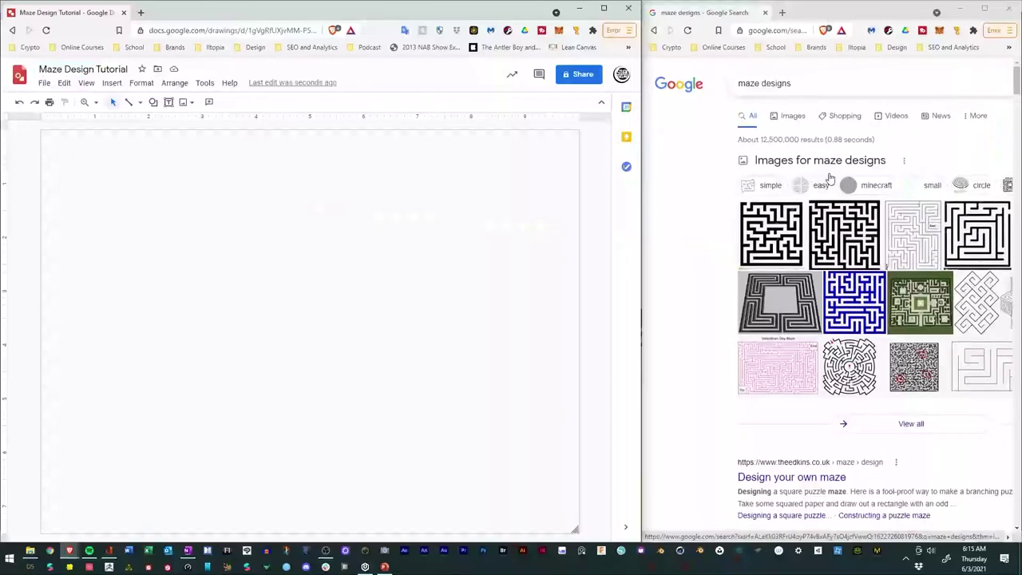
- Draw the large maze border rectangle plus the left and bottom wall bars
scroll(830, 319, down, 5)
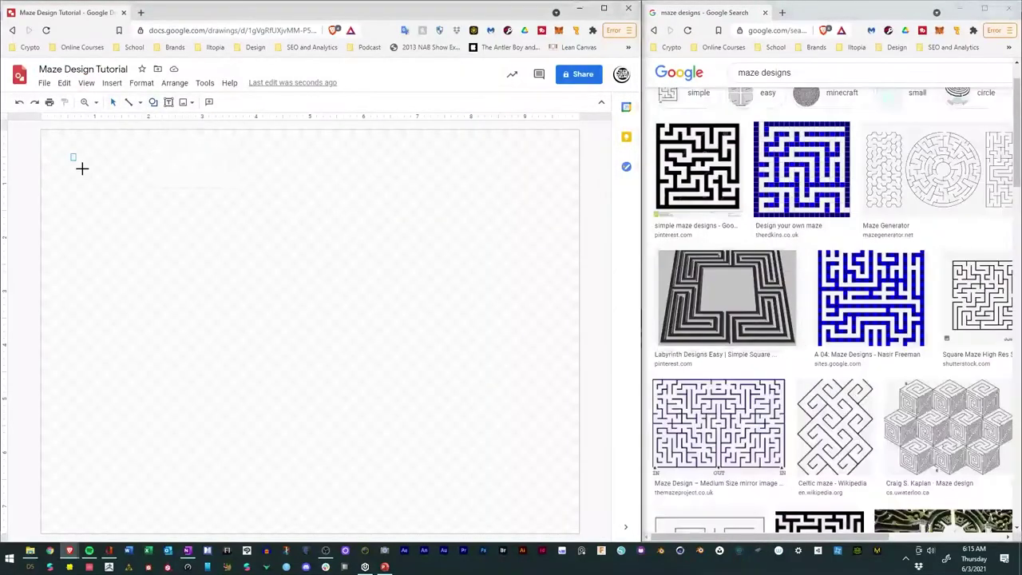
drag(70, 153, 555, 515)
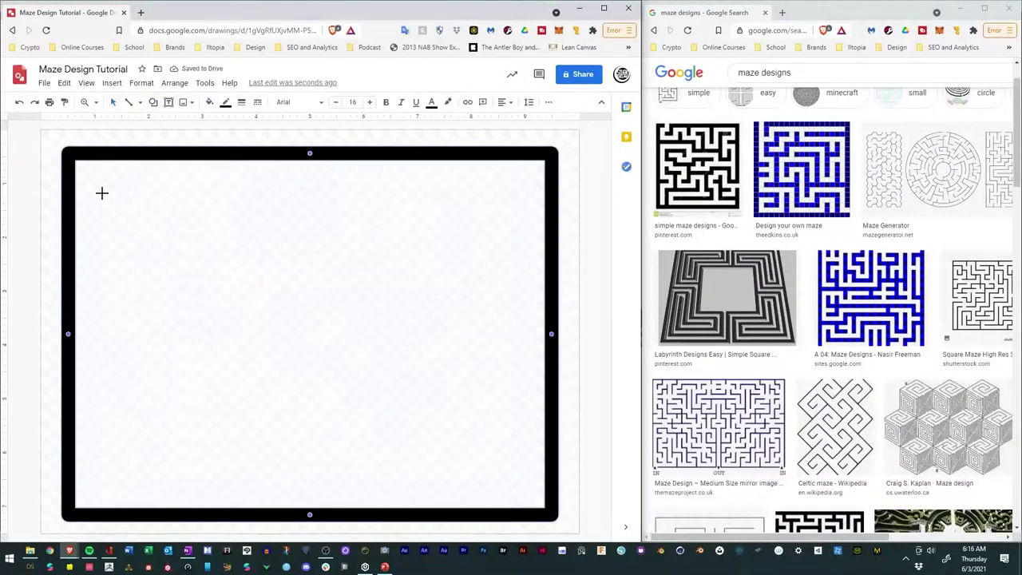
mouse_move(96, 183)
mouse_down()
mouse_move(110, 331)
mouse_move(285, 372)
mouse_up()
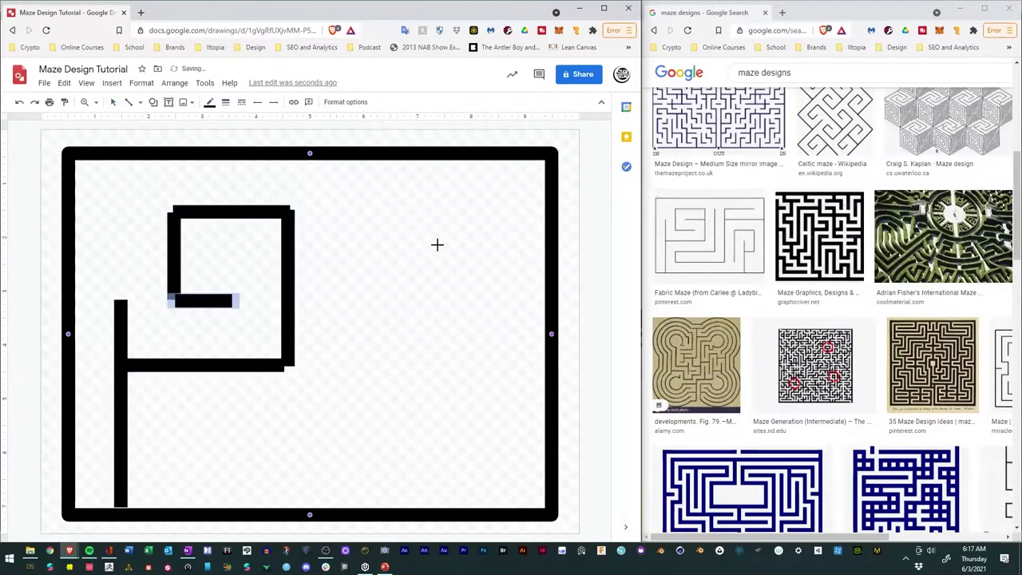
drag(367, 416, 185, 431)
drag(244, 475, 468, 519)
- Add the yellow ball circle near the bottom right and the remaining vertical and horizontal wall bars
drag(489, 452, 533, 499)
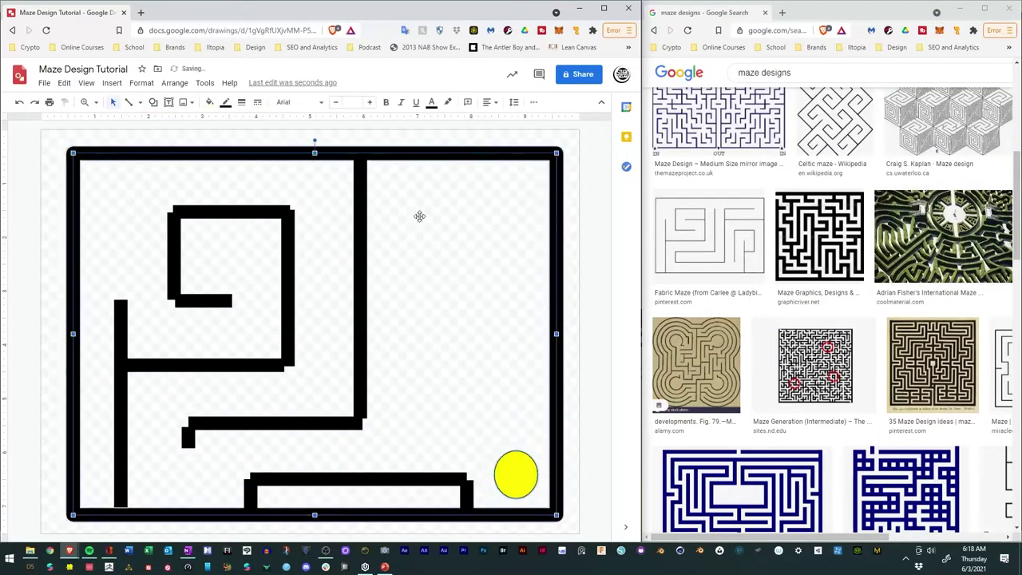
mouse_move(421, 152)
mouse_down()
mouse_move(435, 448)
mouse_move(428, 307)
mouse_up()
drag(429, 392, 467, 391)
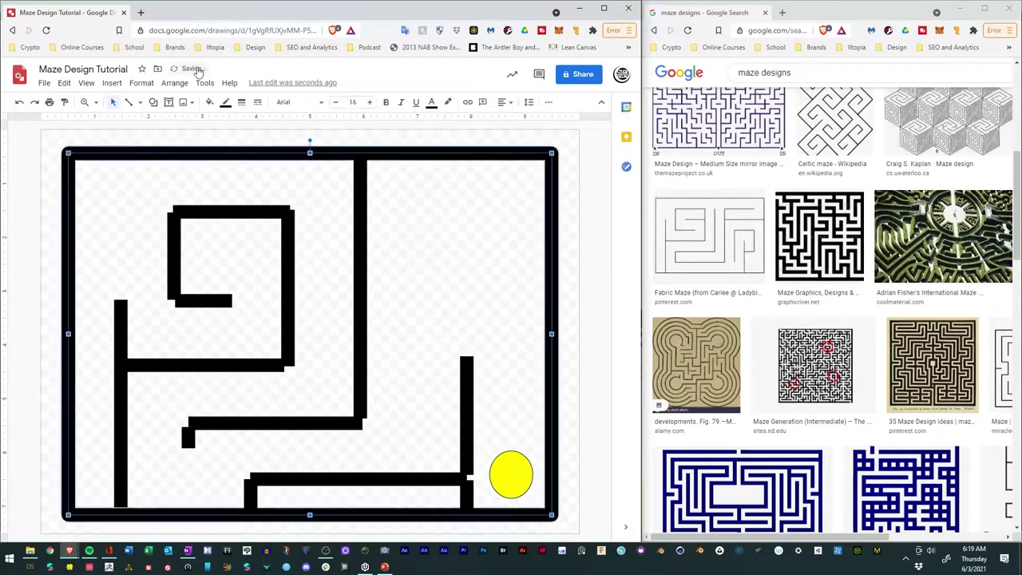
drag(420, 357, 473, 375)
mouse_move(354, 412)
mouse_down()
mouse_move(417, 430)
mouse_move(389, 278)
mouse_up()
drag(406, 200, 468, 212)
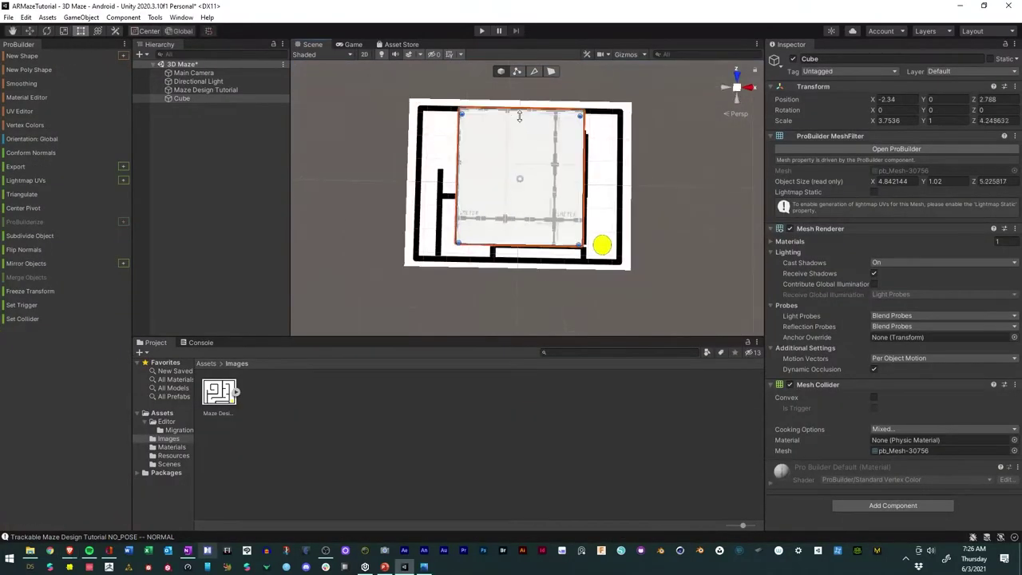
- Stretch the cube over the maze image and apply a transparent blue material to it
drag(519, 274, 519, 260)
click(171, 447)
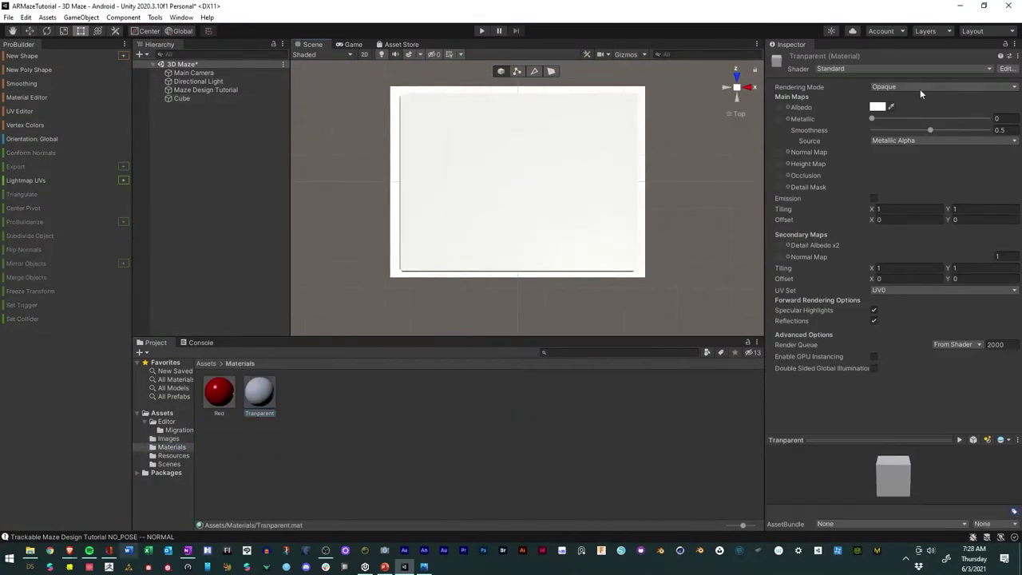
click(875, 107)
click(994, 96)
click(181, 98)
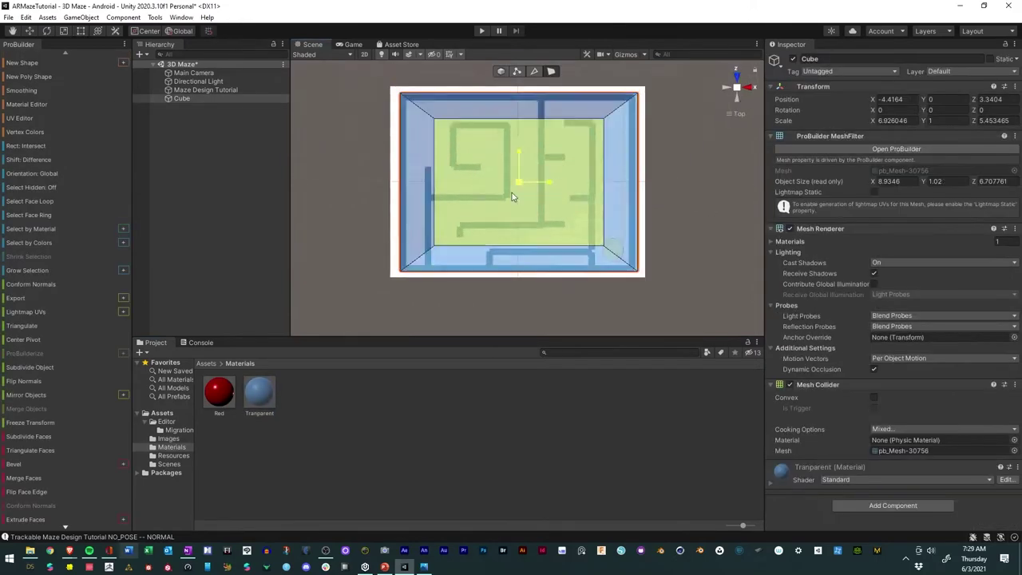
- Trace the left and right maze walls as an extruded ProBuilder poly shape
click(551, 72)
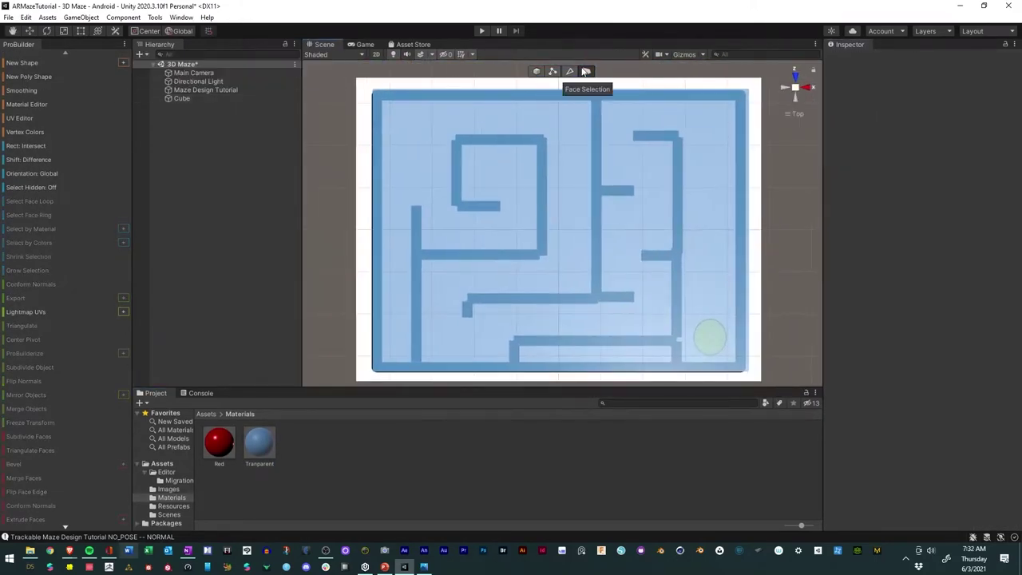
click(28, 76)
click(412, 373)
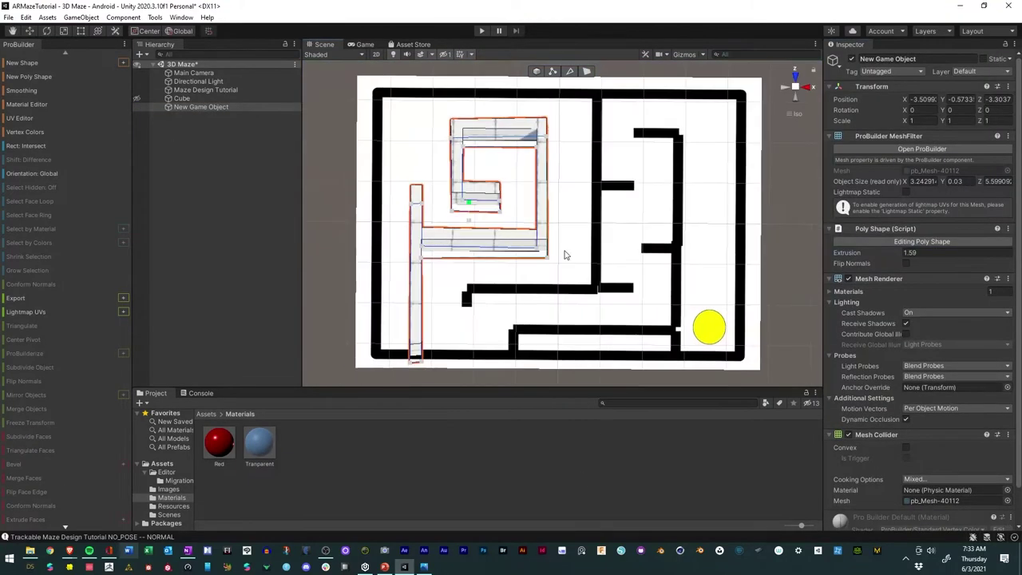
click(598, 96)
key(Return)
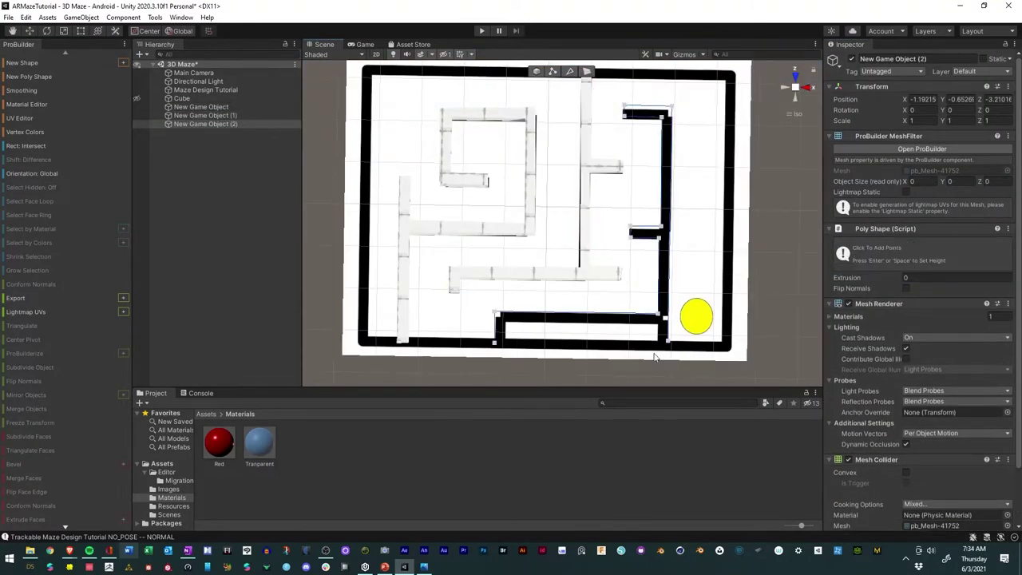
- Group the wall shapes under Maze Design Tutorial and save it as a prefab in Prefabs
click(205, 124)
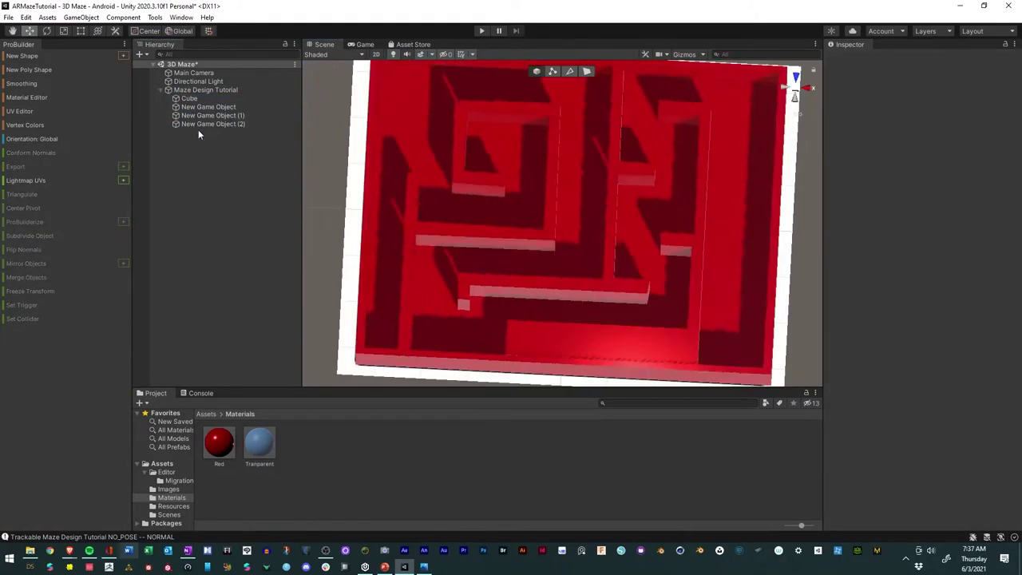
click(205, 89)
click(64, 31)
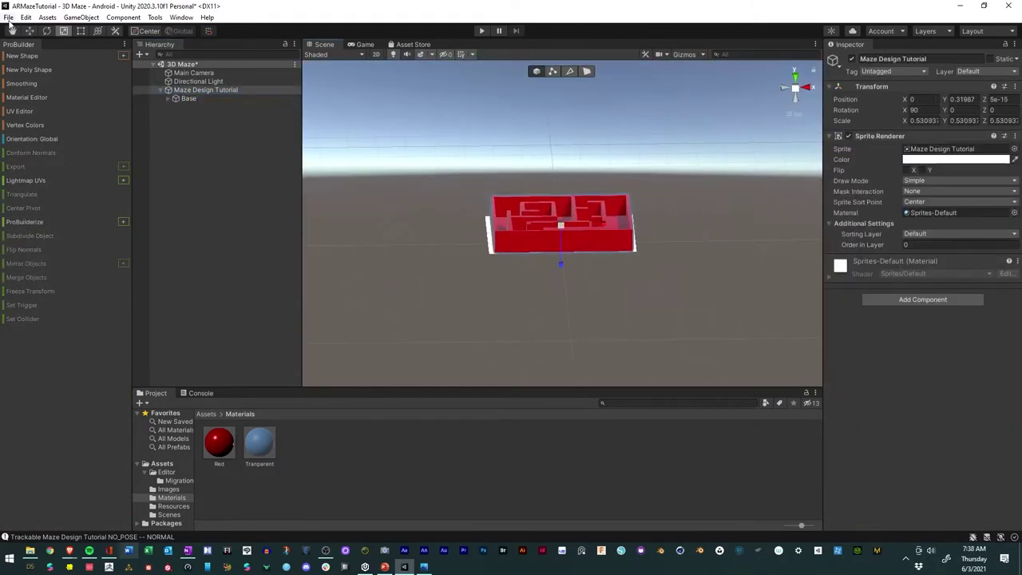
click(182, 91)
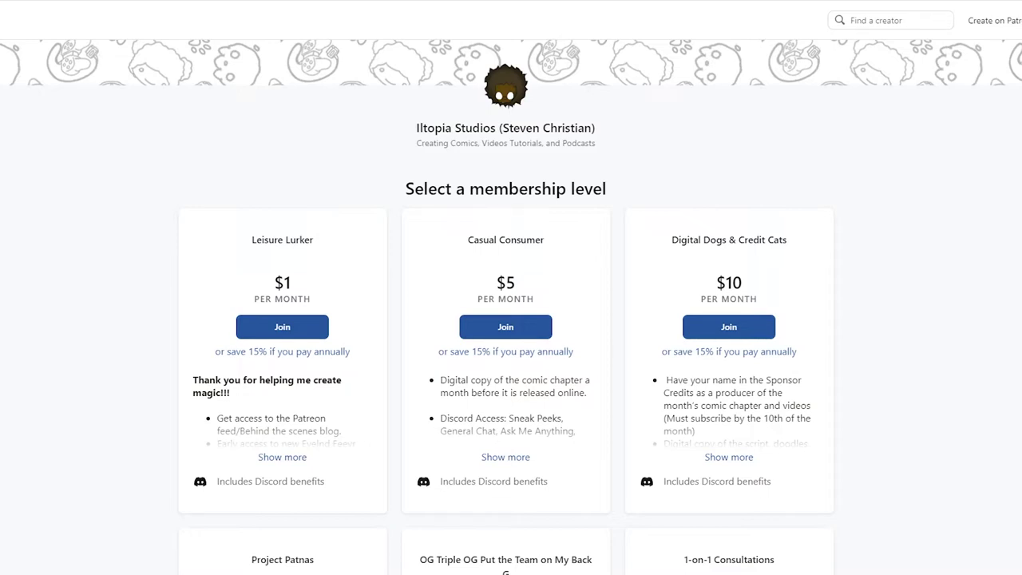
- Scroll through the Patreon tiers, then the Iltopia shop products down to Other Stuff from Iltopia!
scroll(507, 315, down, 4)
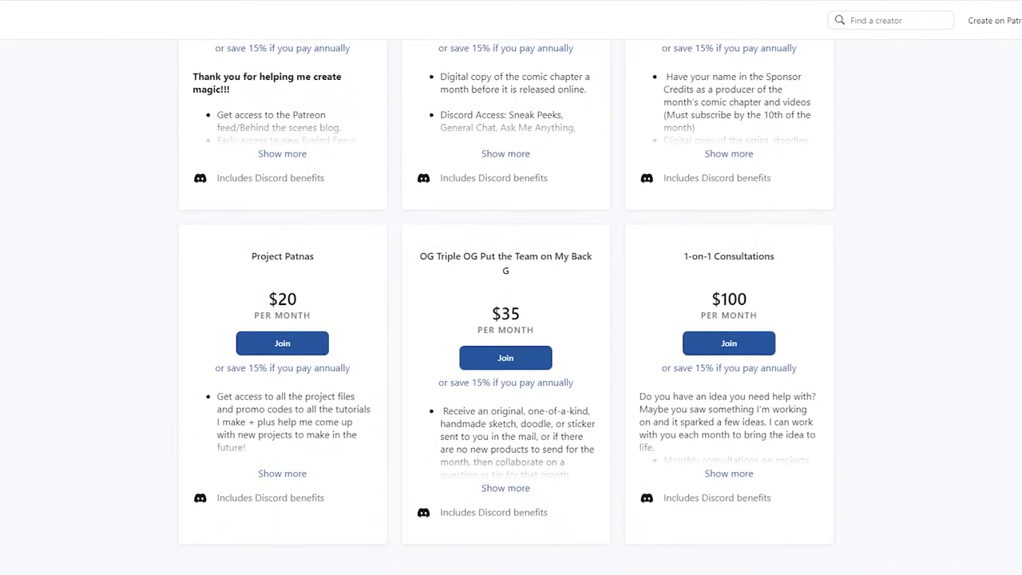
scroll(506, 306, up, 6)
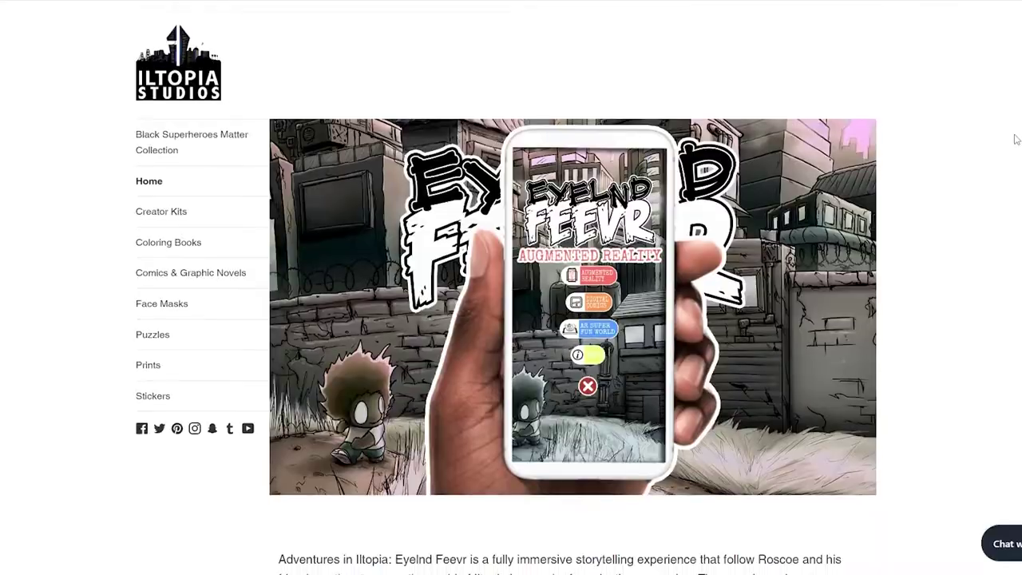
scroll(1016, 139, down, 8)
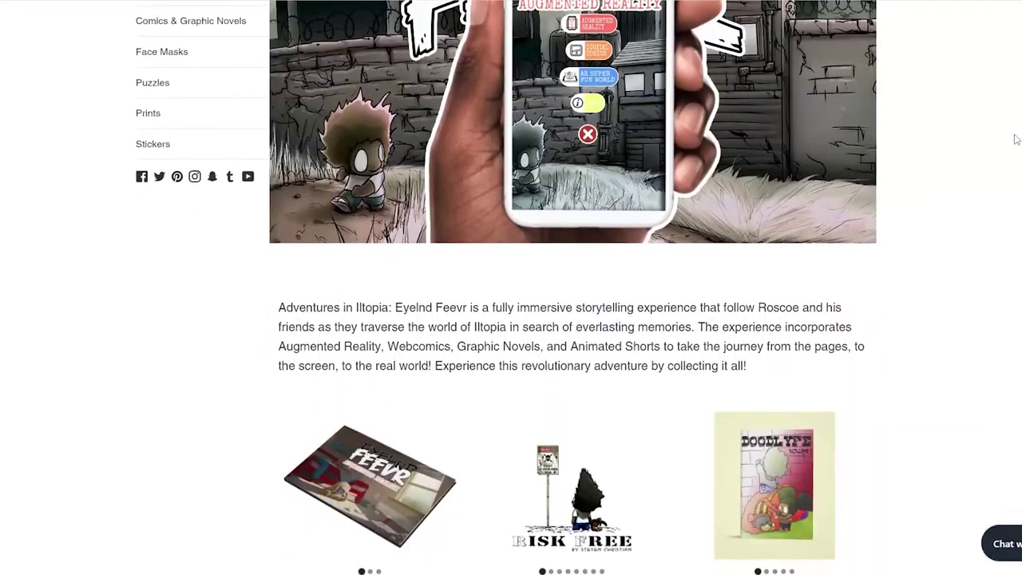
scroll(1016, 140, down, 6)
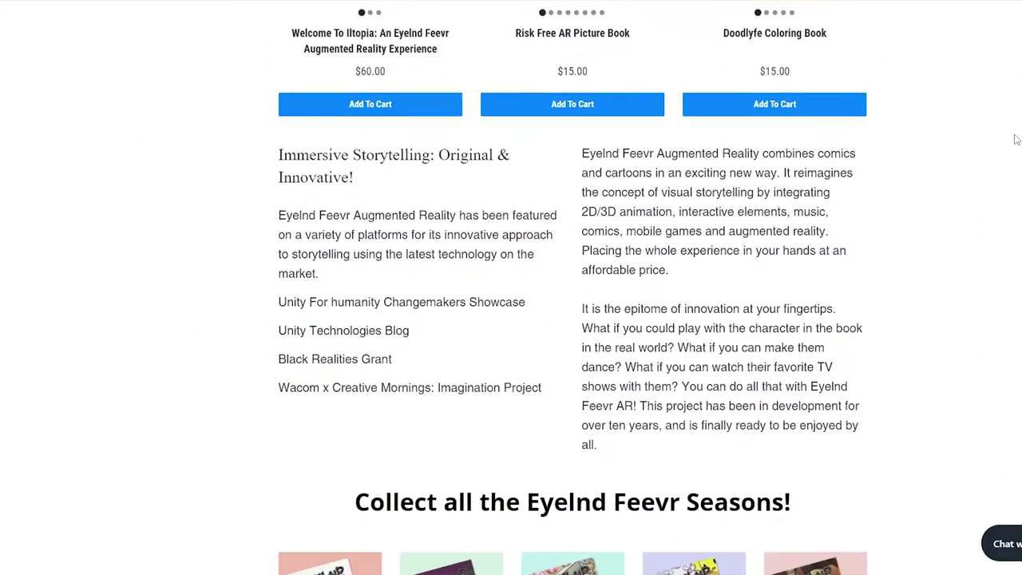
scroll(1016, 139, down, 7)
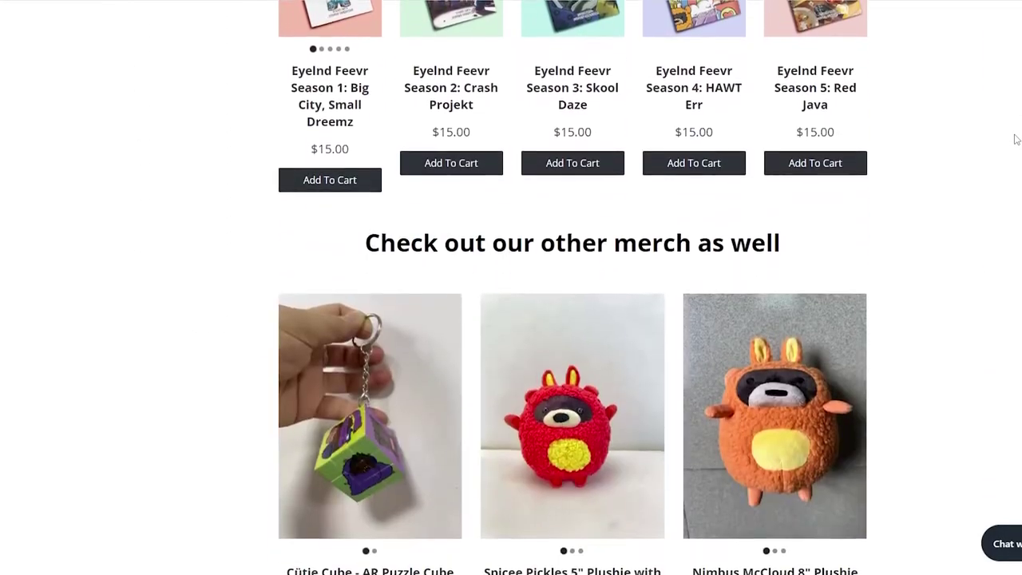
scroll(1016, 139, down, 8)
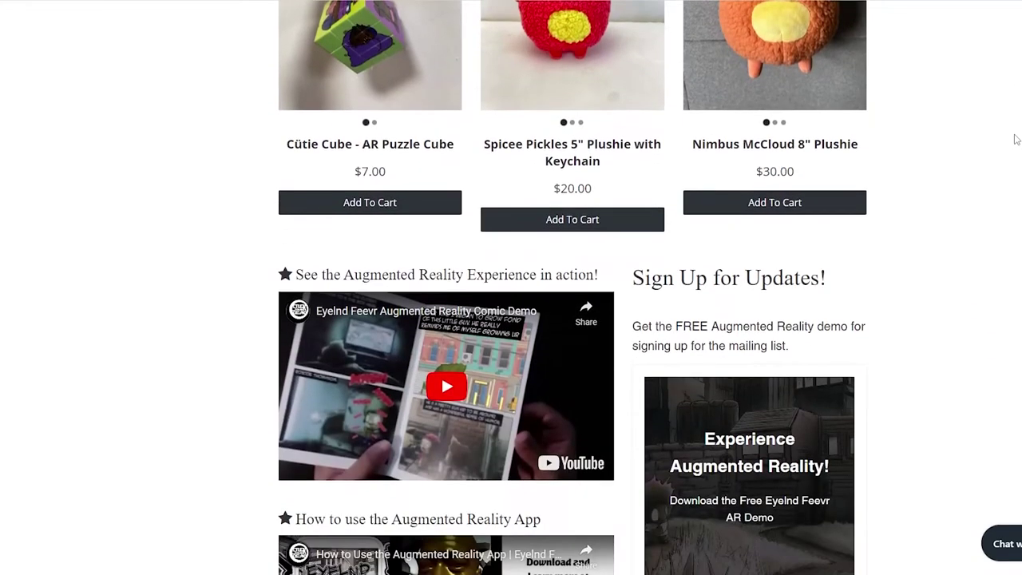
scroll(1015, 140, down, 6)
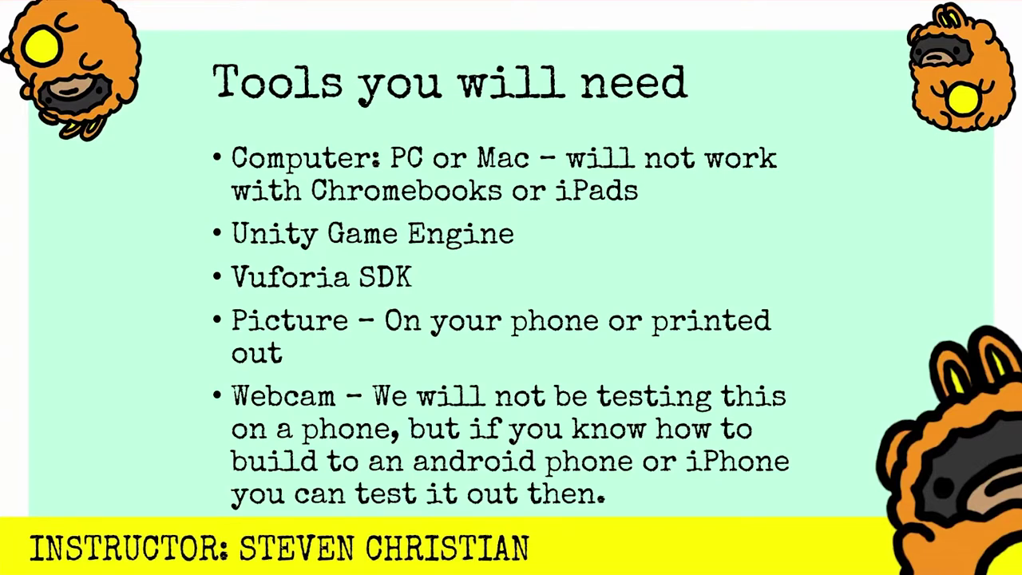
- Advance to the Design a Maze Image slide
key(Right)
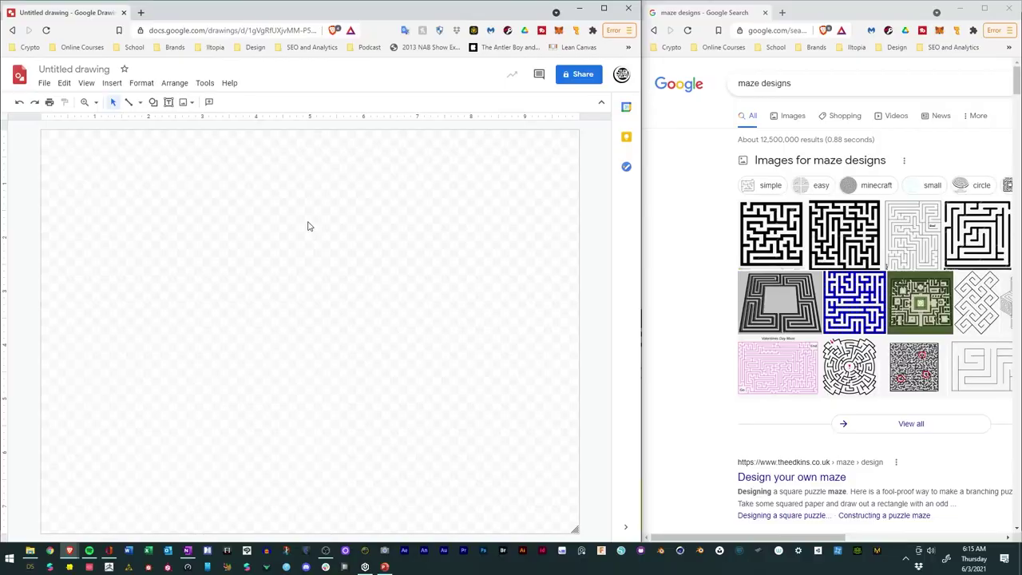
- Title the Google drawing 'Maze Design Tutorial', correcting a typo along the way
click(93, 69)
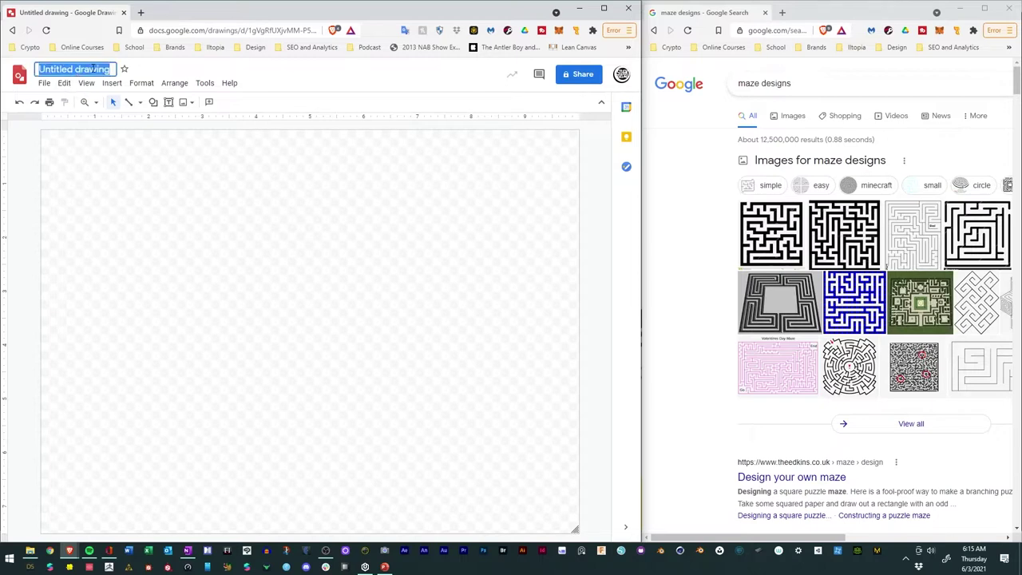
text(Mazre)
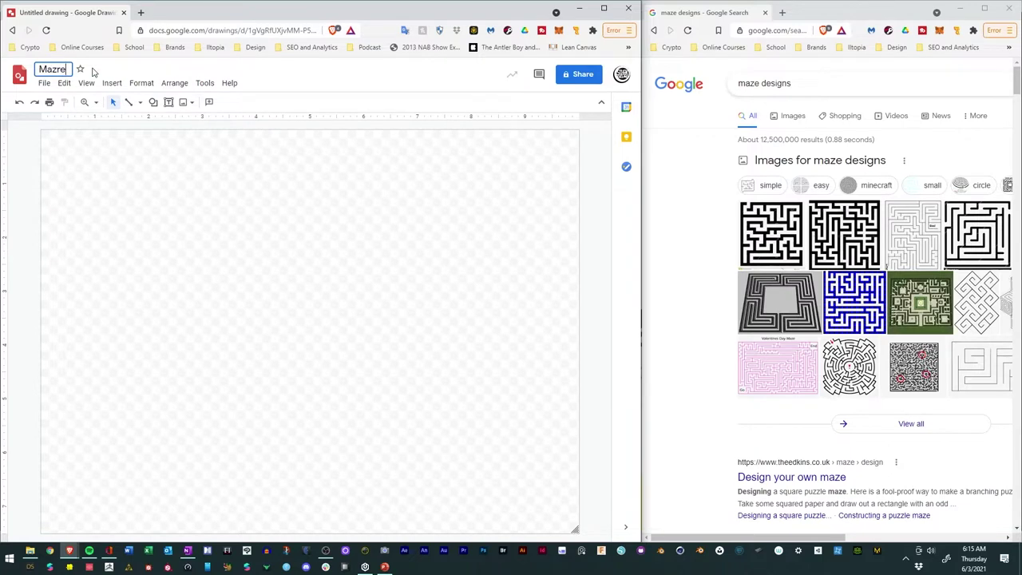
key(BackSpace)
key(BackSpace)
text(e Design Tutorial)
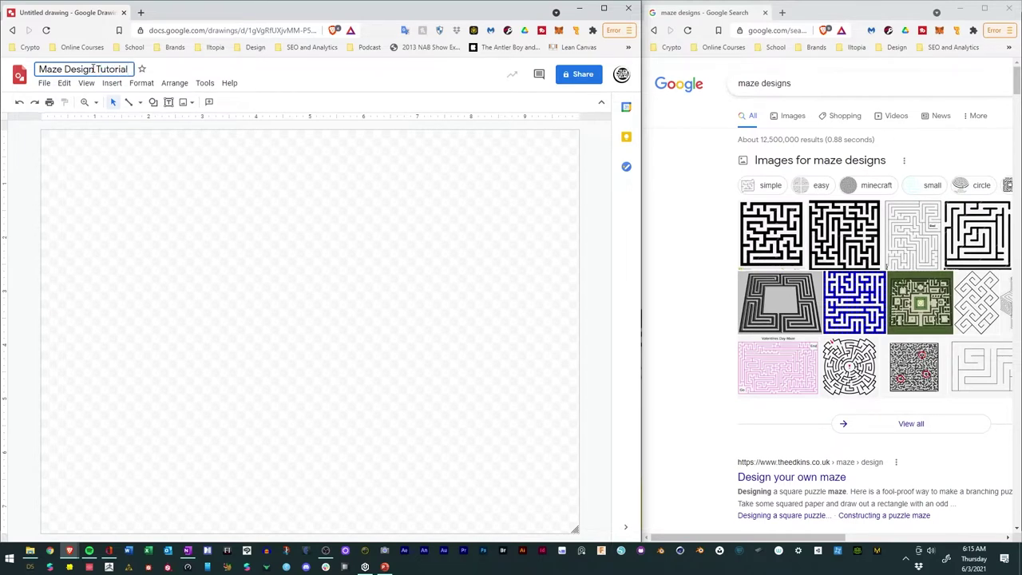
key(Return)
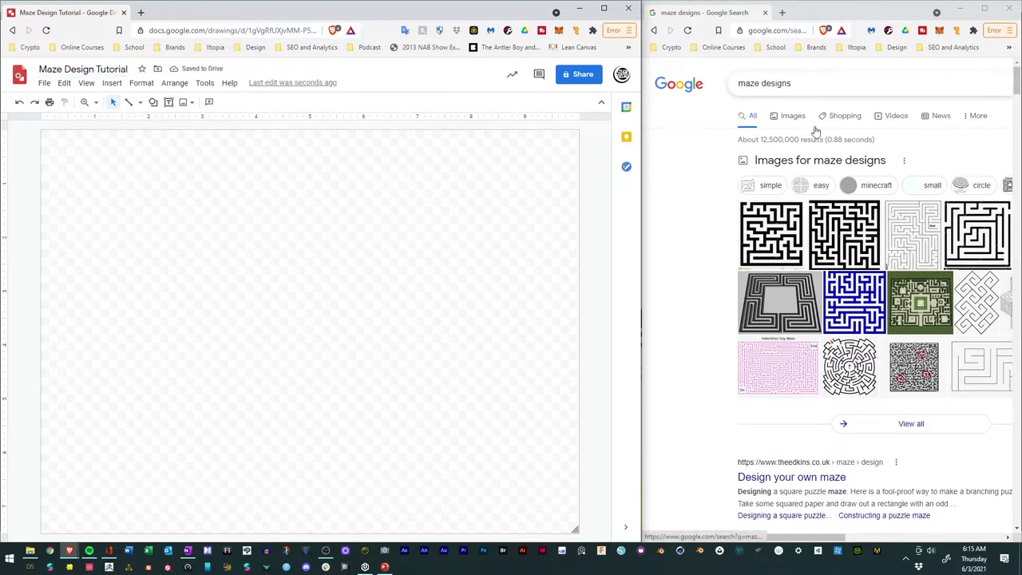
- Show the Images results for the 'maze designs' search
scroll(815, 130, down, 3)
scroll(827, 200, up, 3)
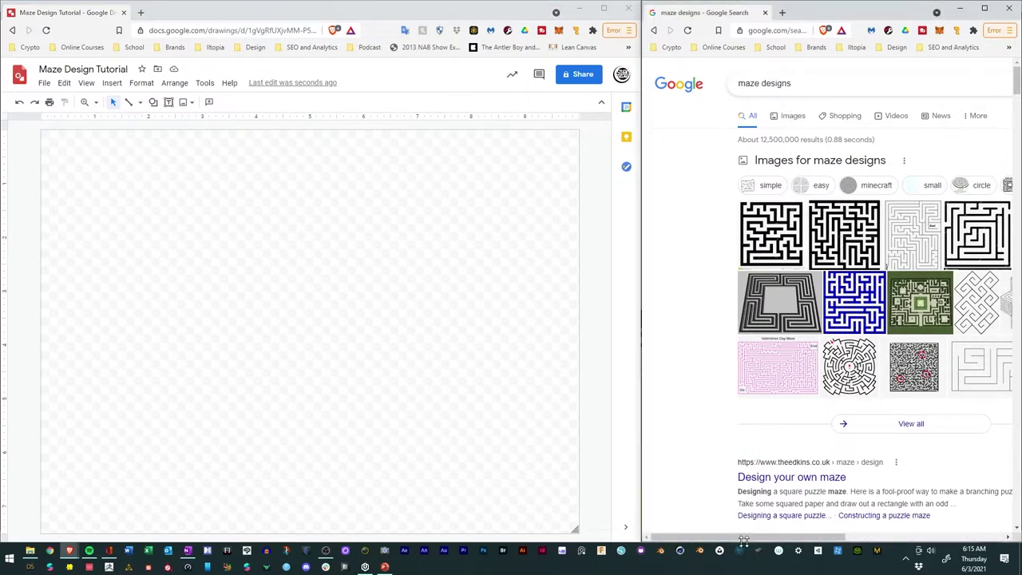
drag(748, 539, 791, 542)
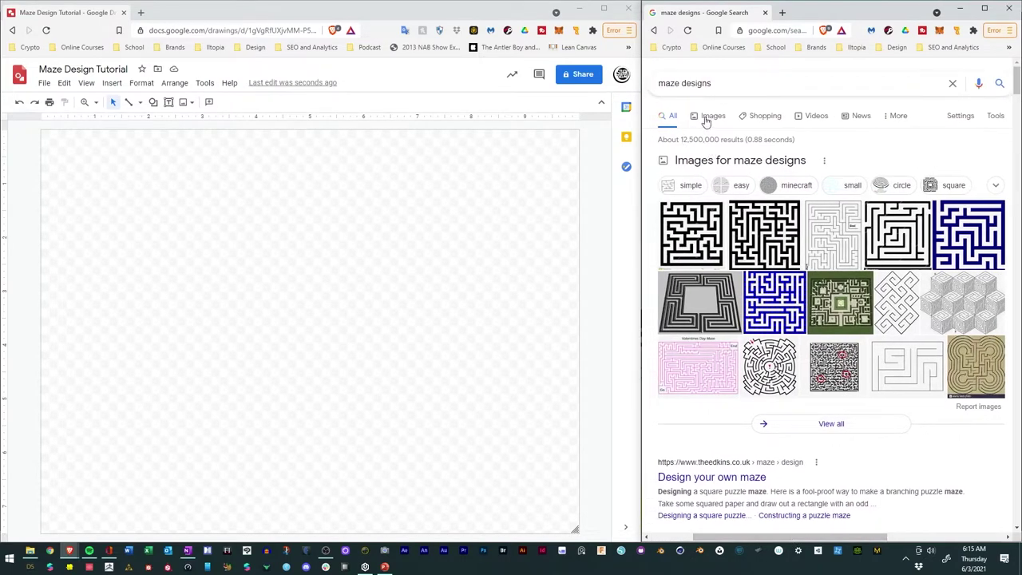
click(707, 116)
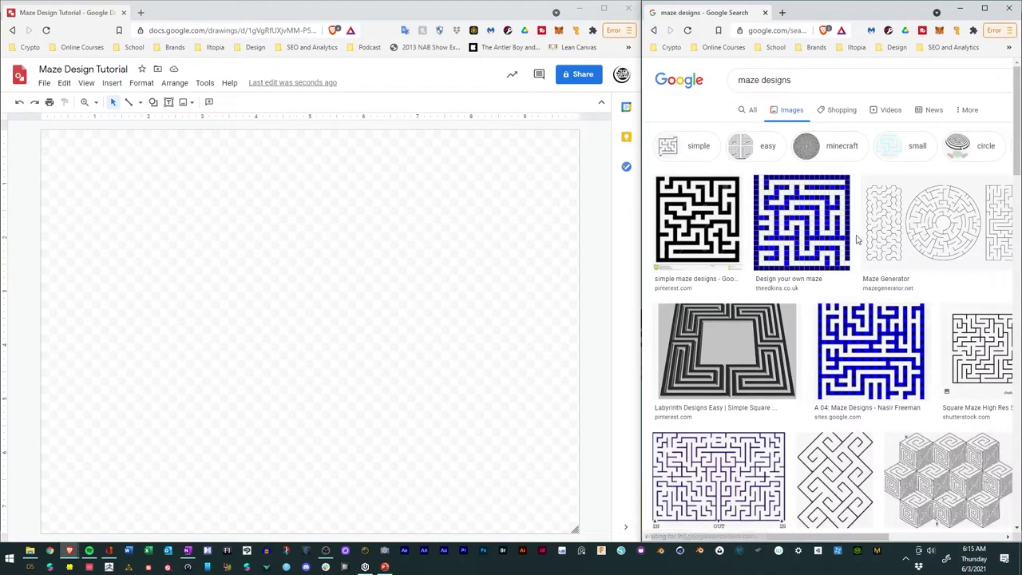
scroll(861, 254, down, 3)
- Insert a rectangle shape spanning most of the Maze Design Tutorial page
scroll(858, 252, up, 2)
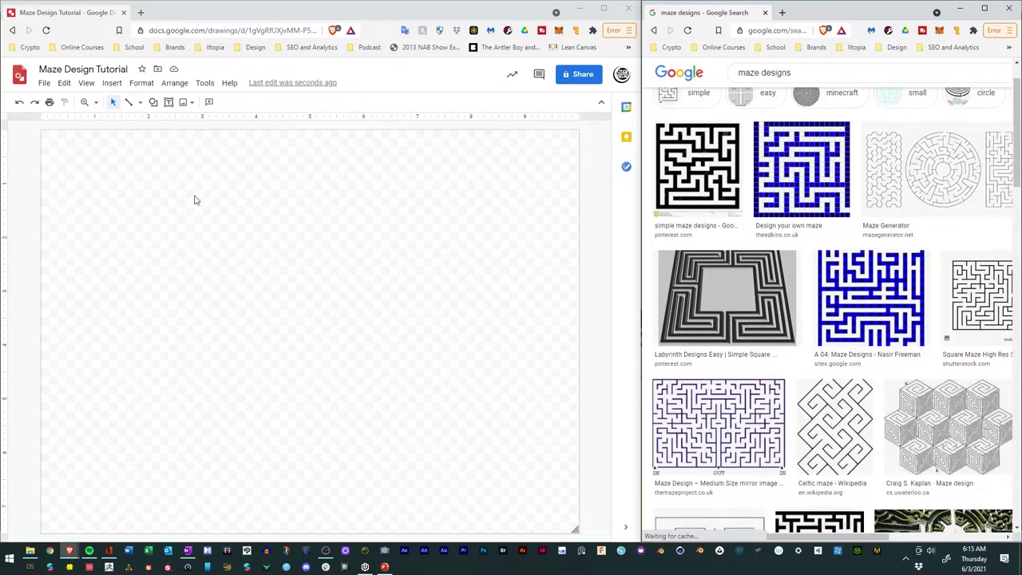
click(153, 102)
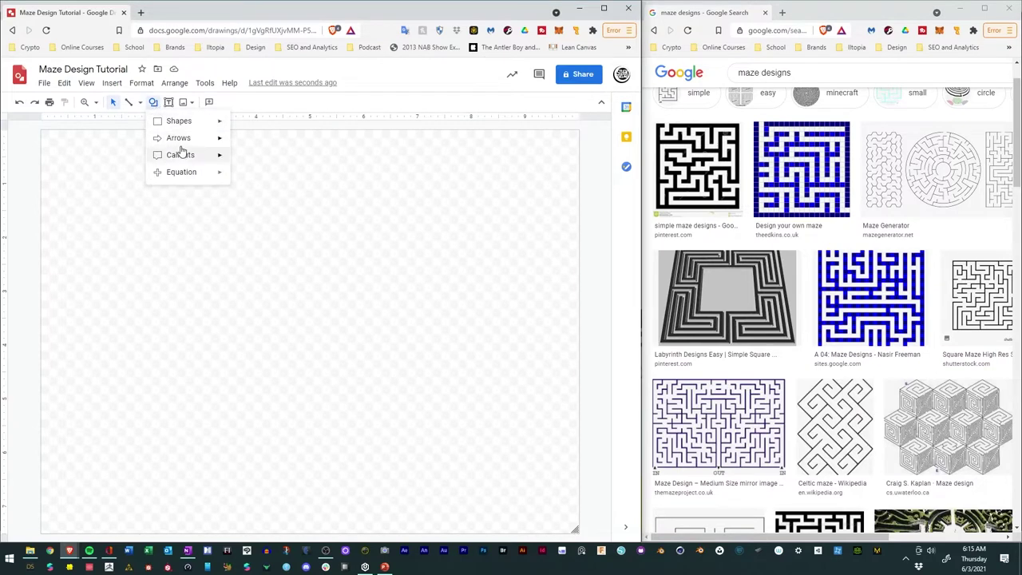
mouse_move(194, 125)
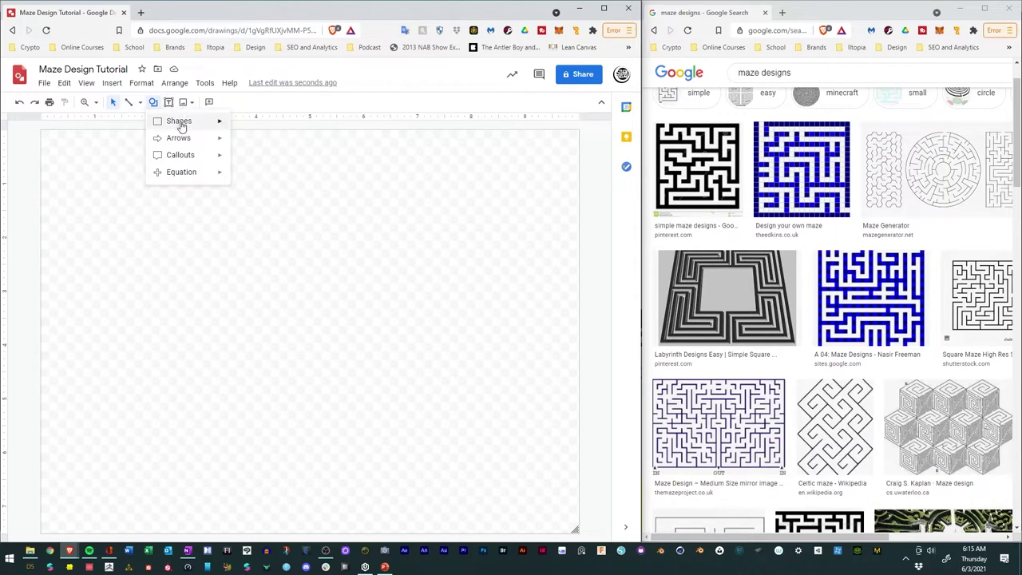
click(239, 125)
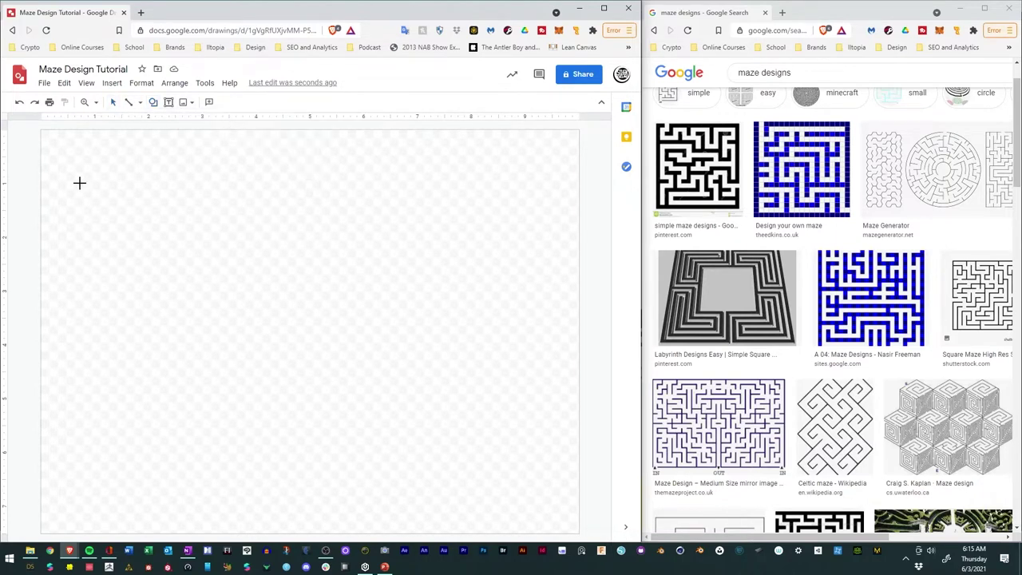
drag(71, 153, 555, 514)
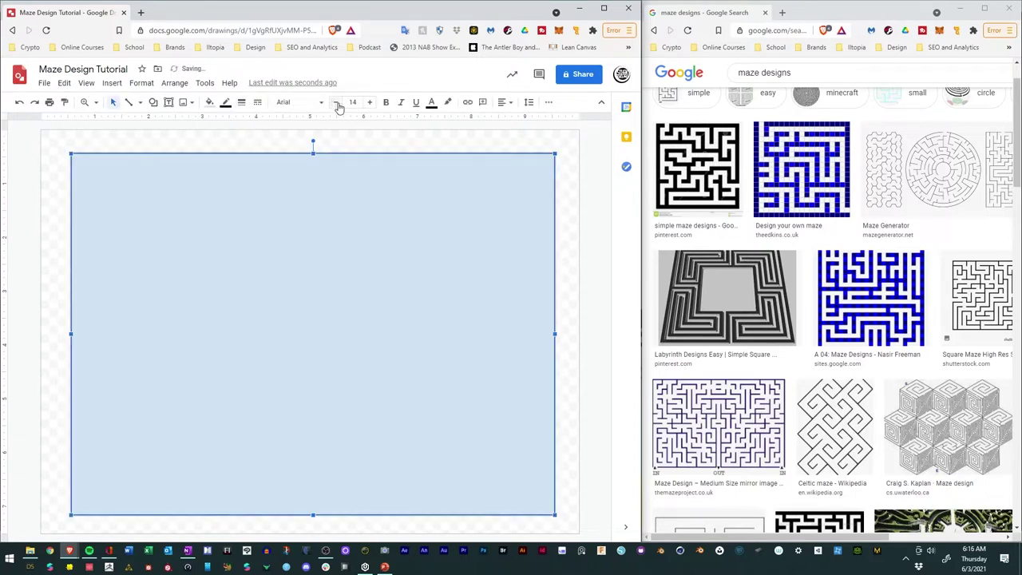
- Set the rectangle's border to the heaviest weight, then deselect to check it
click(369, 103)
click(242, 104)
click(261, 242)
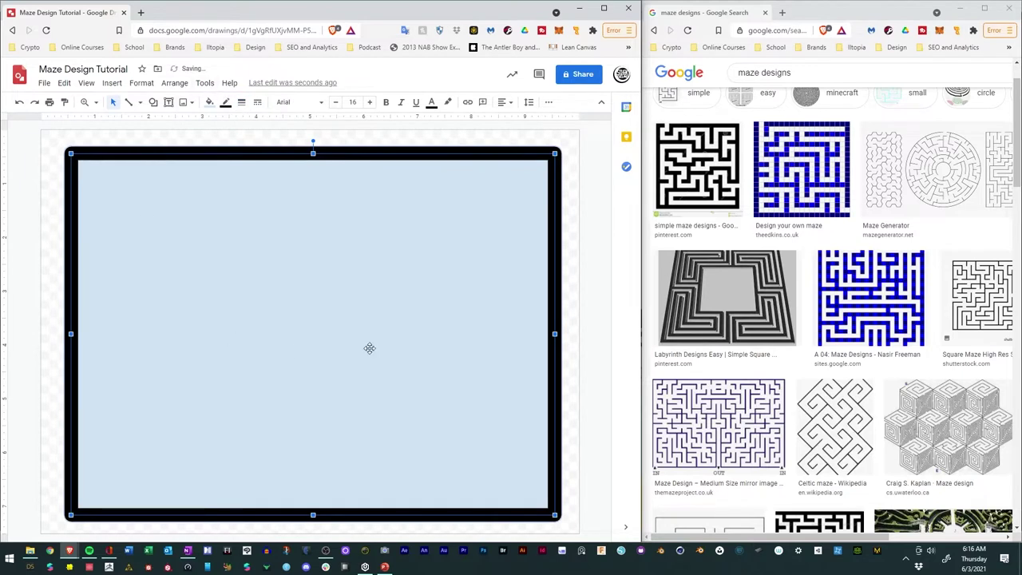
click(587, 202)
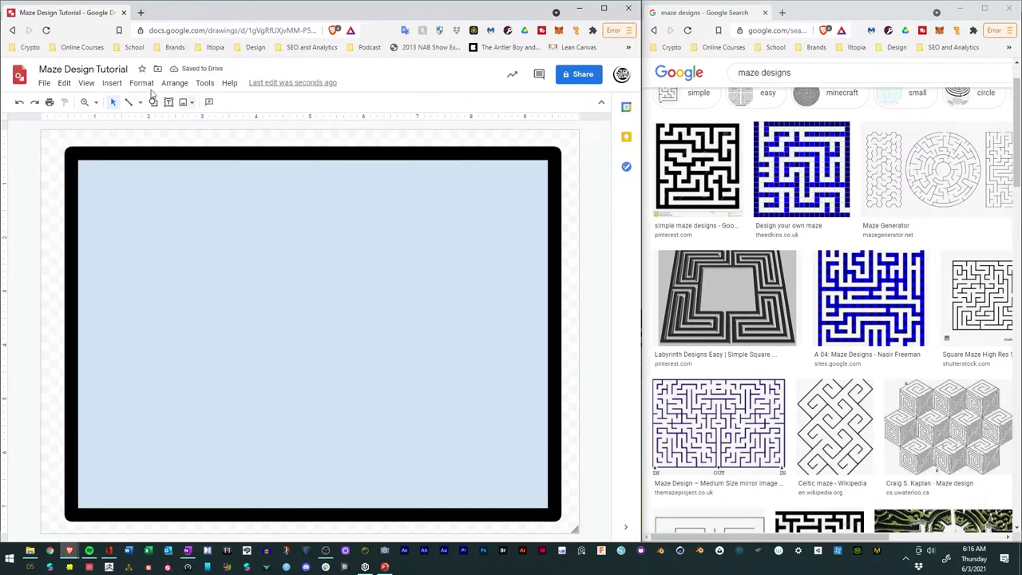
click(156, 151)
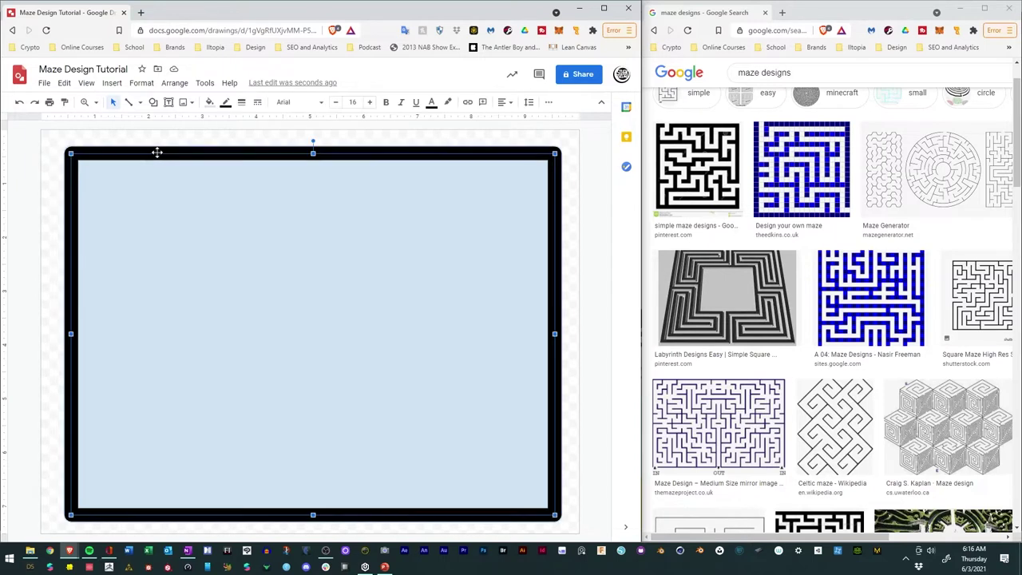
click(242, 103)
click(176, 139)
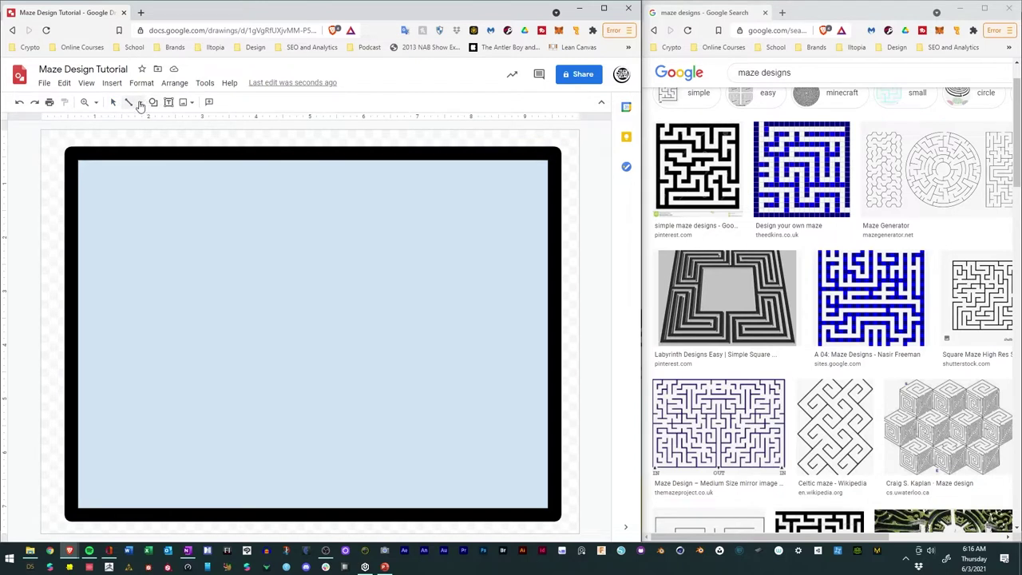
- Pick plain straight lines and centre the framed rectangle horizontally on the page
click(141, 103)
click(147, 121)
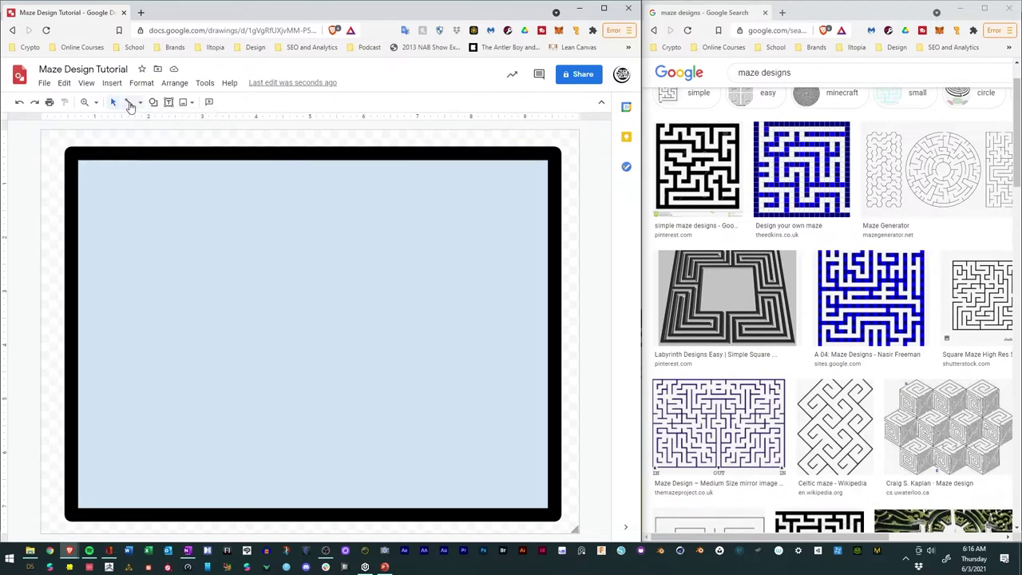
click(140, 103)
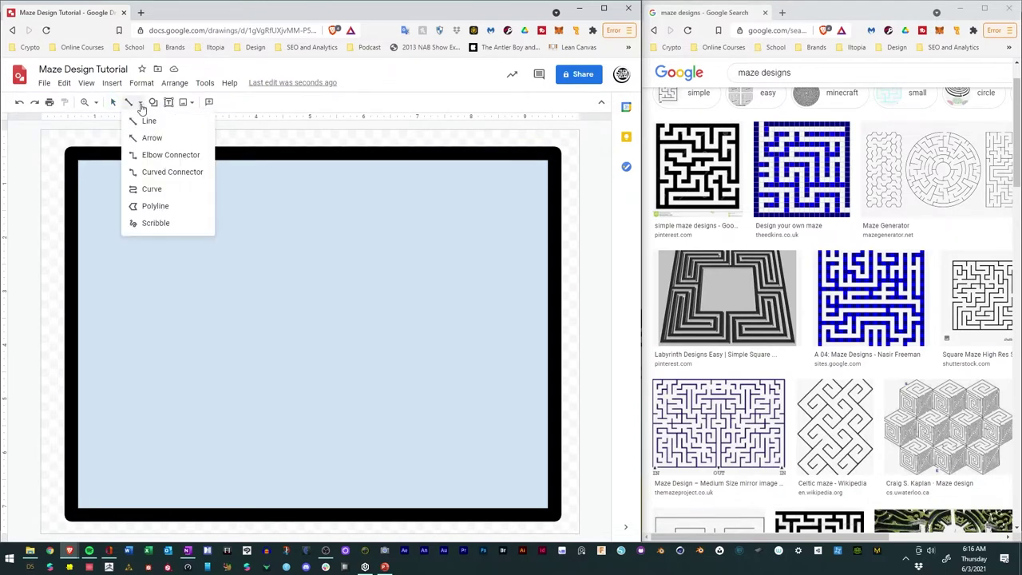
click(147, 121)
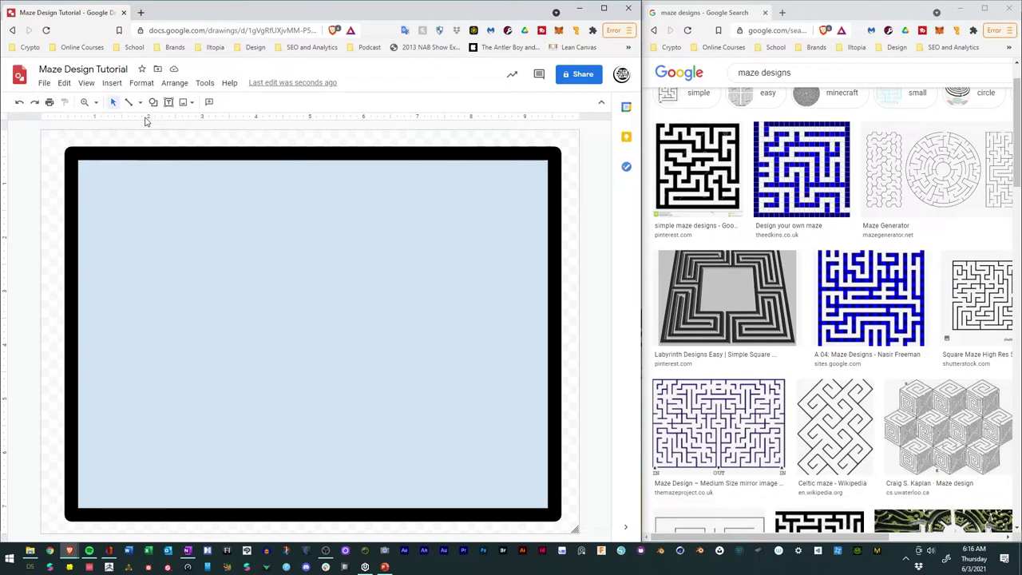
click(103, 205)
mouse_move(103, 205)
mouse_down()
mouse_move(155, 213)
mouse_move(104, 207)
mouse_up()
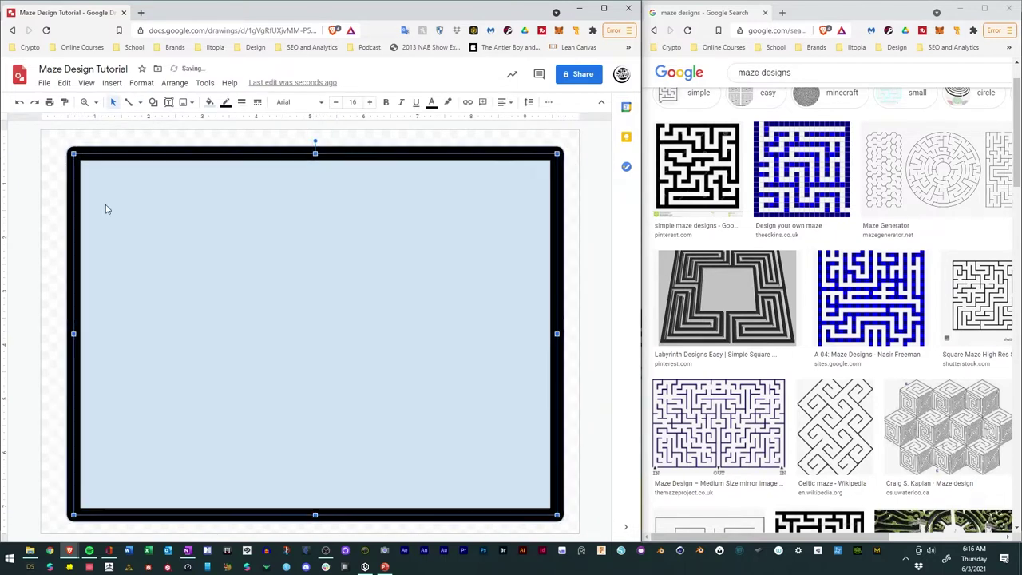
click(210, 103)
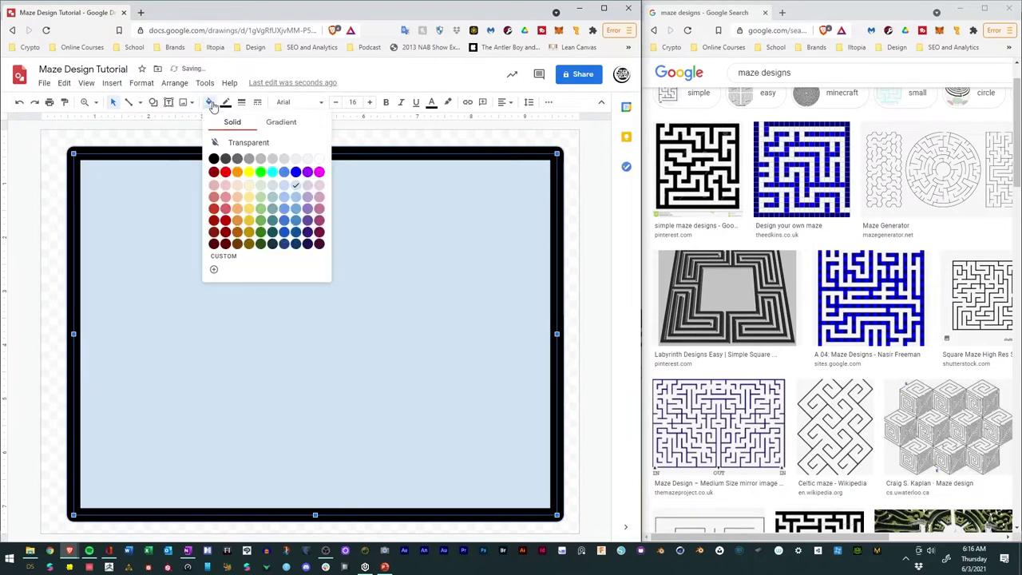
- Make the rectangle's fill transparent and draw a vertical line inside its upper left
click(235, 143)
drag(106, 195, 130, 187)
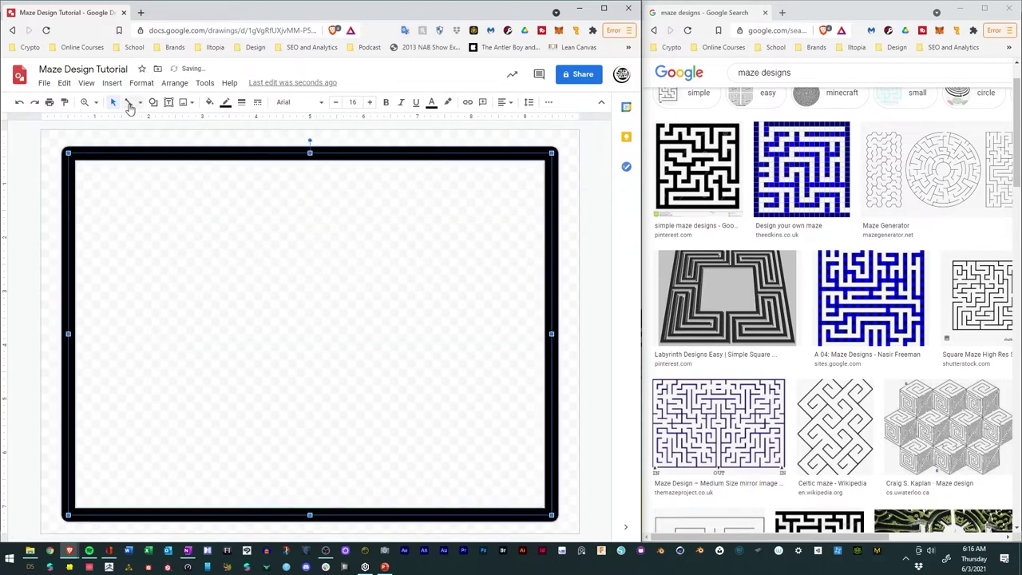
click(131, 104)
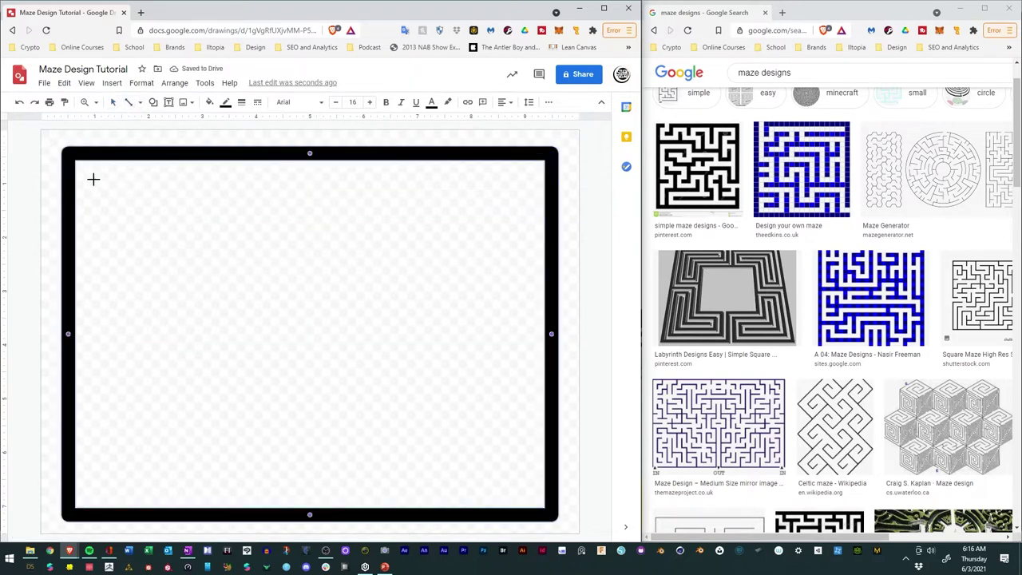
mouse_move(129, 202)
mouse_down()
mouse_move(258, 205)
mouse_move(325, 187)
mouse_move(271, 189)
mouse_move(139, 333)
mouse_move(80, 352)
mouse_move(116, 340)
mouse_move(187, 256)
mouse_move(212, 203)
mouse_move(239, 194)
mouse_move(144, 276)
mouse_move(126, 217)
mouse_move(146, 205)
mouse_move(232, 306)
mouse_move(264, 233)
mouse_move(151, 210)
mouse_move(127, 299)
mouse_move(190, 298)
mouse_move(287, 271)
mouse_move(231, 227)
mouse_move(200, 253)
mouse_move(269, 242)
mouse_move(331, 191)
mouse_move(264, 274)
mouse_move(99, 326)
mouse_up()
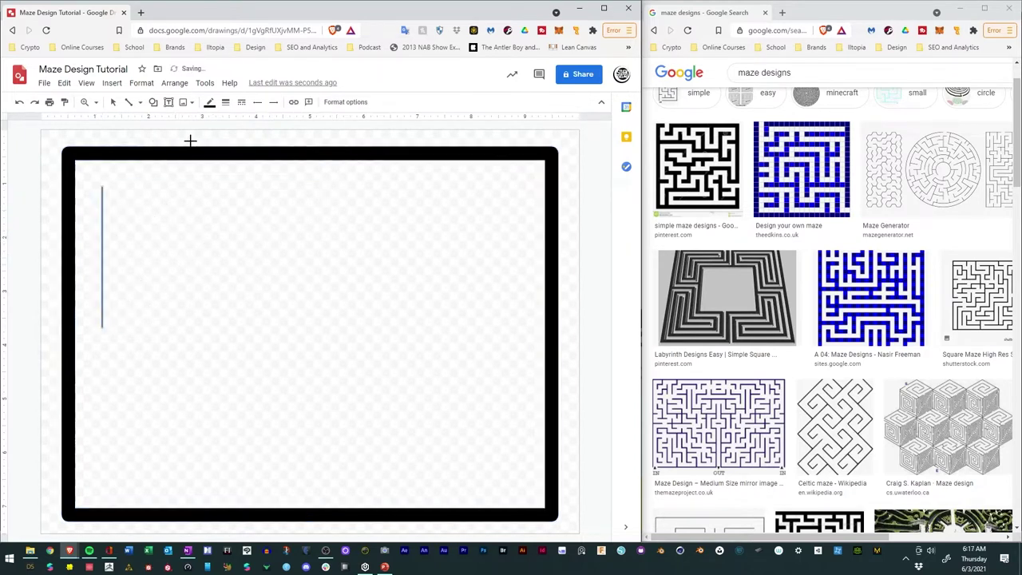
- Make the first vertical line heavy and move it down to the frame's bottom border
click(243, 102)
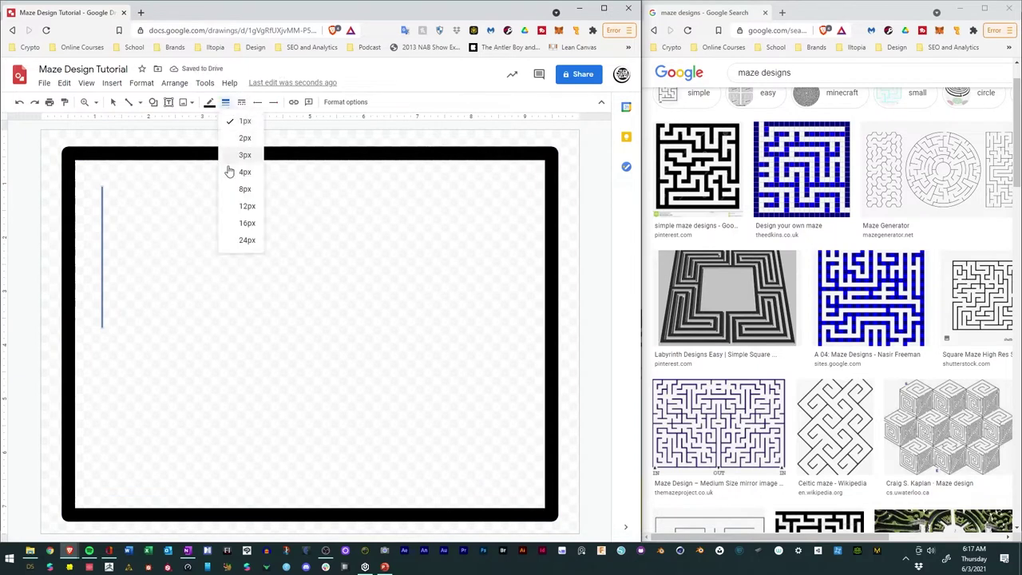
click(245, 234)
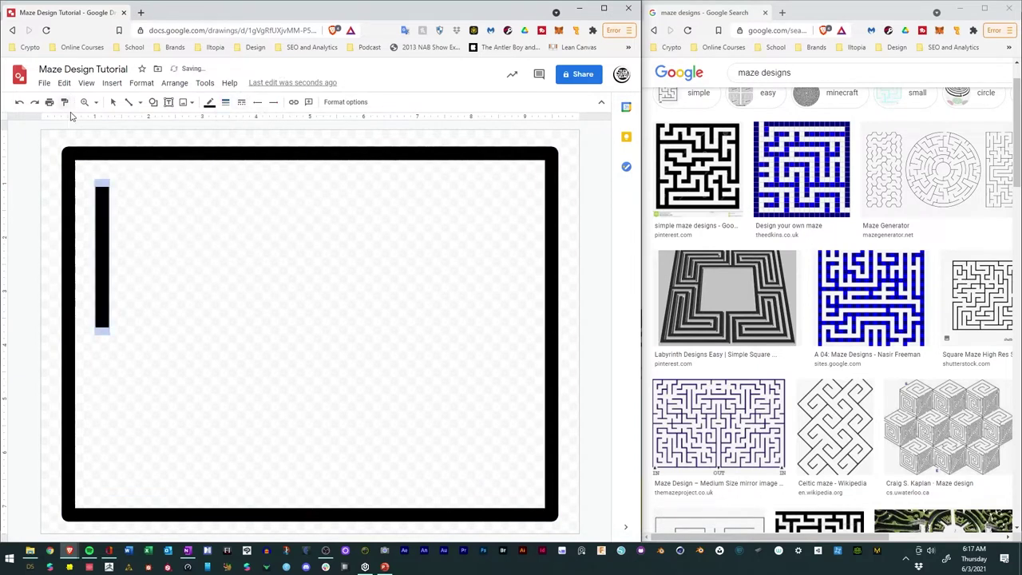
click(113, 102)
drag(101, 251, 123, 267)
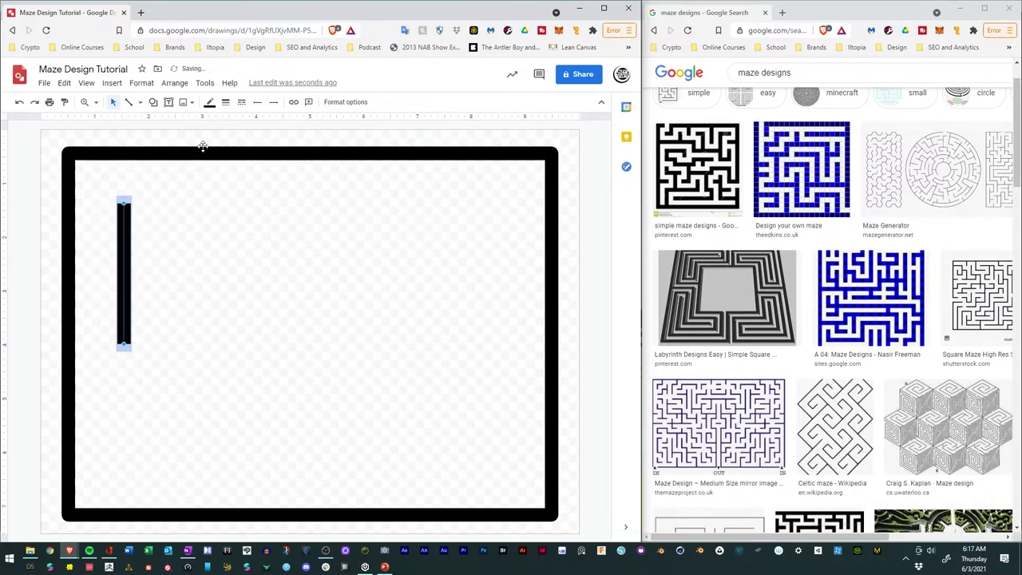
scroll(884, 226, down, 1)
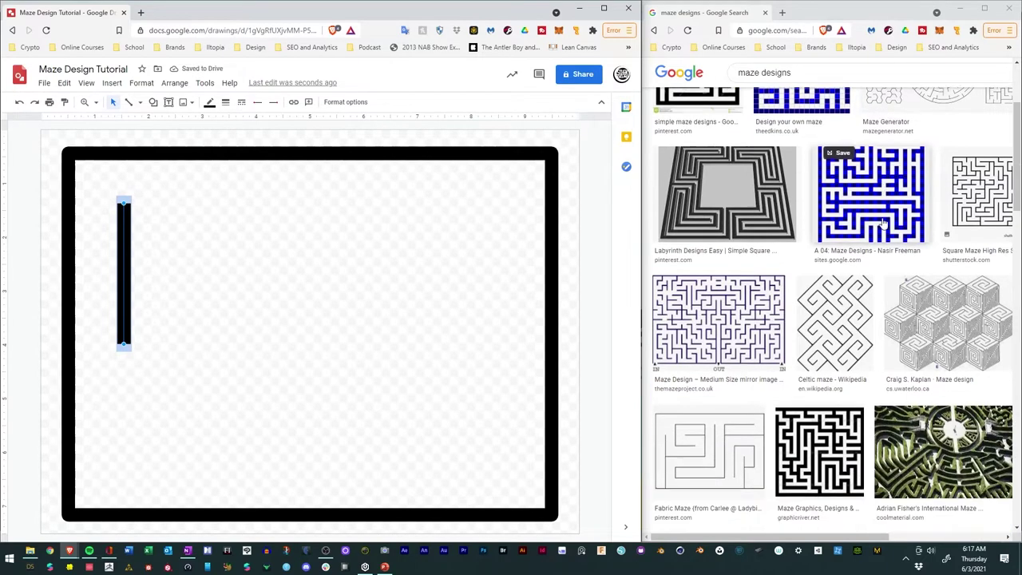
scroll(884, 226, down, 4)
scroll(862, 221, up, 2)
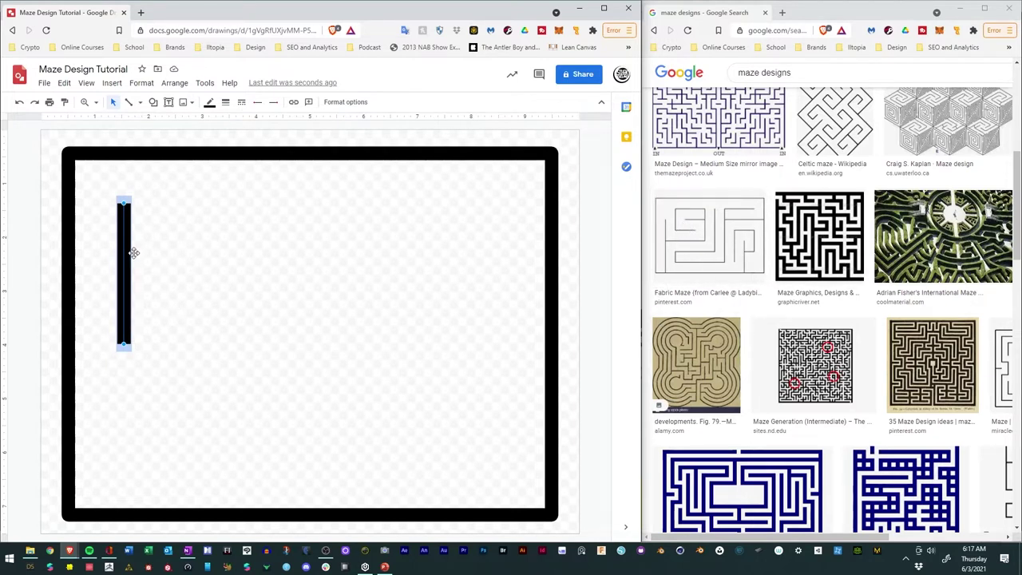
mouse_move(121, 256)
mouse_down()
mouse_move(124, 378)
mouse_move(124, 298)
mouse_up()
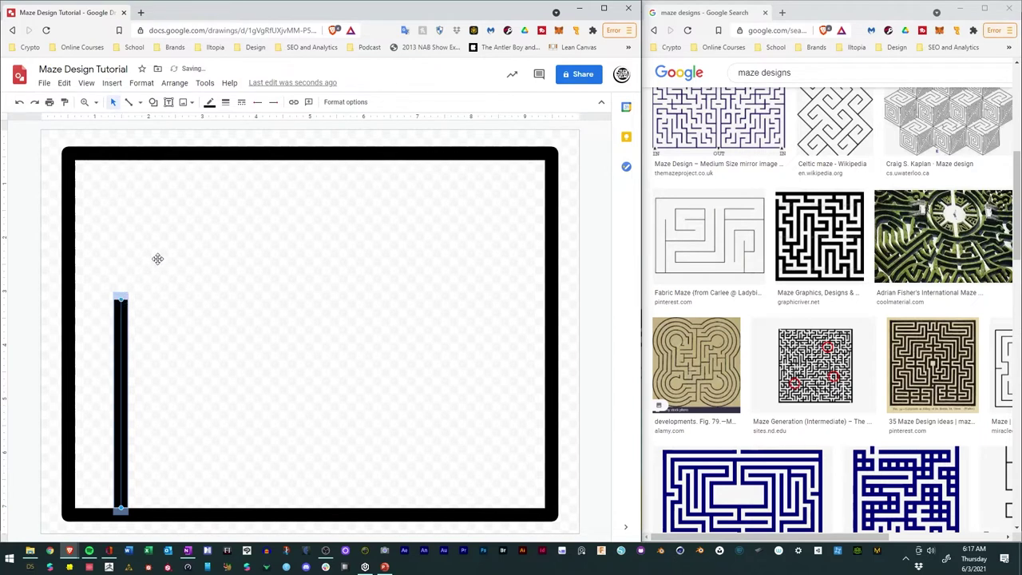
- Draw more thick maze walls: horizontal, vertical, top-border and bottom-border walls forming a spiral passage
click(130, 103)
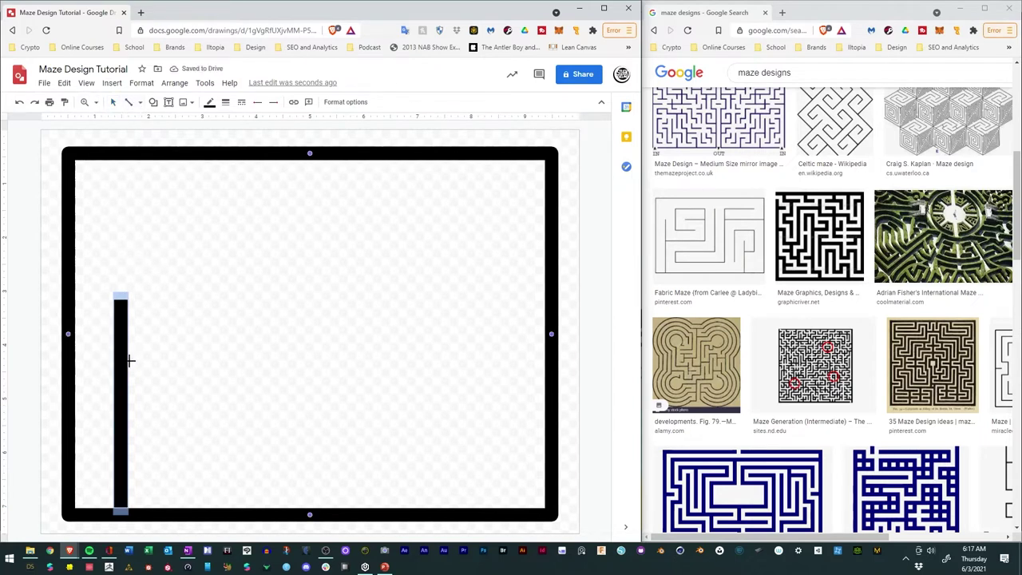
mouse_move(150, 364)
mouse_down()
mouse_move(284, 370)
mouse_move(290, 261)
mouse_up()
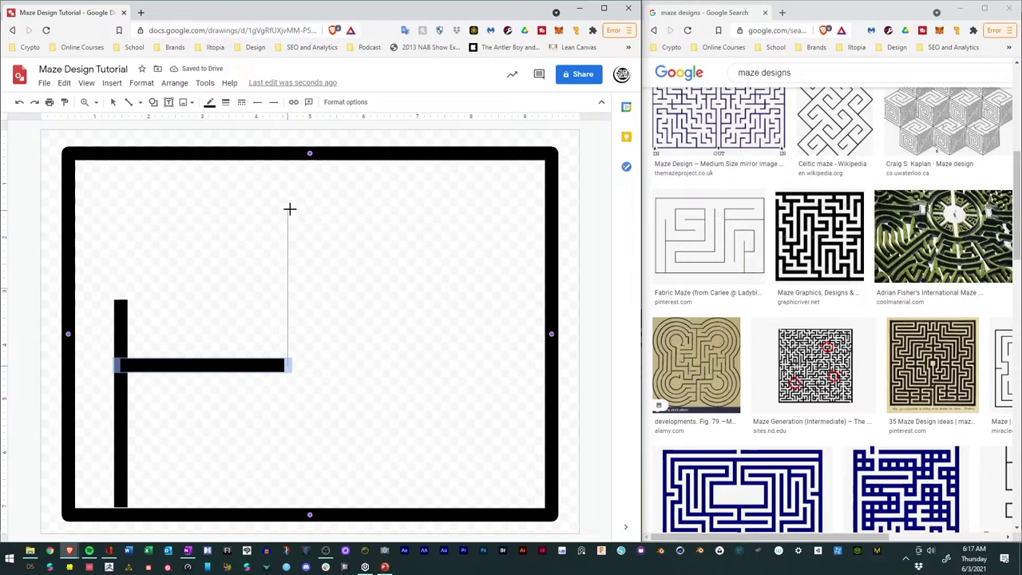
drag(290, 209, 287, 206)
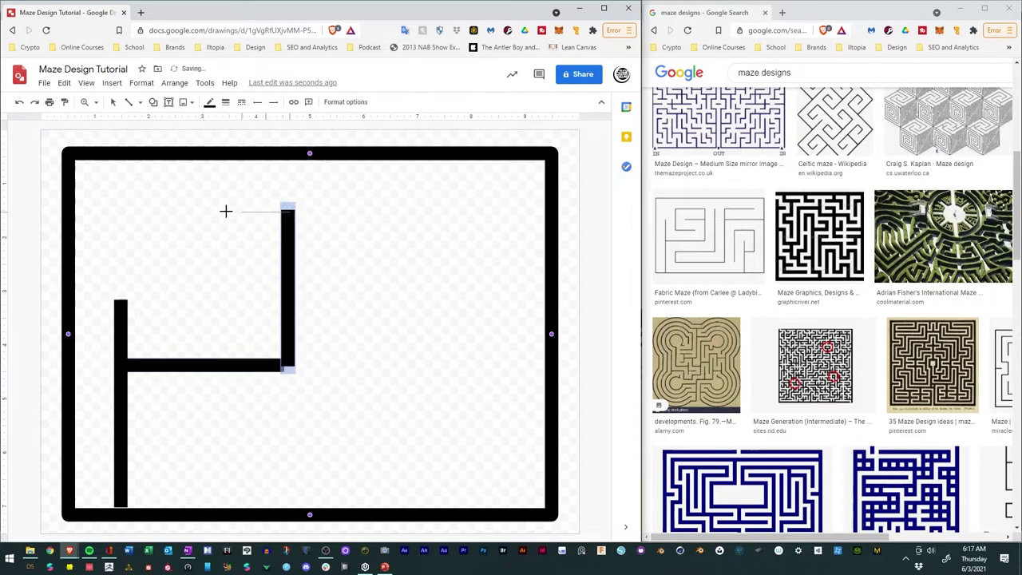
mouse_move(225, 210)
mouse_down()
mouse_move(169, 211)
mouse_move(164, 299)
mouse_move(241, 305)
mouse_move(232, 303)
mouse_up()
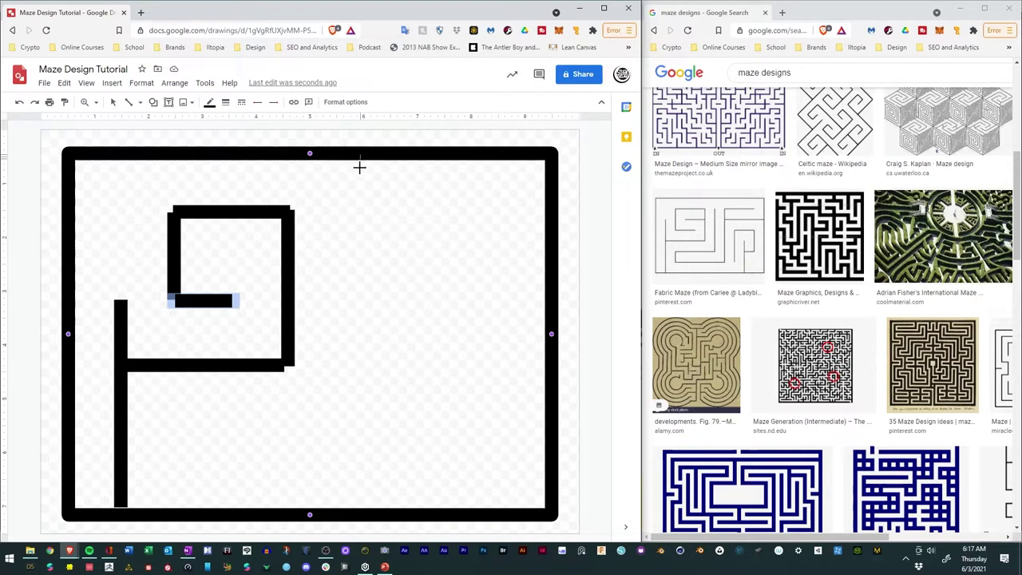
drag(359, 167, 188, 436)
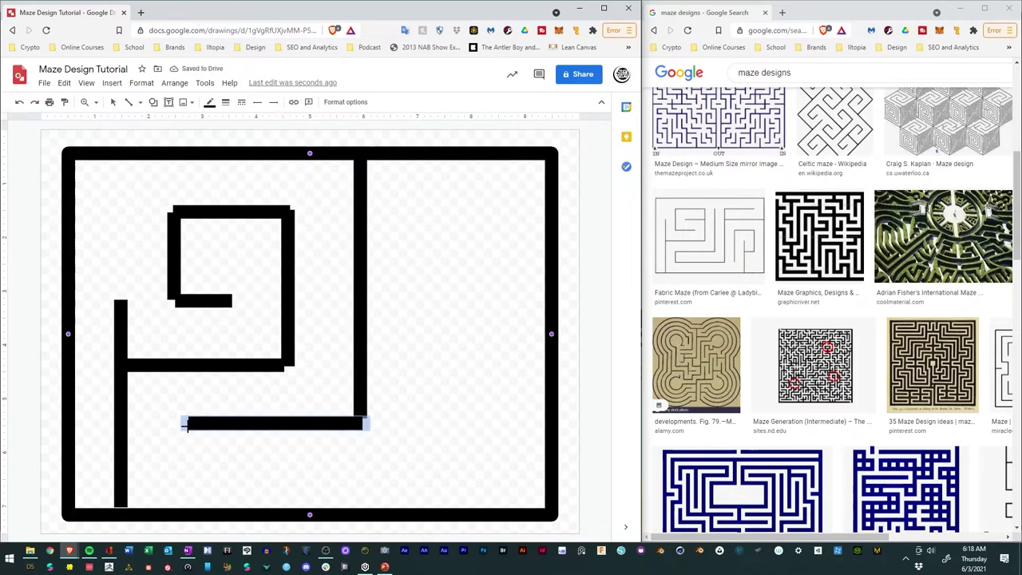
drag(188, 447, 188, 421)
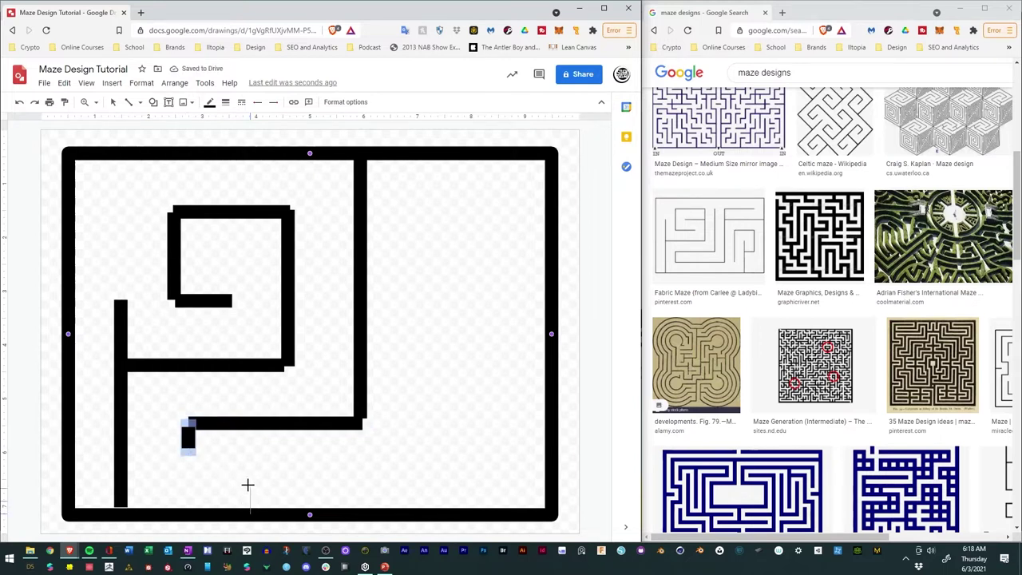
mouse_move(248, 477)
mouse_down()
mouse_move(500, 479)
mouse_move(468, 479)
mouse_move(466, 519)
mouse_up()
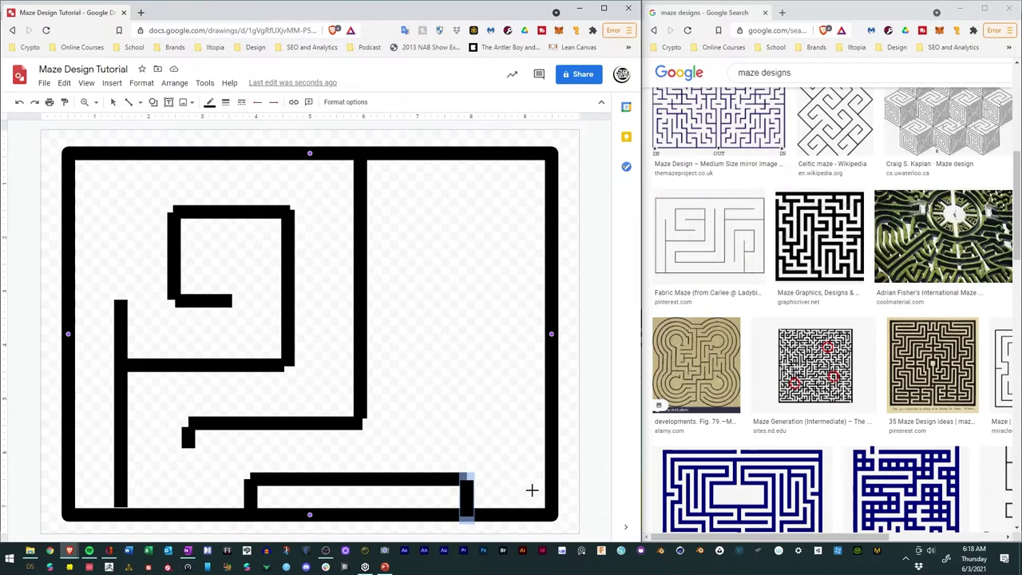
- Draw a circle in the maze's bottom-right corner and fill it yellow
click(153, 102)
mouse_move(212, 122)
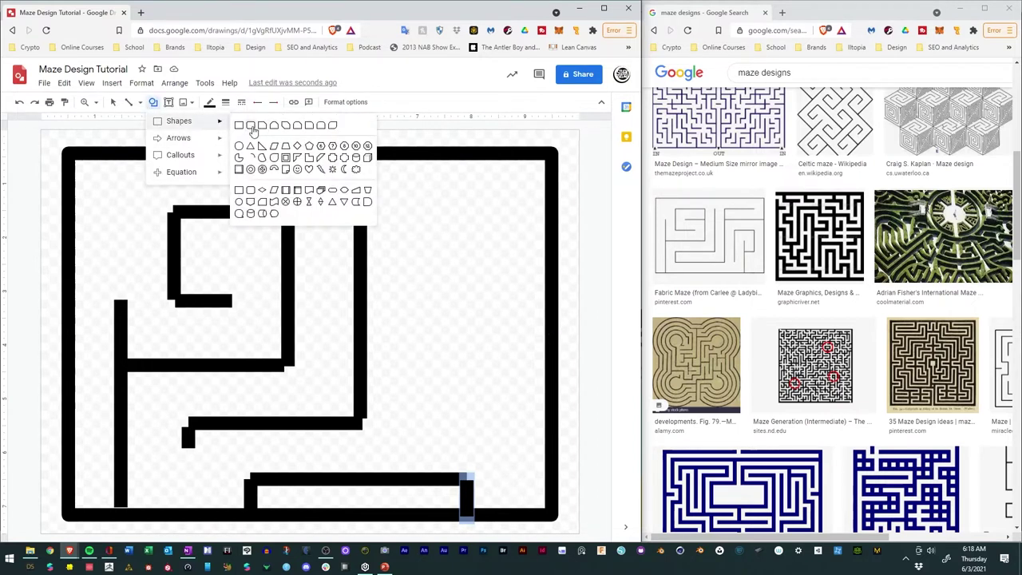
click(238, 147)
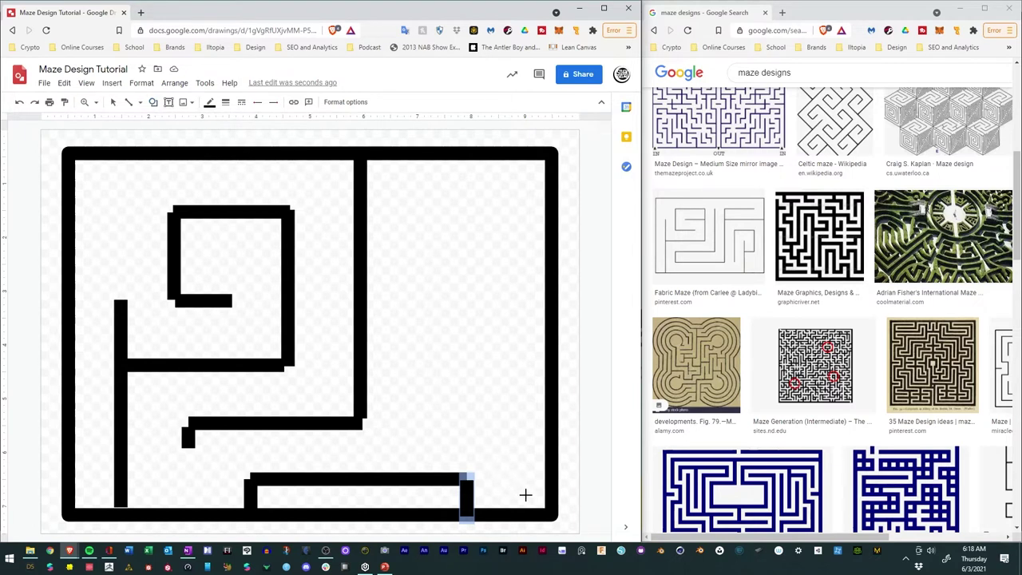
drag(531, 496, 488, 449)
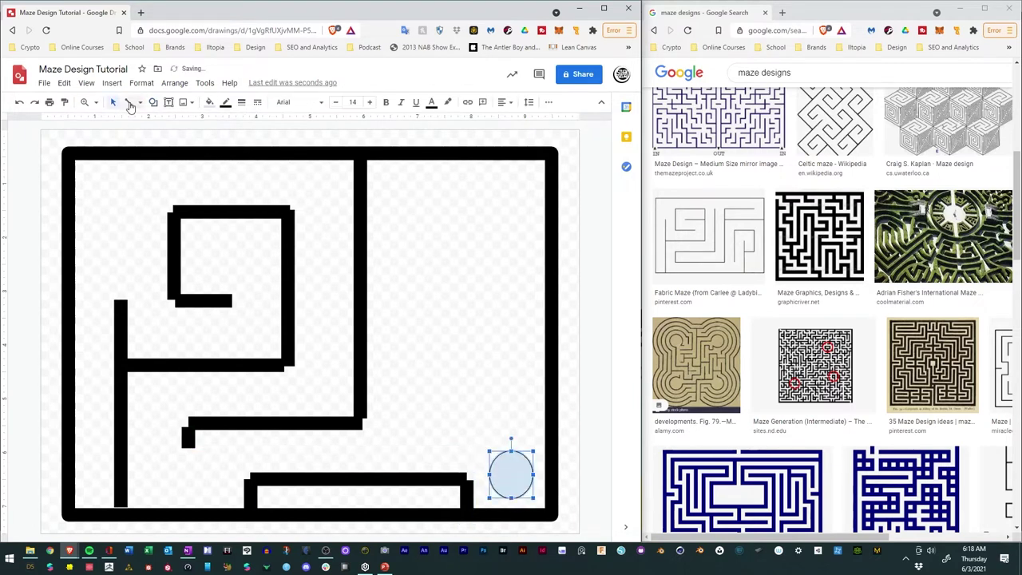
click(209, 102)
click(249, 172)
- Cancel line drawing, undo the accidental shift of the maze border, and return to lines
click(130, 103)
click(140, 104)
key(Escape)
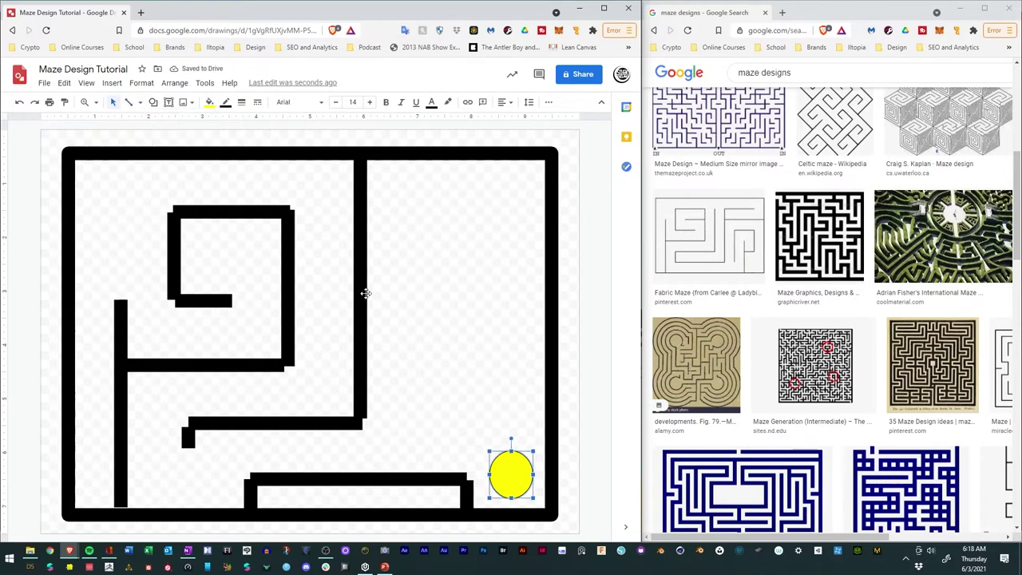
mouse_move(420, 156)
mouse_down()
mouse_move(420, 292)
mouse_move(425, 157)
mouse_up()
key(ctrl+z)
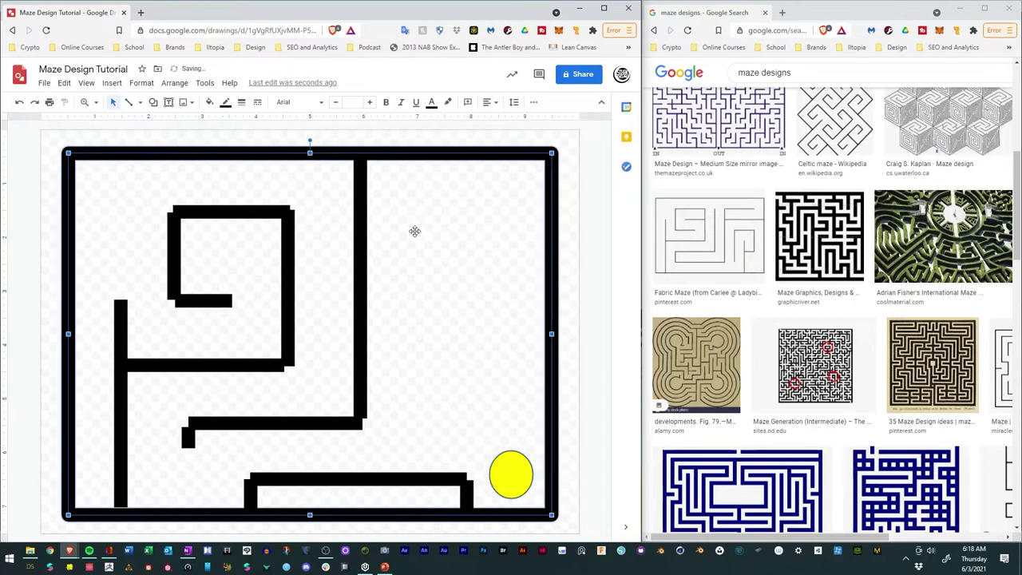
click(129, 103)
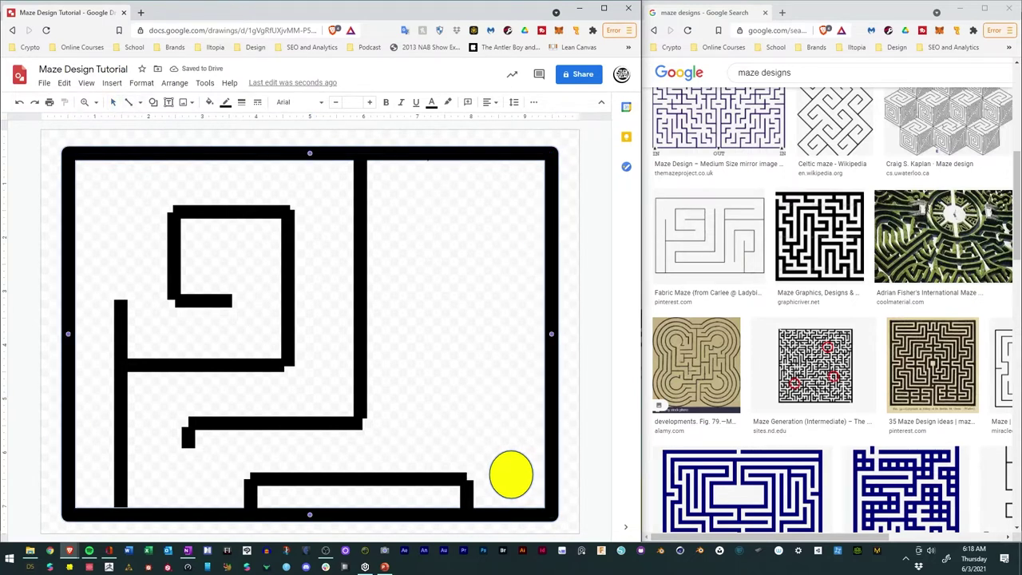
- Draw a 24px vertical wall on the right and move it down to meet the bottom wall
drag(427, 170, 425, 444)
click(225, 102)
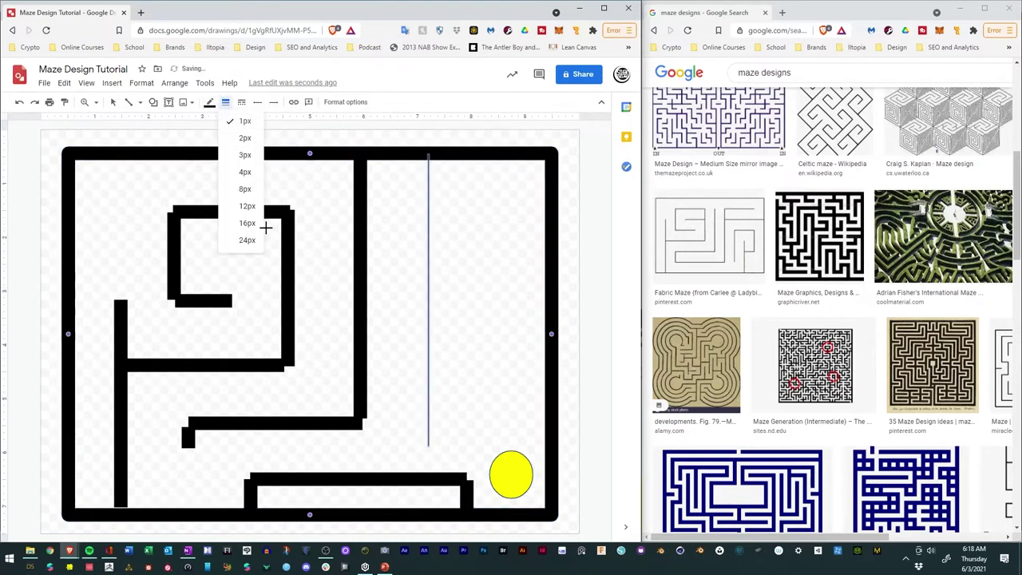
click(248, 241)
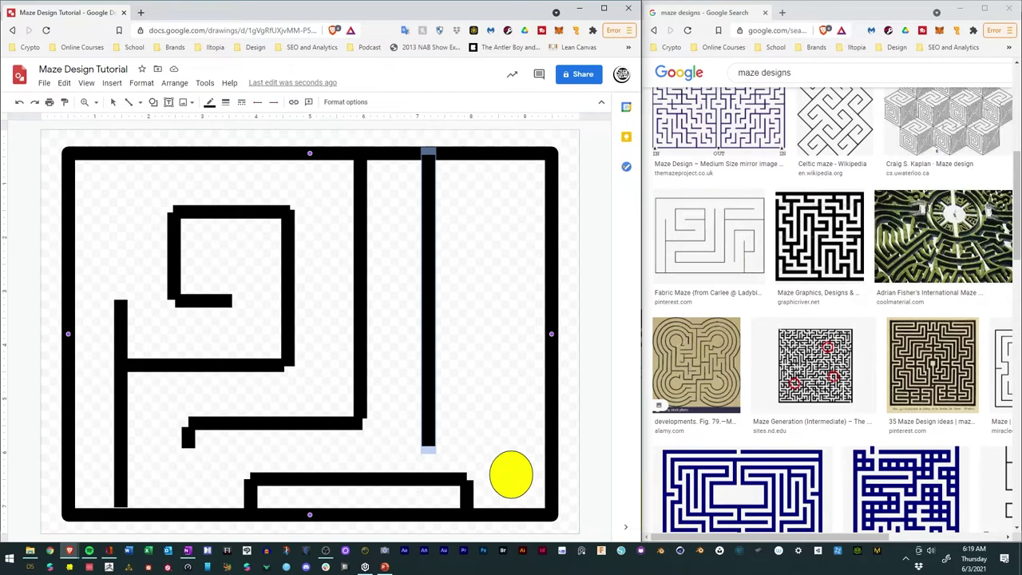
click(113, 101)
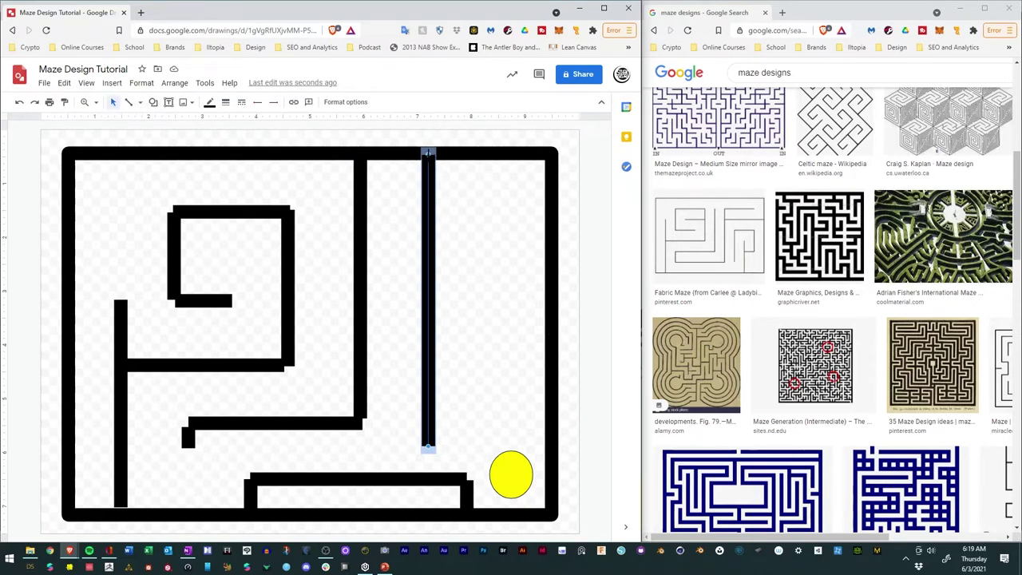
drag(428, 152, 428, 154)
drag(438, 234, 437, 237)
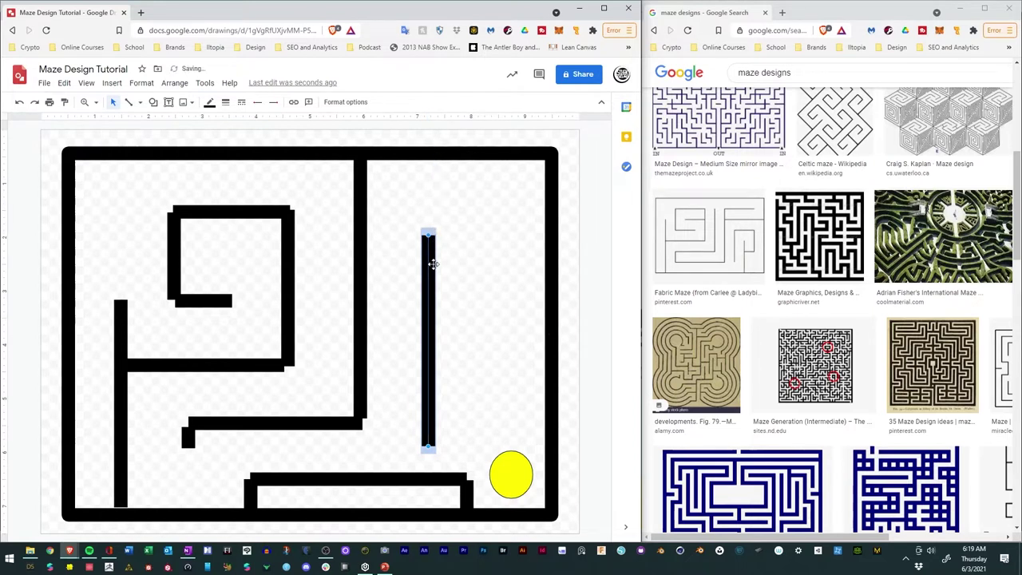
drag(430, 329, 463, 364)
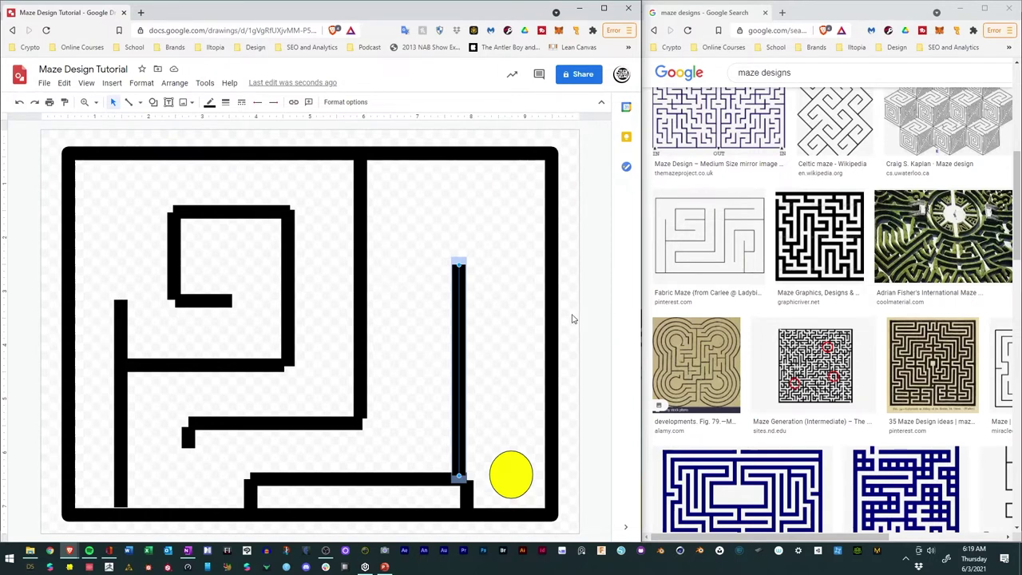
drag(459, 372, 465, 374)
- Shorten the right vertical wall from its top end as a straight line
click(443, 340)
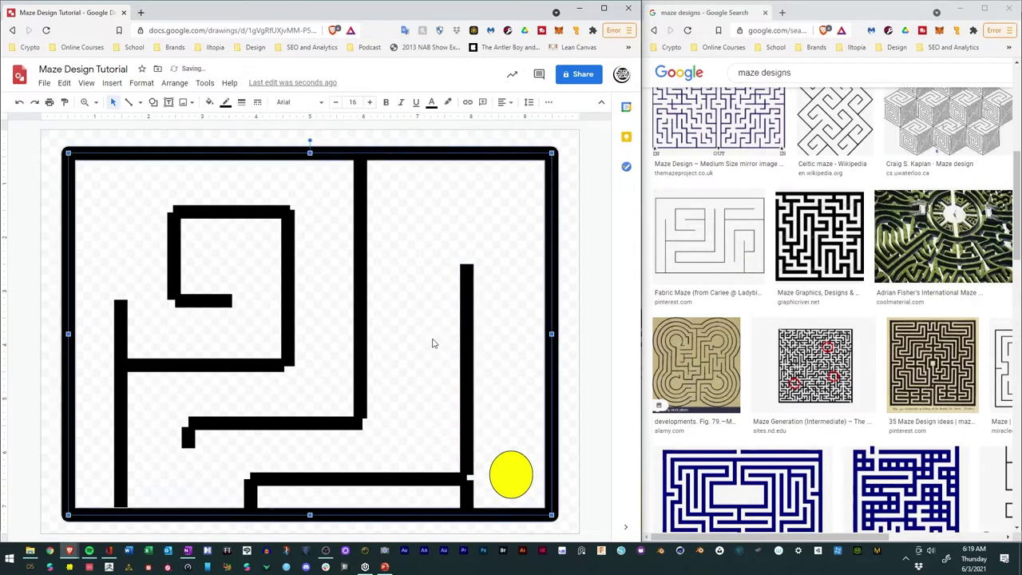
click(467, 275)
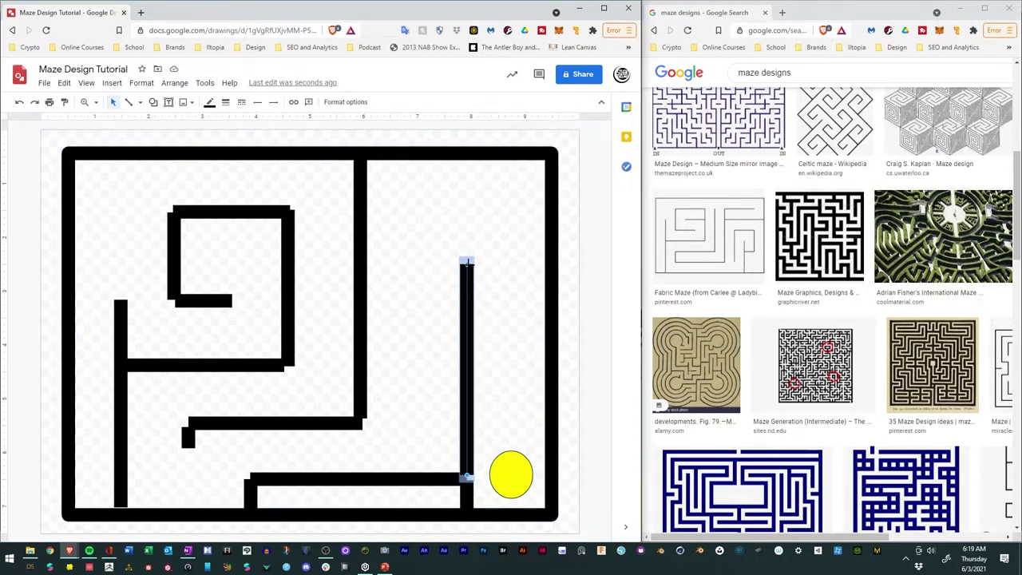
shift+click(460, 313)
drag(467, 264, 467, 351)
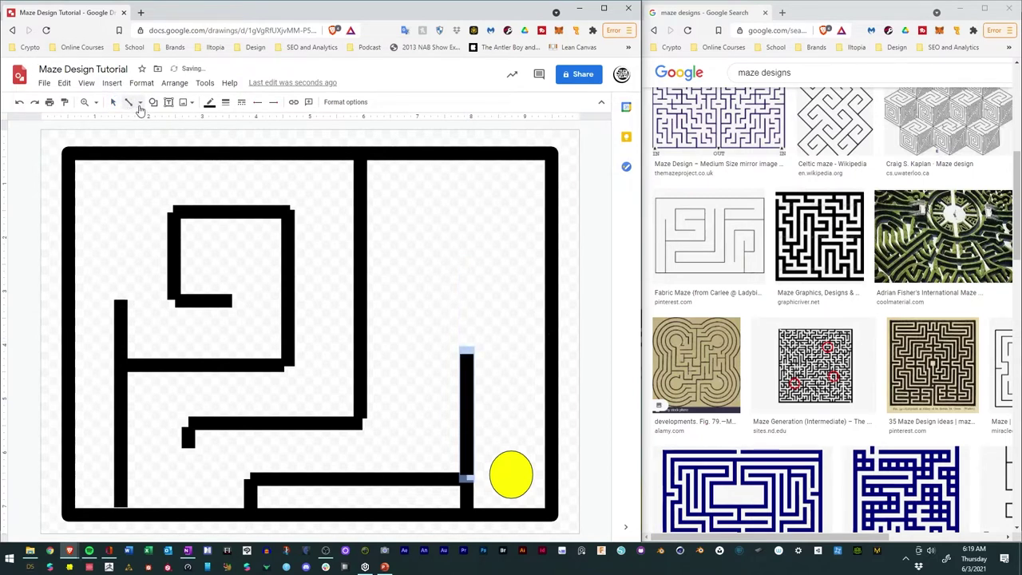
click(139, 102)
click(145, 120)
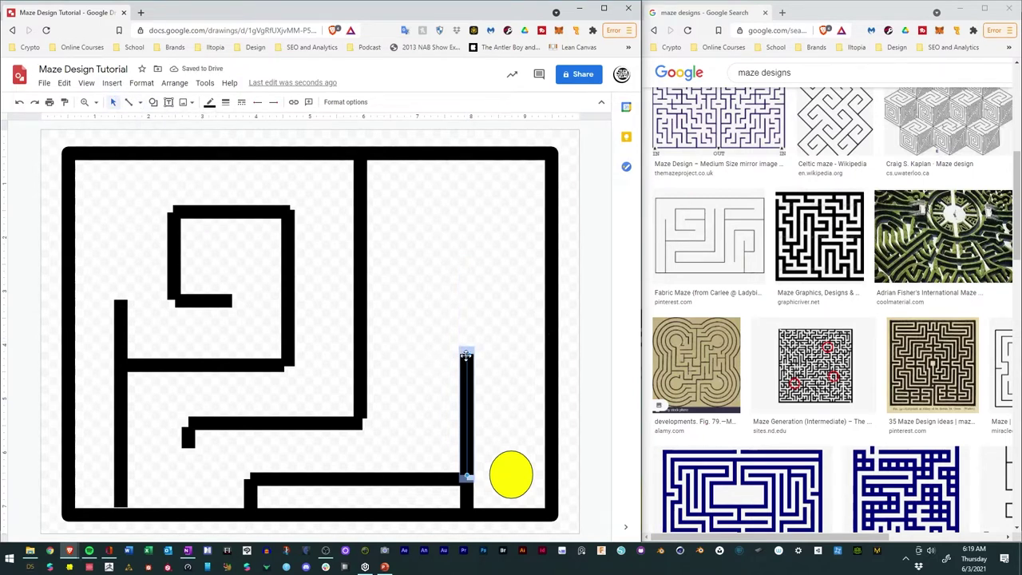
mouse_move(466, 352)
mouse_down()
mouse_move(427, 351)
mouse_move(466, 352)
mouse_up()
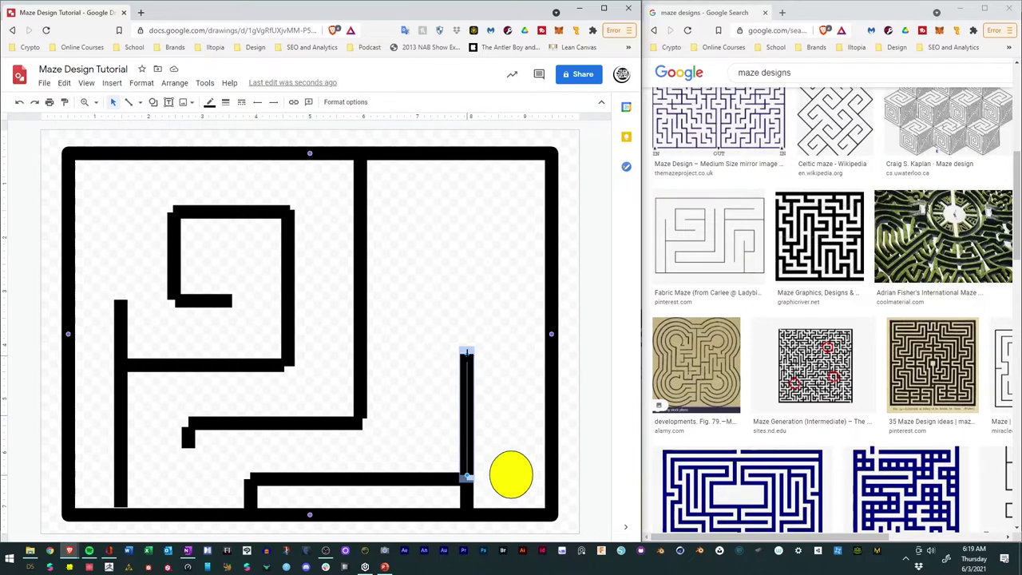
click(401, 359)
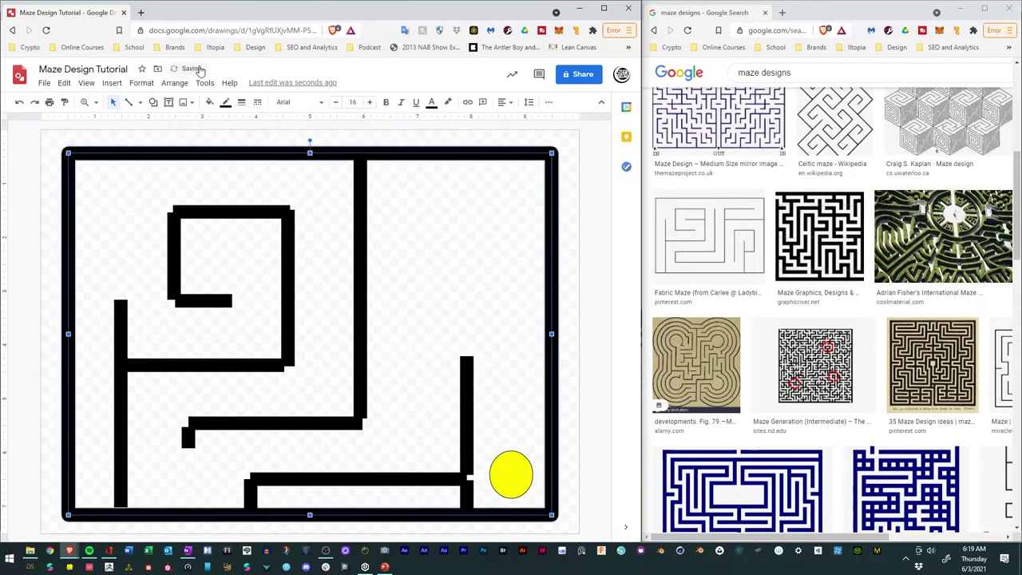
- Add short 24px walls off the right wall's top and branching right from the central wall
click(128, 102)
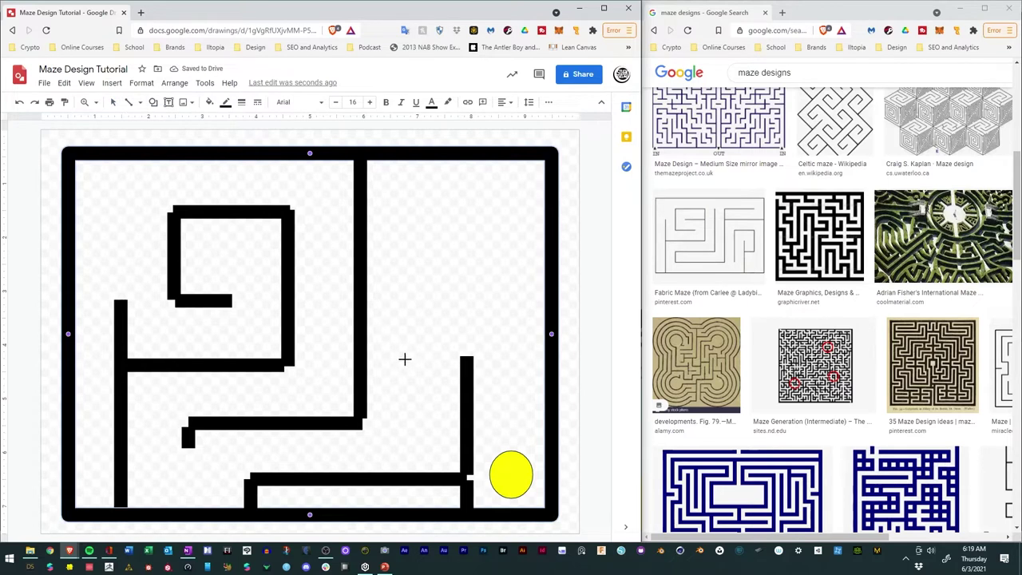
drag(419, 365, 466, 365)
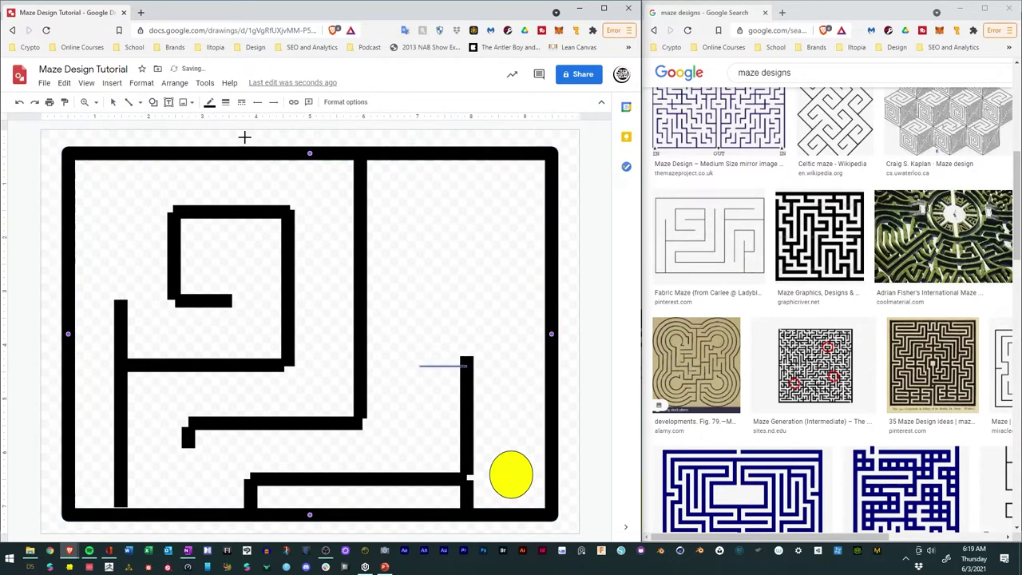
click(227, 104)
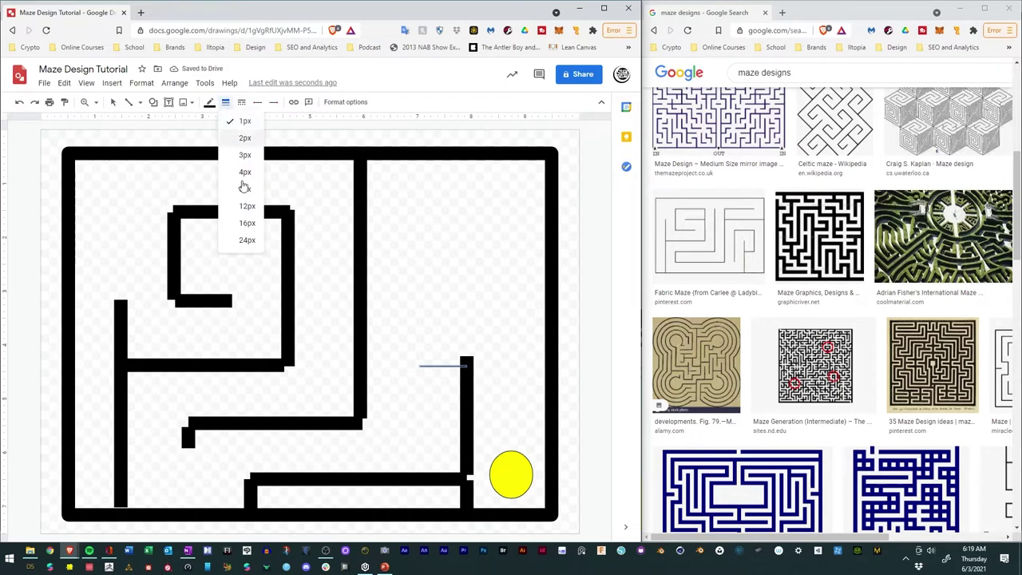
click(247, 240)
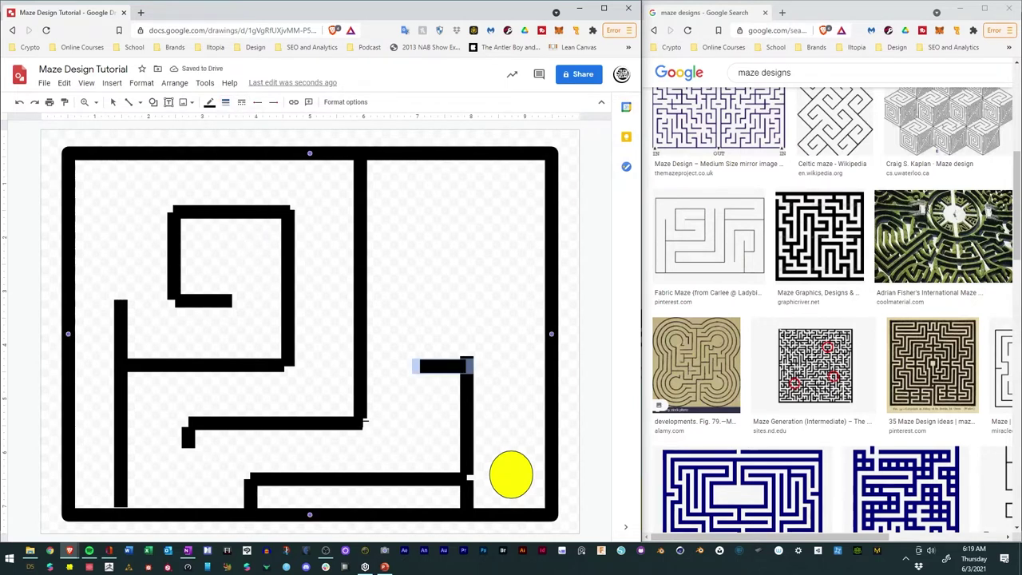
drag(373, 421, 414, 421)
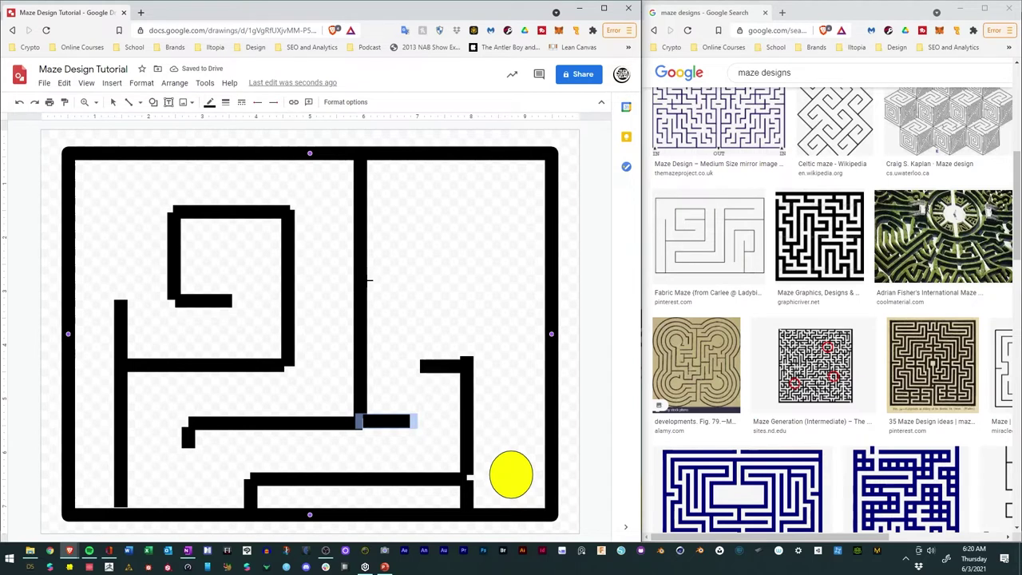
drag(367, 279, 412, 276)
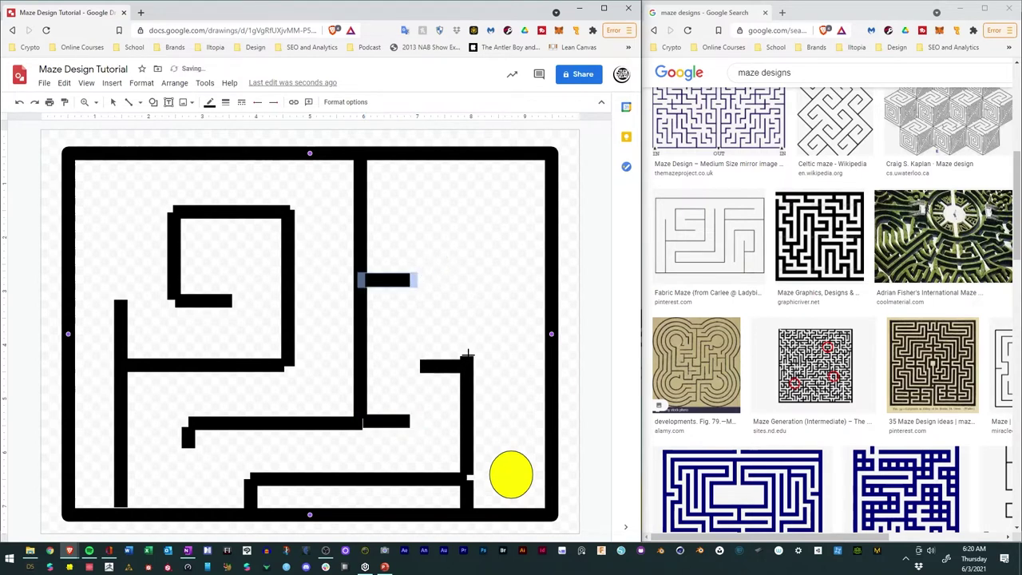
- Draw a wall running upward from the top of the right inner wall
drag(468, 360, 408, 202)
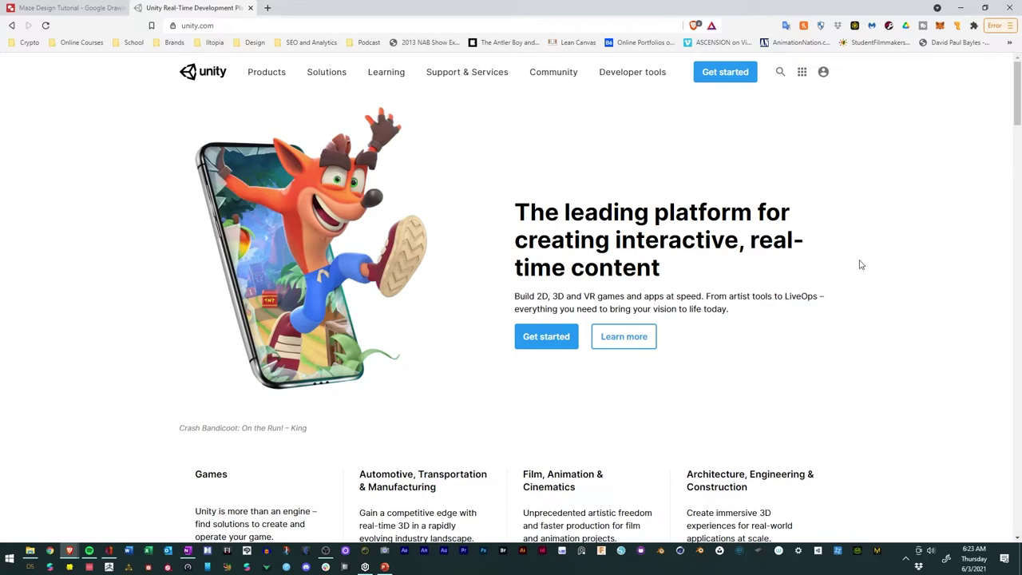
- Scroll through unity.com and follow Get started to the Plans and pricing page
scroll(860, 264, down, 2)
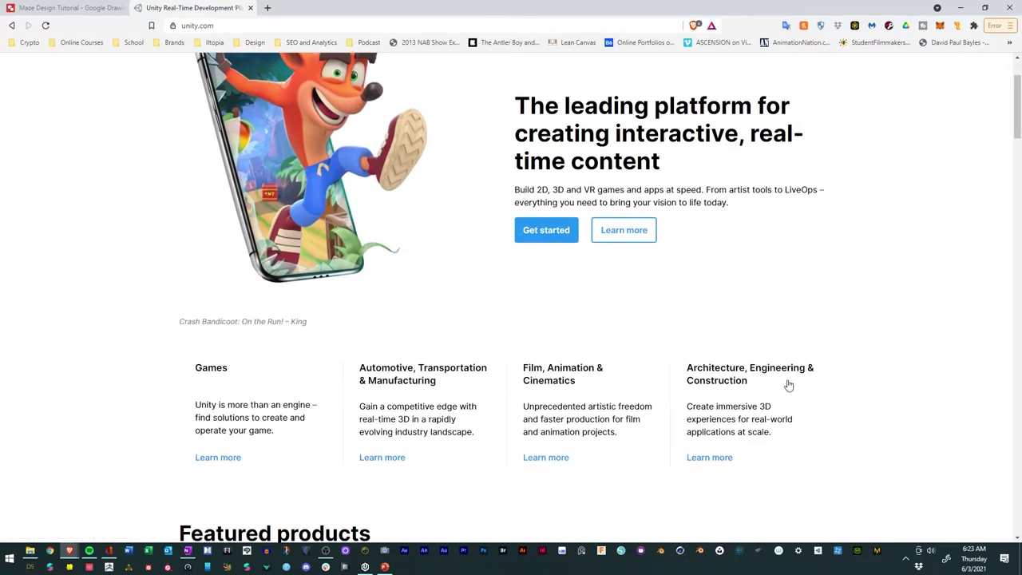
scroll(830, 380, down, 1)
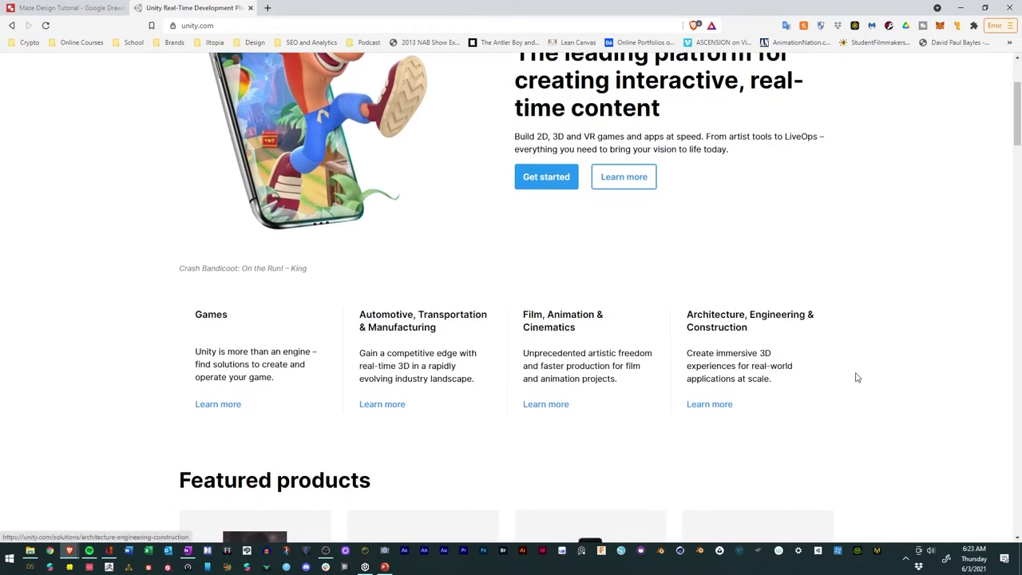
scroll(855, 376, down, 3)
scroll(860, 375, down, 1)
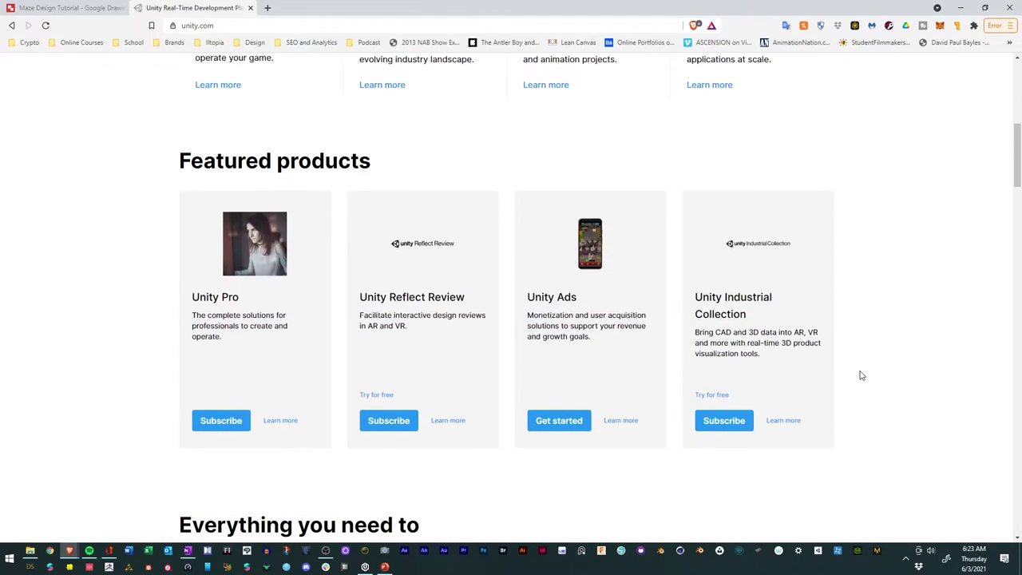
scroll(860, 375, up, 5)
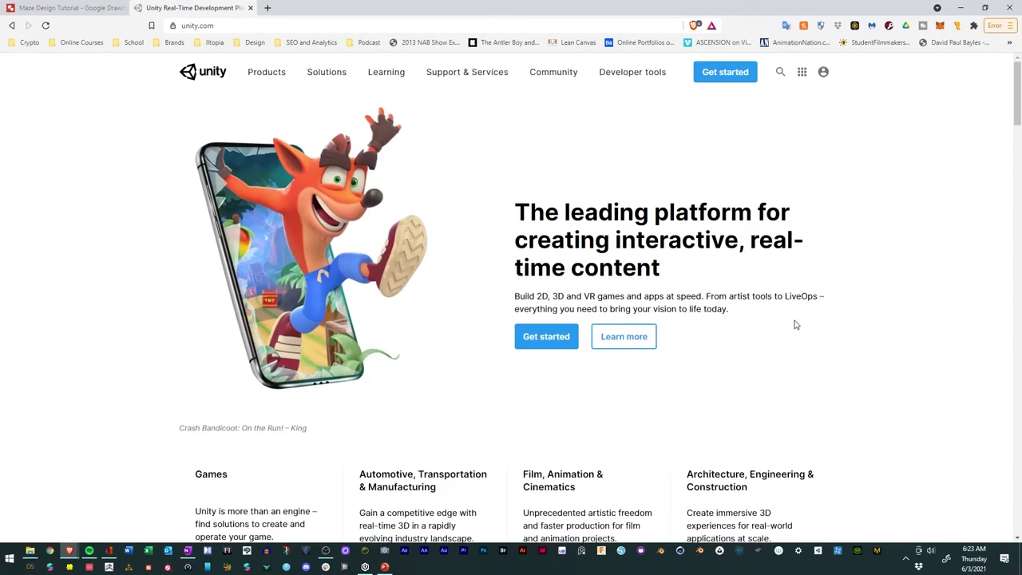
click(539, 343)
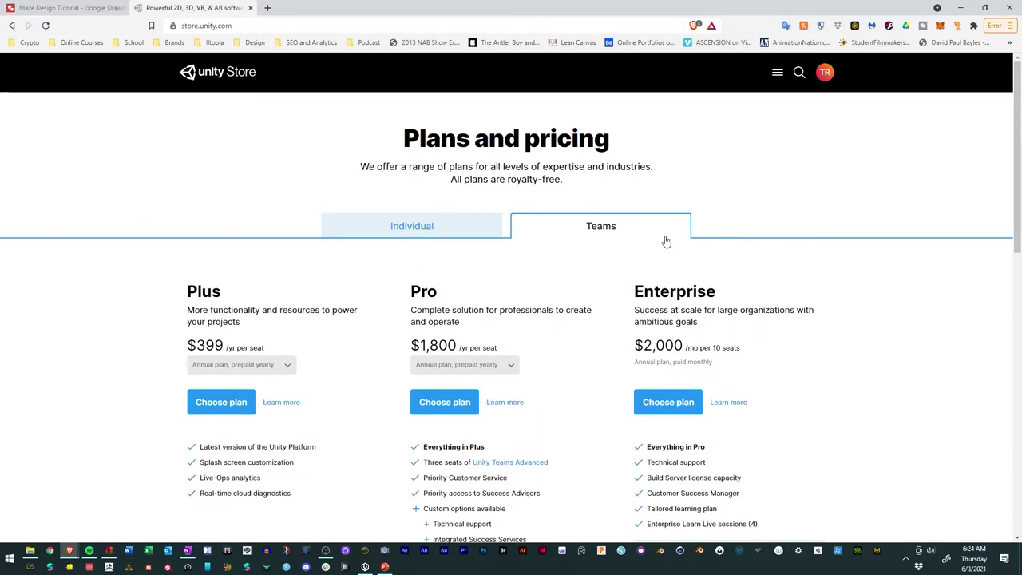
- Switch to the Individual plans tab and scroll through the free Personal plans
click(412, 227)
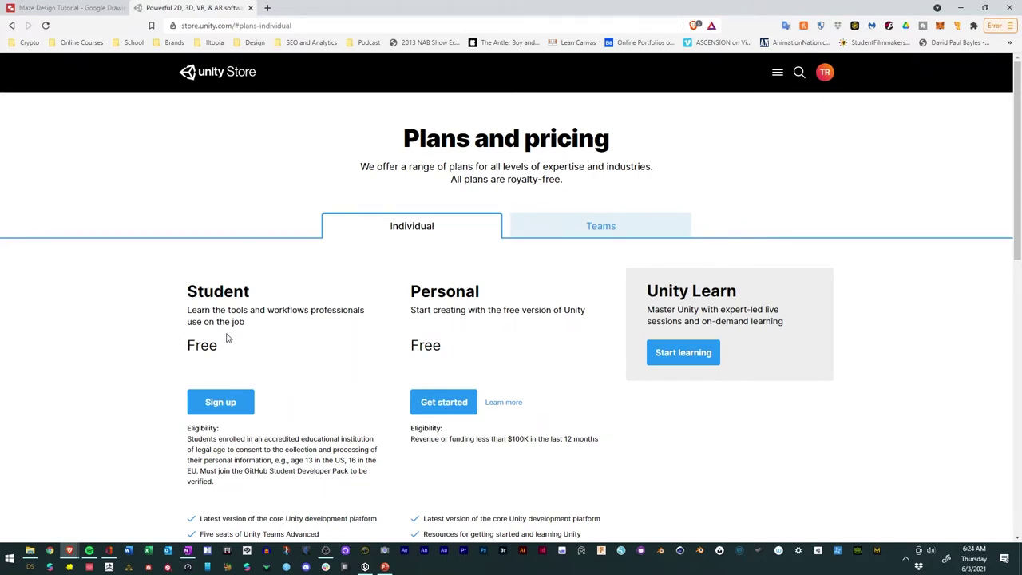
scroll(226, 339, down, 2)
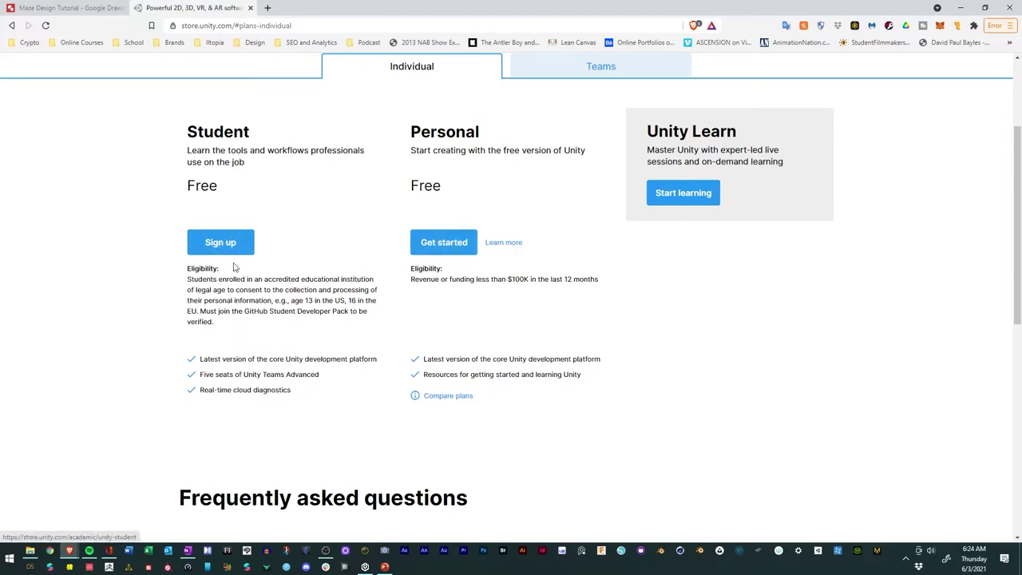
scroll(233, 267, up, 1)
scroll(233, 267, down, 1)
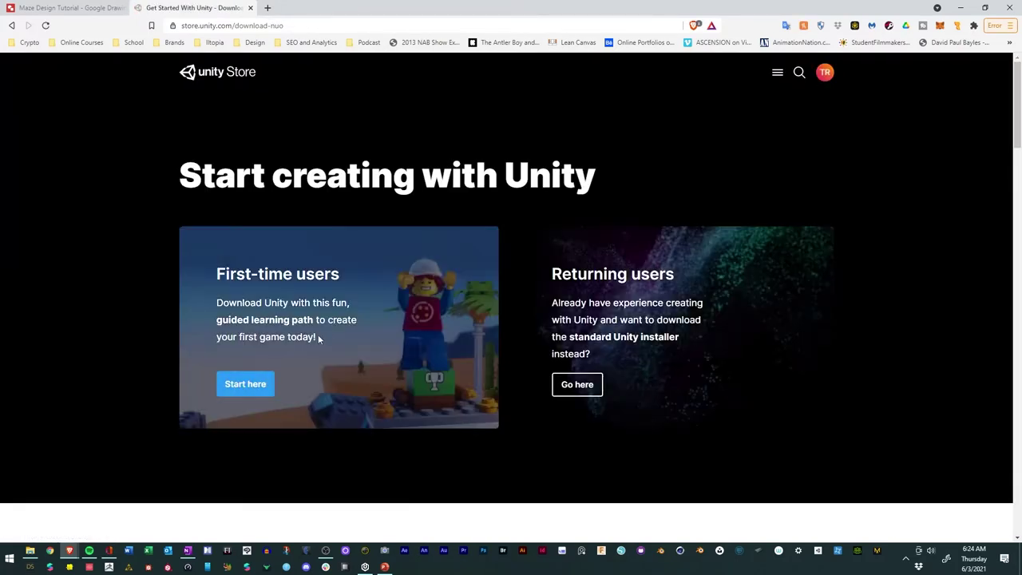
- Via Returning users, accept the Unity Personal terms and download Unity Hub, cancelling the Save As
click(240, 384)
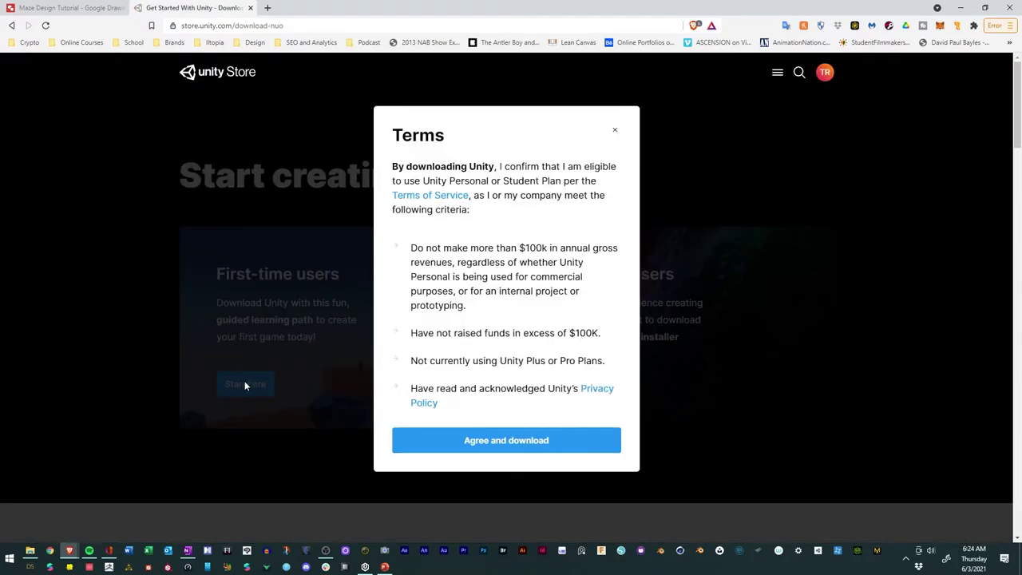
click(614, 131)
click(571, 386)
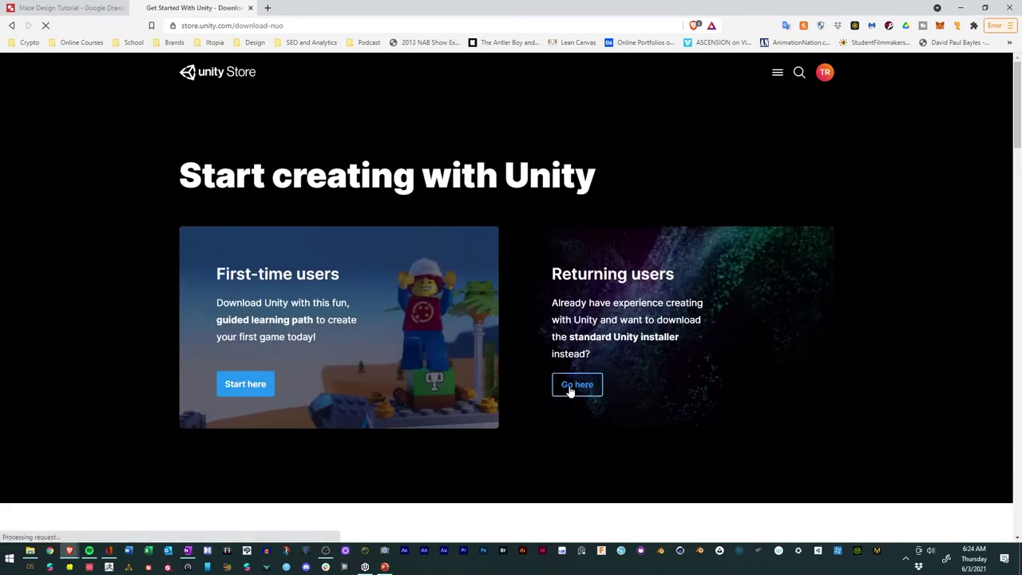
scroll(559, 335, down, 5)
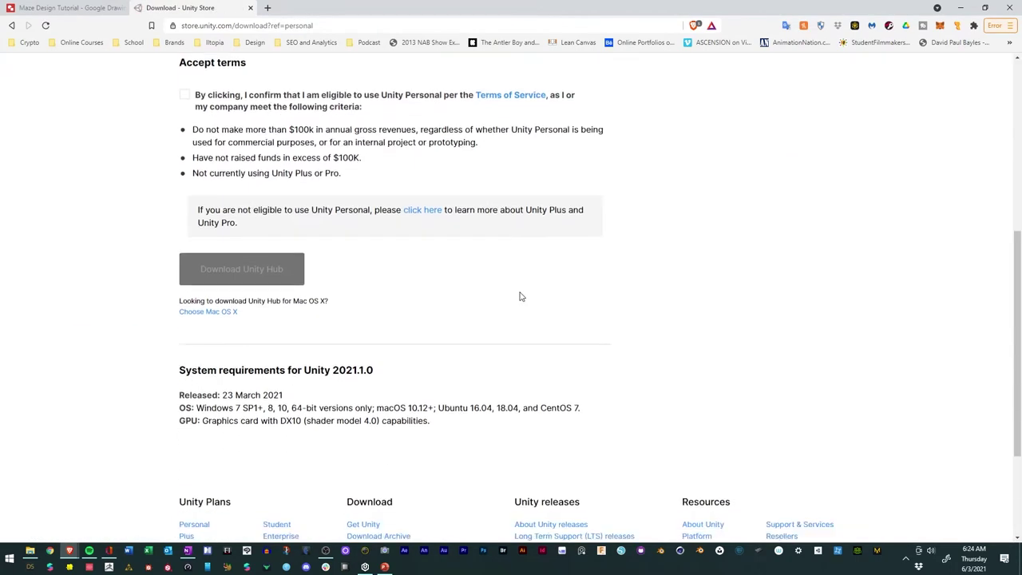
click(185, 91)
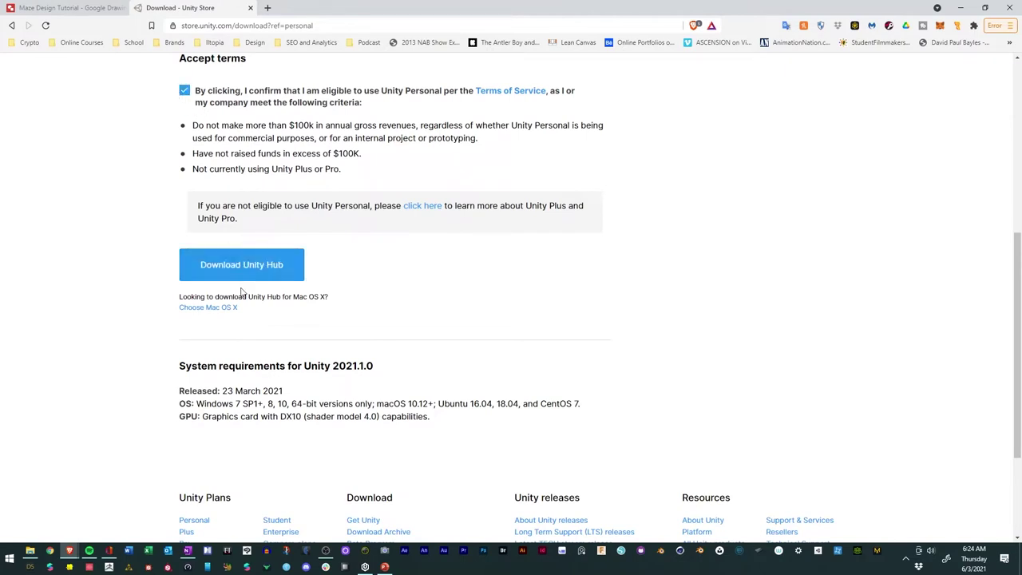
click(249, 271)
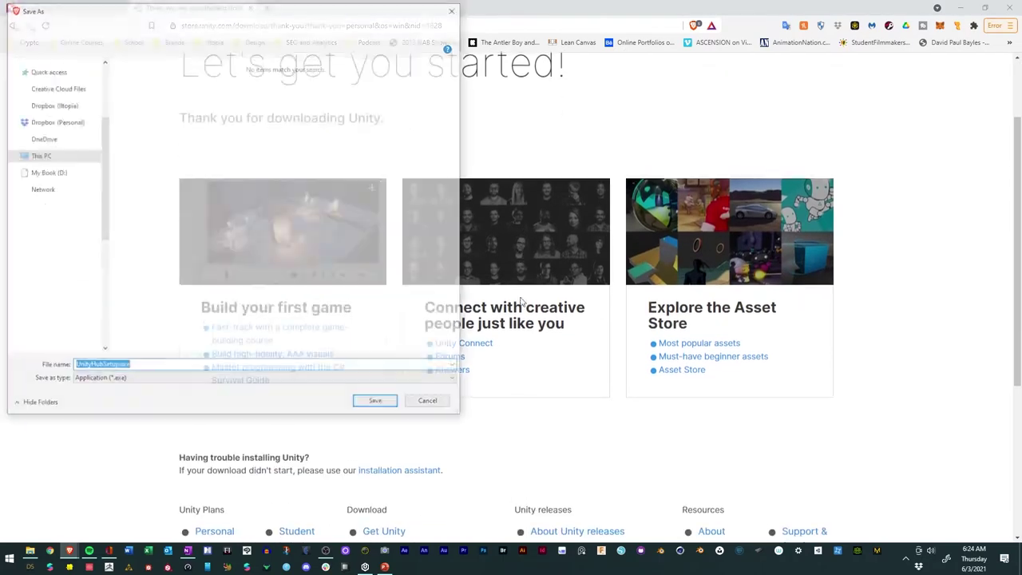
click(444, 404)
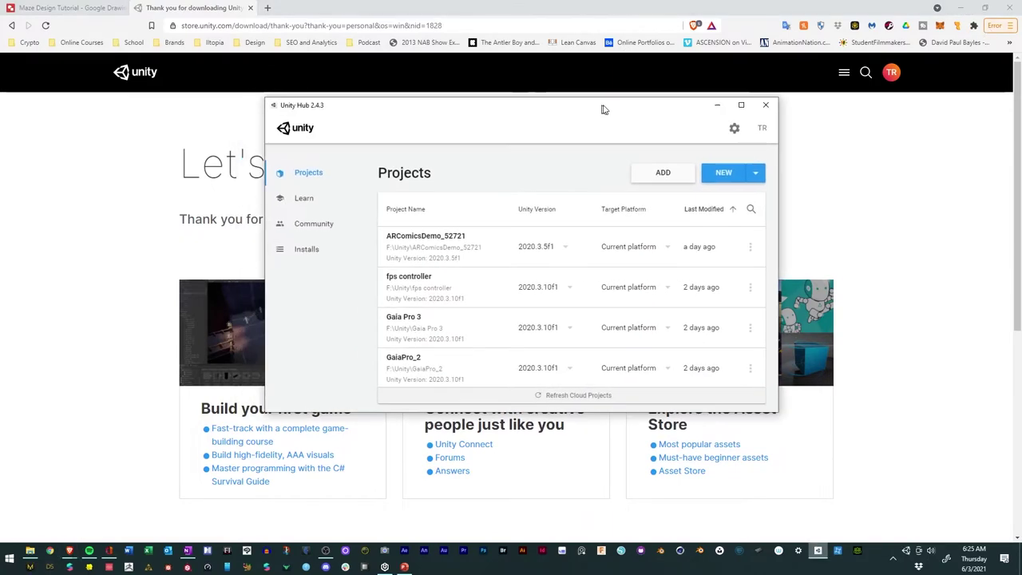
- Reposition the Unity Hub window and browse the Learn projects
drag(602, 107, 622, 122)
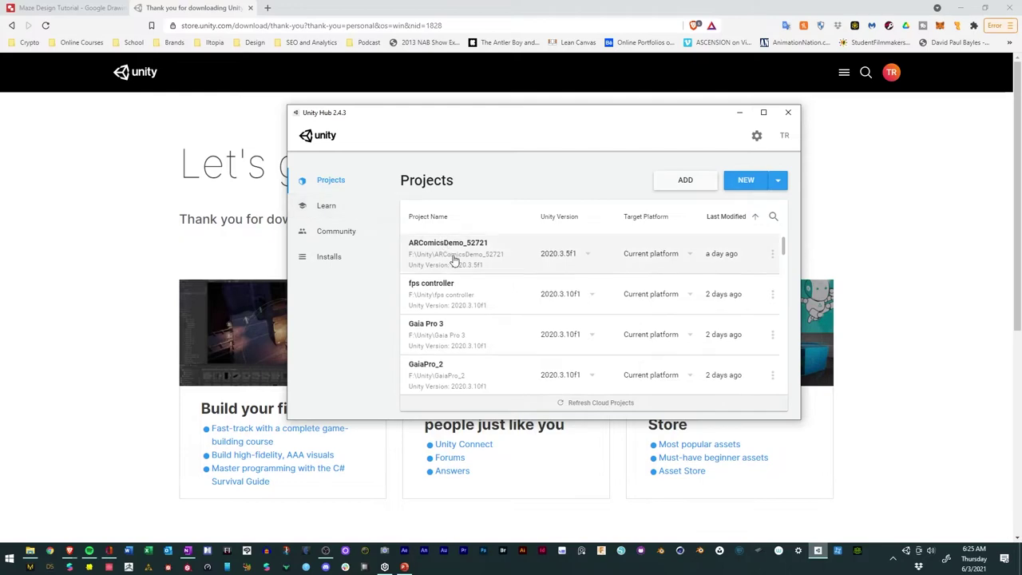
scroll(453, 260, down, 15)
scroll(461, 267, up, 15)
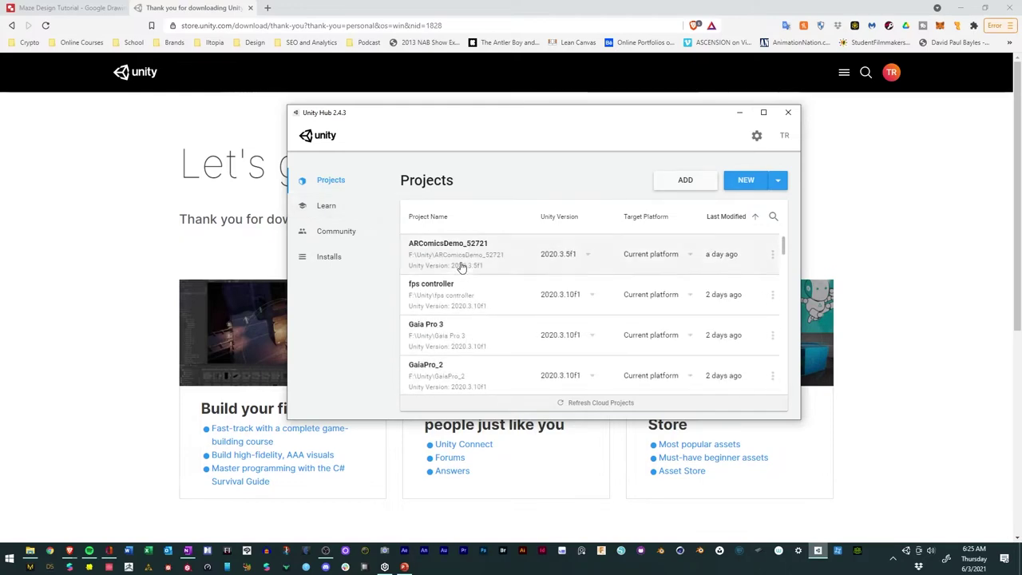
click(356, 210)
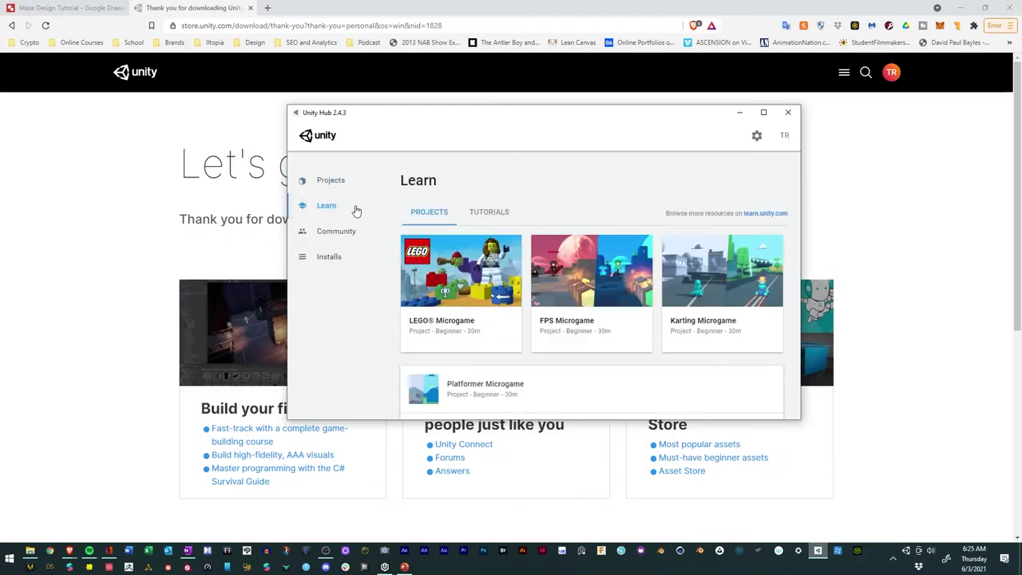
scroll(515, 272, down, 2)
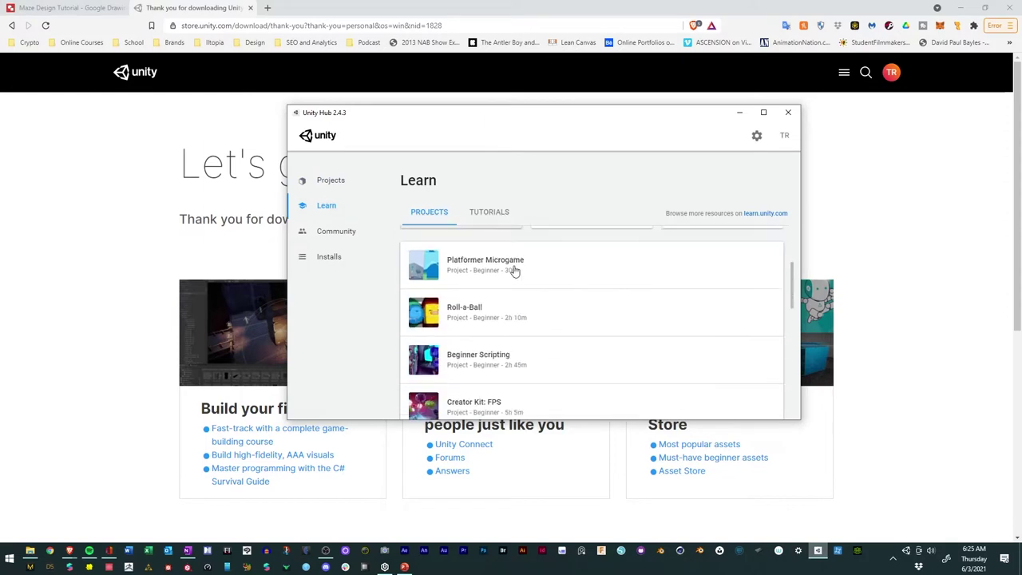
scroll(514, 268, up, 3)
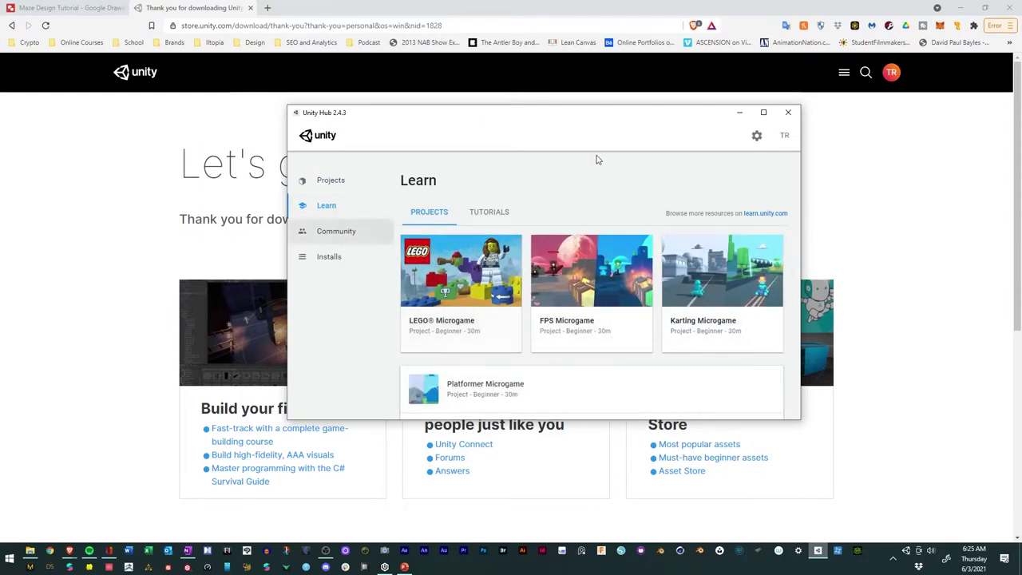
- Browse the Community resources page in Unity Hub
click(336, 238)
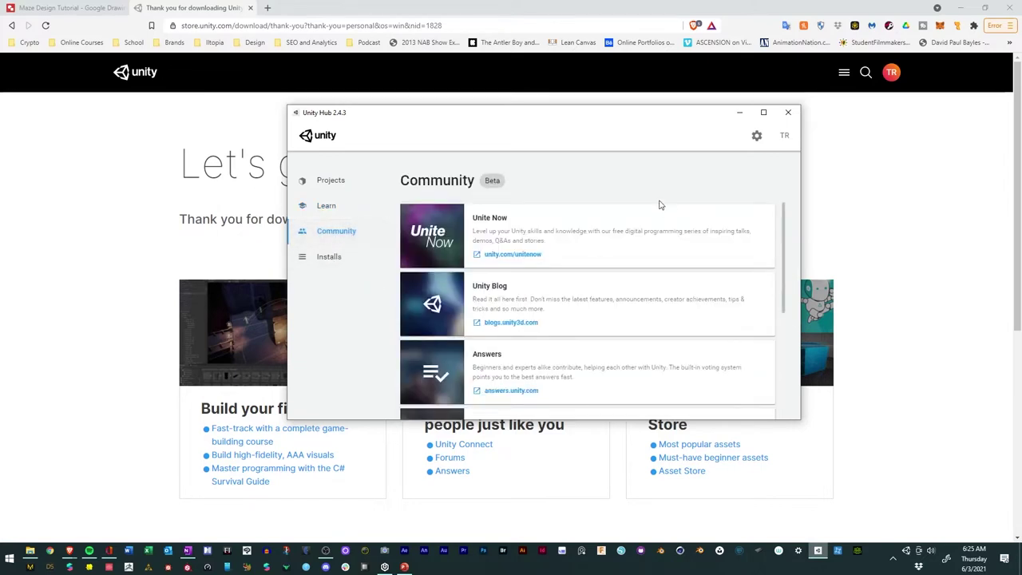
scroll(621, 251, down, 4)
scroll(628, 248, up, 2)
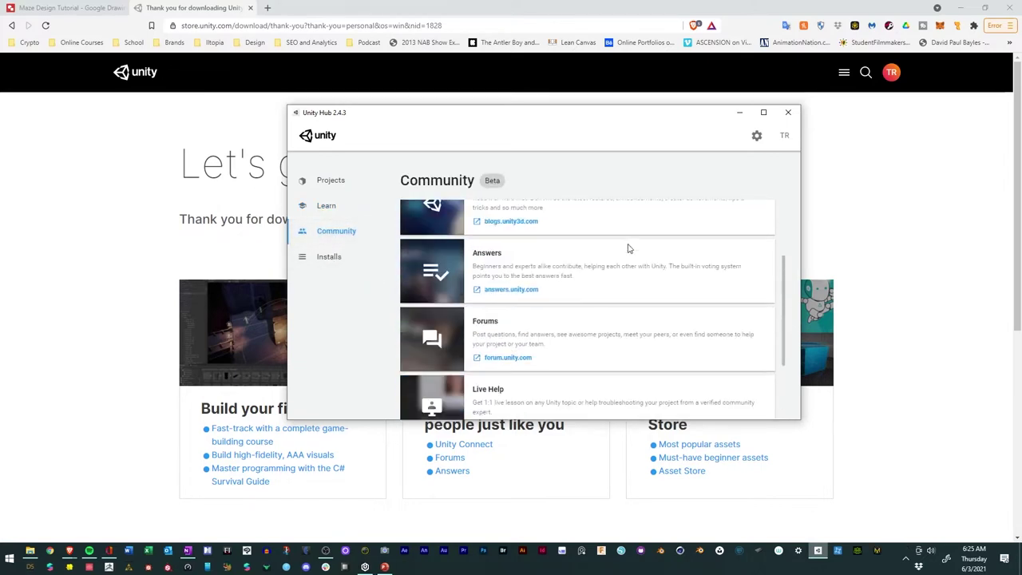
scroll(629, 247, up, 2)
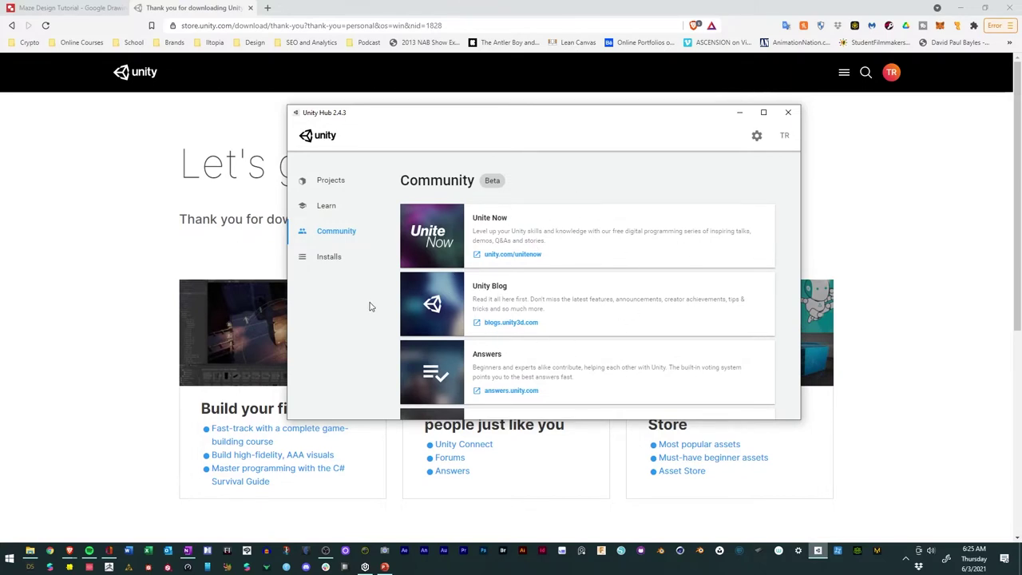
- Open the Installs list of Unity editor versions
click(333, 261)
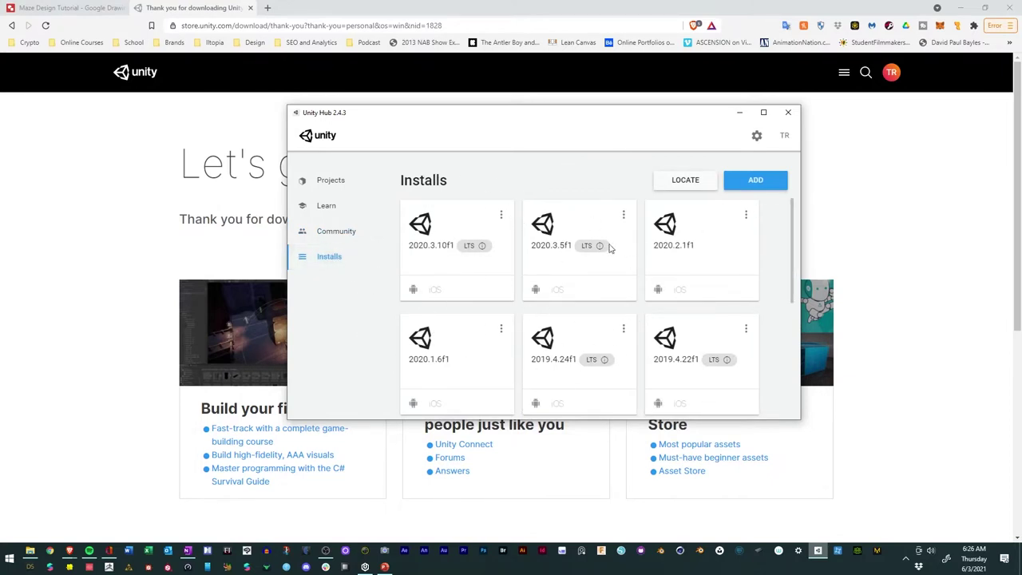
scroll(657, 284, down, 3)
scroll(655, 270, up, 3)
click(756, 180)
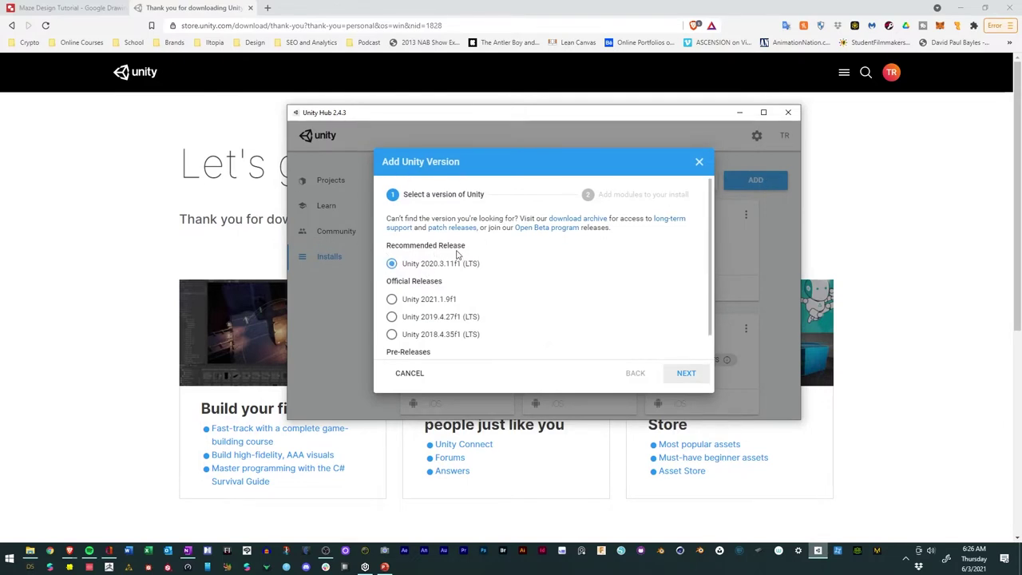
scroll(444, 289, down, 1)
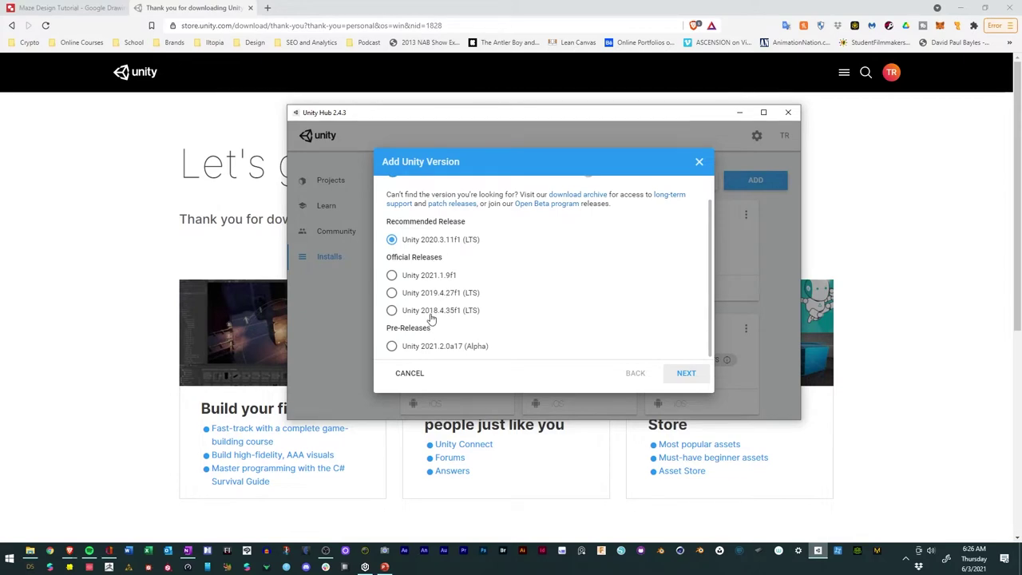
scroll(568, 341, up, 1)
scroll(568, 341, down, 1)
scroll(401, 250, up, 1)
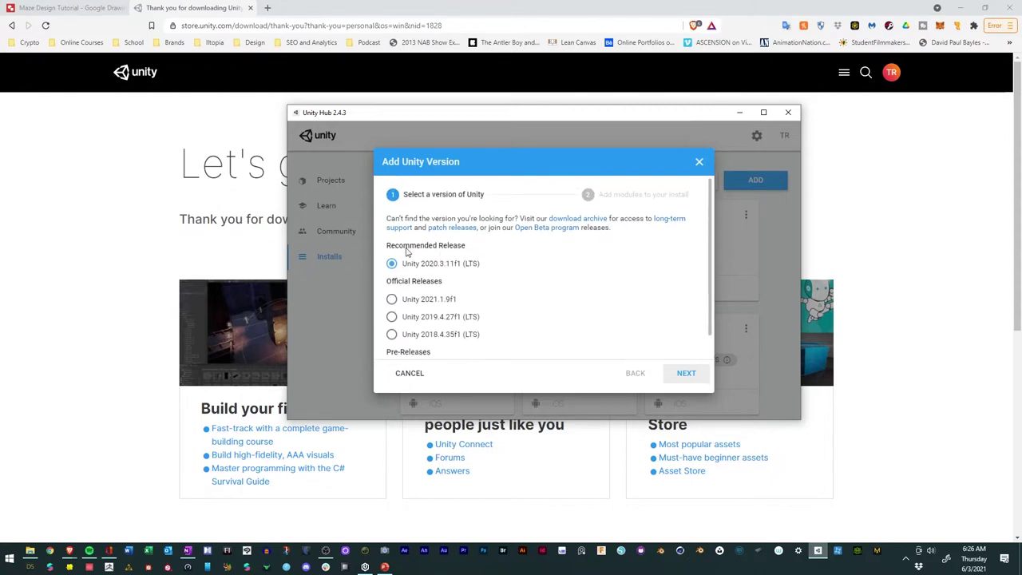
click(681, 380)
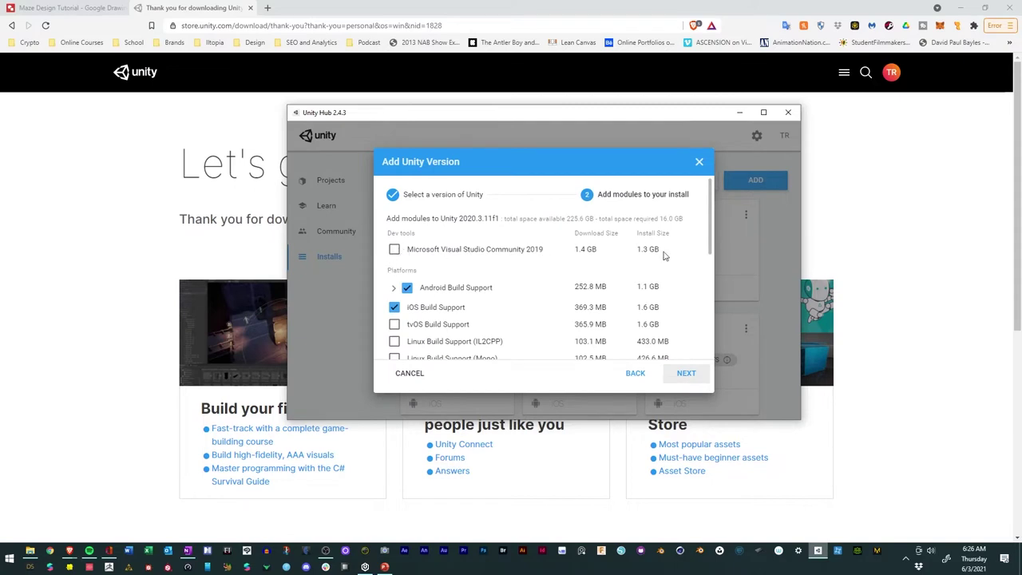
click(394, 252)
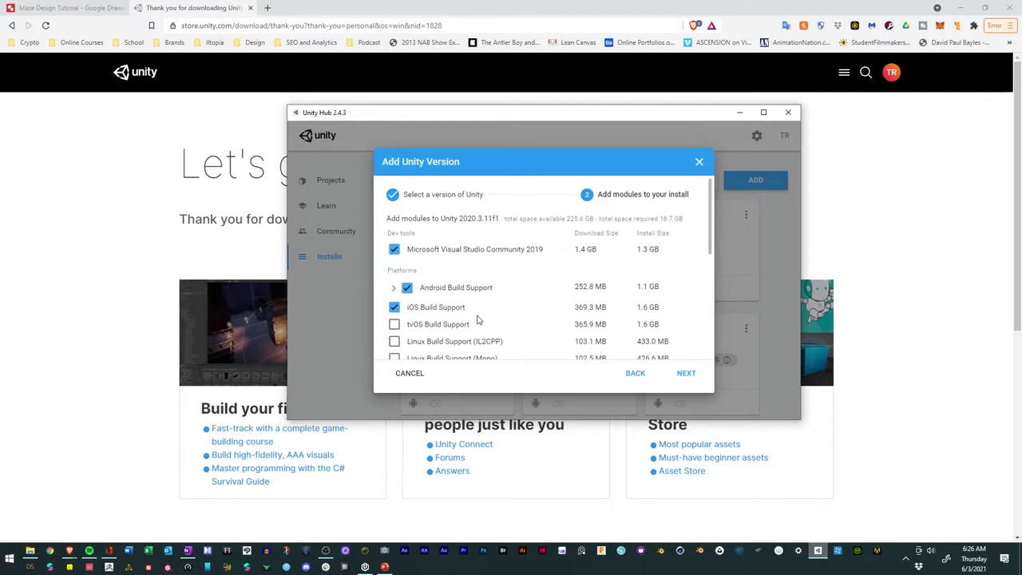
click(393, 288)
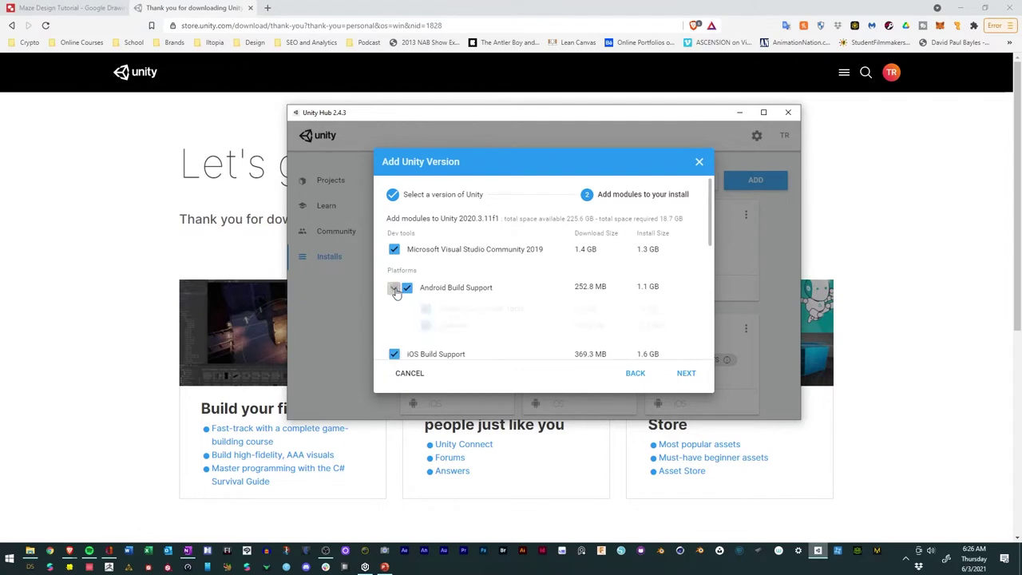
scroll(459, 290, down, 1)
scroll(459, 290, down, 1)
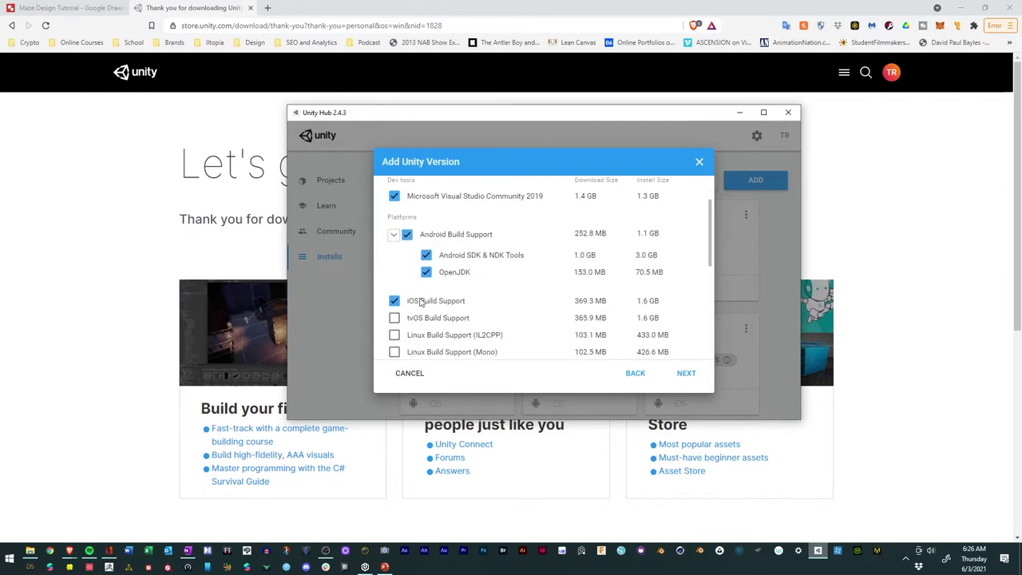
click(393, 235)
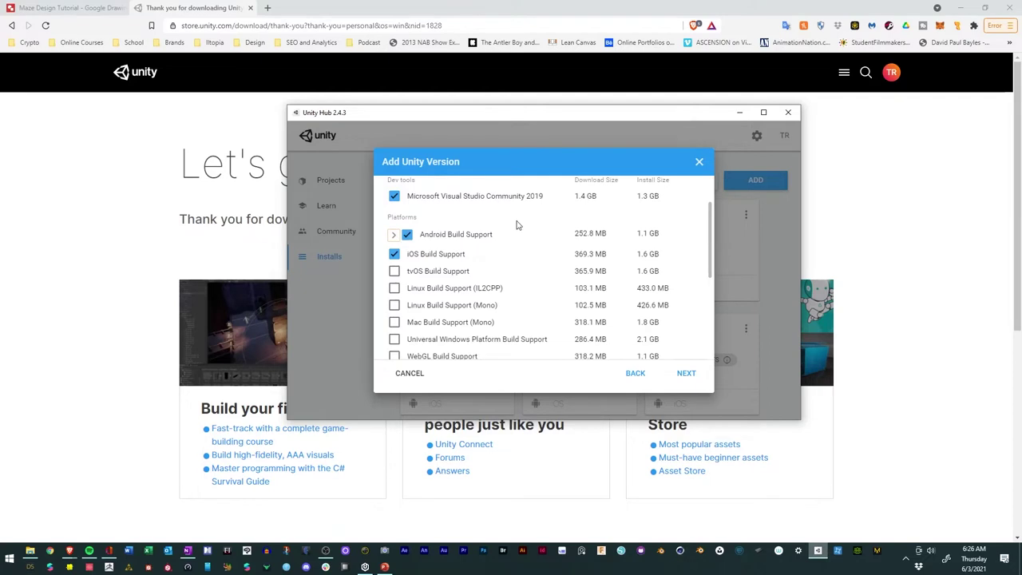
scroll(574, 280, up, 2)
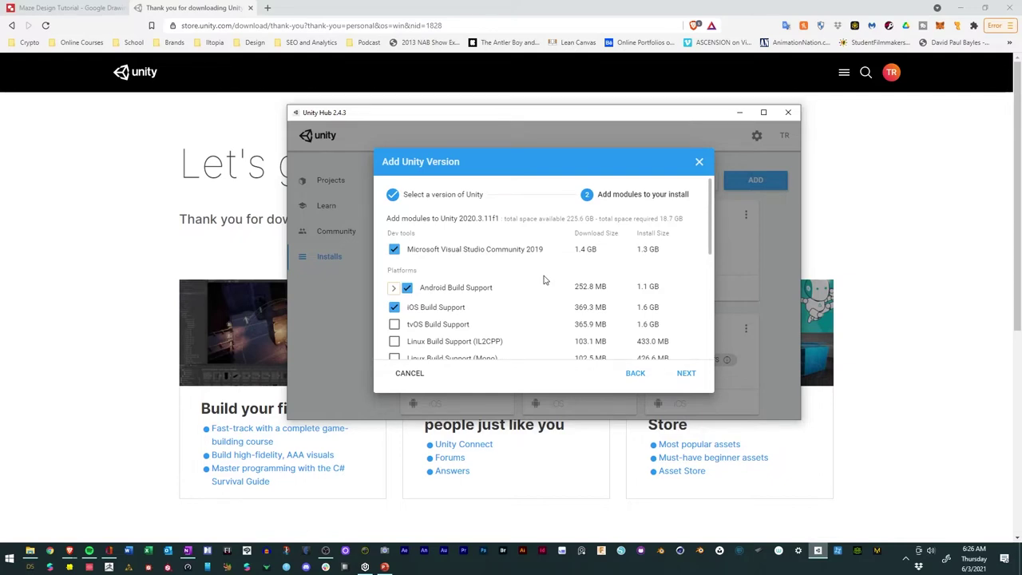
scroll(543, 279, down, 3)
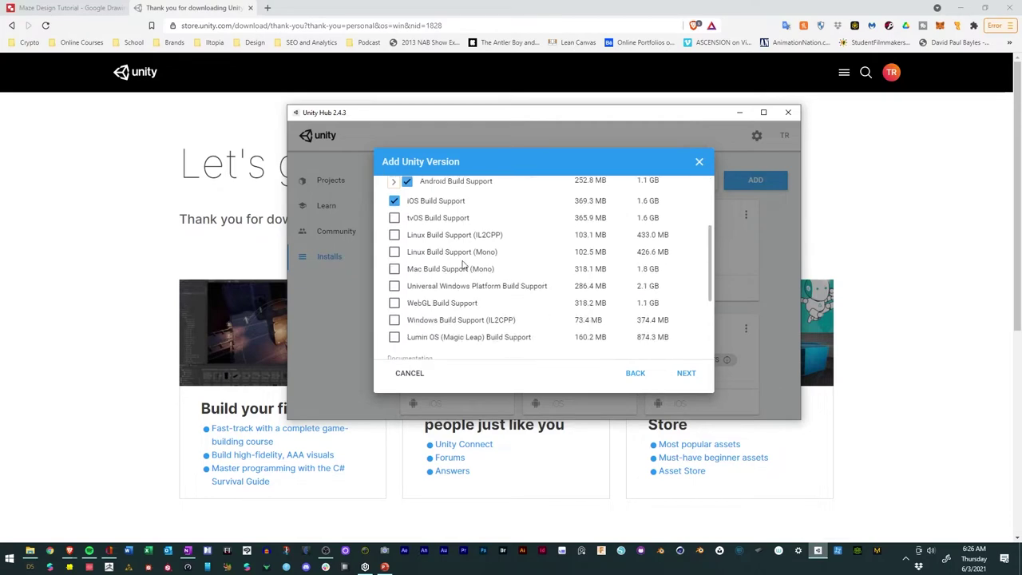
scroll(465, 267, up, 3)
click(393, 288)
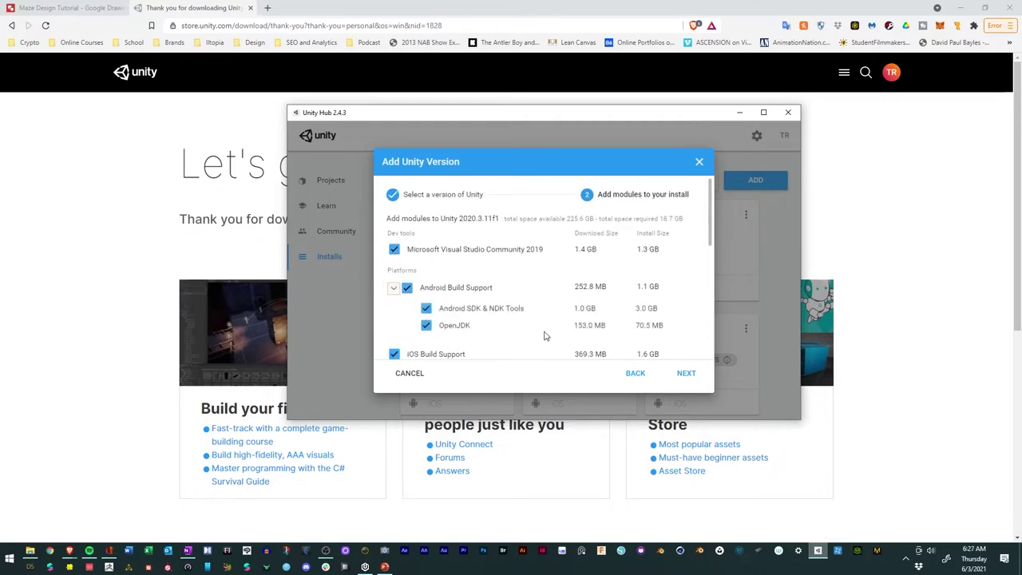
click(392, 289)
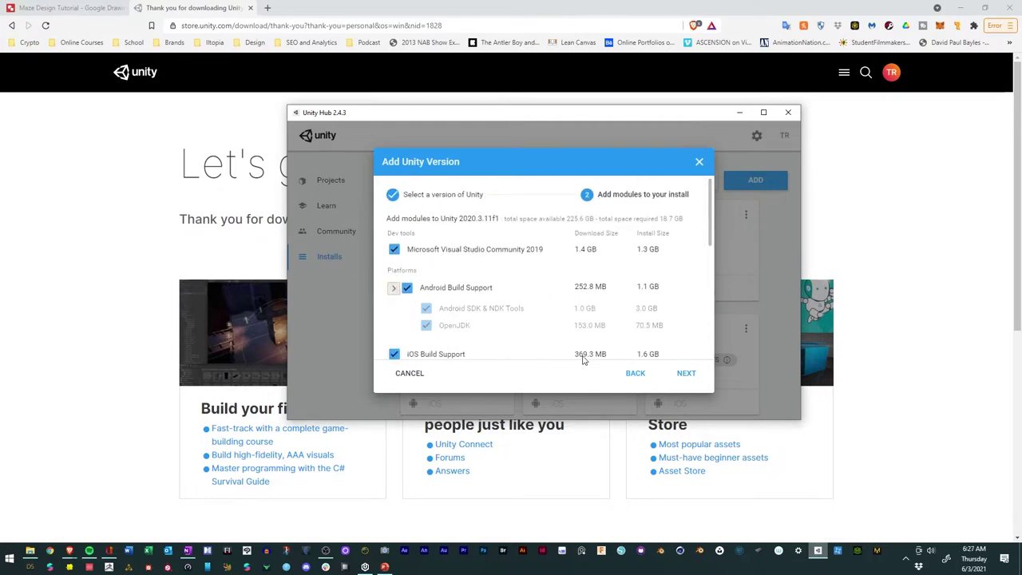
click(683, 374)
click(382, 352)
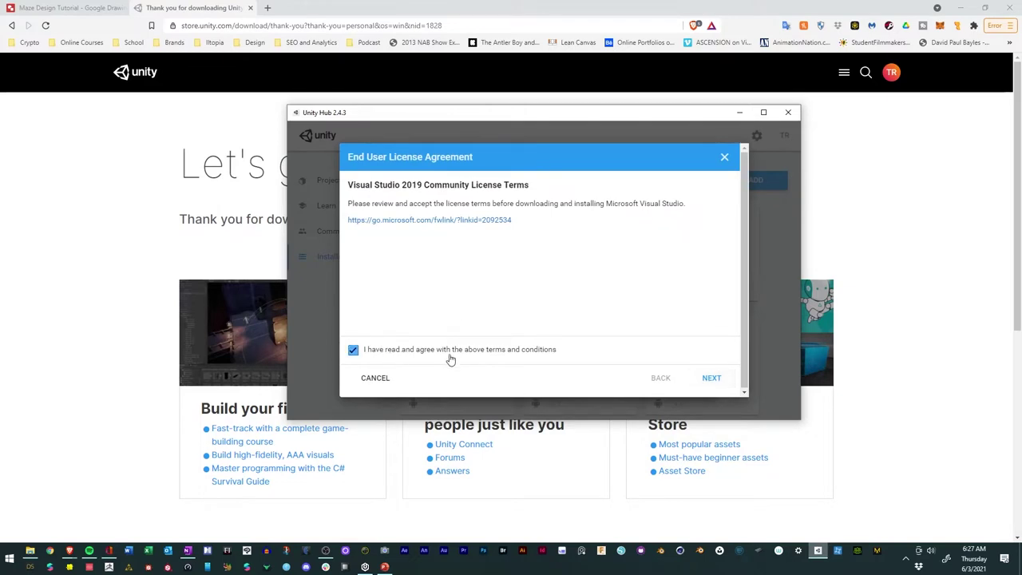
click(710, 377)
click(483, 352)
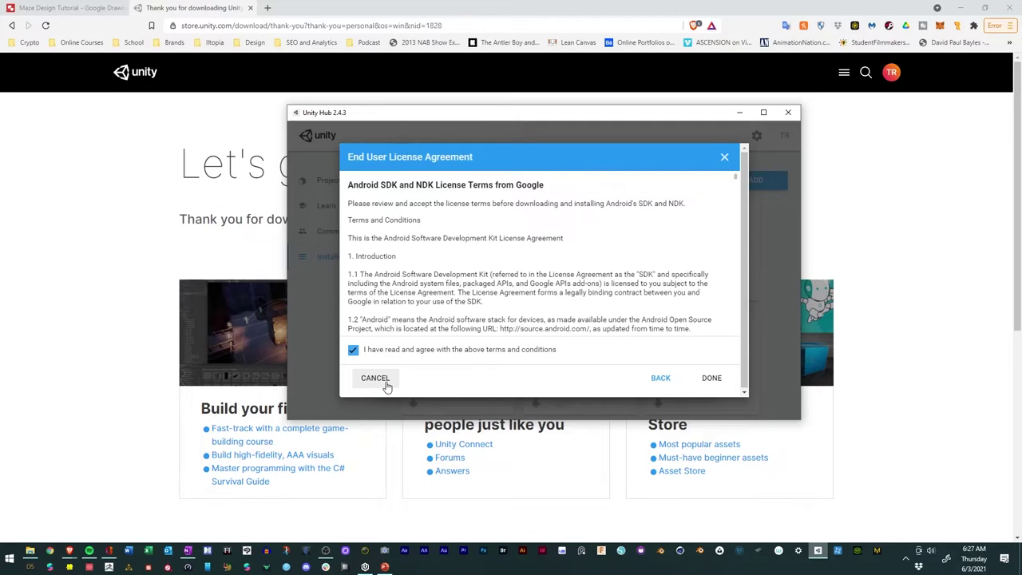
click(377, 384)
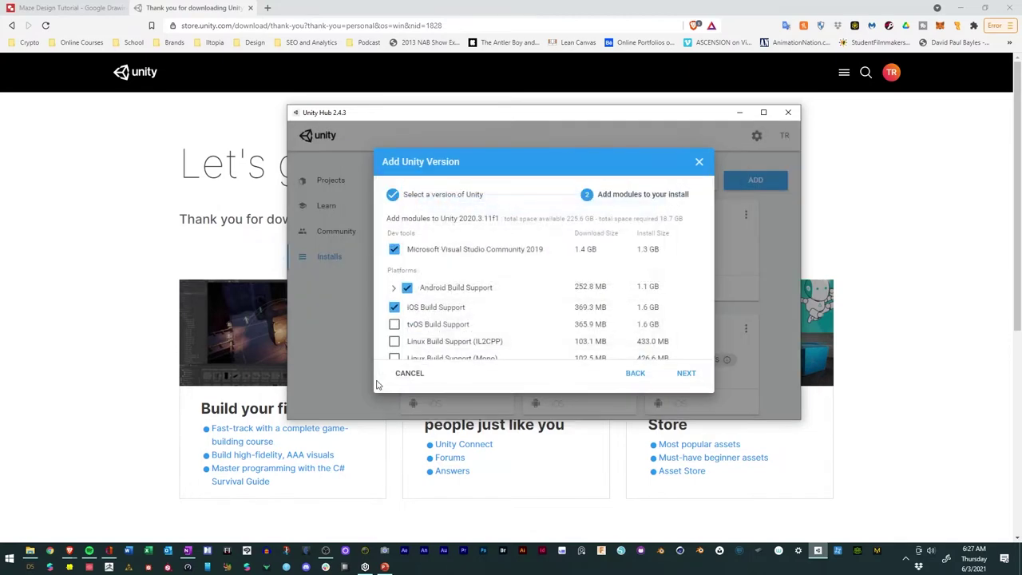
click(422, 382)
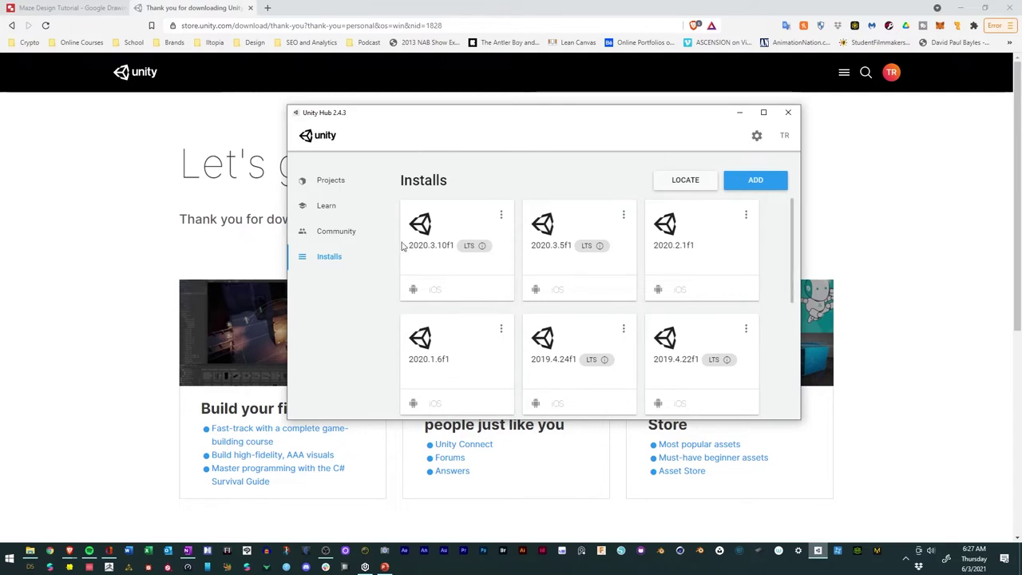
- Start a new project with Unity 2020.3.10f1 and choose the 3D template
click(329, 182)
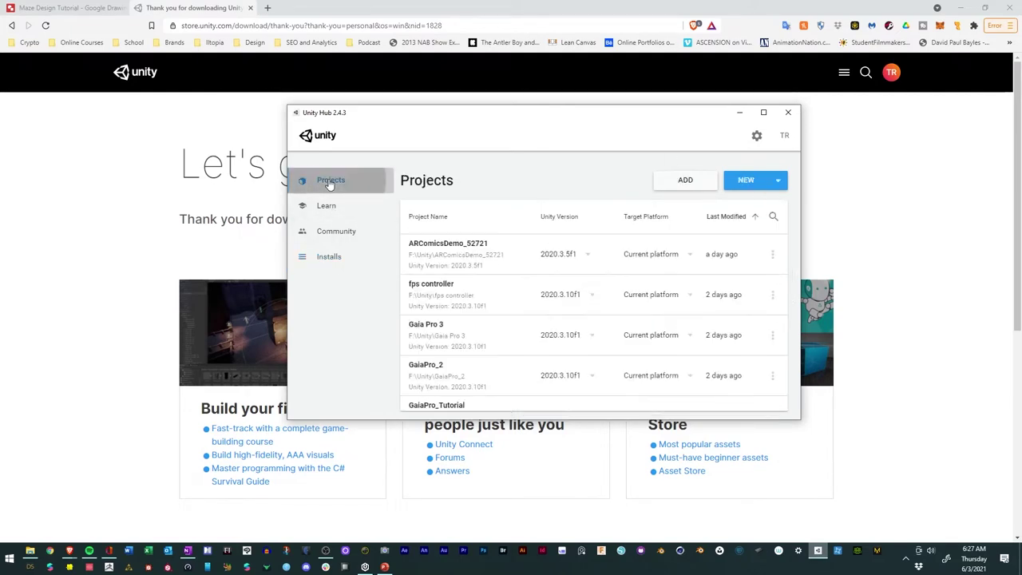
click(781, 182)
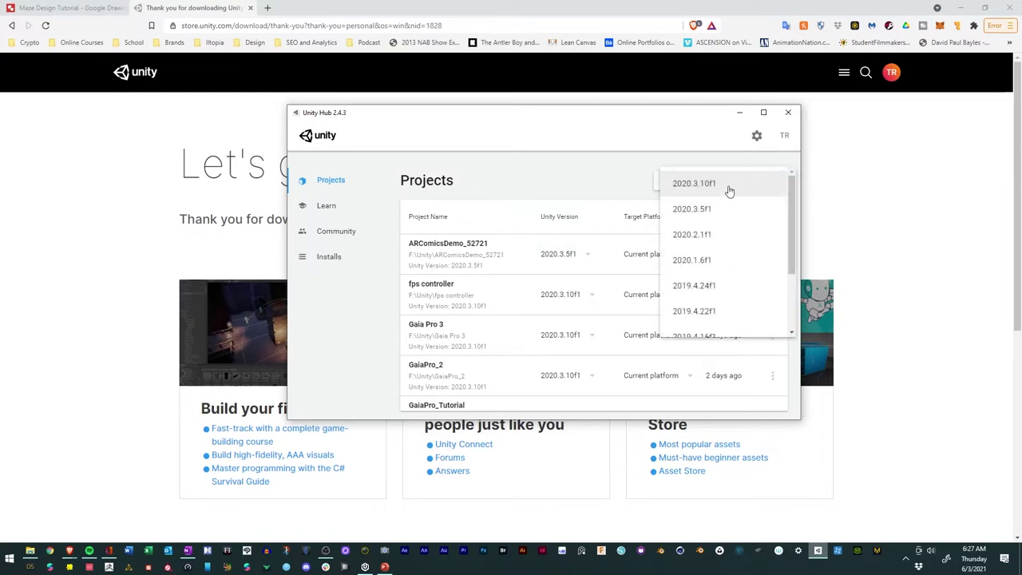
click(704, 185)
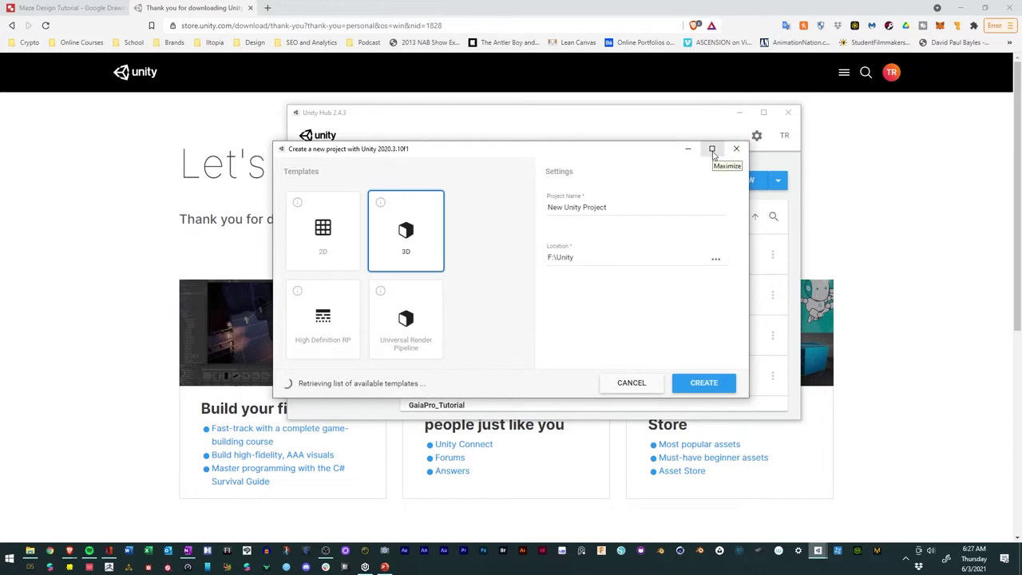
click(712, 150)
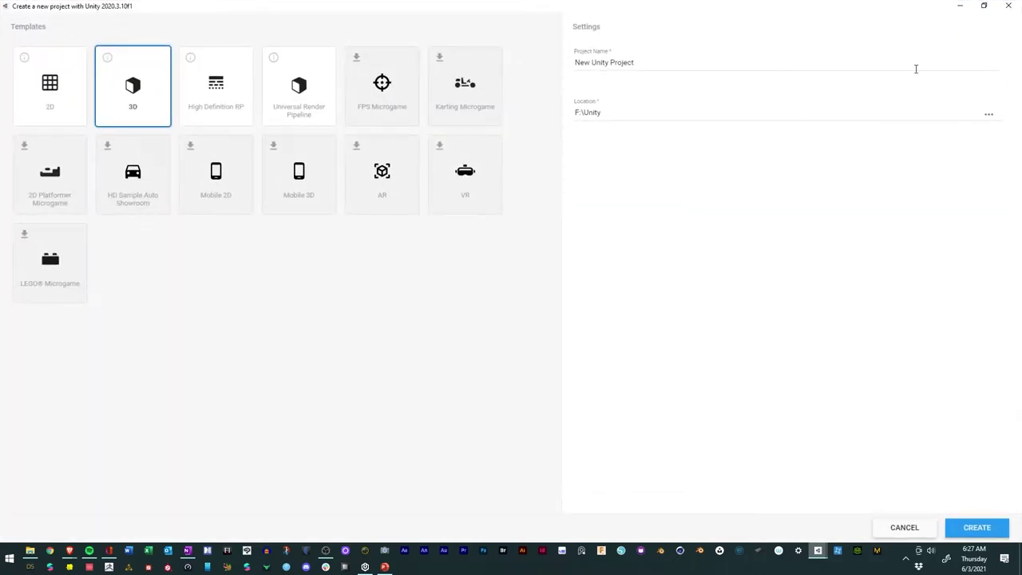
click(984, 6)
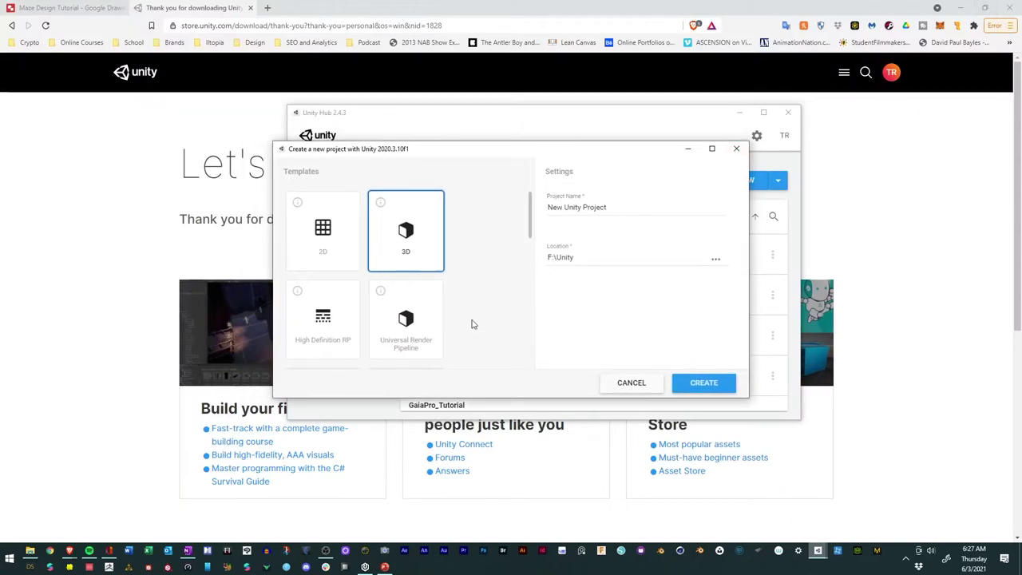
scroll(400, 247, down, 2)
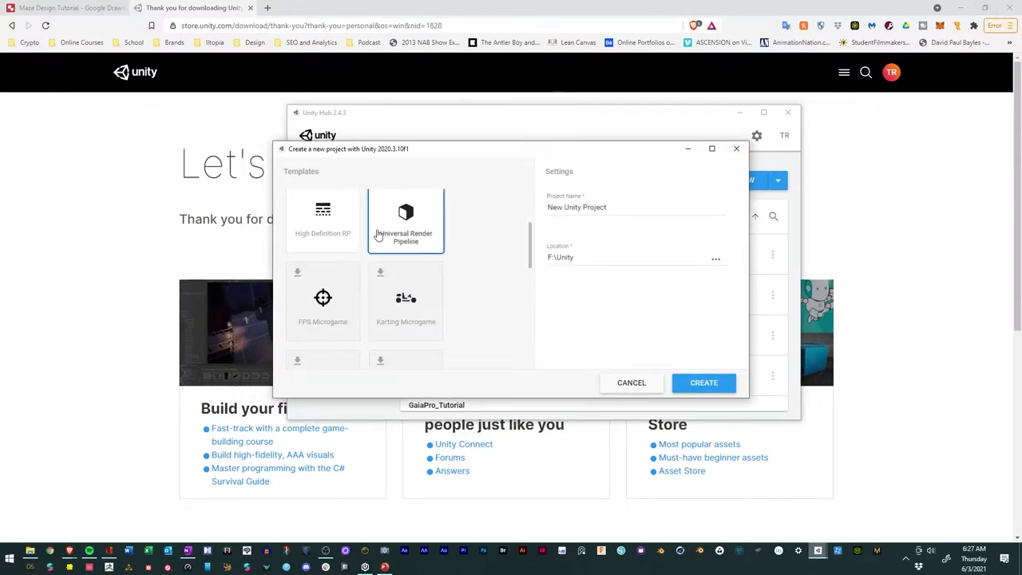
click(383, 238)
key(Down)
key(Down)
key(Down)
key(Home)
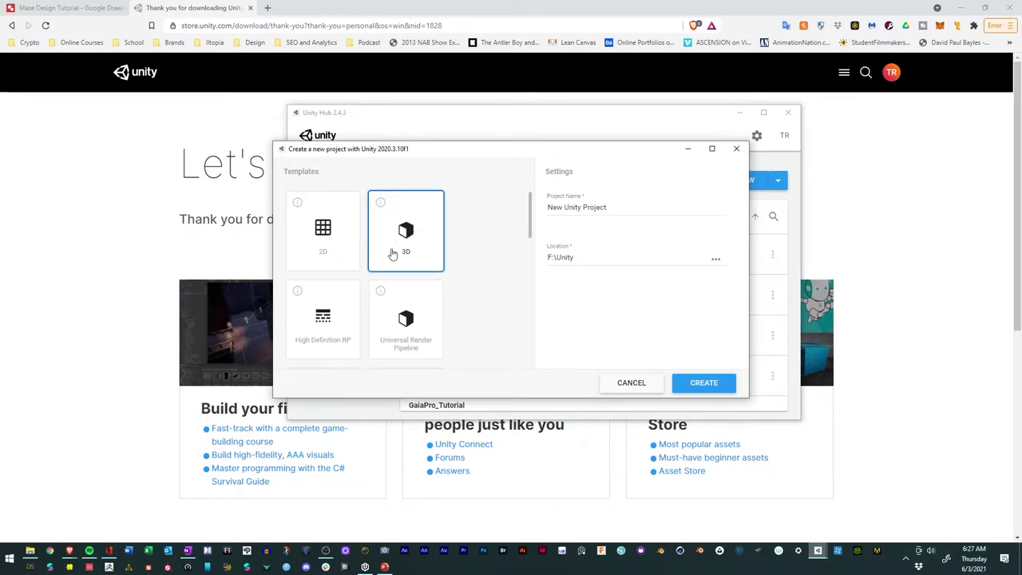
- Name the project ARMazeTutorial
click(614, 208)
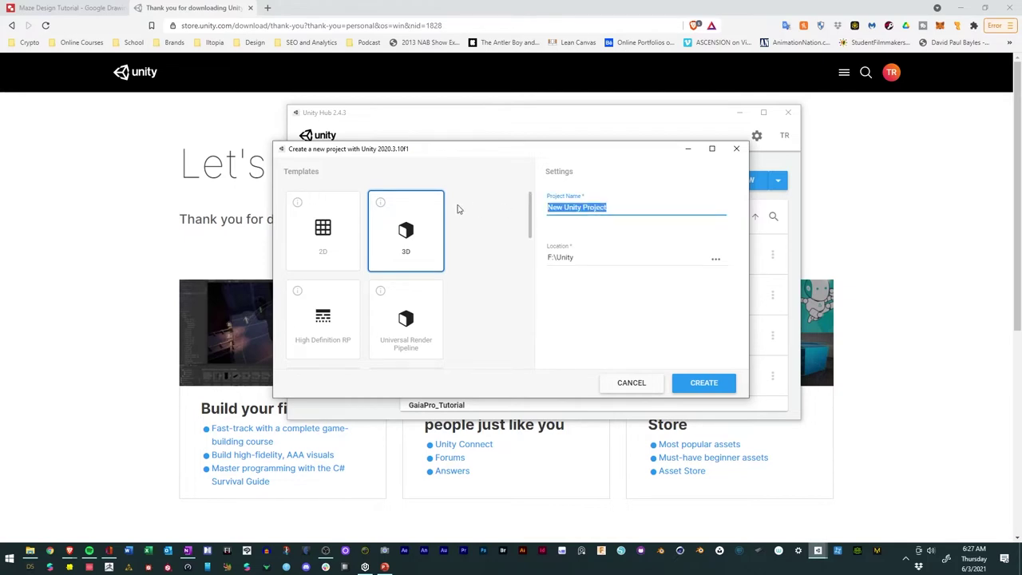
text(ARMa)
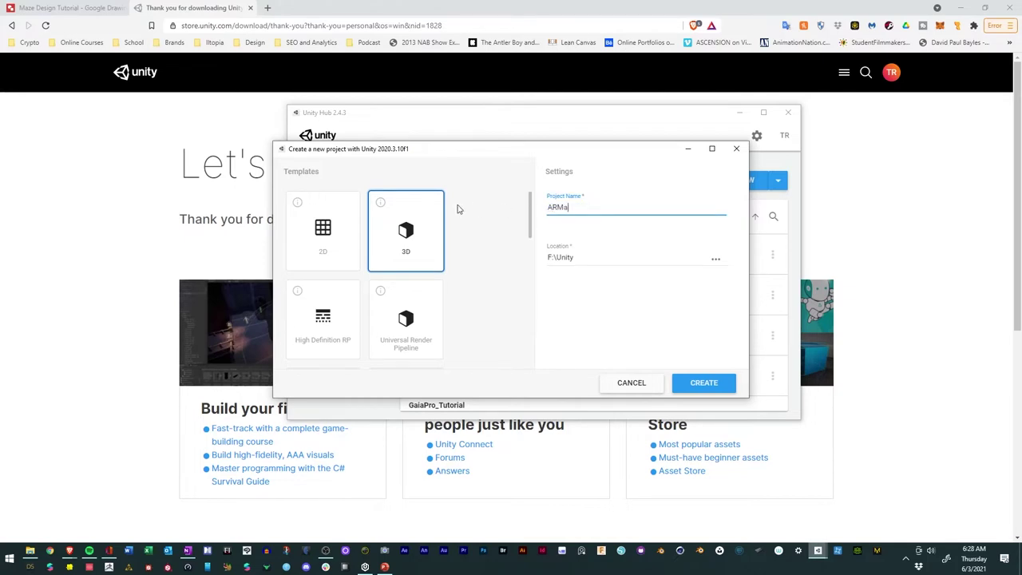
text(zeTutpo)
key(BackSpace)
key(BackSpace)
- Create the ARMazeTutorial project and close the Unity Editor Update Check notice
click(701, 383)
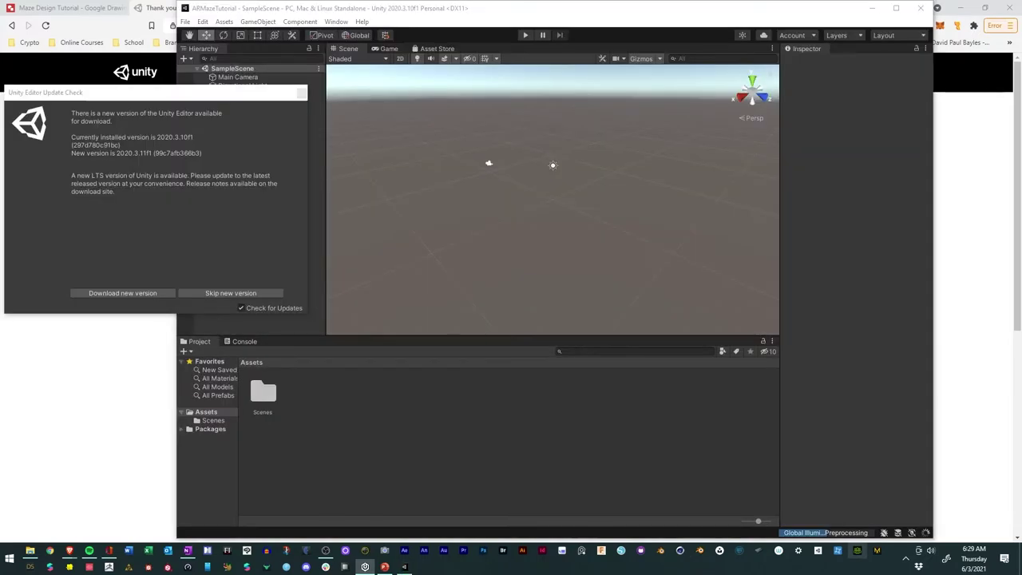
click(301, 93)
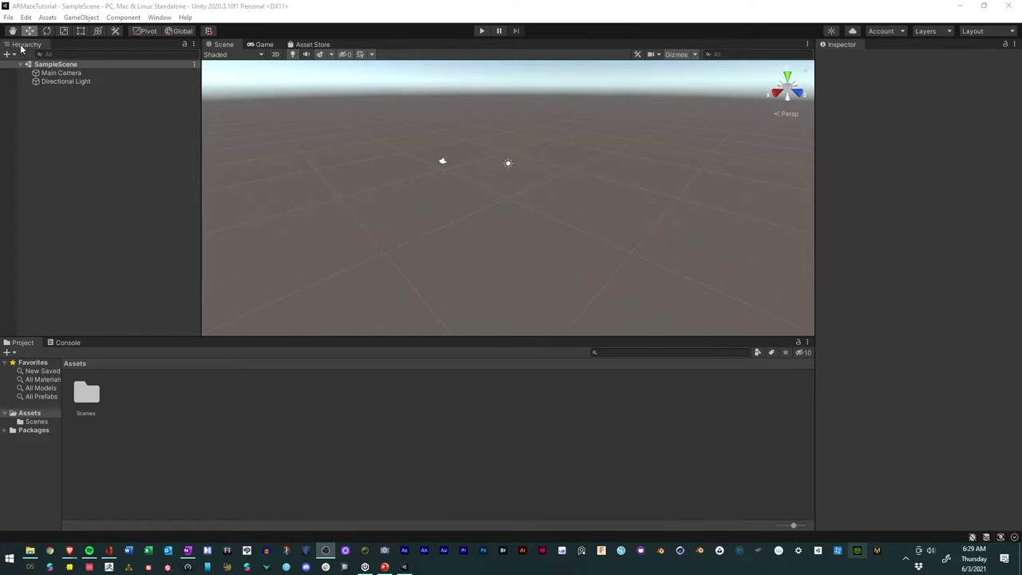
click(87, 72)
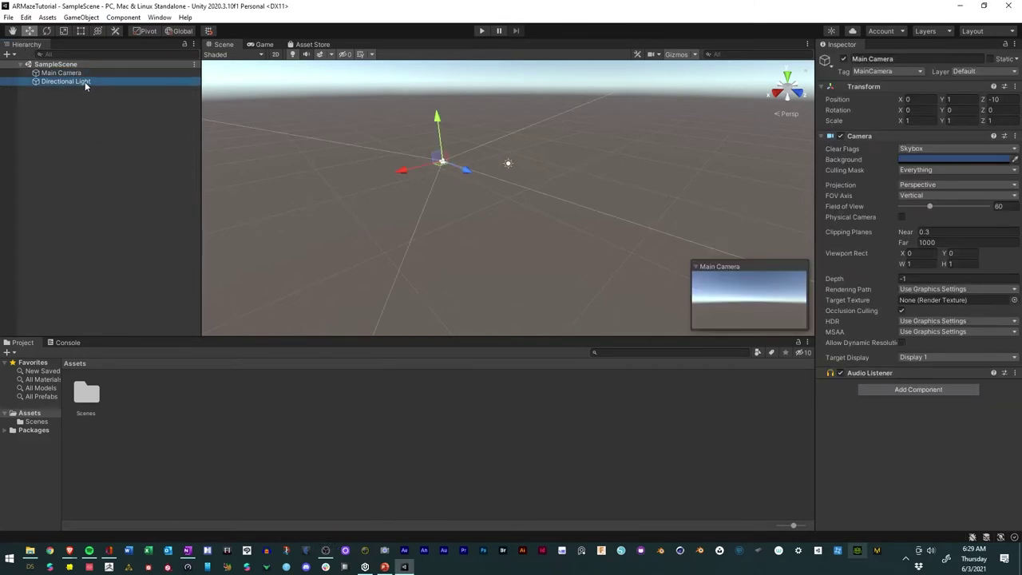
click(85, 82)
click(403, 189)
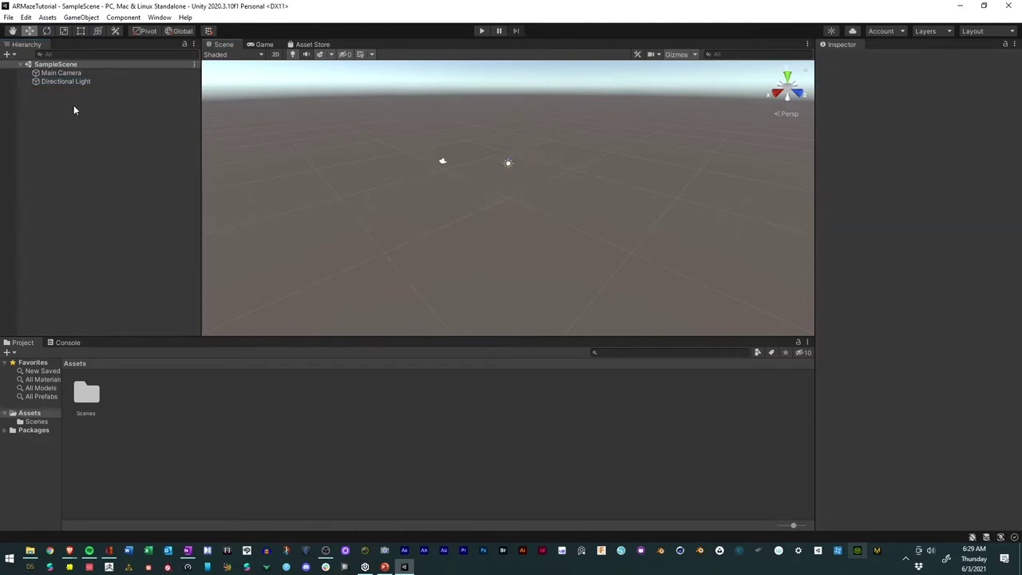
click(442, 165)
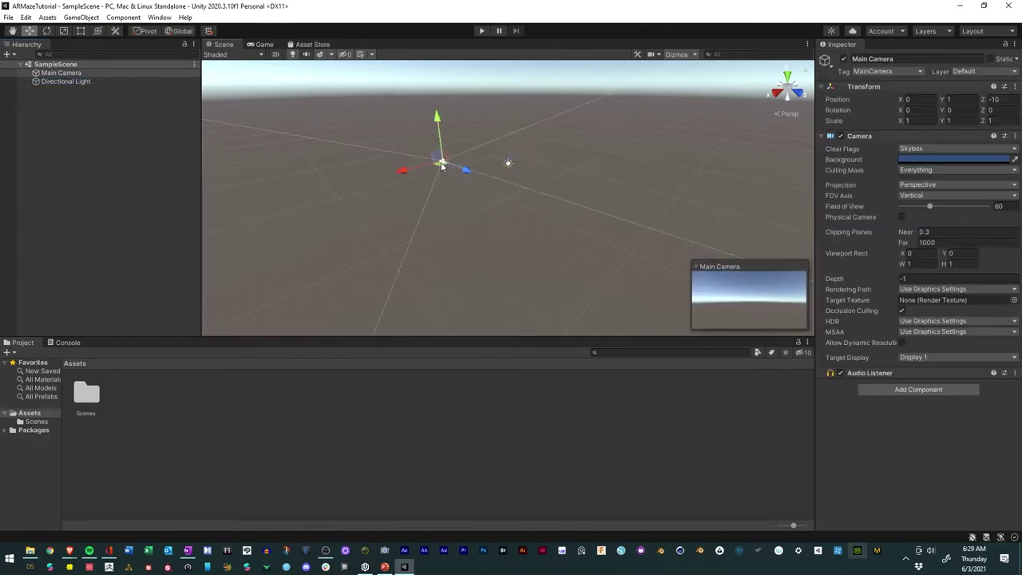
click(358, 197)
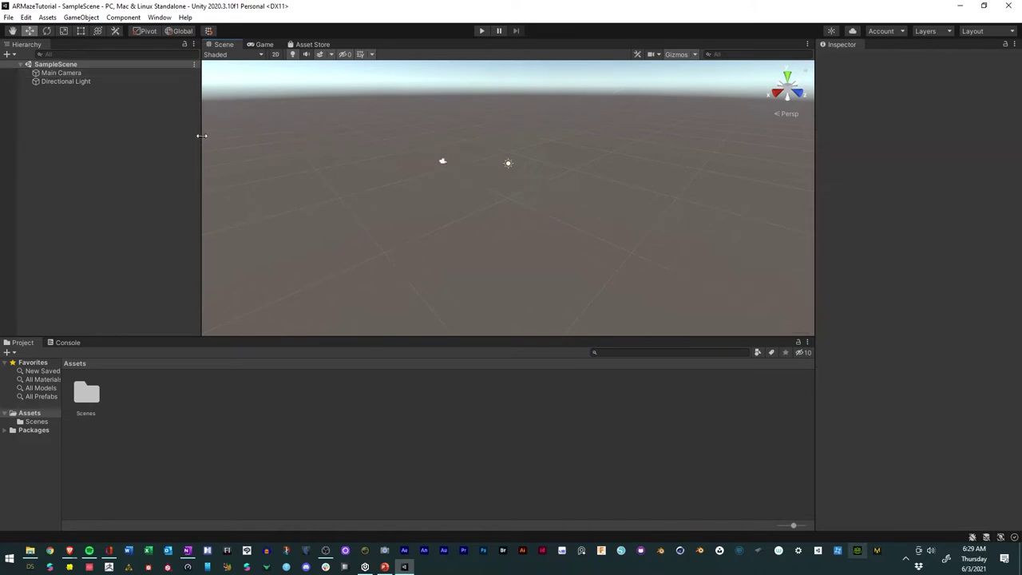
click(72, 73)
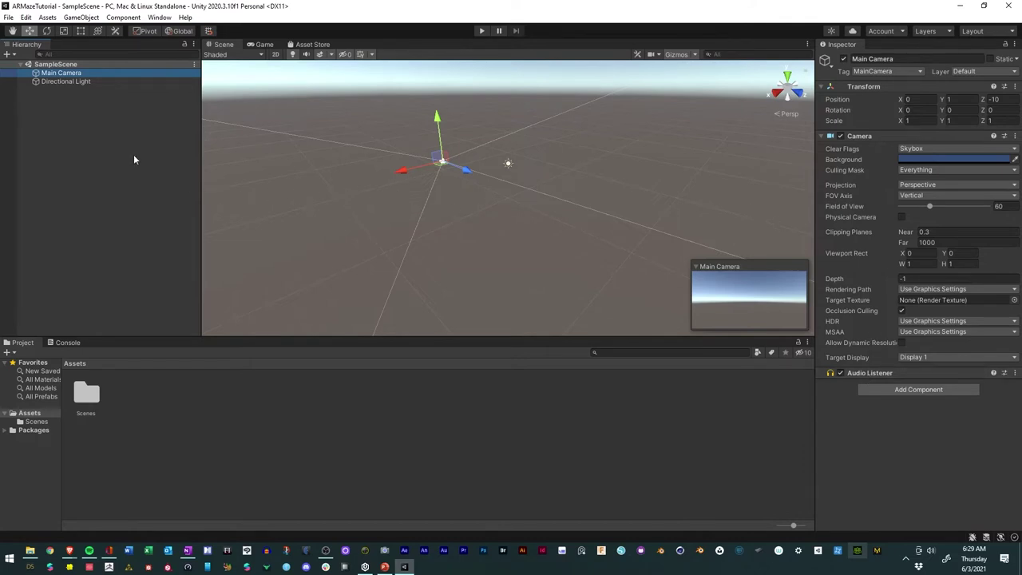
click(78, 81)
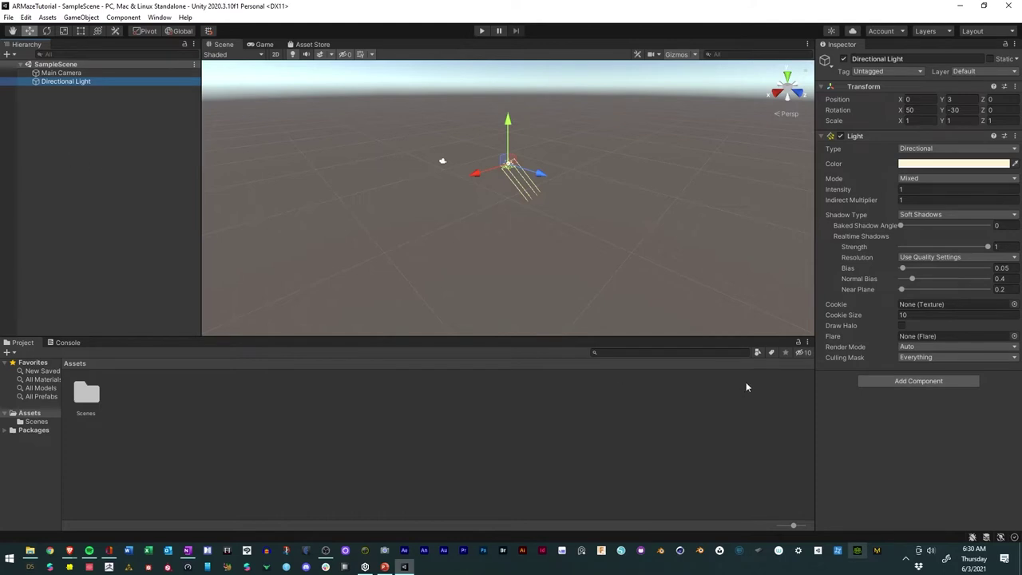
click(887, 381)
text(camer)
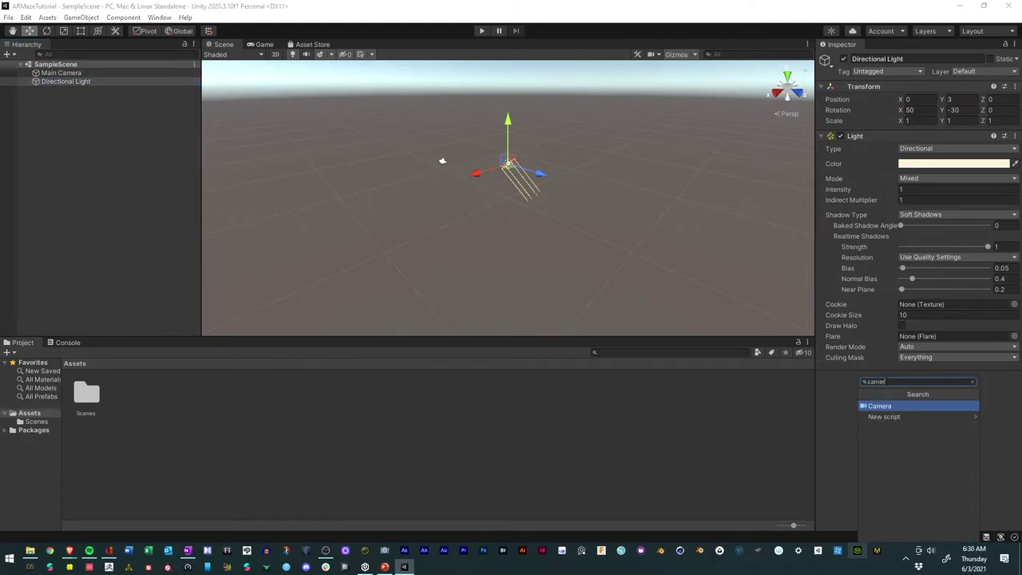
click(840, 398)
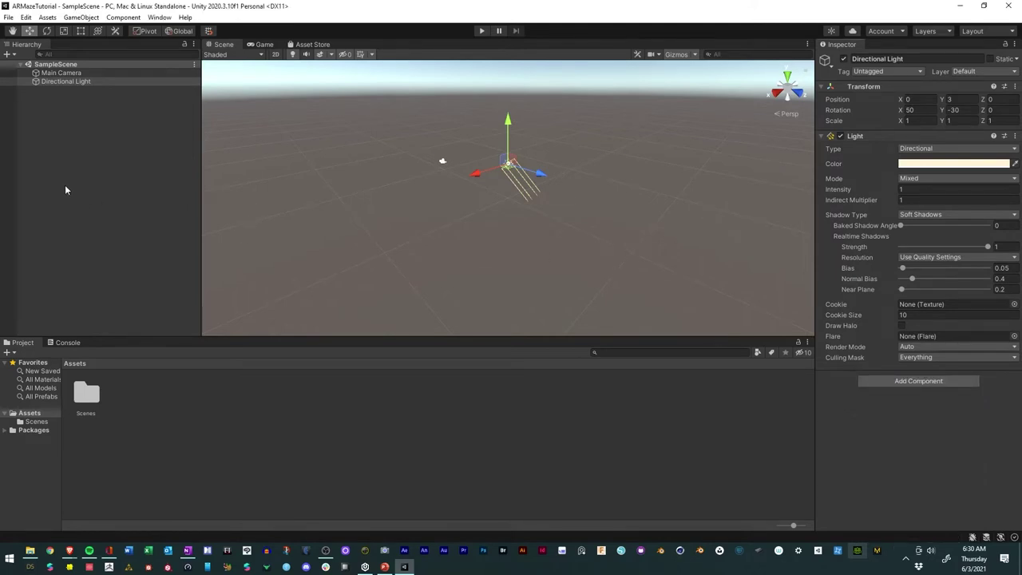
click(72, 73)
click(71, 83)
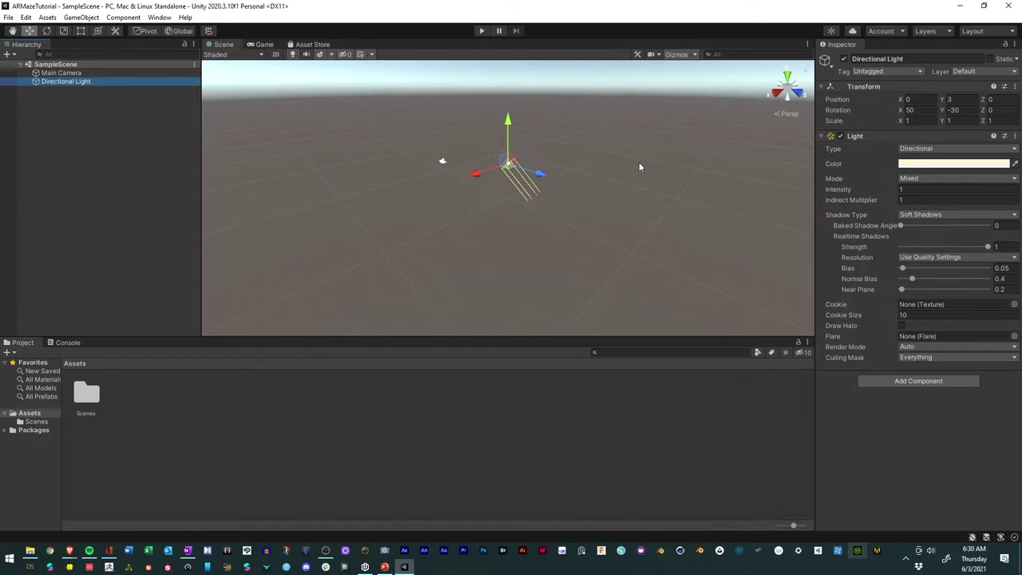
- Show the Main Camera's empty sky-and-ground horizon in the Game view, after checking Scene and Asset Store
click(260, 45)
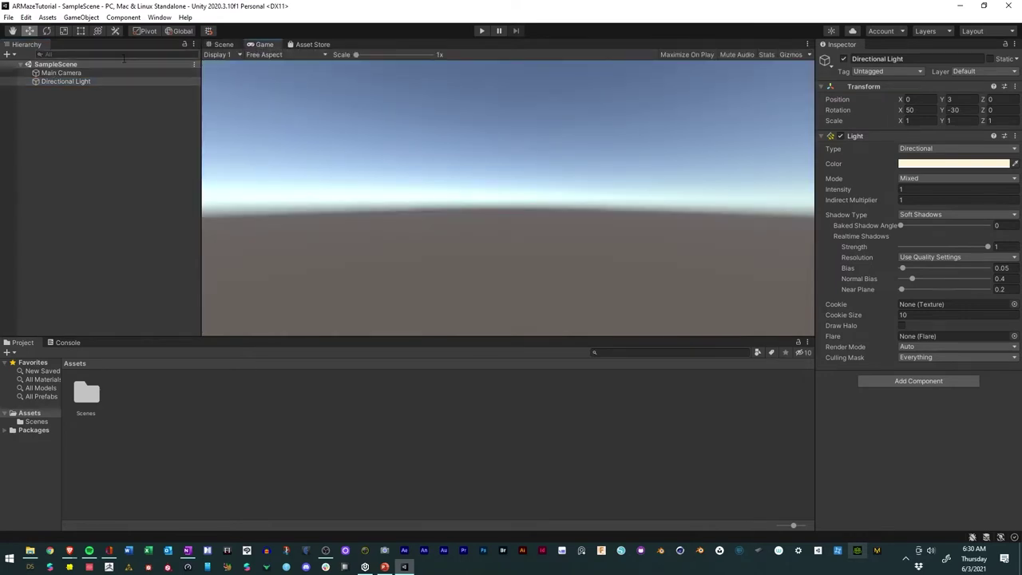
click(225, 44)
click(70, 73)
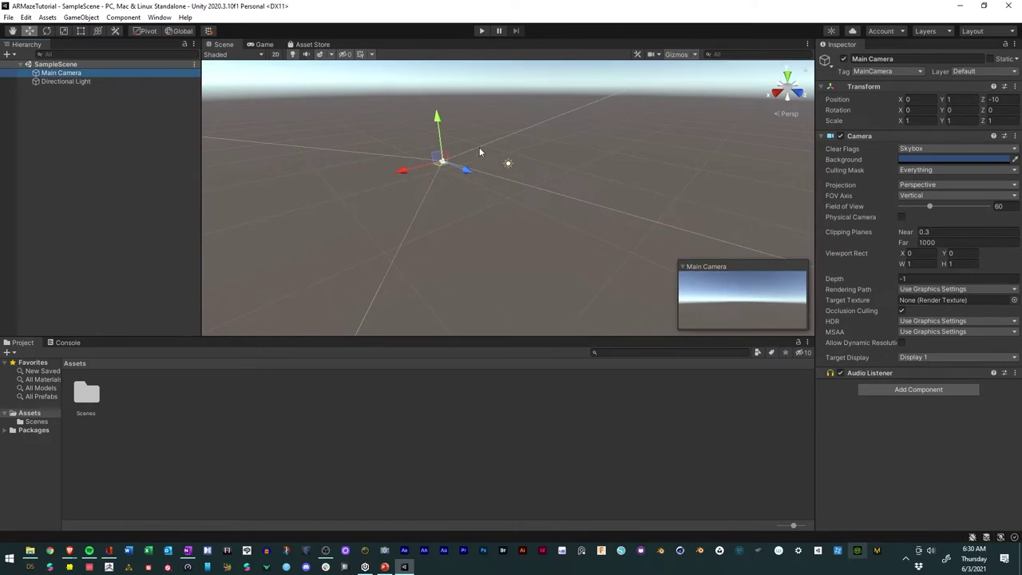
click(267, 45)
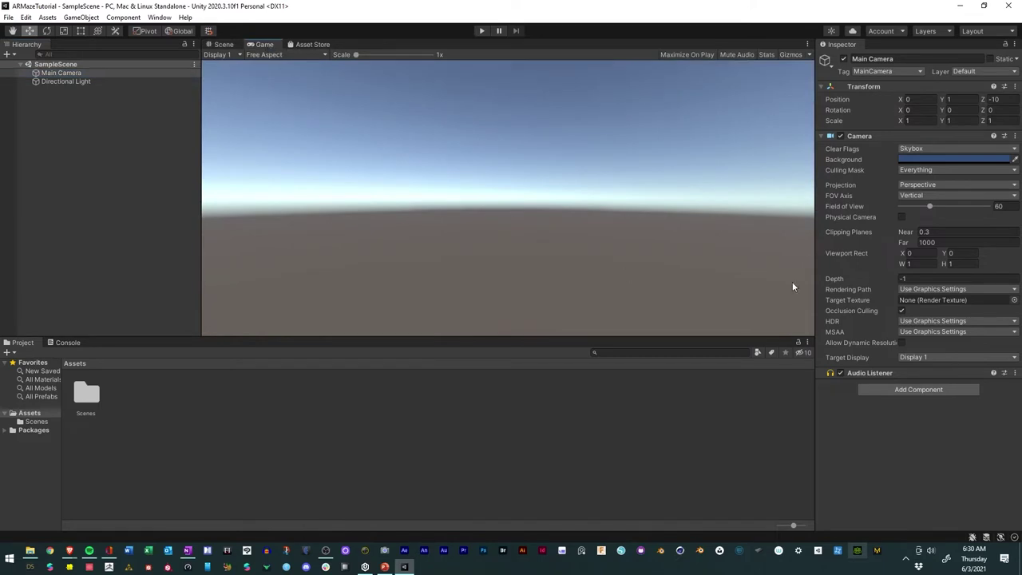
click(313, 44)
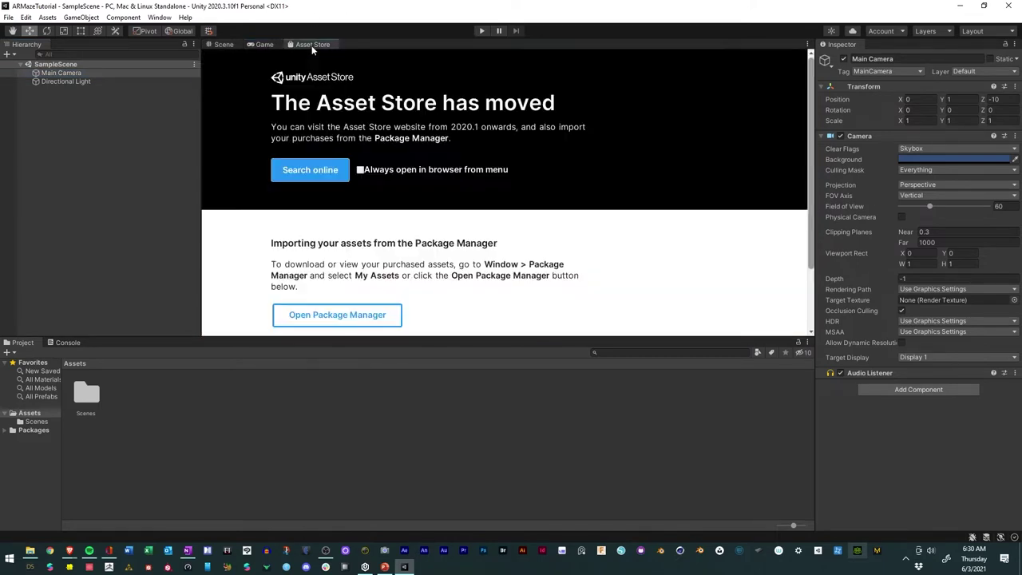
click(259, 44)
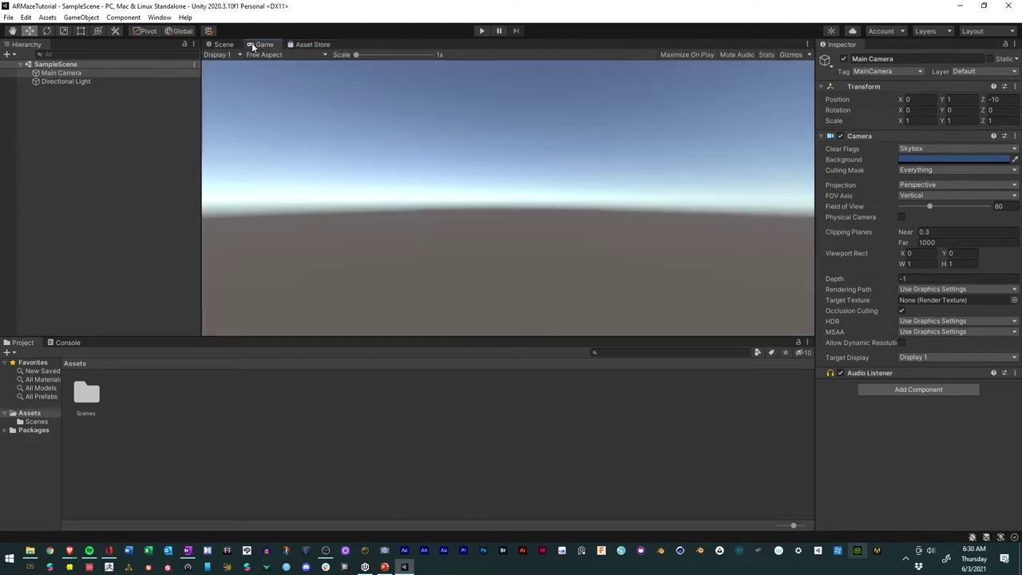
- Toggle the bottom panel between Console and Project, leaving the Scenes-only assets visible
click(23, 344)
click(125, 410)
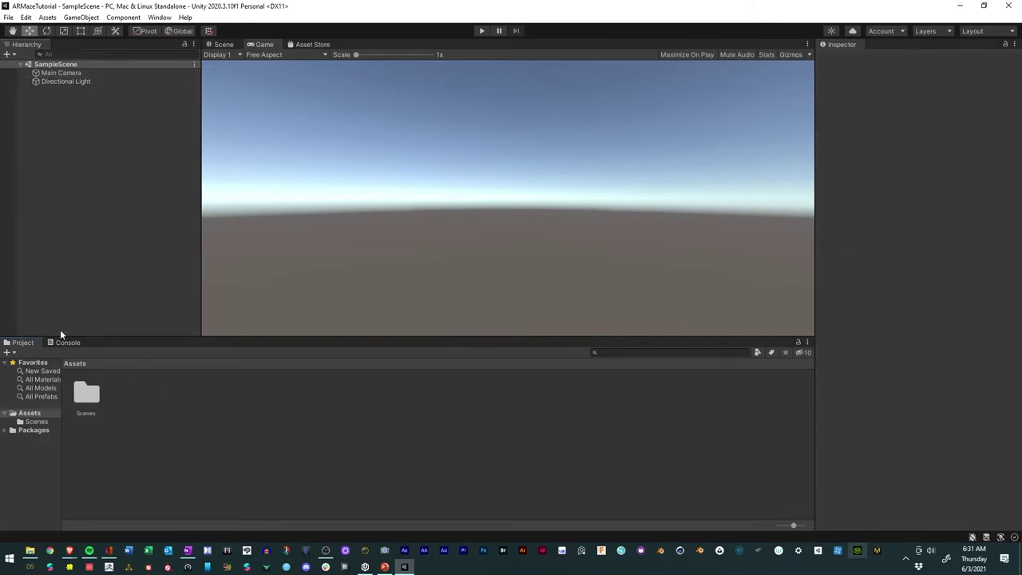
click(65, 343)
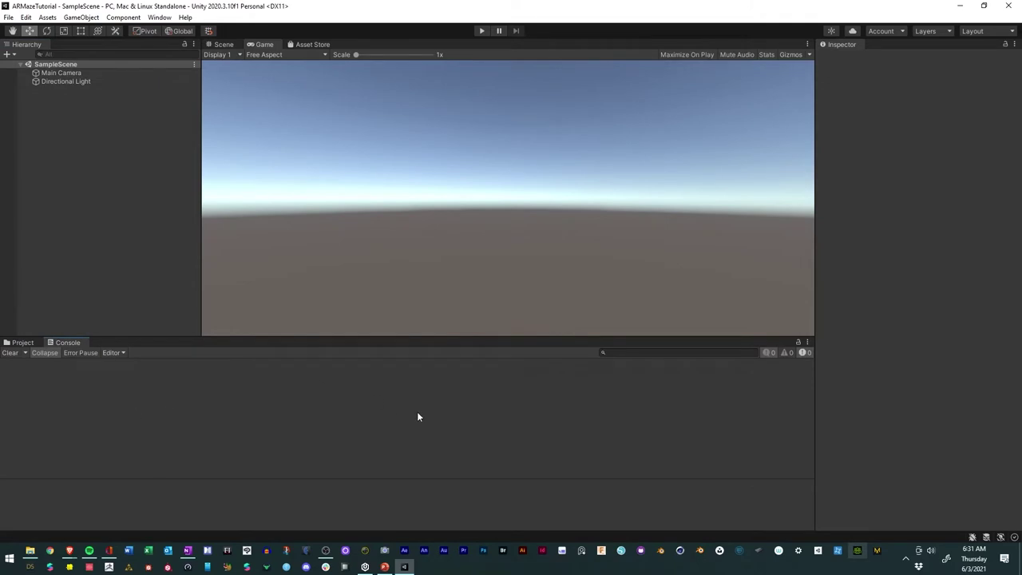
click(29, 345)
- Open Build Settings from the File menu and centre its window on screen
click(10, 18)
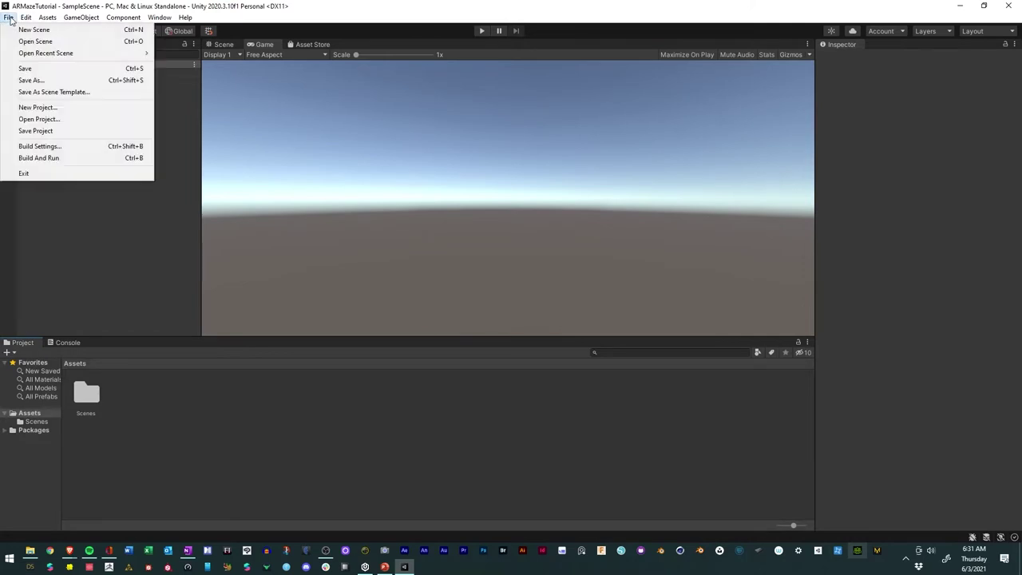
click(28, 68)
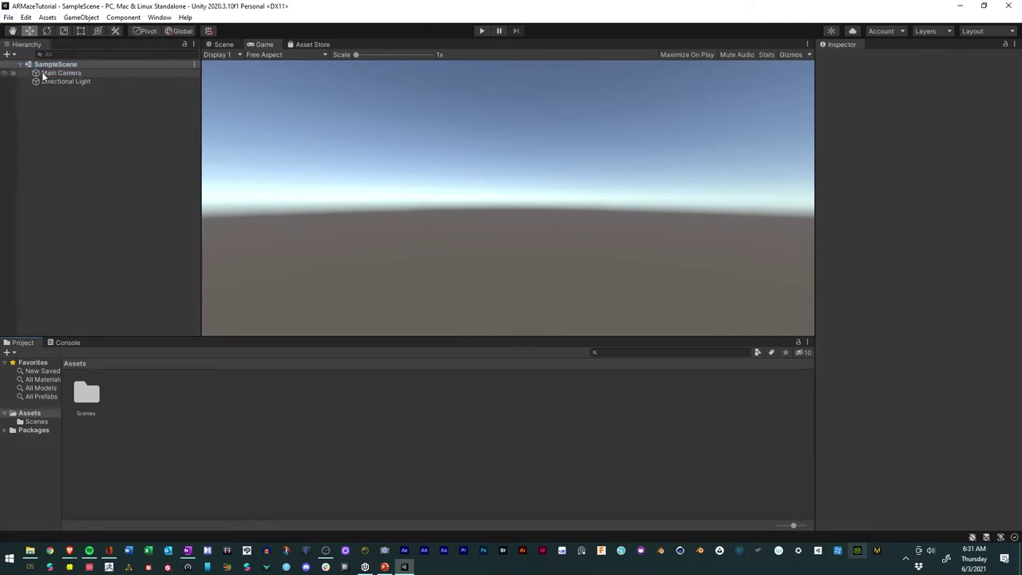
click(8, 17)
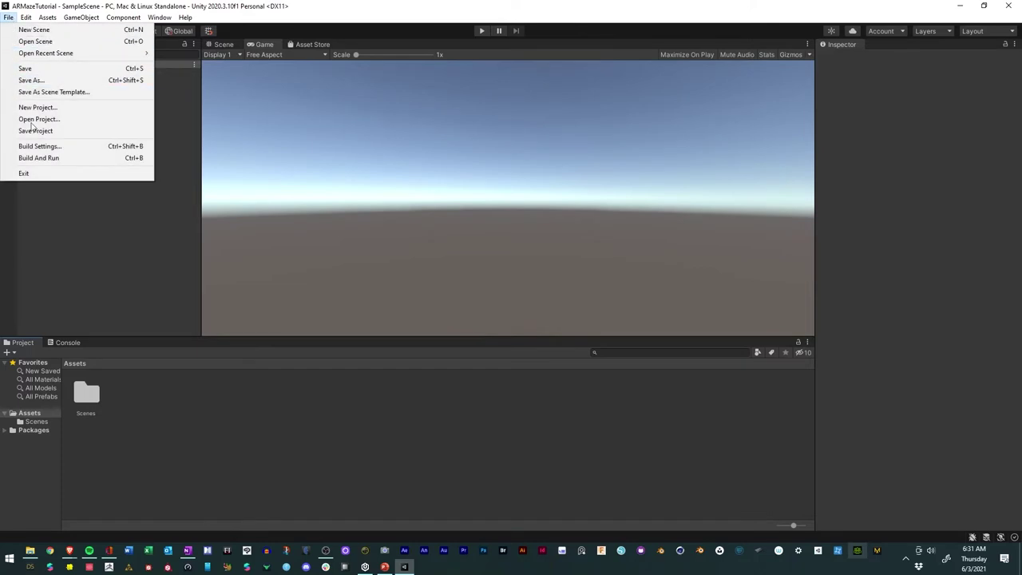
click(67, 148)
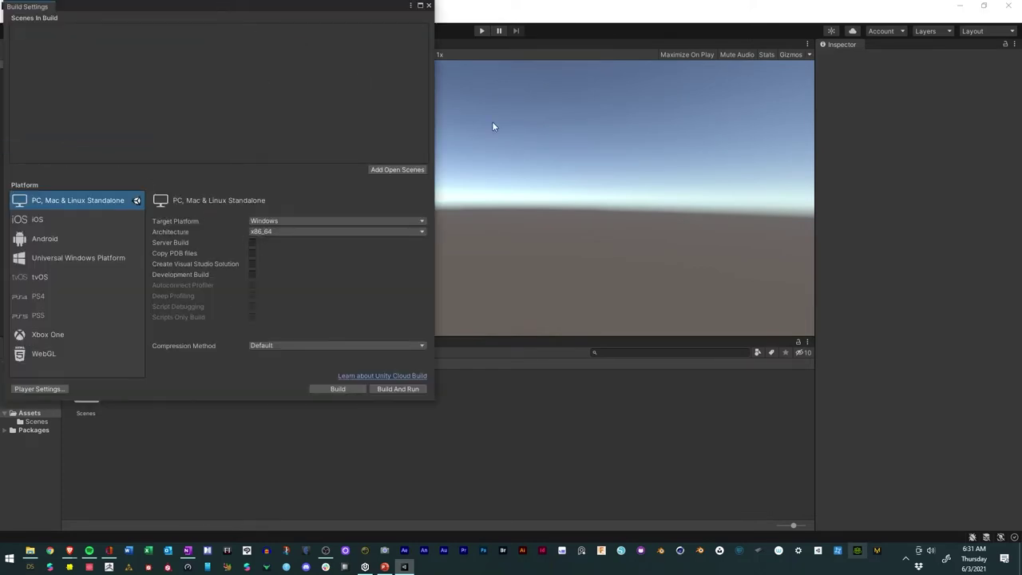
drag(277, 11, 645, 109)
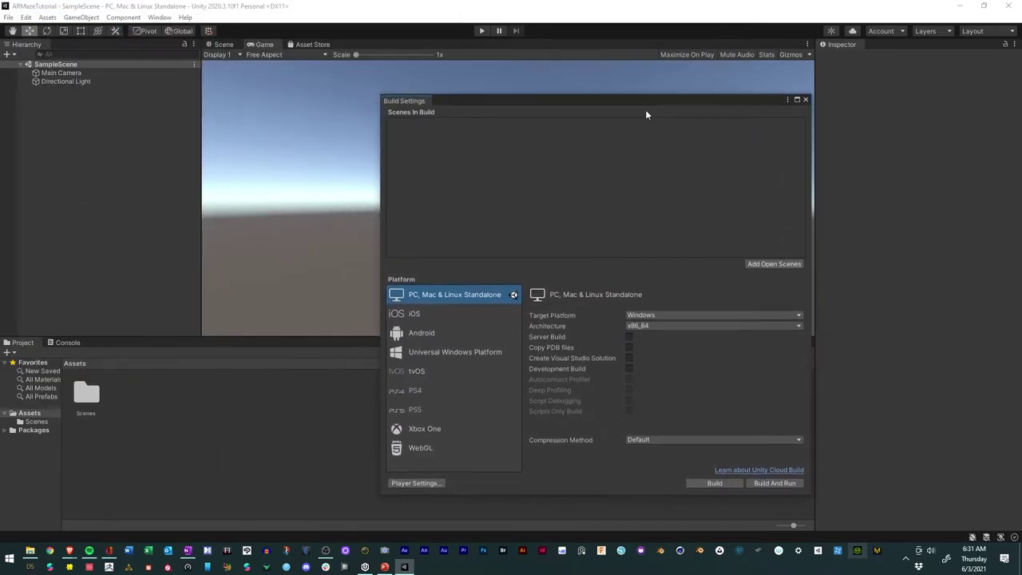
- Compare the iOS and Android options, select Android and switch the platform to it
click(413, 332)
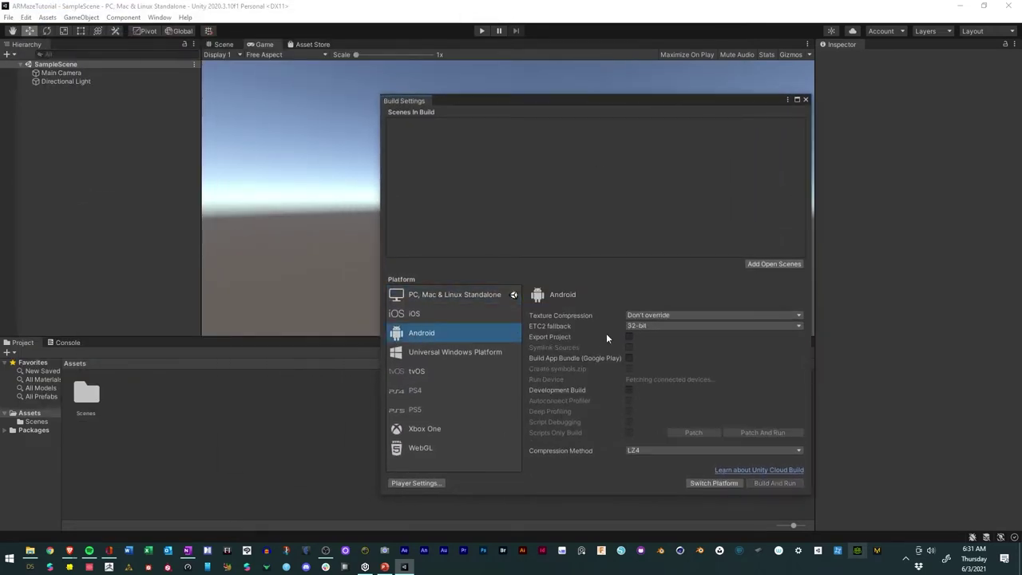
click(419, 317)
click(435, 336)
click(450, 317)
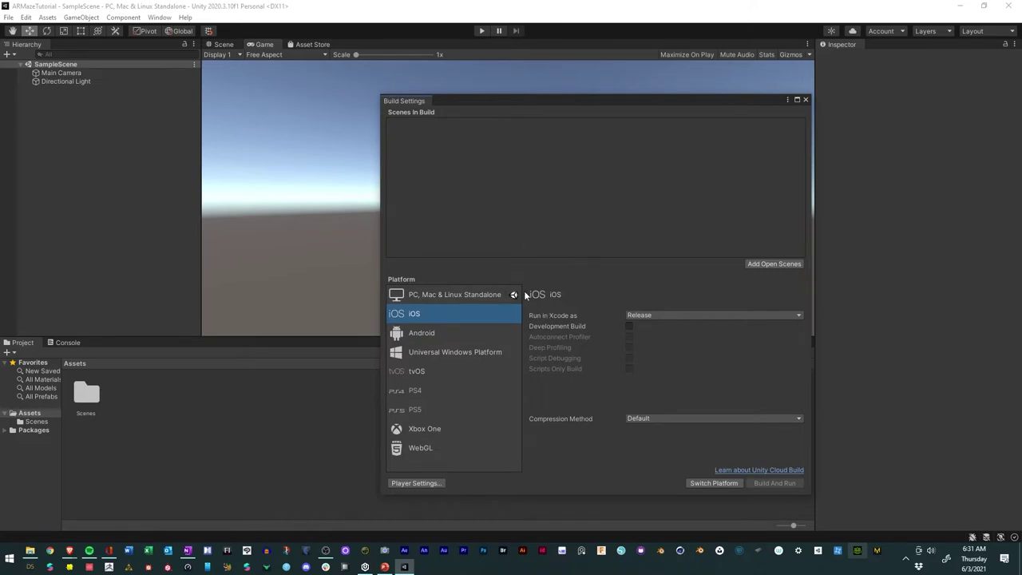
click(435, 335)
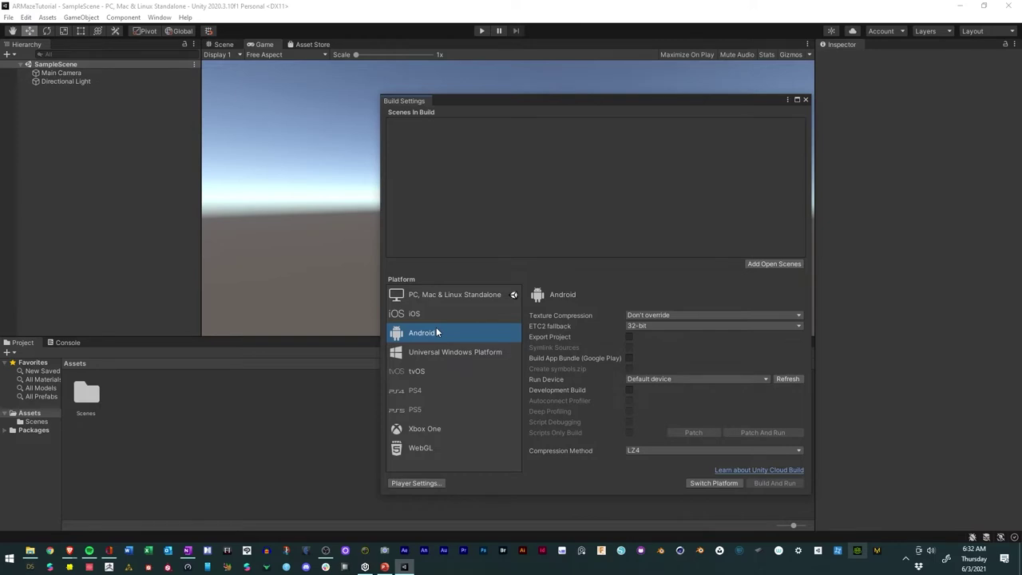
click(701, 483)
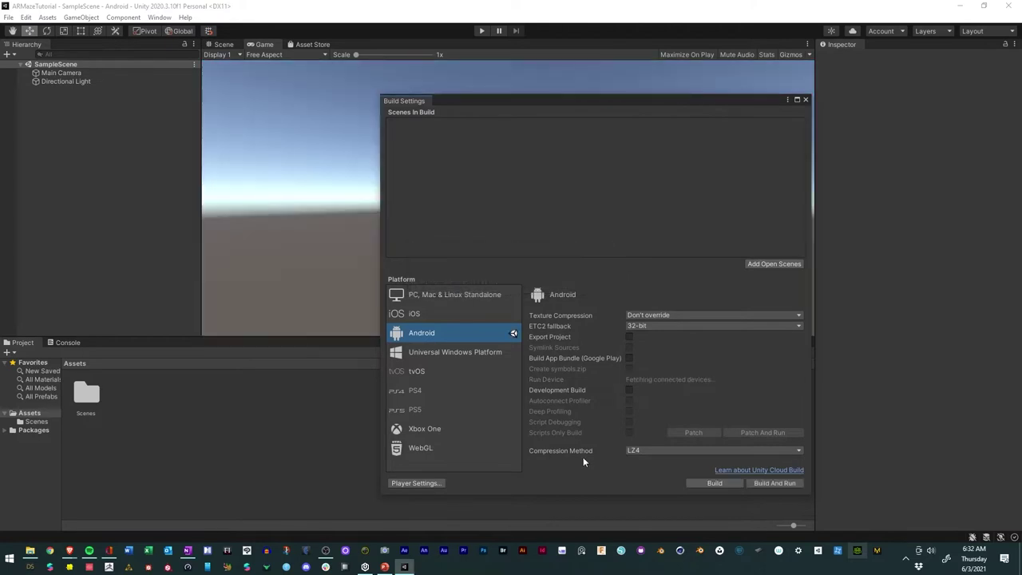
- In Player Settings > Other Settings, set Color Space to Linear and confirm, then view Quality
click(415, 483)
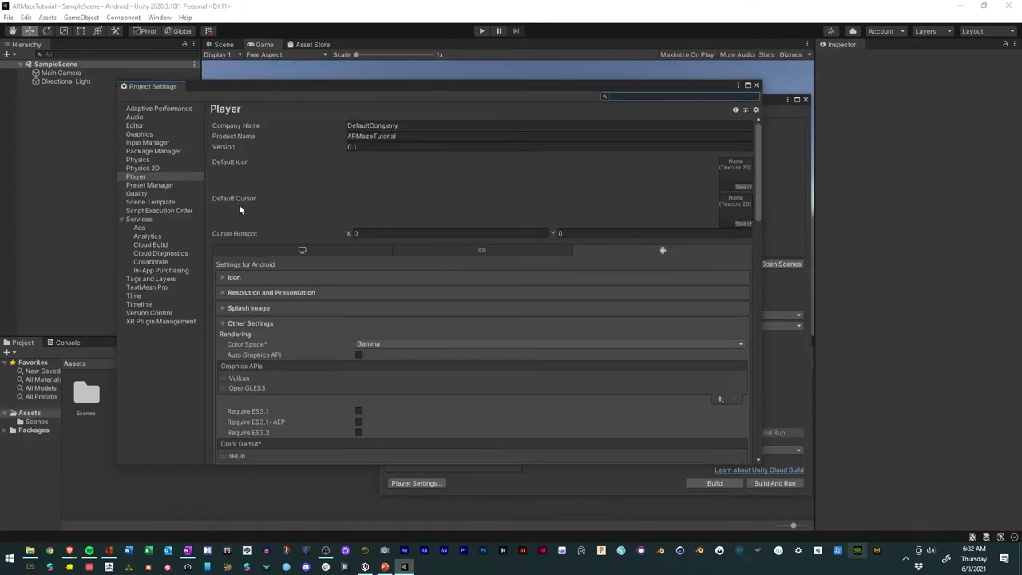
scroll(321, 266, down, 3)
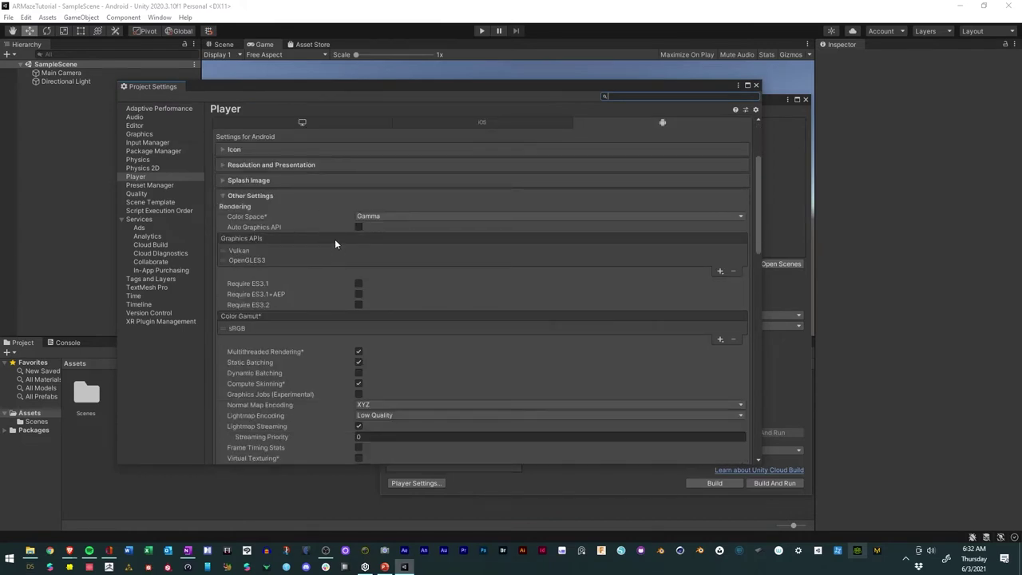
click(386, 216)
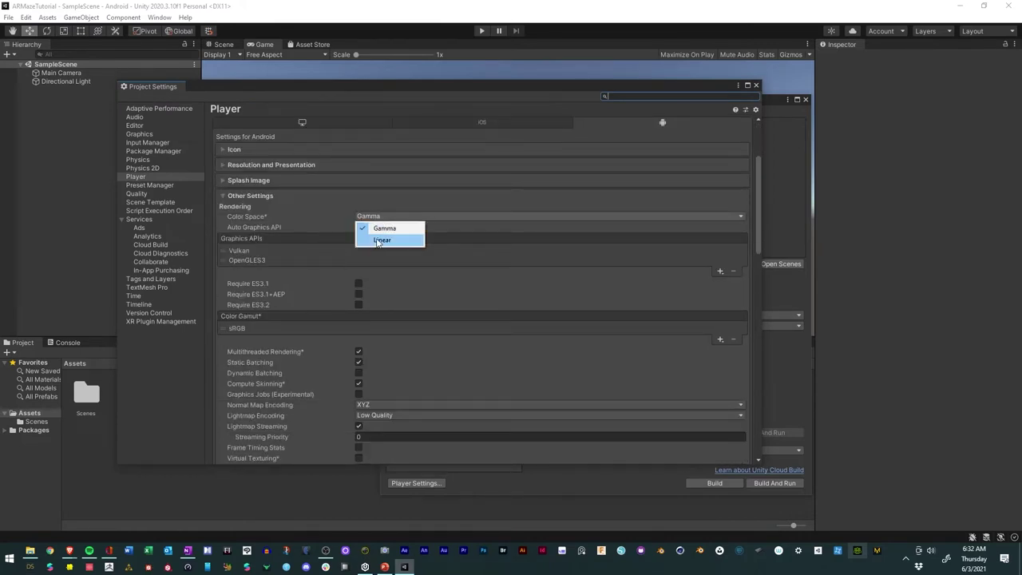
click(384, 241)
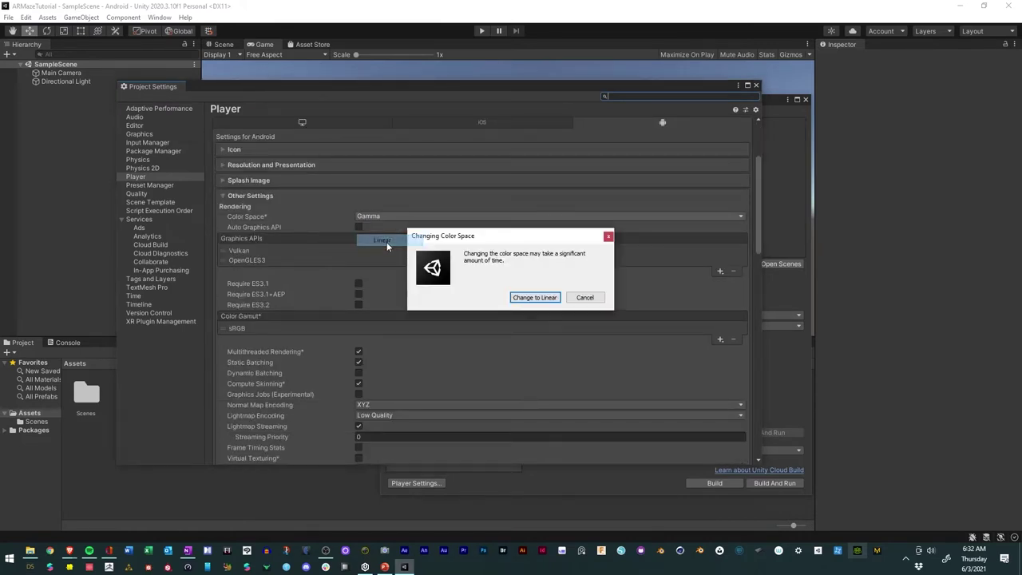
click(533, 297)
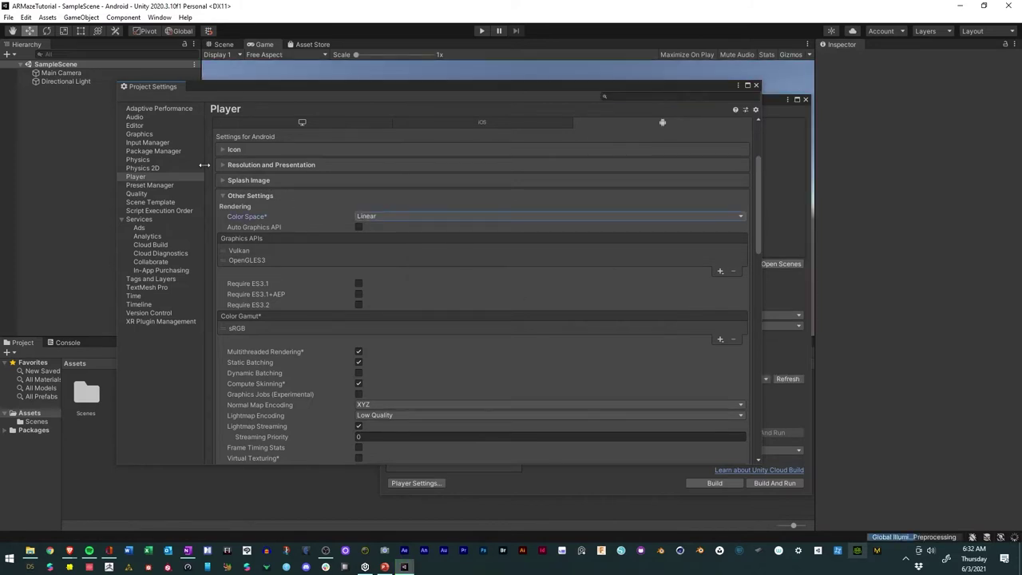
click(140, 193)
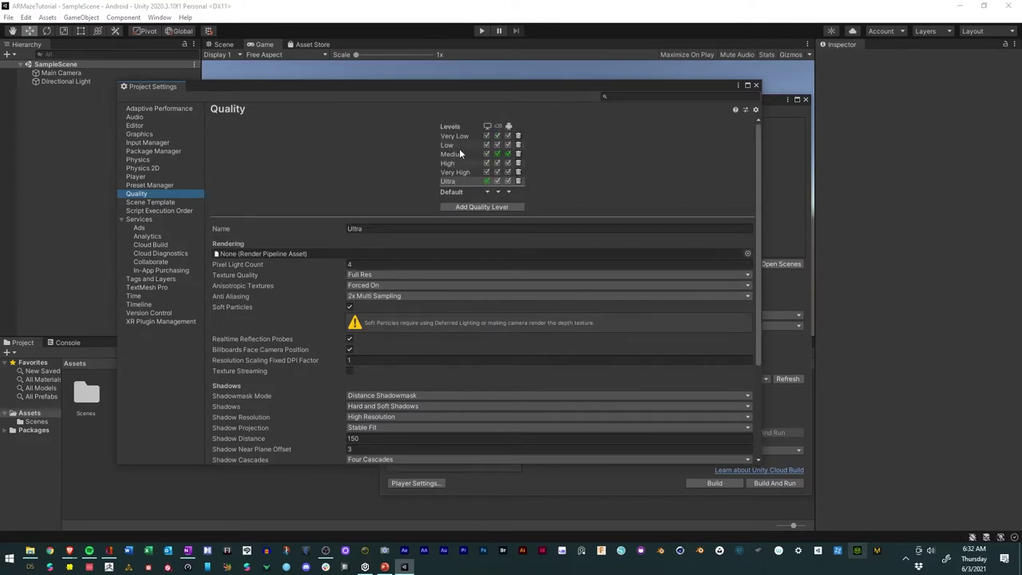
- Inspect the Medium quality level and Adaptive Performance, then close Project Settings and Build Settings
click(458, 152)
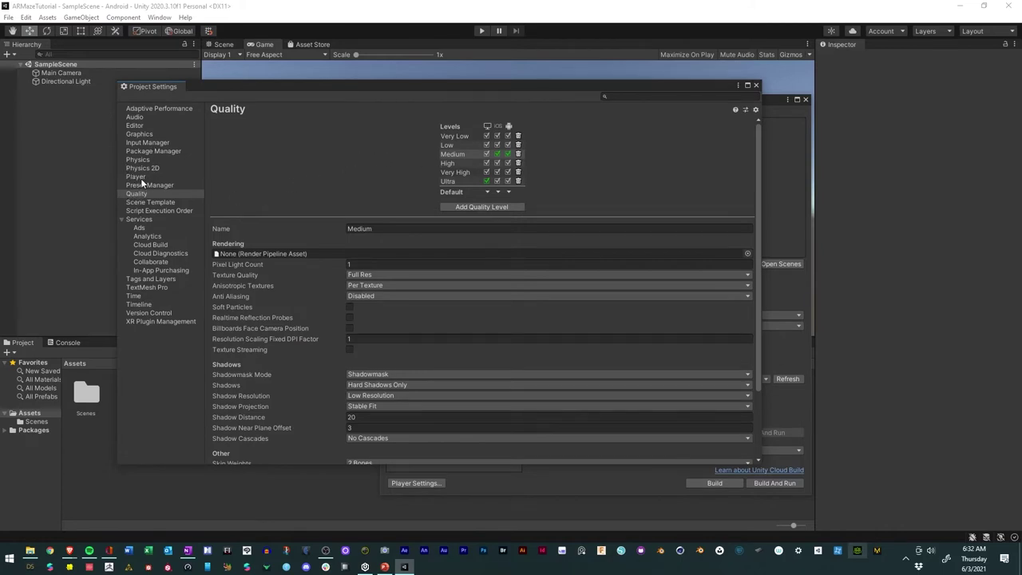
click(159, 108)
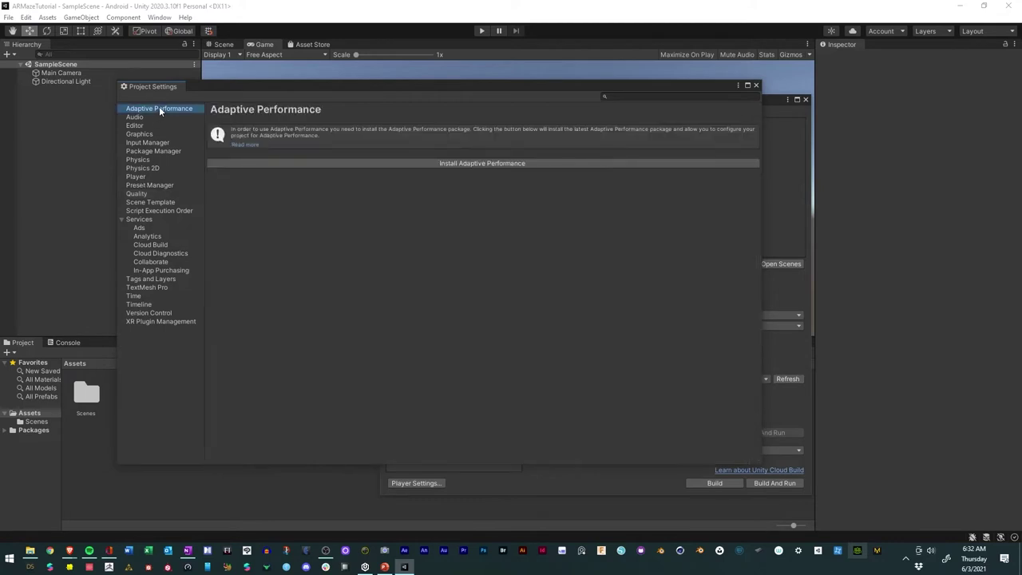
click(756, 86)
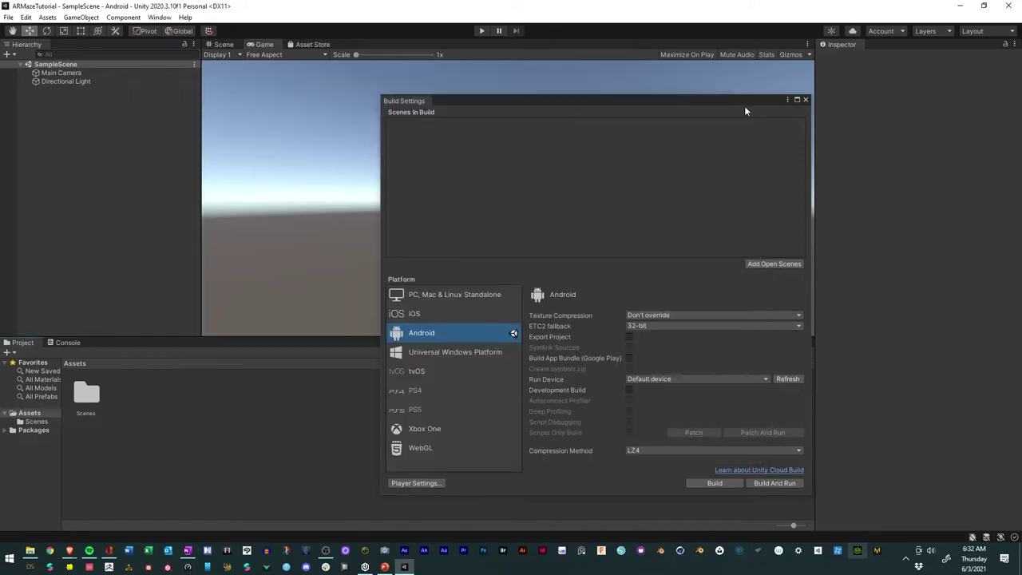
click(805, 100)
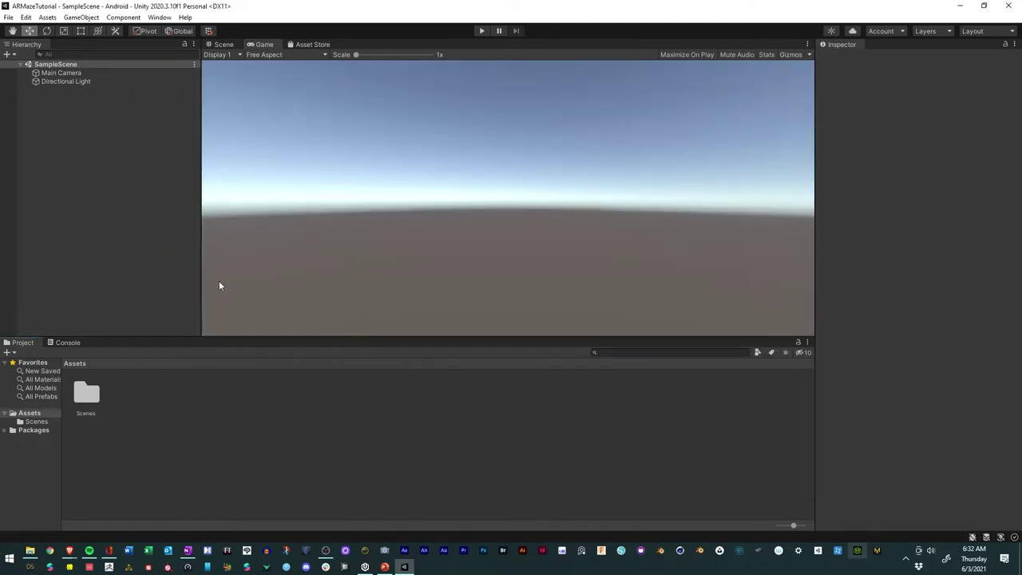
click(8, 17)
- Save the current scene with File > Save
click(32, 67)
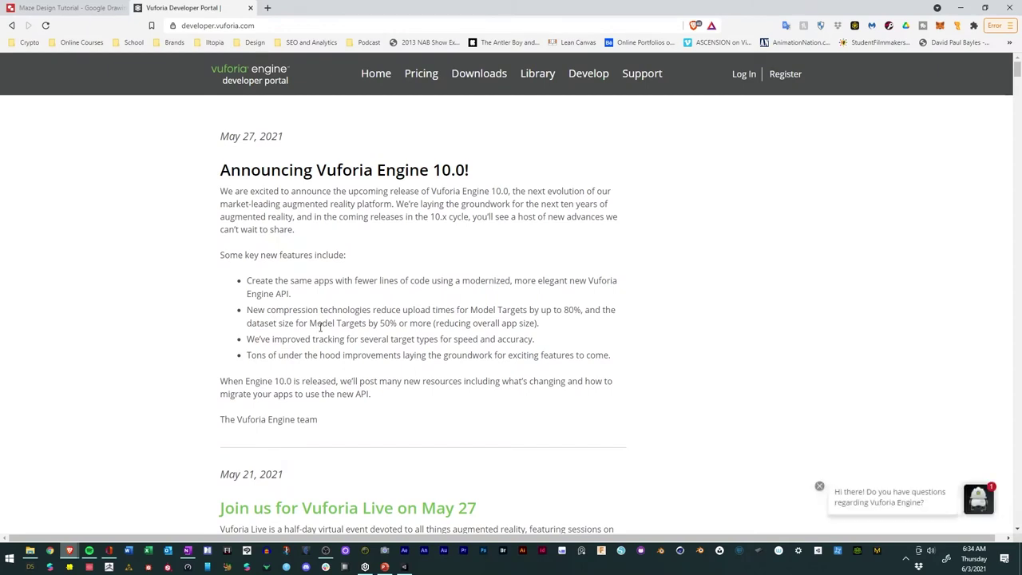
- Close the chat greeting bubble in the portal's bottom-right corner
click(816, 486)
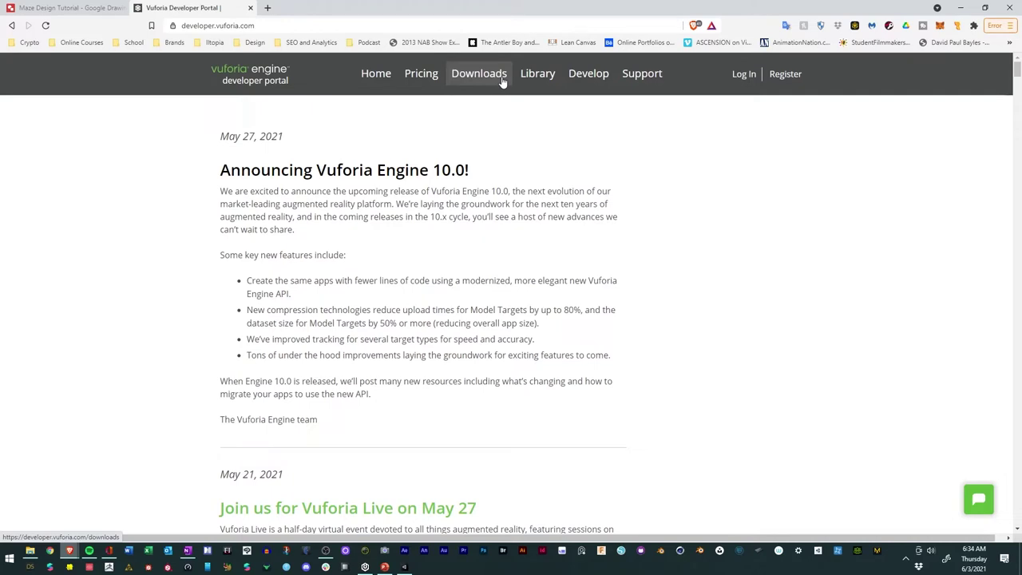
- From Downloads, request the Vuforia Engine 9.8 package for adding to a Unity project
click(502, 81)
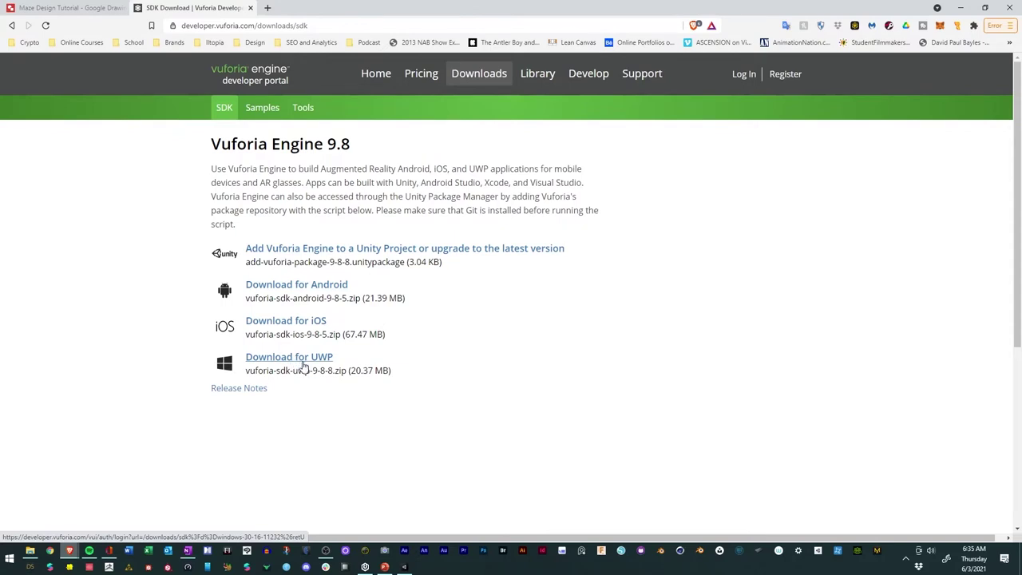
click(289, 253)
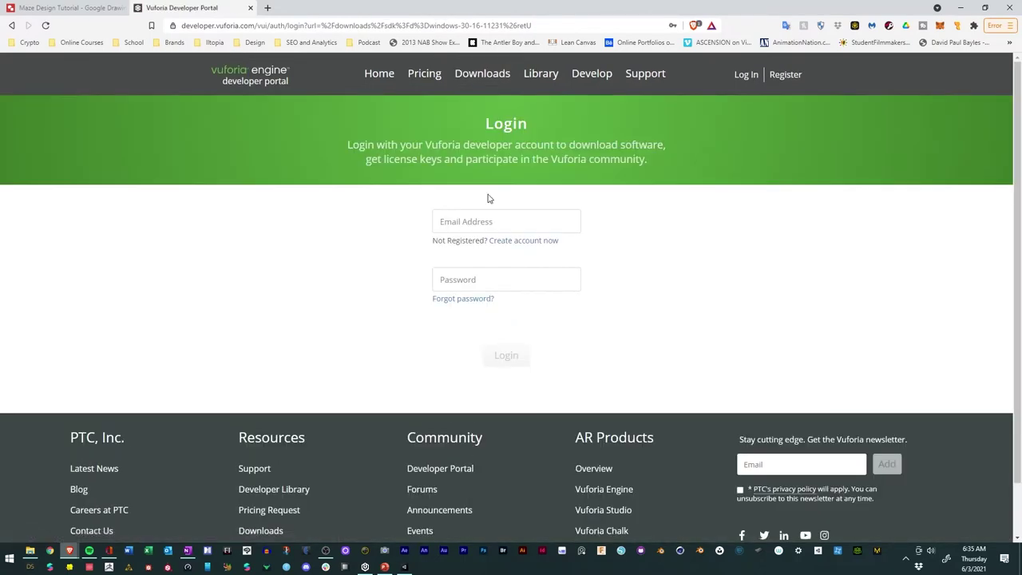
- Log in with the saved developer credentials and accept the software license agreement
click(487, 217)
click(464, 250)
click(503, 354)
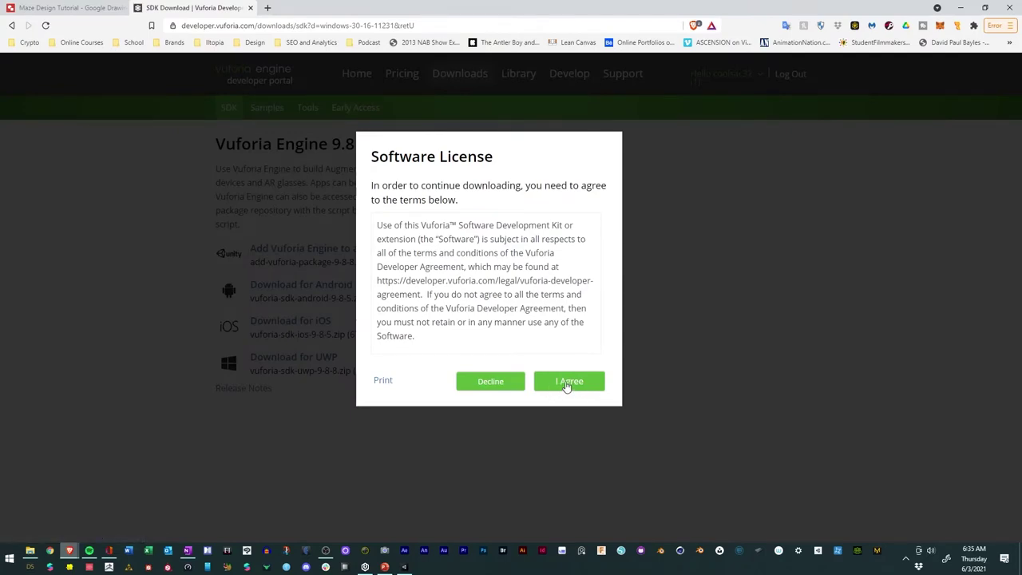
click(567, 382)
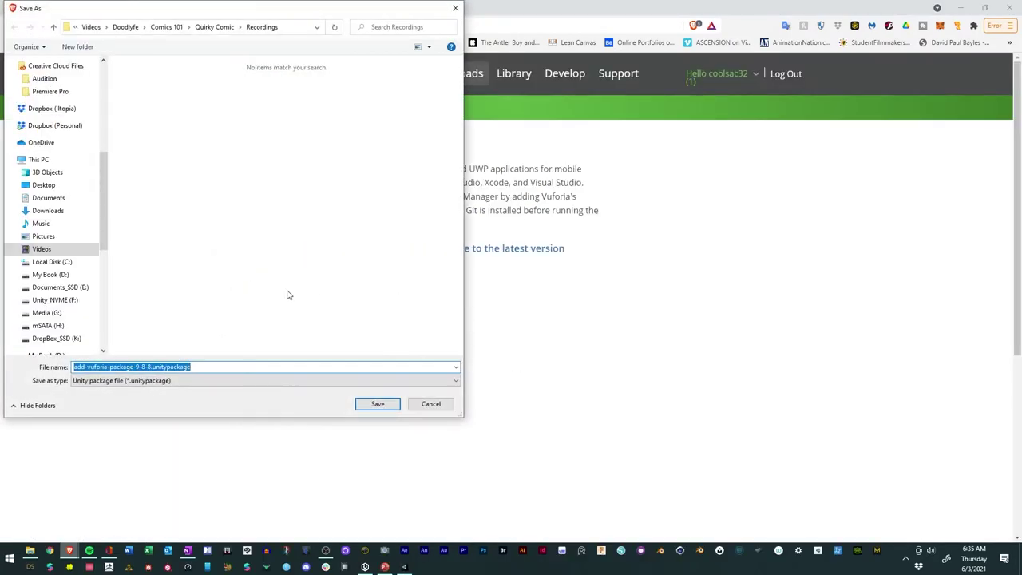
- Save add-vuforia-package-9-8-8.unitypackage into Videos > Doodlyfe > Augmented Reality > AR Maze
scroll(53, 120, up, 4)
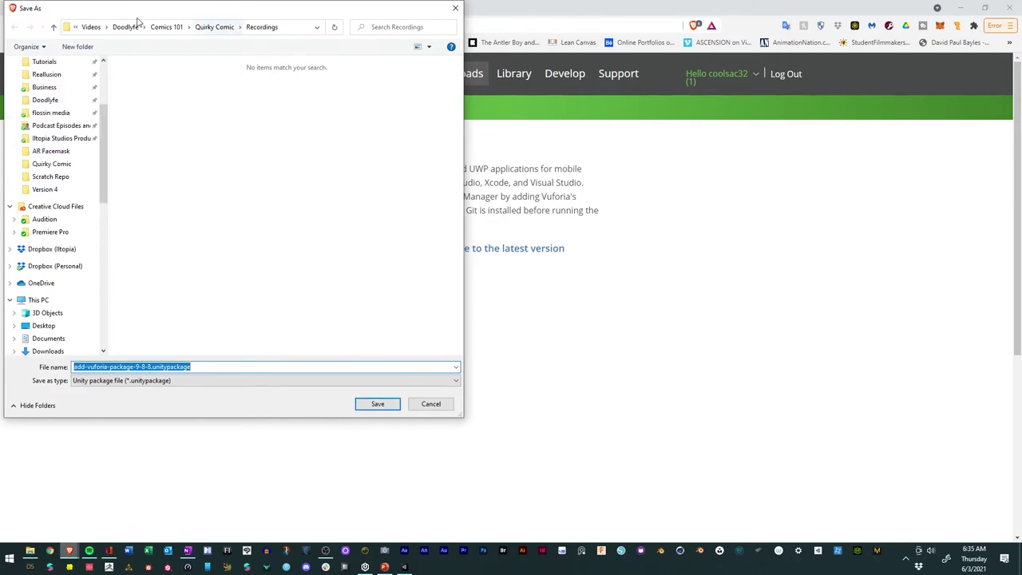
click(168, 27)
click(155, 27)
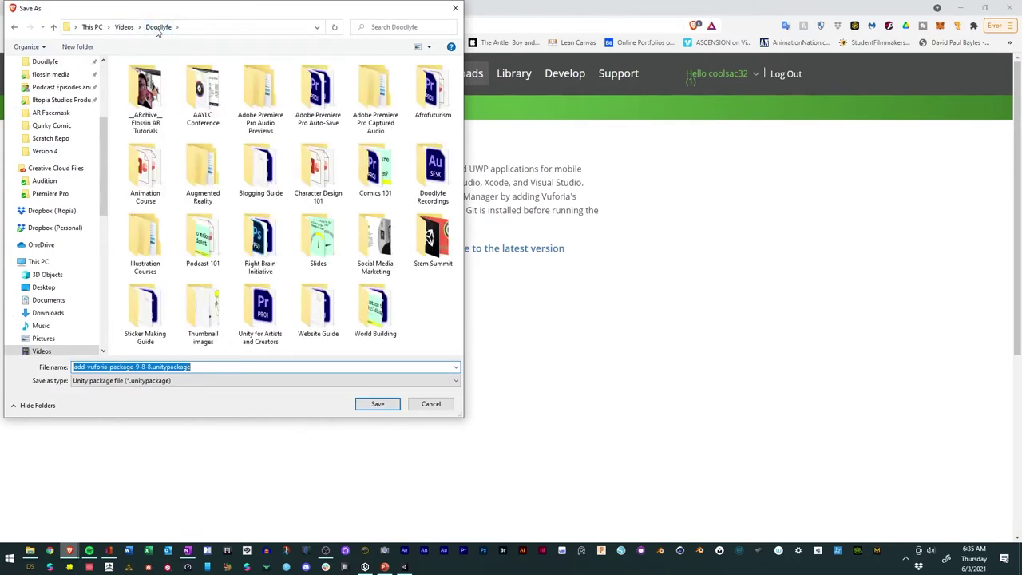
double_click(202, 170)
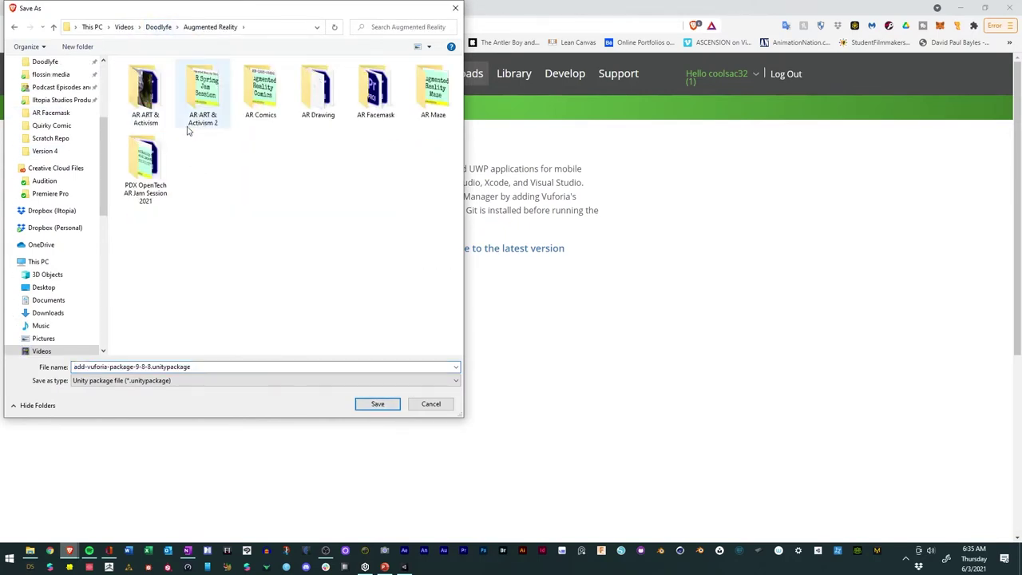
double_click(439, 94)
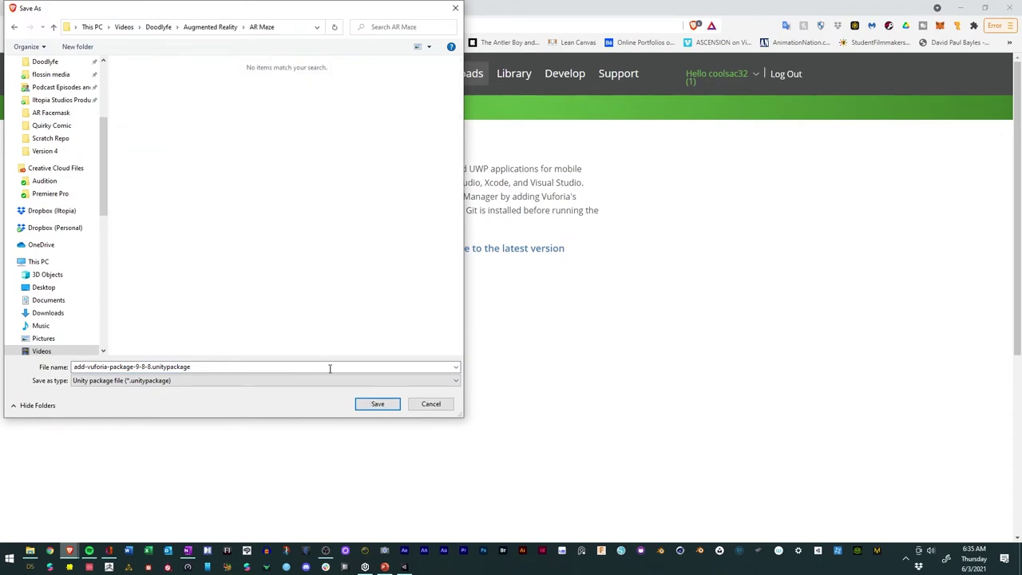
click(383, 404)
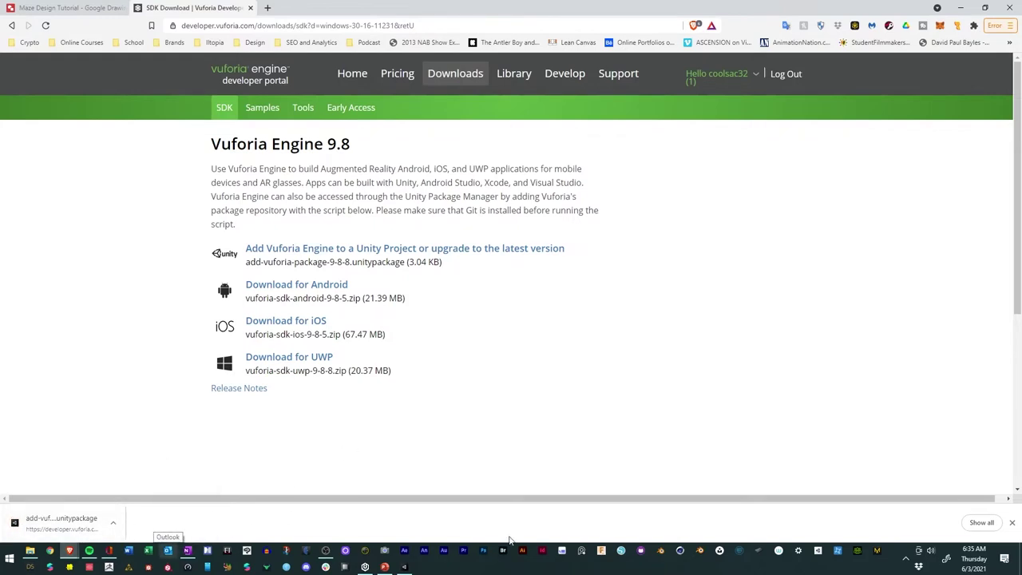
- Confirm the Vuforia package sits in Doodlyfe > Augmented Reality > AR Maze, then return to Unity's Assets menu
mouse_move(404, 551)
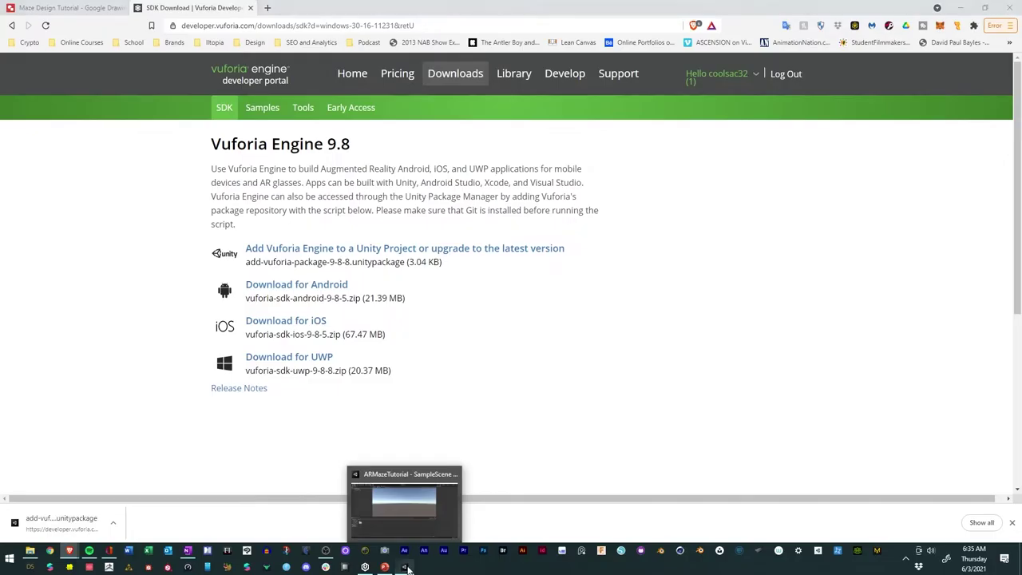
click(375, 511)
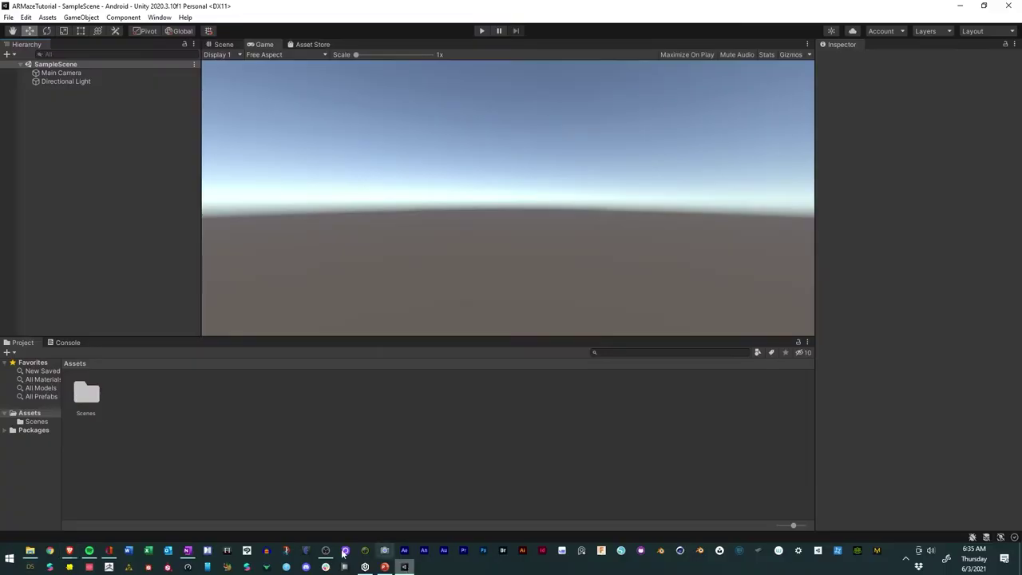
click(29, 551)
click(156, 84)
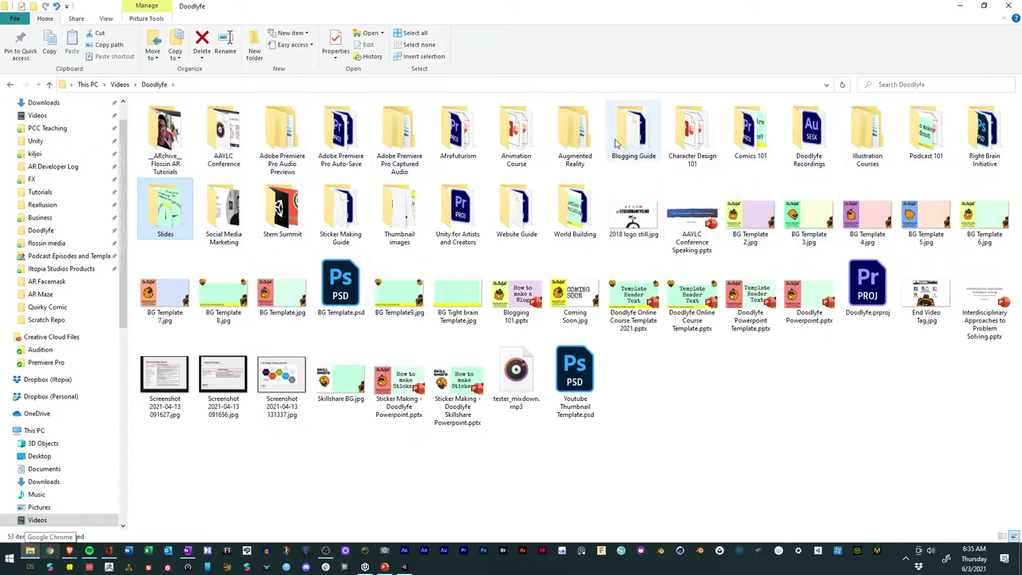
double_click(575, 134)
double_click(460, 121)
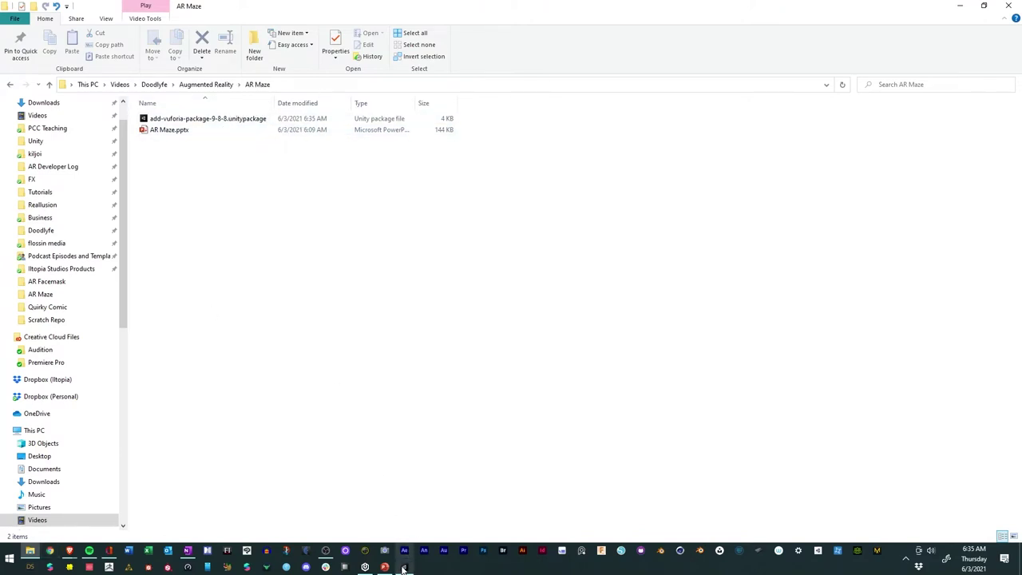
click(404, 567)
click(47, 16)
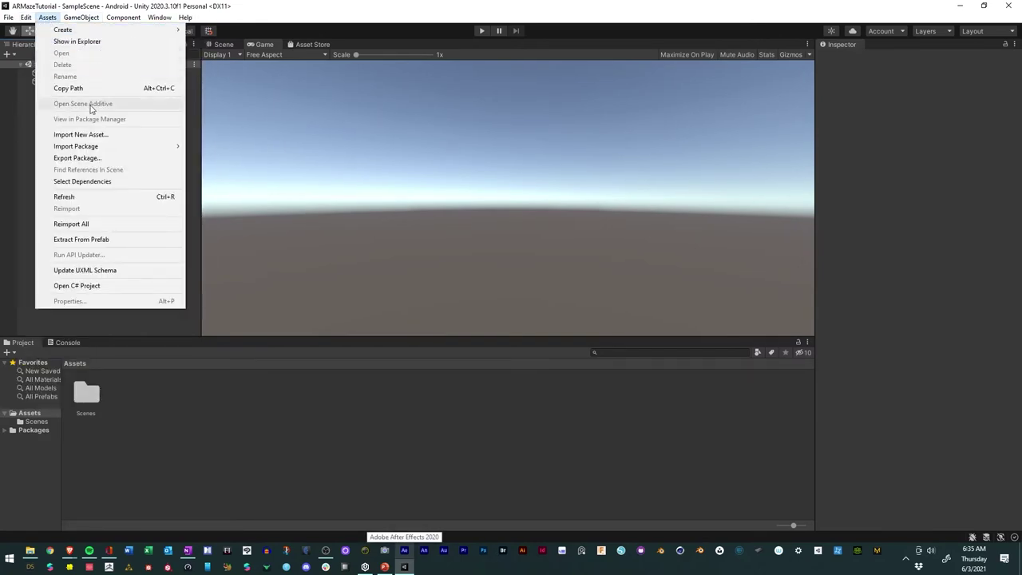
- Import add-vuforia-package-9-8-8.unitypackage from AR Maze as a custom package and accept the 9.8.8 update
mouse_move(111, 150)
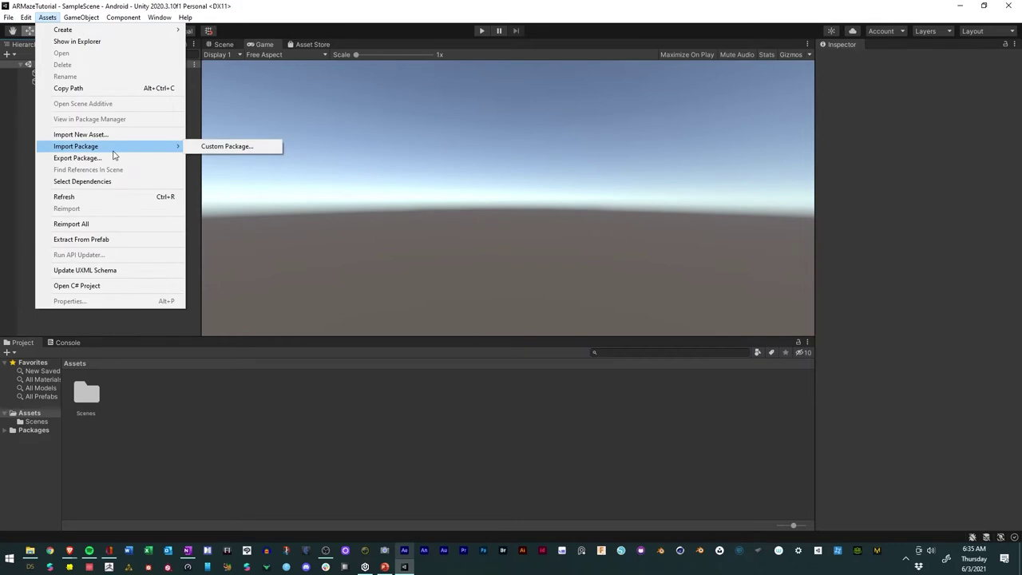
click(230, 146)
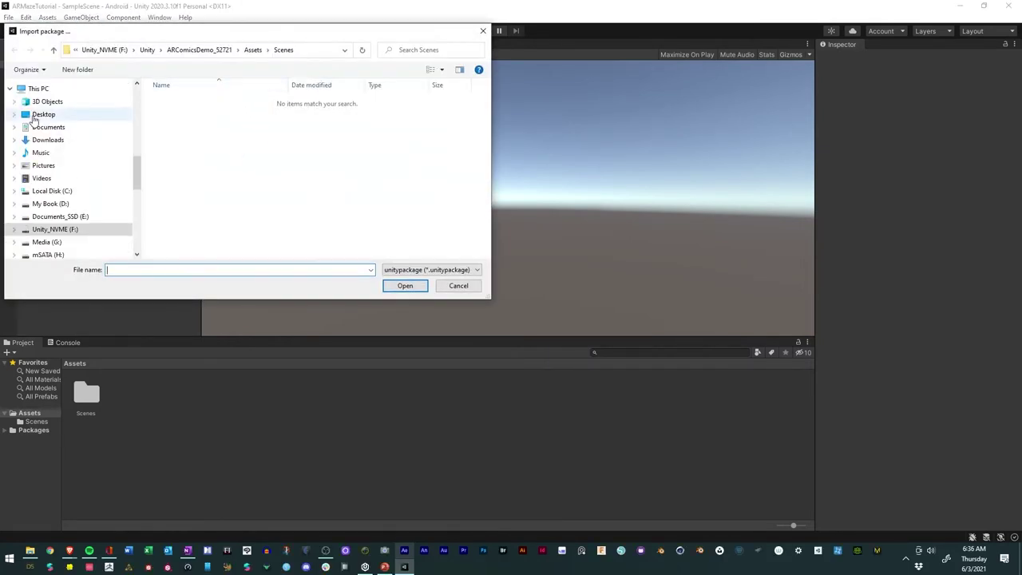
scroll(80, 130, up, 6)
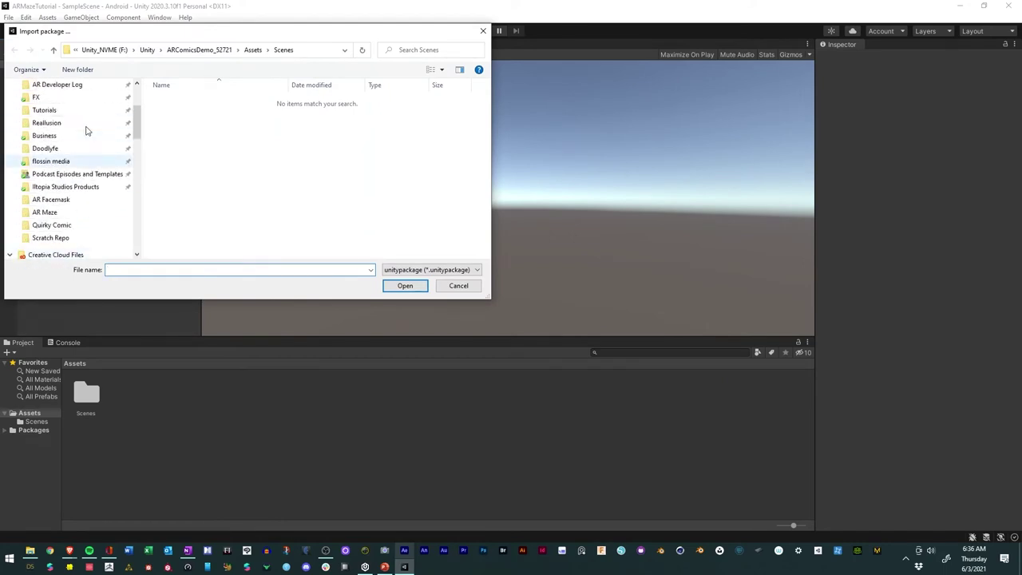
click(45, 212)
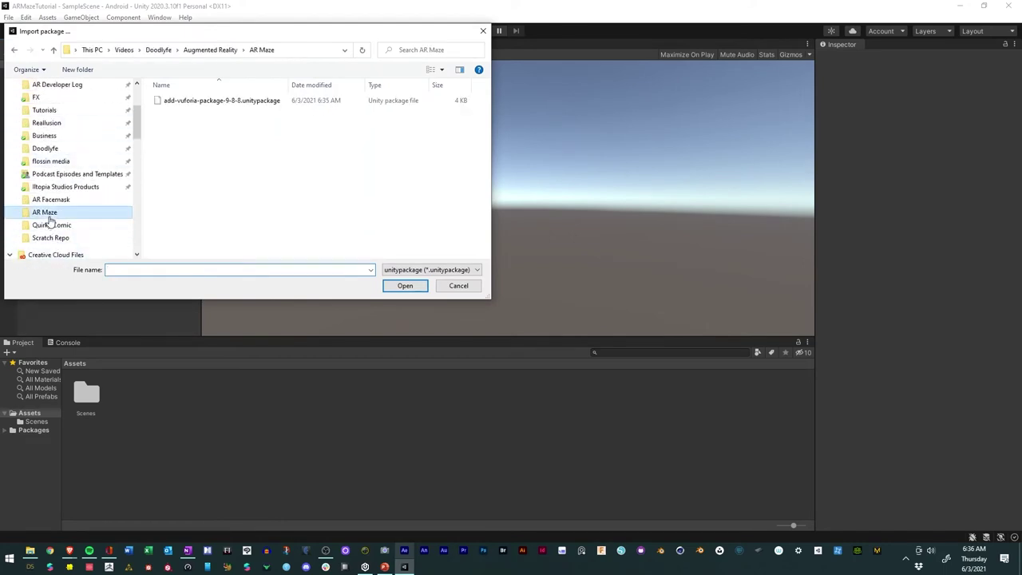
double_click(252, 104)
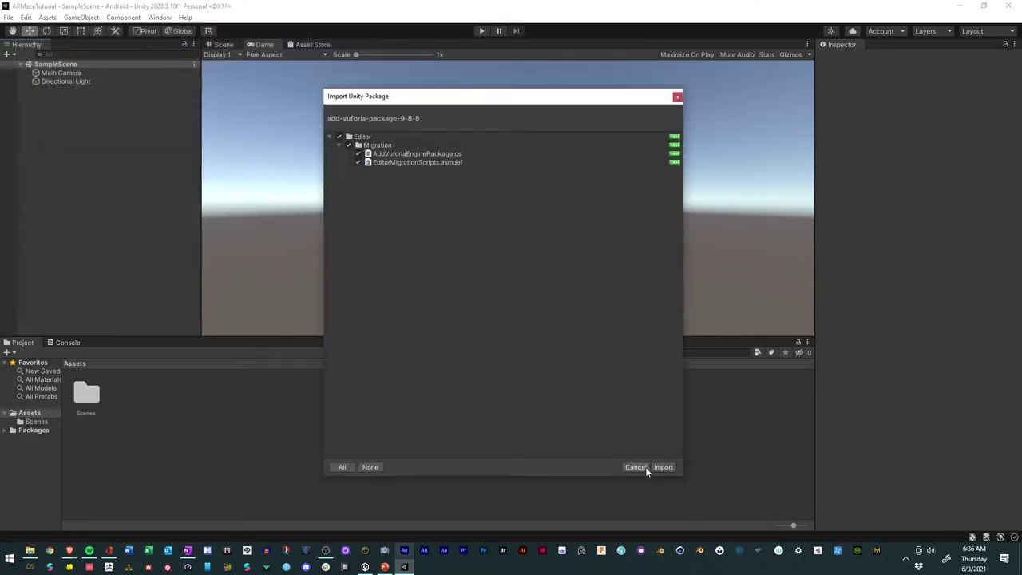
click(664, 468)
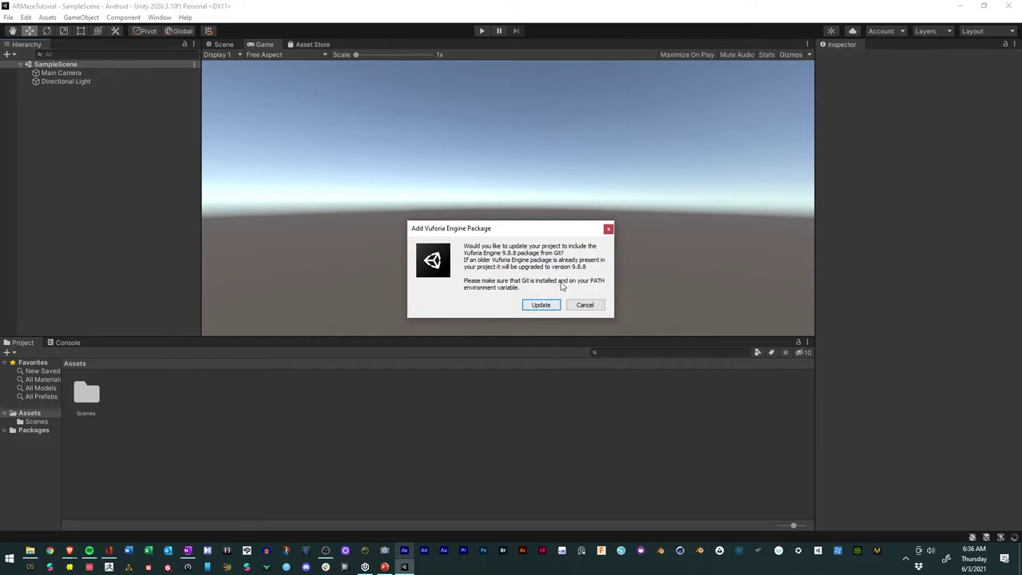
click(541, 308)
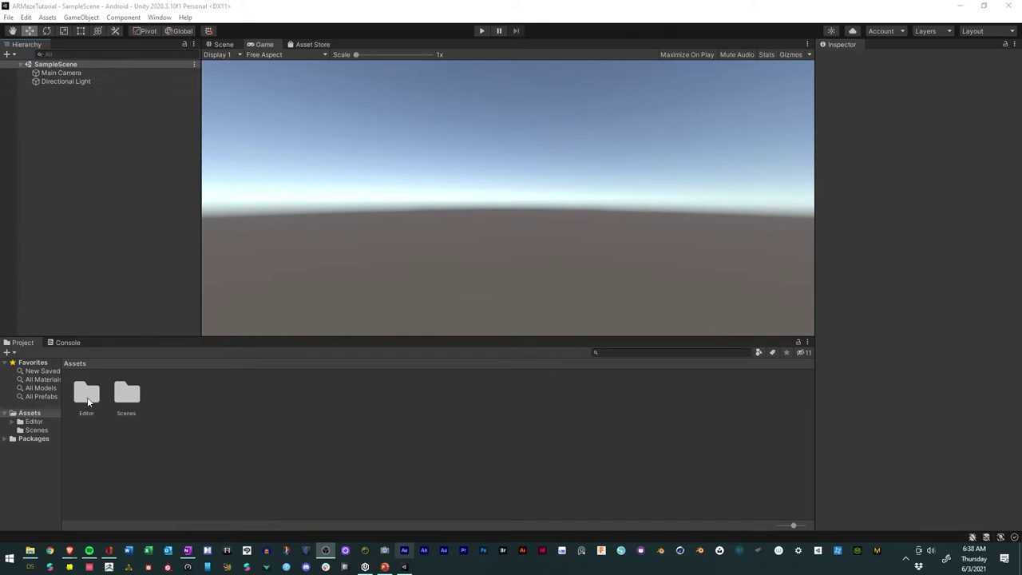
- Browse the imported Assets > Editor > Migration folder, then return to the Assets root
double_click(87, 397)
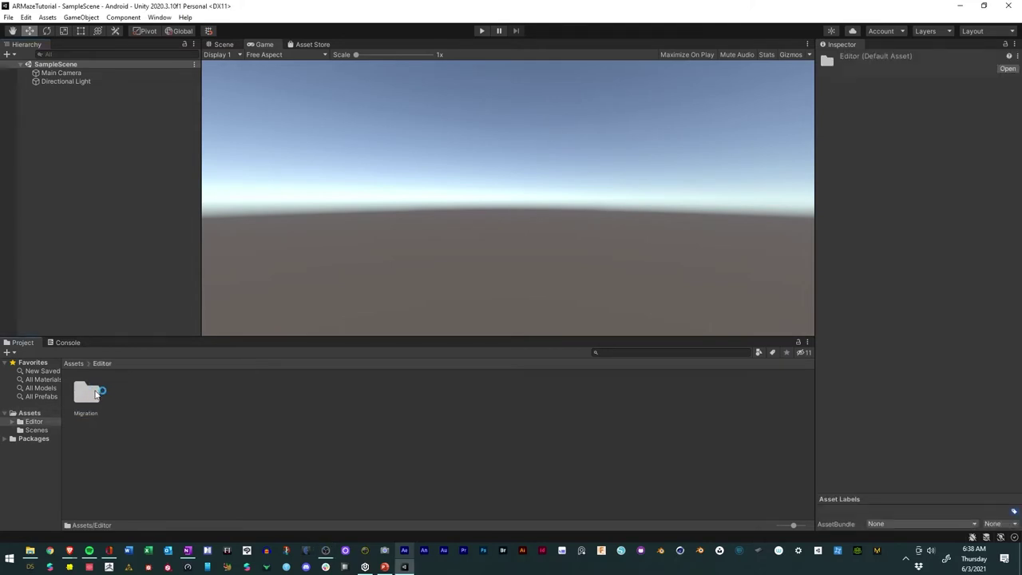
double_click(95, 393)
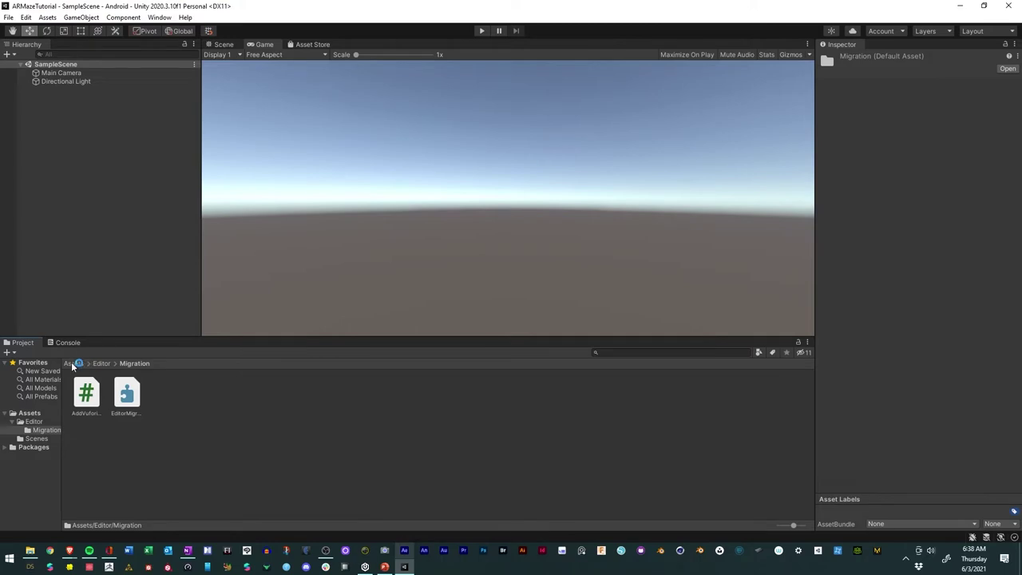
click(70, 363)
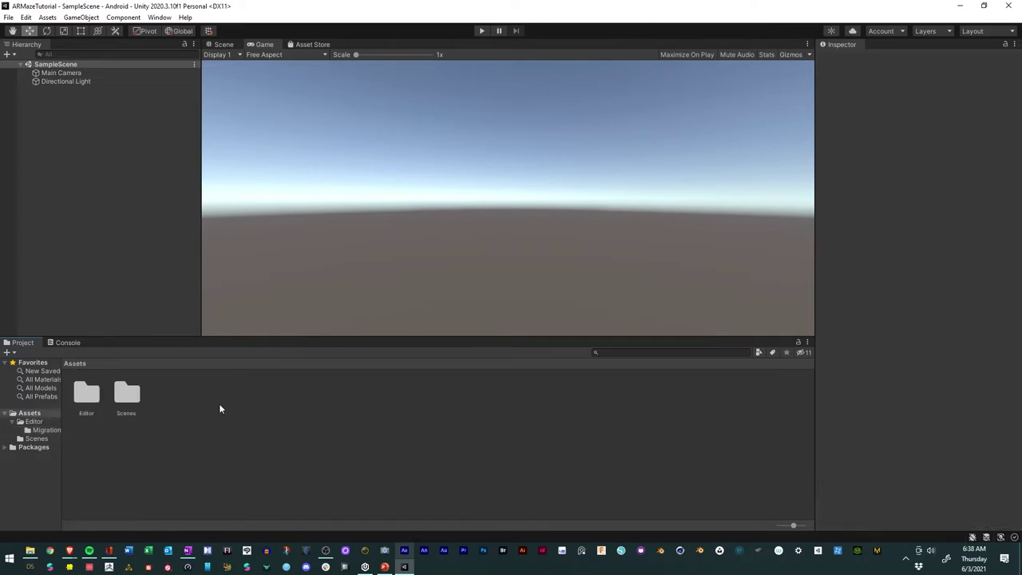
- Show the Vuforia 9.8.8 Configuration in the Inspector and widen the panel to read it
click(165, 17)
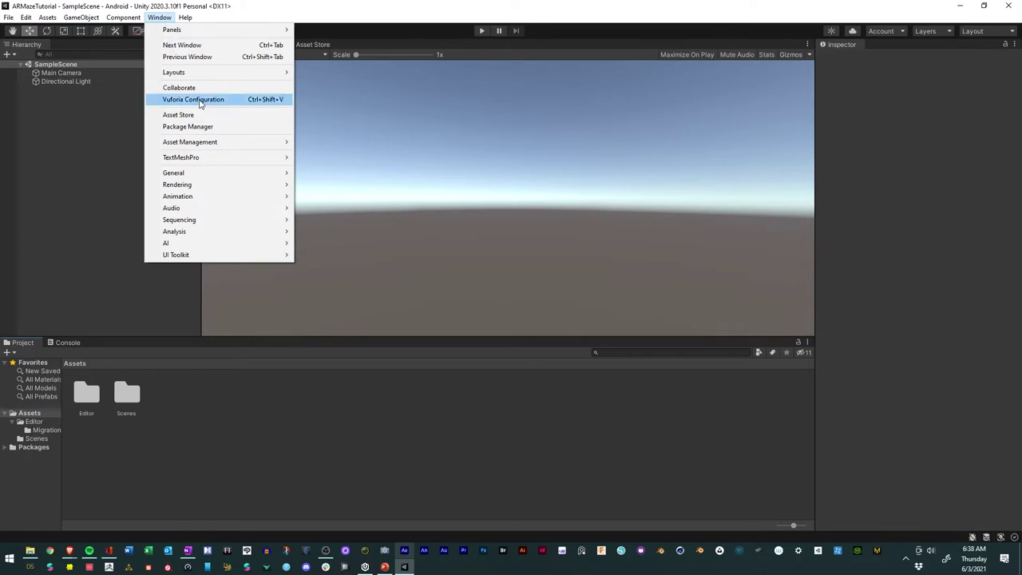
click(201, 100)
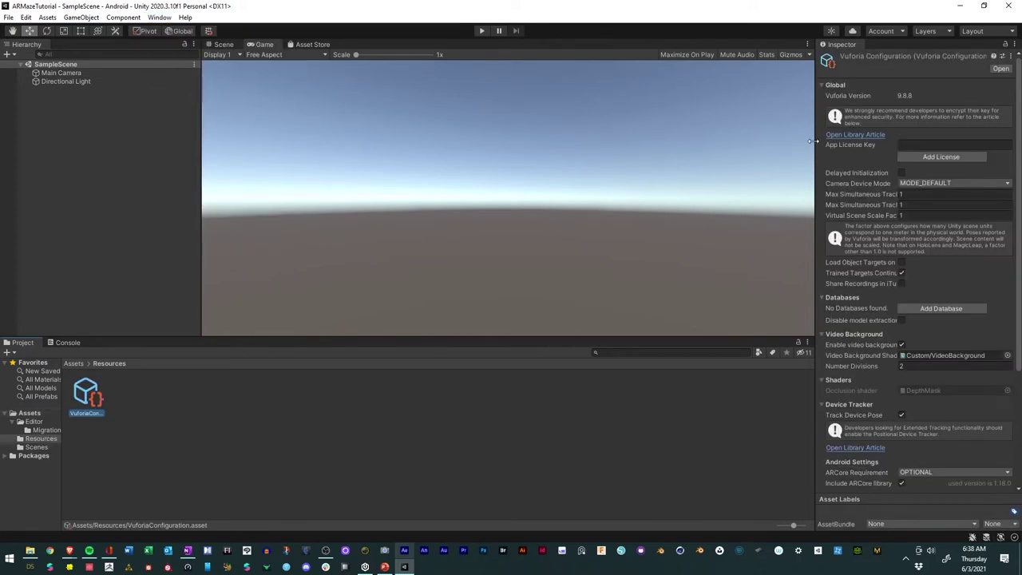
drag(816, 145, 630, 149)
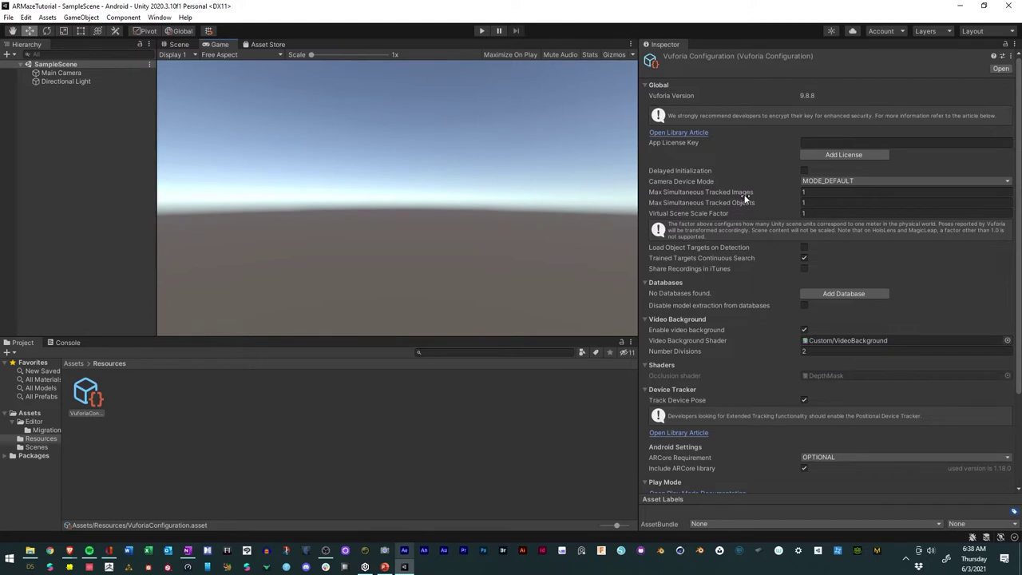
scroll(786, 213, down, 3)
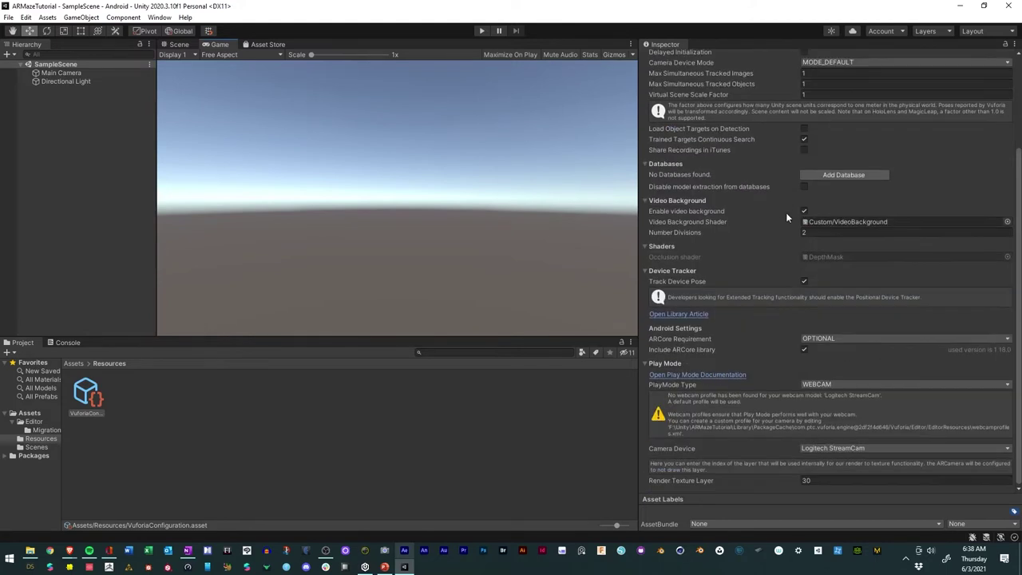
scroll(786, 212, up, 3)
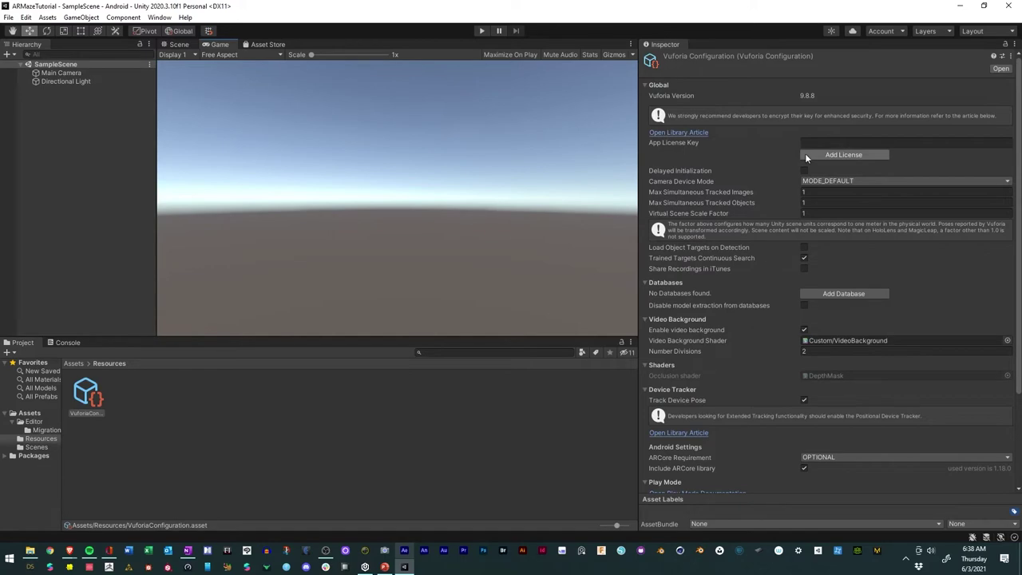
- Accept the developer agreement, create the 'AR Maze' development key, and copy it from its details page
click(827, 156)
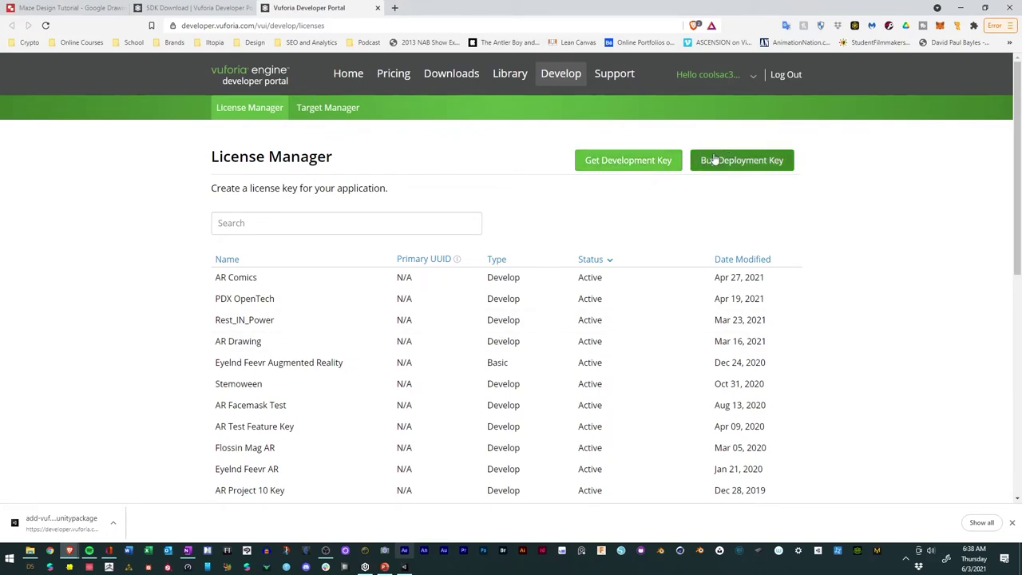
click(609, 162)
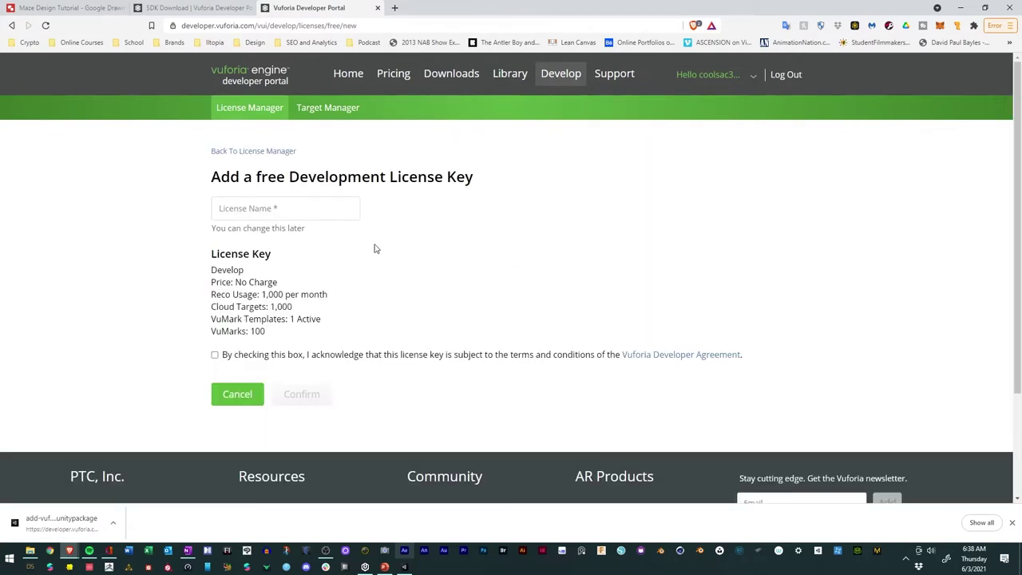
click(313, 203)
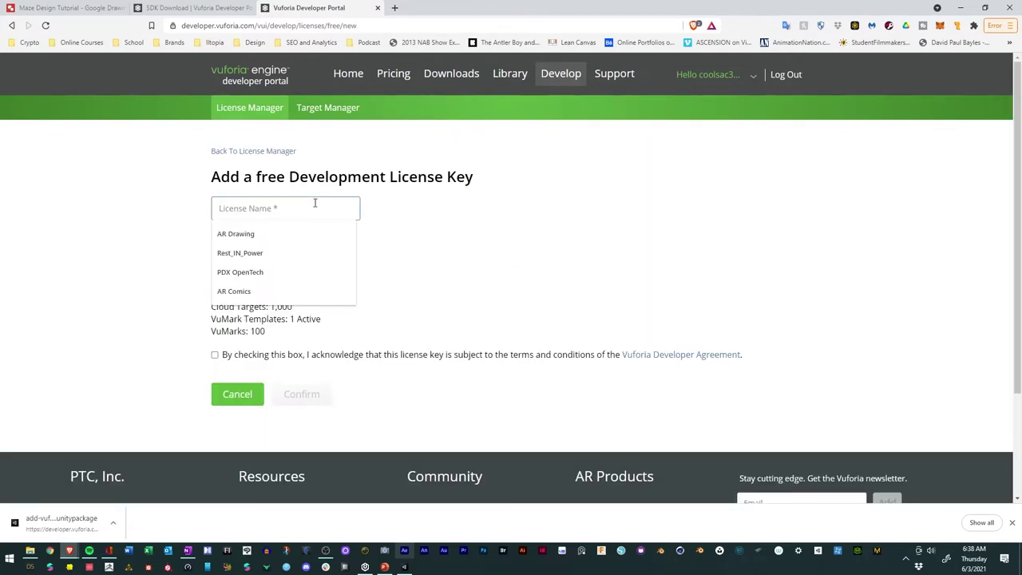
text(AR)
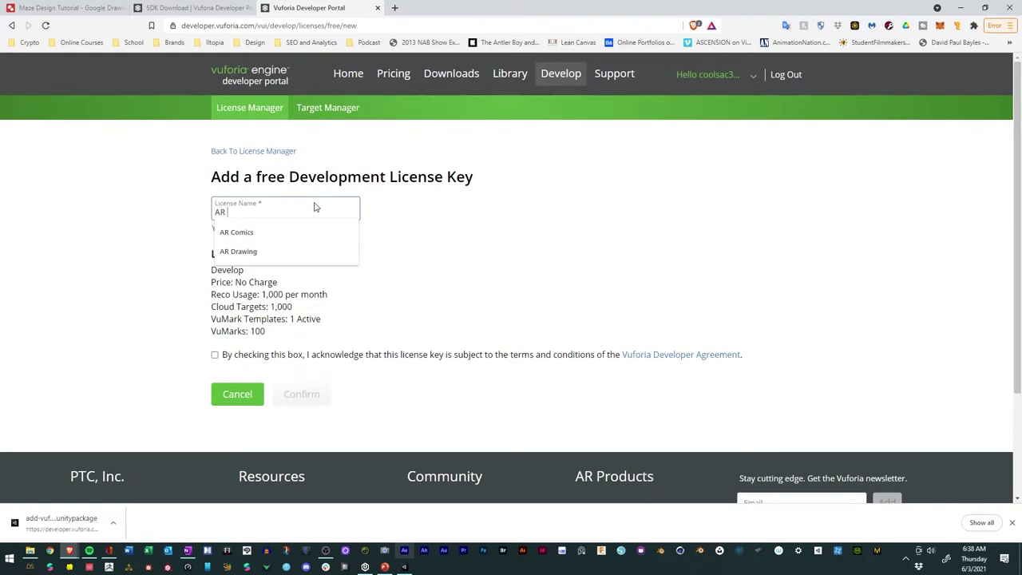
text( Maze)
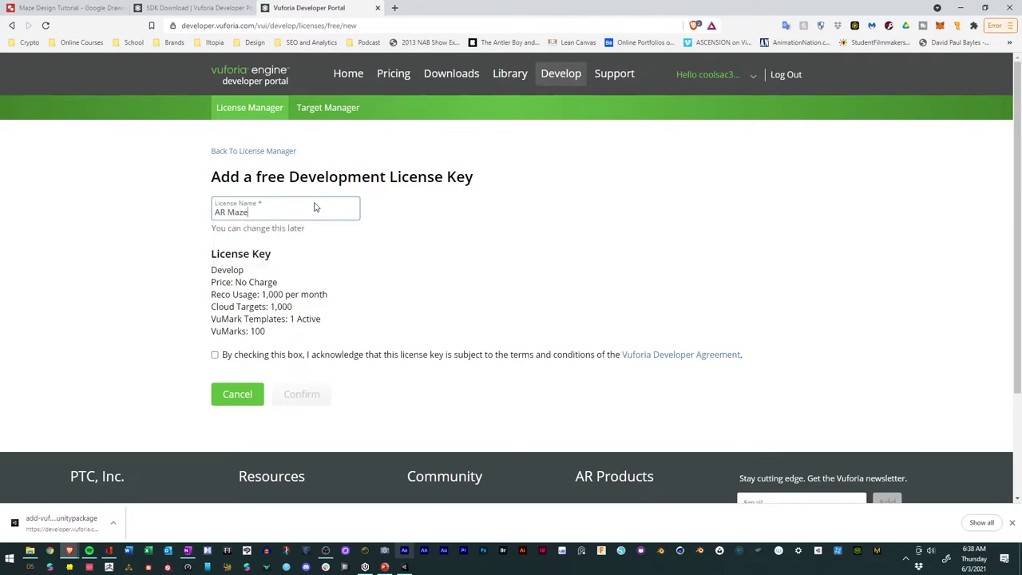
click(214, 354)
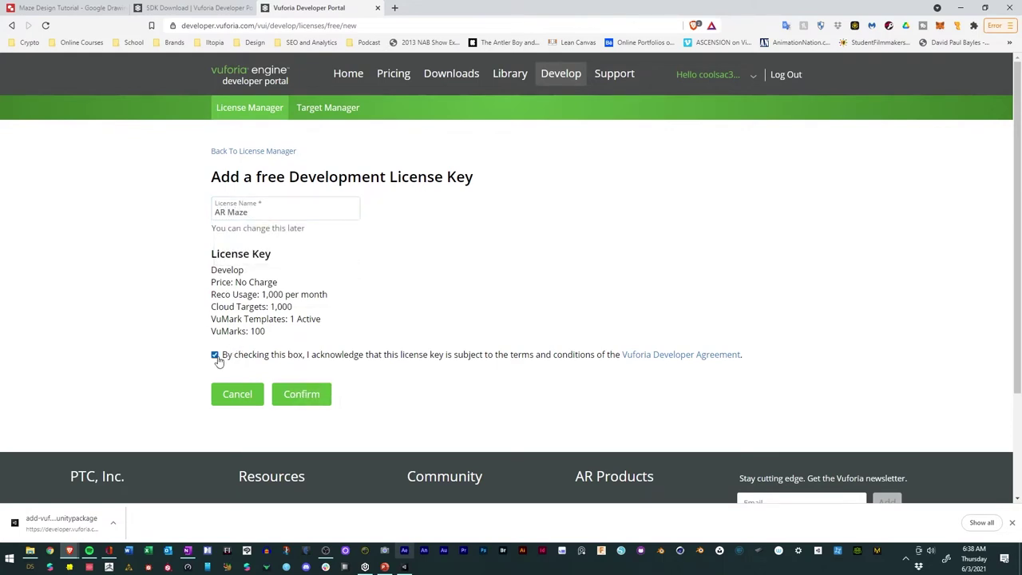
click(302, 395)
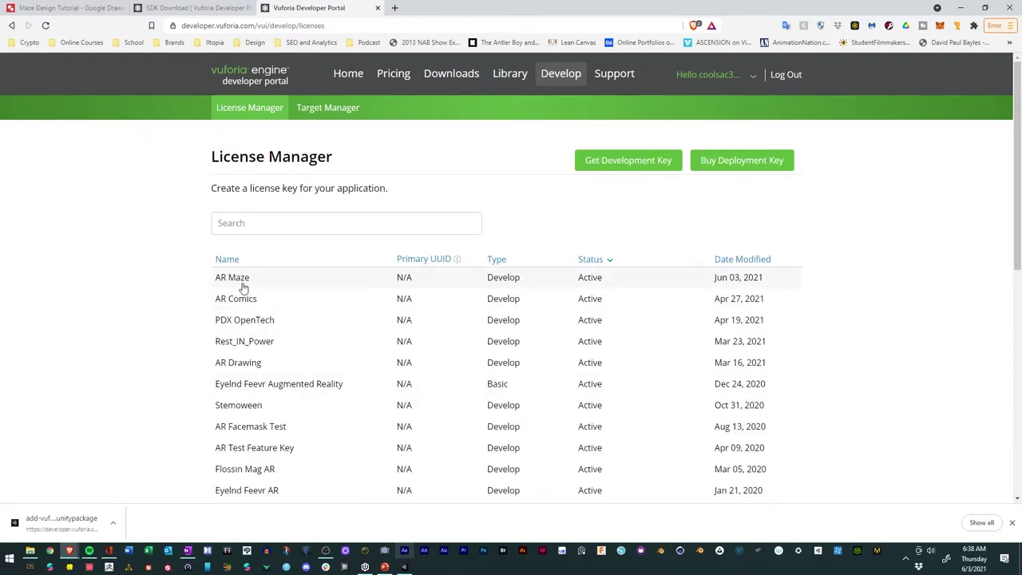
click(243, 285)
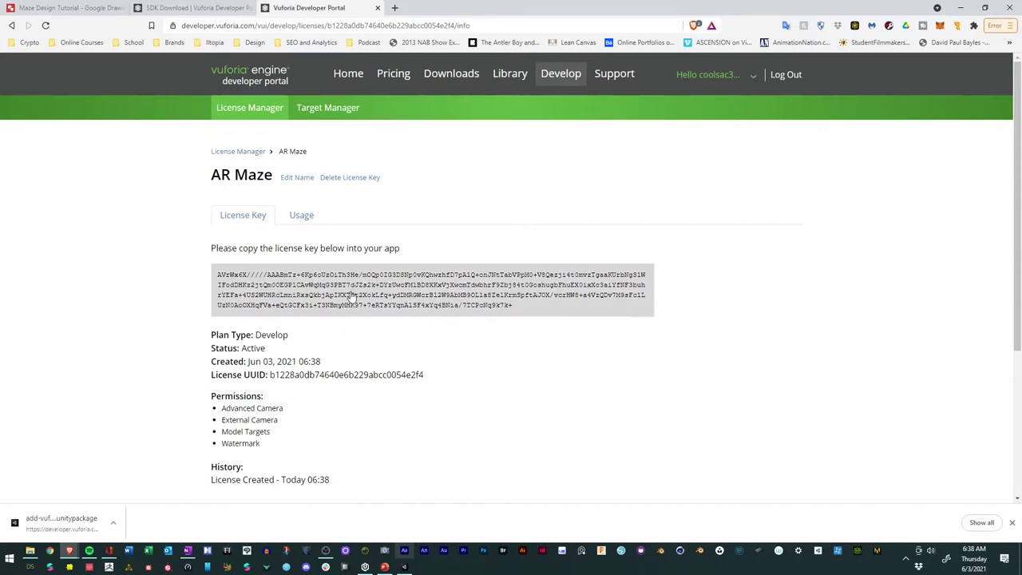
click(352, 295)
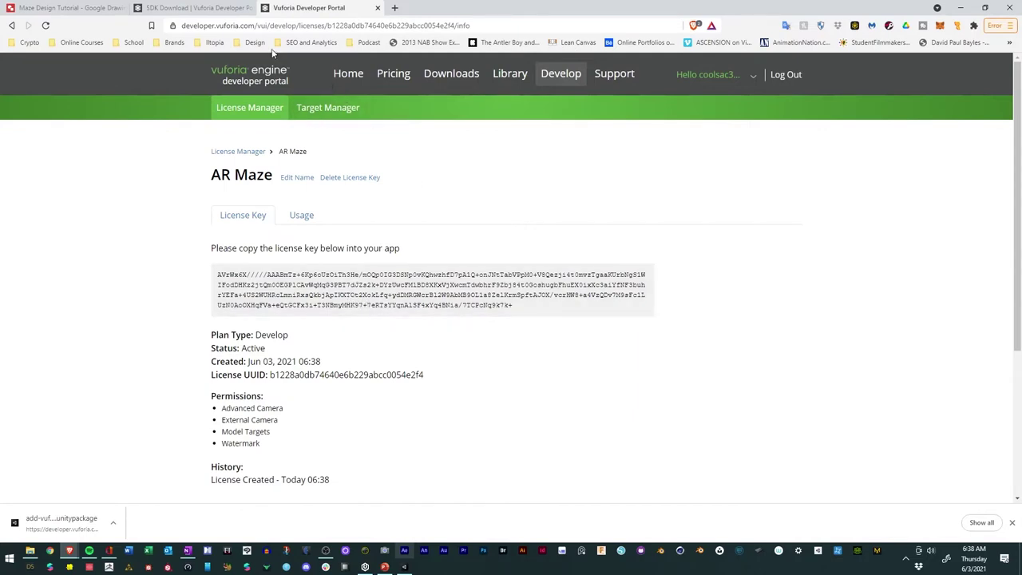
- Back in Unity, paste the copied AR Maze key into the App License Key field
click(404, 559)
click(811, 143)
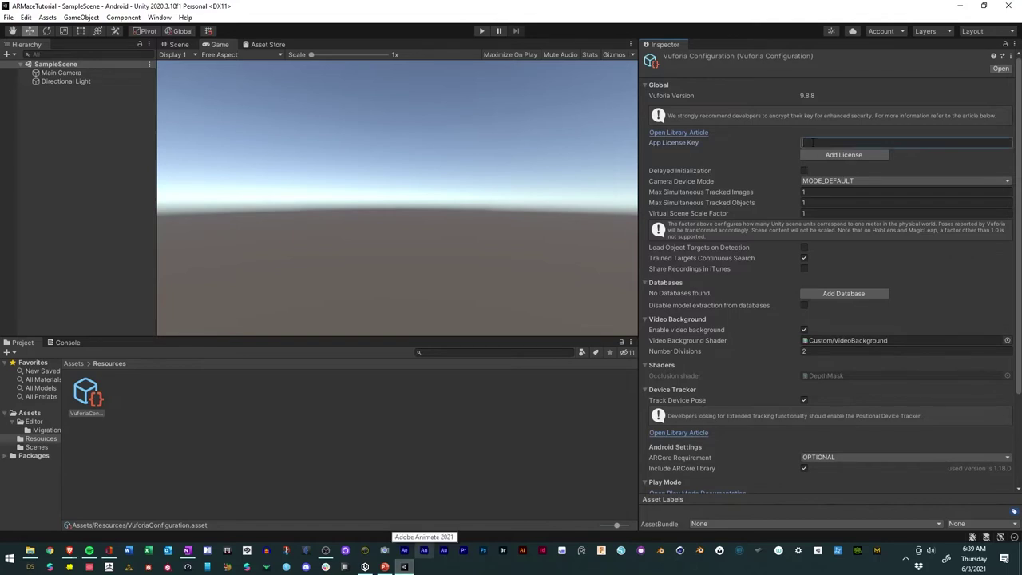
key(ctrl+v)
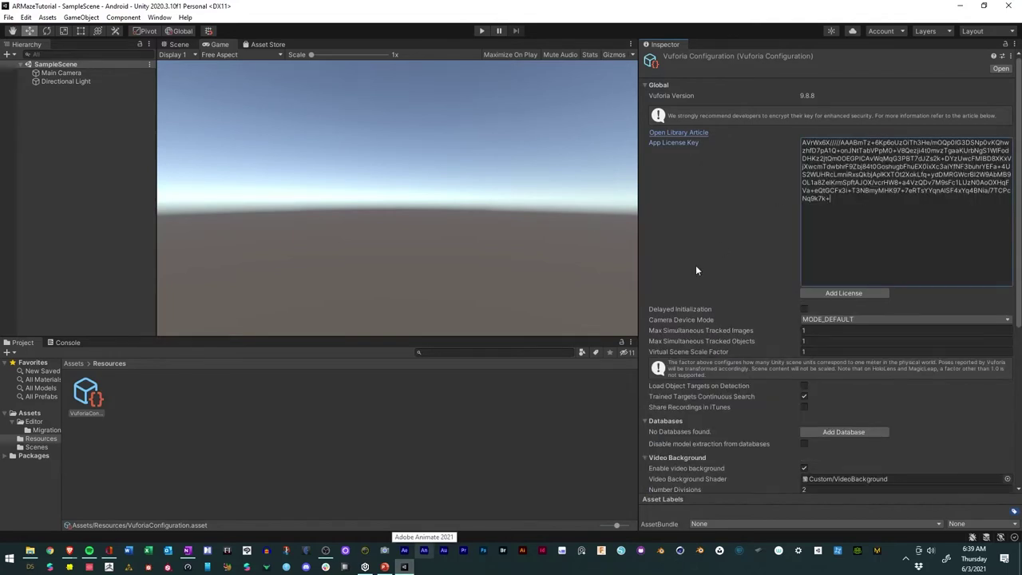
scroll(696, 270, down, 8)
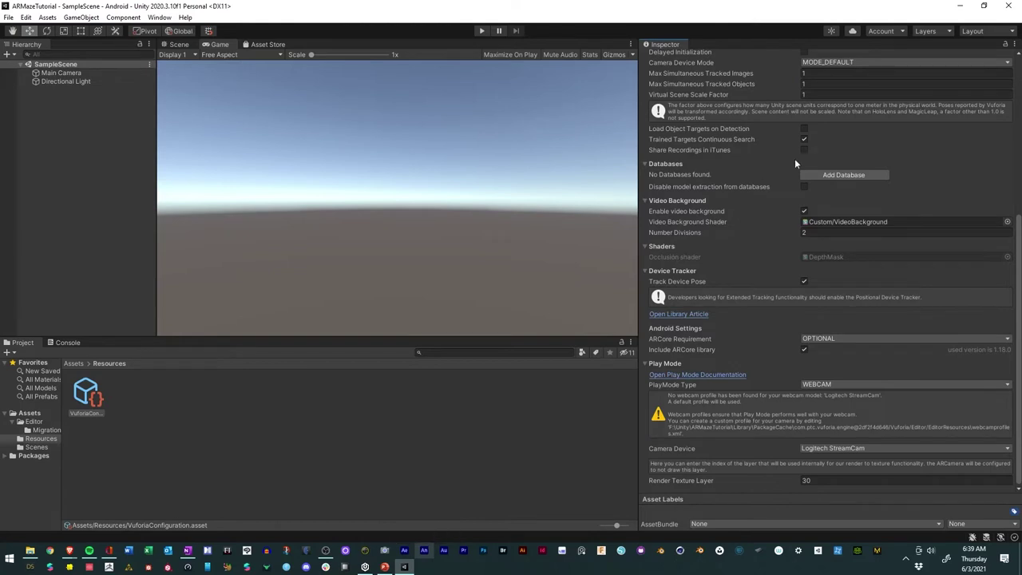
scroll(799, 134, up, 3)
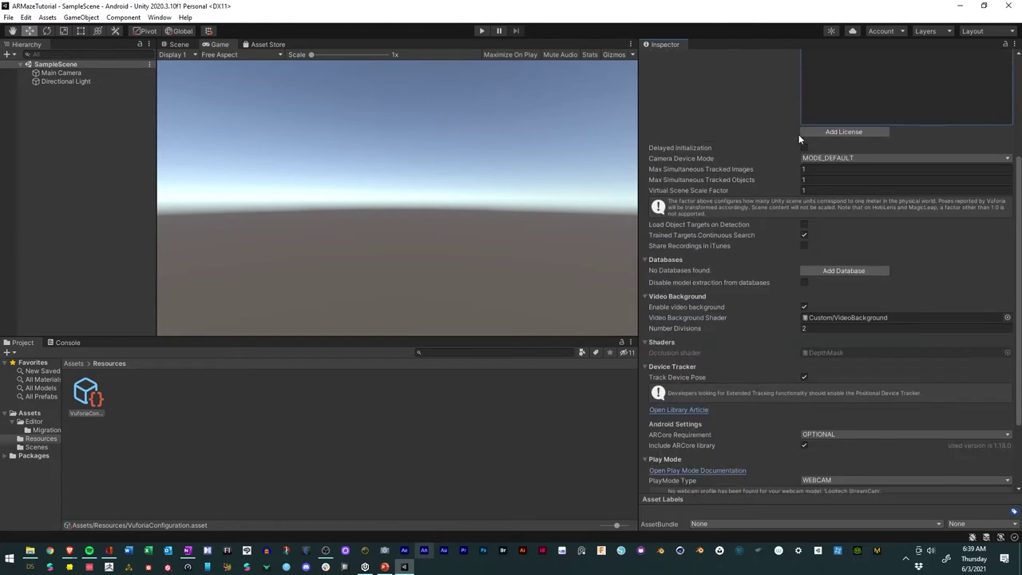
scroll(798, 135, down, 3)
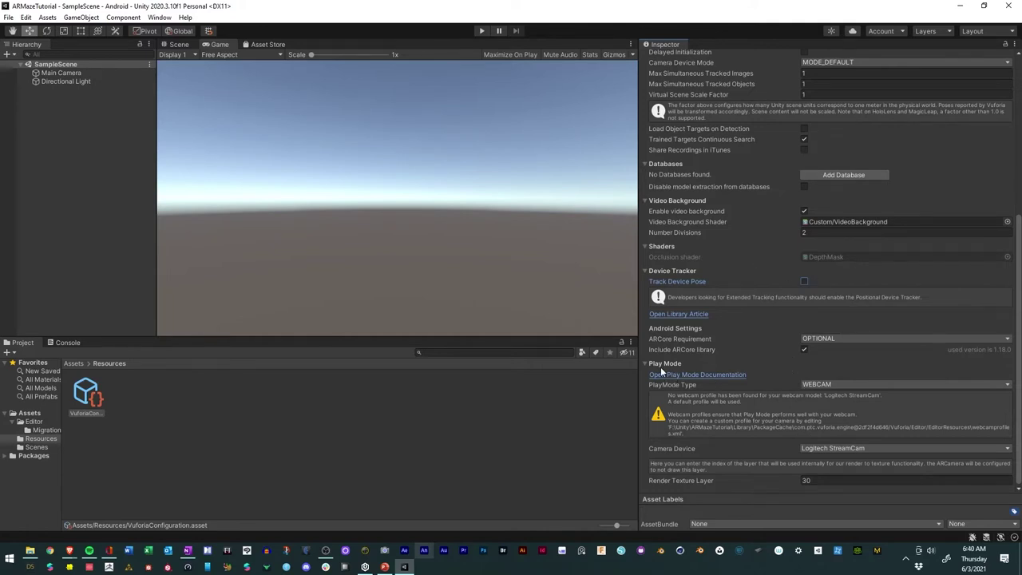
- Keep the Vuforia play mode type on WEBCAM and the camera device on Logitech StreamCam
click(816, 387)
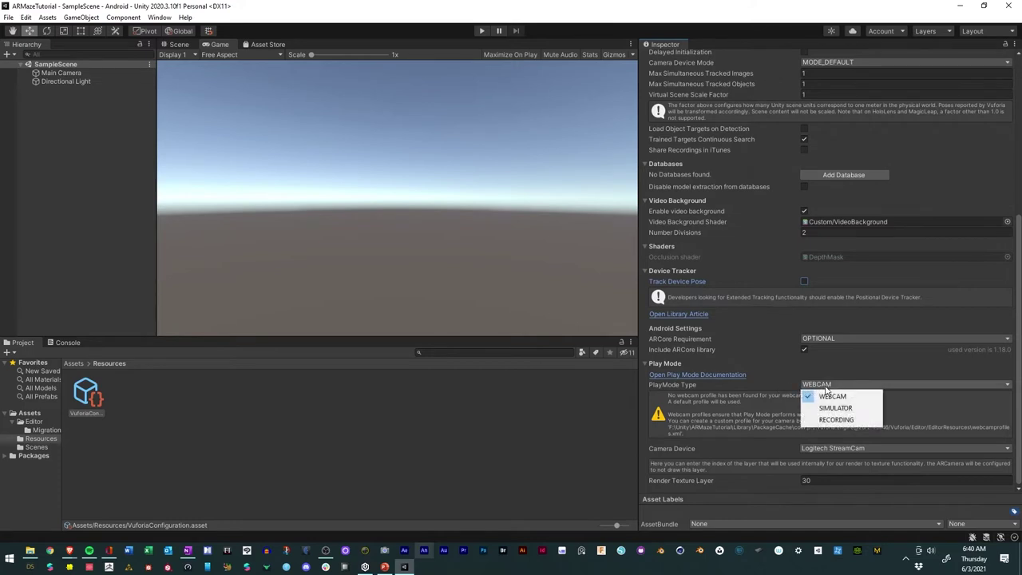
click(793, 385)
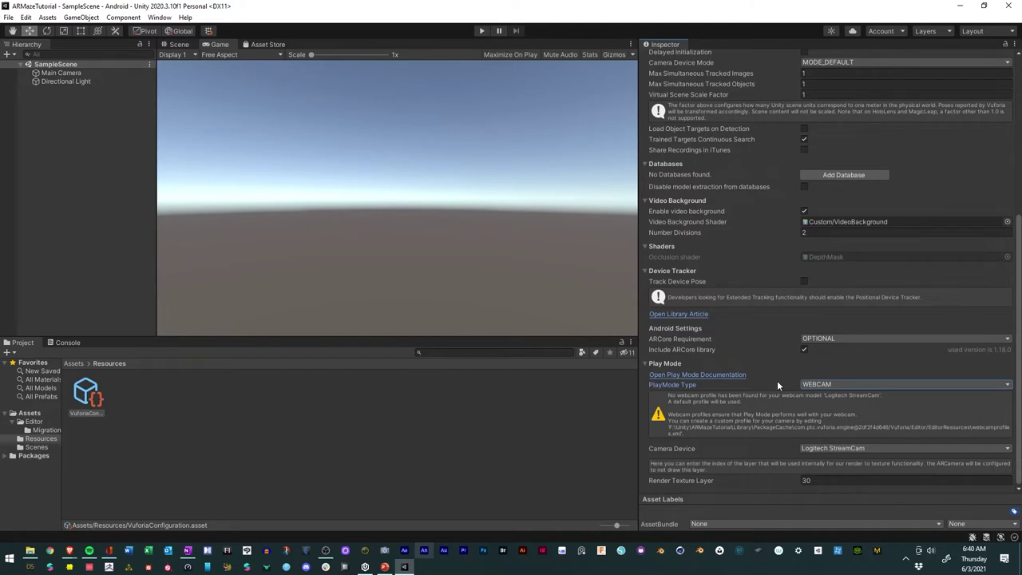
click(829, 384)
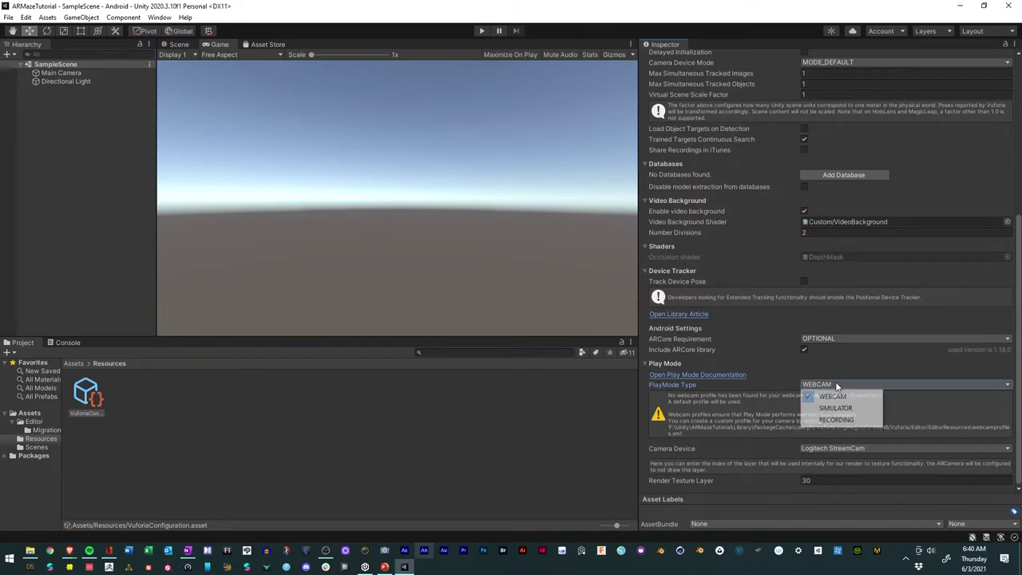
click(916, 405)
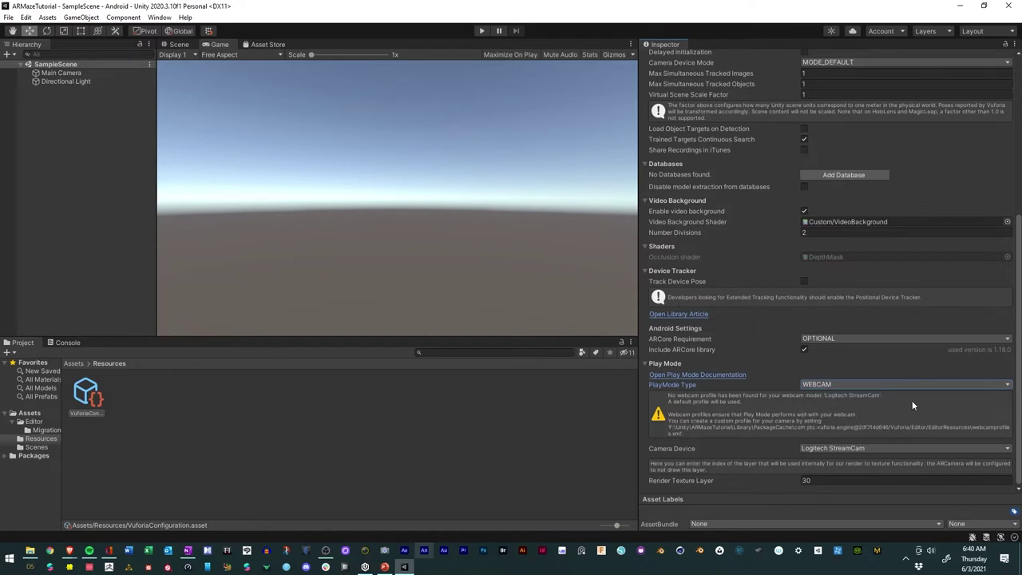
click(875, 384)
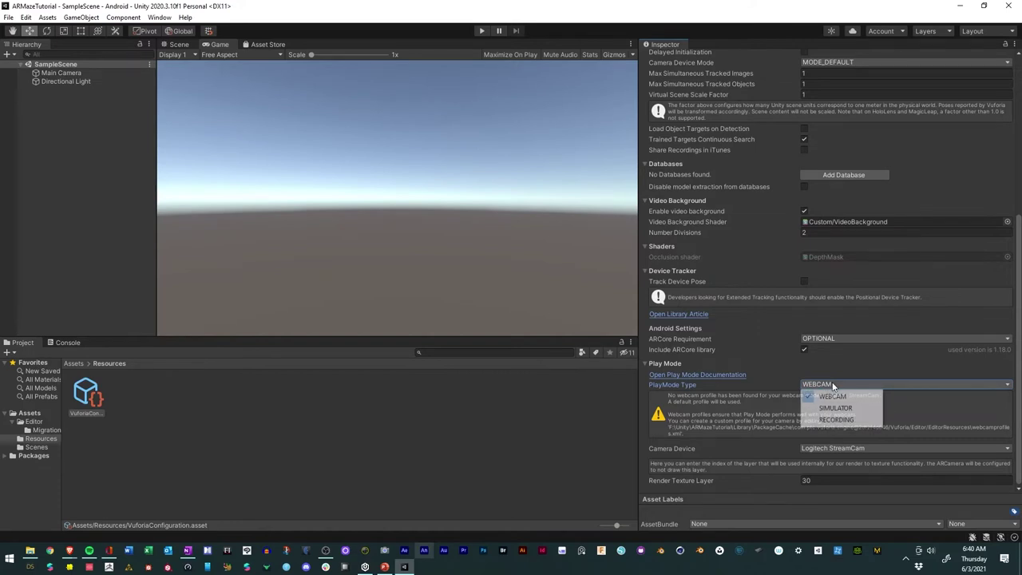
click(766, 392)
click(837, 449)
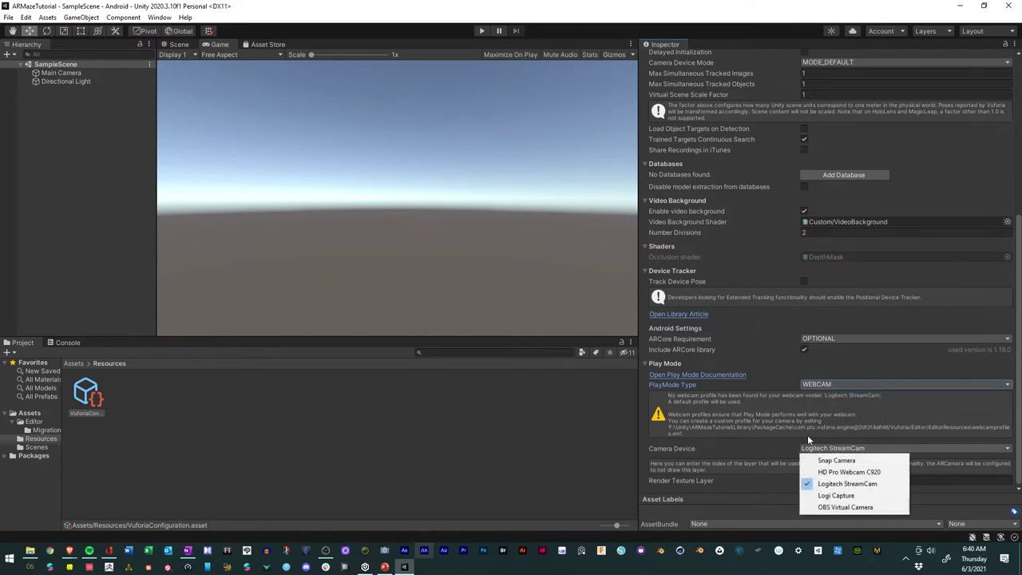
click(765, 441)
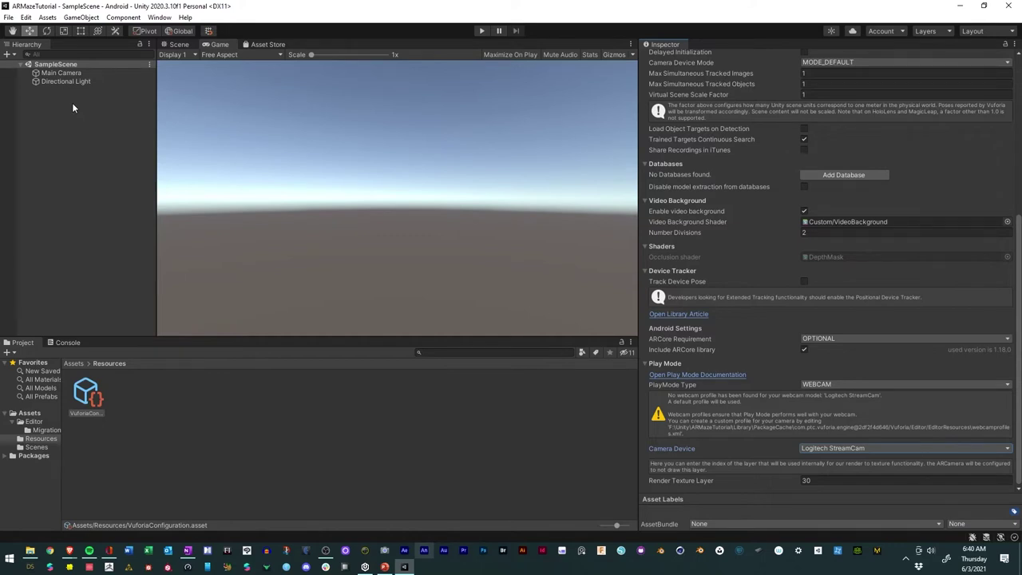
- Download the maze drawing as a JPEG image into the AR Maze folder
scroll(739, 170, up, 8)
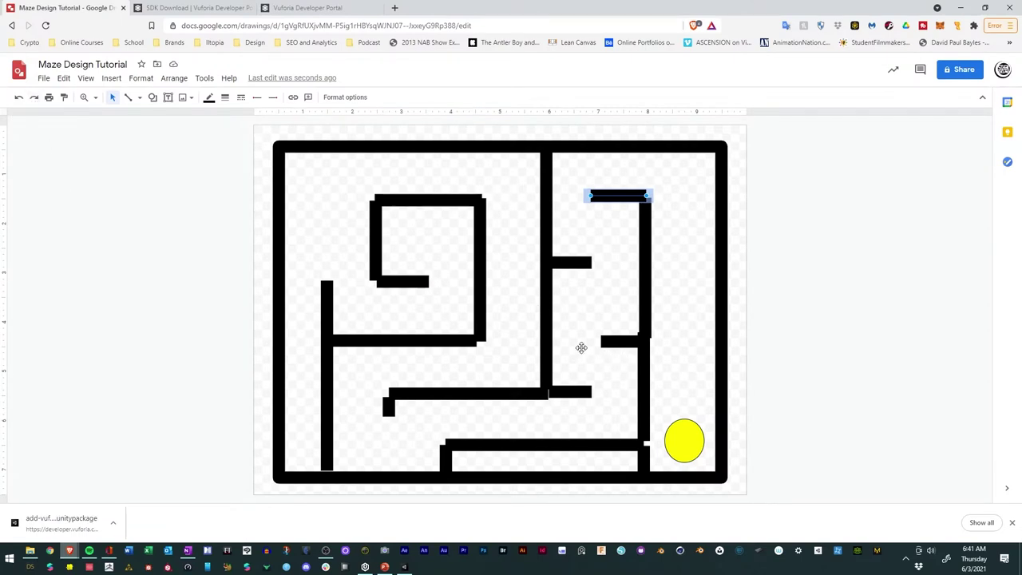
click(1012, 522)
click(44, 78)
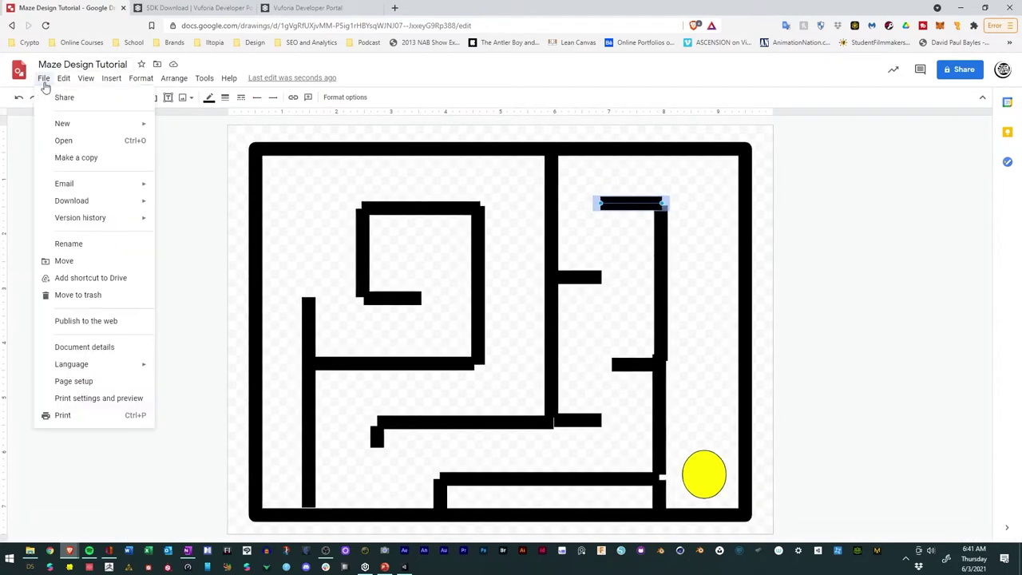
mouse_move(100, 202)
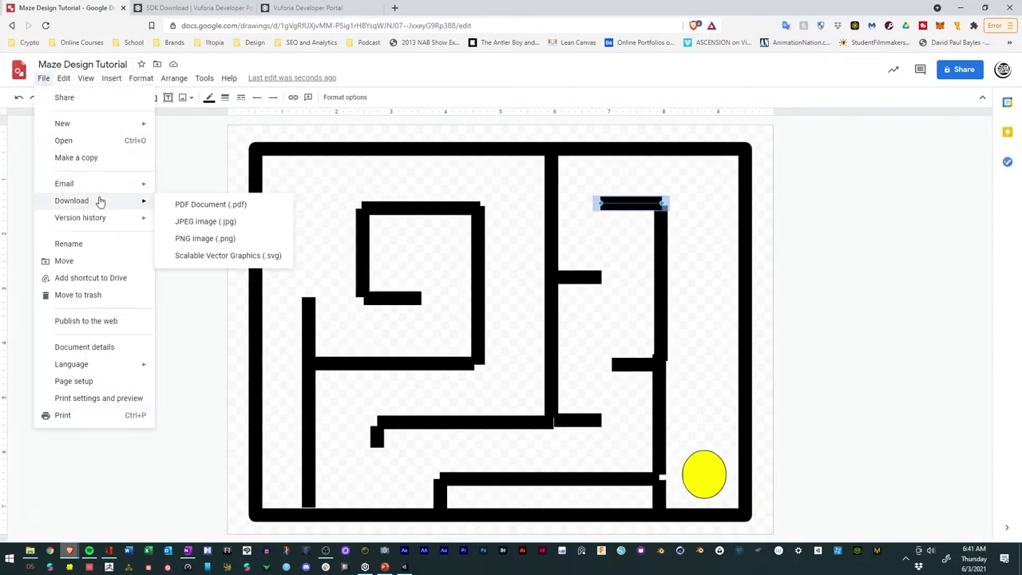
click(211, 225)
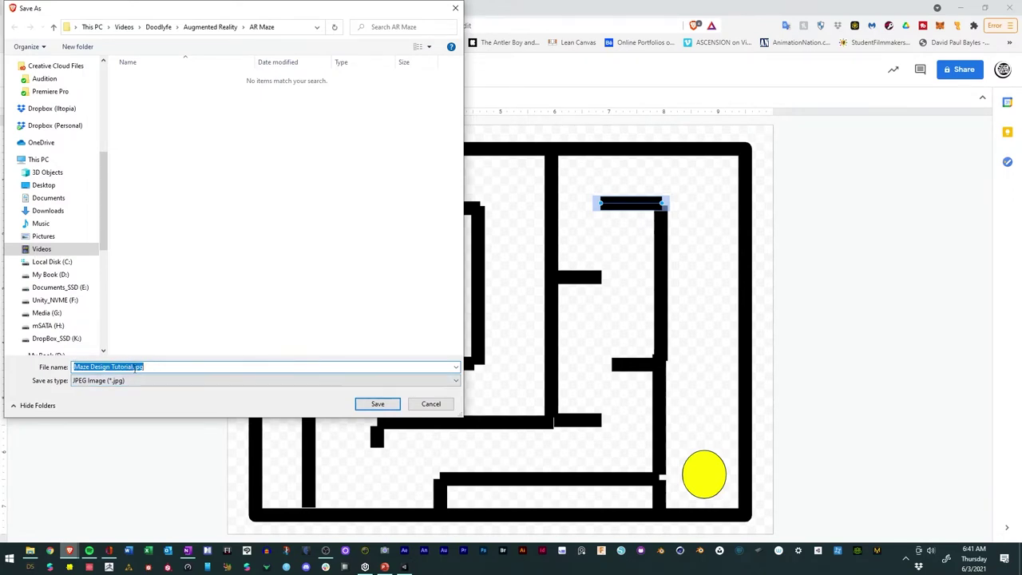
click(373, 404)
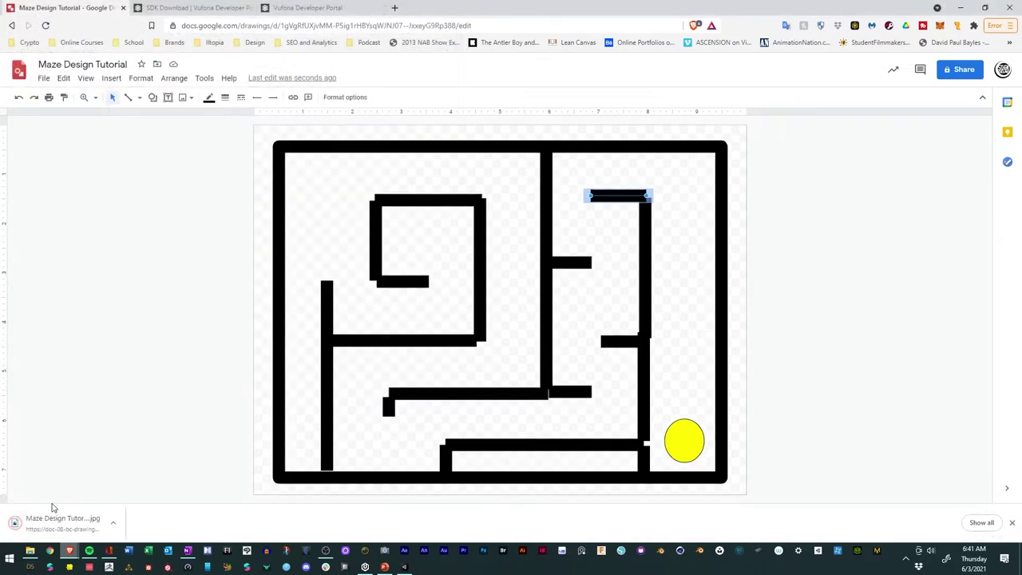
- Create a folder named Images under Assets, open it, and bring up the AR Maze Explorer window
click(404, 566)
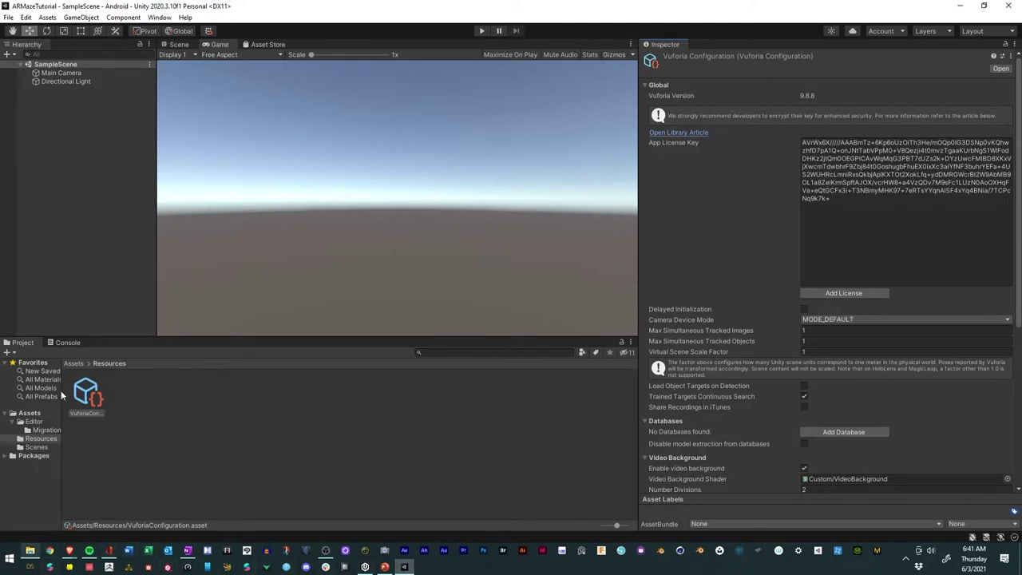
click(28, 412)
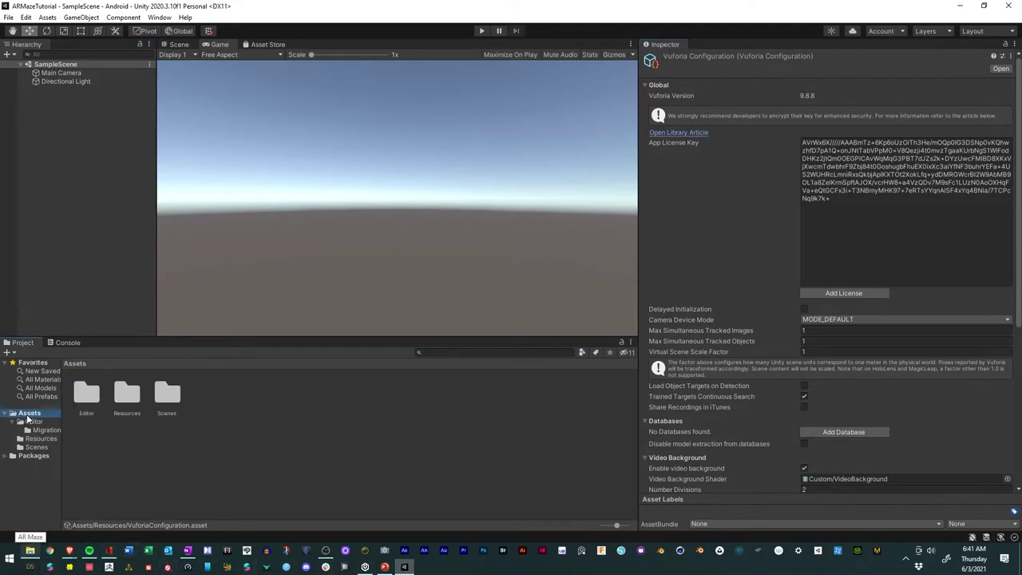
right_click(206, 455)
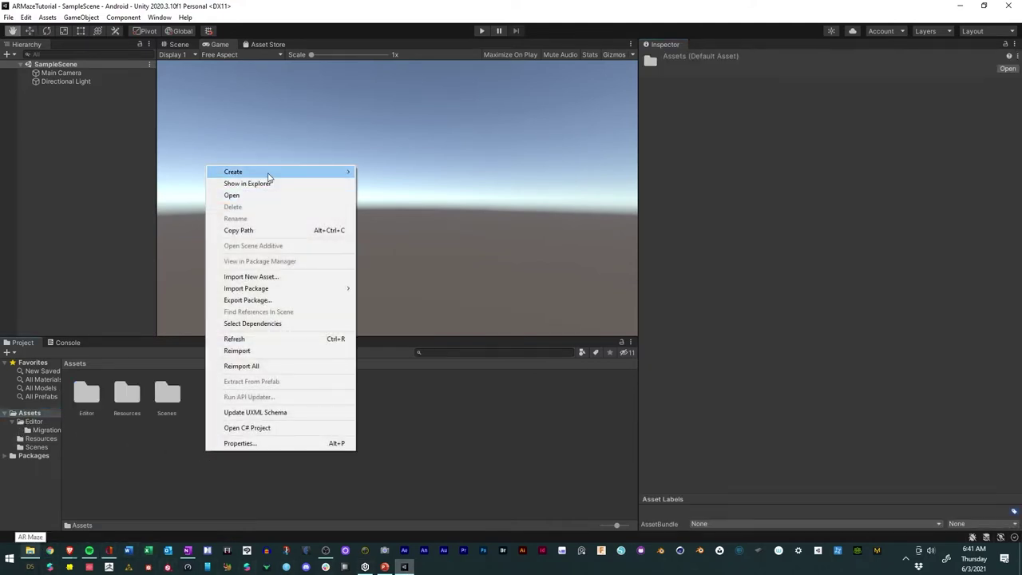
mouse_move(267, 171)
click(377, 144)
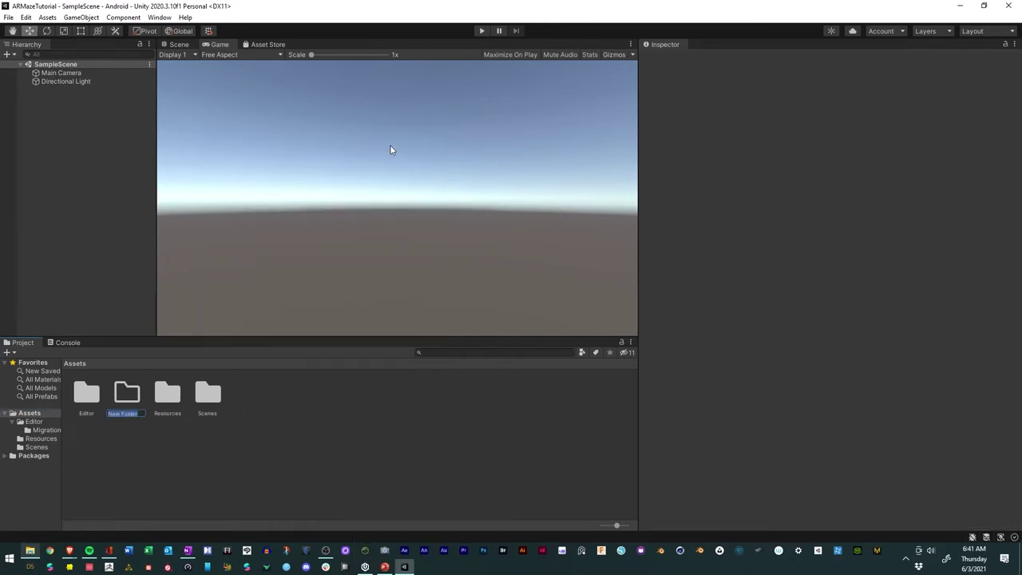
text(Images)
key(Return)
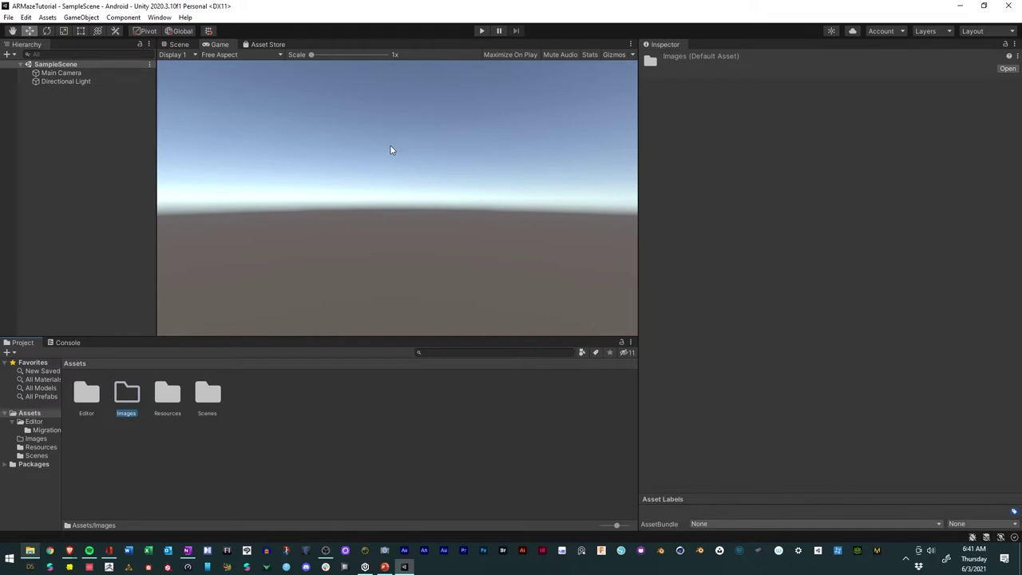
click(151, 466)
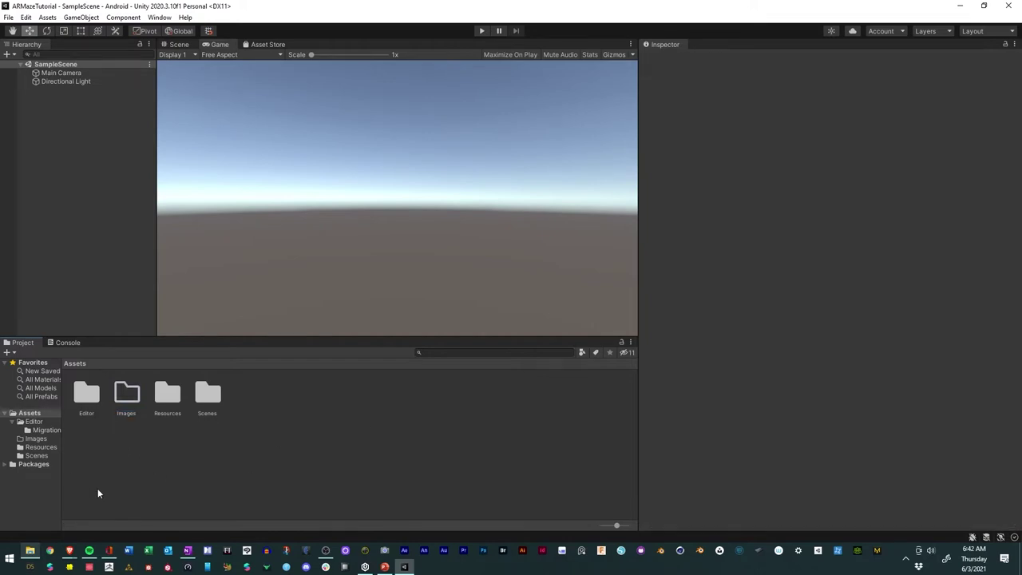
double_click(128, 391)
click(29, 550)
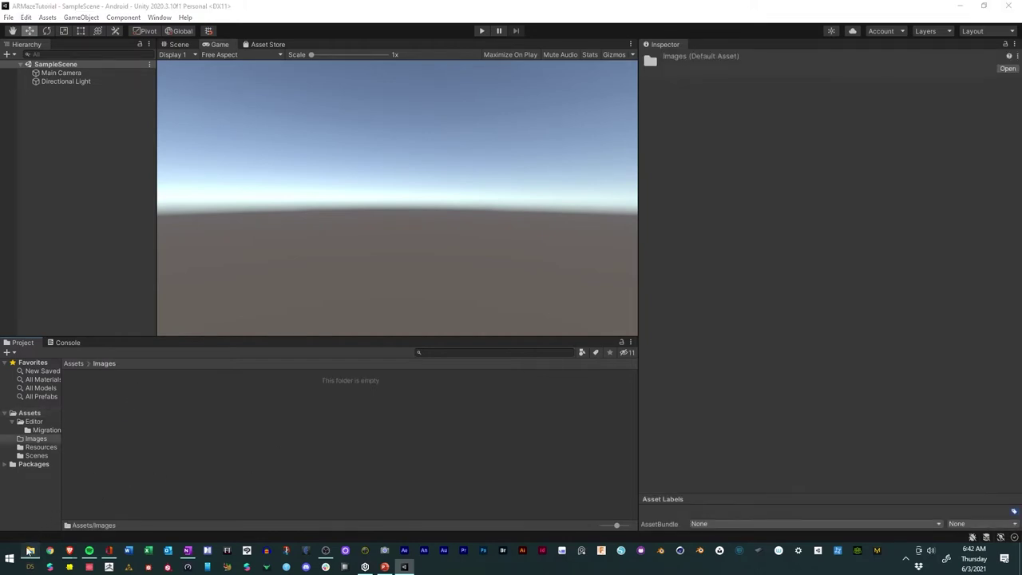
- Drag Maze Design Tutorial.jpg from the large-icon AR Maze folder into Unity's Images folder
drag(459, 11, 753, 78)
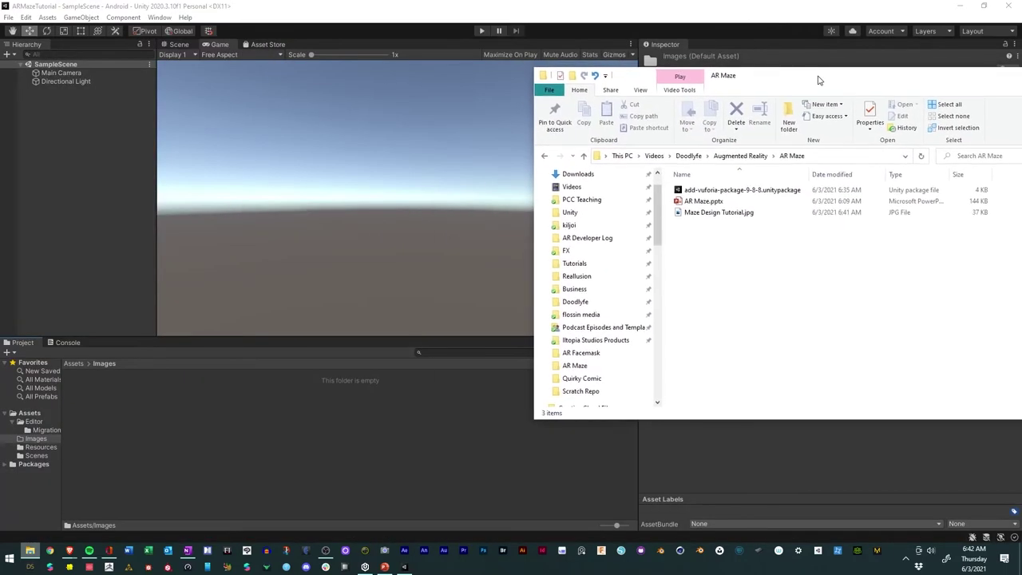
drag(817, 81, 655, 71)
click(926, 402)
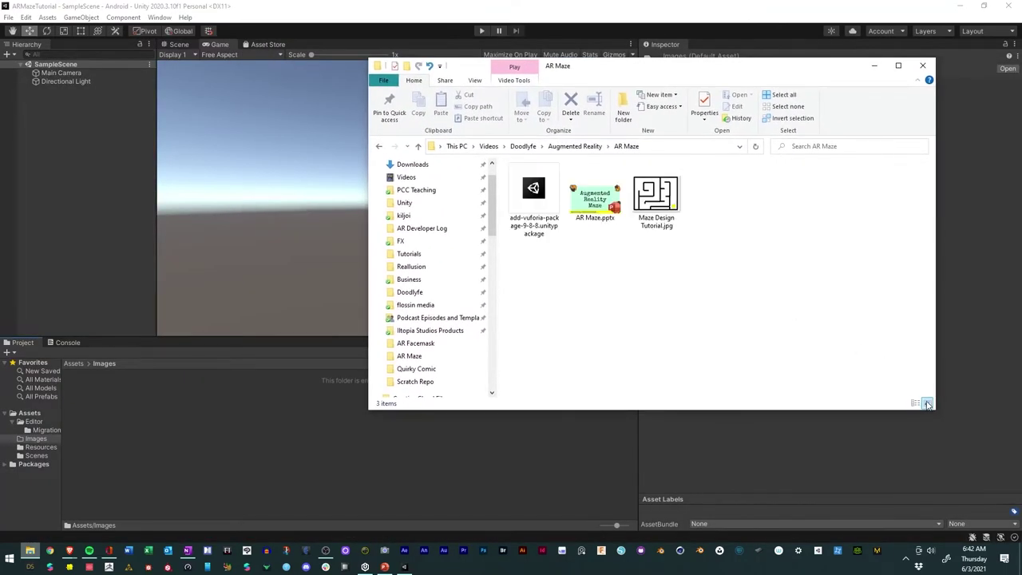
drag(726, 75, 868, 83)
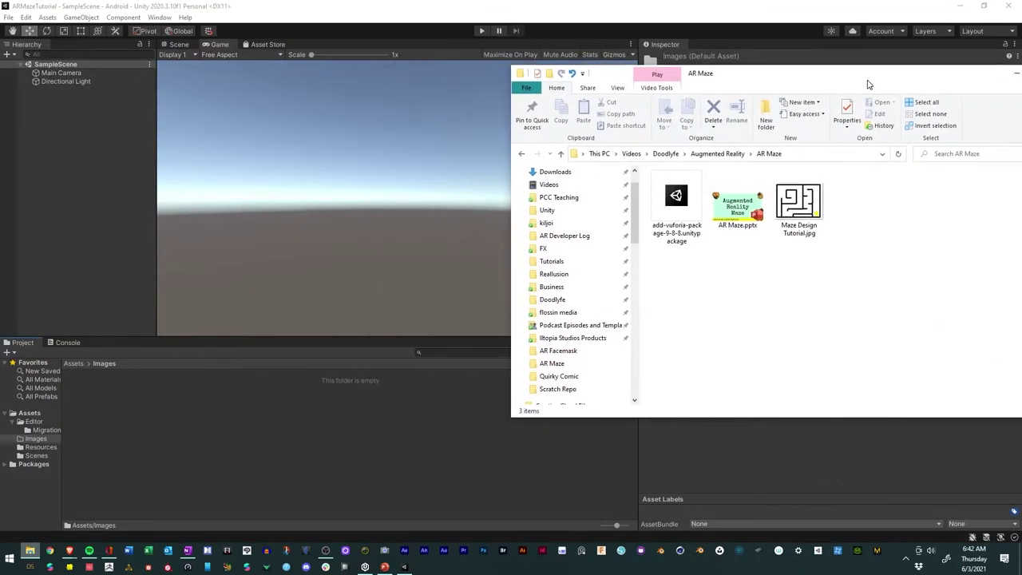
click(801, 214)
drag(801, 214, 210, 440)
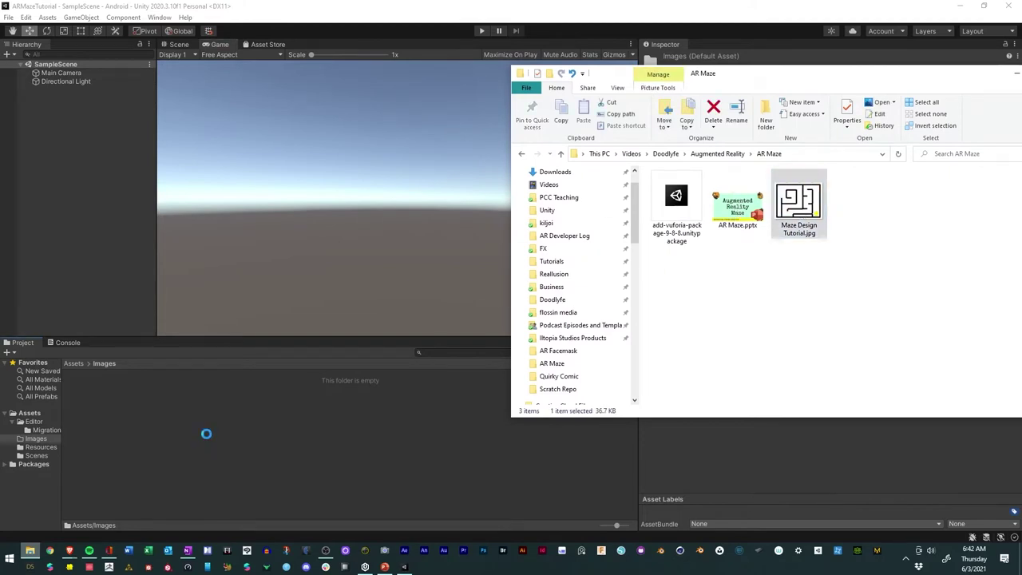
click(181, 392)
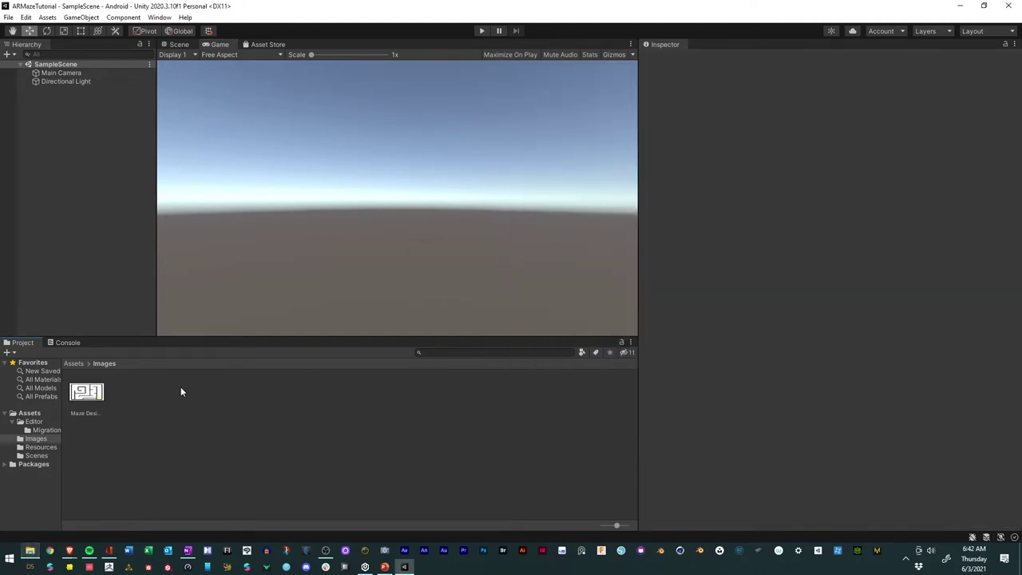
- Set the Maze Design texture type to Sprite (2D and UI), apply it, and deselect it
click(97, 411)
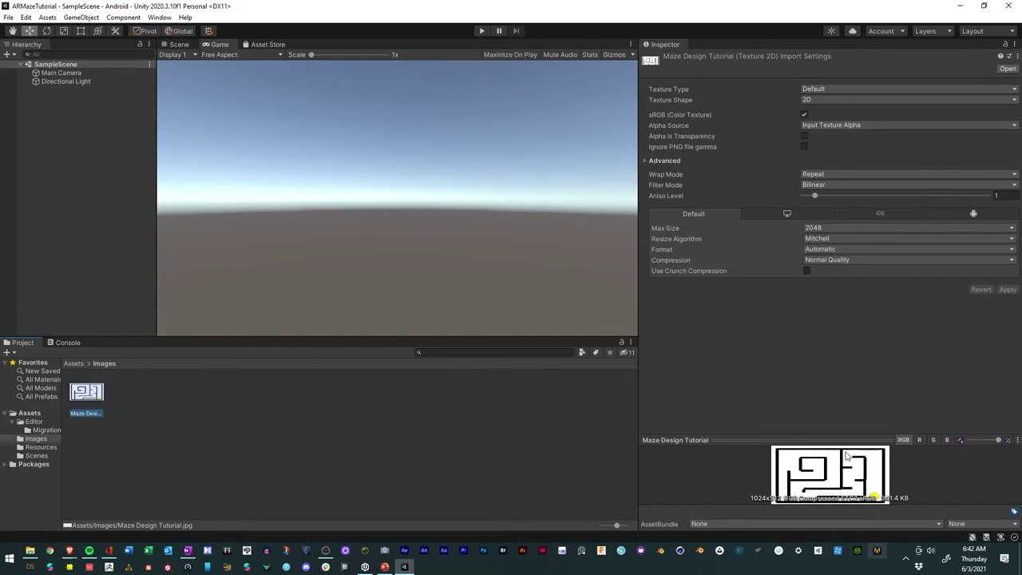
click(815, 90)
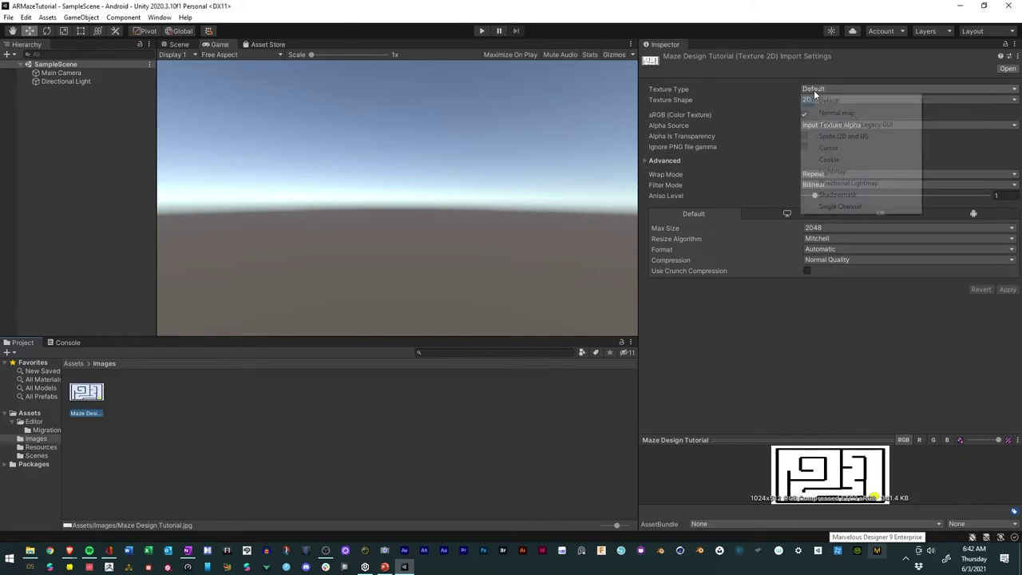
click(823, 136)
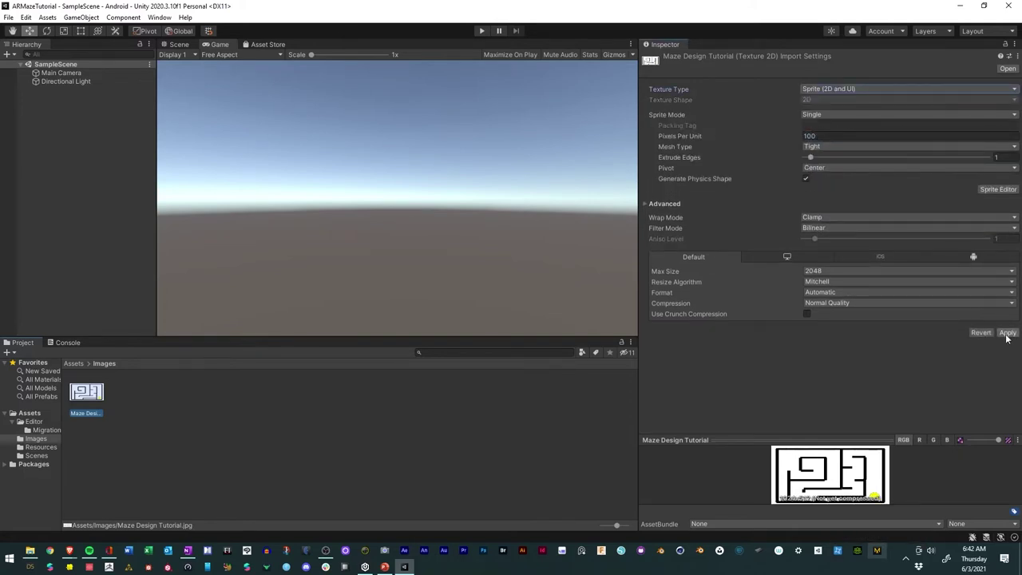
click(1007, 333)
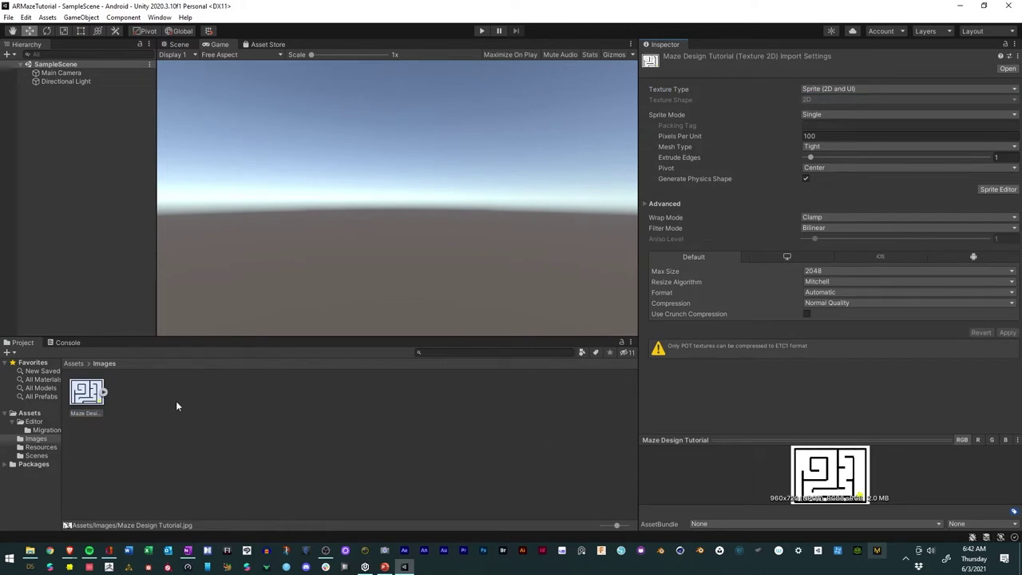
click(87, 137)
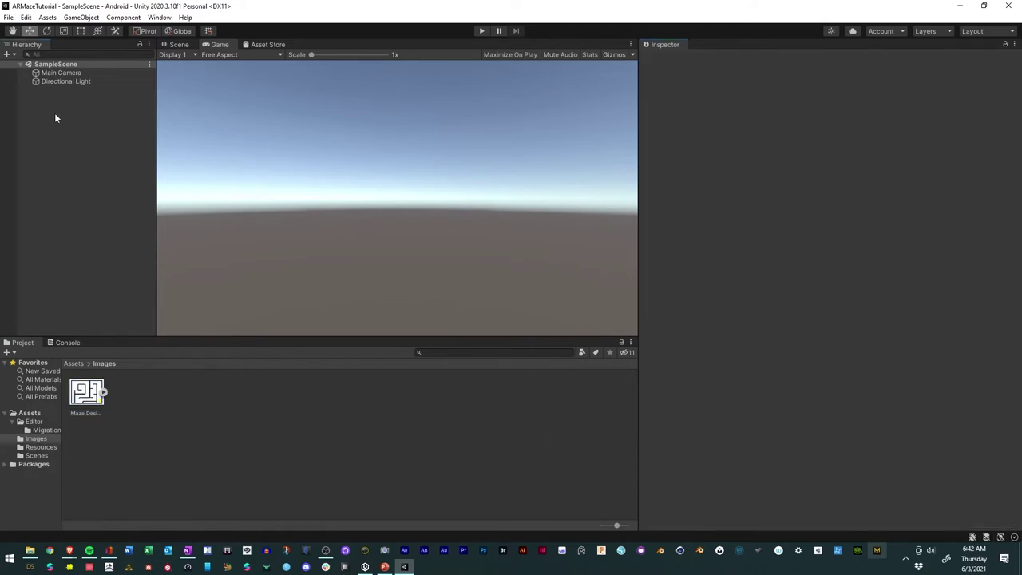
- In the Scenes folder, create a scene named ARMazeProject, open it, and clear the selection
click(40, 456)
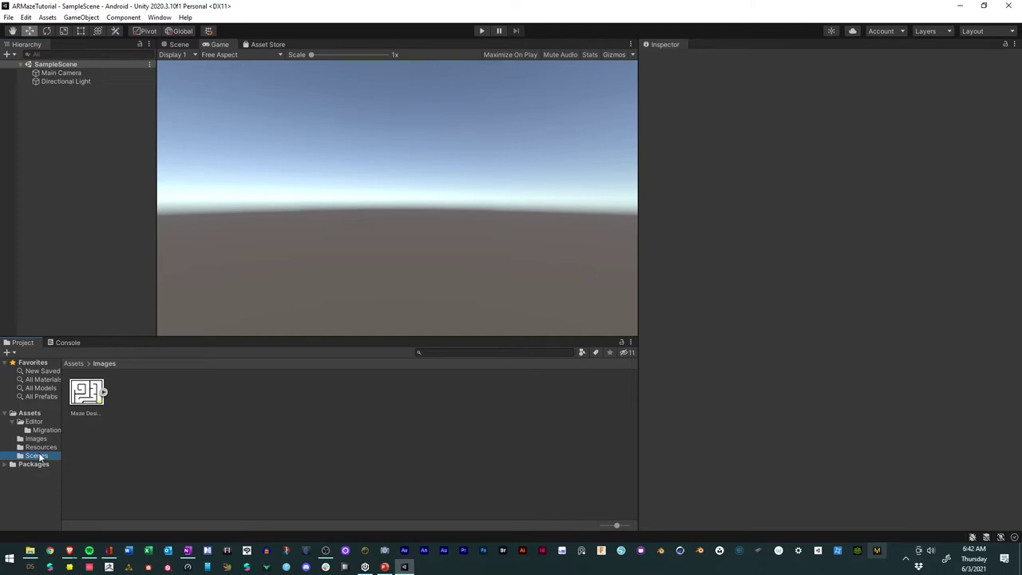
right_click(132, 399)
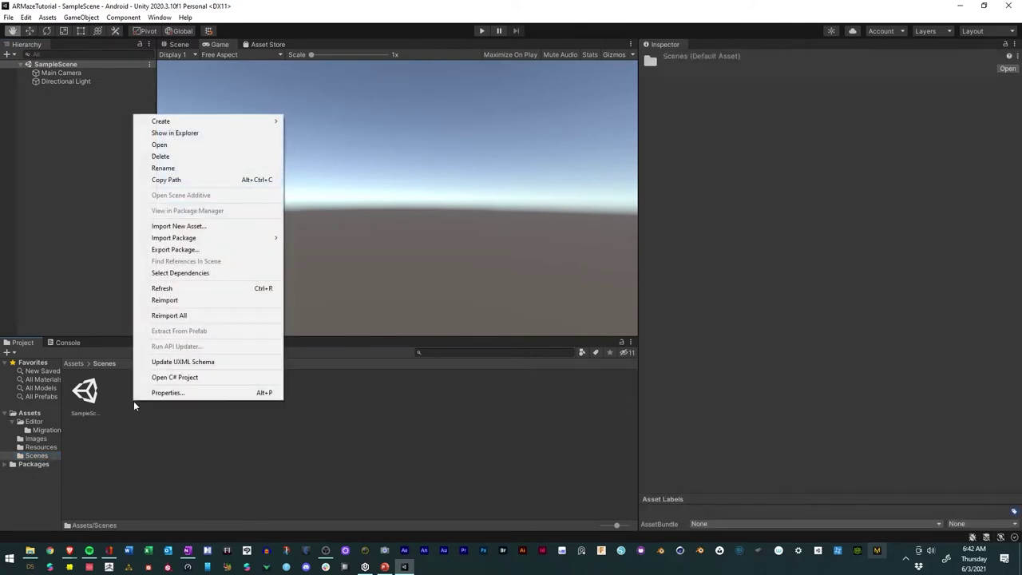
mouse_move(195, 122)
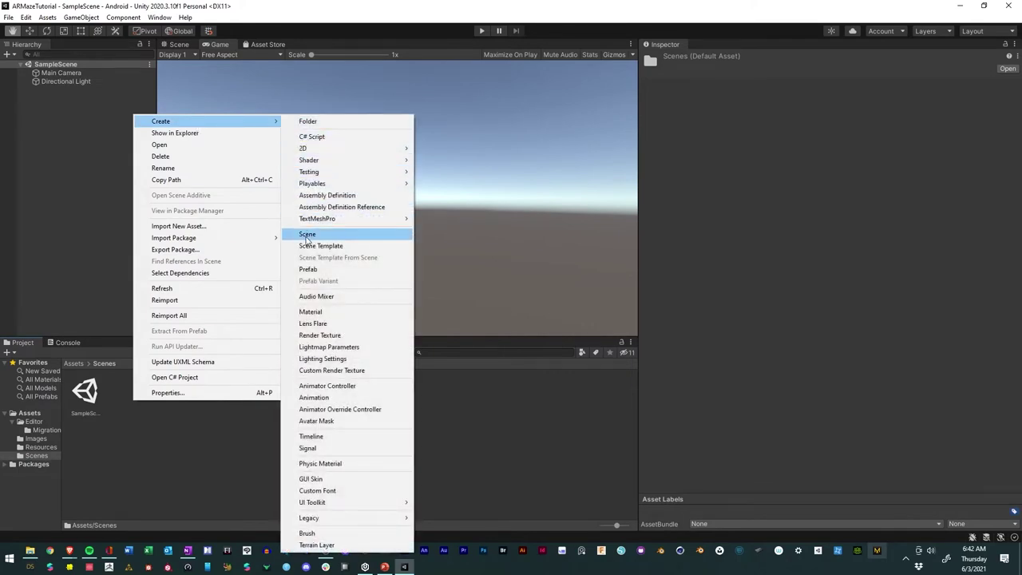
click(307, 234)
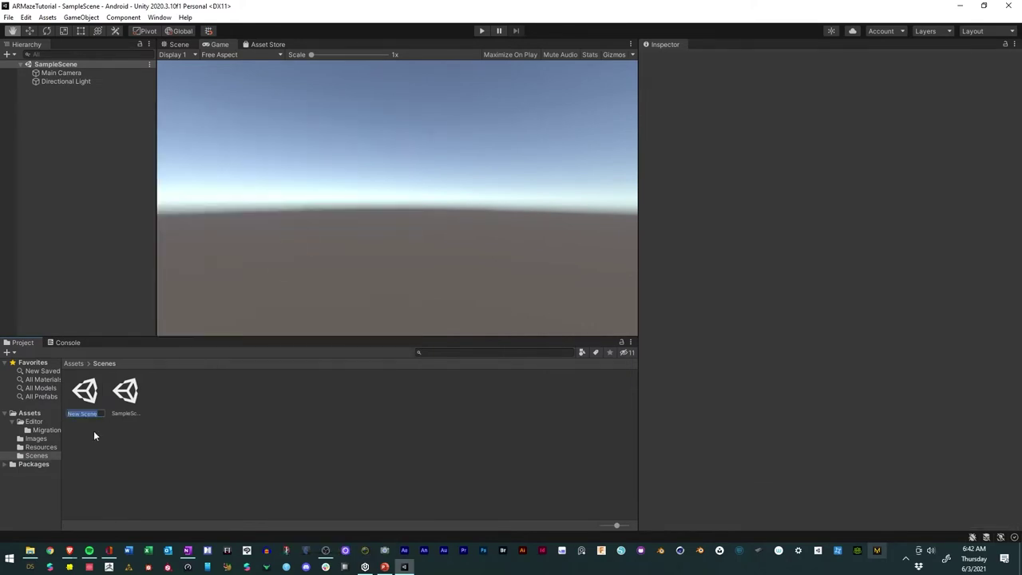
text(MazeProject)
key(Return)
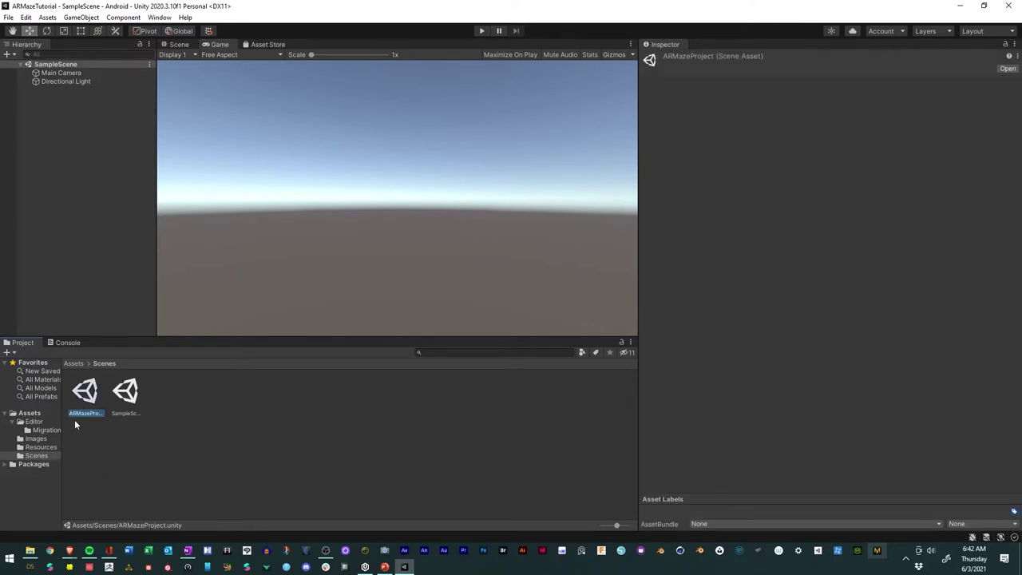
double_click(85, 393)
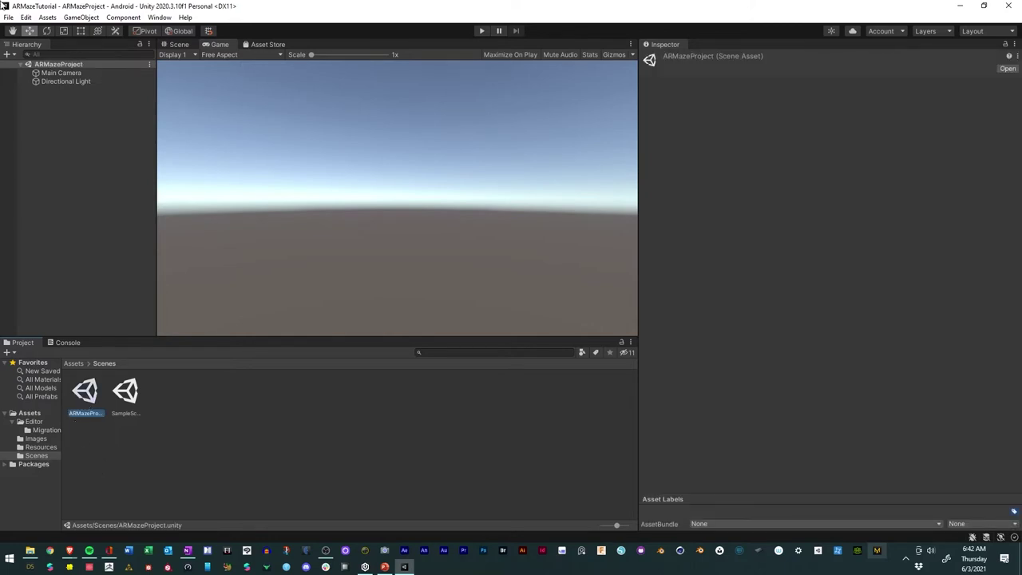
click(64, 236)
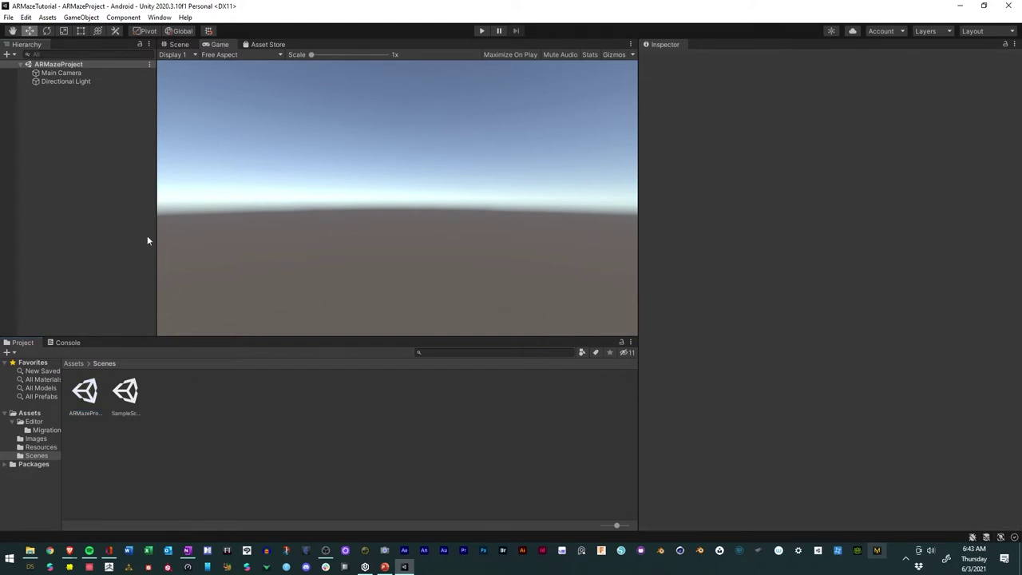
- Widen the Game view and add a Vuforia AR Camera to the scene
drag(636, 212, 762, 233)
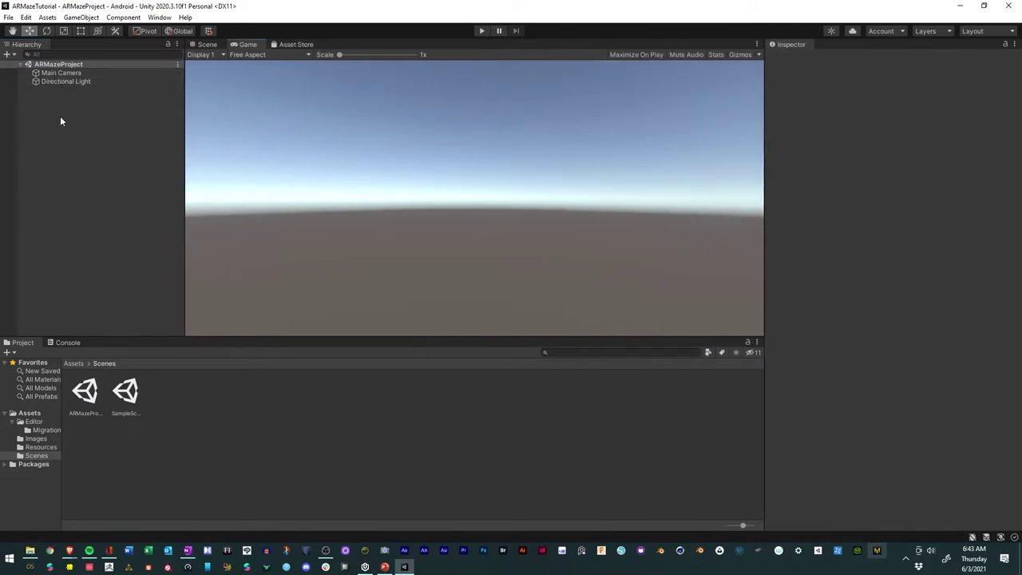
right_click(68, 149)
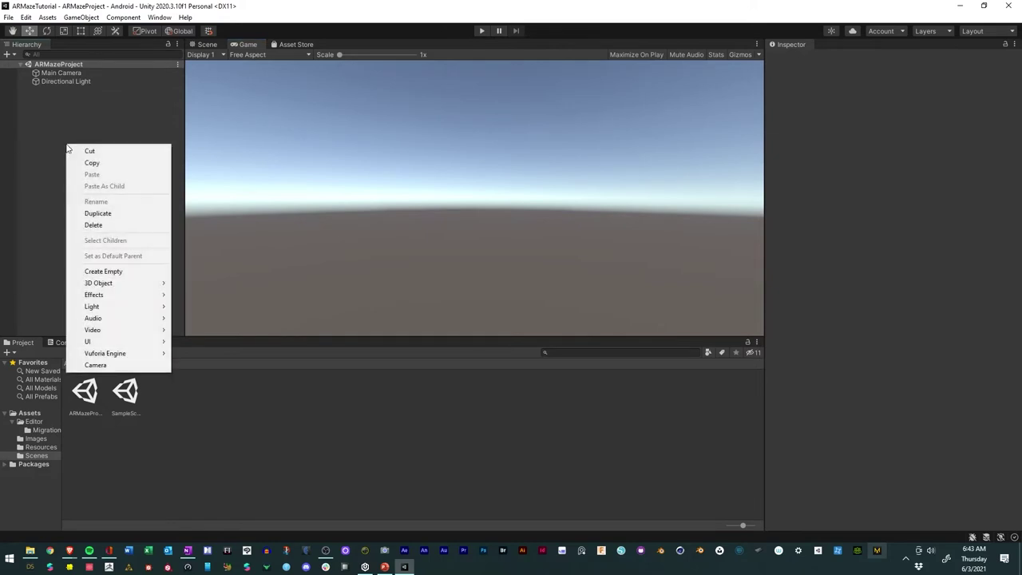
click(48, 73)
click(54, 141)
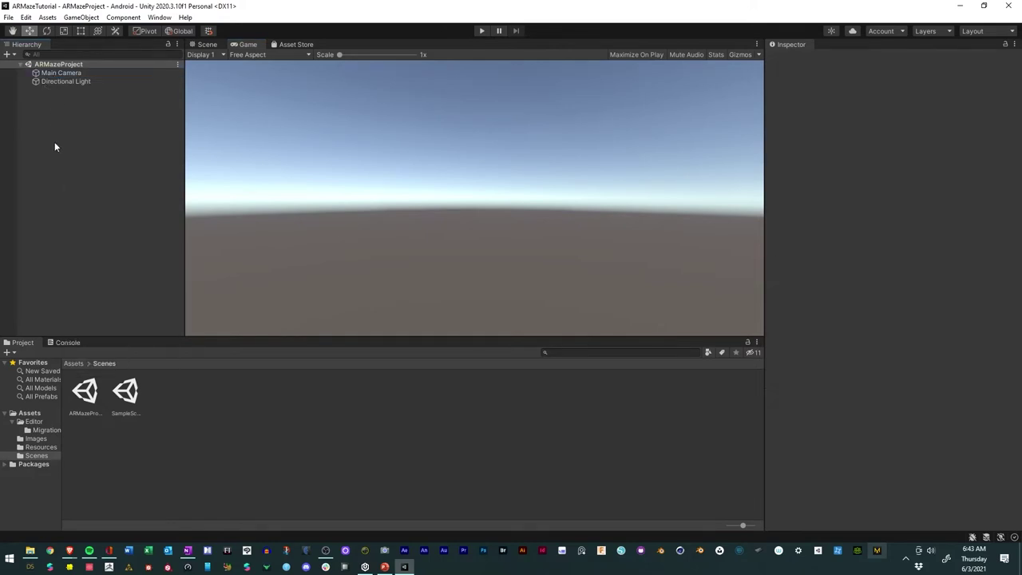
right_click(55, 147)
mouse_move(142, 352)
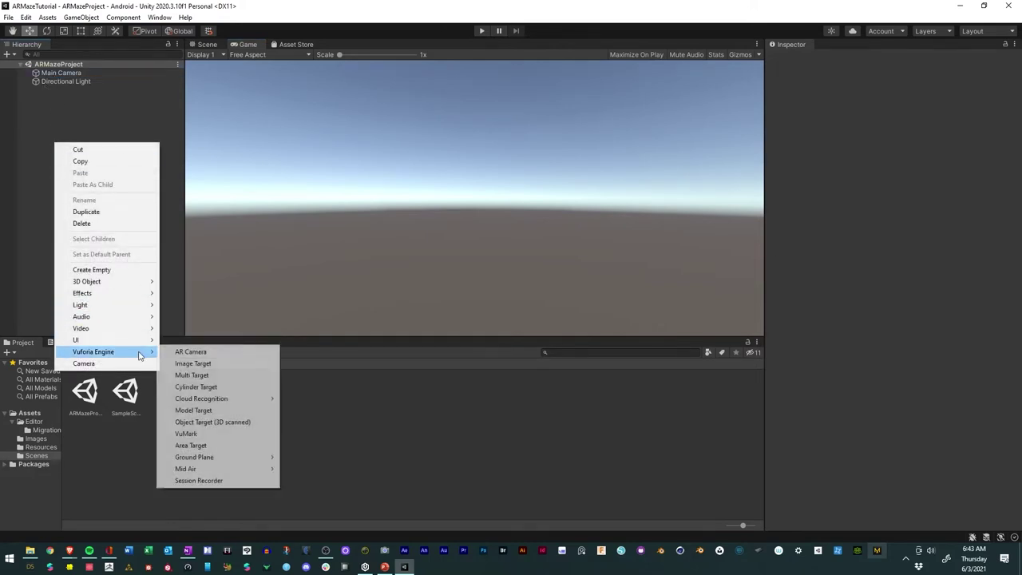
click(193, 352)
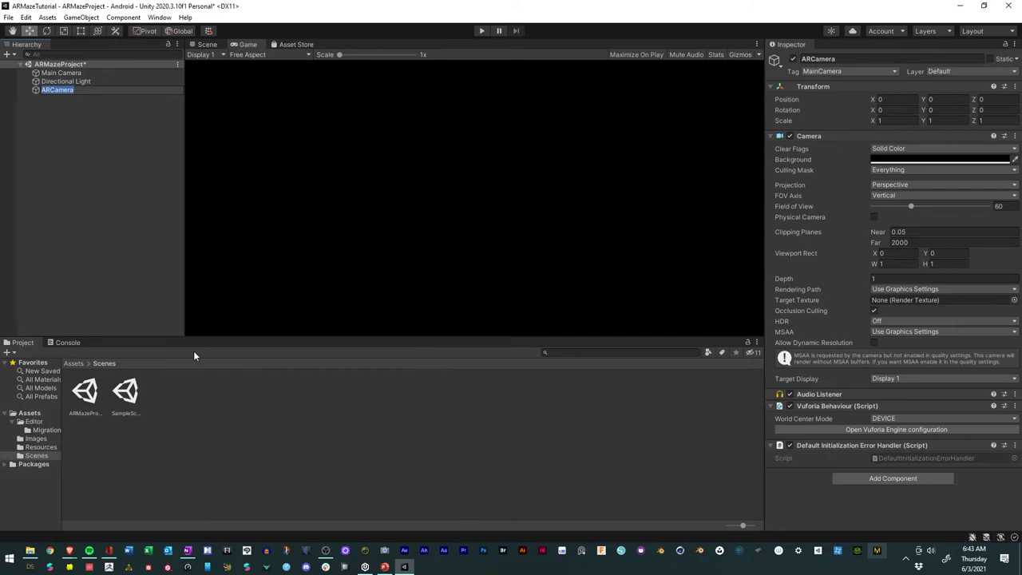
- Delete the default Main Camera, switch to the Scene view, and select ARCamera
click(56, 156)
click(63, 74)
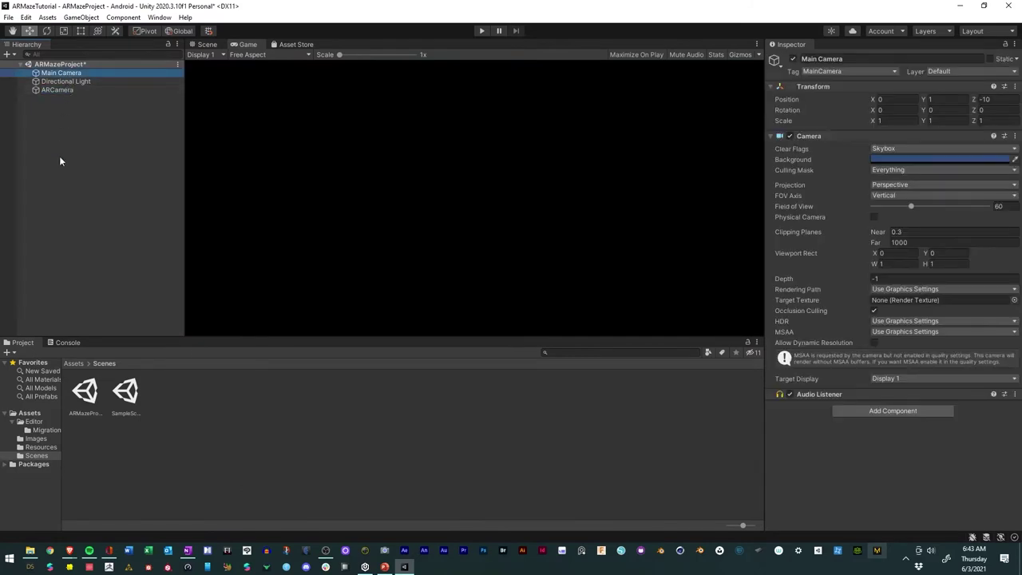
key(Delete)
click(206, 45)
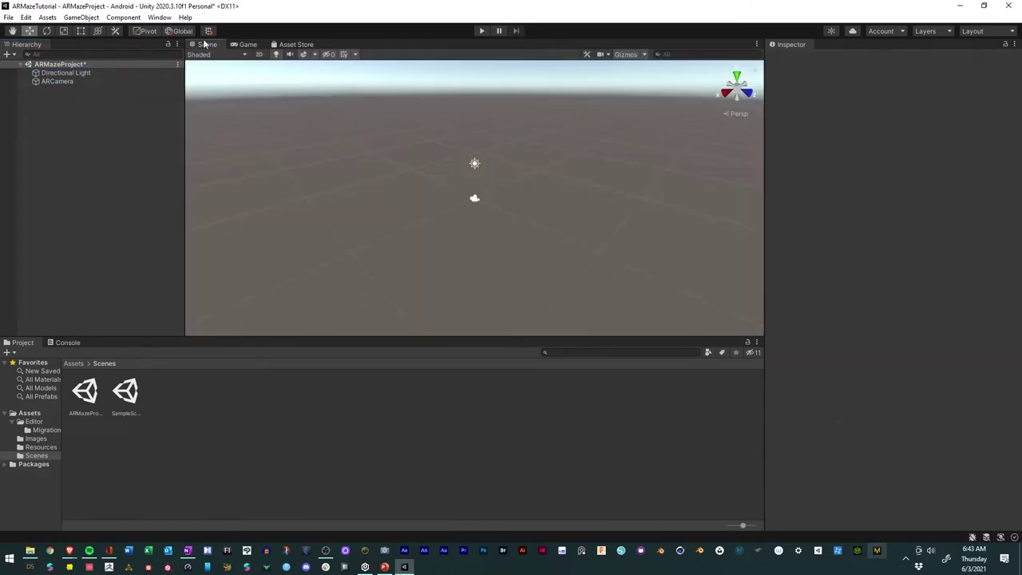
click(53, 83)
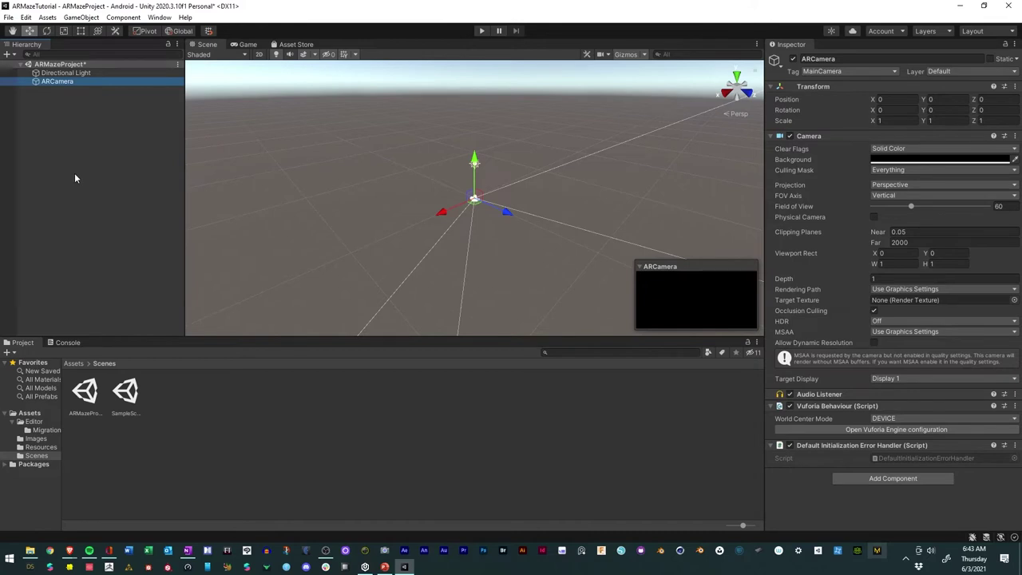
- Add a Vuforia Image Target to the scene and name it ARMaze
click(87, 151)
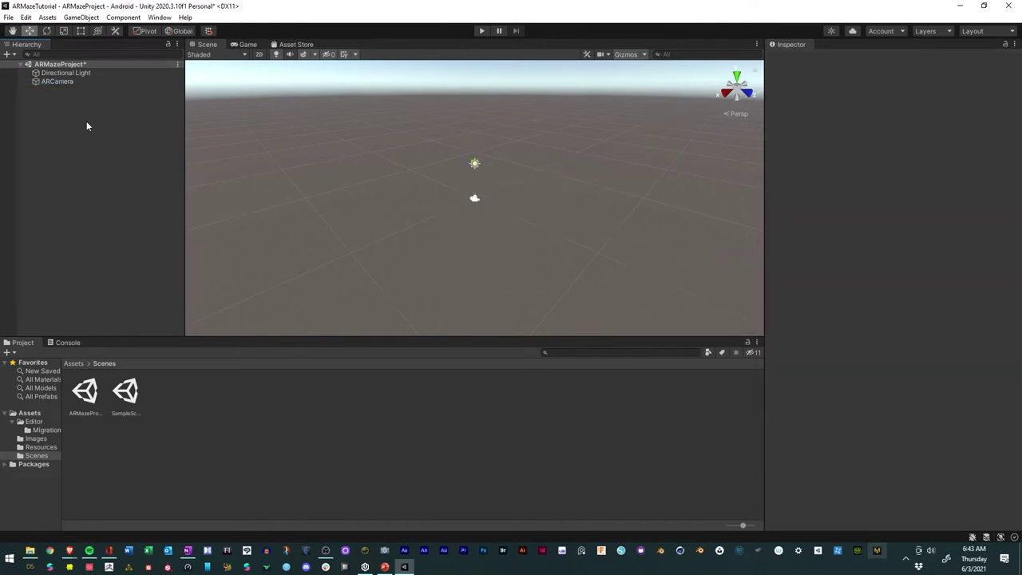
right_click(87, 121)
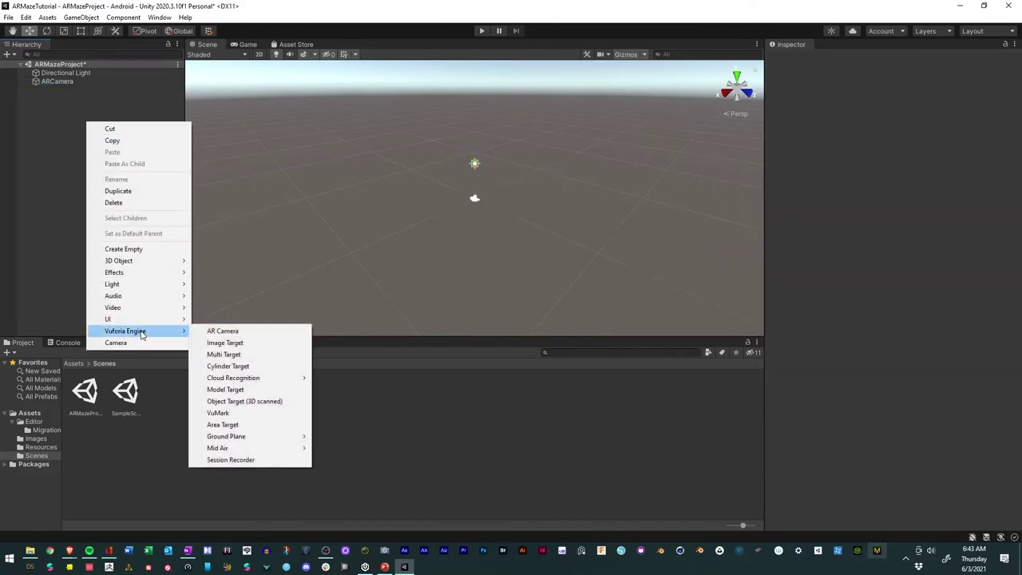
click(236, 345)
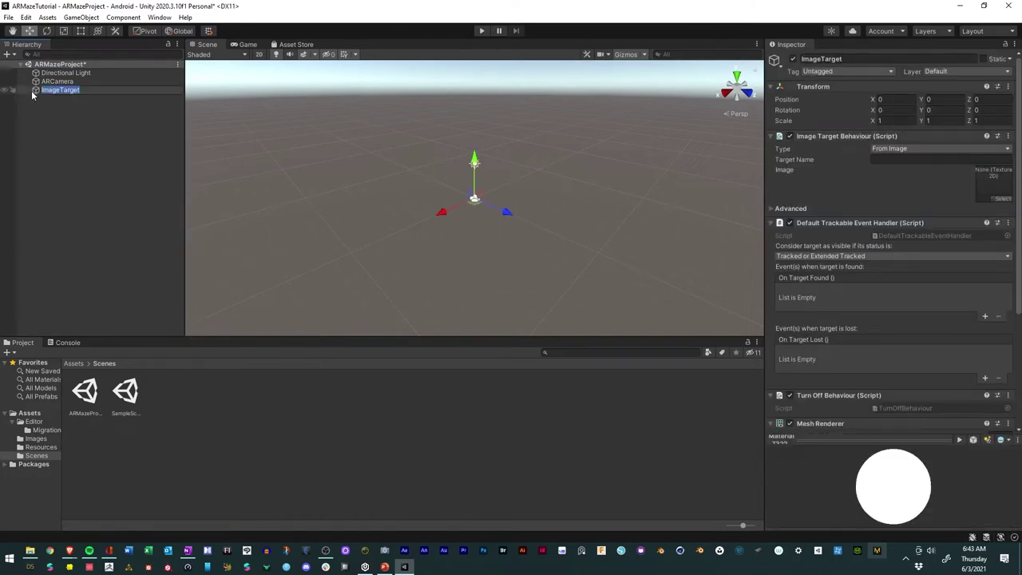
text(Maze)
key(Home)
text(AR)
click(32, 92)
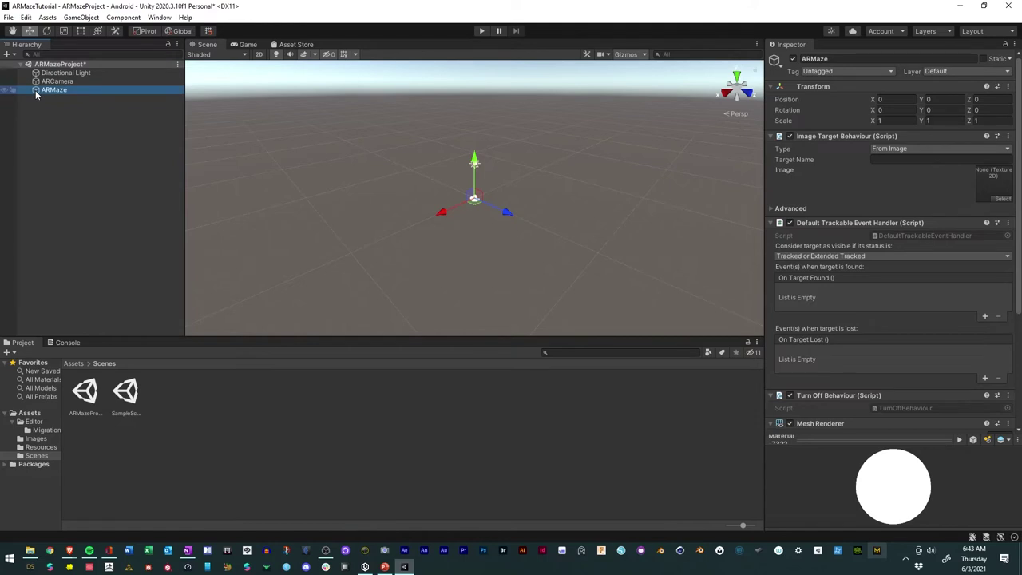
- Frame ARMaze and orbit the Scene view until its white plane faces the viewer
double_click(36, 90)
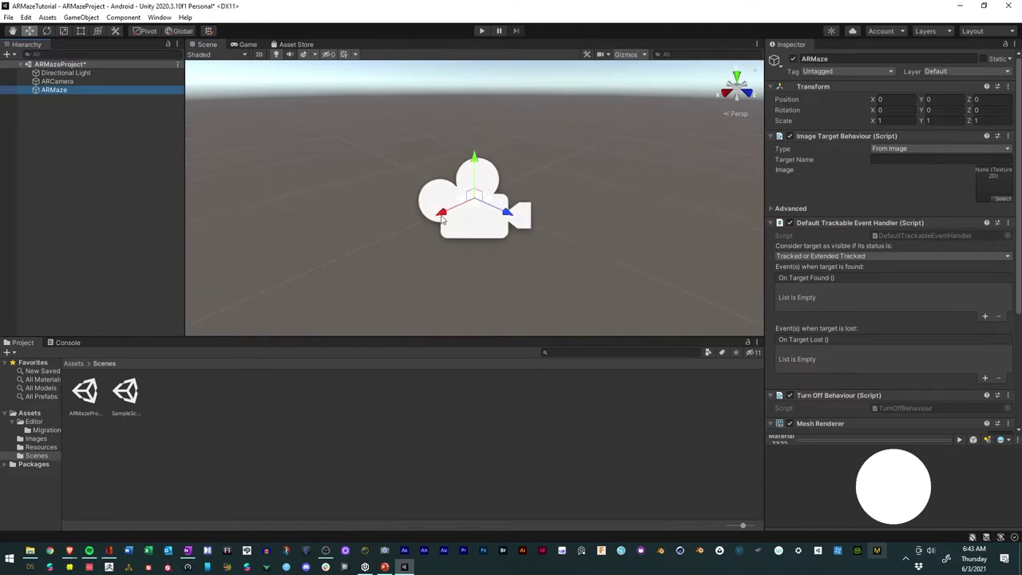
scroll(440, 154, up, 2)
scroll(442, 158, down, 5)
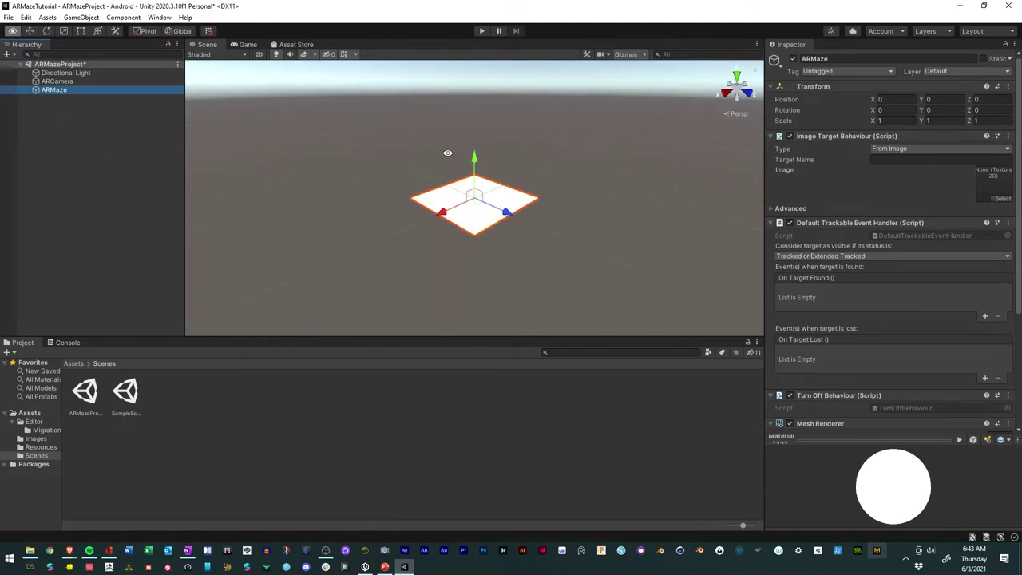
alt+drag(448, 153, 708, 231)
scroll(708, 231, up, 2)
alt+drag(532, 247, 543, 274)
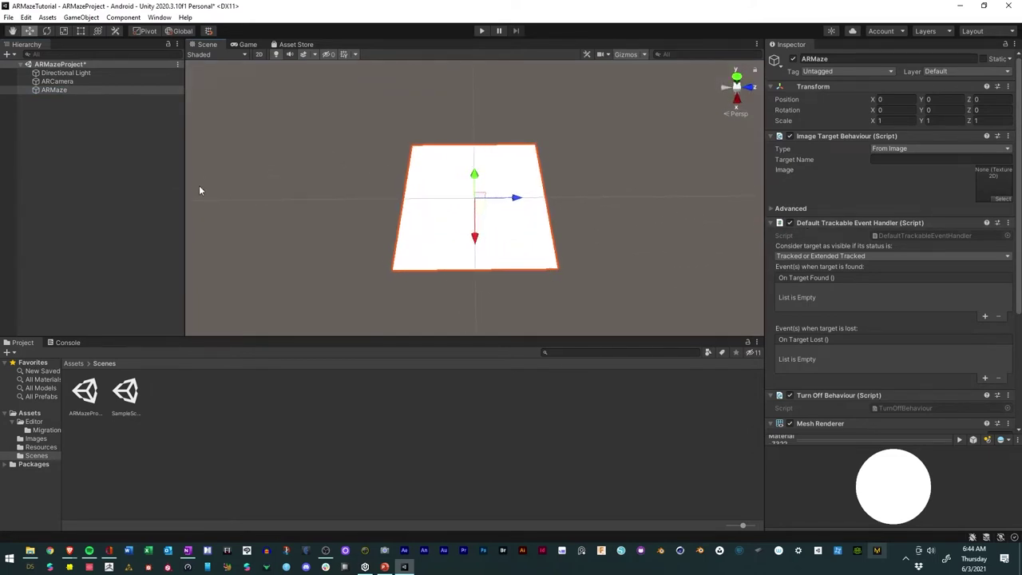
alt+drag(374, 135, 396, 168)
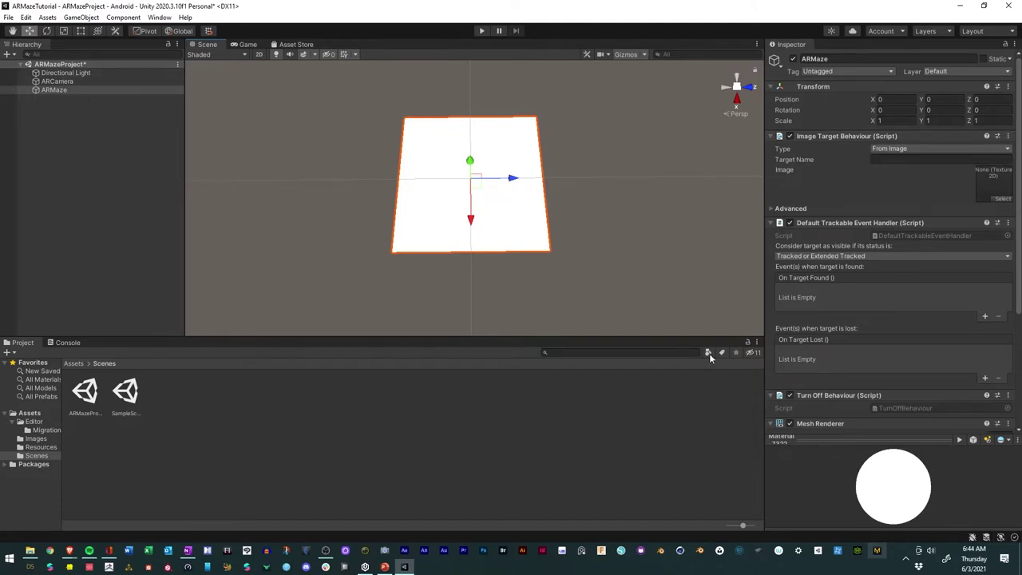
- Assign the Maze Design texture as ARMaze's target image and view the maze from above
click(1003, 198)
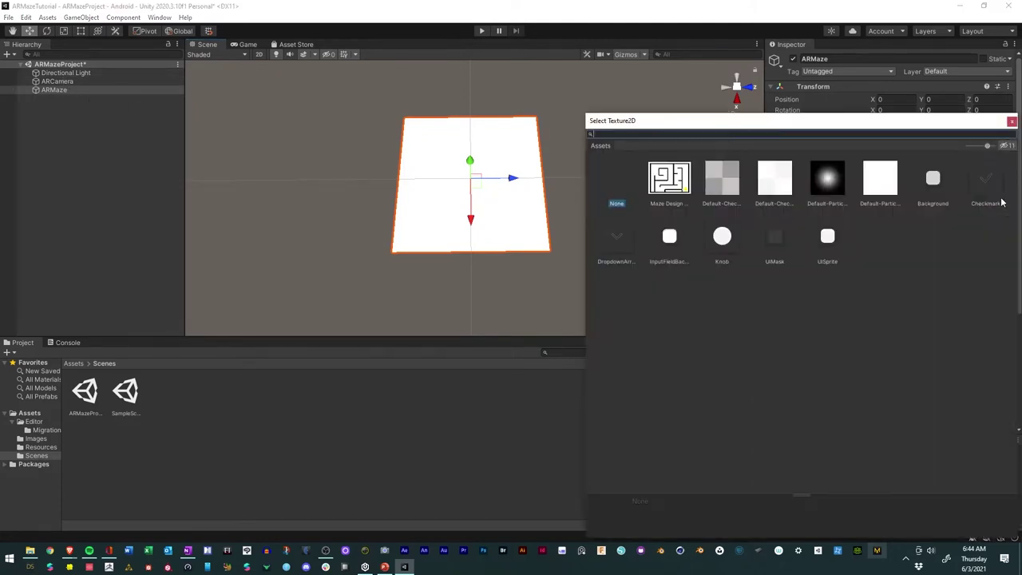
double_click(658, 187)
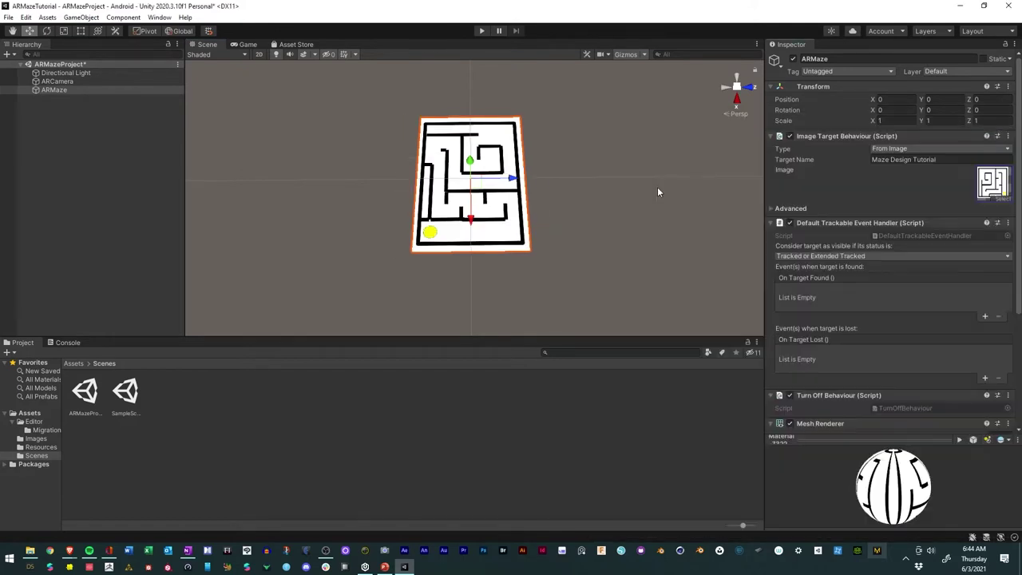
alt+drag(386, 263, 657, 303)
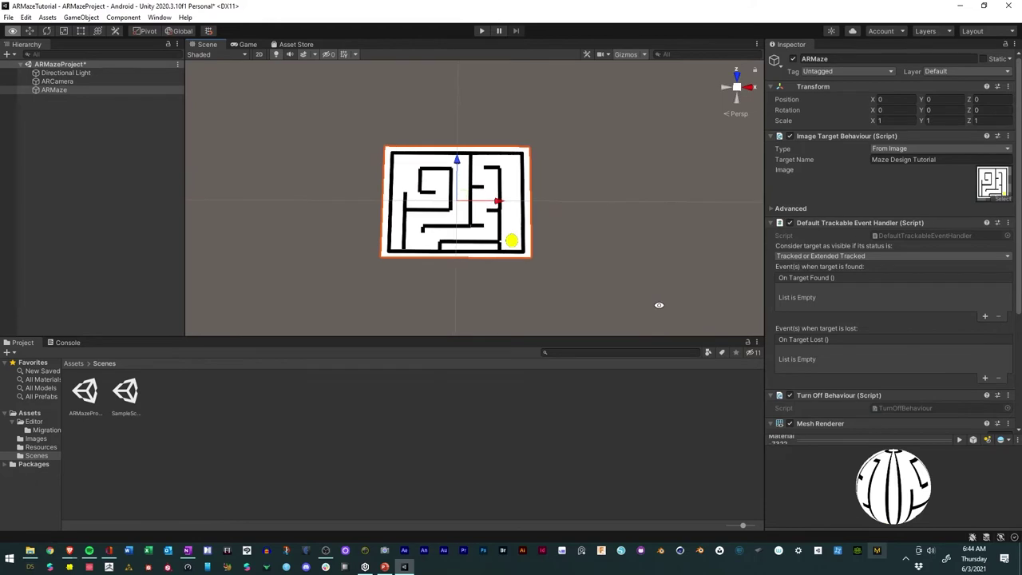
scroll(876, 200, down, 3)
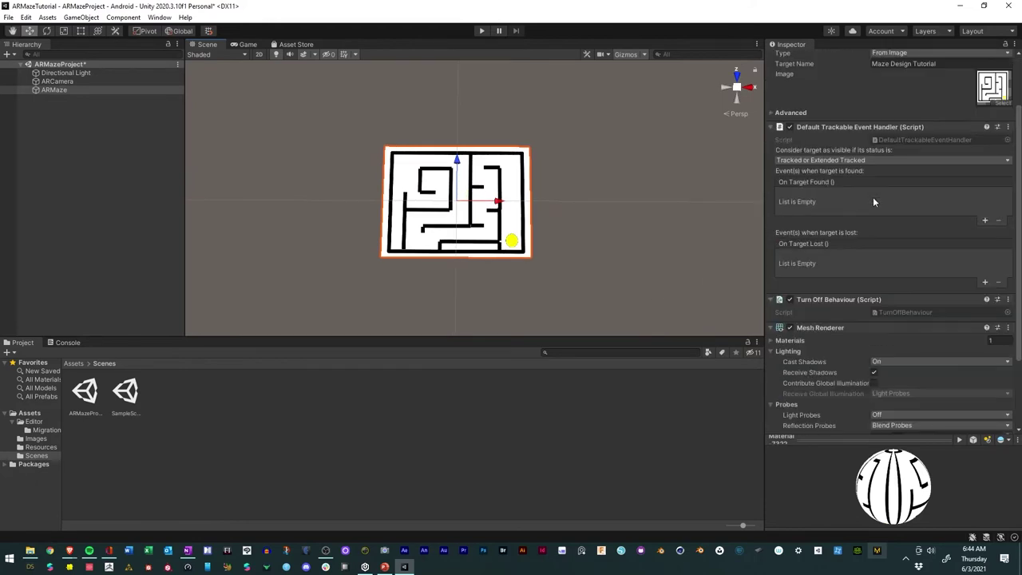
scroll(873, 196, down, 3)
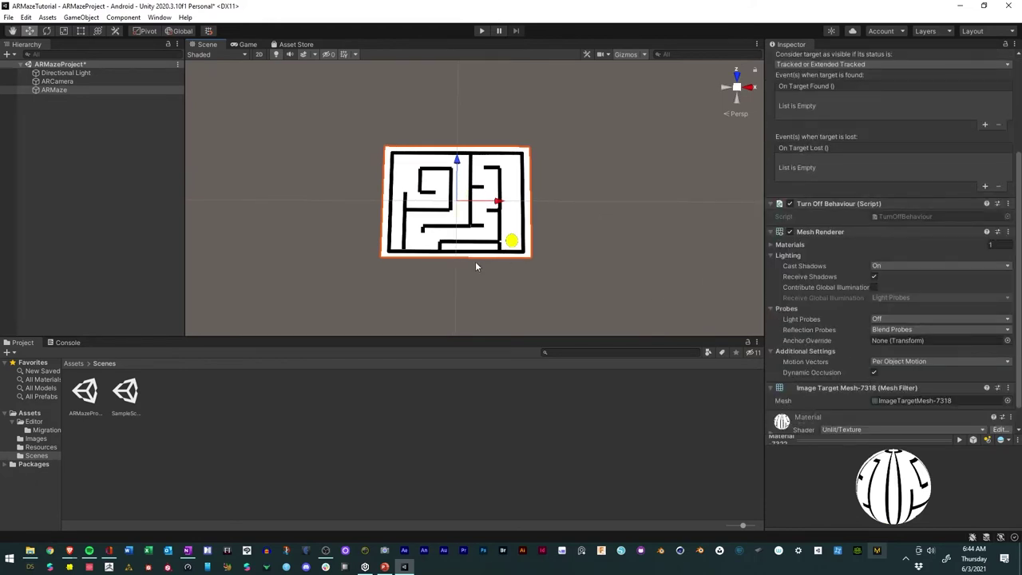
mouse_move(471, 264)
alt+mouse_down()
mouse_move(455, 130)
mouse_move(458, 173)
mouse_move(489, 249)
mouse_move(481, 260)
alt+mouse_up()
alt+drag(472, 263, 472, 268)
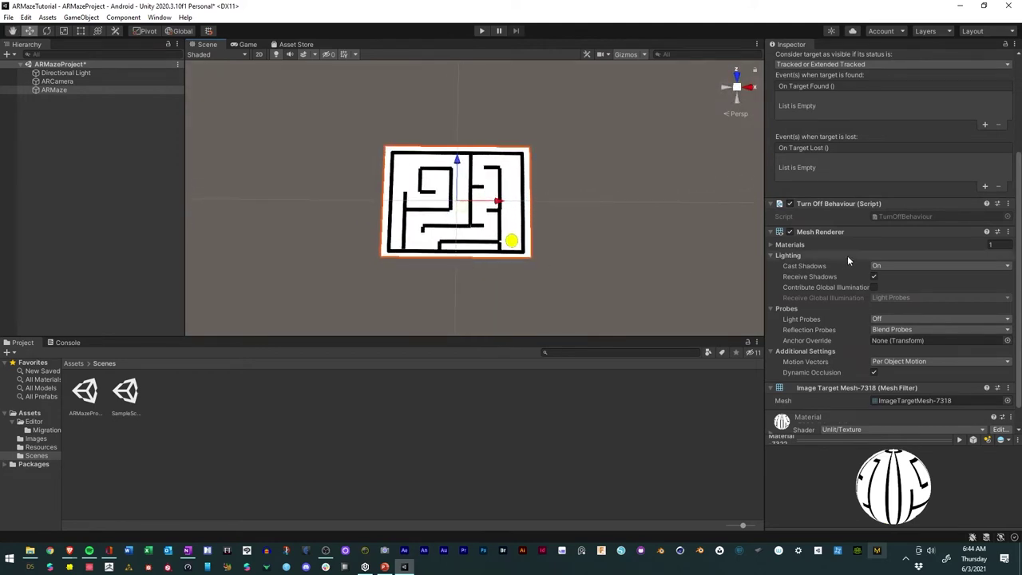
scroll(848, 255, up, 6)
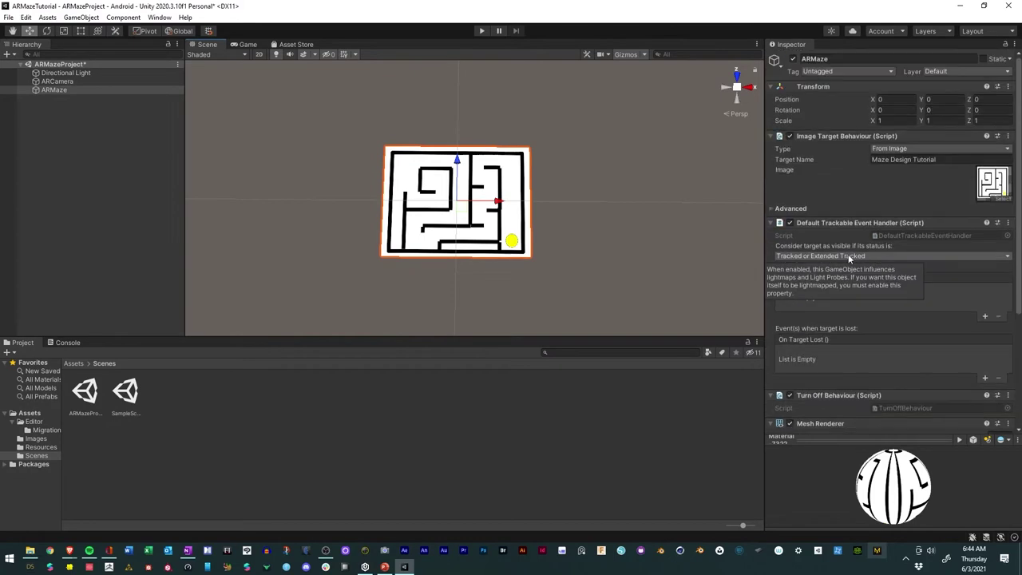
- Deselect ARMaze and save the ARMazeProject scene via File > Save
click(100, 121)
click(10, 17)
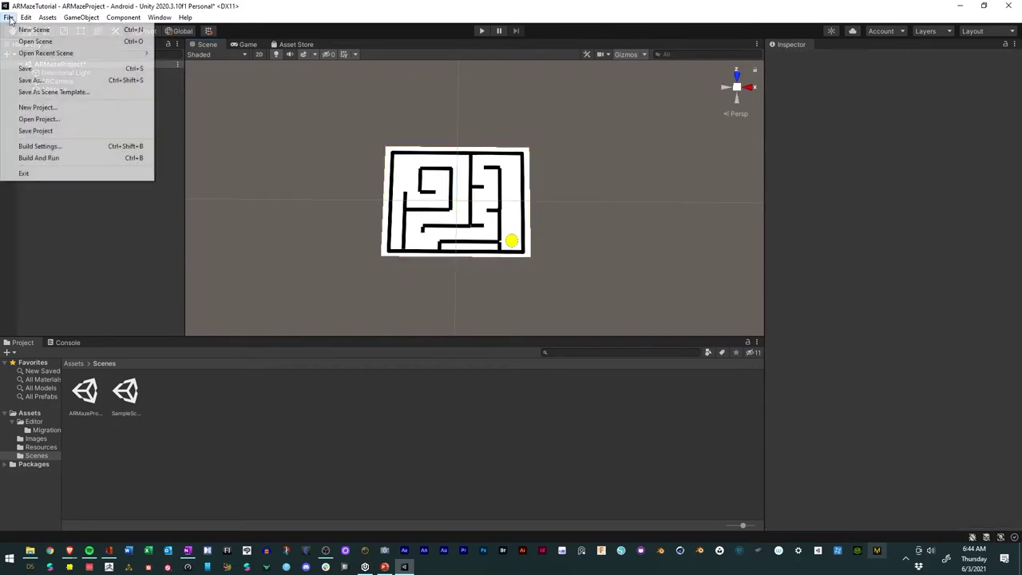
click(32, 69)
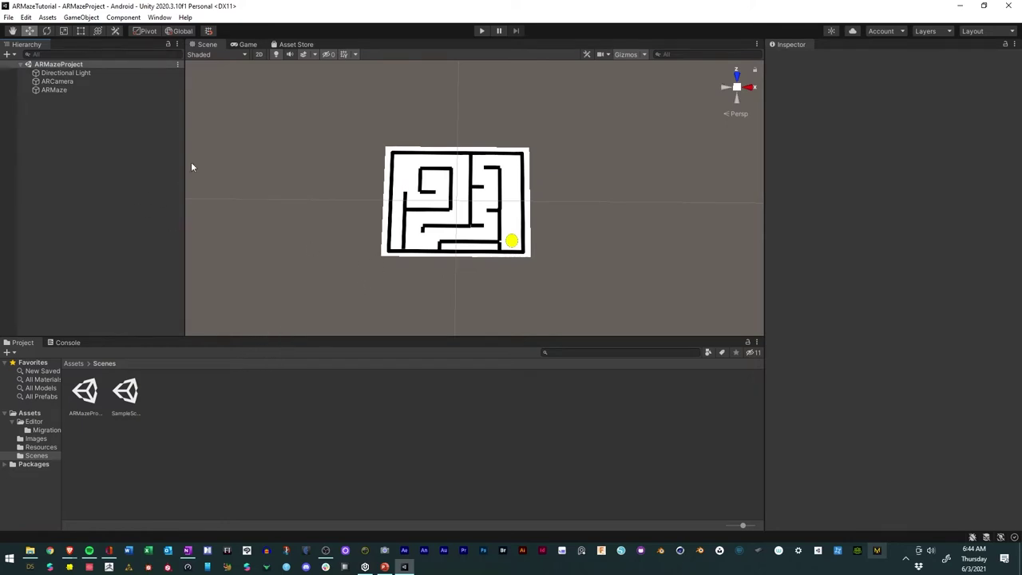
- Add a Cube to the scene and frame it in the view
right_click(64, 111)
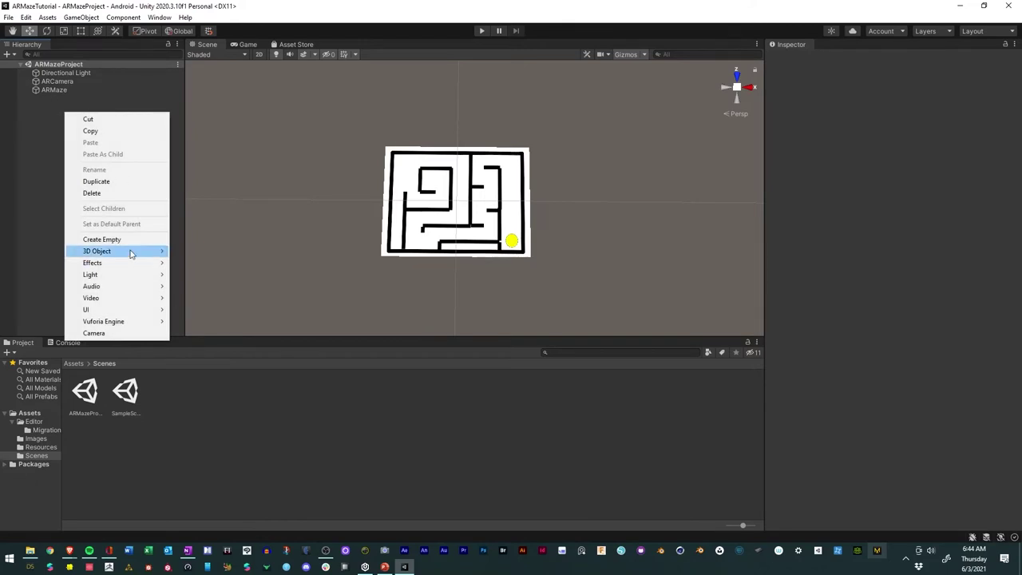
mouse_move(131, 253)
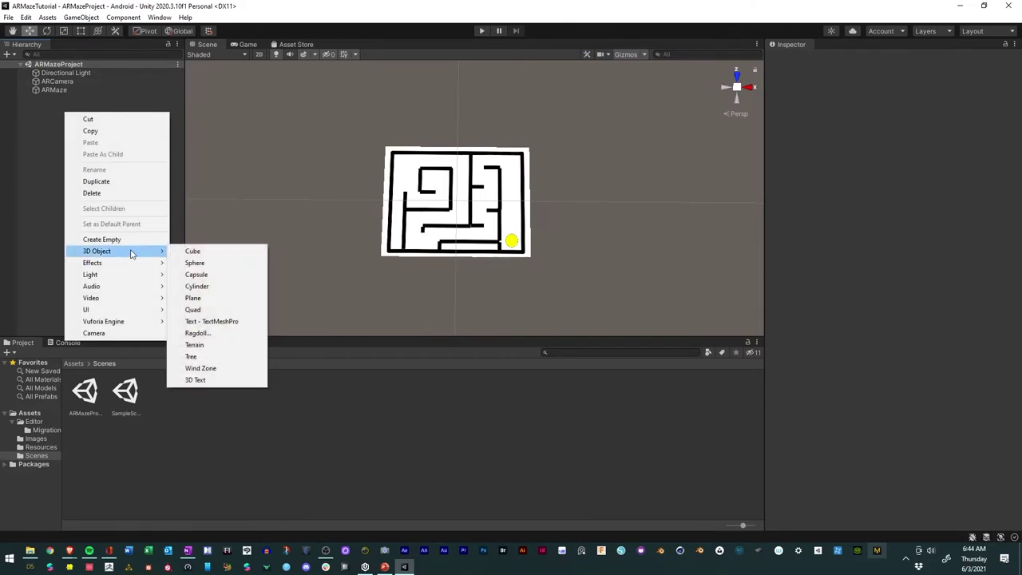
click(227, 250)
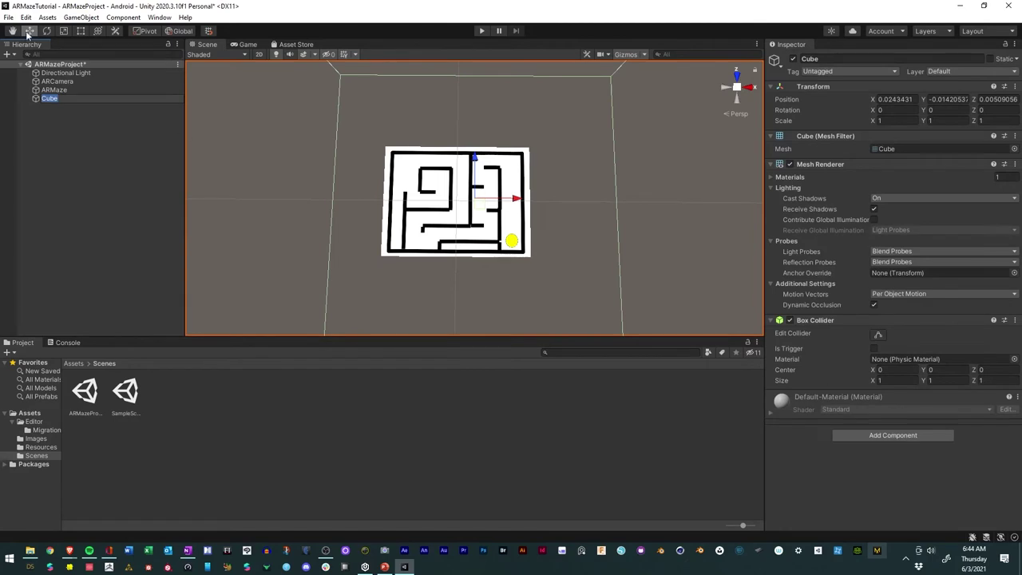
key(f)
scroll(507, 221, up, 5)
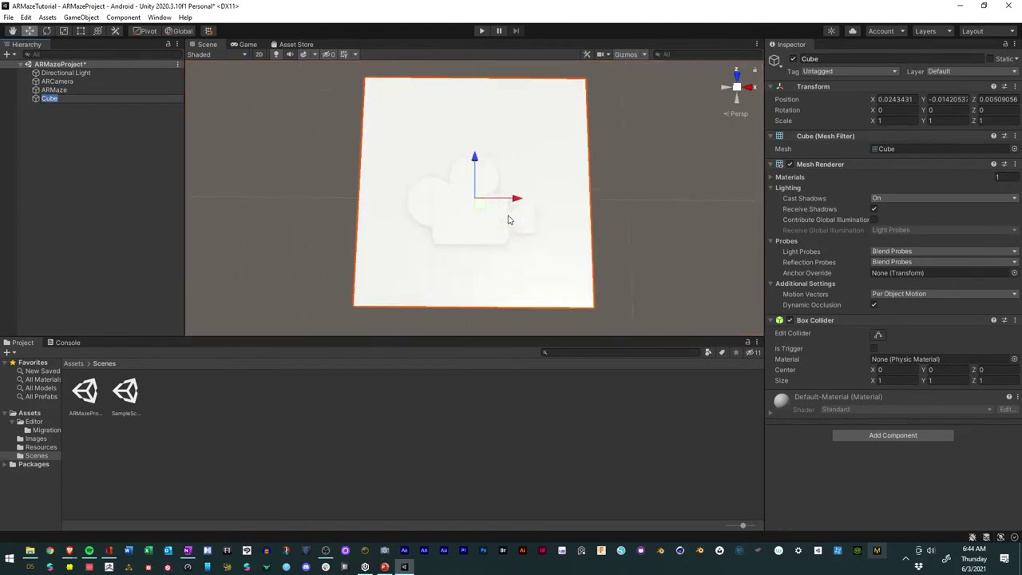
- Scale the cube down to about 0.066 and raise it to Y 0.0241 above the maze
click(63, 31)
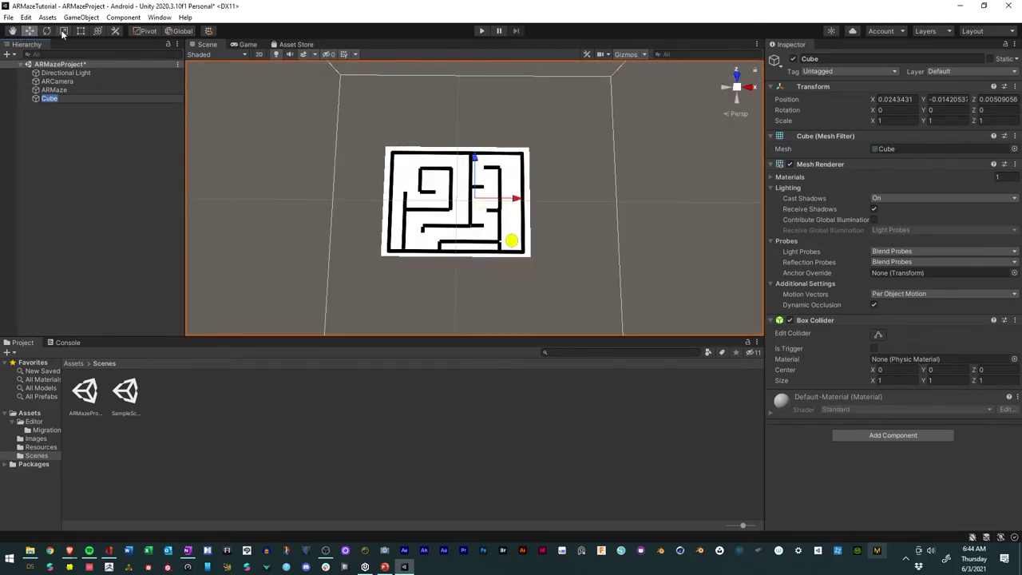
drag(477, 202, 479, 286)
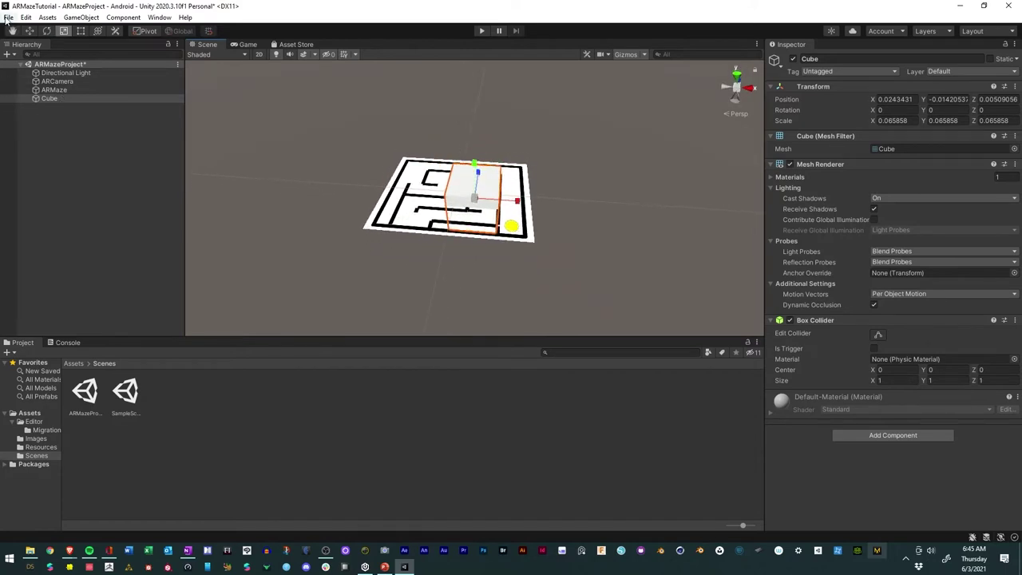
click(30, 31)
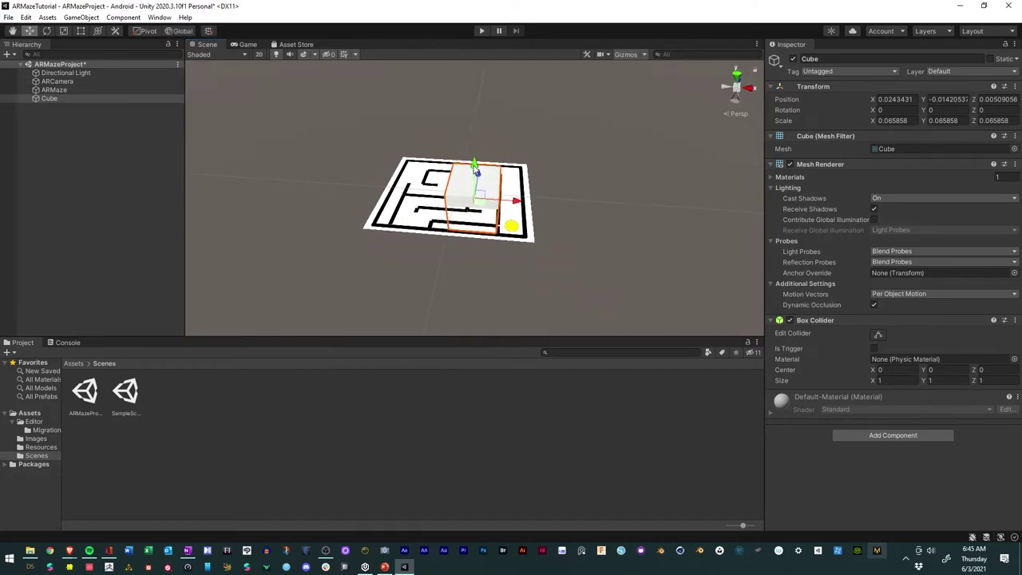
drag(472, 170, 475, 137)
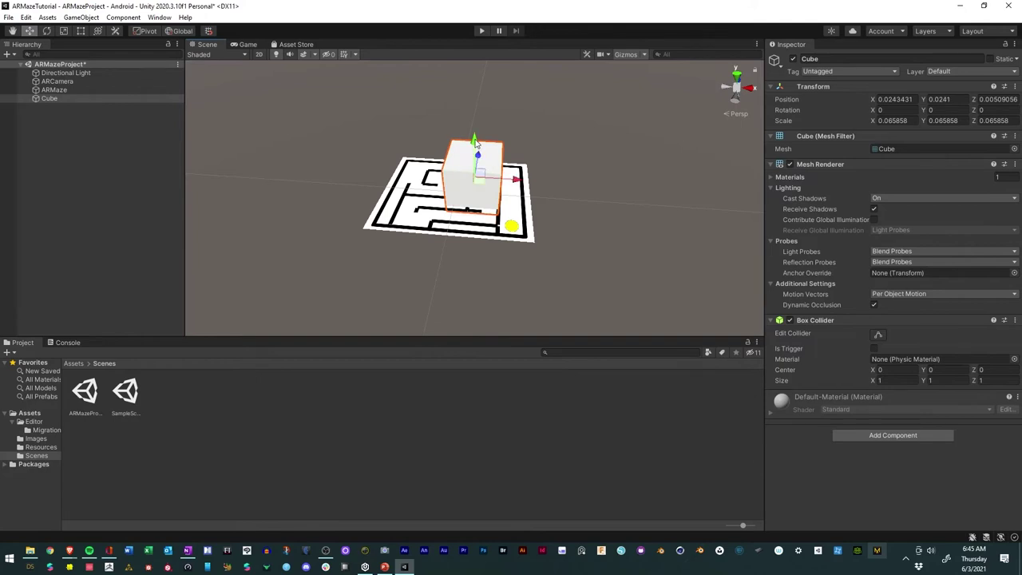
click(30, 412)
- Create a Materials folder under Assets and open it
right_click(262, 466)
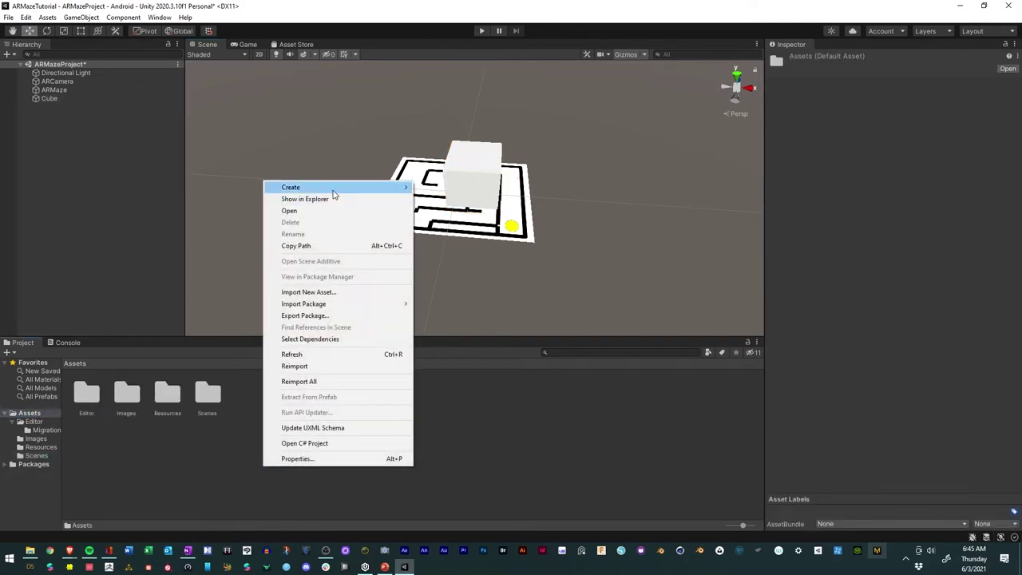
mouse_move(336, 192)
click(438, 144)
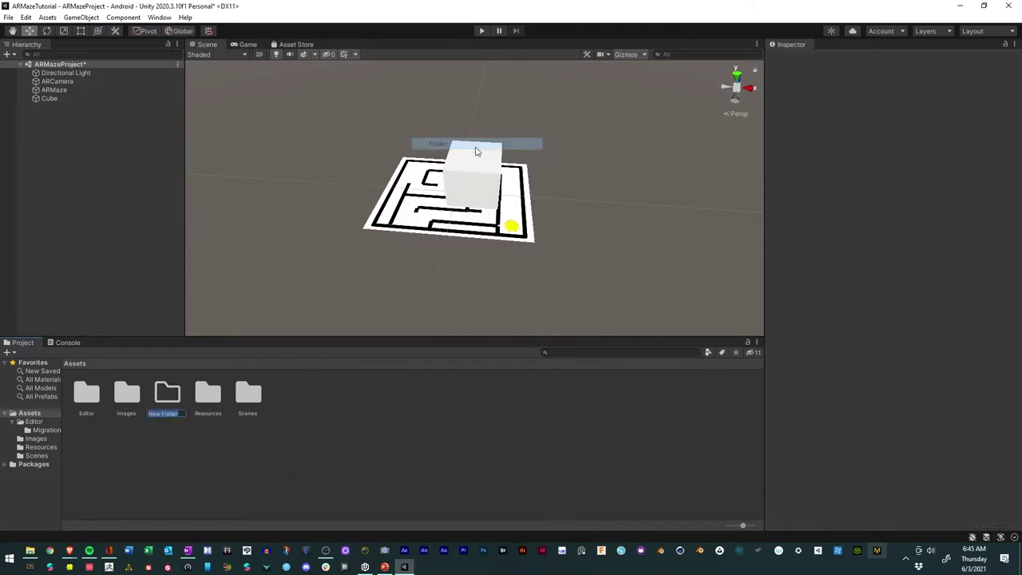
text(Materials)
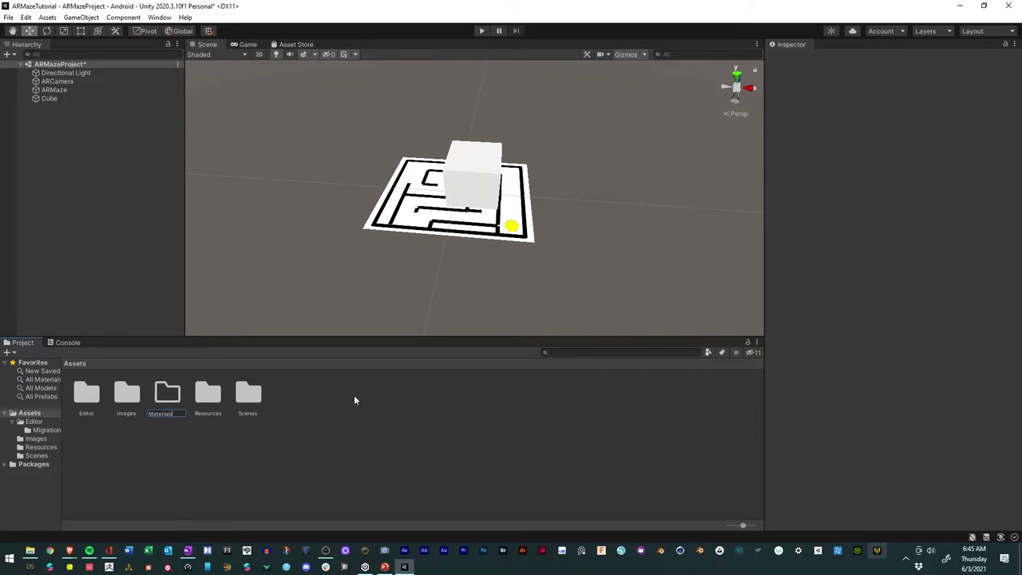
key(Return)
double_click(169, 394)
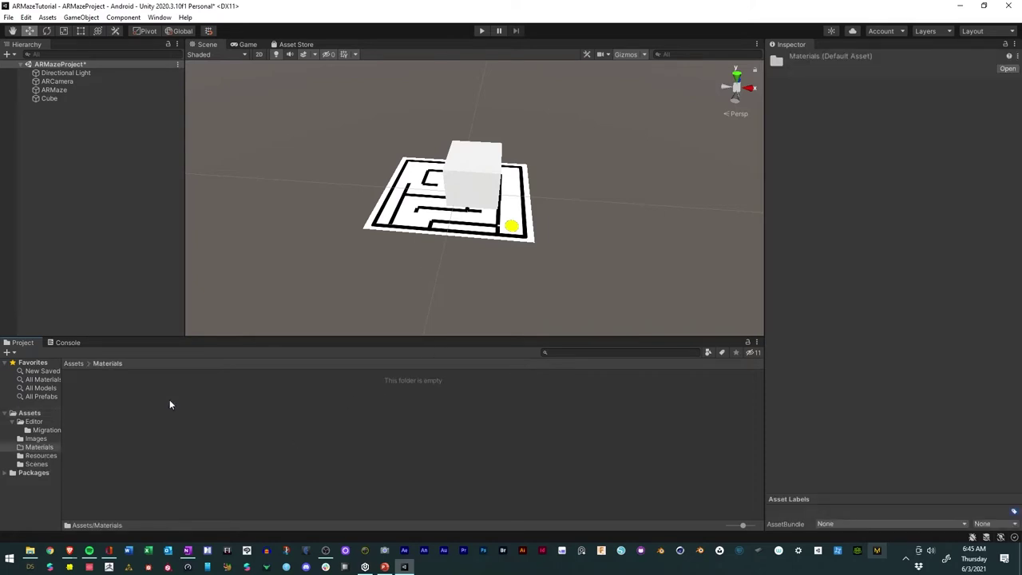
- Create a material named Red with red albedo, Metallic 0.702 and Smoothness 0.819
right_click(211, 404)
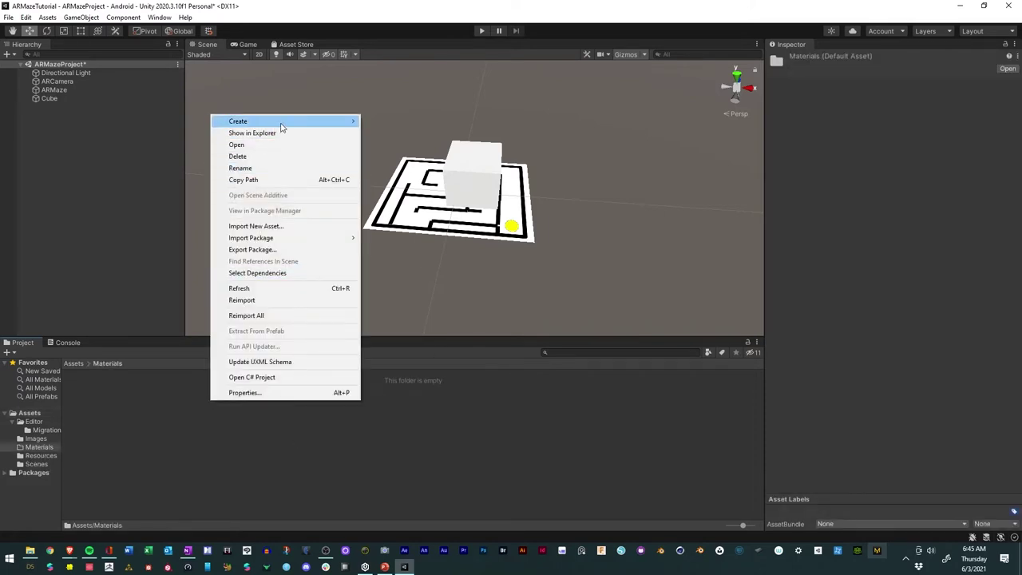
mouse_move(282, 126)
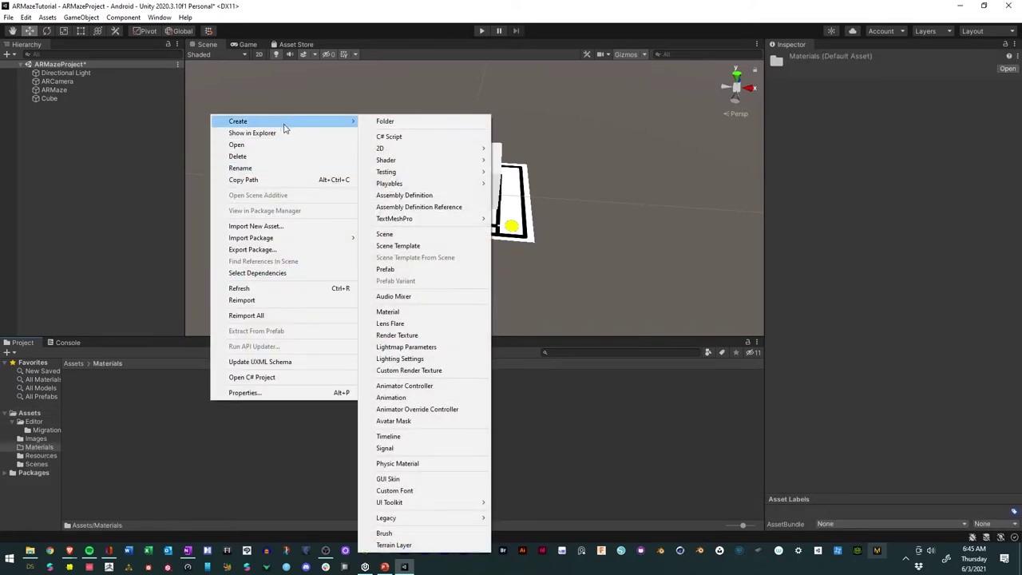
click(429, 317)
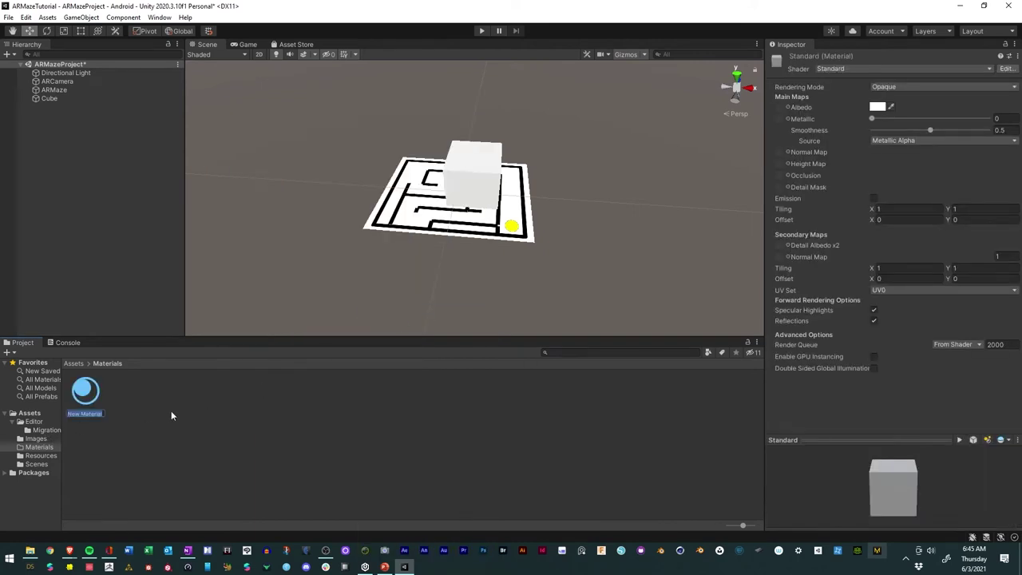
text(Red)
key(Return)
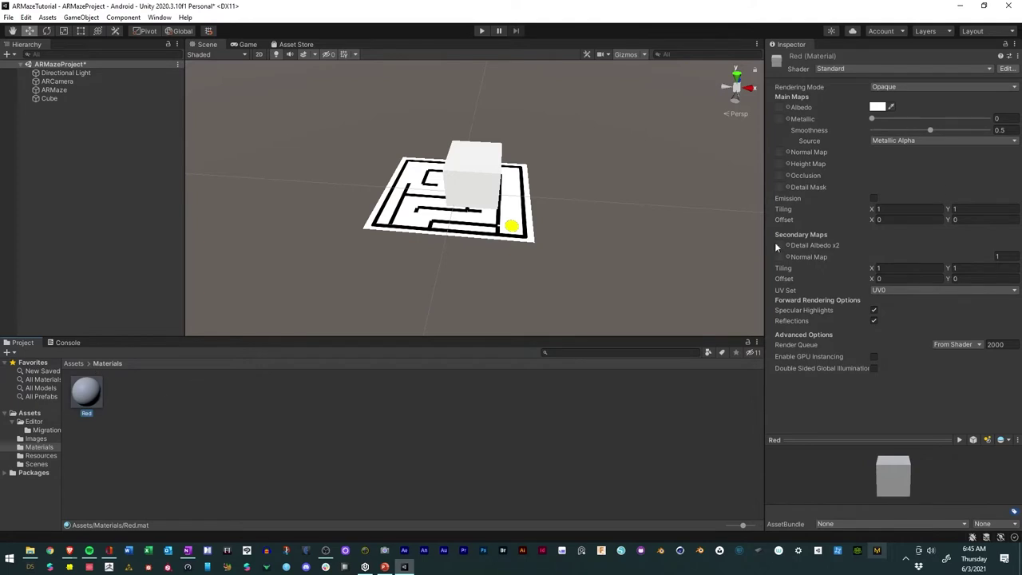
click(878, 107)
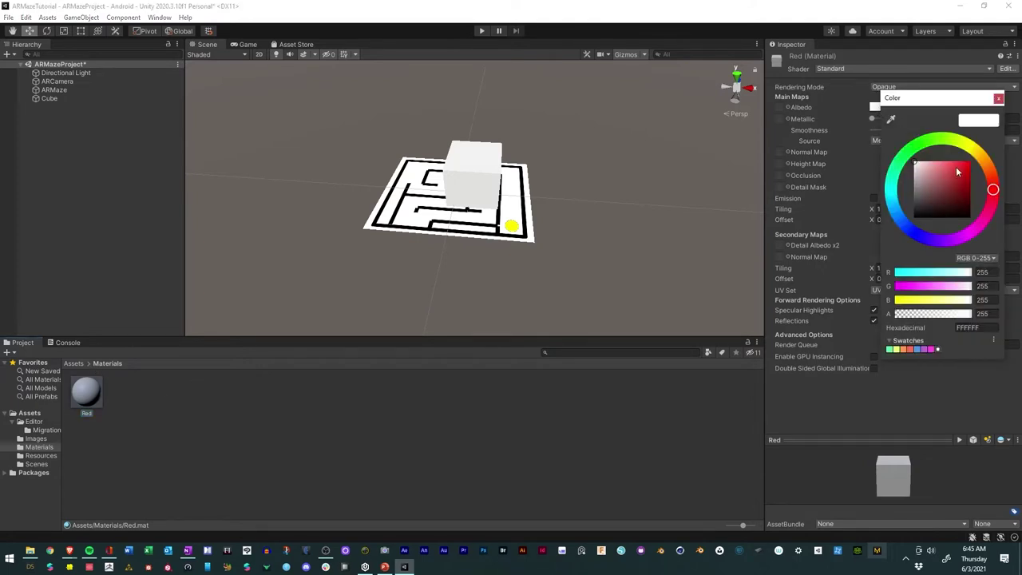
drag(958, 172, 970, 160)
click(998, 97)
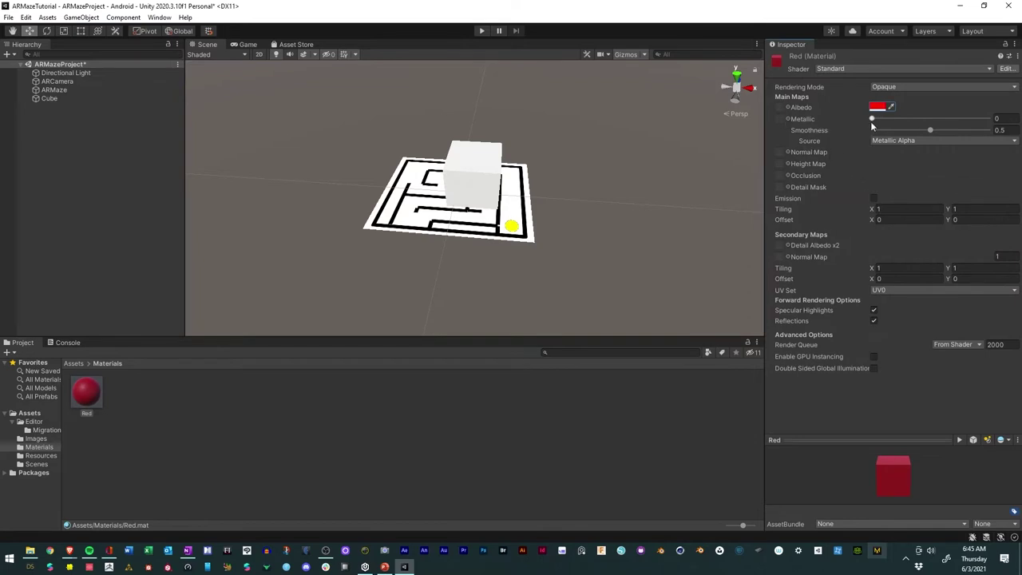
drag(872, 118, 971, 132)
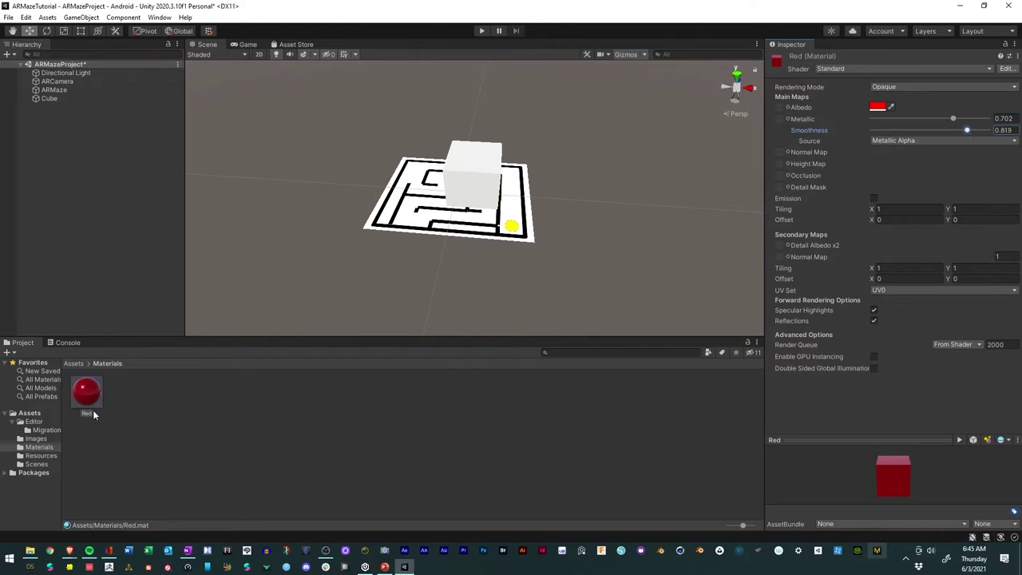
- Apply the Red material to the cube, then select the ARMaze object
drag(88, 398, 479, 195)
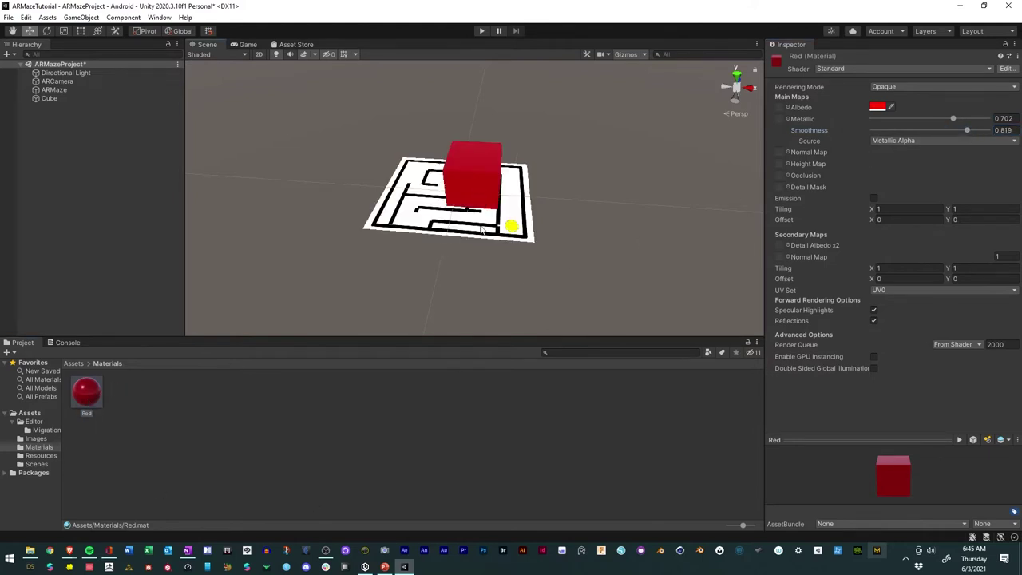
alt+drag(482, 231, 339, 322)
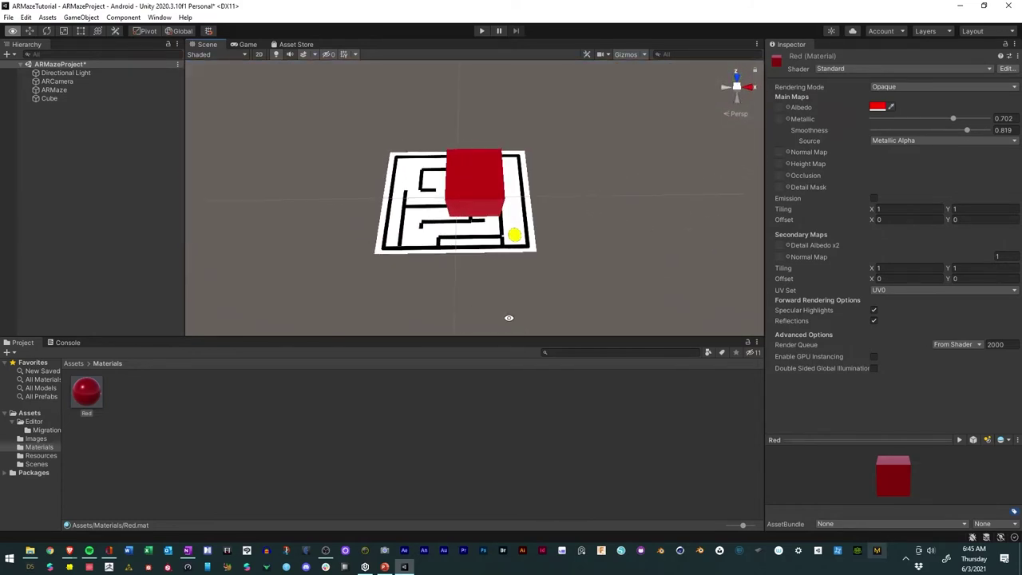
click(53, 90)
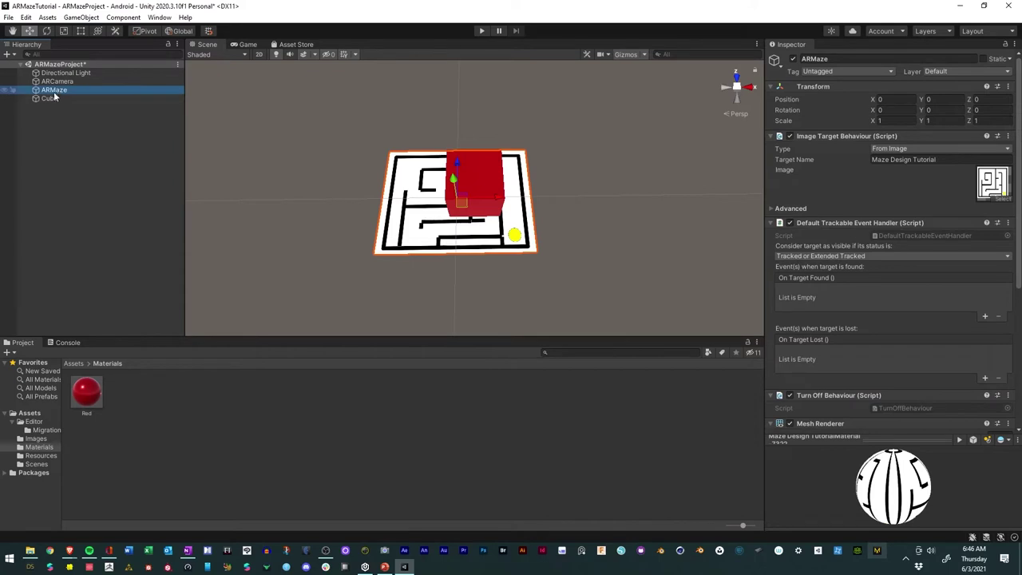
- Add an empty child GameObject under ARMaze and name it 'AR content'
right_click(53, 92)
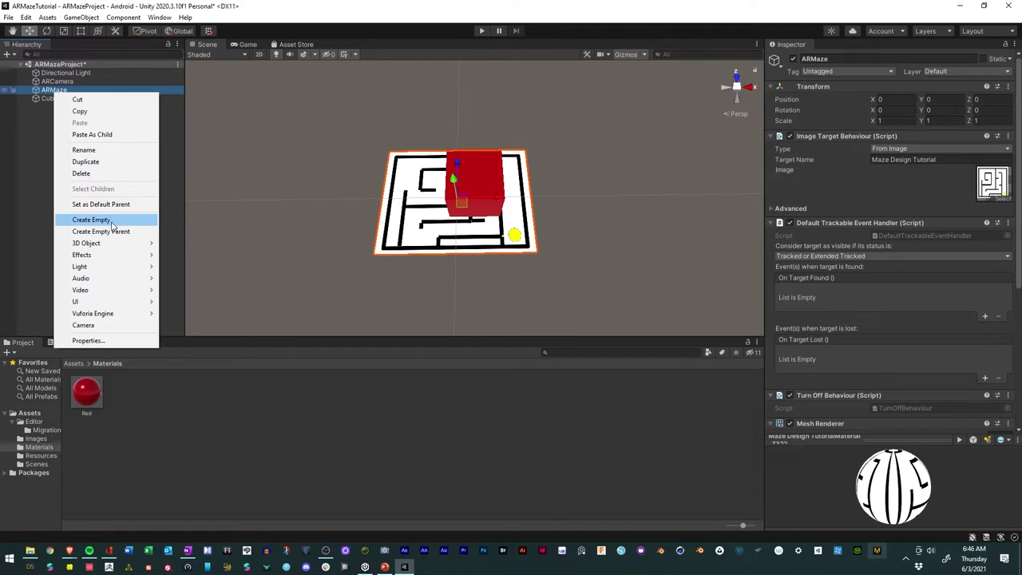
click(111, 222)
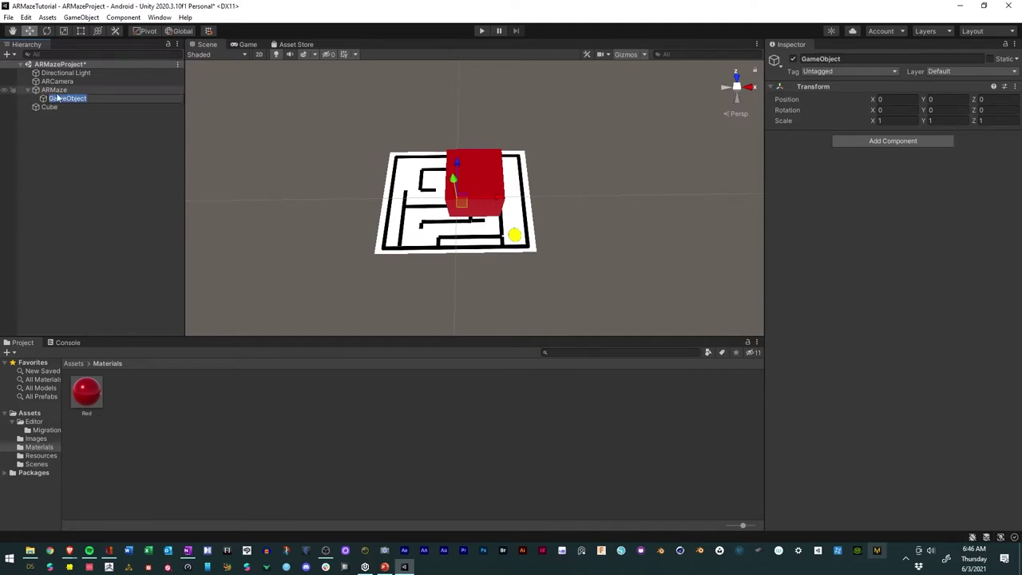
text(AR)
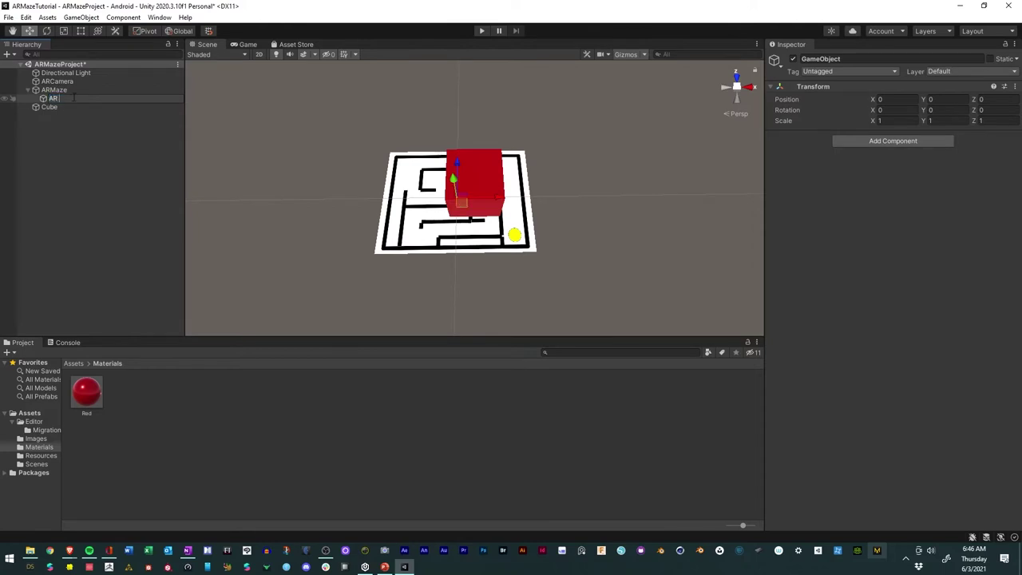
text( content)
key(Return)
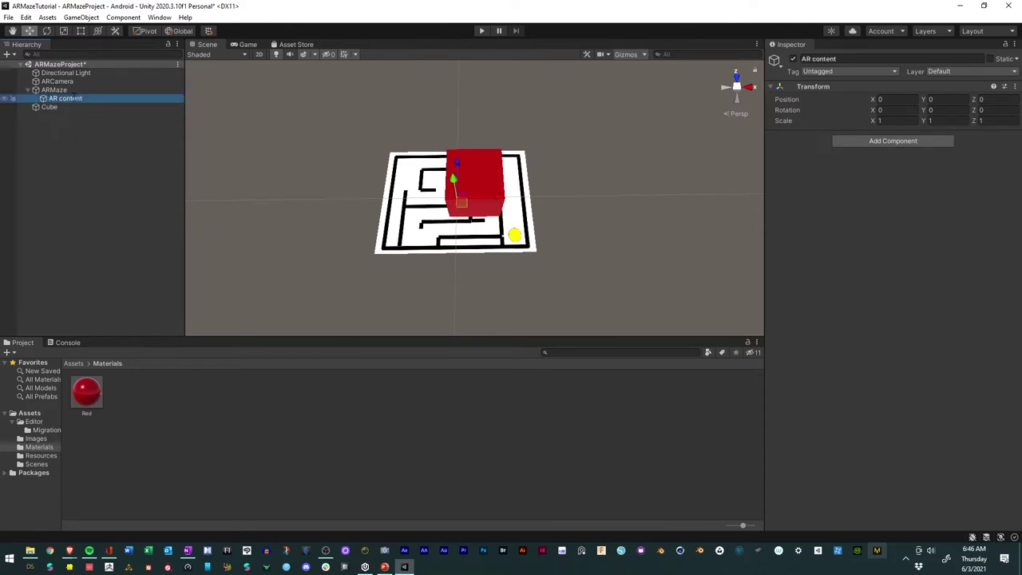
click(52, 146)
click(46, 97)
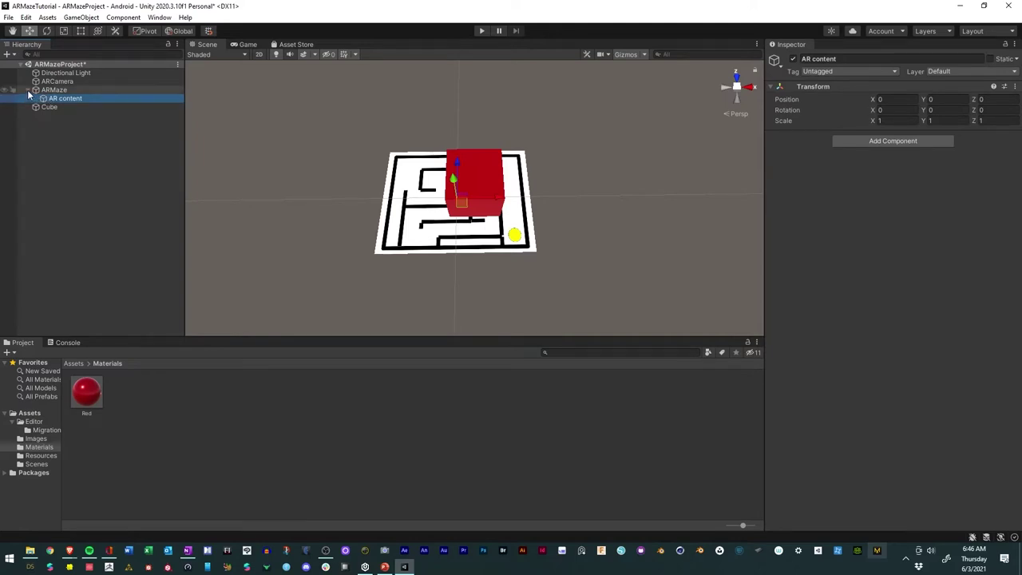
- Parent the red Cube to AR content, then inspect AR content and ARMaze
click(29, 92)
click(29, 92)
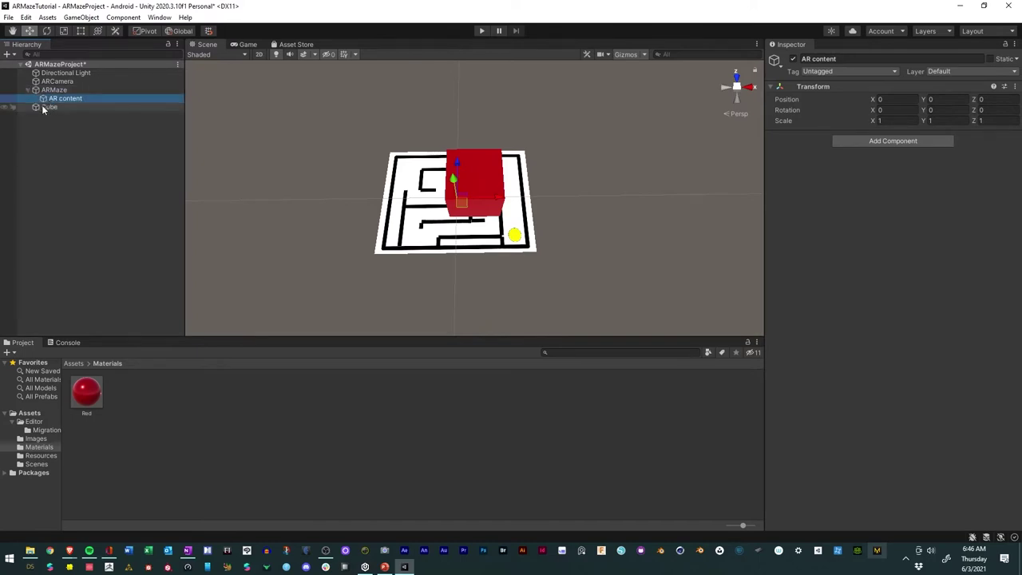
drag(41, 109, 69, 100)
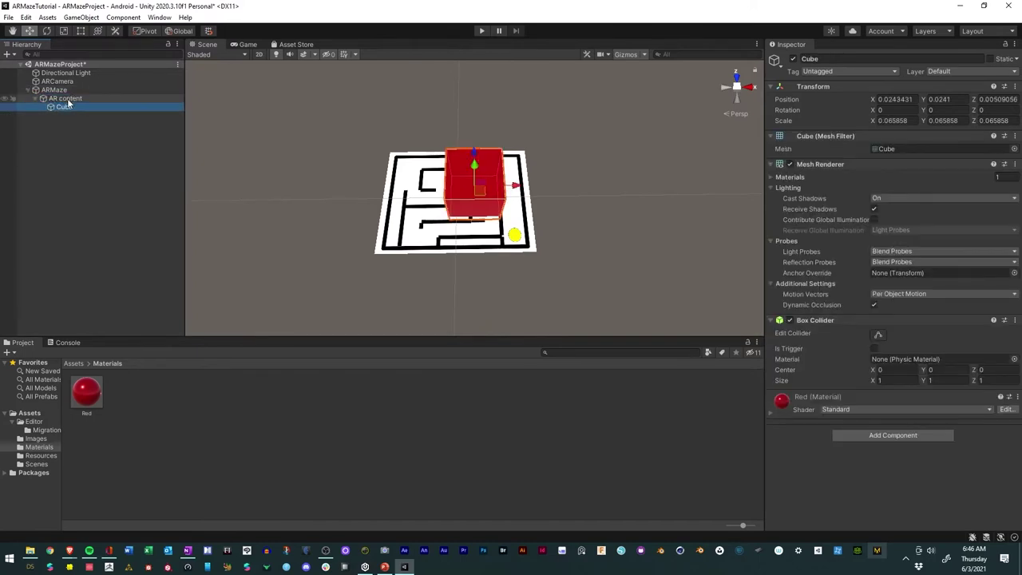
click(56, 131)
click(64, 99)
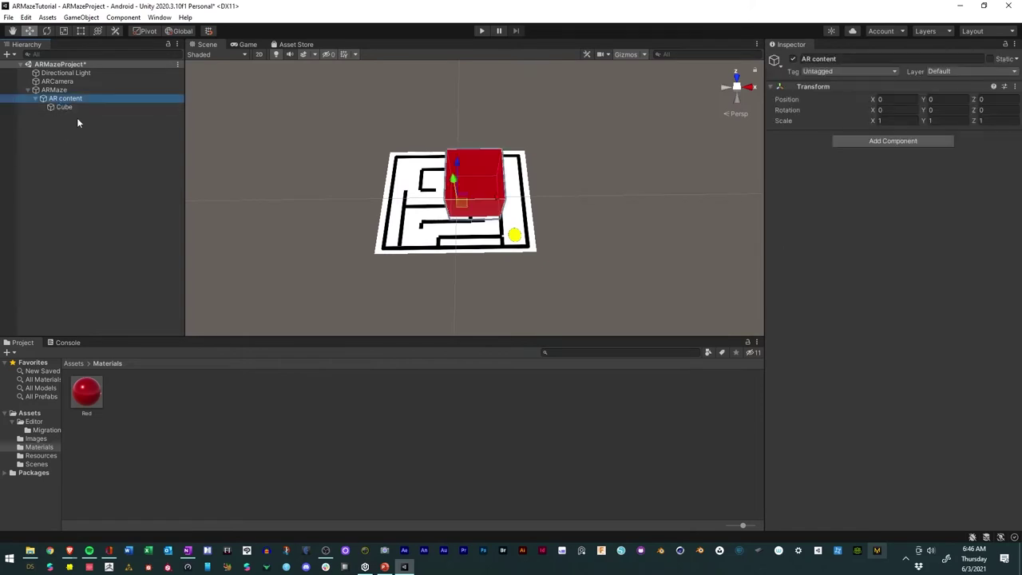
click(54, 90)
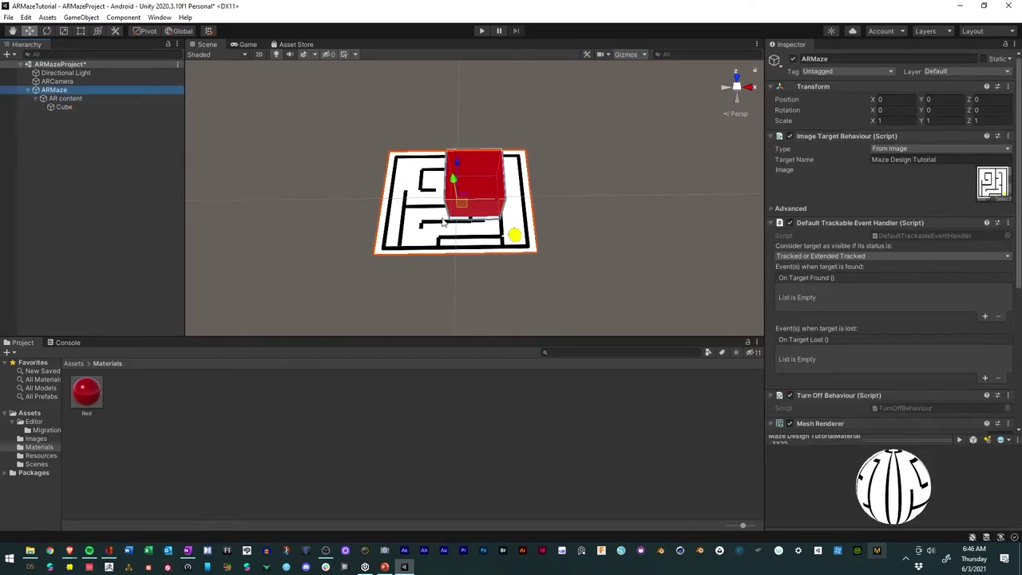
- Slide ARMaze, AR content and the Cube along X with the Move gizmo
click(498, 202)
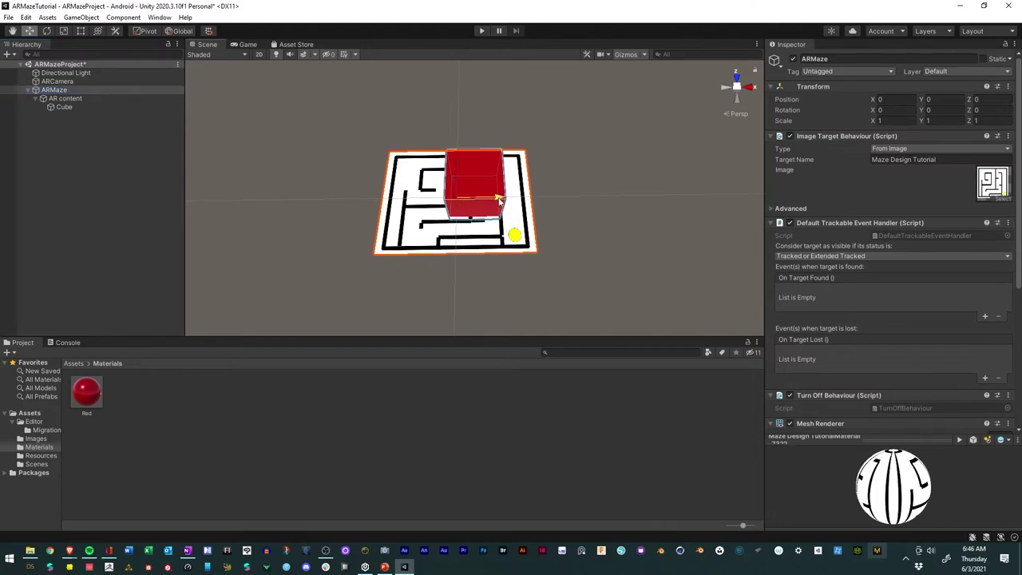
drag(498, 201, 610, 200)
drag(585, 231, 519, 217)
click(66, 98)
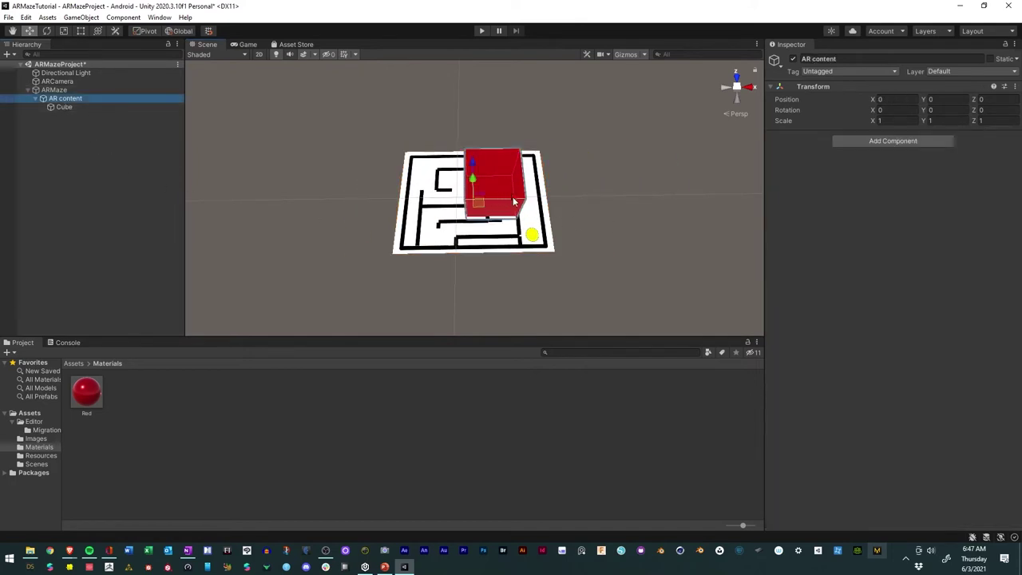
mouse_move(513, 202)
mouse_down()
mouse_move(470, 205)
mouse_move(573, 208)
mouse_move(479, 209)
mouse_move(503, 207)
mouse_up()
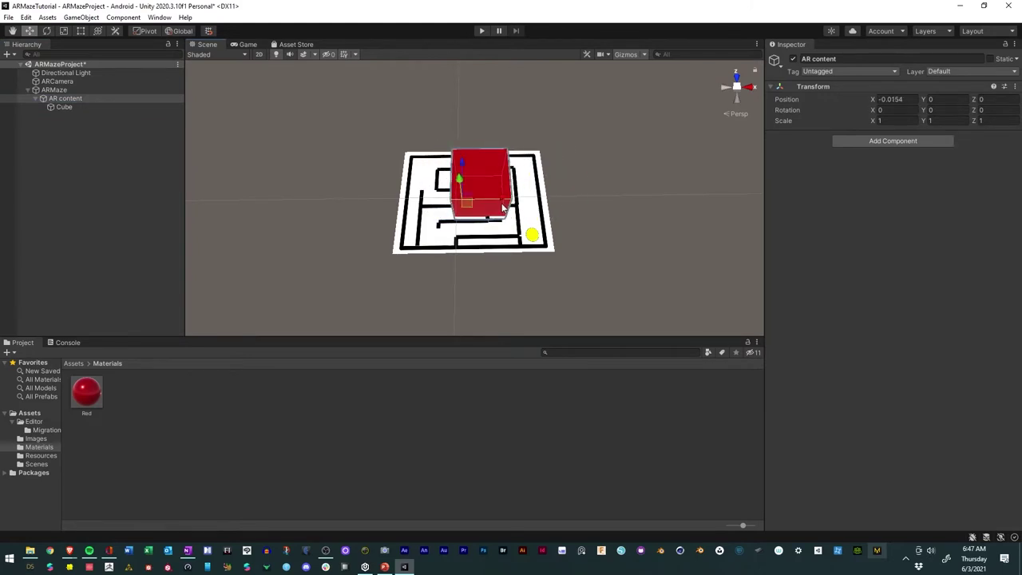
click(77, 107)
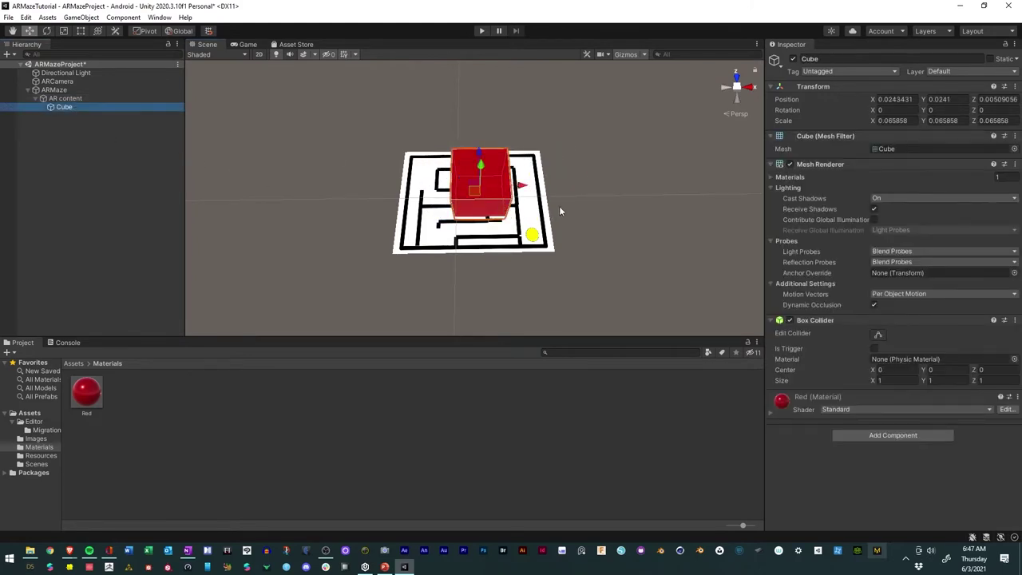
mouse_move(521, 185)
mouse_down()
mouse_move(476, 188)
mouse_move(549, 190)
mouse_move(524, 198)
mouse_up()
- Set the Cube's Position X and Z to 0 and AR content's Position X to 0
click(889, 99)
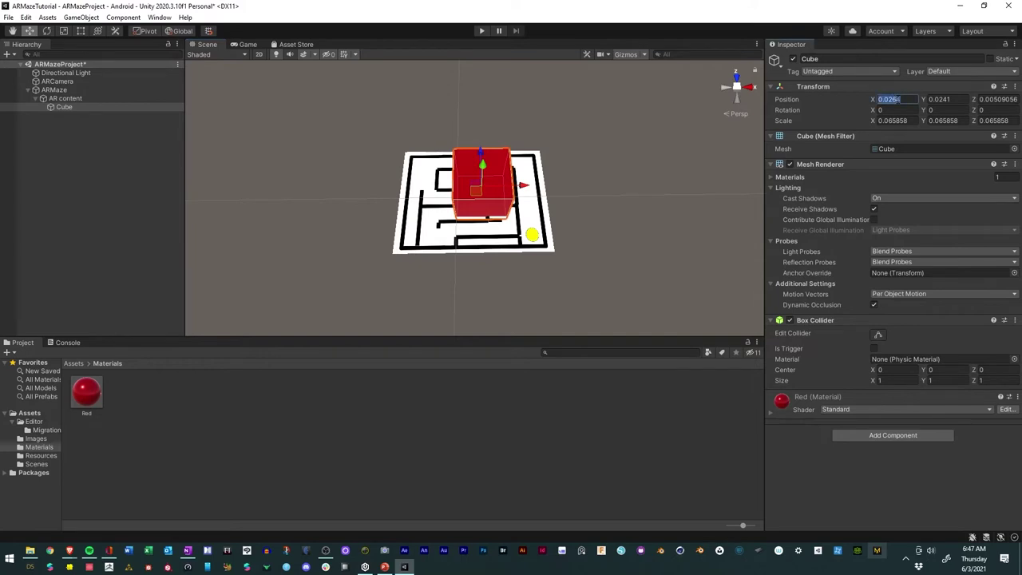
text(0)
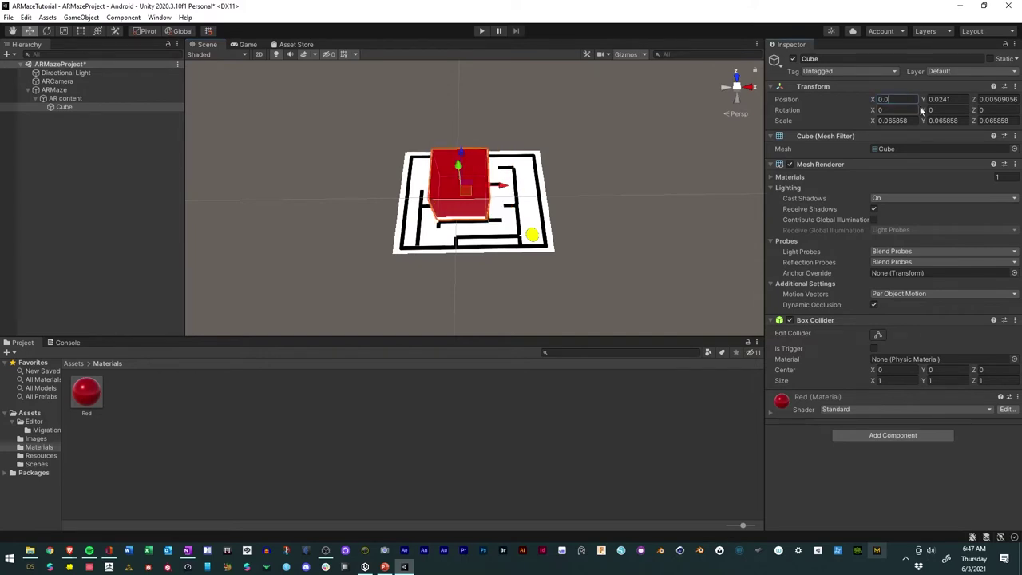
click(990, 99)
text(00)
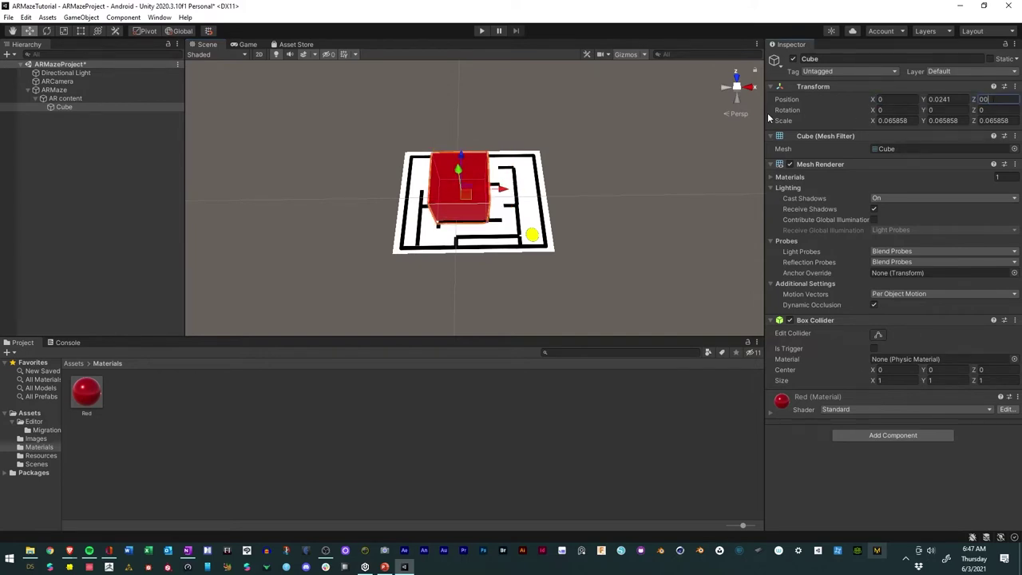
click(73, 99)
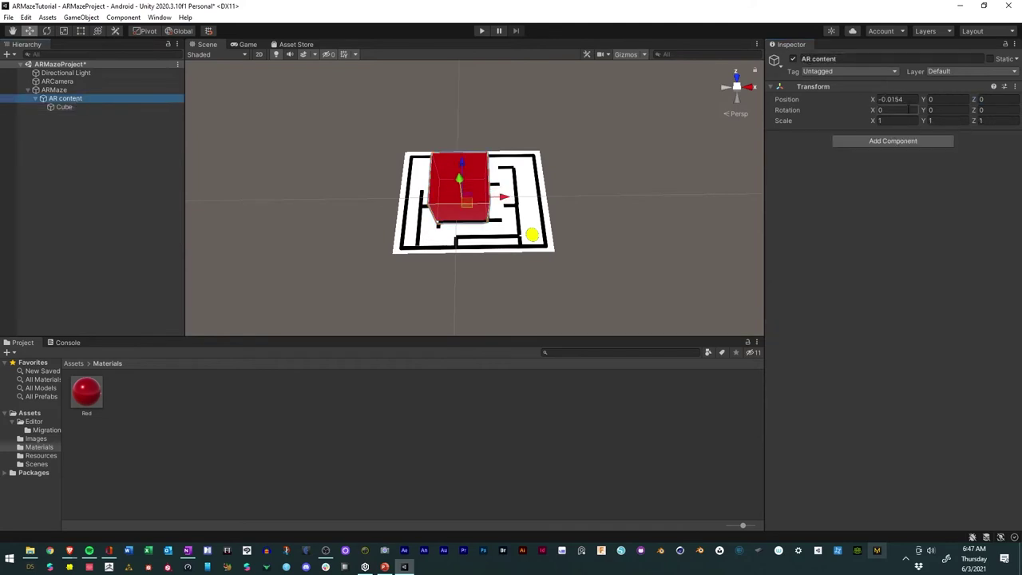
click(895, 99)
text(0)
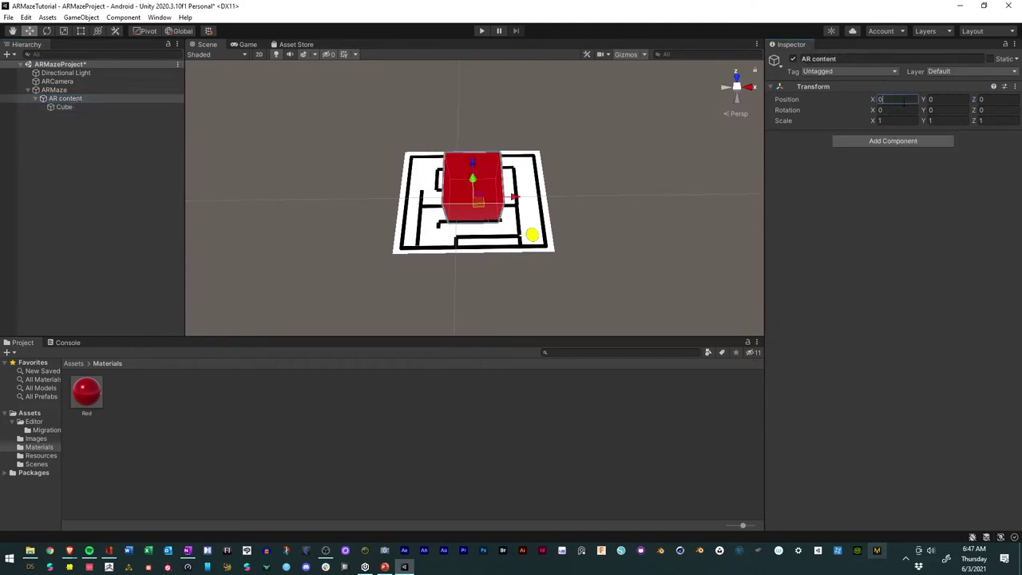
click(68, 90)
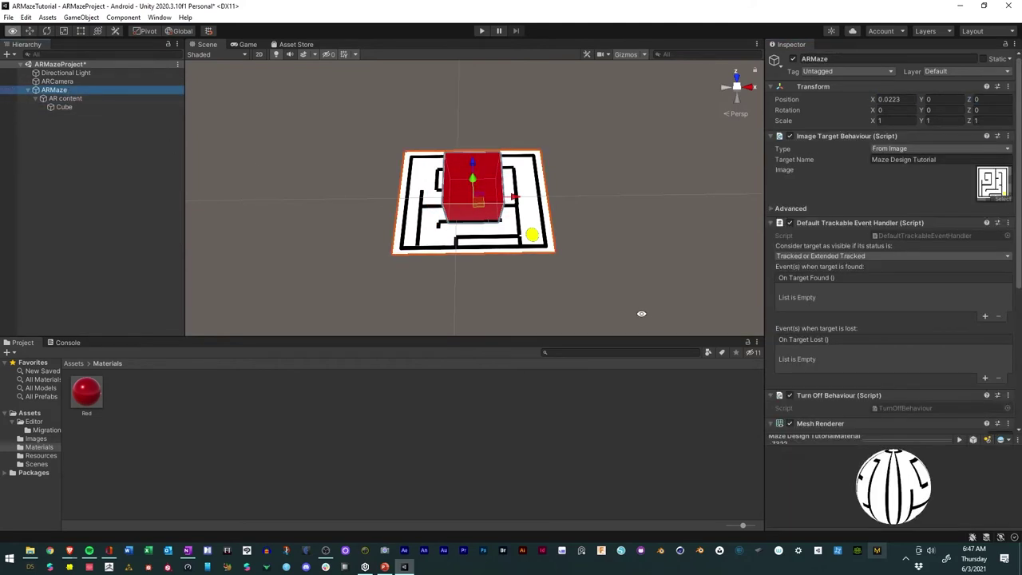
alt+drag(639, 313, 627, 226)
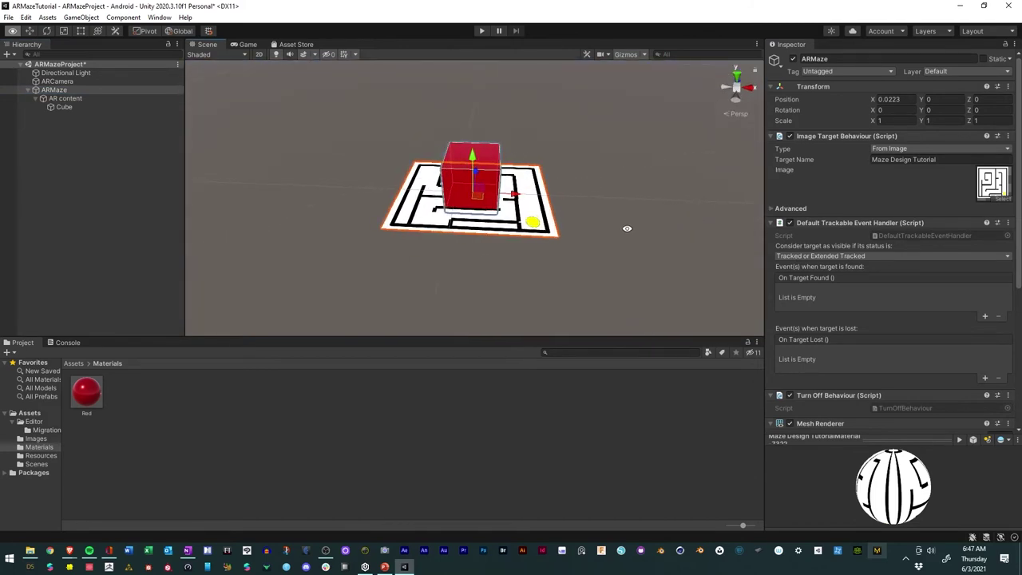
click(9, 17)
- Save the maze scene via File > Save and switch to the AR Maze folder window
click(31, 70)
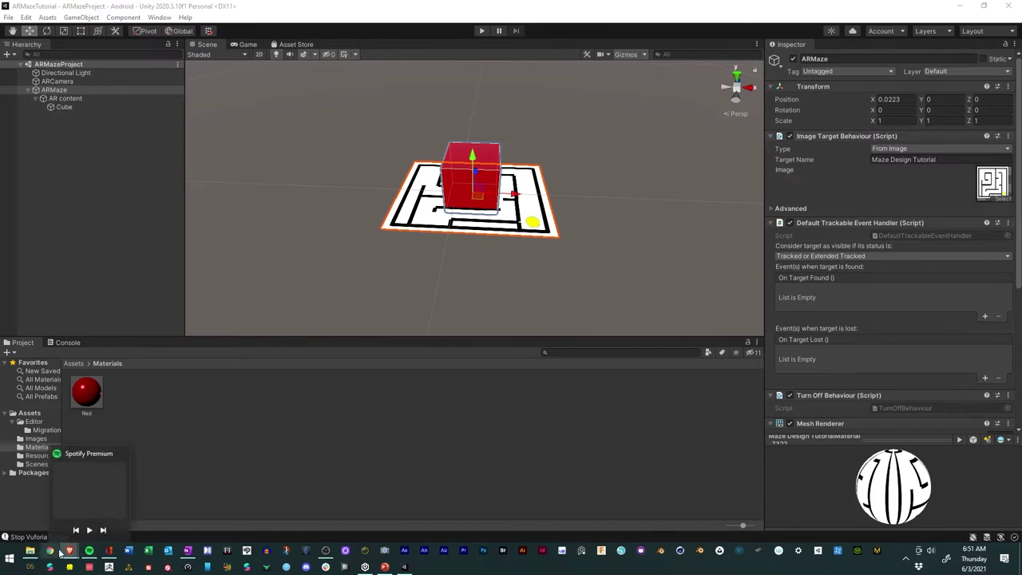
click(30, 550)
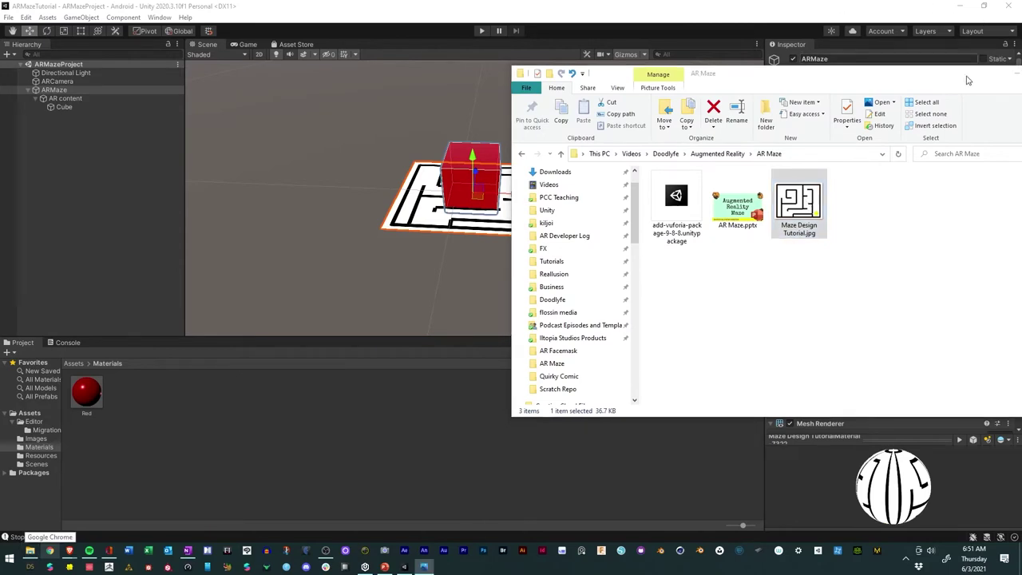
- Close the AR Maze File Explorer window to get back to the Unity editor
click(786, 9)
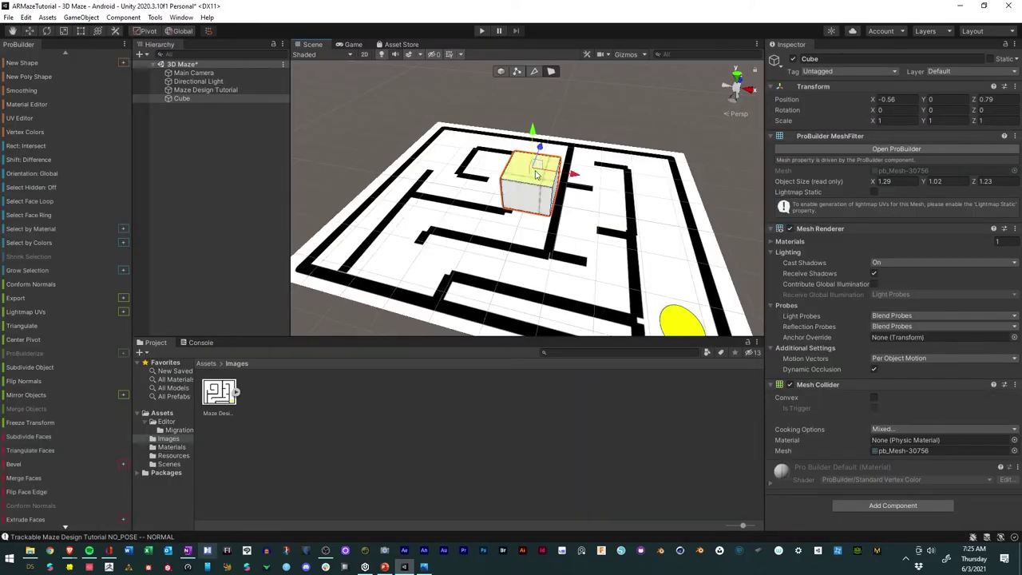
- Reshape the cube's top face, then scale it along X into a wall block (X scale 3.7535)
drag(536, 163, 573, 124)
mouse_move(543, 160)
mouse_down()
mouse_move(626, 166)
mouse_move(508, 165)
mouse_move(537, 134)
mouse_move(541, 148)
mouse_up()
alt+drag(659, 289, 592, 209)
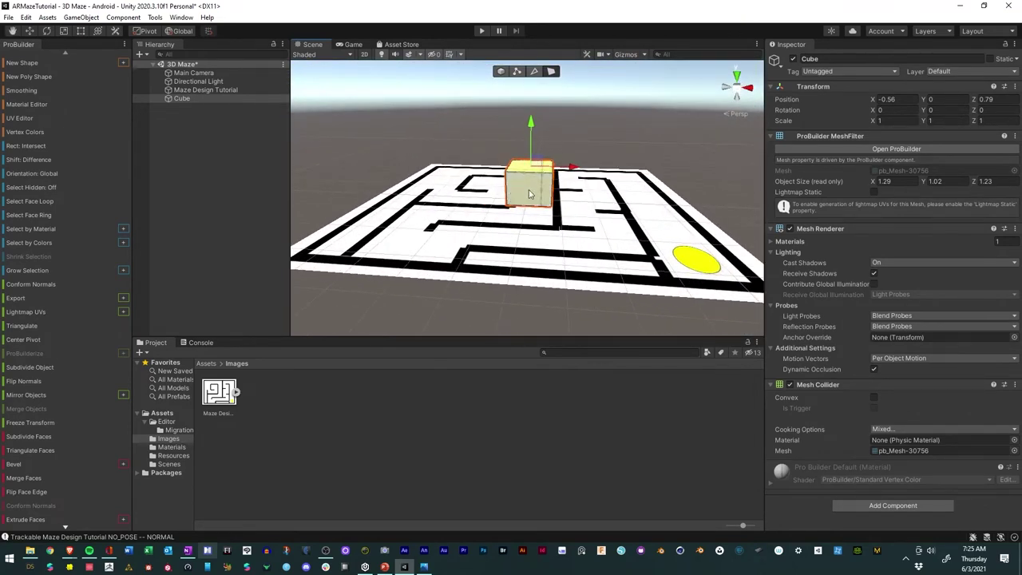
click(64, 31)
alt+drag(534, 176, 568, 200)
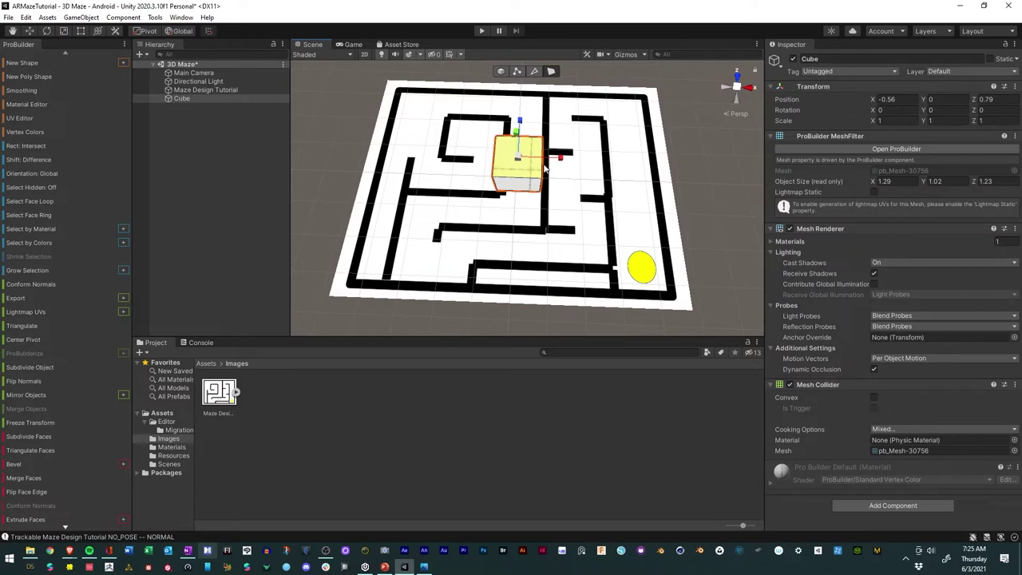
drag(564, 157, 666, 170)
- Undo the stretch and restretch the cube along X and Z into a flat slab (Z scale 3.3151)
key(ctrl+z)
click(502, 72)
drag(542, 156, 643, 173)
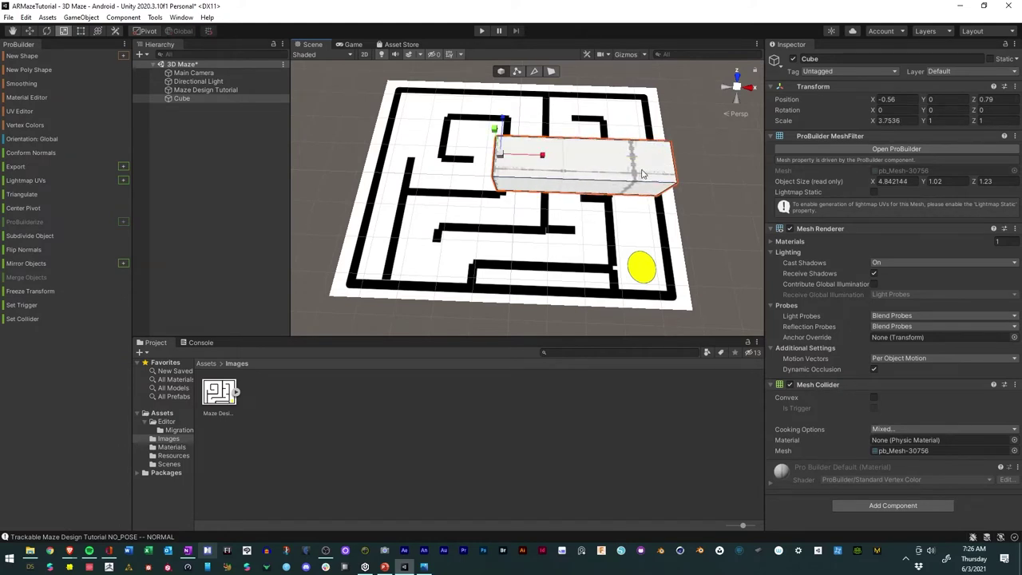
drag(504, 119, 590, 61)
scroll(526, 140, down, 2)
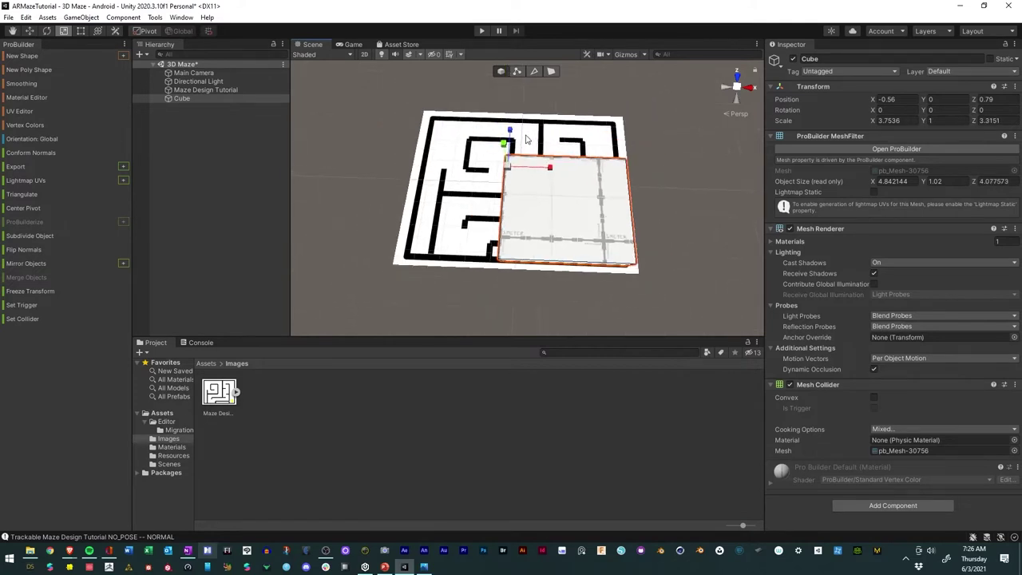
click(146, 34)
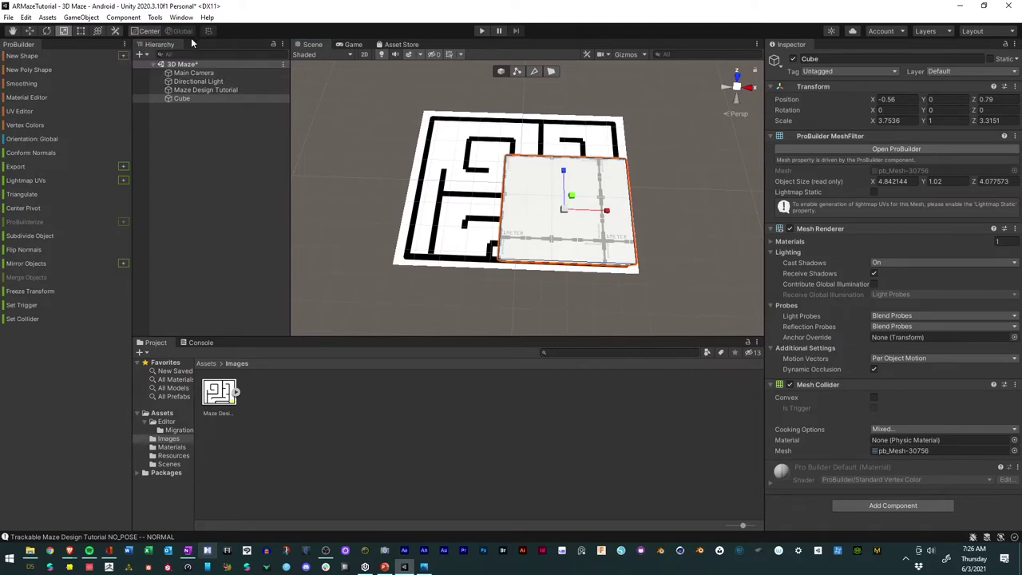
click(148, 32)
- Move the slab toward the maze's upper left, to position X -2.34, Z 1.84
alt+drag(542, 187, 538, 98)
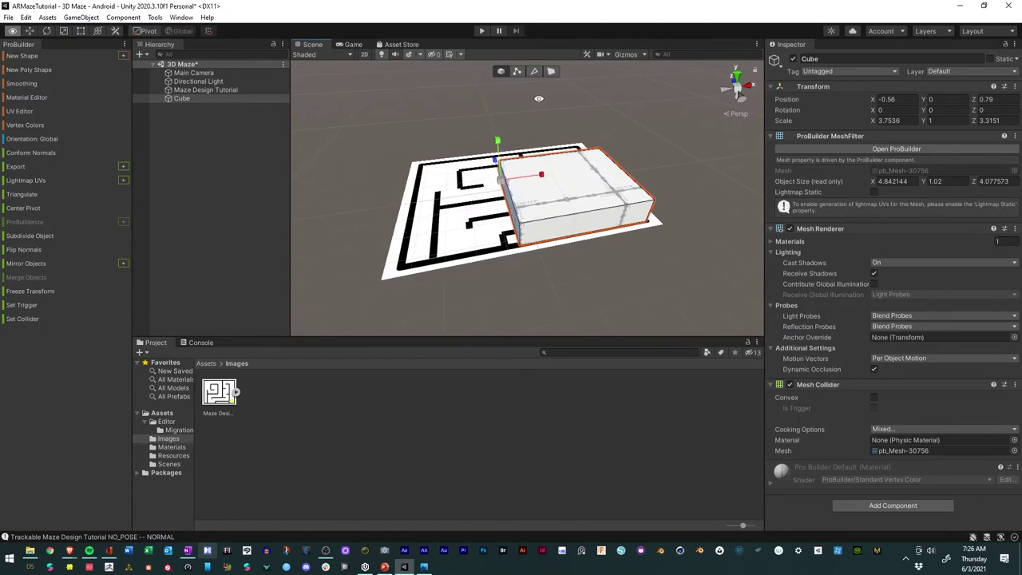
click(153, 32)
alt+drag(312, 187, 358, 220)
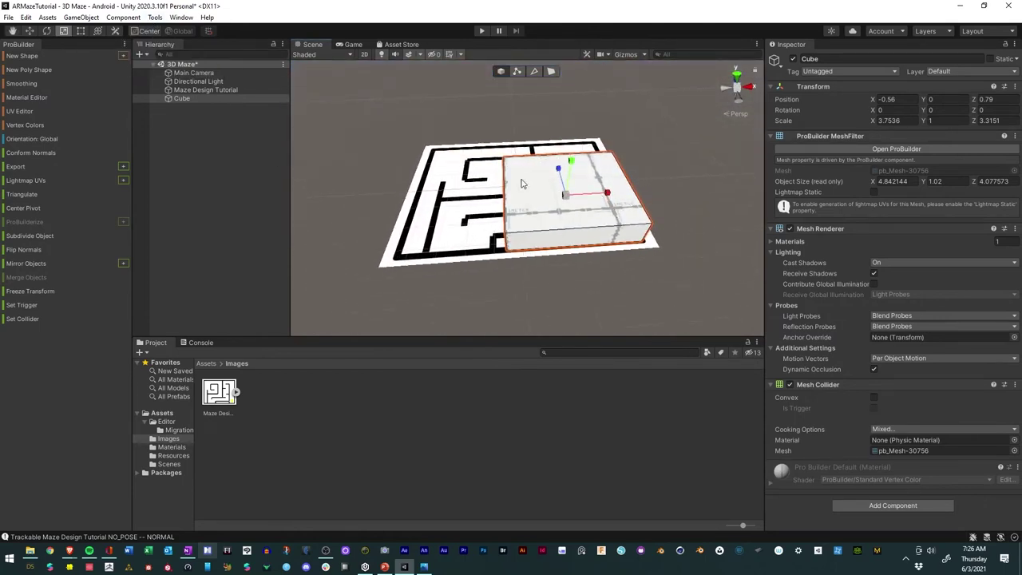
click(29, 31)
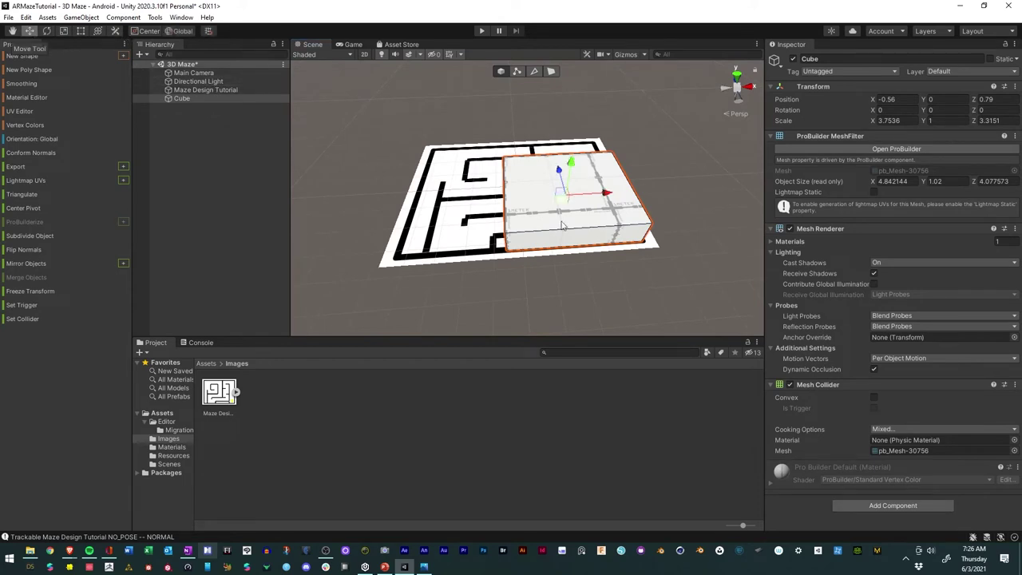
drag(563, 198, 517, 192)
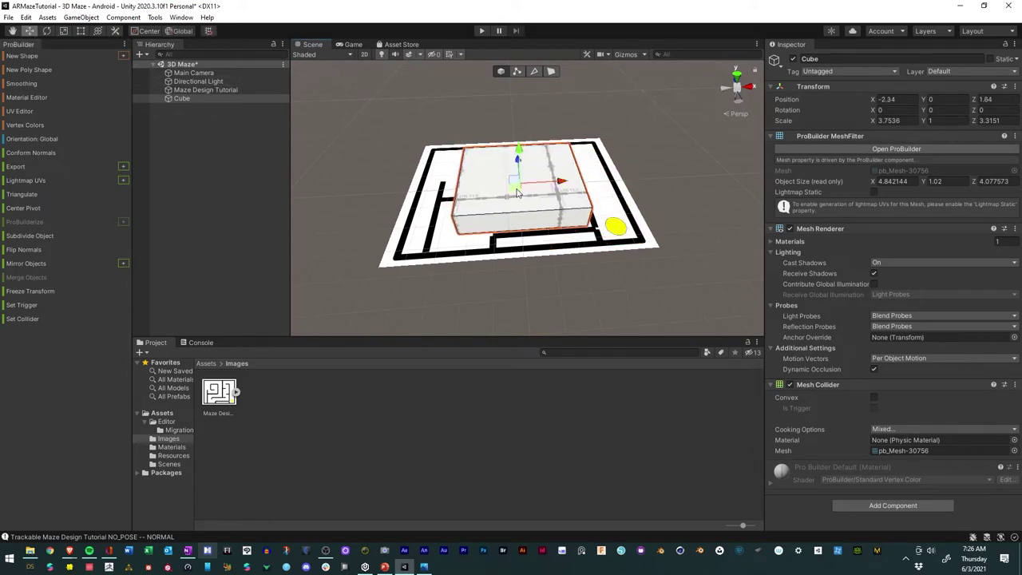
click(81, 31)
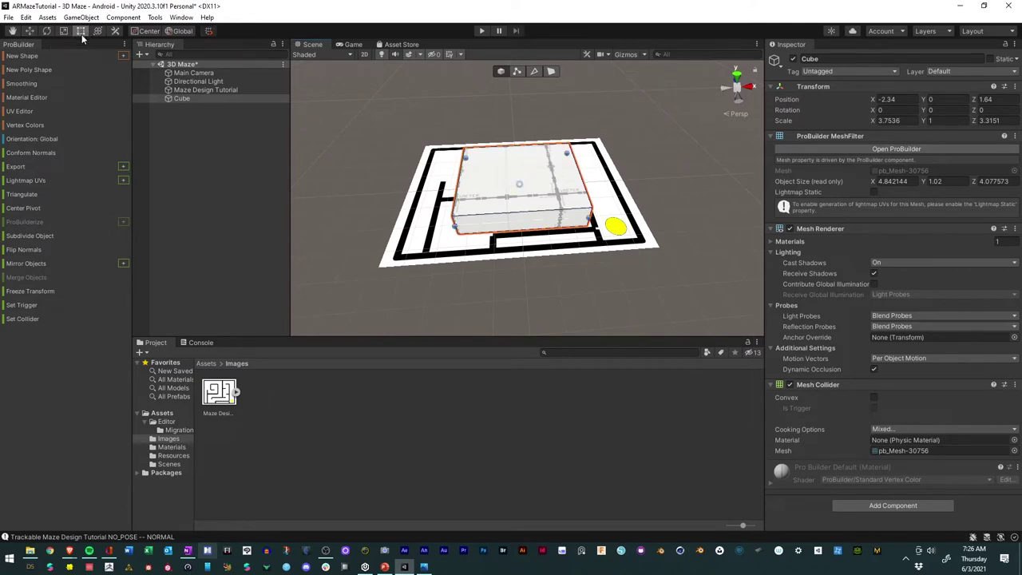
click(63, 31)
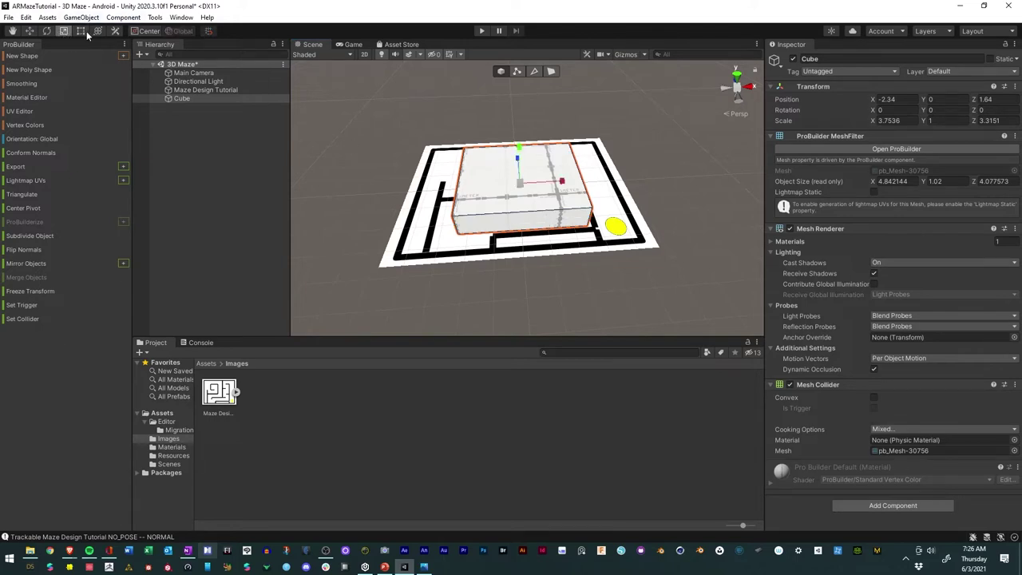
- From above, drag the cube's top, right, left and bottom edges out to the maze borders
click(82, 31)
alt+drag(506, 264, 515, 316)
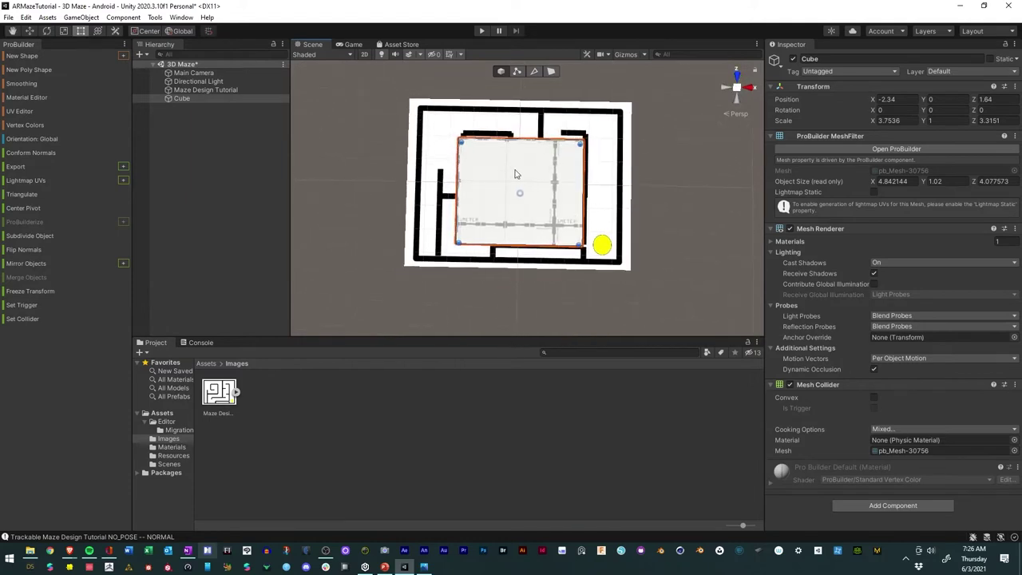
drag(516, 144, 520, 113)
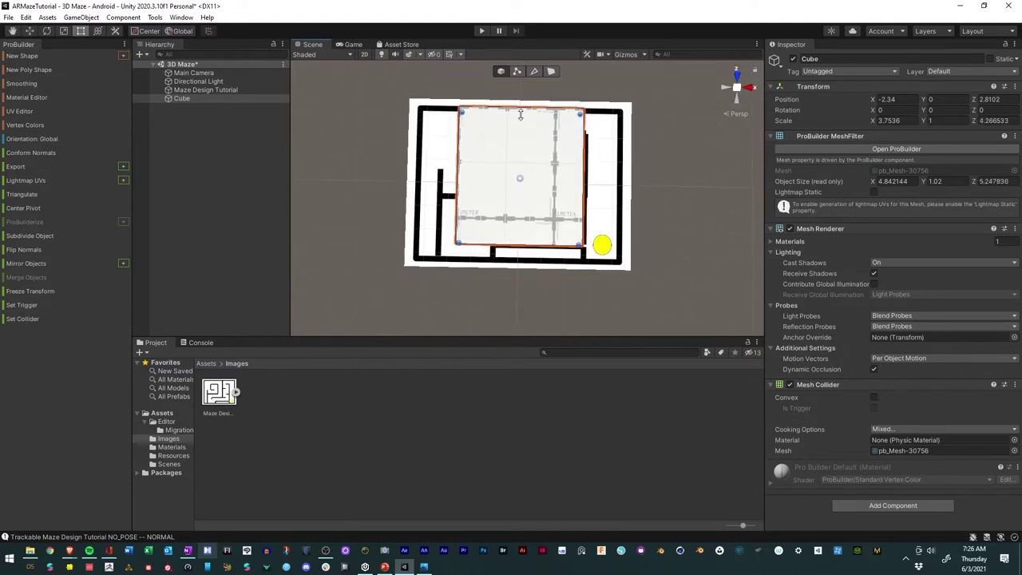
drag(577, 157, 618, 158)
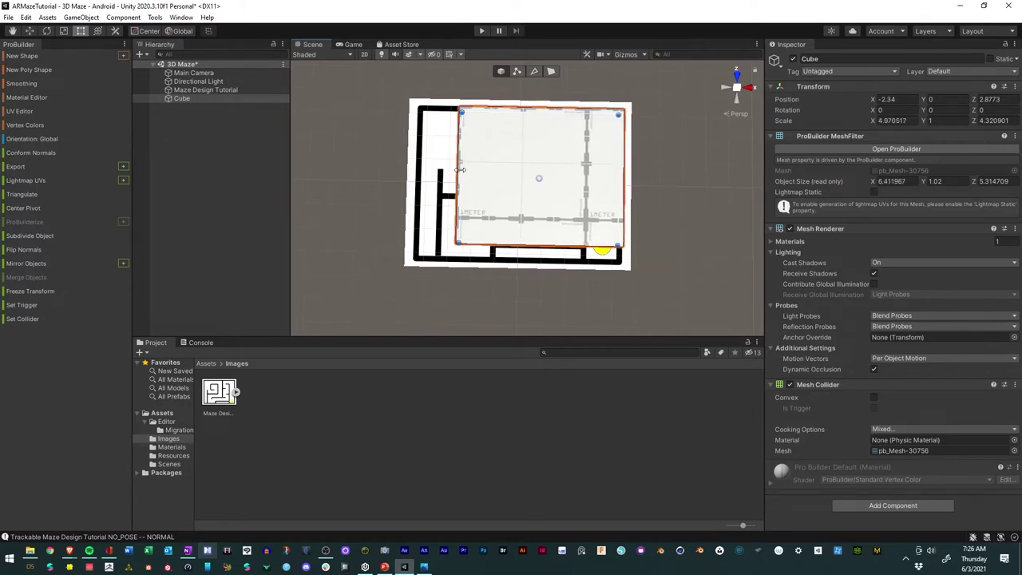
drag(458, 170, 418, 167)
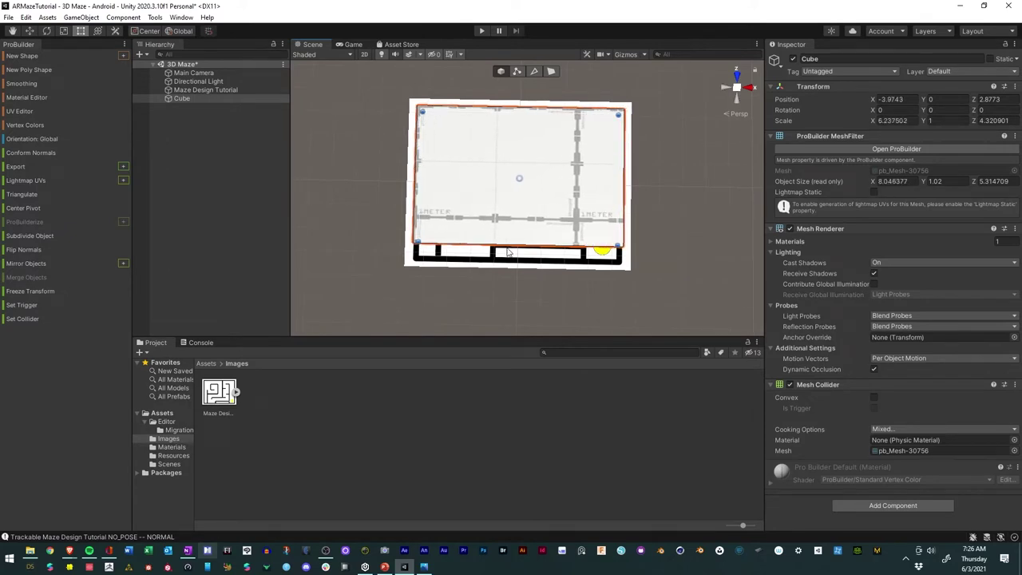
drag(507, 242, 507, 260)
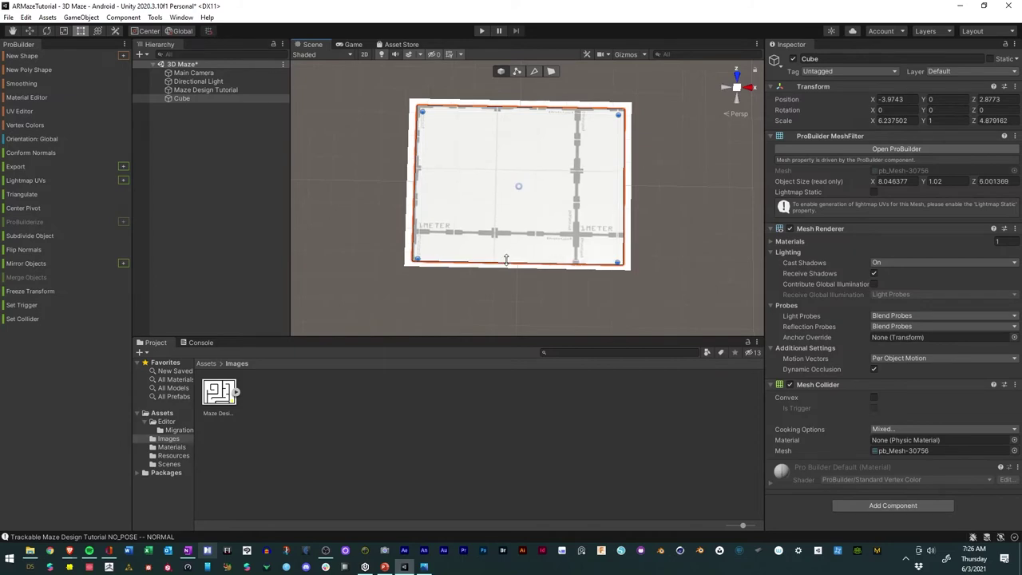
- Push the left, right and bottom edges further so the slab reaches scale X 8.926, Z 5.077
alt+drag(527, 301, 522, 228)
click(737, 89)
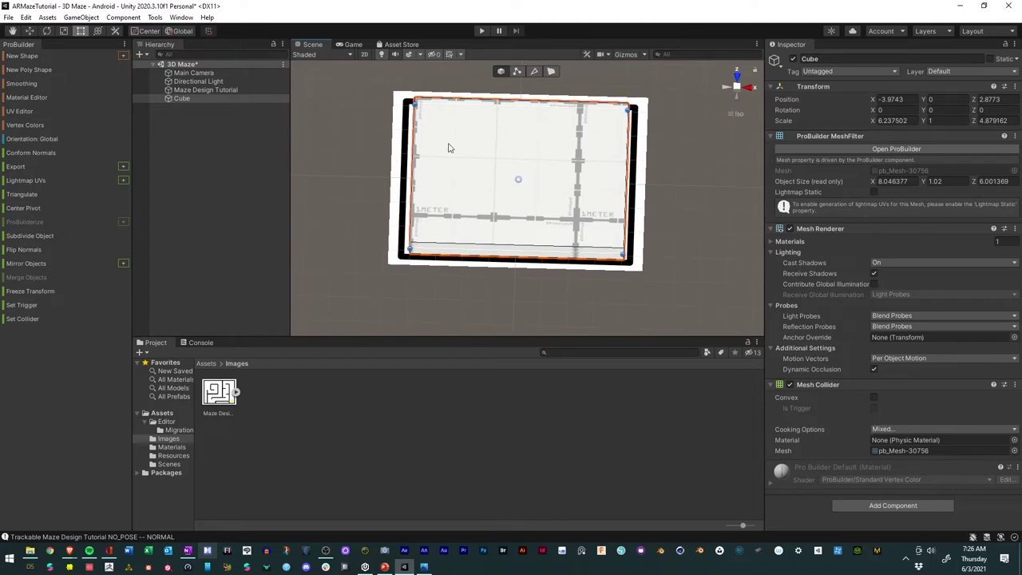
drag(413, 146, 400, 146)
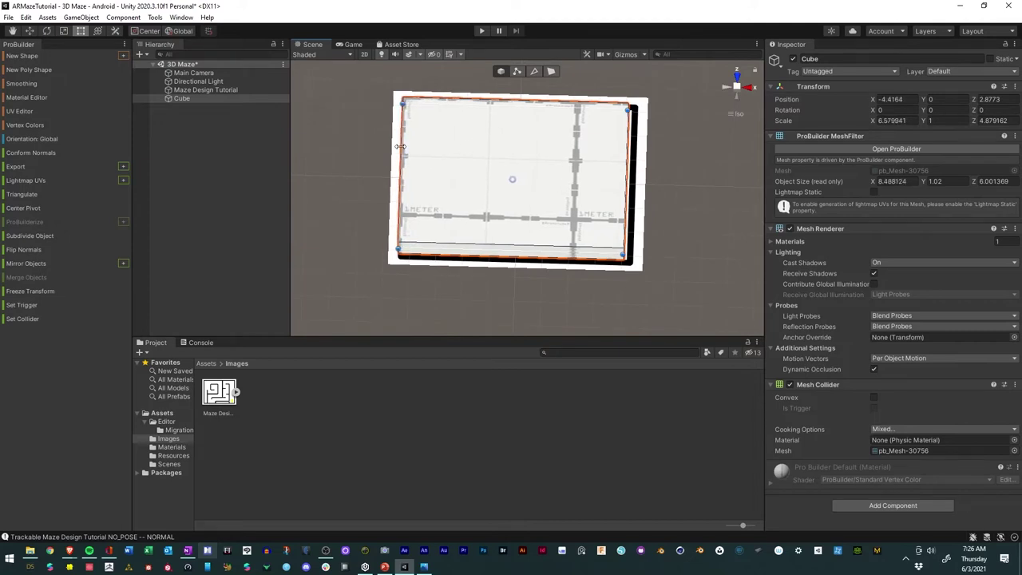
drag(628, 148, 638, 150)
click(519, 260)
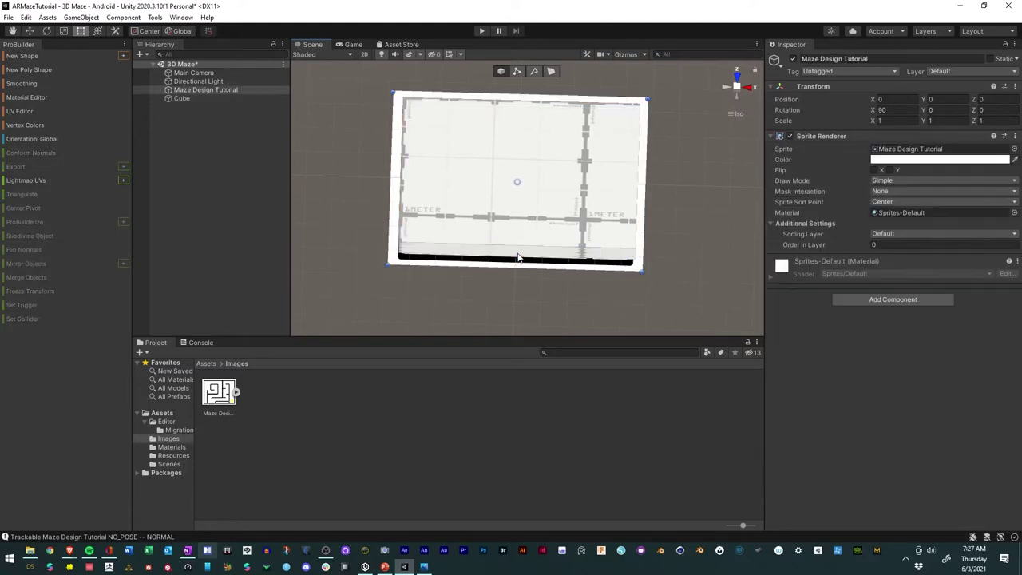
click(519, 234)
drag(517, 252, 516, 264)
- Toggle the Scene view projection and snap it to the Top view
click(736, 112)
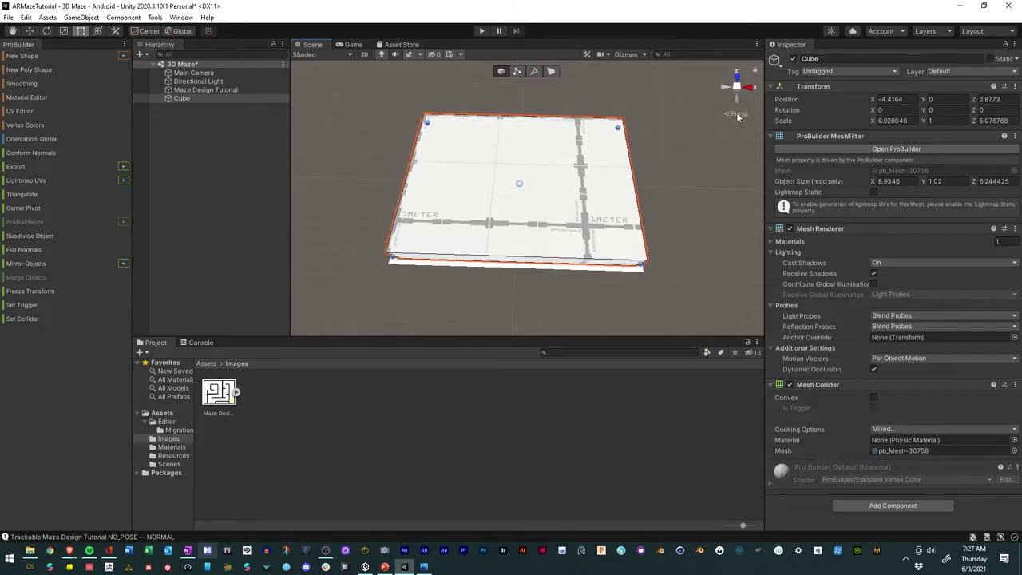
click(736, 112)
click(736, 111)
click(737, 86)
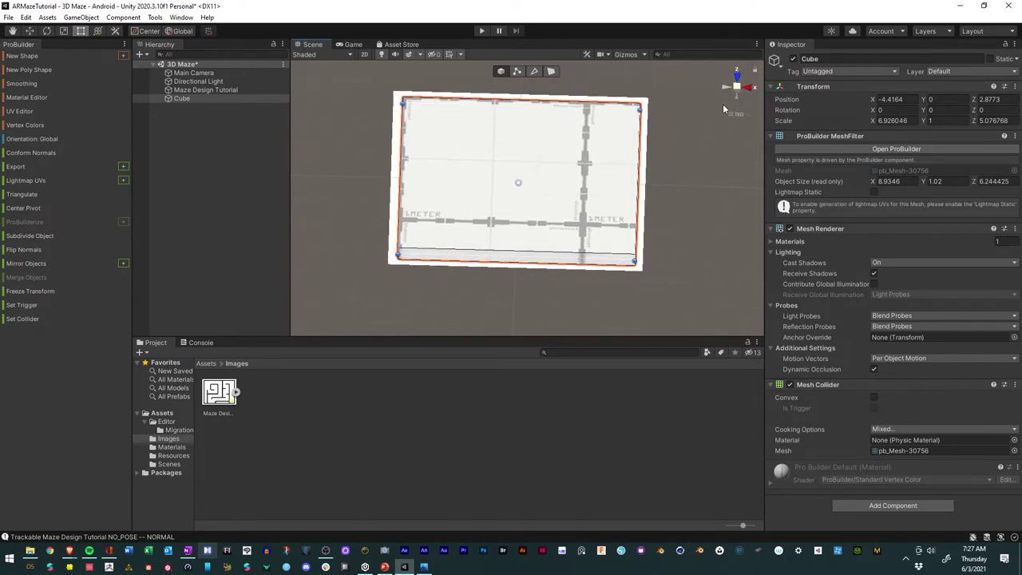
right_click(735, 88)
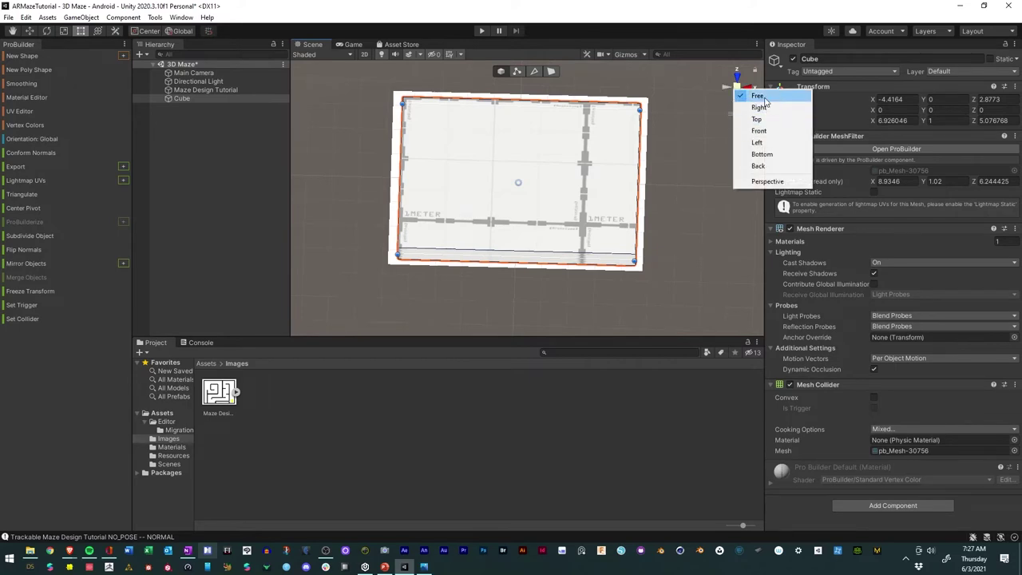
click(757, 119)
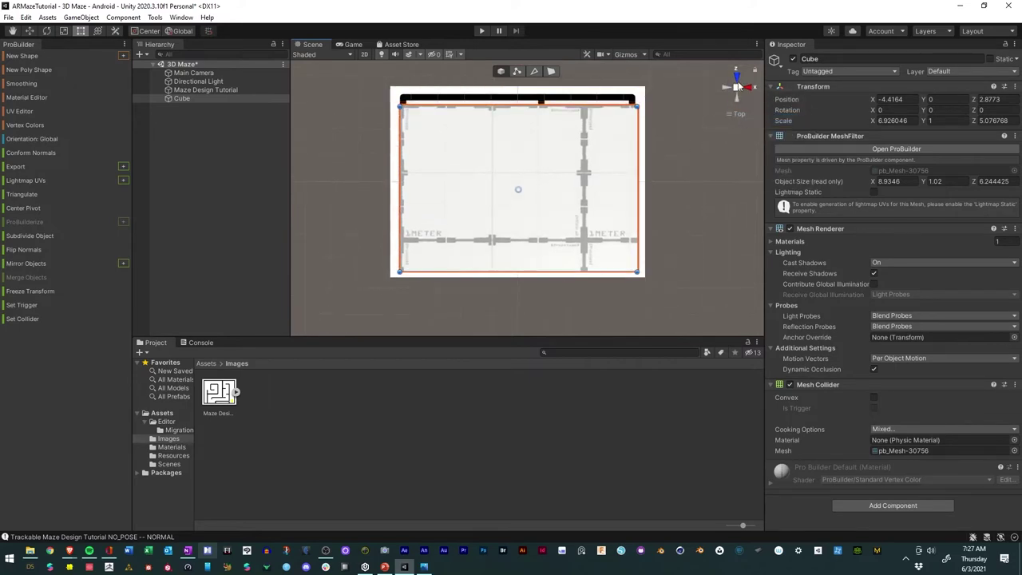
- Try the Front view, return to Top, and make the view orthographic
right_click(740, 92)
click(757, 131)
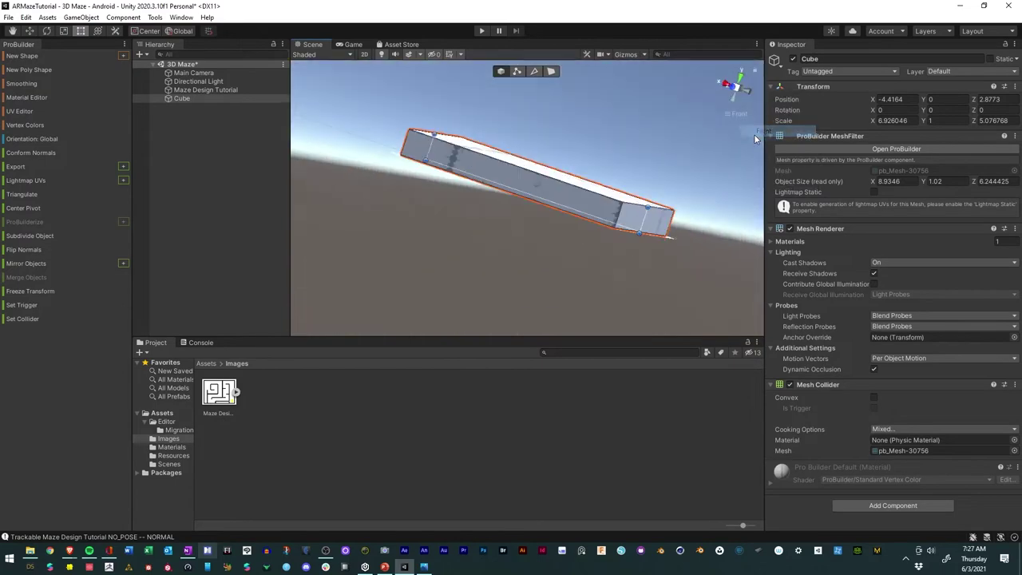
right_click(730, 92)
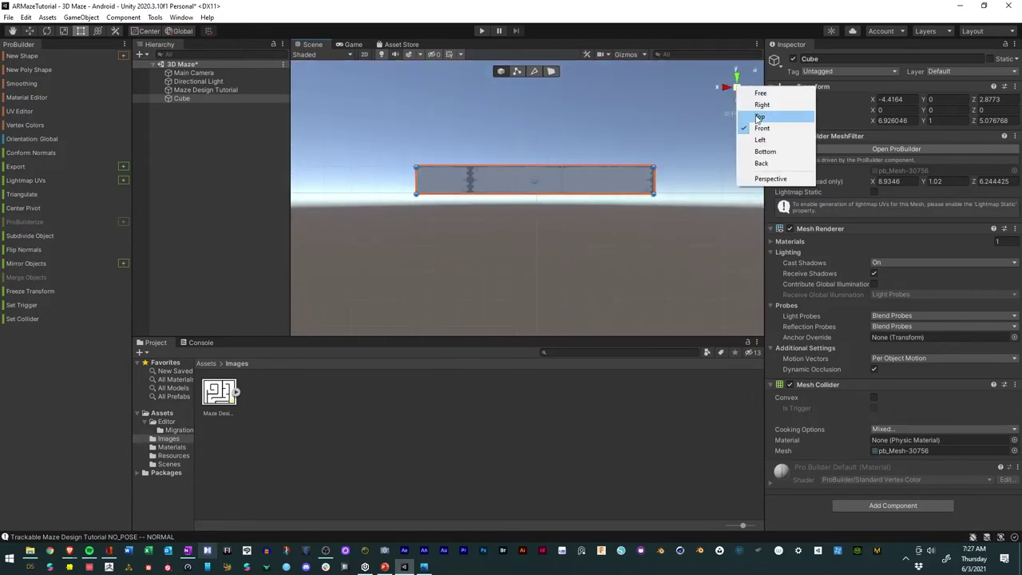
click(759, 119)
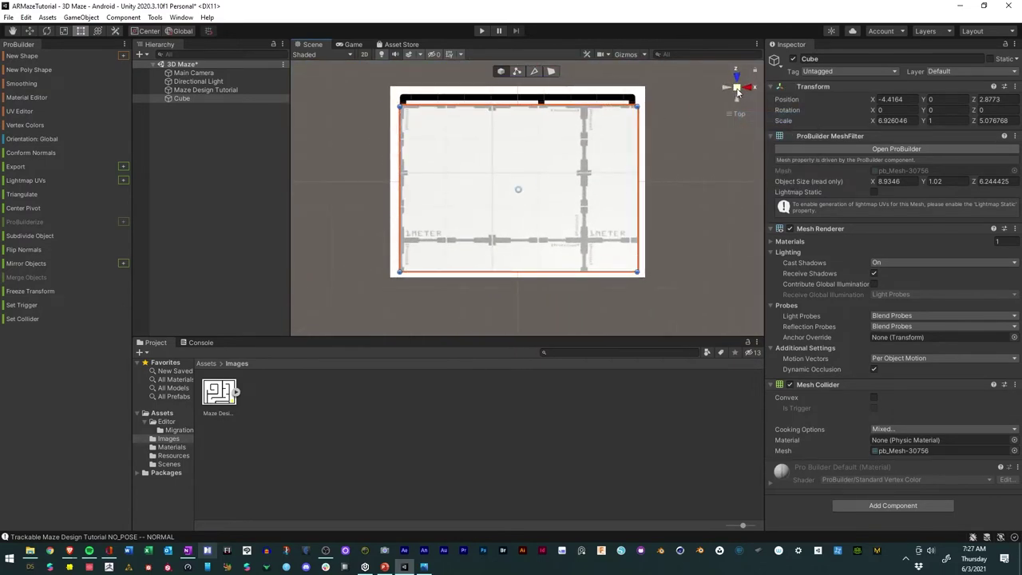
right_click(737, 92)
click(751, 182)
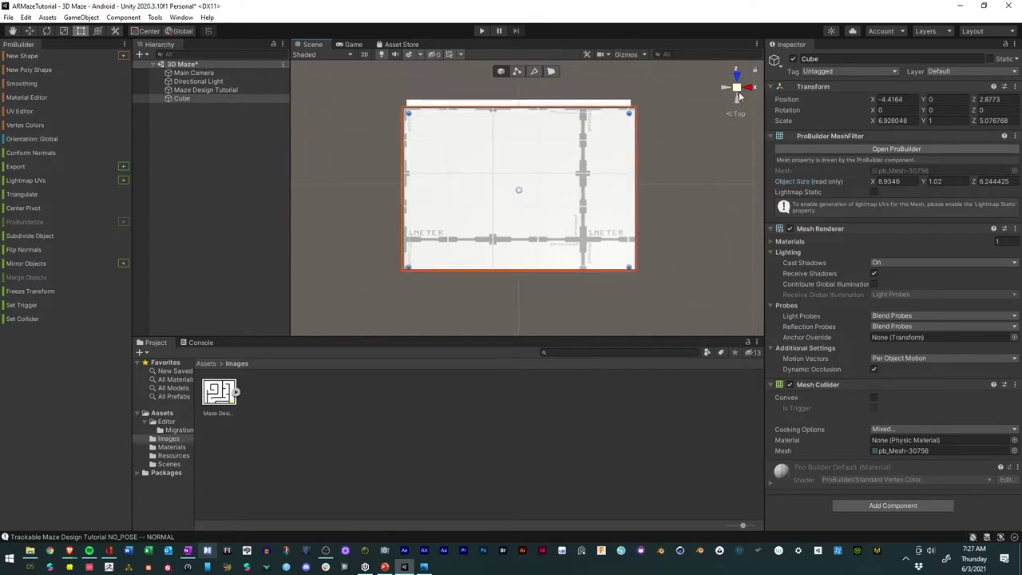
right_click(739, 95)
click(760, 185)
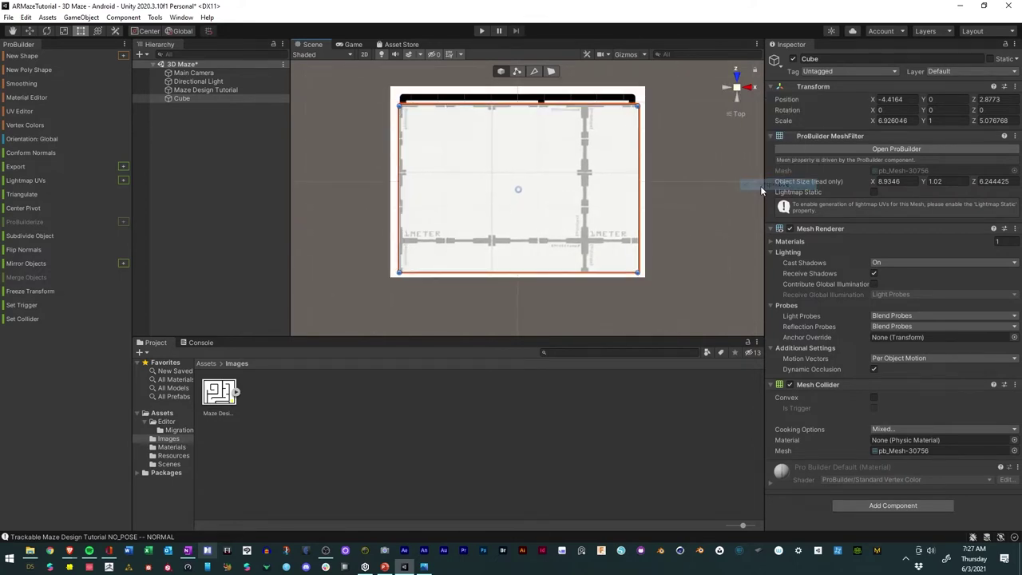
- Extend the slab's top edge to the maze border, giving Z scale 5.453465 at Z 3.3404
drag(522, 106, 526, 94)
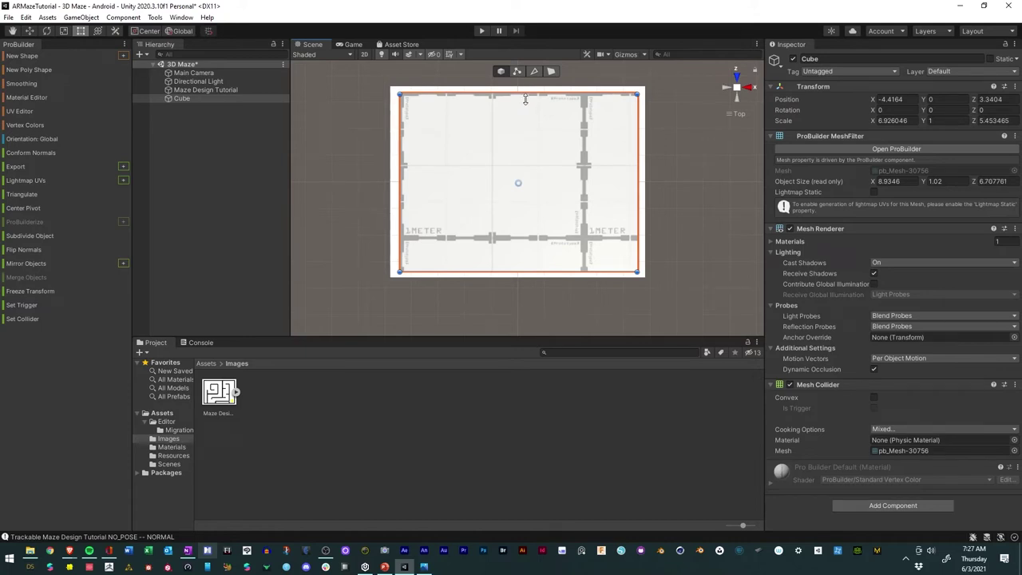
alt+drag(500, 179, 551, 281)
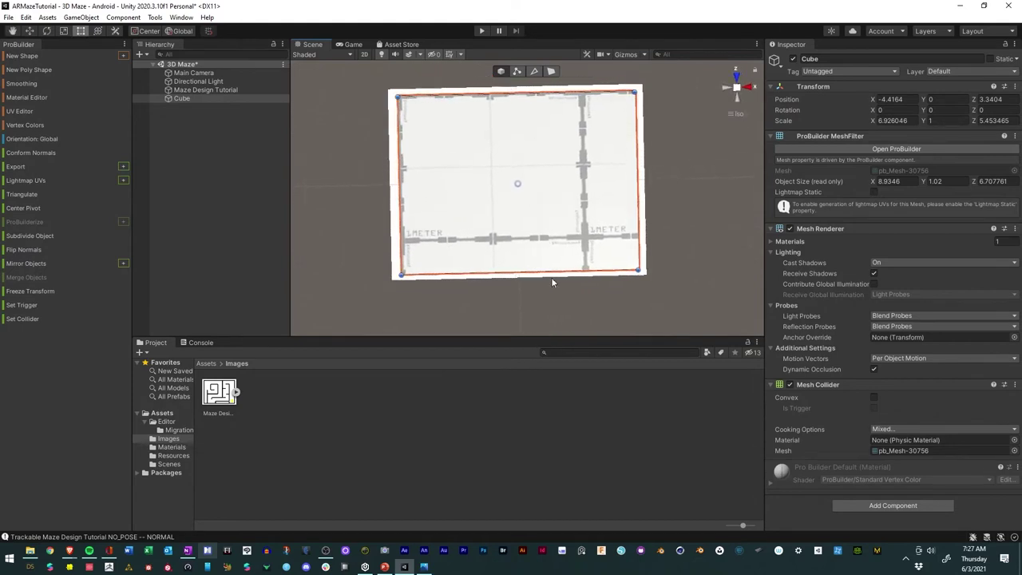
right_click(741, 91)
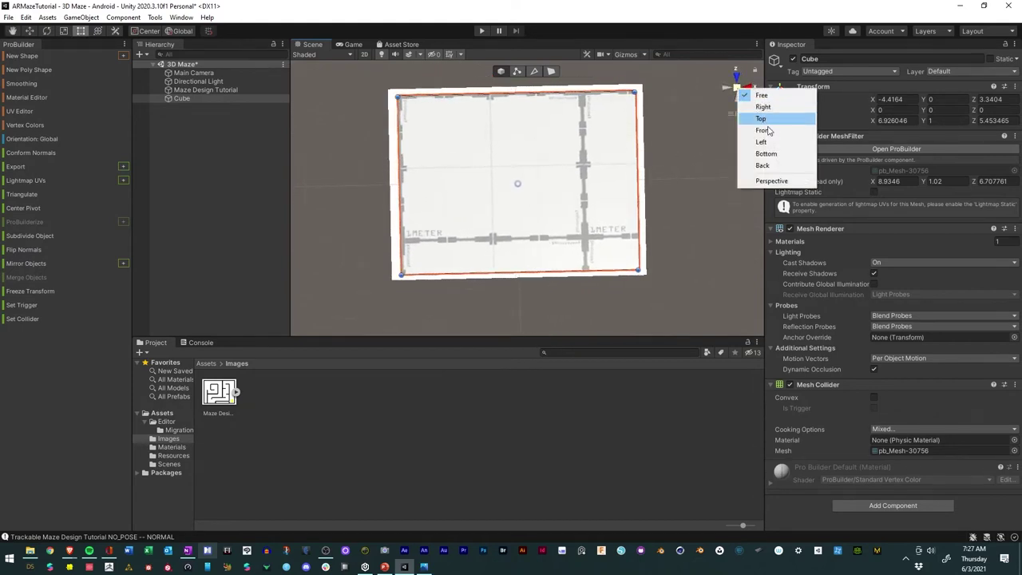
click(766, 120)
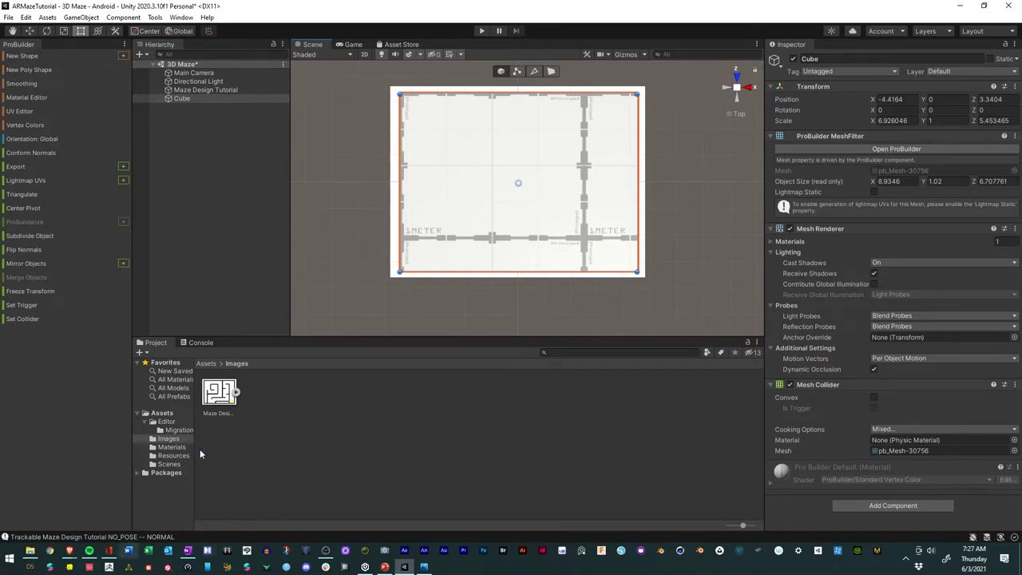
- Create a new material named 'Tranparent' in the Materials folder
click(172, 449)
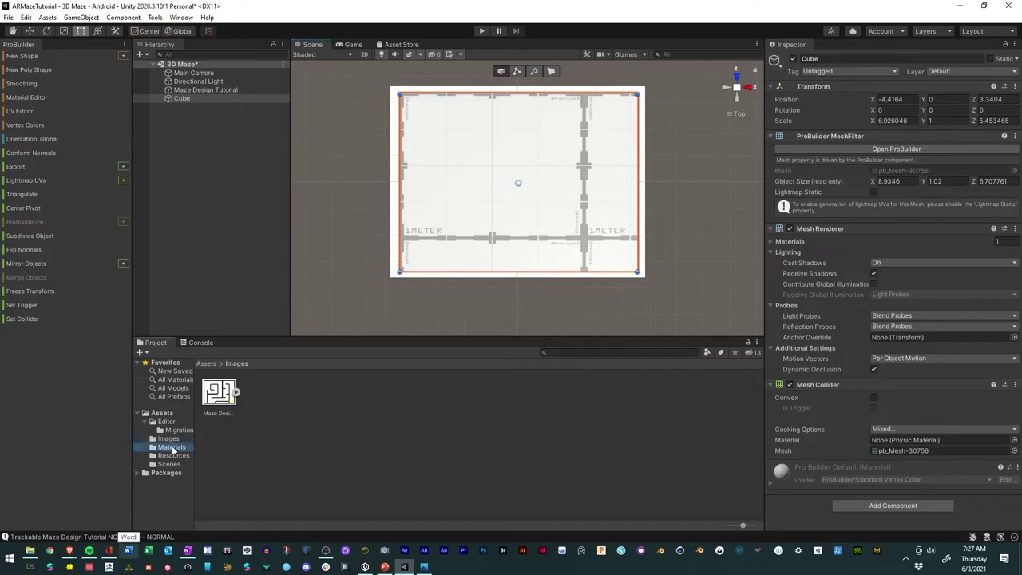
right_click(258, 416)
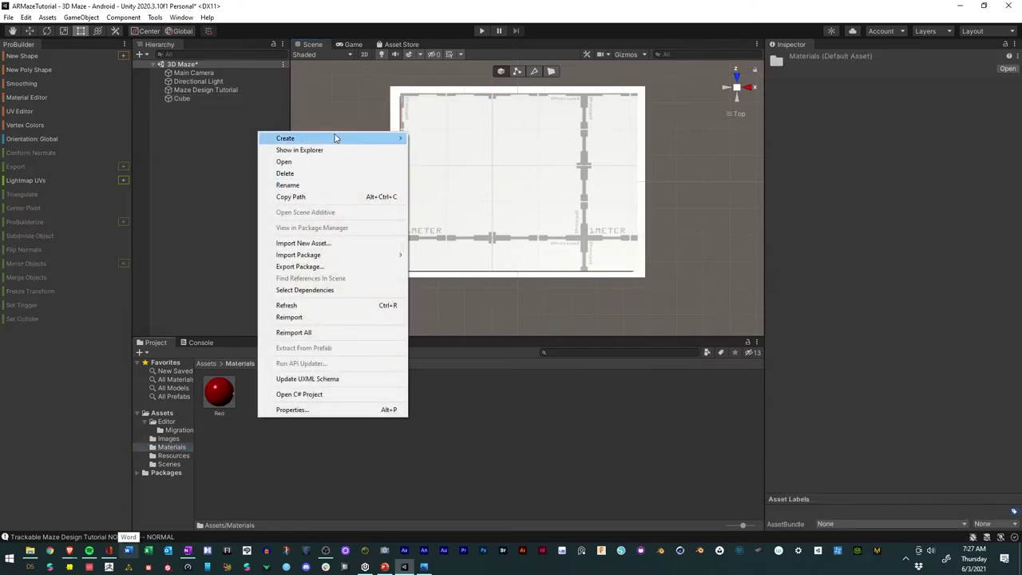
mouse_move(337, 137)
click(464, 322)
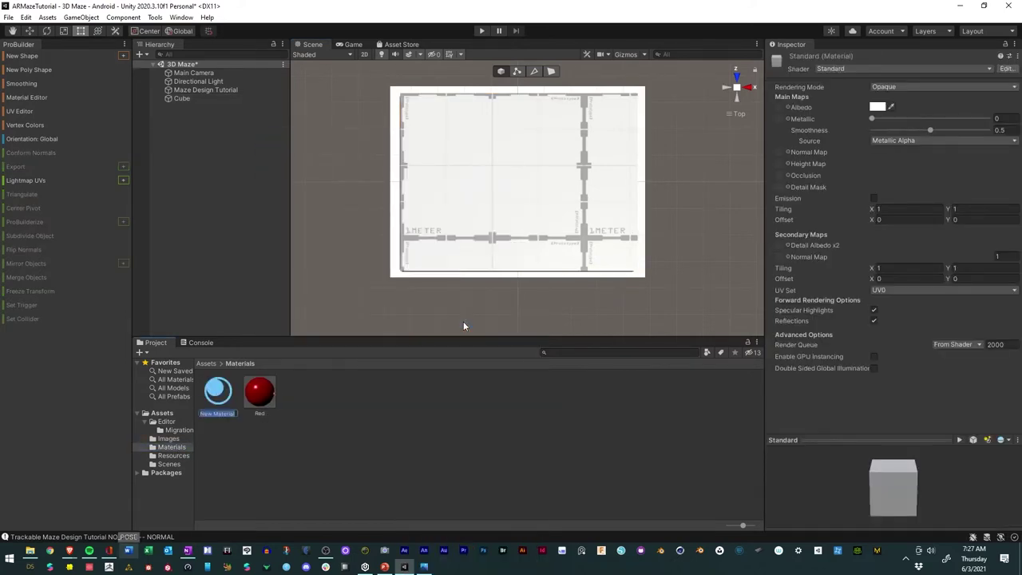
text(Tranparent)
key(Return)
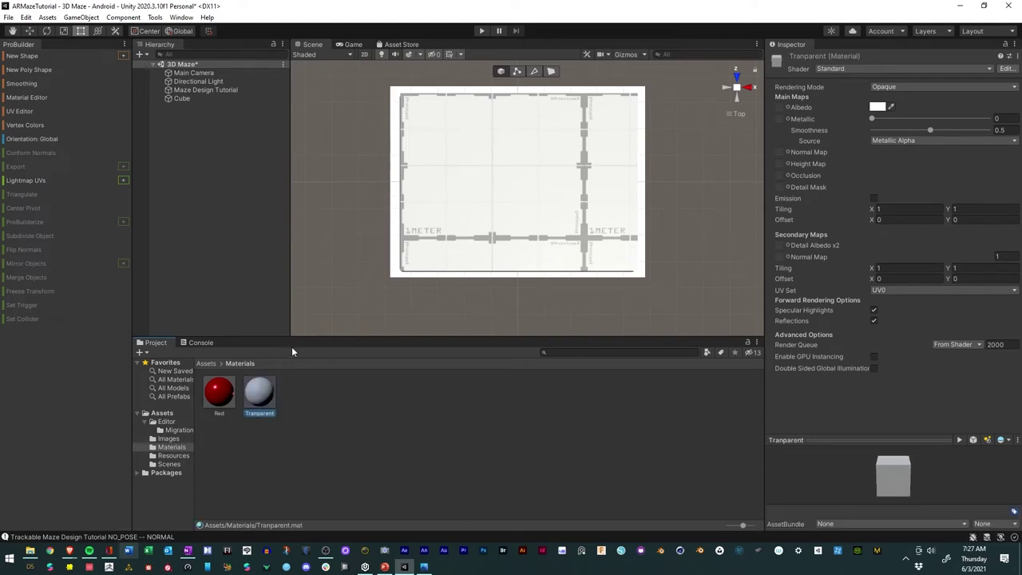
- Apply Tranparent to the cube slab and set its base colour alpha to 148
drag(264, 399, 519, 199)
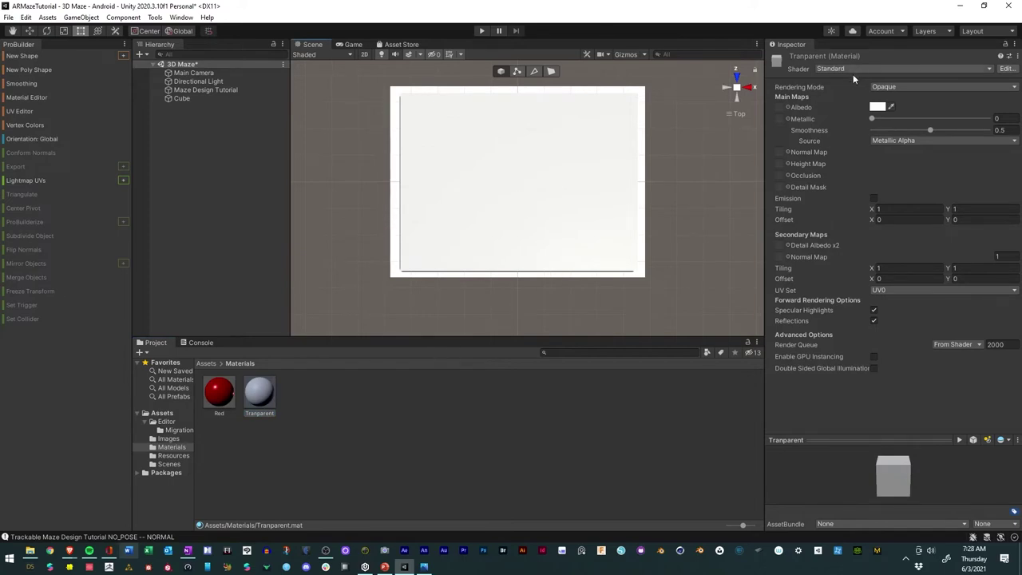
click(878, 107)
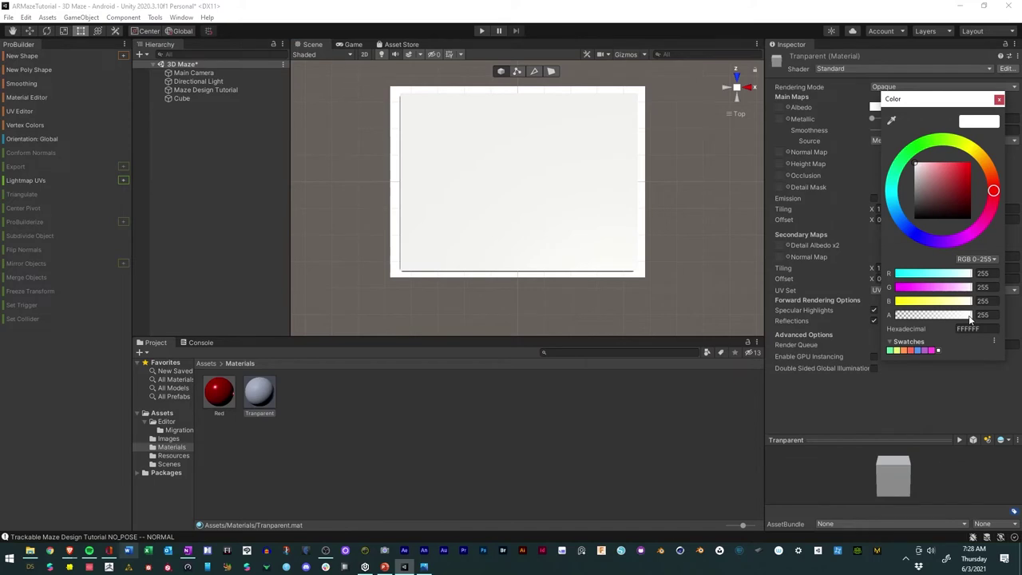
drag(971, 318, 941, 319)
click(998, 99)
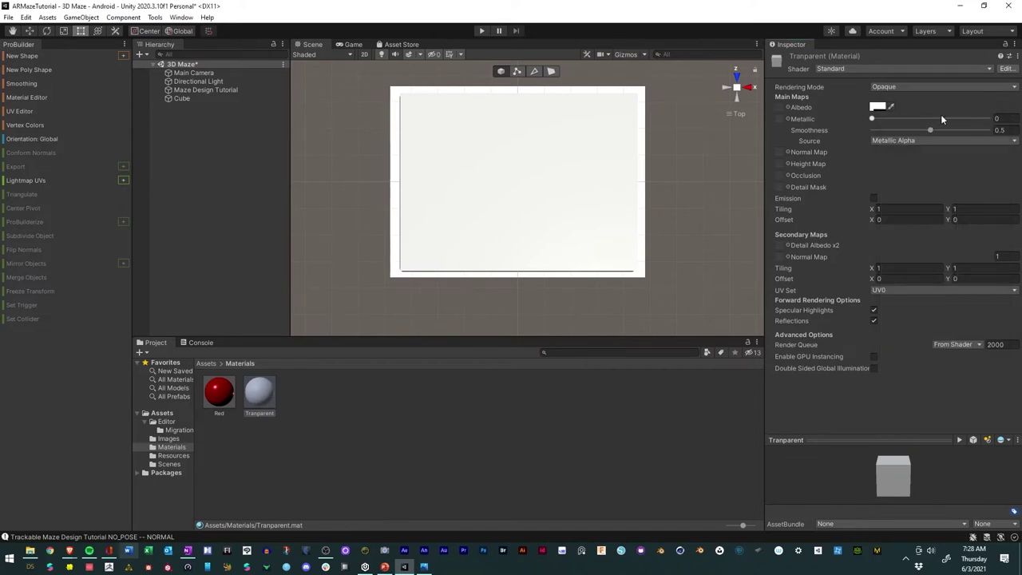
- Set the Tranparent material's Rendering Mode to Transparent and try a bright yellow albedo
click(898, 86)
click(896, 131)
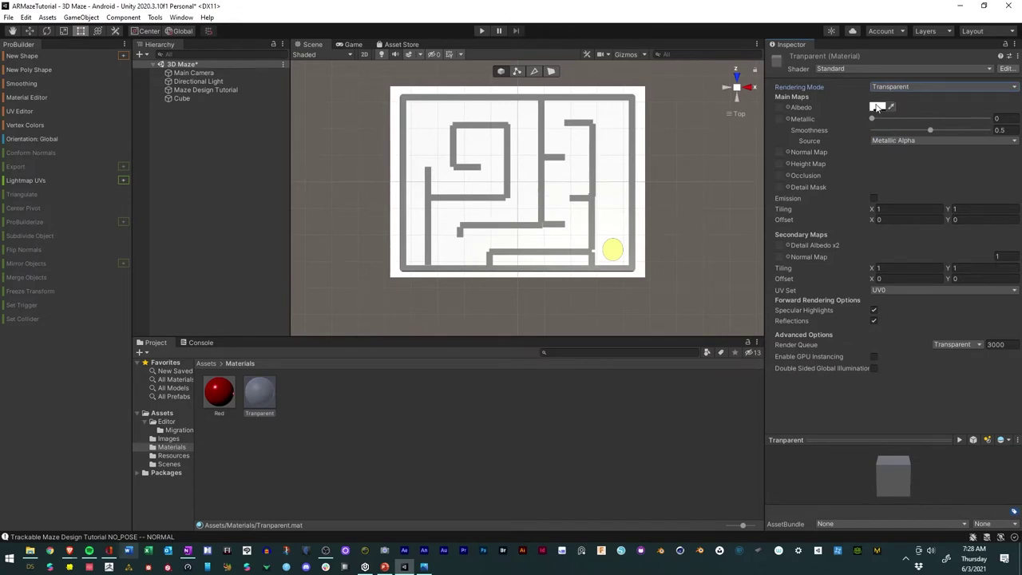
click(877, 106)
click(965, 150)
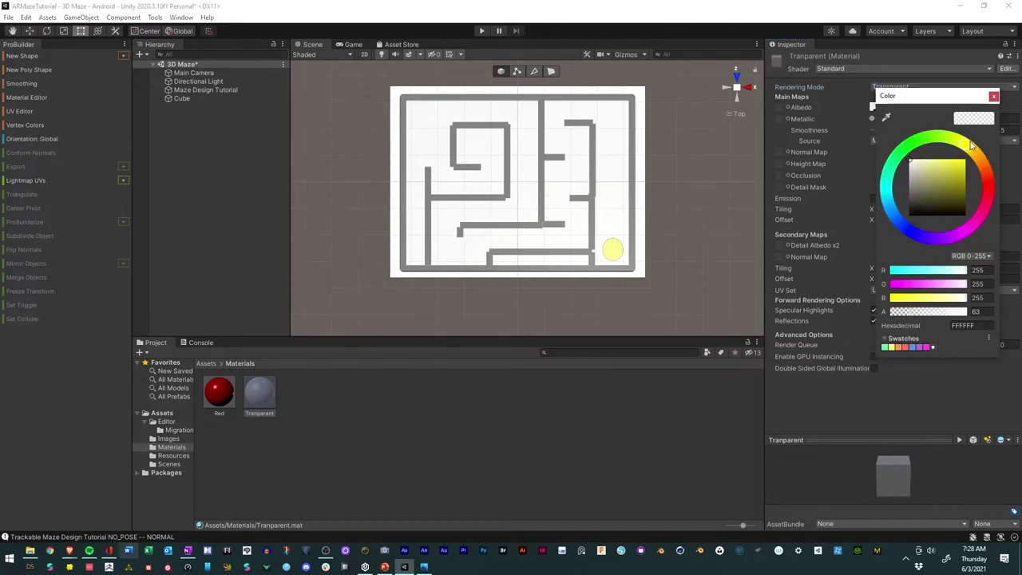
drag(958, 169, 965, 162)
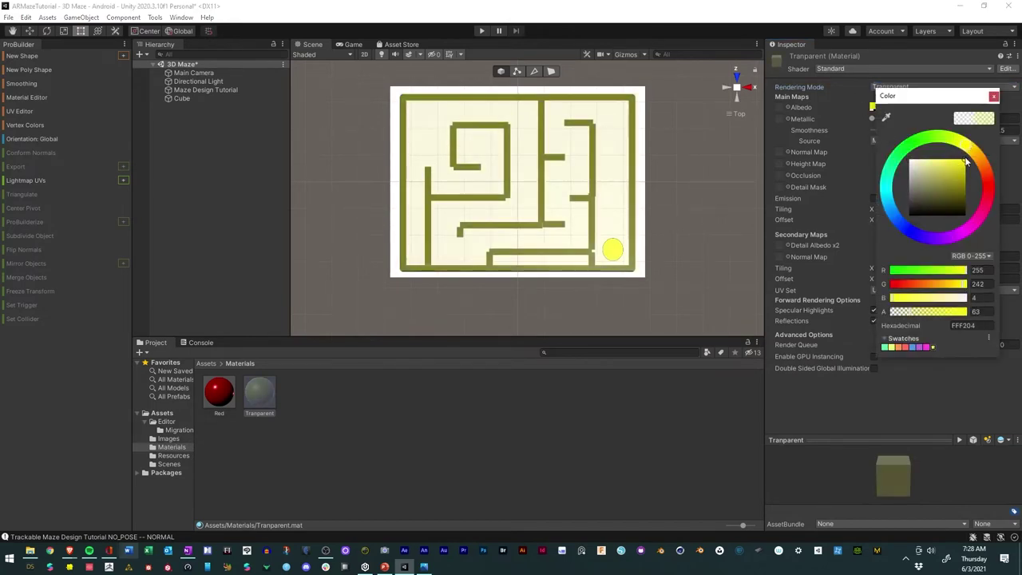
click(994, 96)
alt+drag(651, 231, 639, 209)
- Adjust the alpha transparency of the yellow albedo color
click(877, 107)
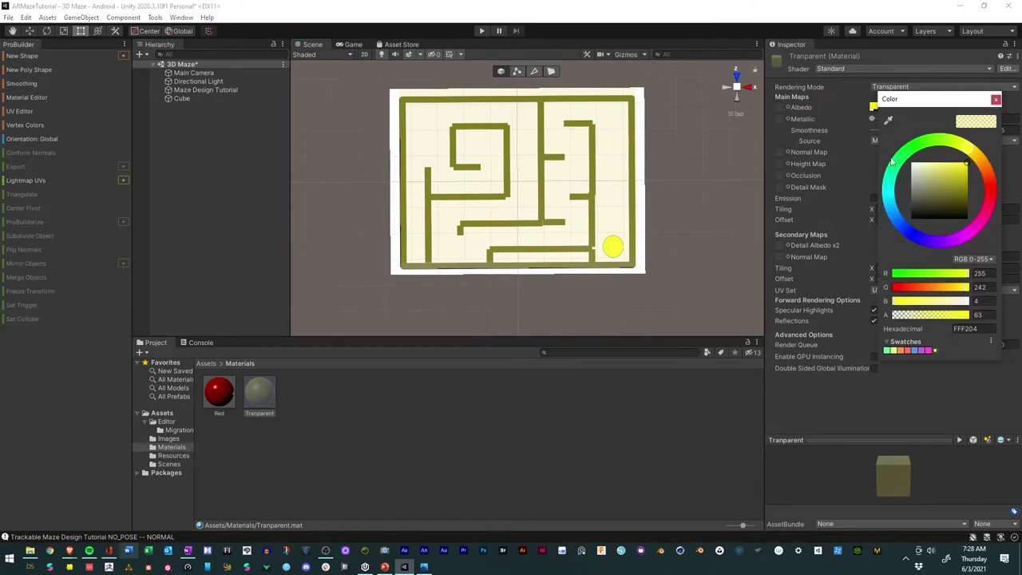
click(914, 316)
drag(933, 318, 951, 320)
click(616, 269)
alt+drag(615, 269, 616, 241)
- Change the albedo to light blue so the maze shows through the slab
click(877, 106)
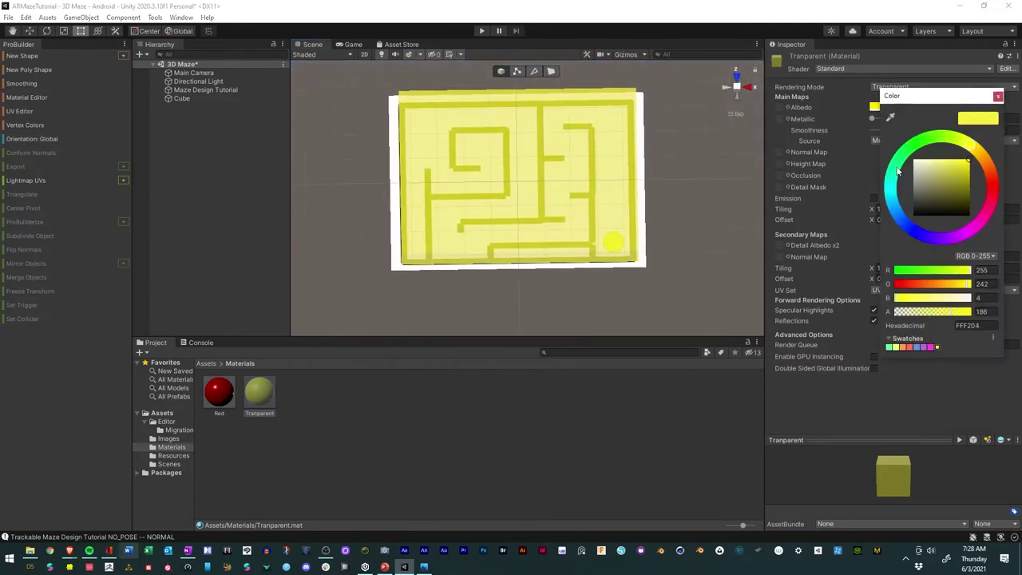
click(896, 209)
mouse_move(936, 174)
mouse_down()
mouse_move(955, 158)
mouse_move(942, 163)
mouse_move(950, 166)
mouse_up()
click(998, 96)
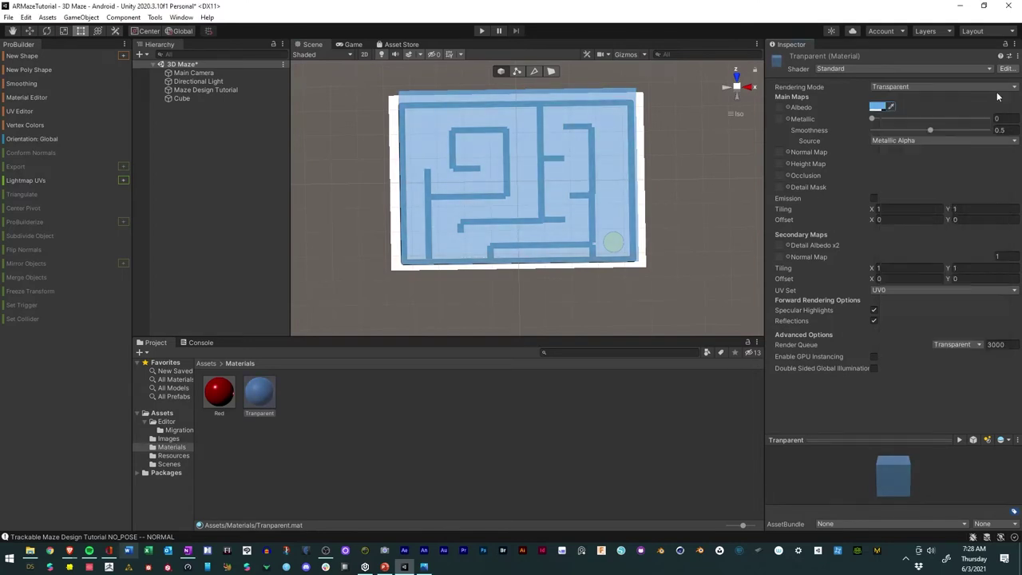
alt+drag(607, 240, 564, 190)
alt+drag(709, 212, 696, 191)
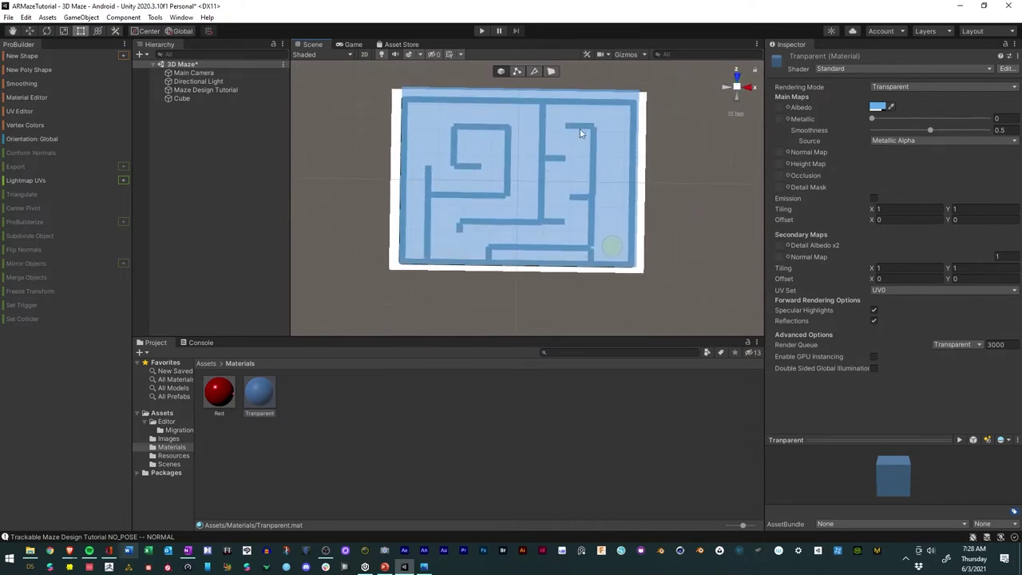
- In Face selection mode, pick the cube's top face and scale it slightly, viewing from Top
click(551, 72)
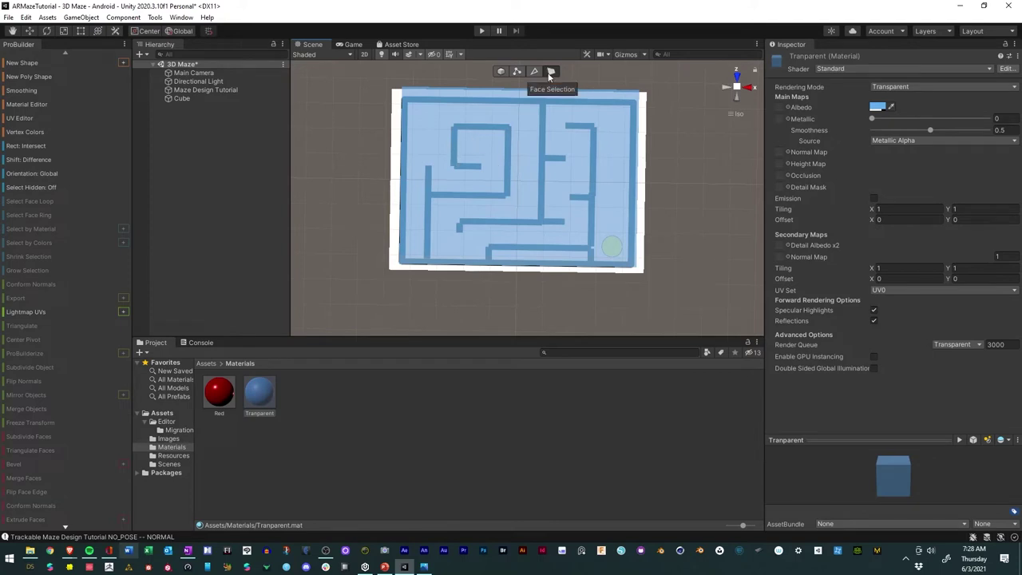
click(503, 175)
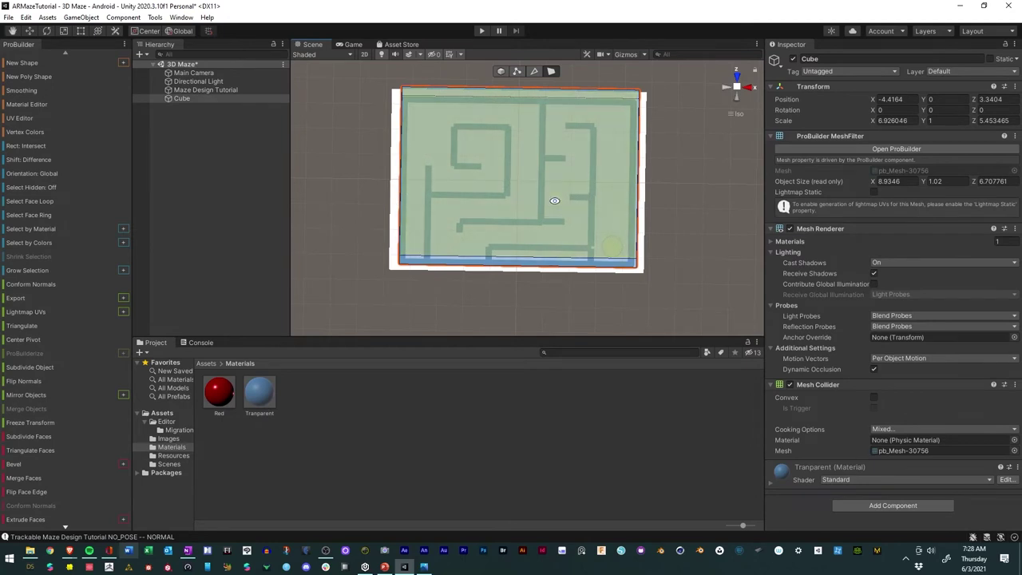
click(65, 30)
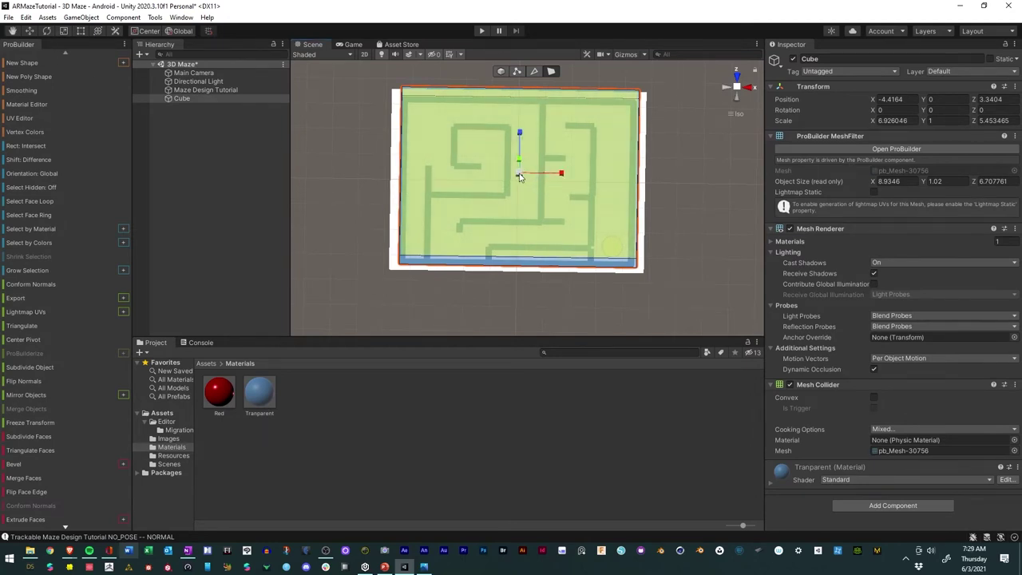
drag(519, 177, 519, 175)
mouse_move(520, 297)
alt+mouse_down()
mouse_move(517, 81)
mouse_move(523, 277)
alt+mouse_up()
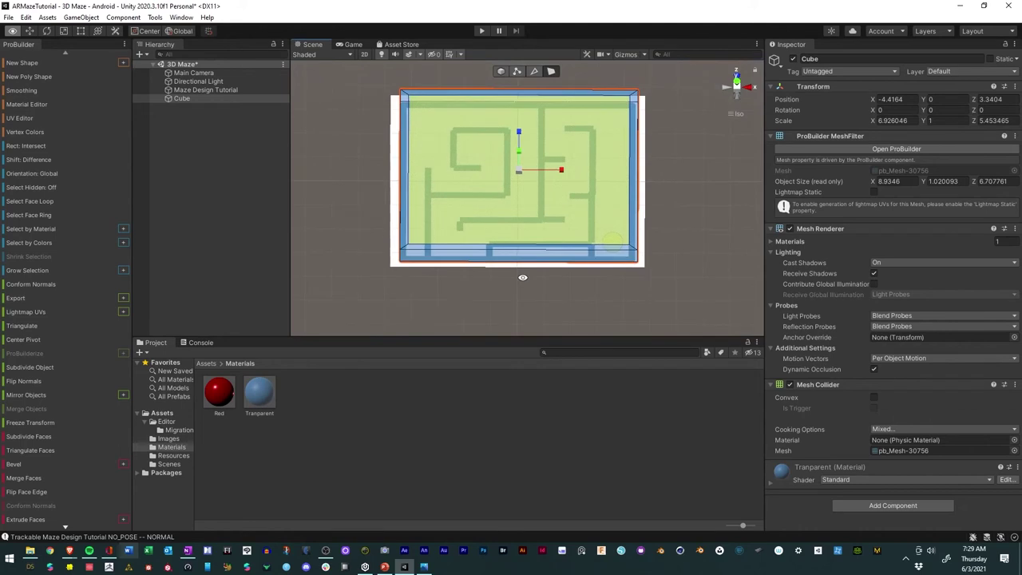
click(737, 85)
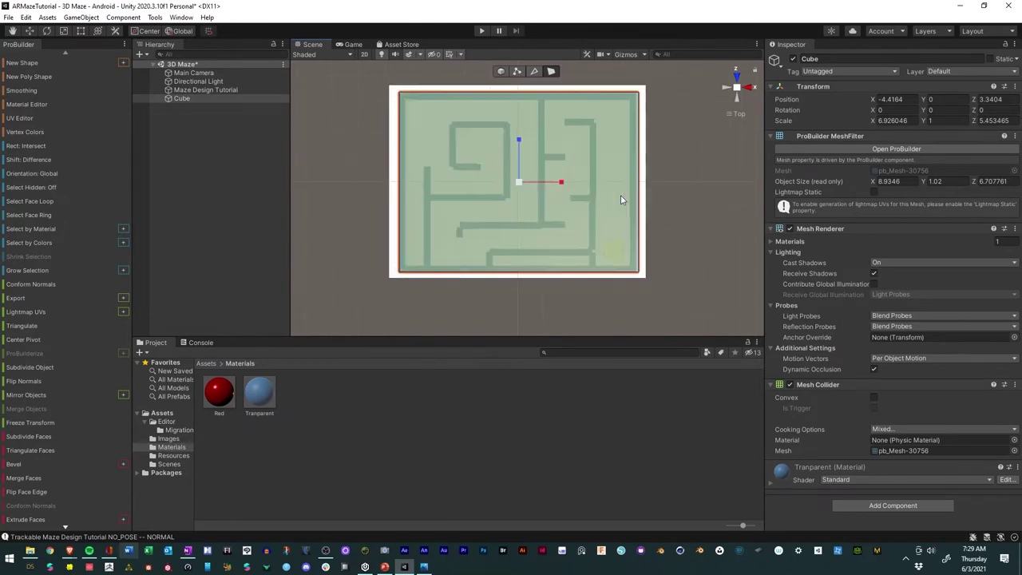
alt+drag(618, 197, 581, 214)
- In Object mode, scale the transparent cube up across the maze image
click(501, 71)
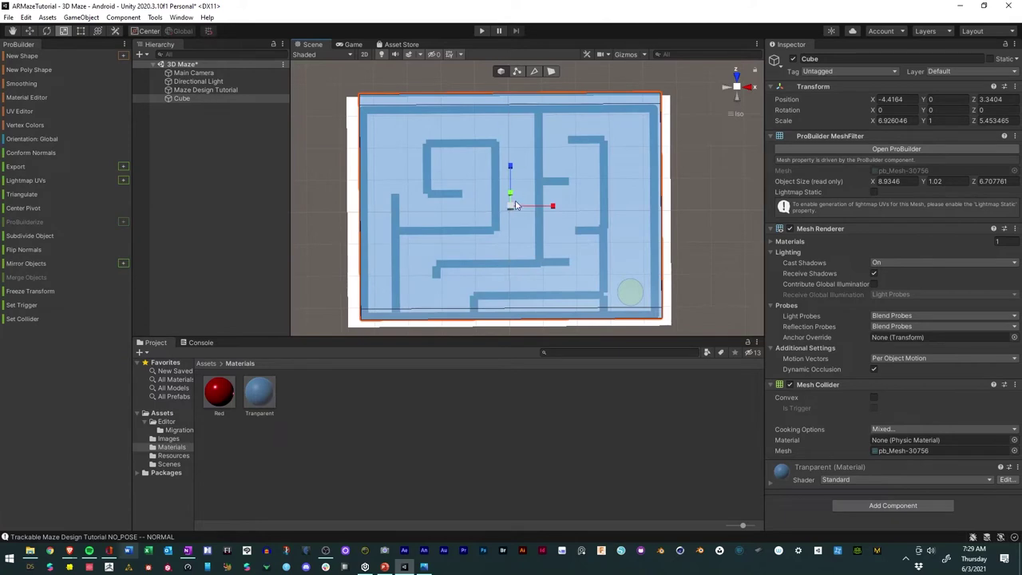
alt+drag(511, 214, 503, 136)
mouse_move(514, 201)
mouse_down()
mouse_move(531, 182)
mouse_move(518, 194)
mouse_up()
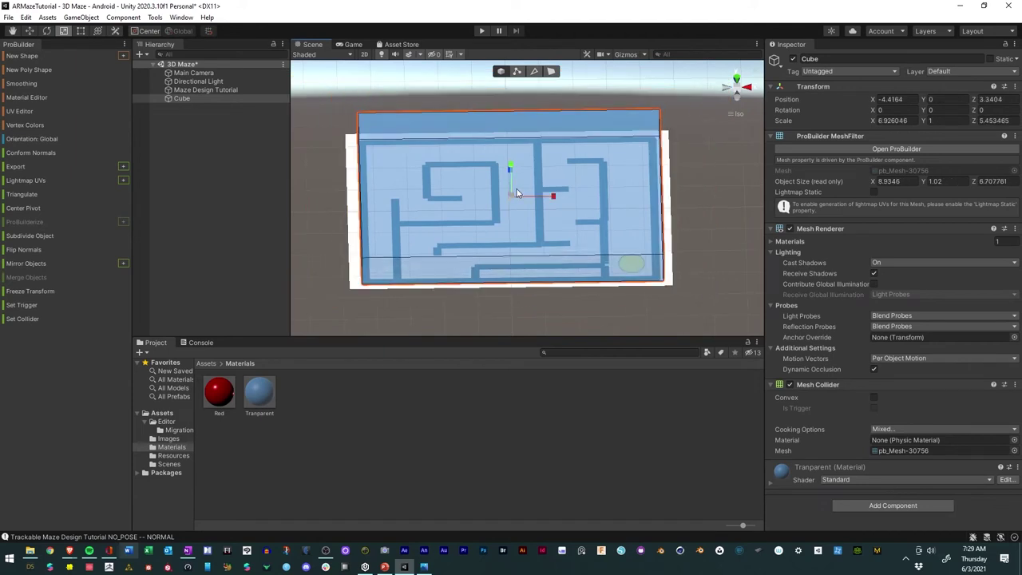
alt+drag(519, 131, 562, 90)
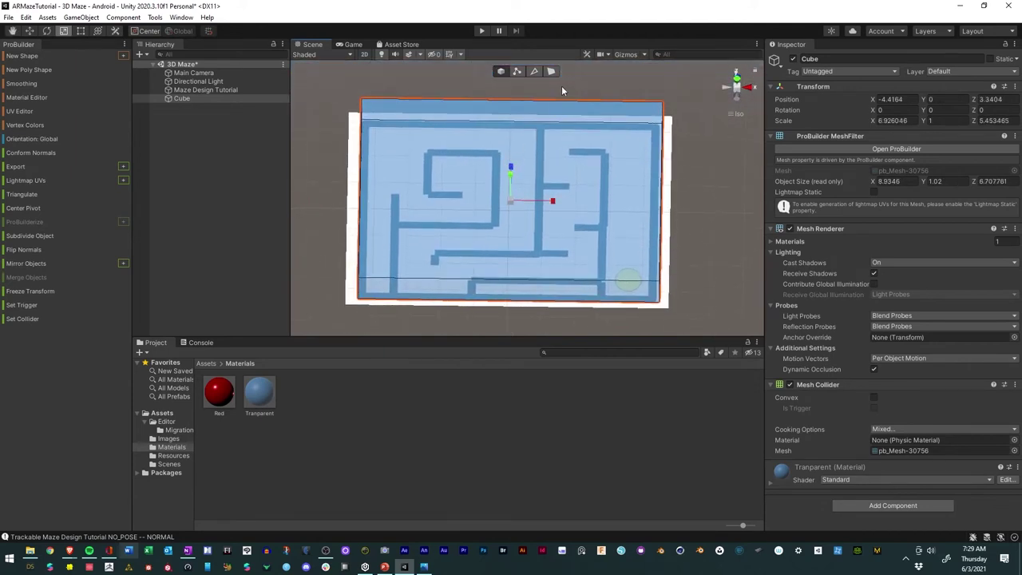
- Back in Face mode, extrude the cube's top face to add new side faces
click(551, 71)
alt+drag(670, 245, 678, 195)
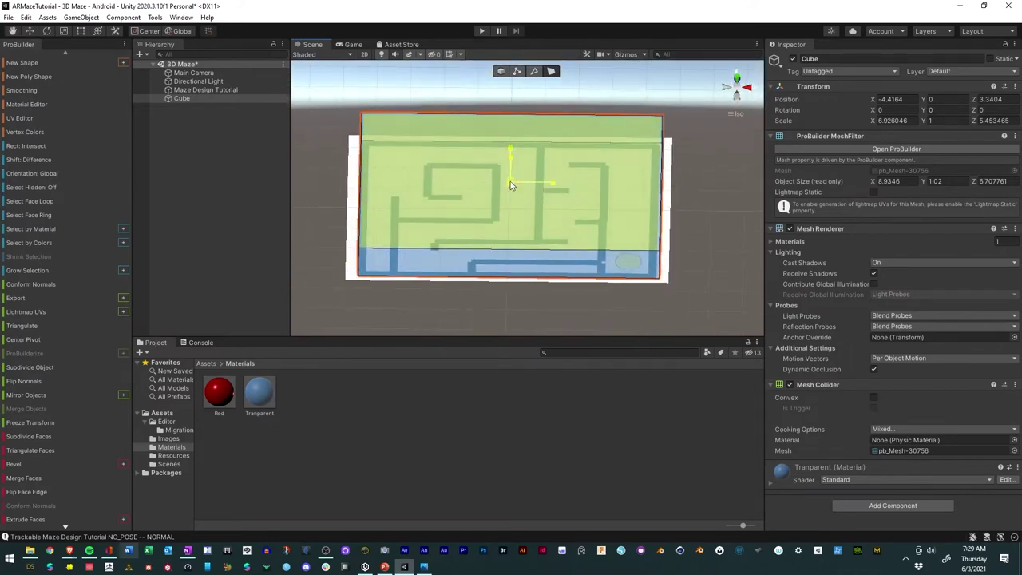
shift+drag(510, 185, 532, 194)
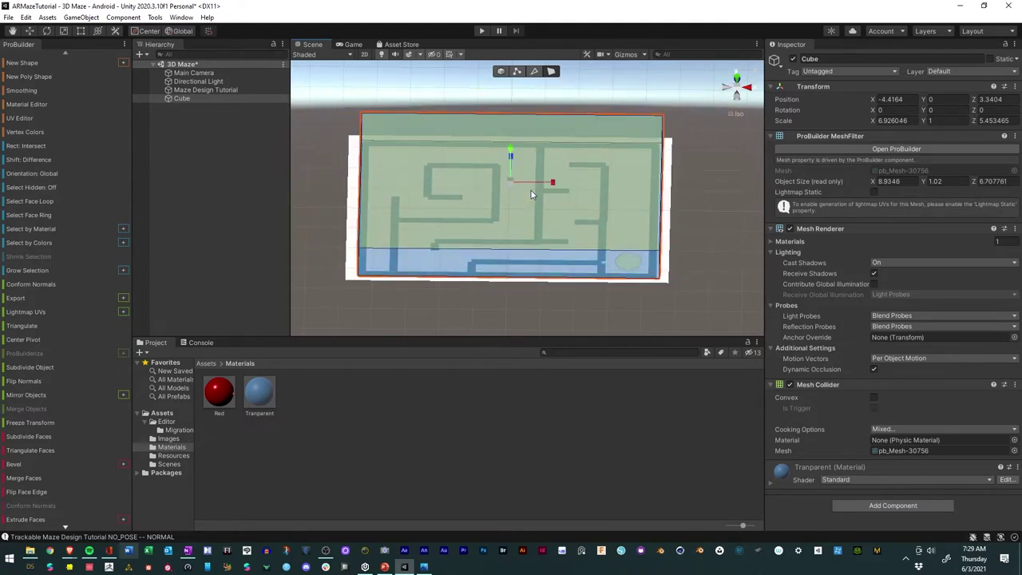
alt+drag(577, 139, 515, 200)
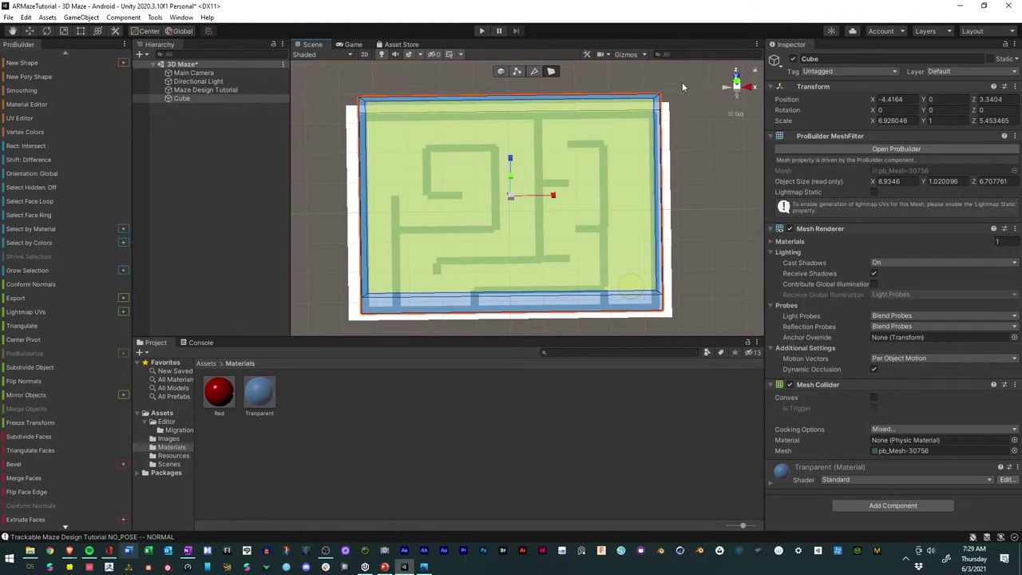
click(735, 82)
shift+drag(514, 222, 514, 219)
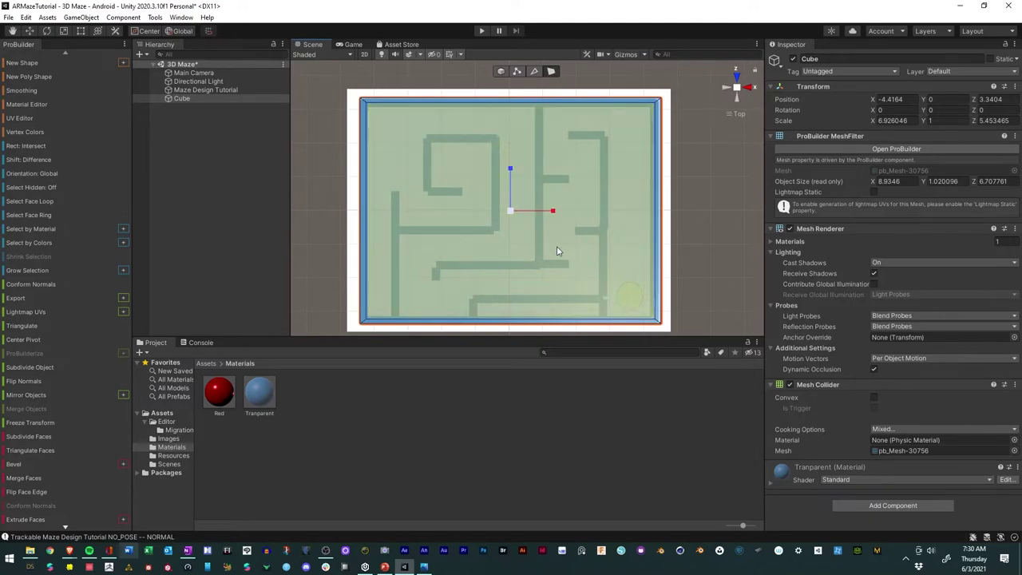
alt+drag(641, 217, 601, 166)
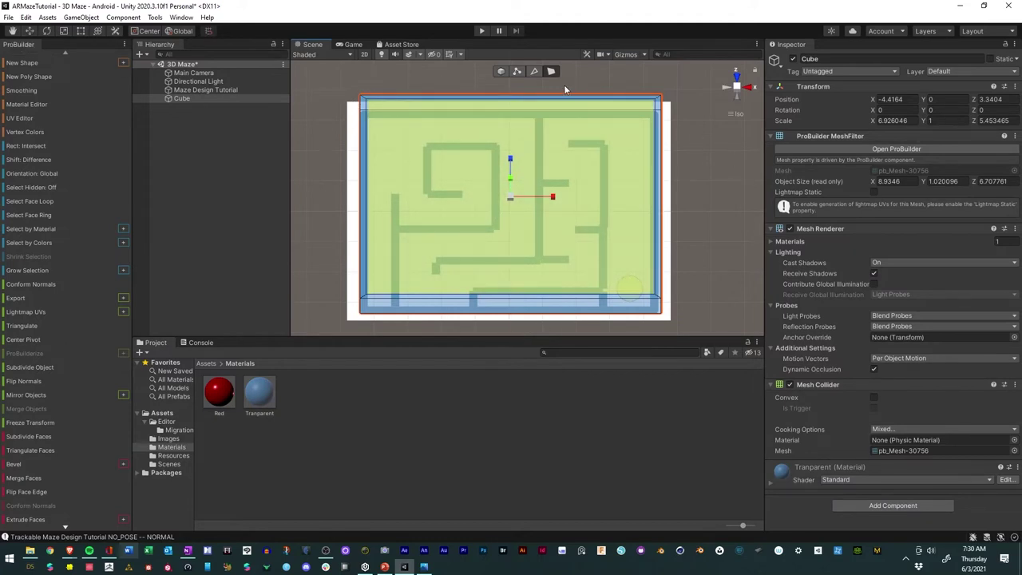
- Move the cube's top face along the Y axis to change the box height
click(392, 228)
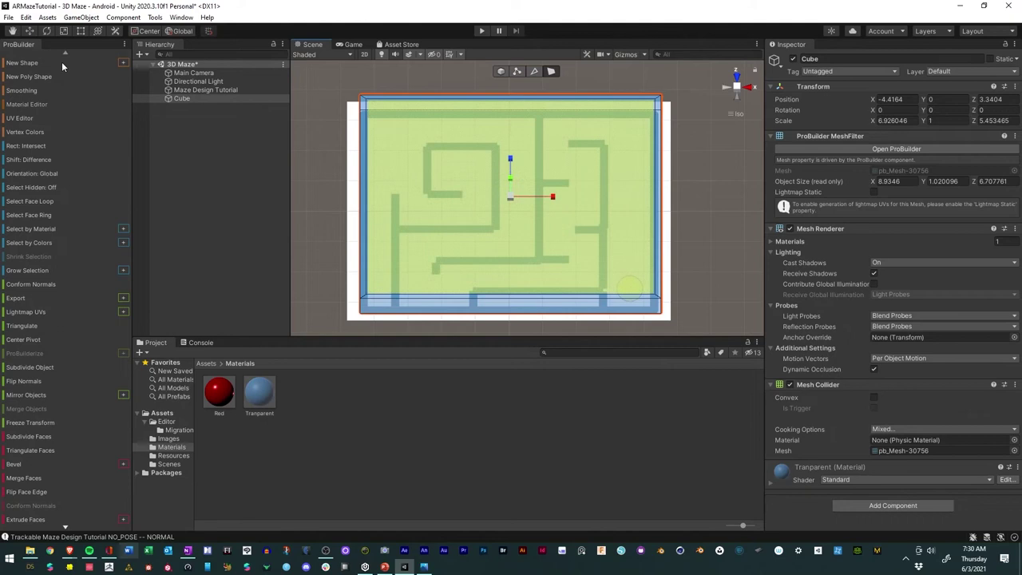
click(30, 32)
alt+drag(537, 231, 531, 100)
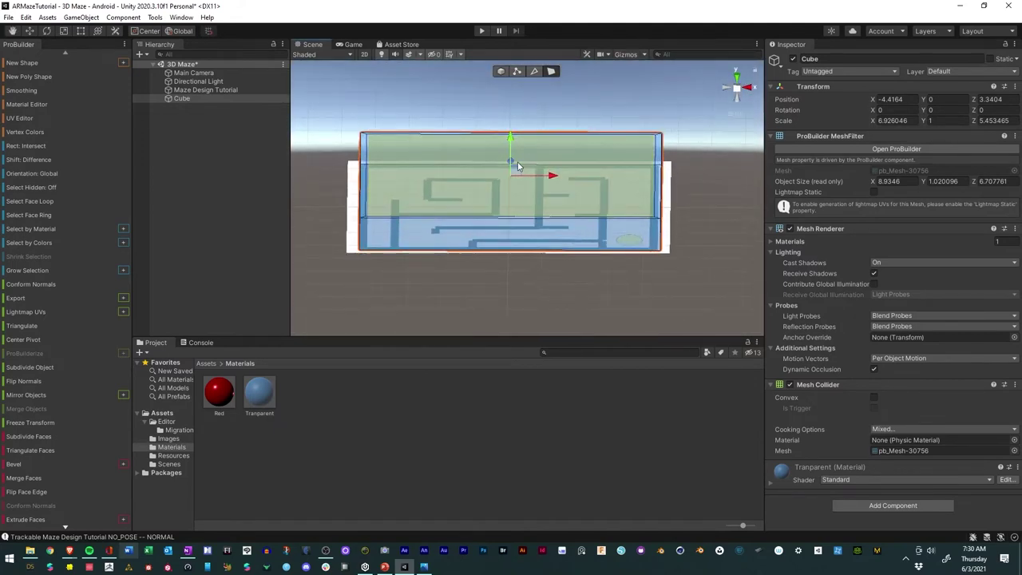
drag(511, 142, 638, 184)
alt+drag(511, 240, 518, 286)
- Deselect the box and apply the Tranparent material to it after trying Red
click(467, 269)
alt+drag(513, 199, 395, 162)
drag(219, 391, 528, 375)
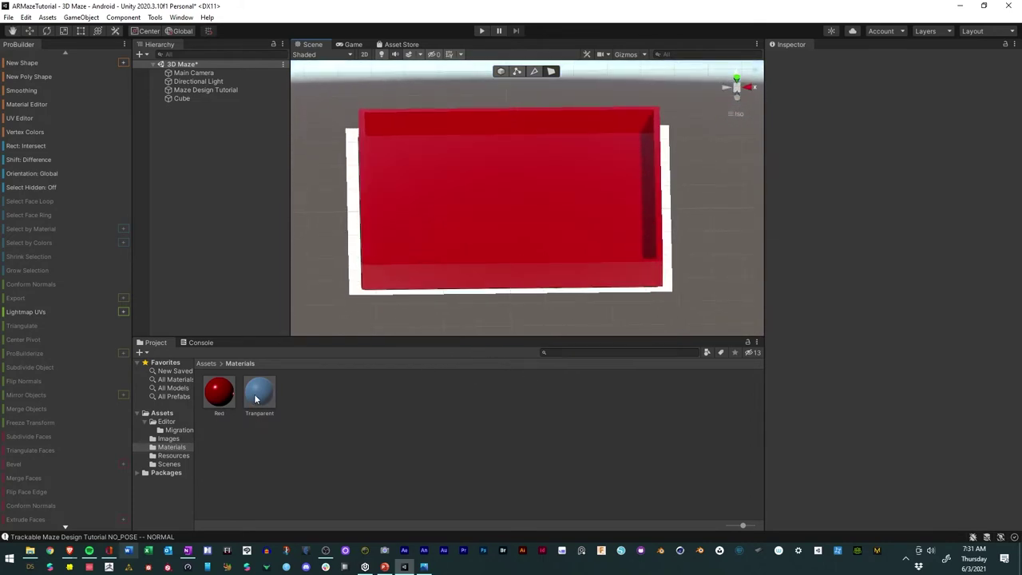
drag(255, 397, 498, 254)
- Set the Scene view to an orthographic Top view of the maze
scroll(491, 240, up, 3)
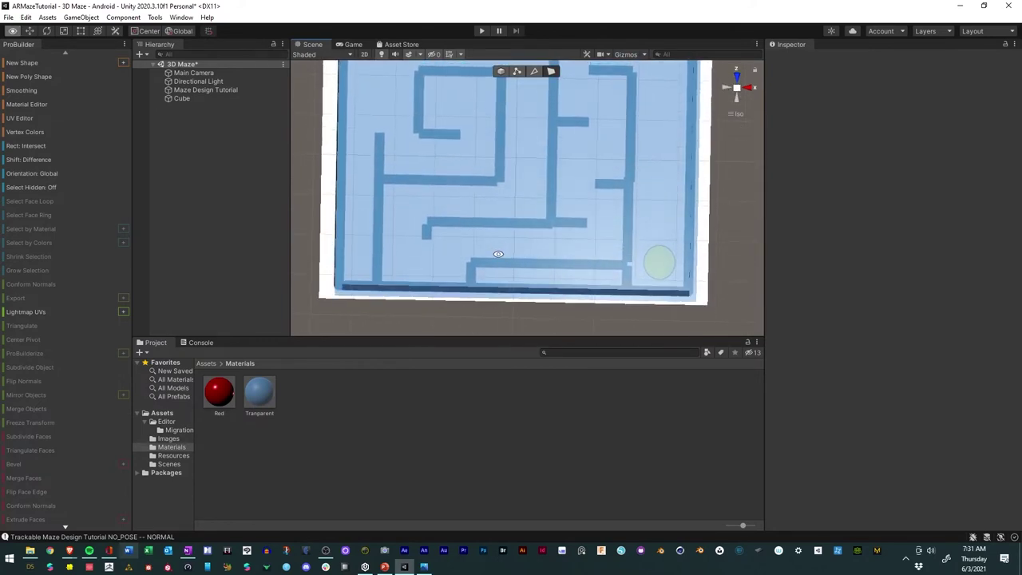
click(736, 90)
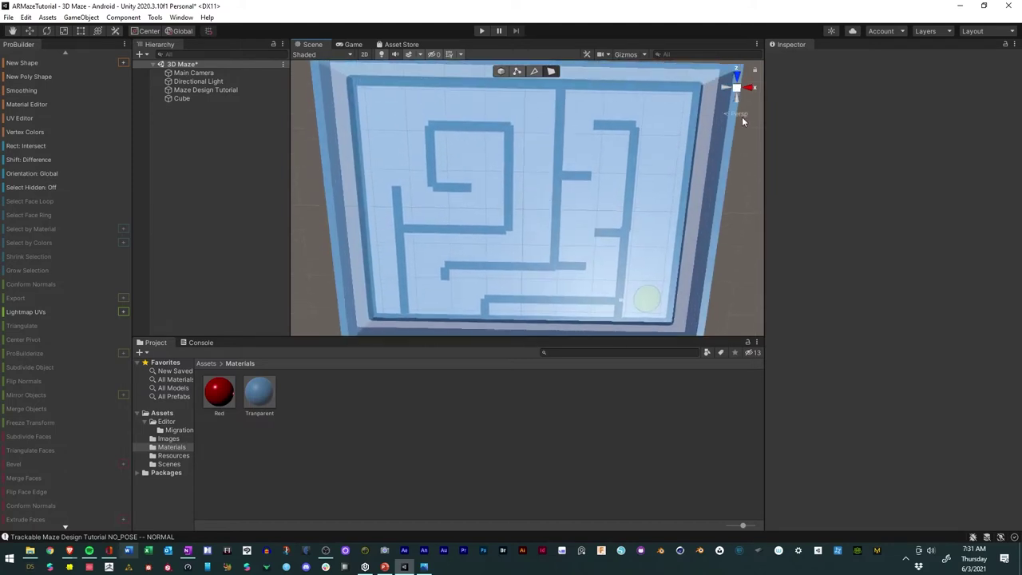
click(740, 114)
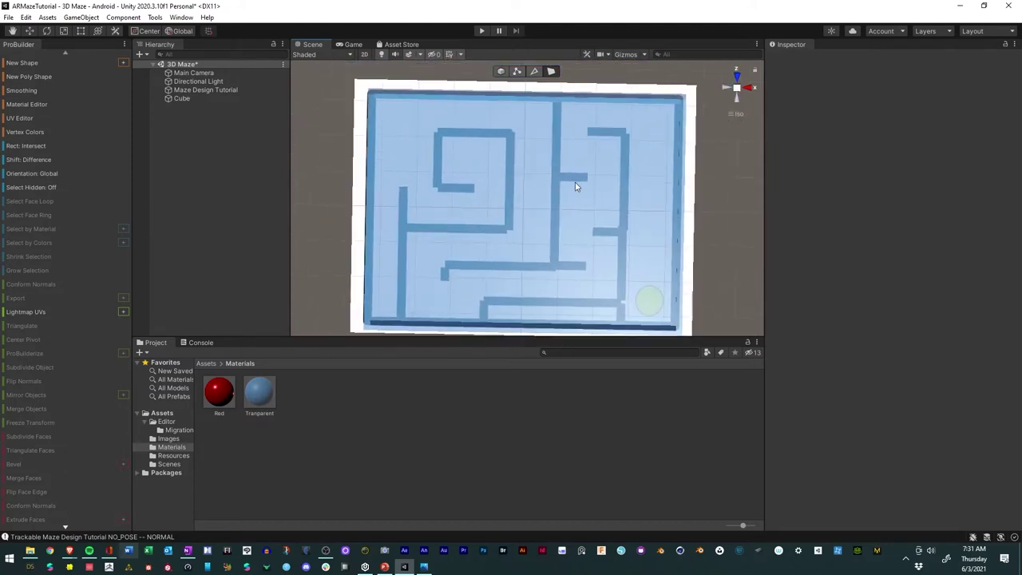
right_click(736, 87)
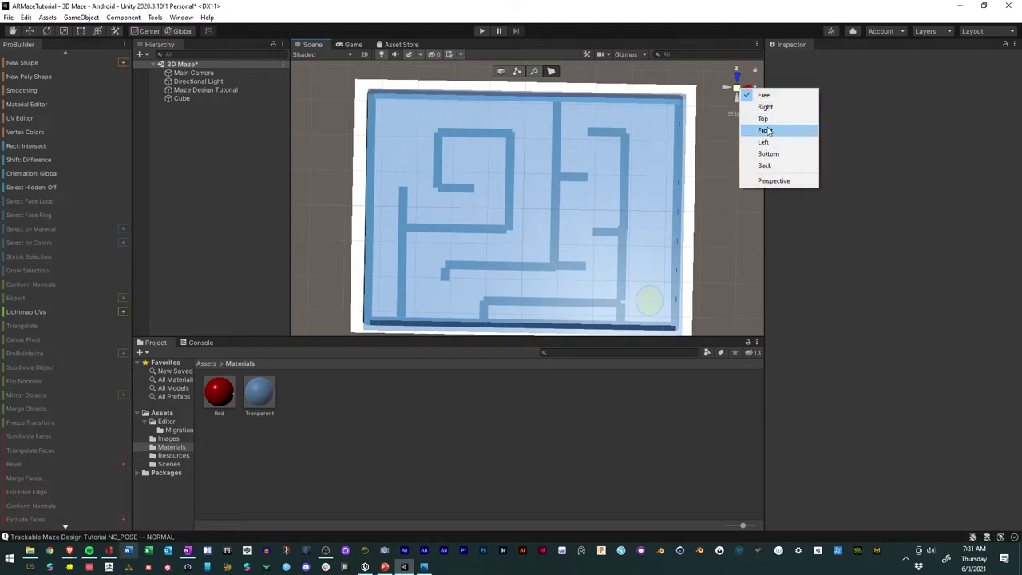
click(764, 118)
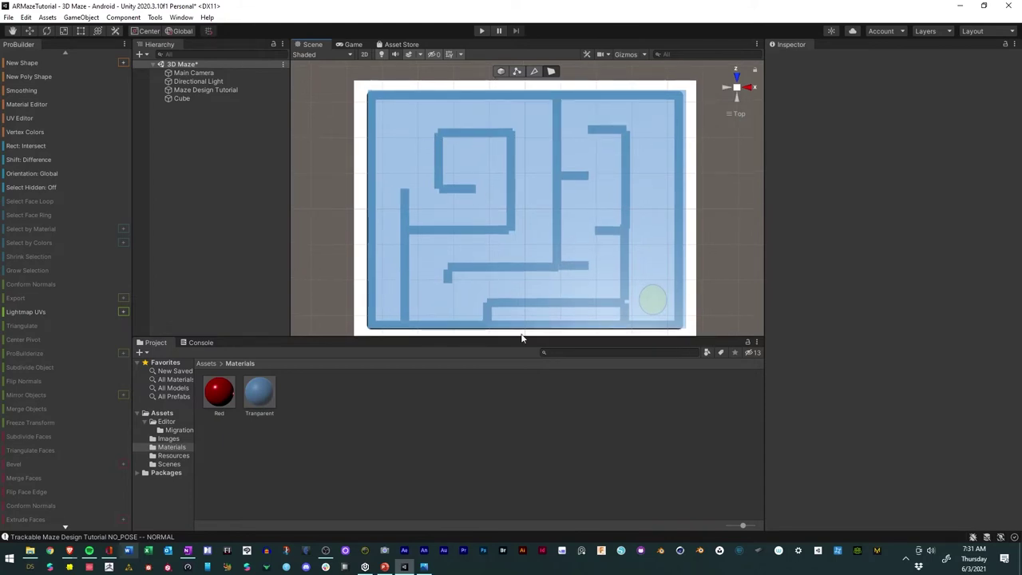
- Enlarge the Scene view panel and create a New Poly Shape object
drag(521, 340, 523, 390)
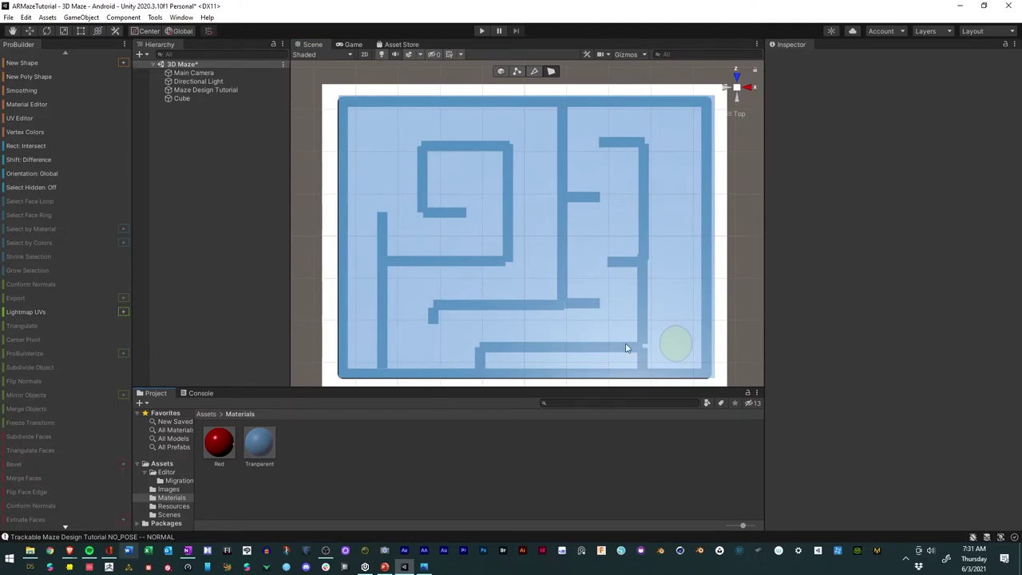
drag(766, 251, 824, 250)
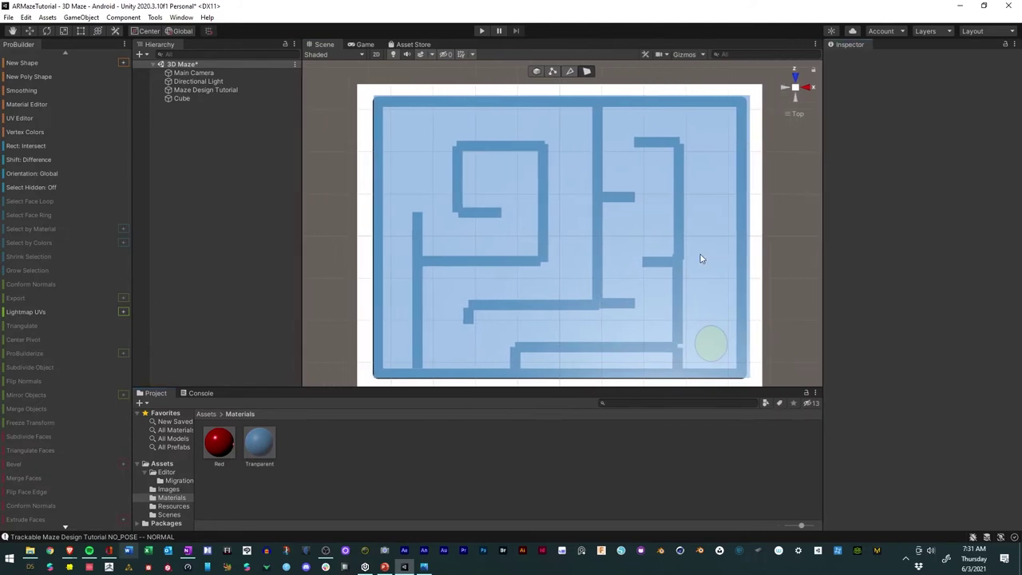
mouse_move(630, 226)
middle_down()
mouse_move(625, 207)
mouse_move(626, 218)
middle_up()
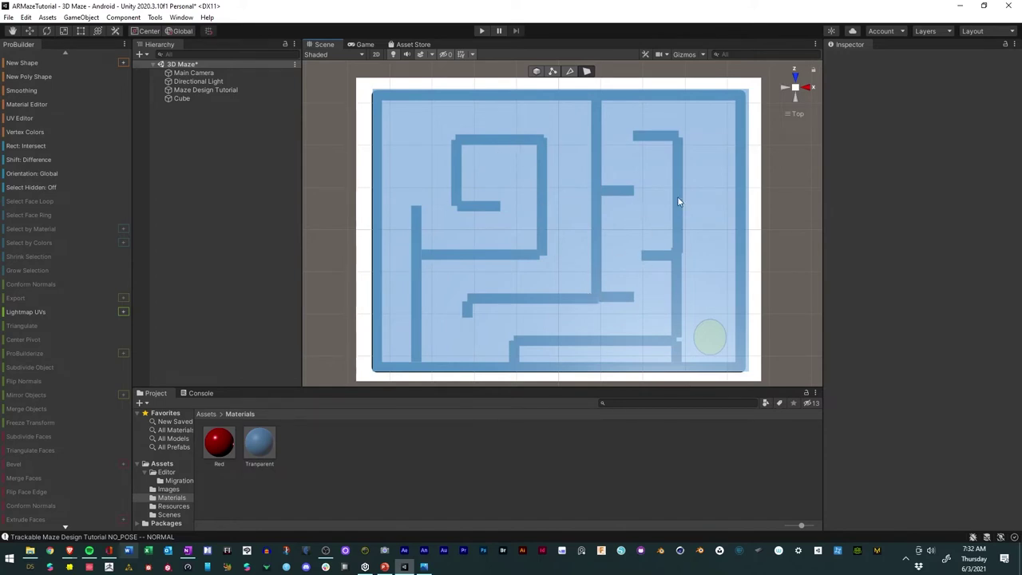
click(29, 77)
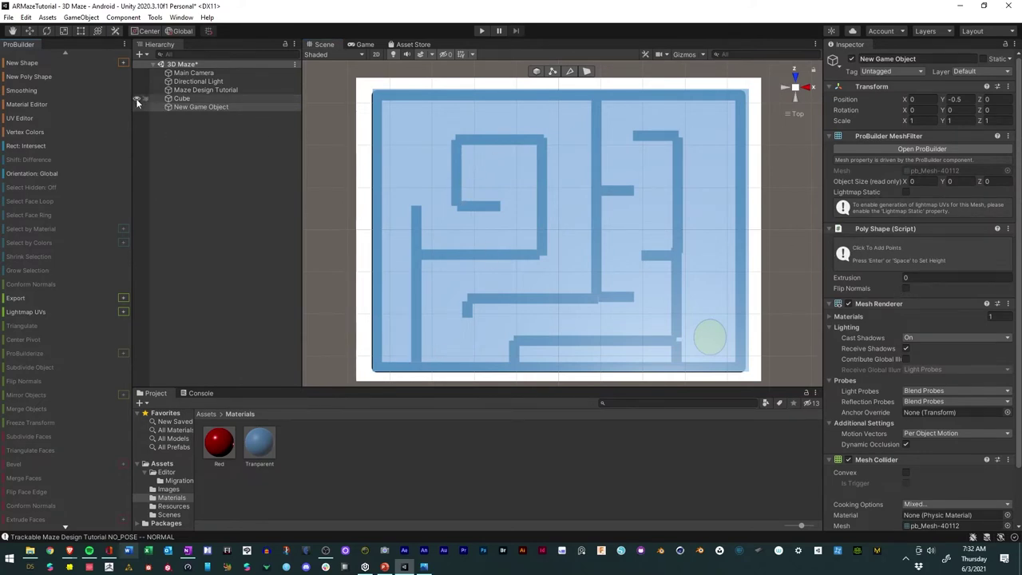
- Place points up the left wall, along the horizontal wall and around the spiral's inner hook
click(411, 369)
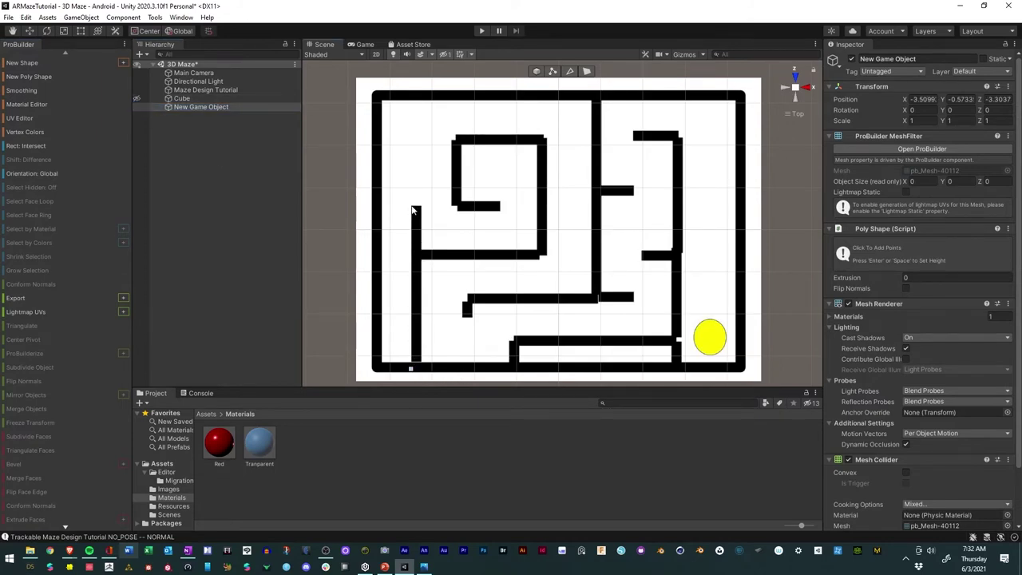
click(412, 207)
click(423, 209)
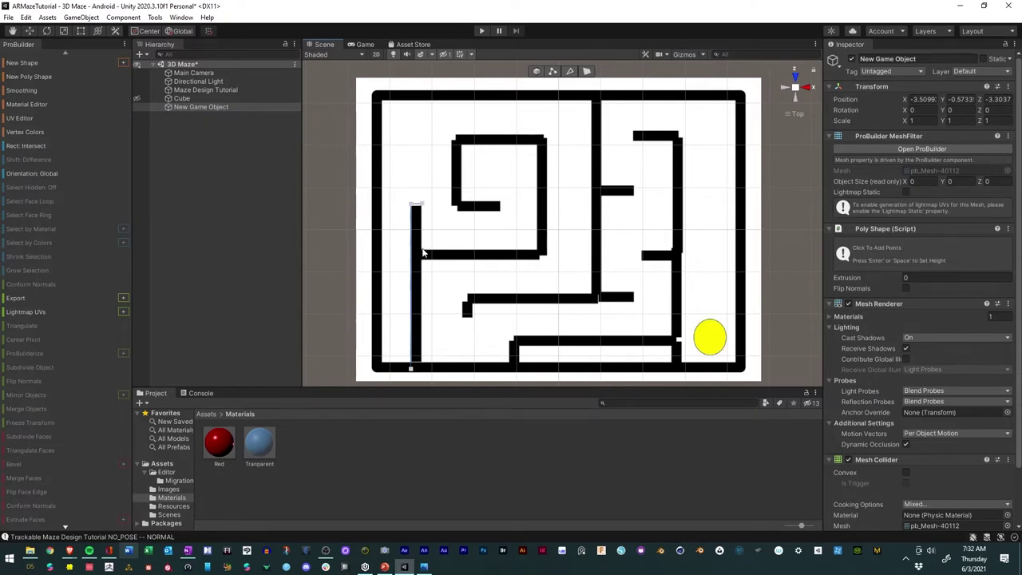
click(423, 253)
click(539, 252)
click(537, 148)
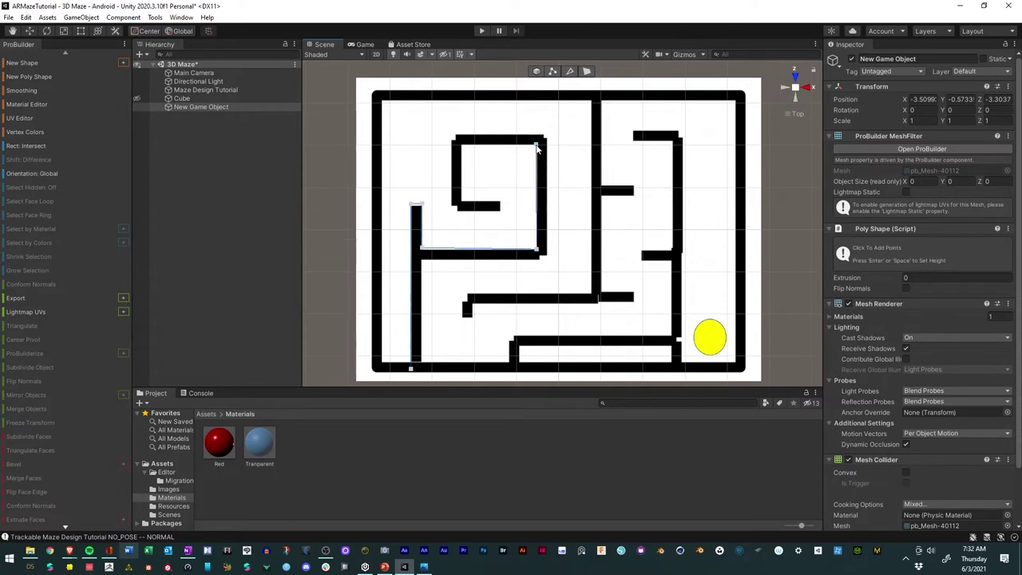
click(463, 148)
click(462, 203)
click(501, 204)
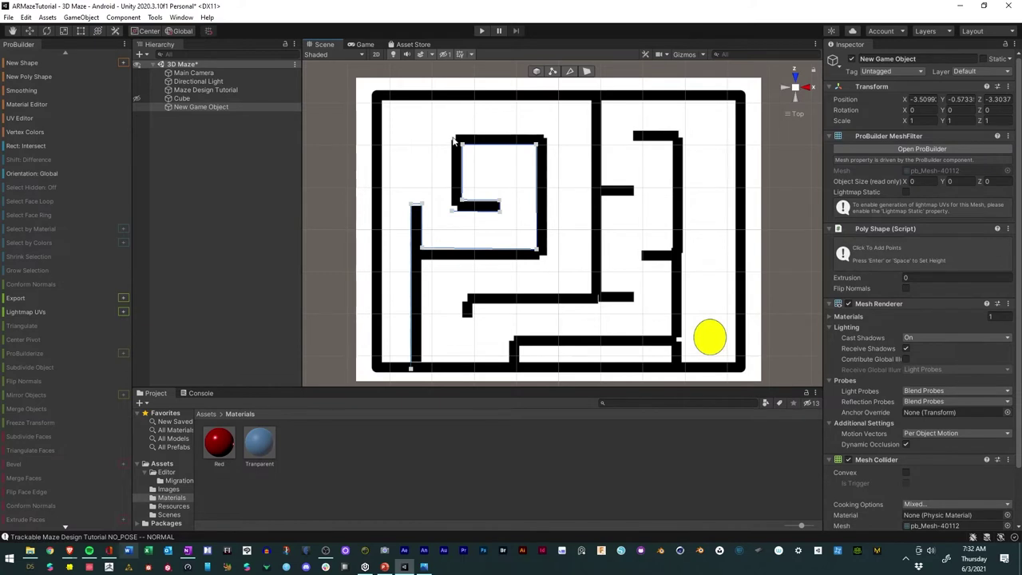
- Trace the spiral's outer corners back down the left wall and close at the start point
click(452, 138)
click(547, 138)
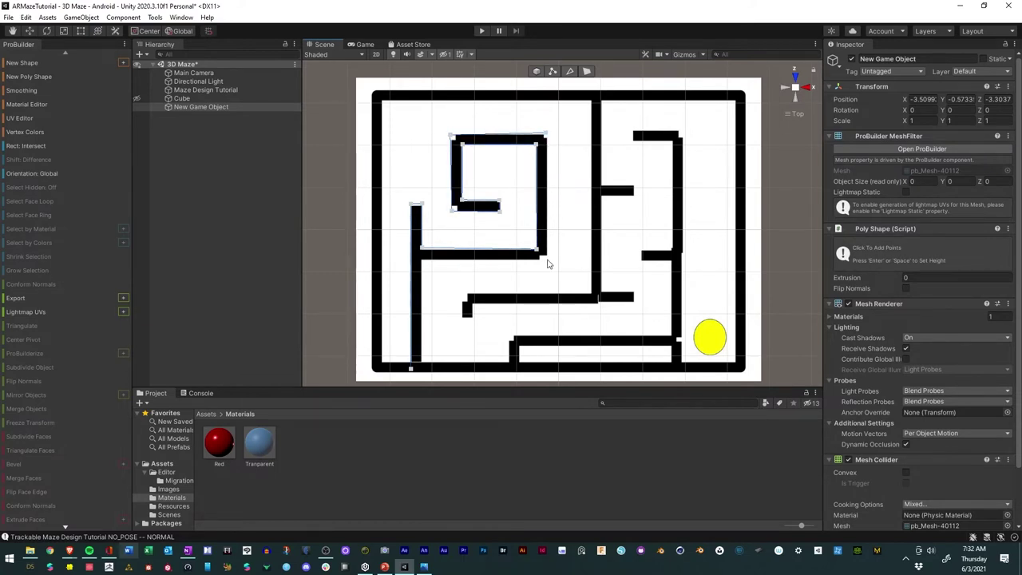
click(547, 258)
click(422, 259)
click(422, 368)
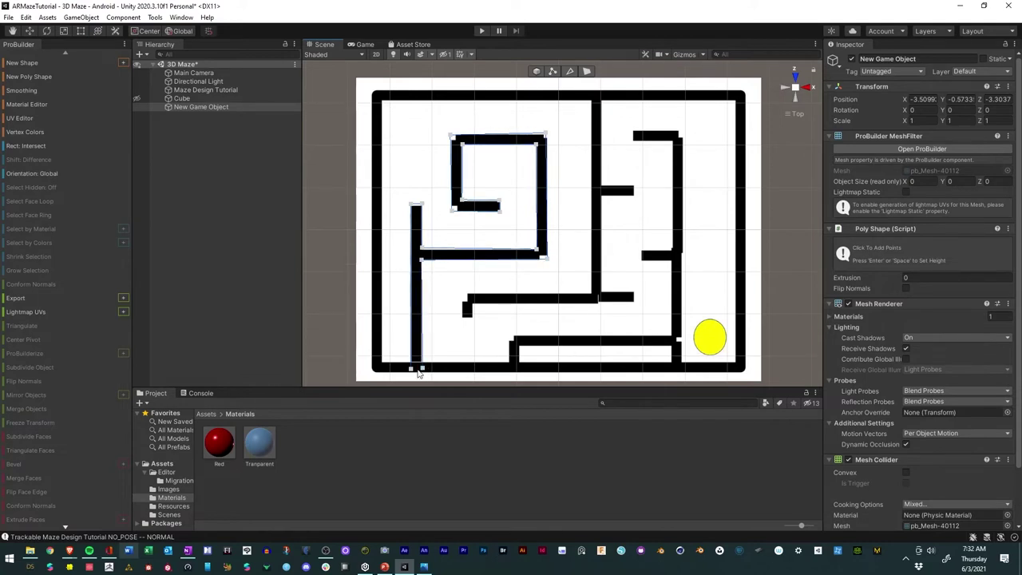
click(410, 368)
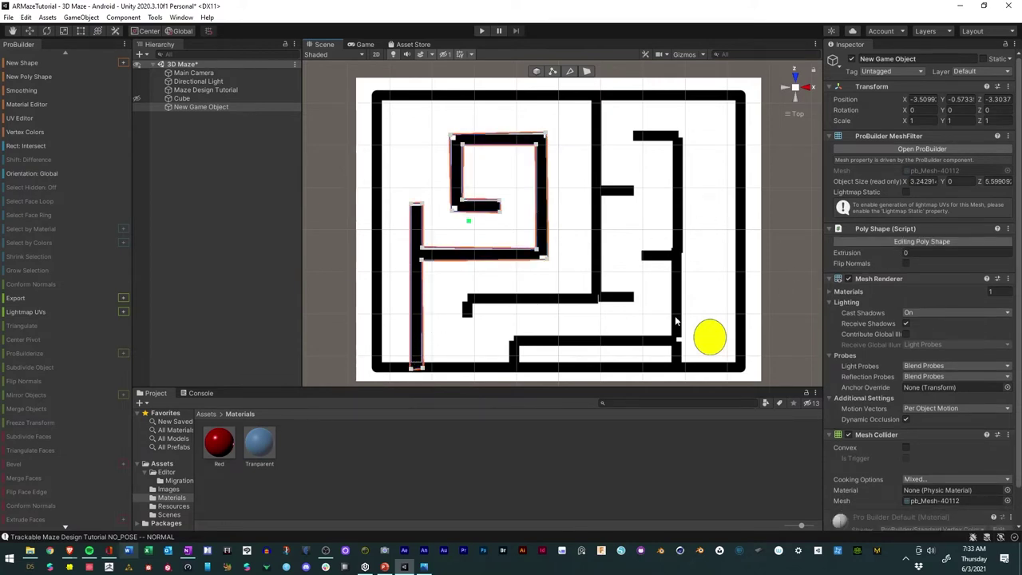
- Set the left wall poly shape's Extrusion to about 1.59
key(alt)
alt+drag(520, 368, 494, 72)
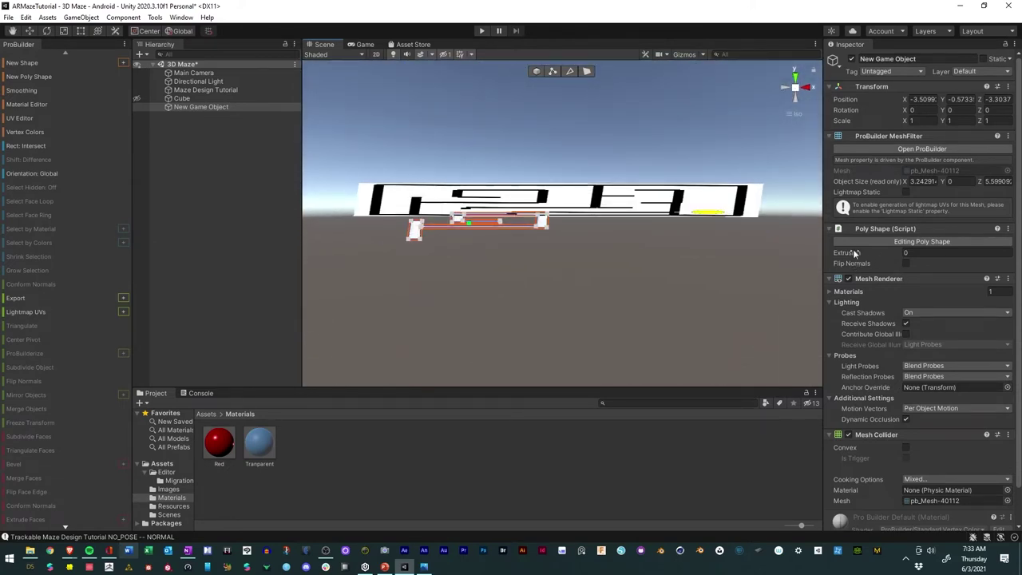
drag(854, 252, 883, 253)
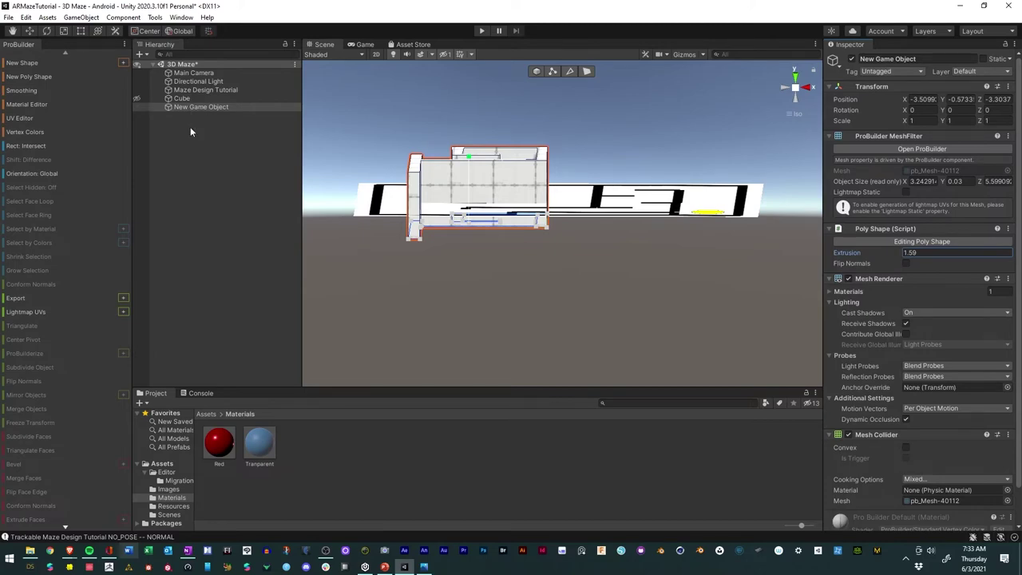
alt+drag(588, 217, 590, 432)
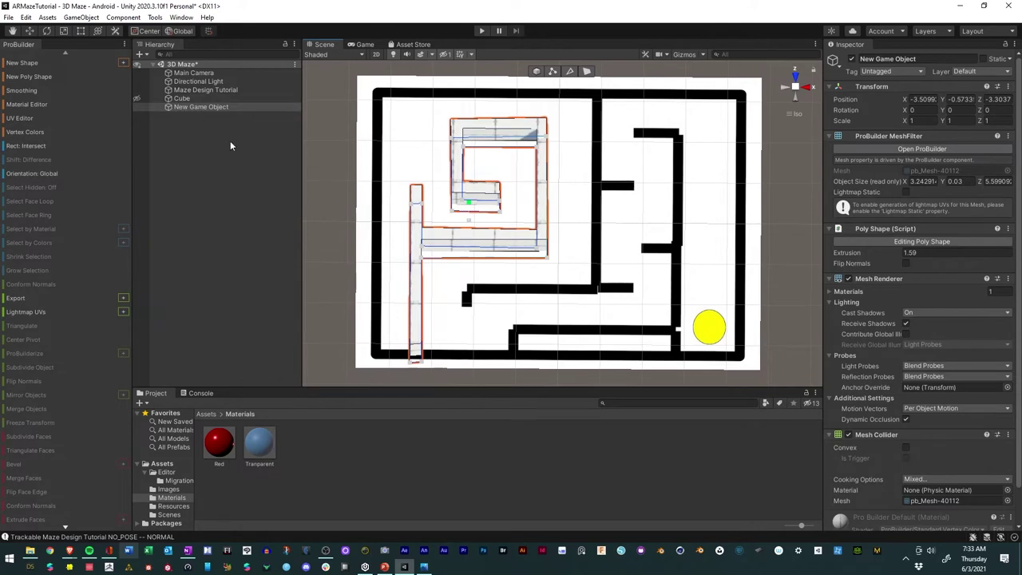
- Toggle Edit Poly Shape off and back on for the wall shape
click(898, 241)
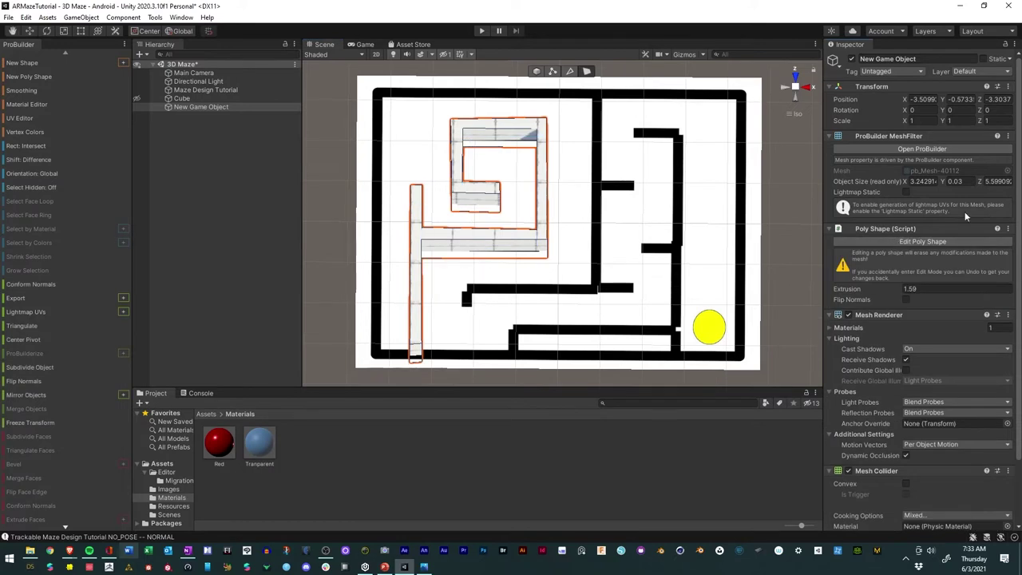
click(920, 242)
click(920, 242)
click(914, 244)
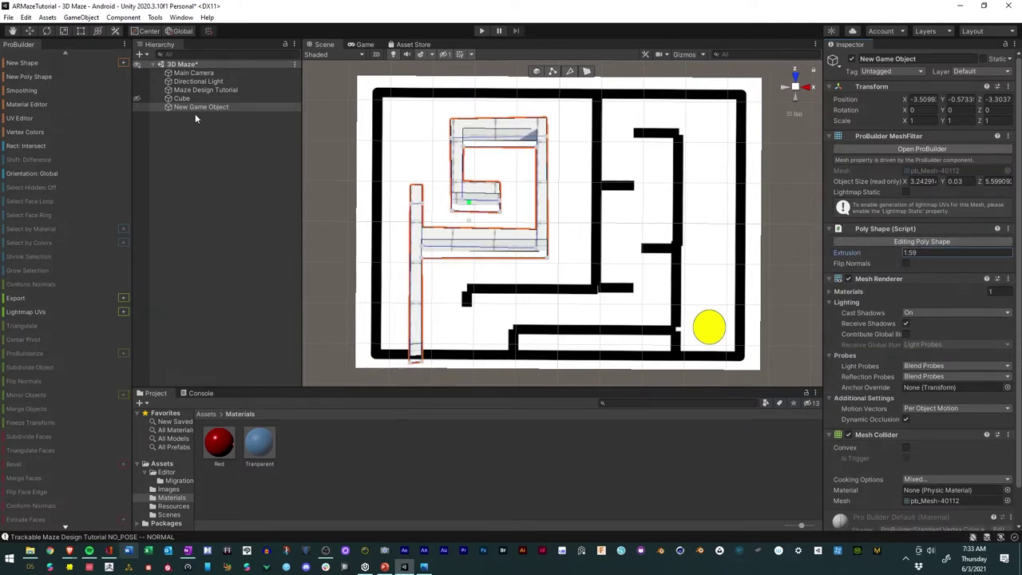
- Create a second poly shape in Top view and trace a closed outline around the central walls
click(37, 74)
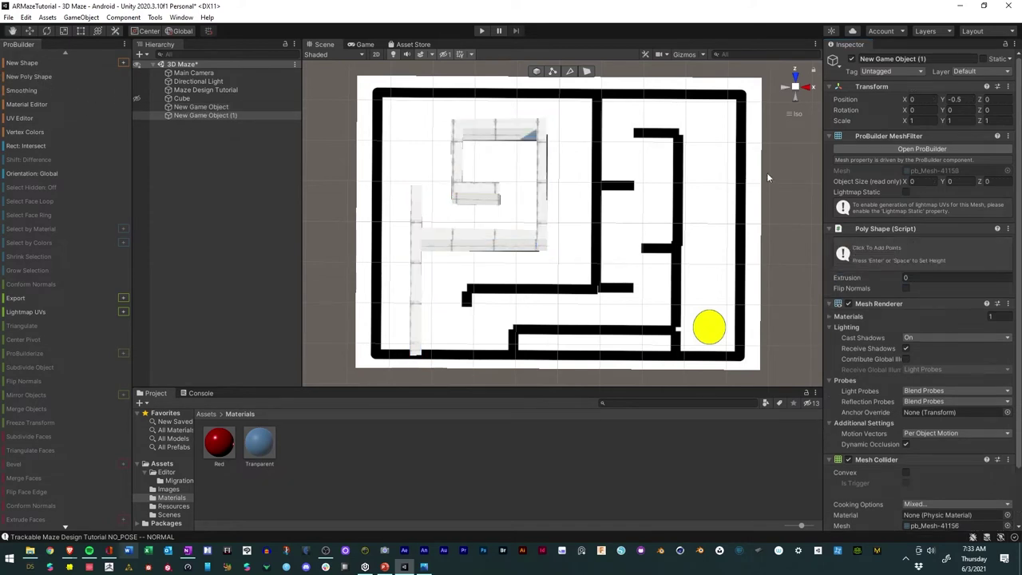
right_click(795, 94)
click(822, 121)
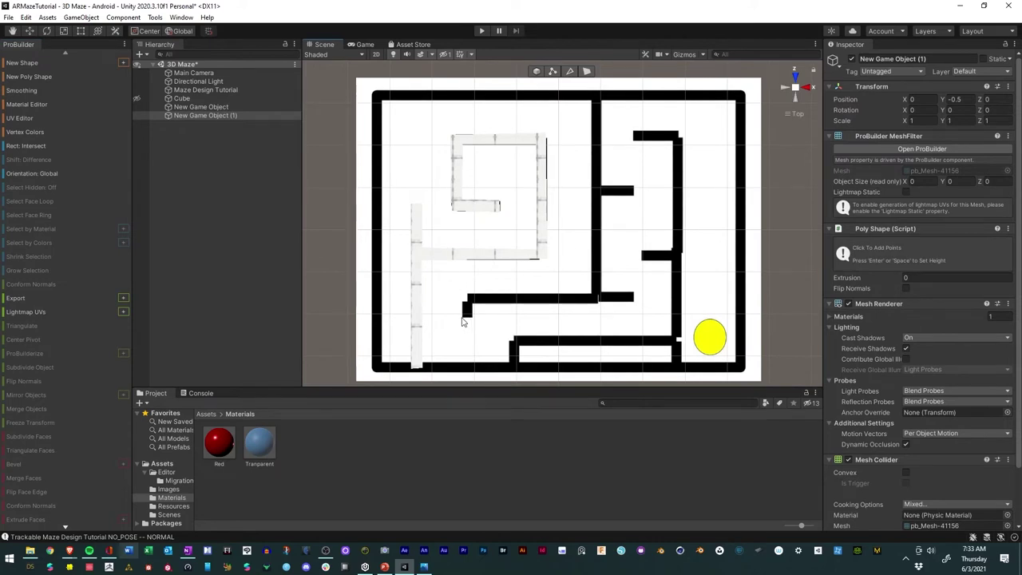
click(463, 322)
click(634, 303)
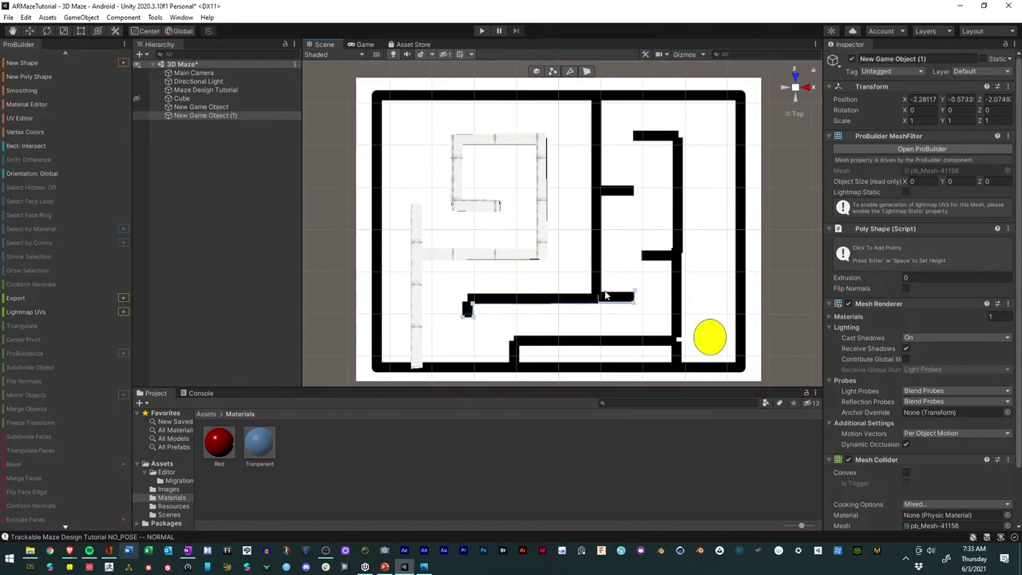
click(602, 290)
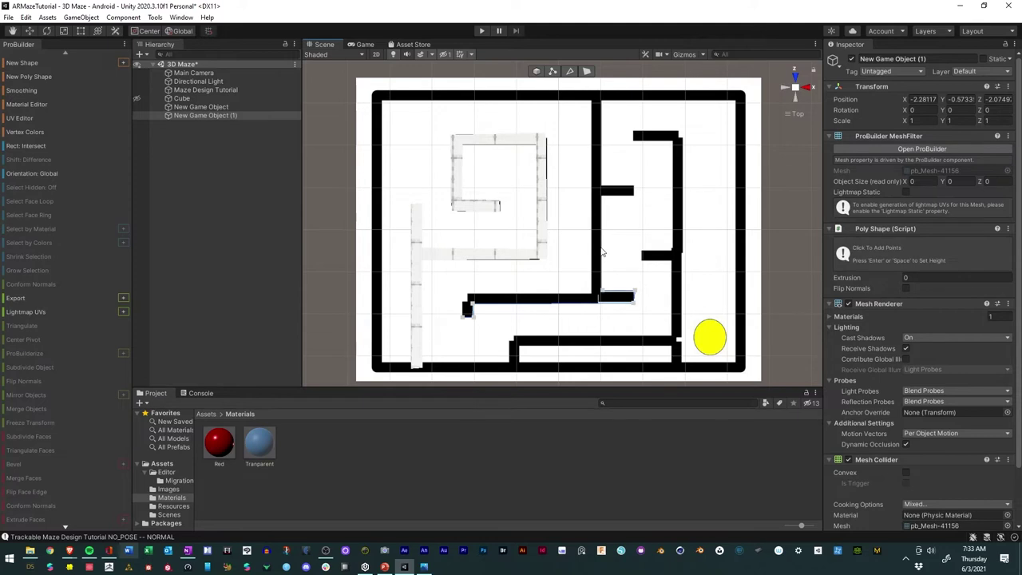
click(602, 194)
click(635, 188)
click(602, 95)
click(593, 295)
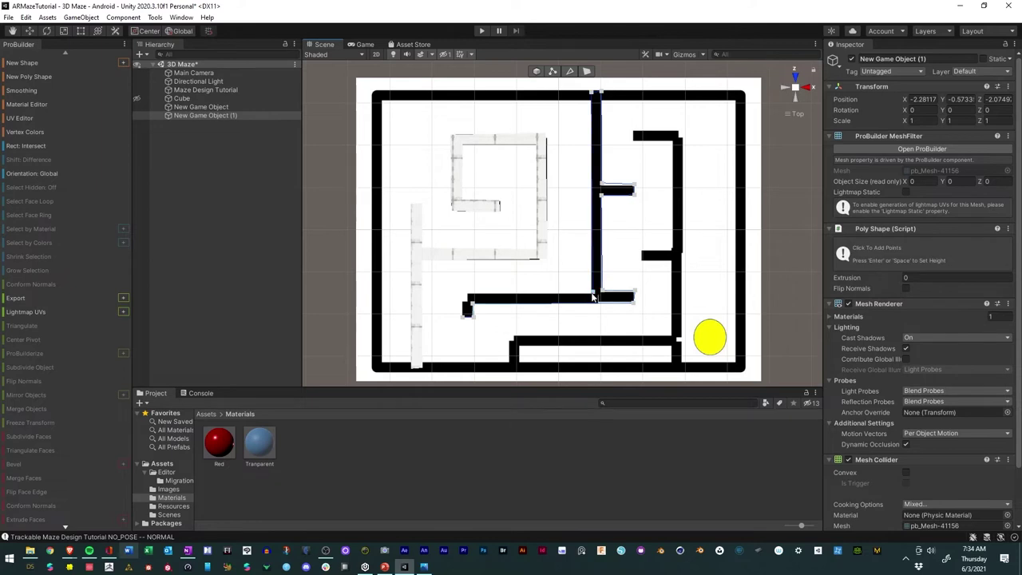
click(461, 294)
click(463, 317)
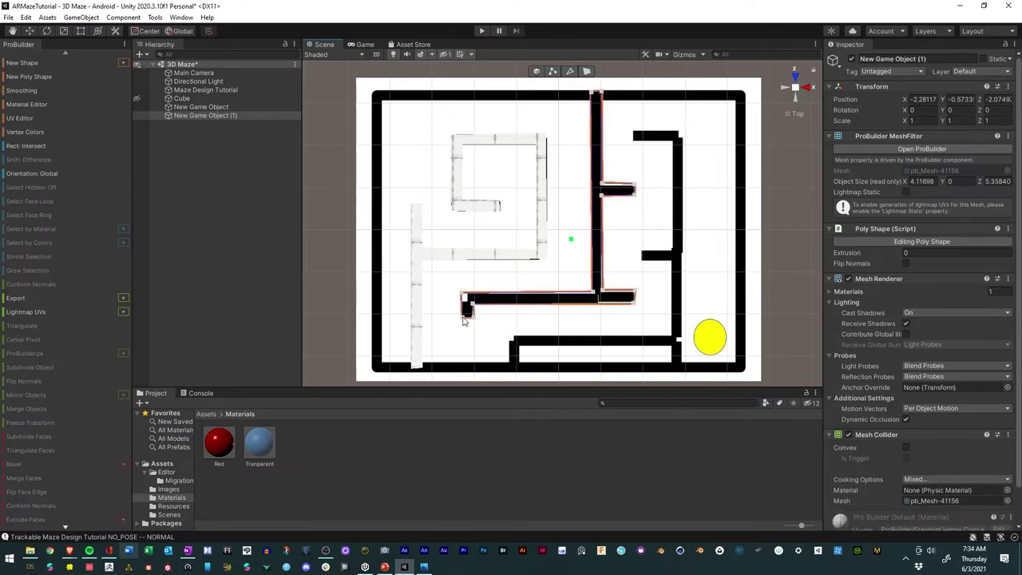
- Extrude the central wall shape to a height of 1.44
alt+drag(530, 314, 519, 82)
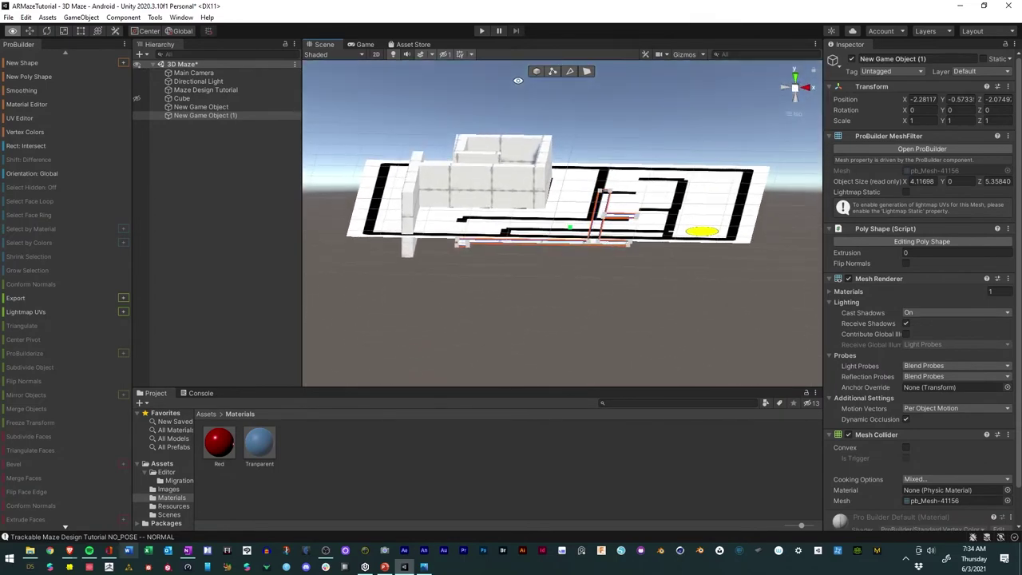
drag(848, 252, 877, 249)
alt+drag(655, 264, 634, 458)
alt+drag(653, 311, 643, 289)
- Create a third poly shape tracing a closed outline around the right and bottom walls
click(37, 74)
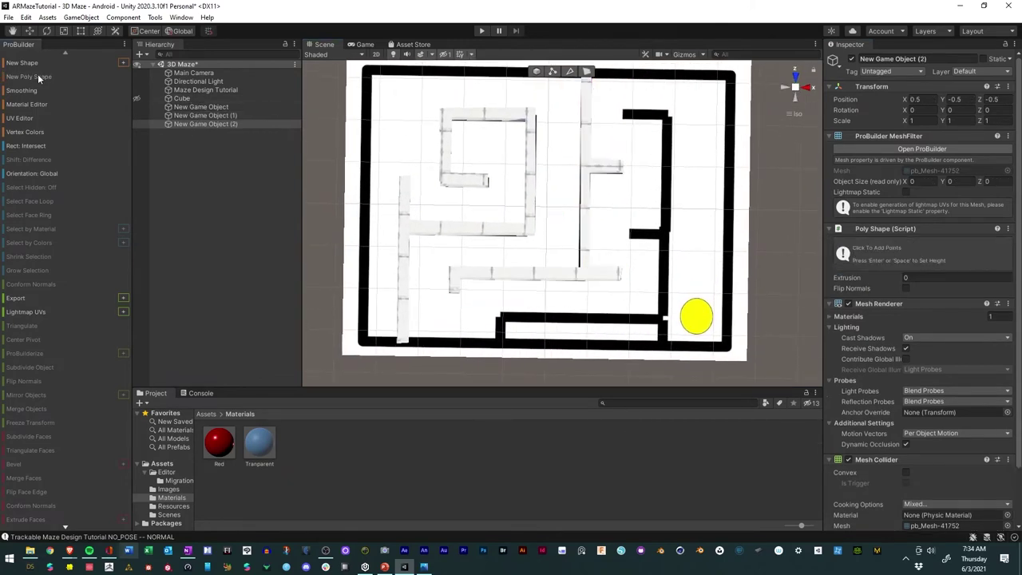
click(495, 346)
click(495, 313)
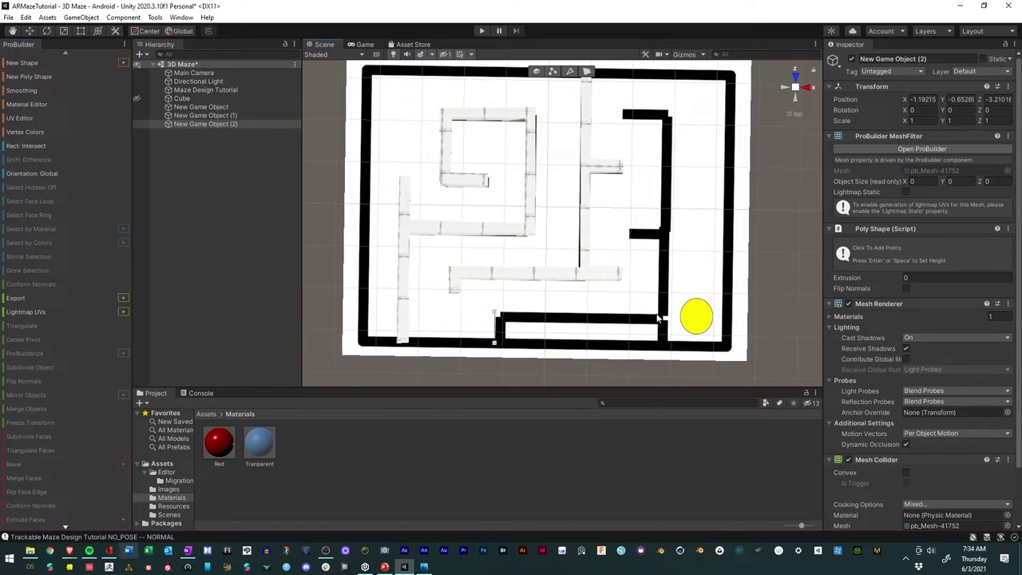
click(659, 317)
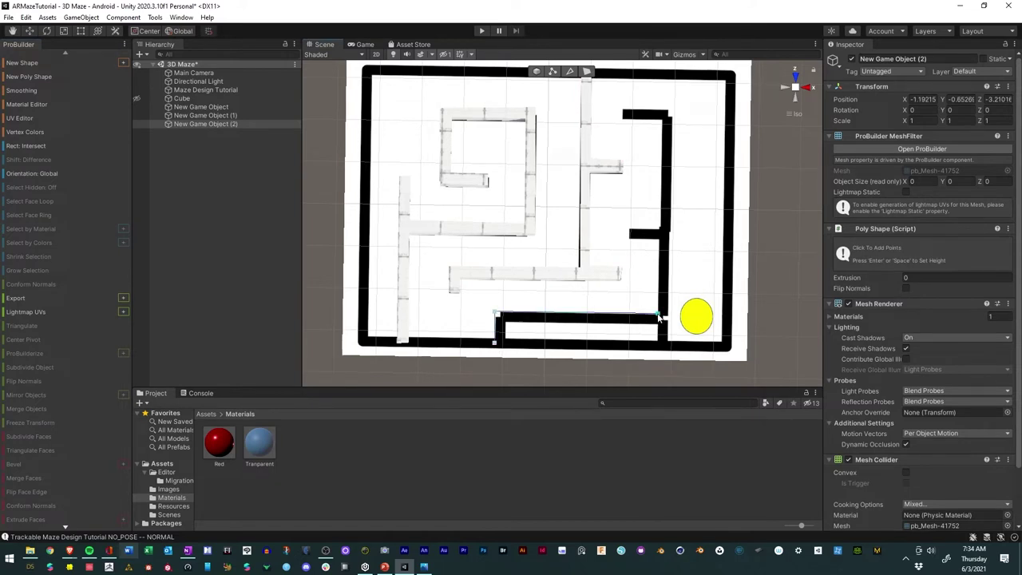
click(660, 238)
click(631, 228)
click(664, 120)
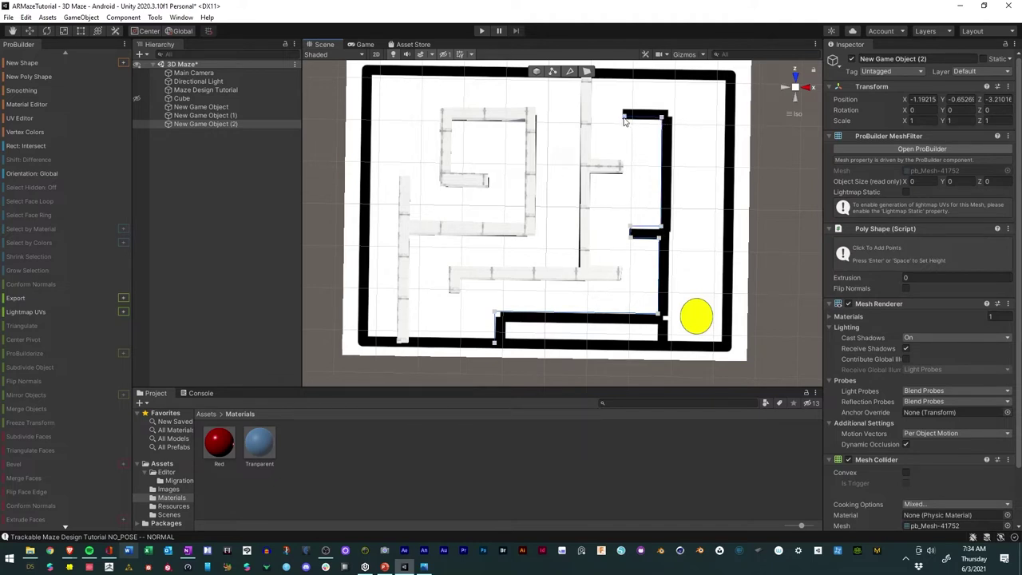
click(625, 112)
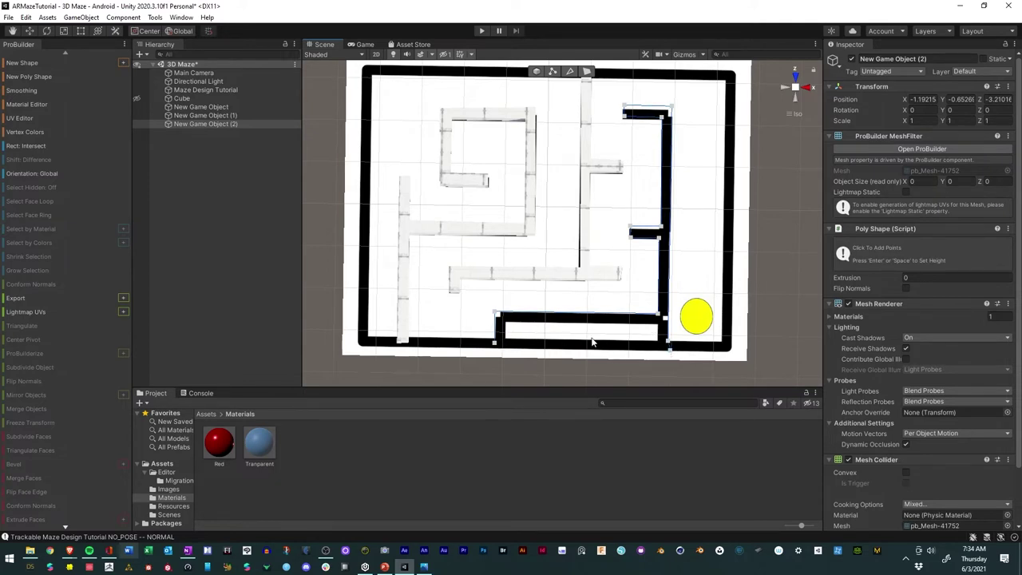
click(495, 345)
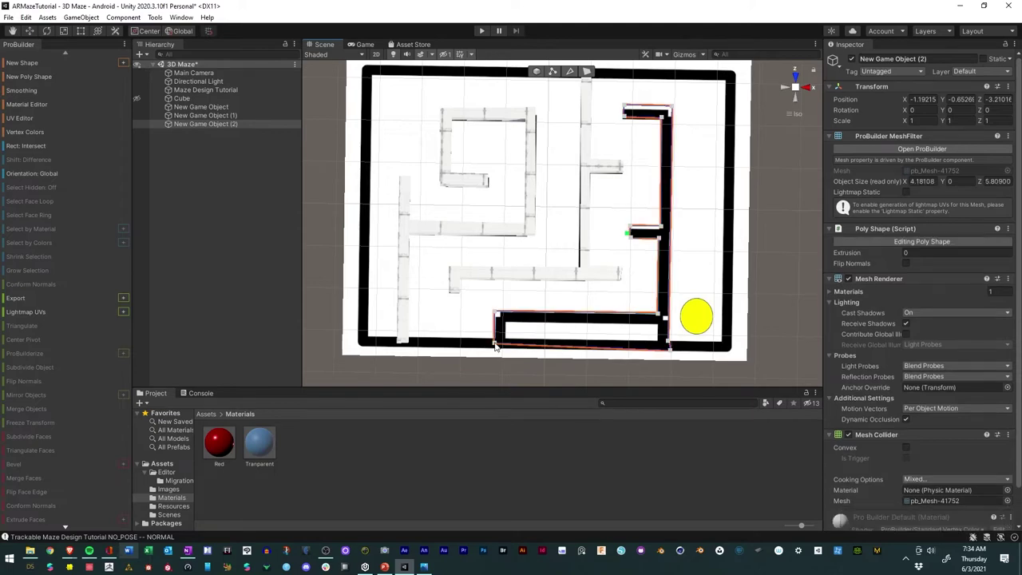
- Set the right walls shape's Extrusion to 2
alt+drag(541, 329, 546, 192)
drag(858, 252, 881, 250)
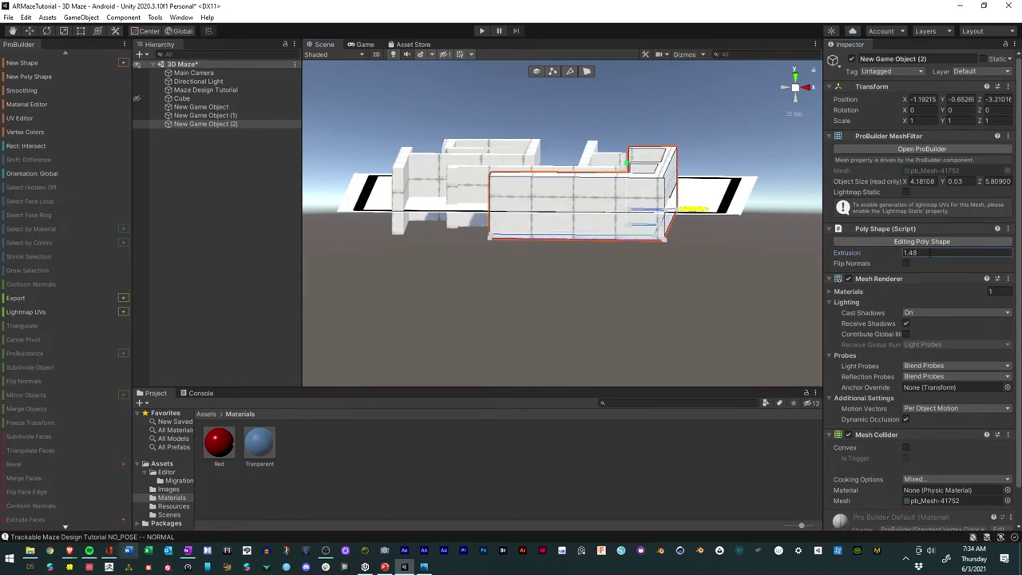
click(867, 253)
text(2)
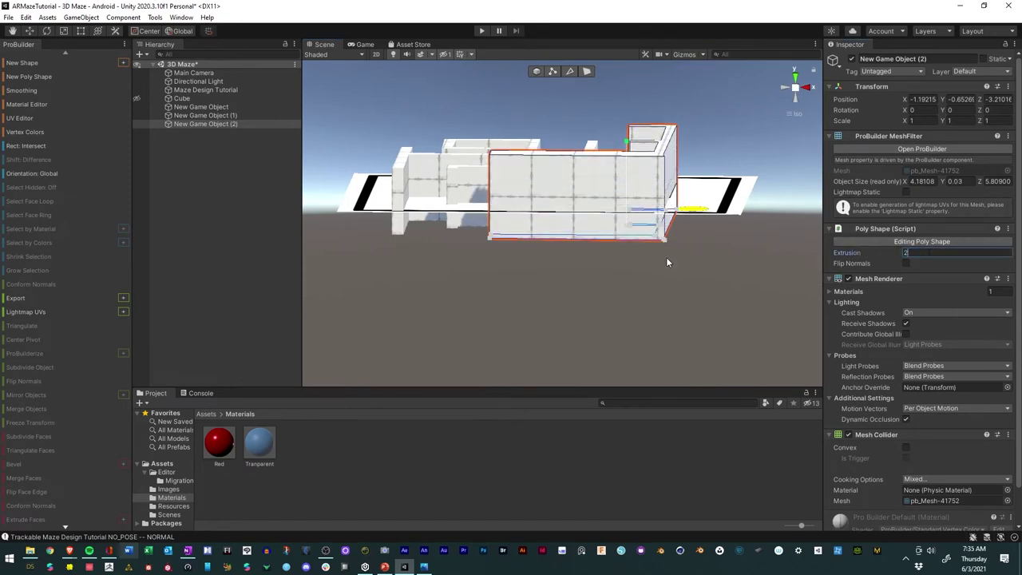
- Set Extrusion to 2 on the central walls shape and the first wall piece, then check
click(206, 116)
click(935, 289)
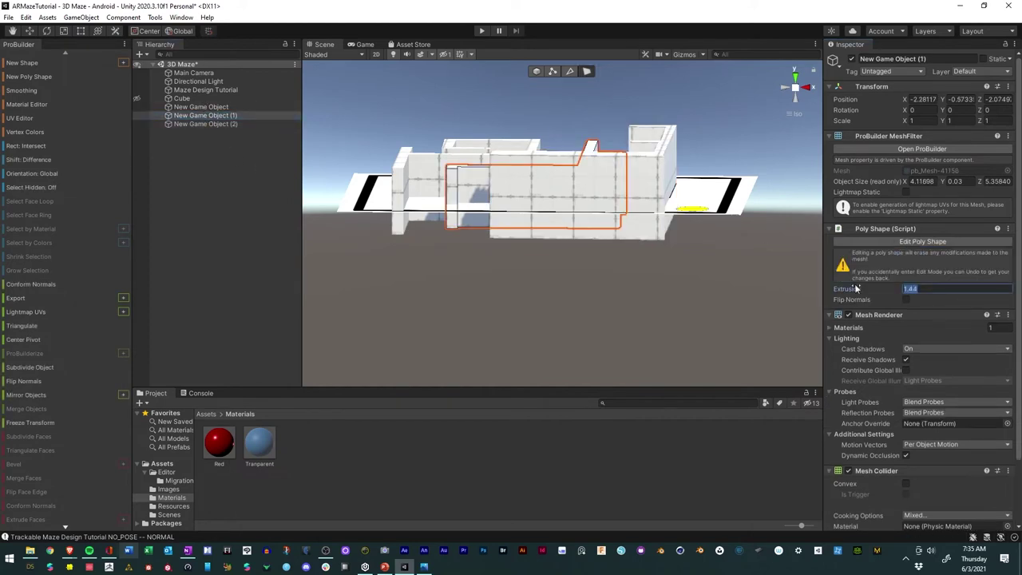
text(2)
click(206, 106)
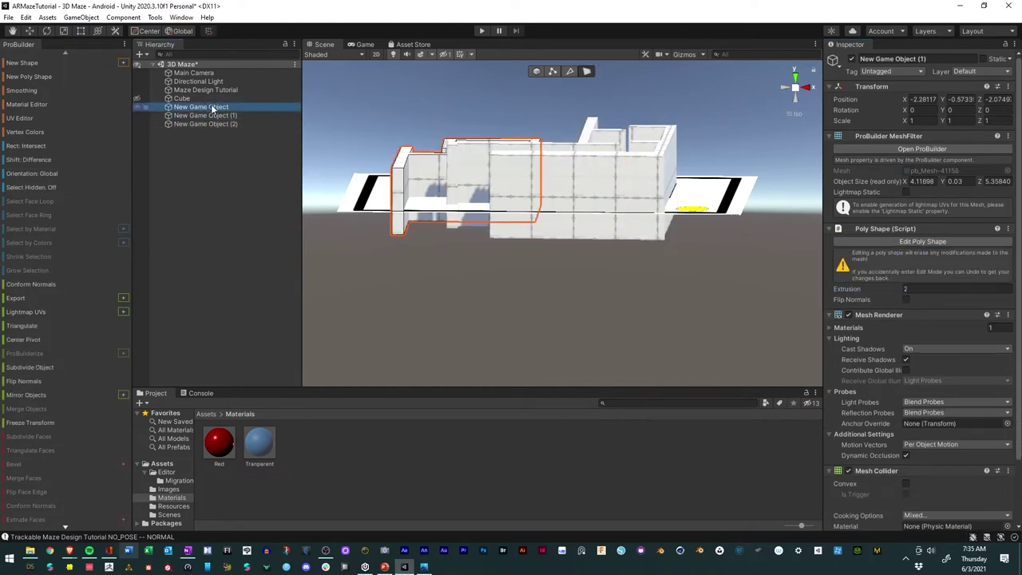
click(918, 288)
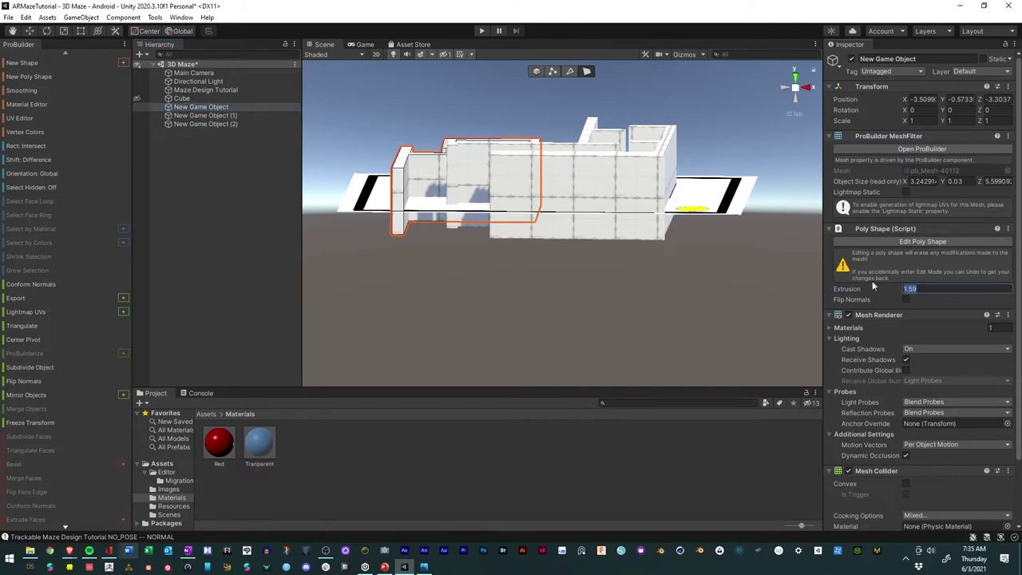
text(2)
alt+drag(515, 188, 520, 350)
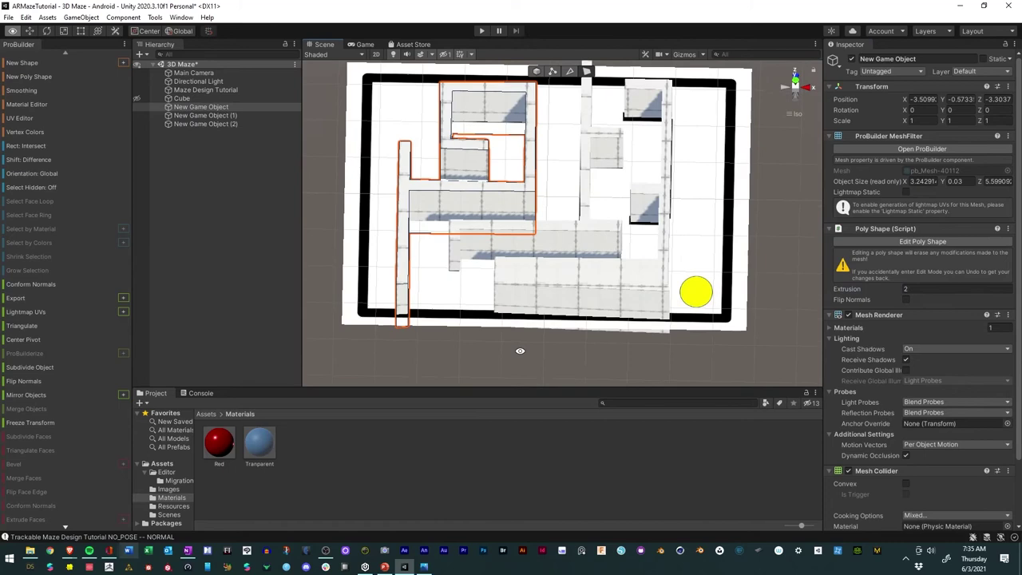
click(196, 106)
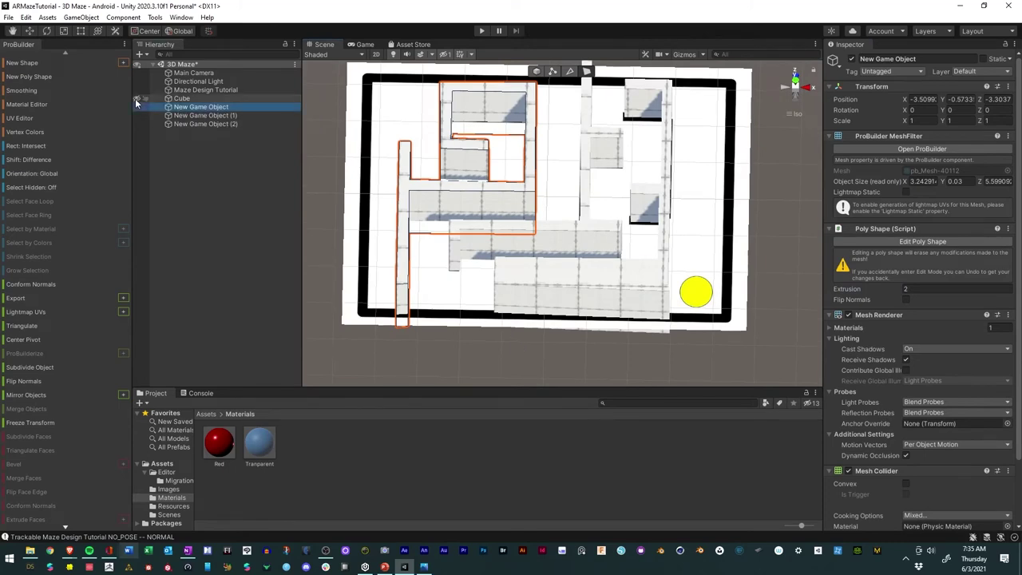
alt+drag(381, 208, 564, 167)
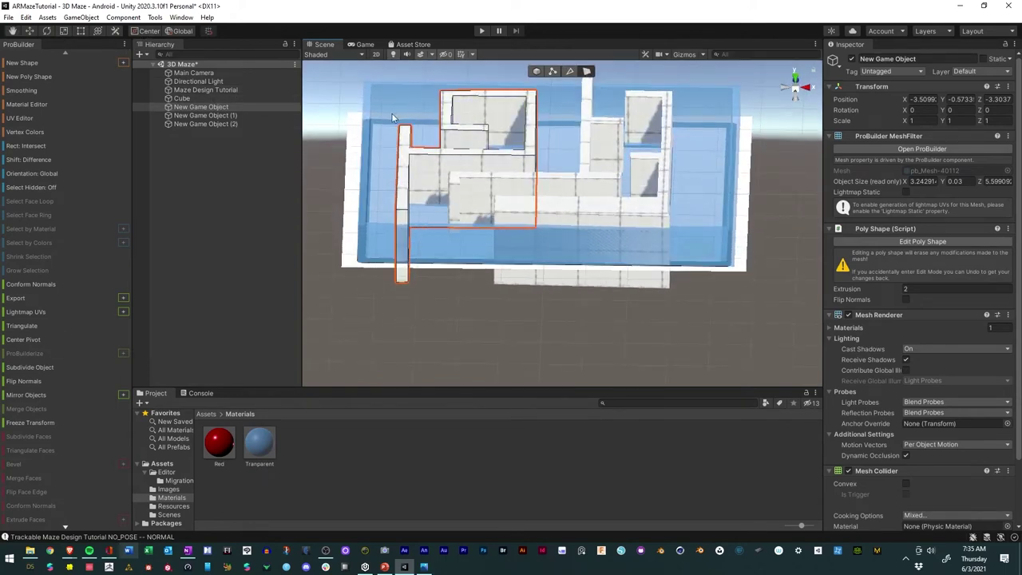
- Select the transparent Cube slab and pick its top face for editing
click(209, 99)
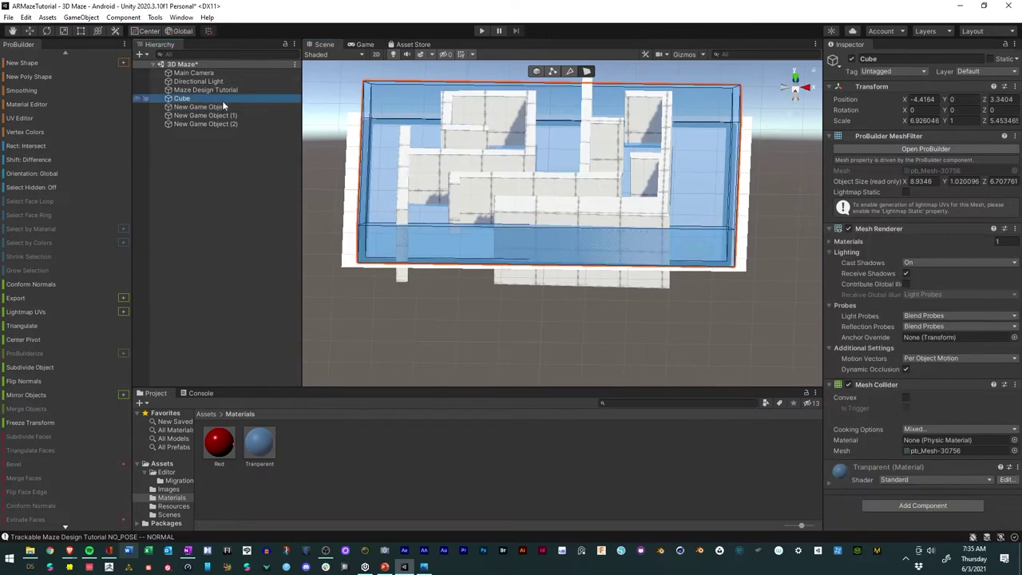
click(366, 117)
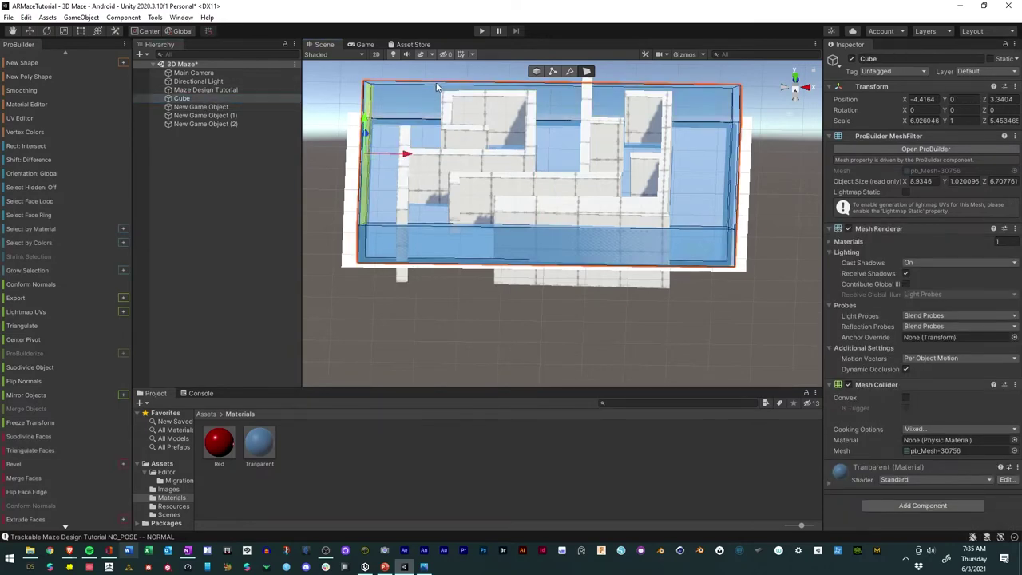
alt+drag(436, 88, 423, 160)
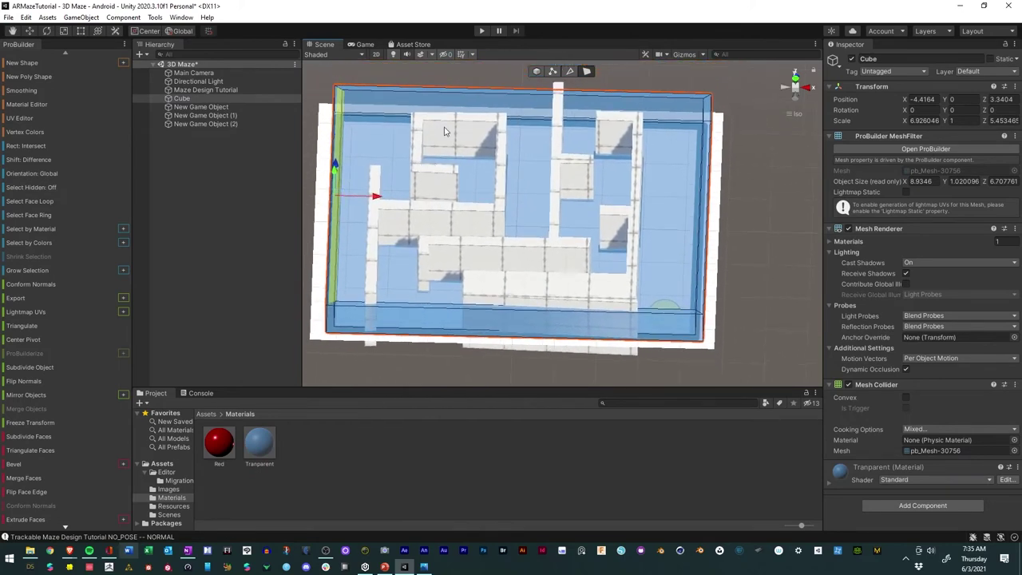
click(468, 91)
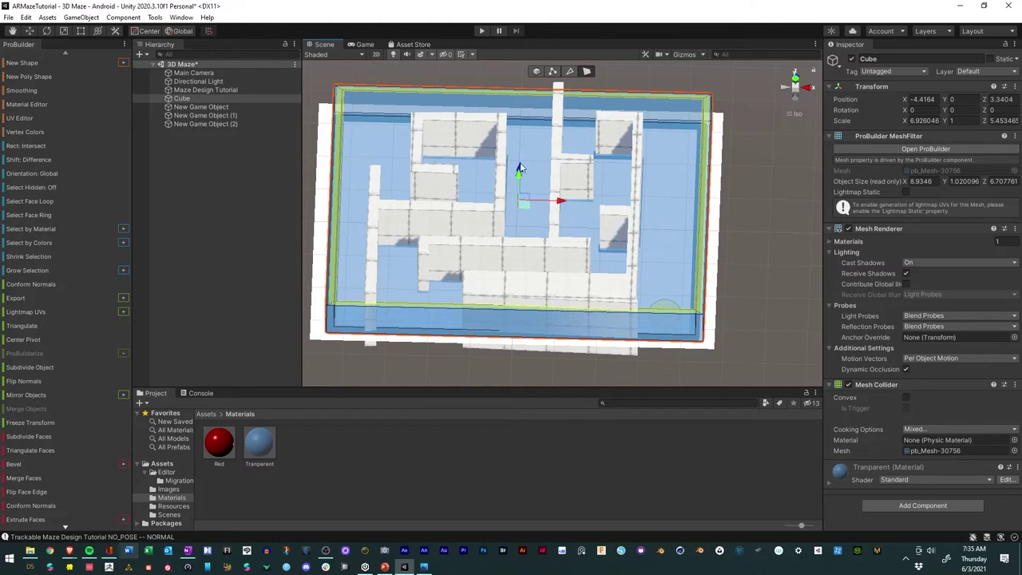
- Raise the top face so the Cube stands about 1.46 units tall, and select the three wall pieces
alt+drag(519, 170, 520, 100)
click(797, 87)
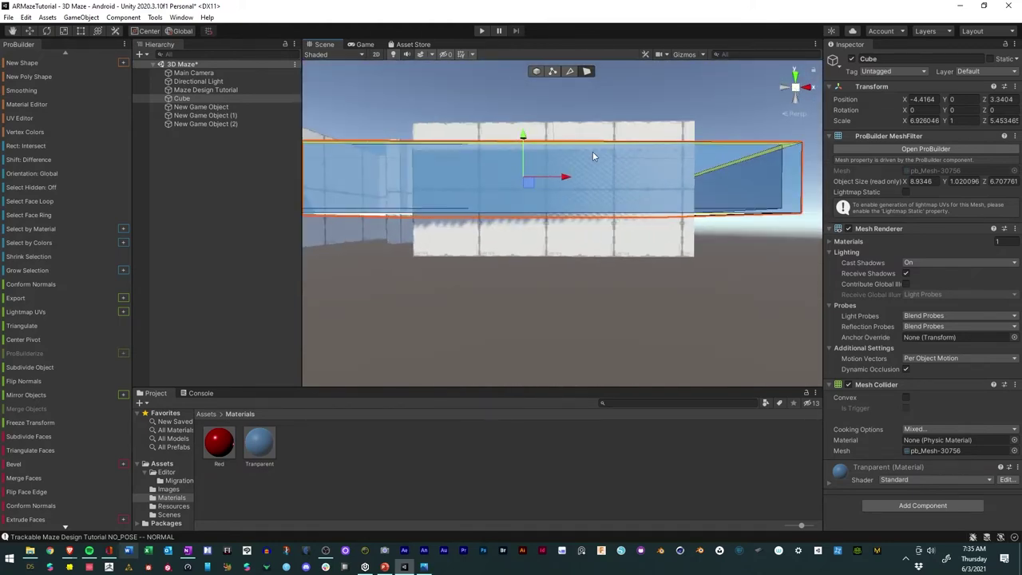
click(796, 88)
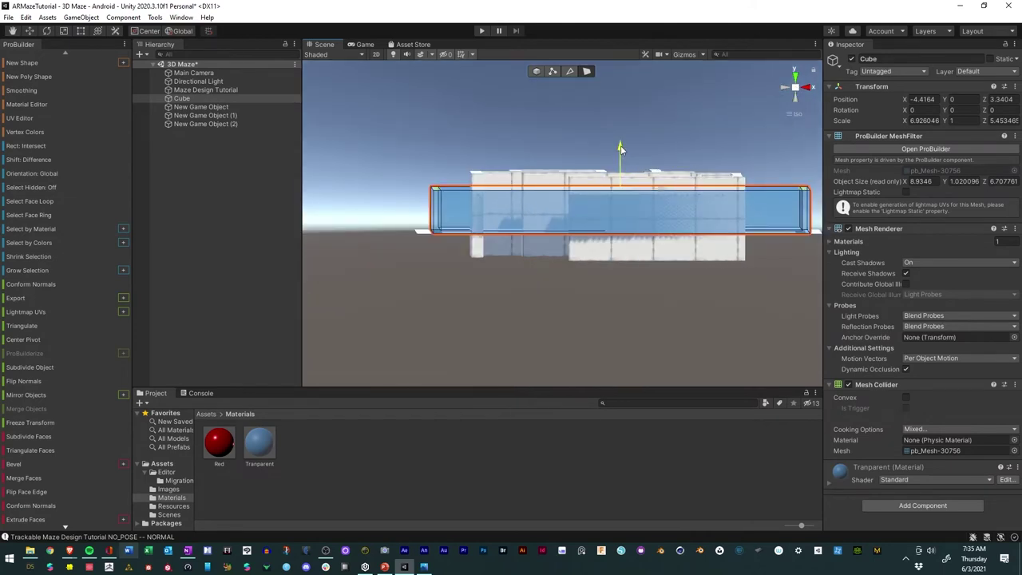
drag(622, 149, 626, 128)
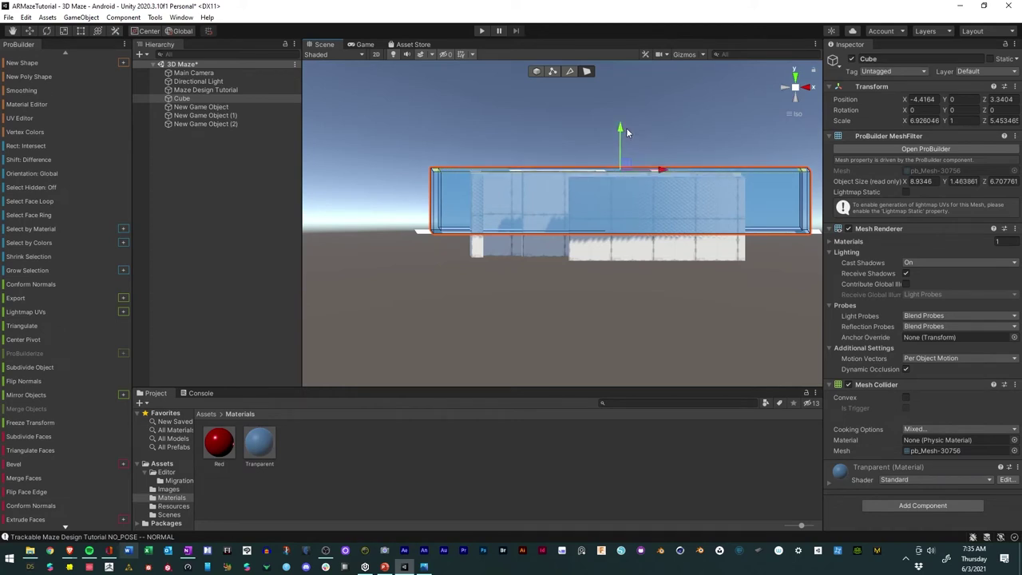
click(206, 111)
shift+click(209, 125)
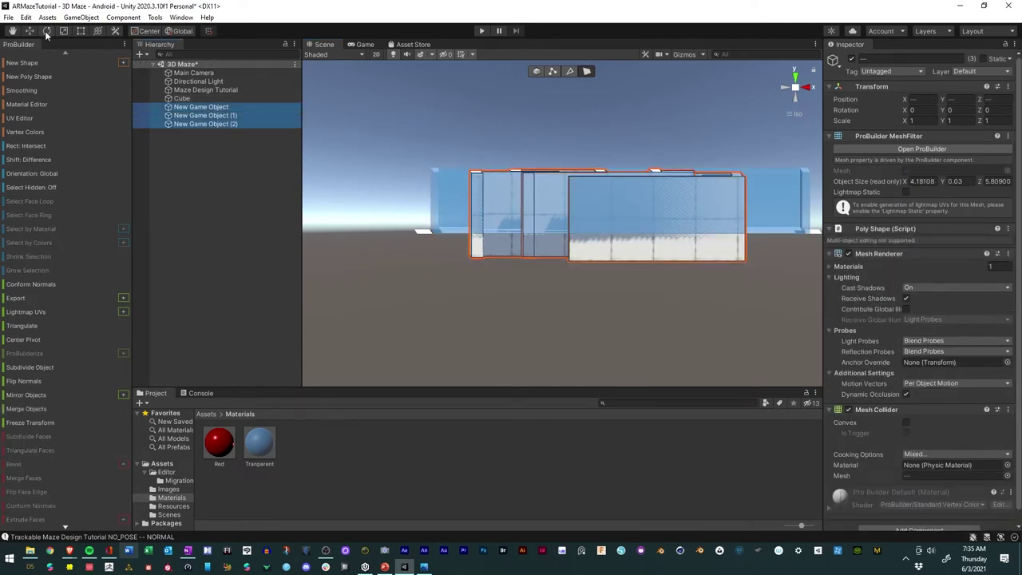
- Try pulling up New Game Object (2)'s top face, then undo the change
scroll(699, 214, up, 2)
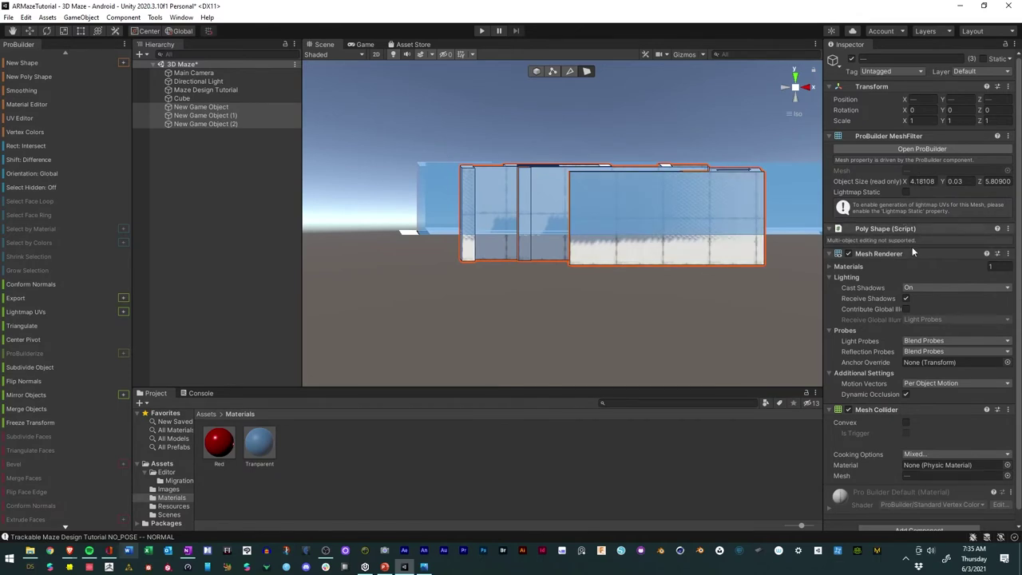
click(714, 284)
click(659, 246)
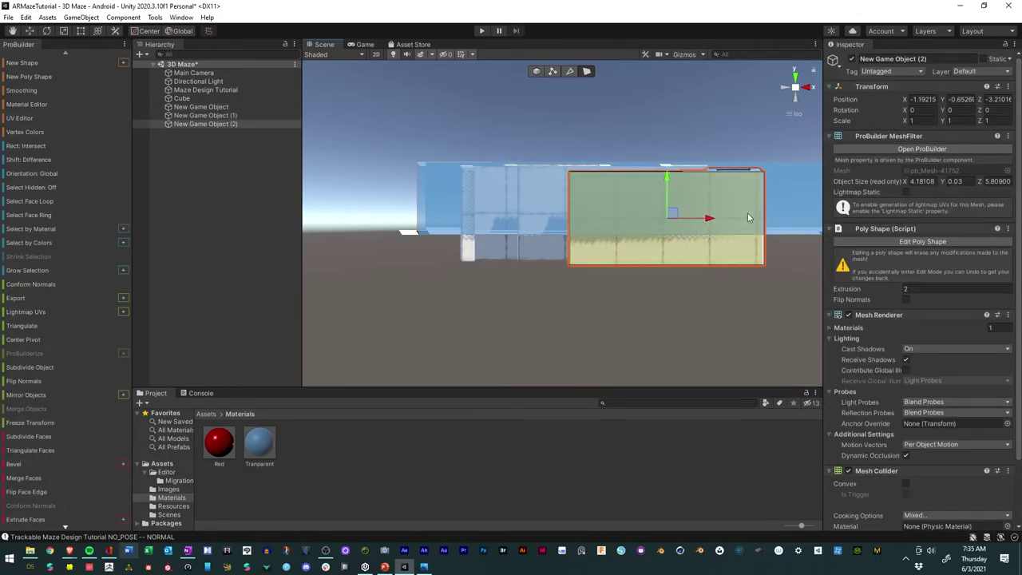
click(667, 199)
drag(672, 177, 671, 158)
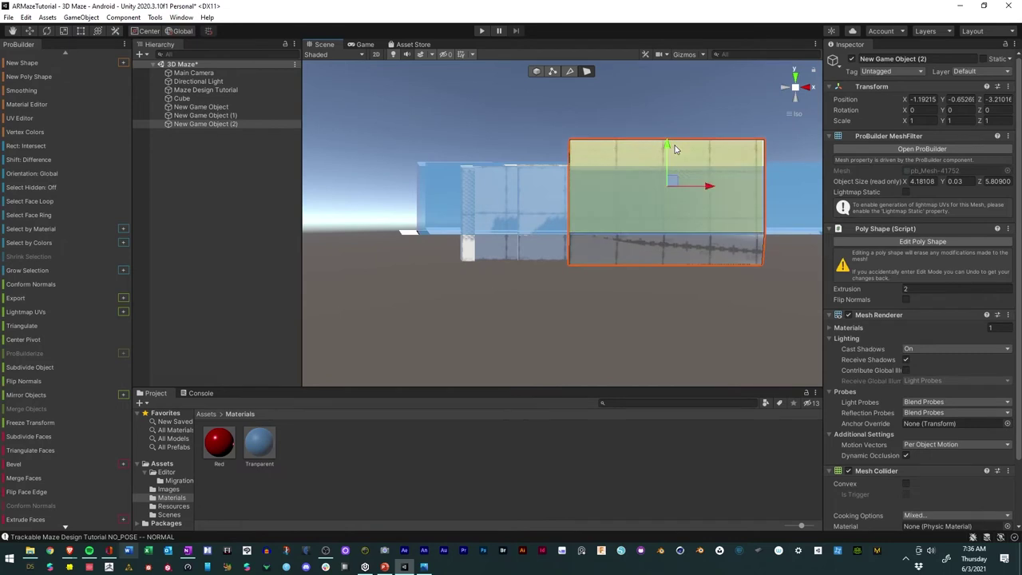
key(ctrl+z)
- In object mode, move all three wall pieces up together, bringing Y to about -0.019
click(535, 72)
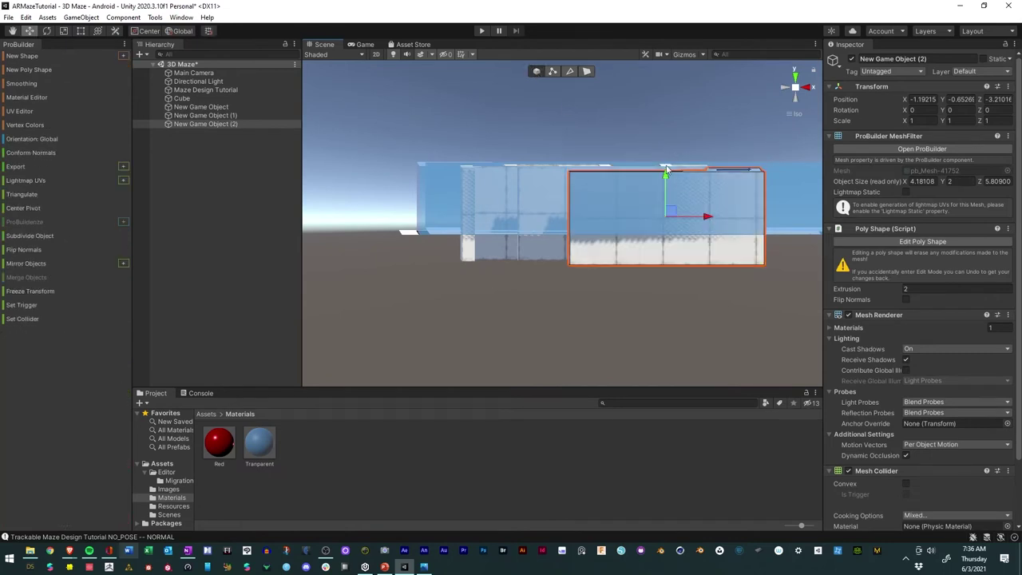
shift+click(222, 108)
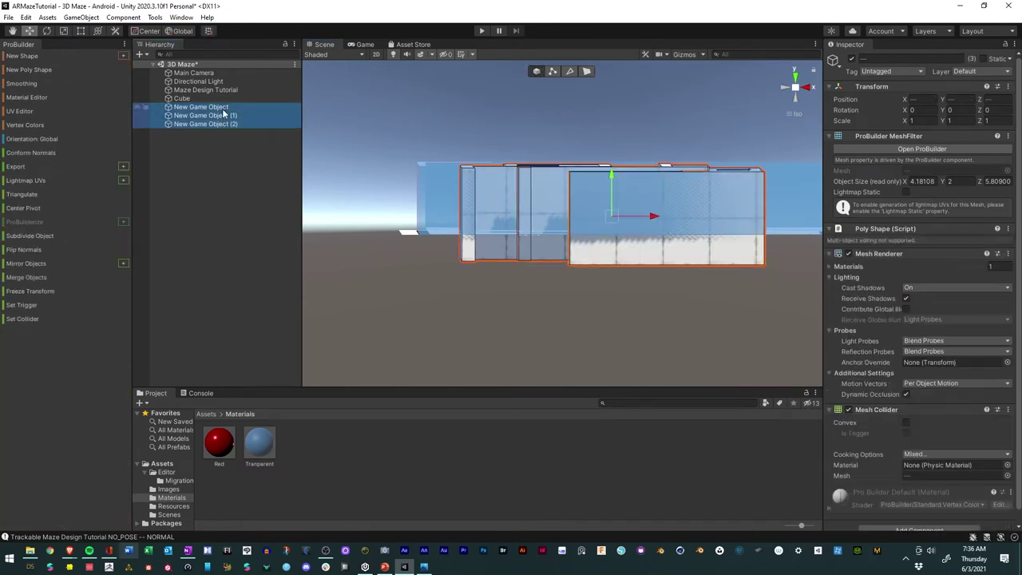
drag(612, 175, 568, 212)
click(179, 124)
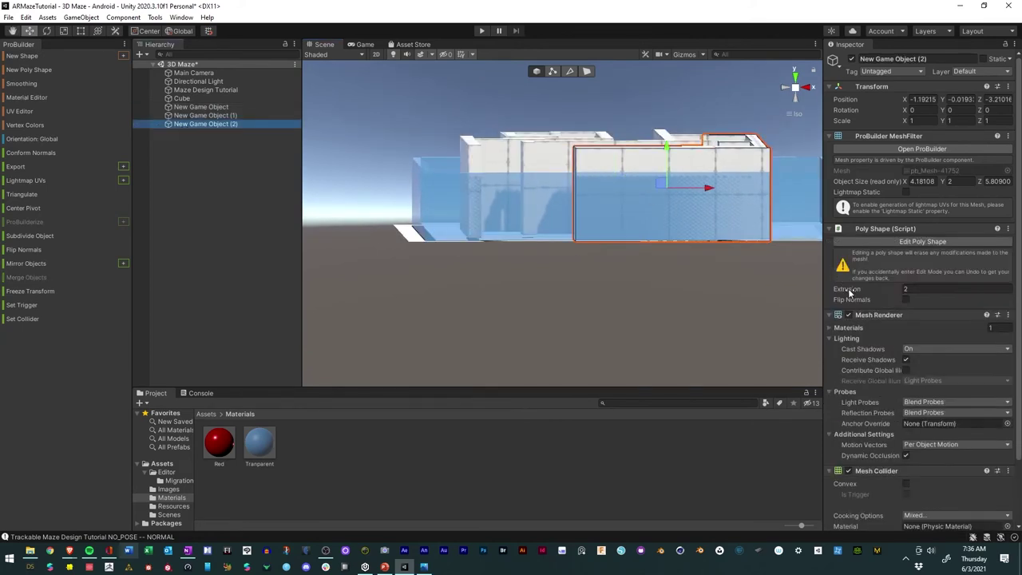
- Switch to the front view and set New Game Object (2)'s Extrusion to 1.4
click(796, 92)
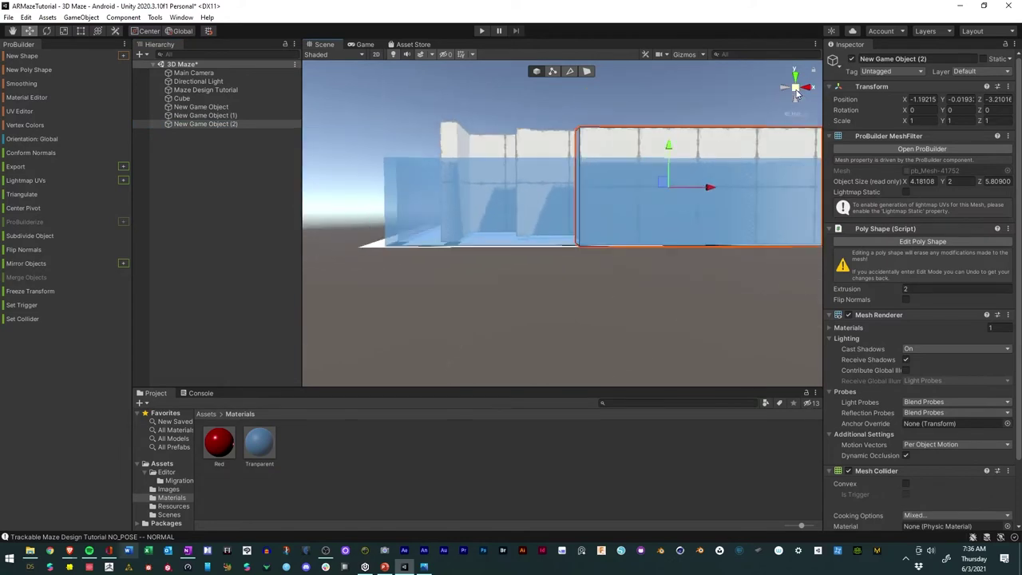
click(795, 90)
right_click(794, 95)
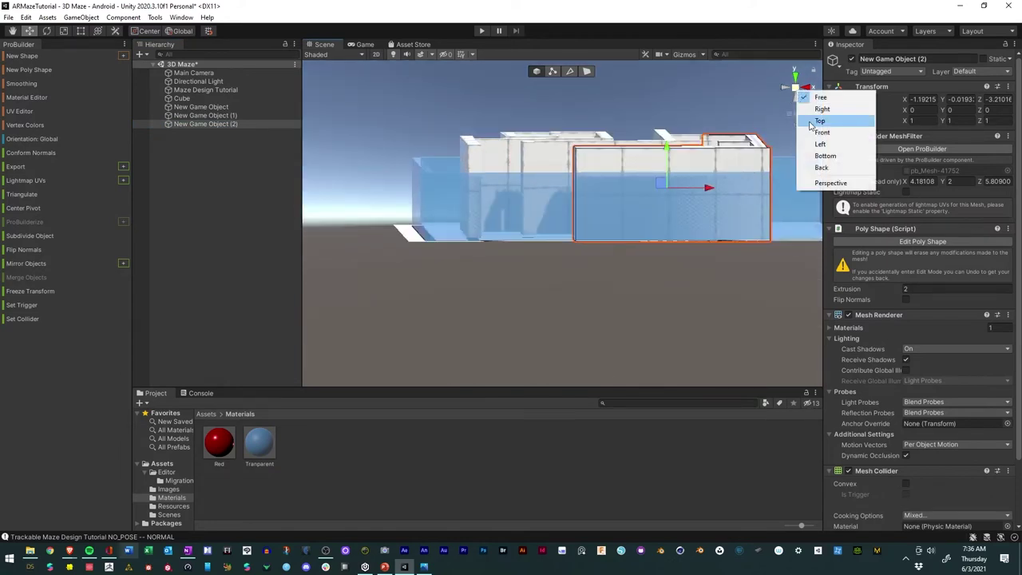
click(820, 132)
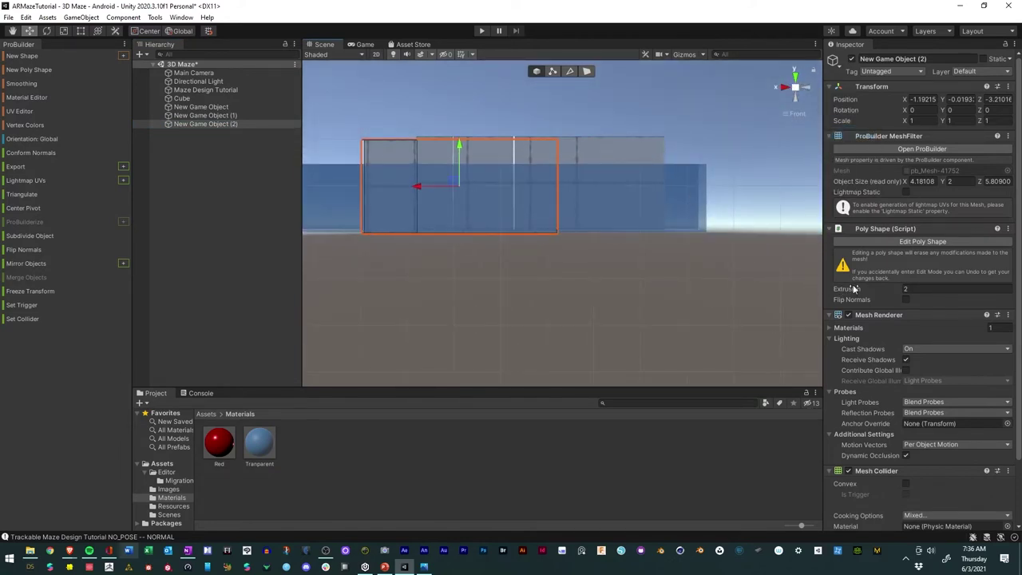
drag(854, 290, 850, 294)
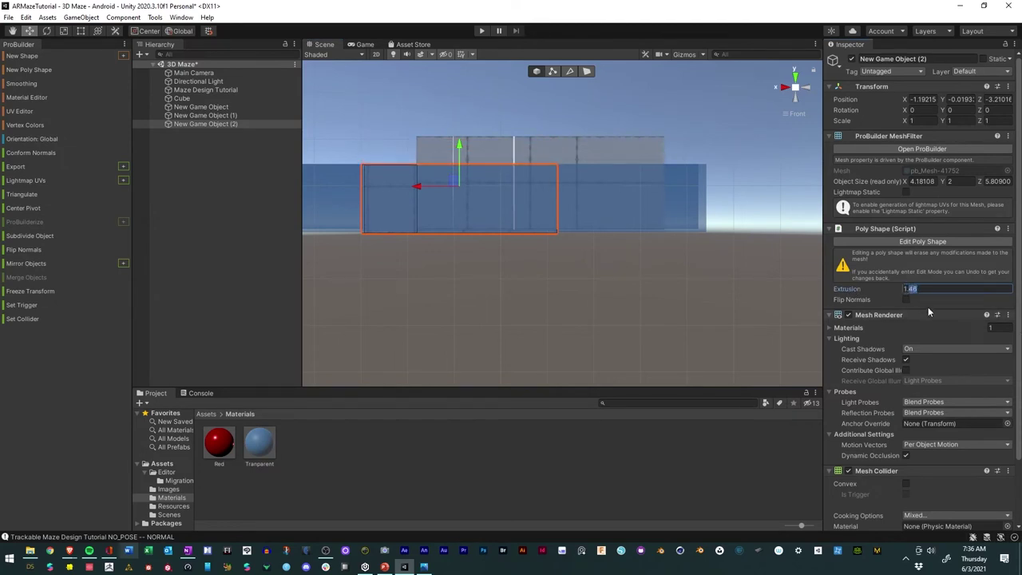
text(1.1)
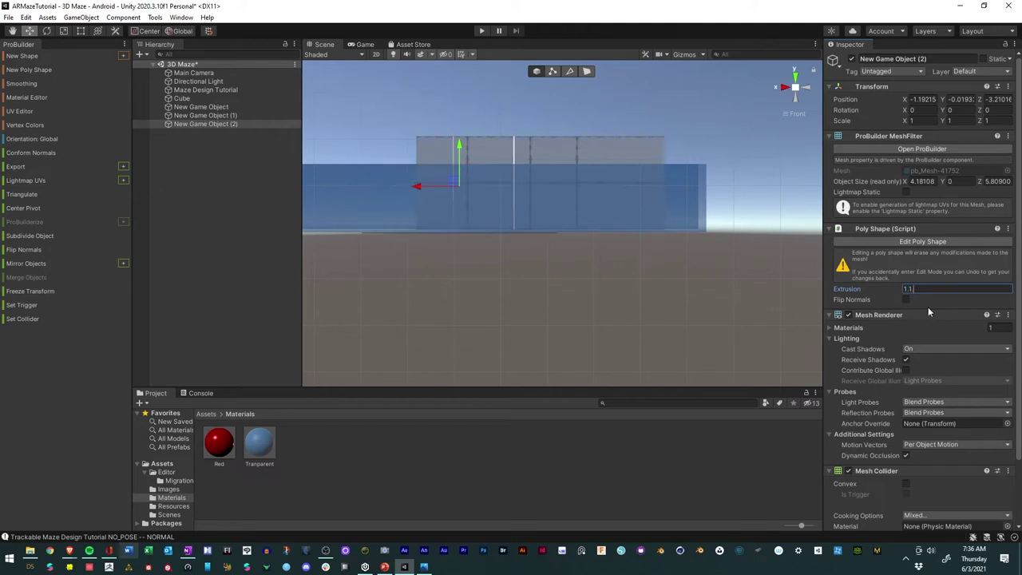
key(BackSpace)
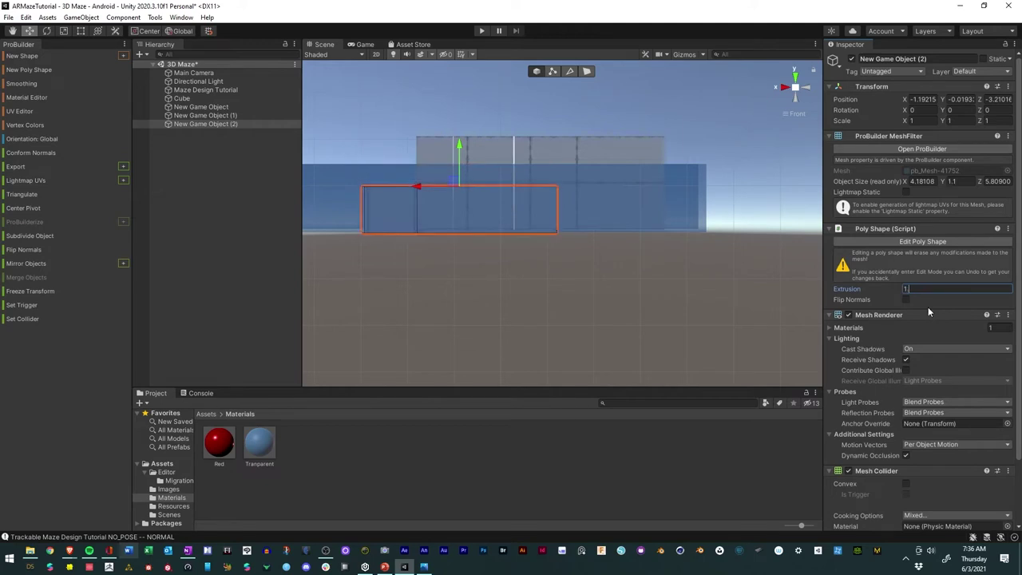
text(4)
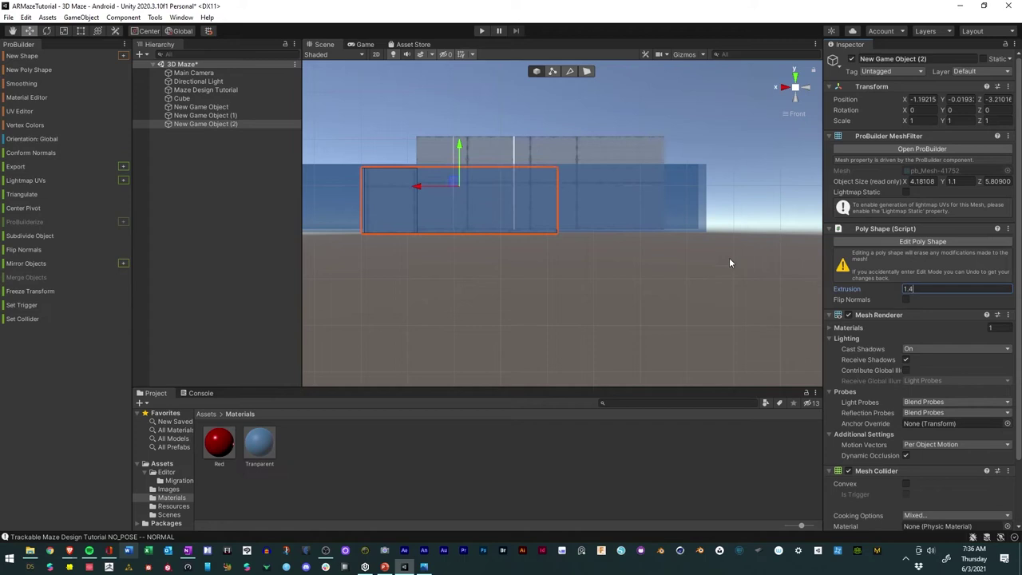
- Set Extrusion to 1.4 on New Game Object (1) and New Game Object, then view the walls in 3D
click(205, 115)
click(908, 287)
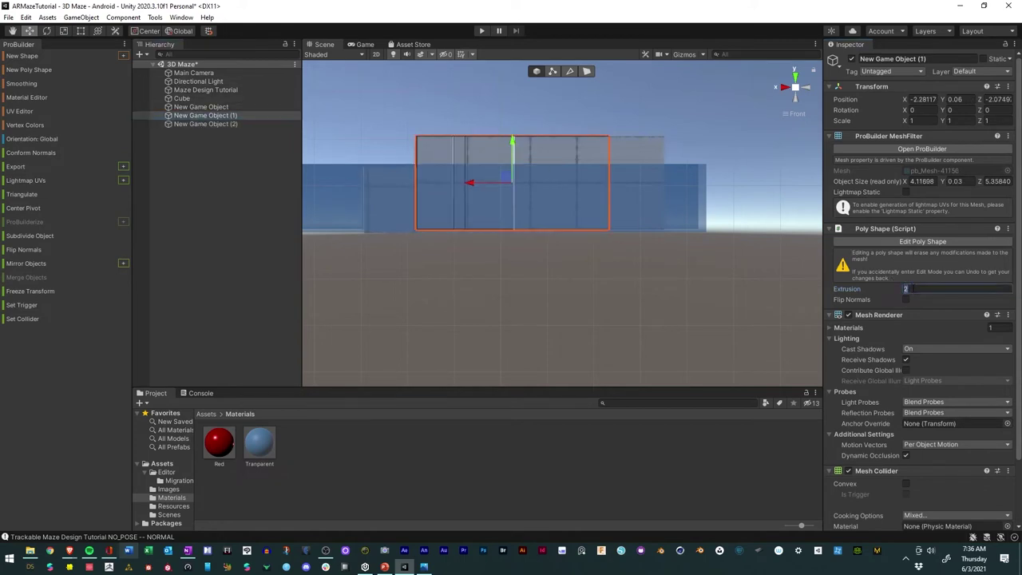
text(1.4)
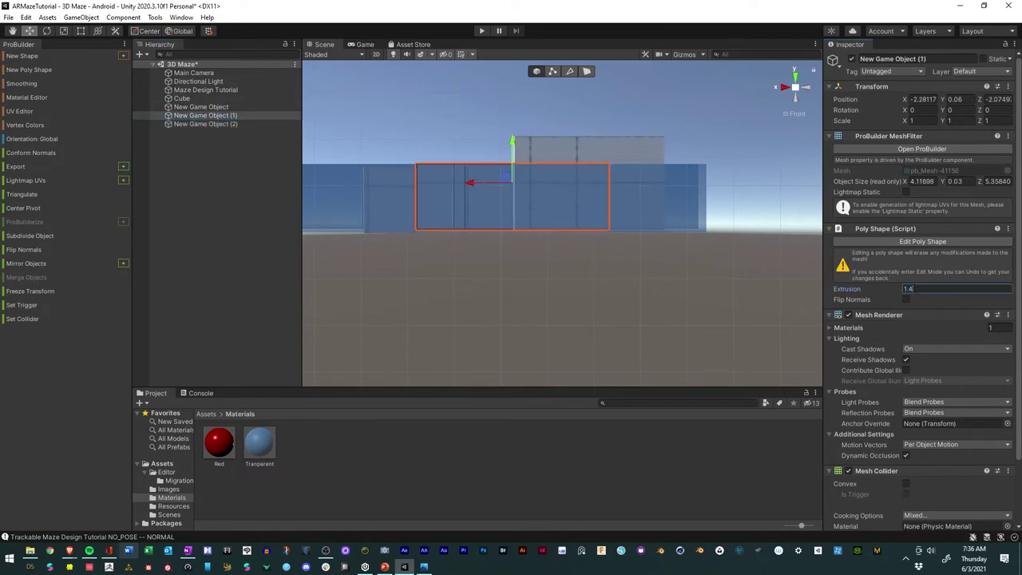
click(200, 107)
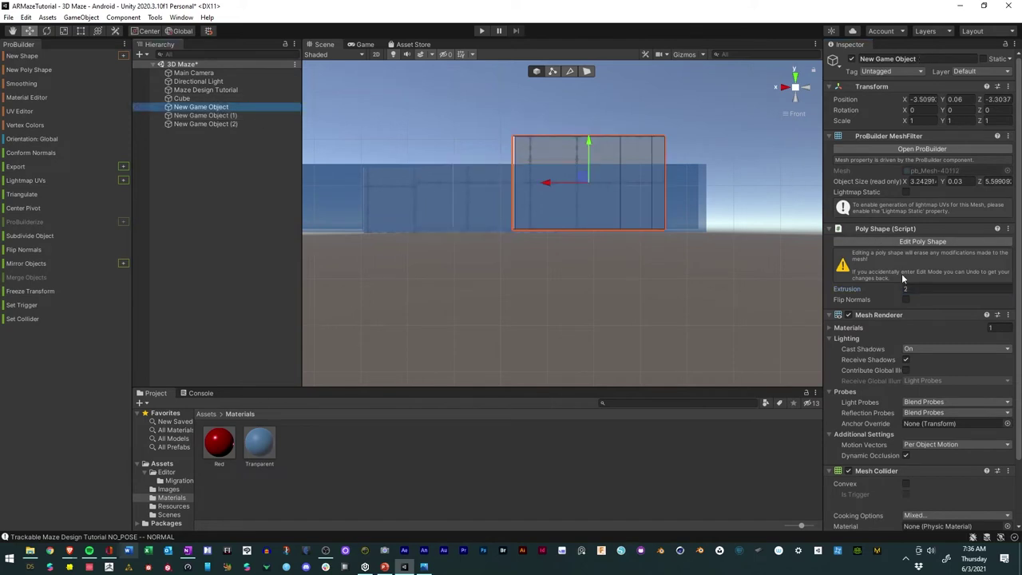
click(907, 289)
text(1.4)
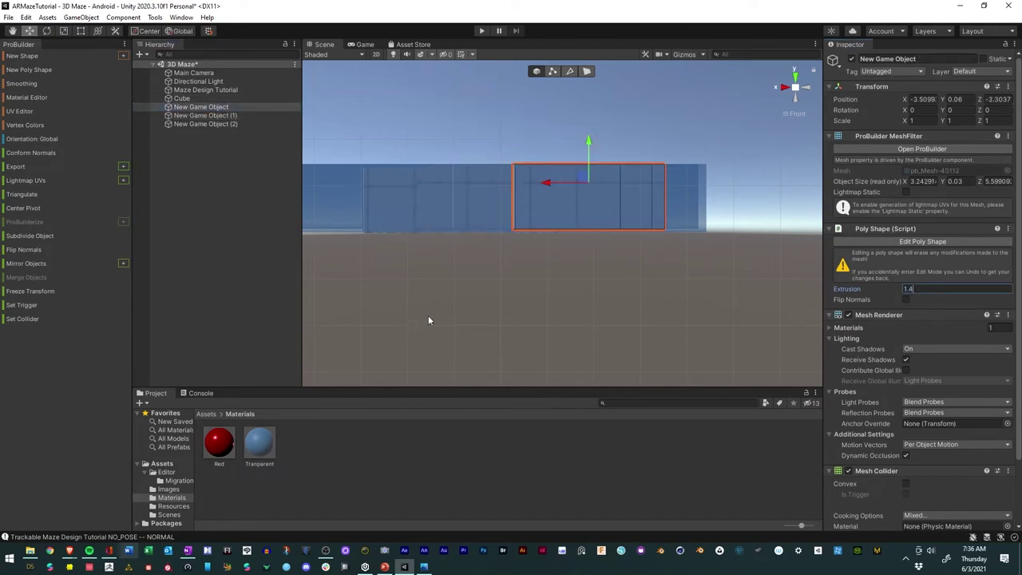
alt+drag(402, 274, 587, 327)
scroll(688, 303, up, 3)
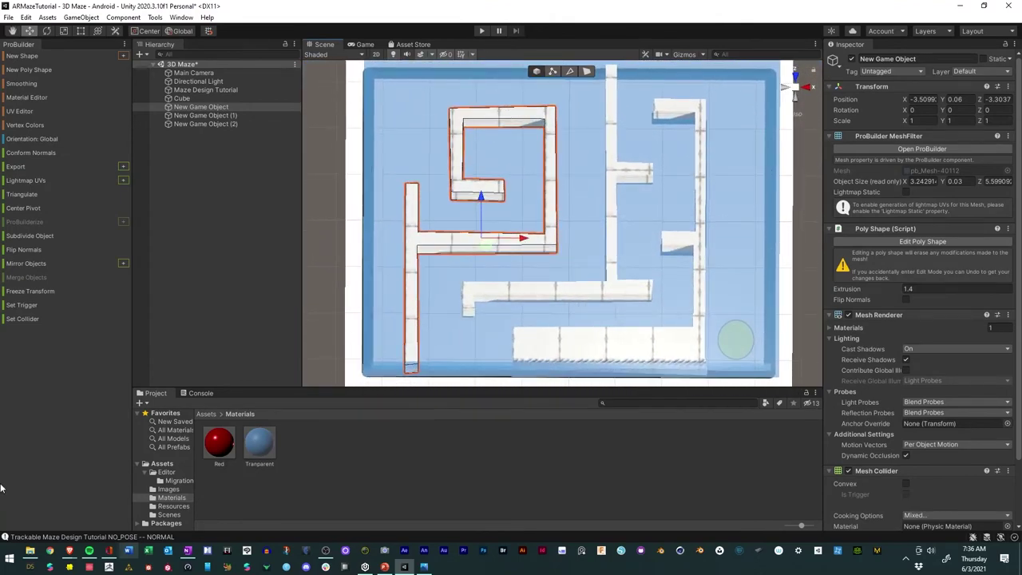
- Move the Cube and the three wall shapes under Maze Design Tutorial in the Hierarchy
click(181, 99)
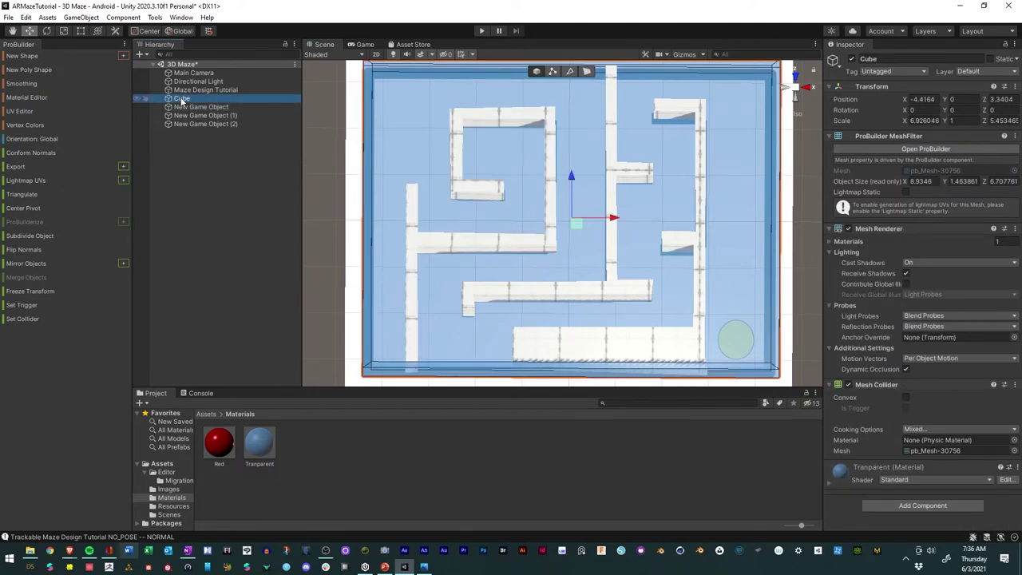
click(187, 91)
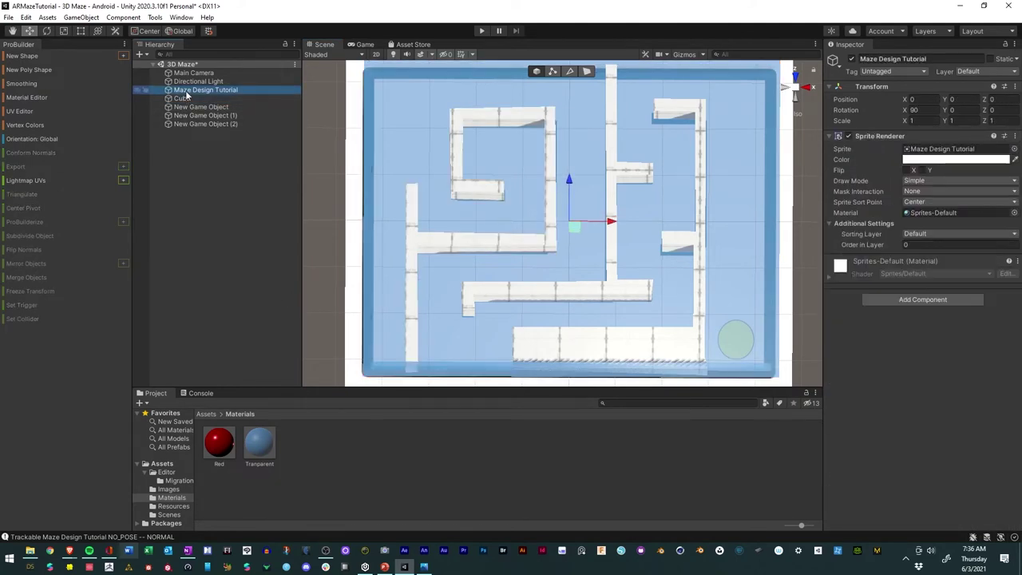
alt+drag(482, 253, 479, 196)
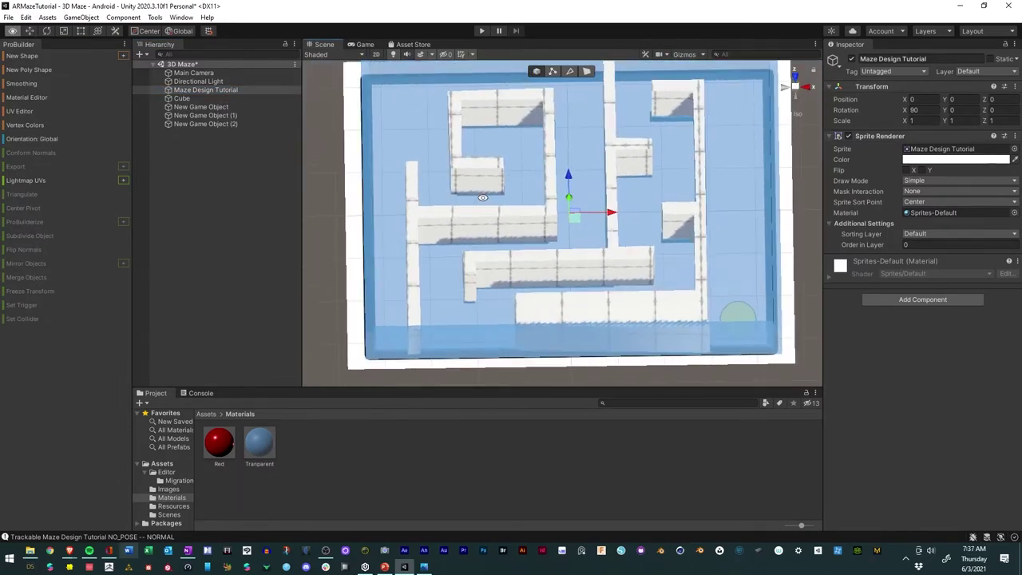
click(187, 98)
shift+click(194, 124)
drag(194, 115, 198, 88)
click(227, 188)
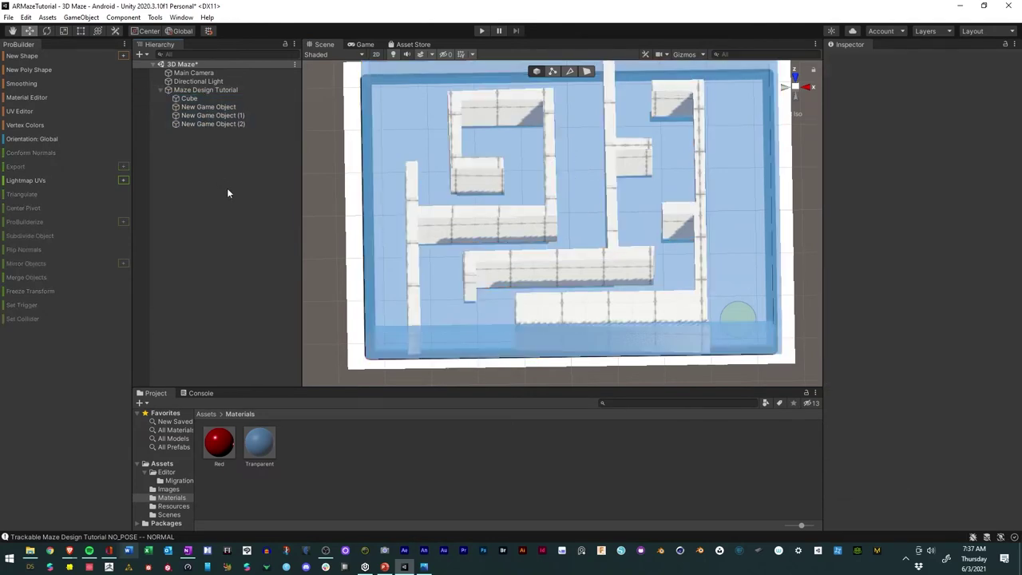
- Apply the Red material to the left, middle, bottom and right walls and the base
drag(224, 451, 423, 236)
drag(227, 446, 532, 277)
drag(219, 443, 573, 333)
drag(215, 449, 416, 398)
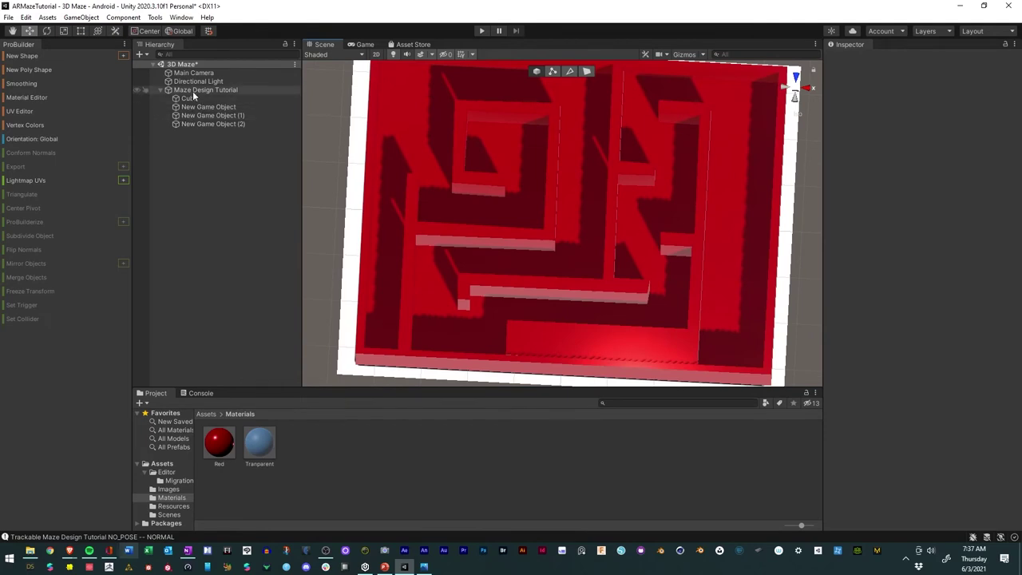
- Nest the three wall shapes under the Cube in the Hierarchy
click(207, 106)
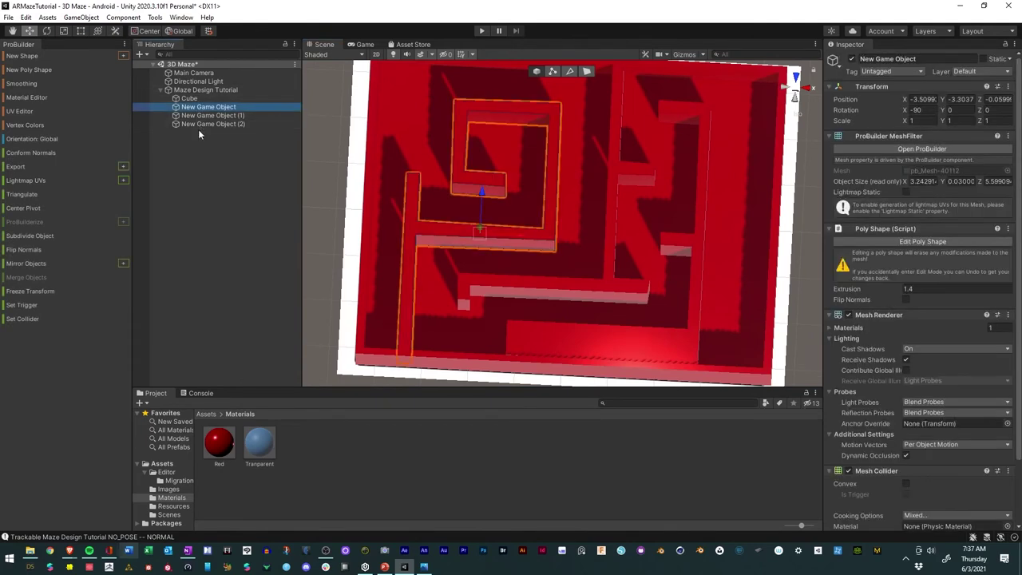
click(198, 130)
click(192, 98)
click(204, 107)
shift+click(201, 123)
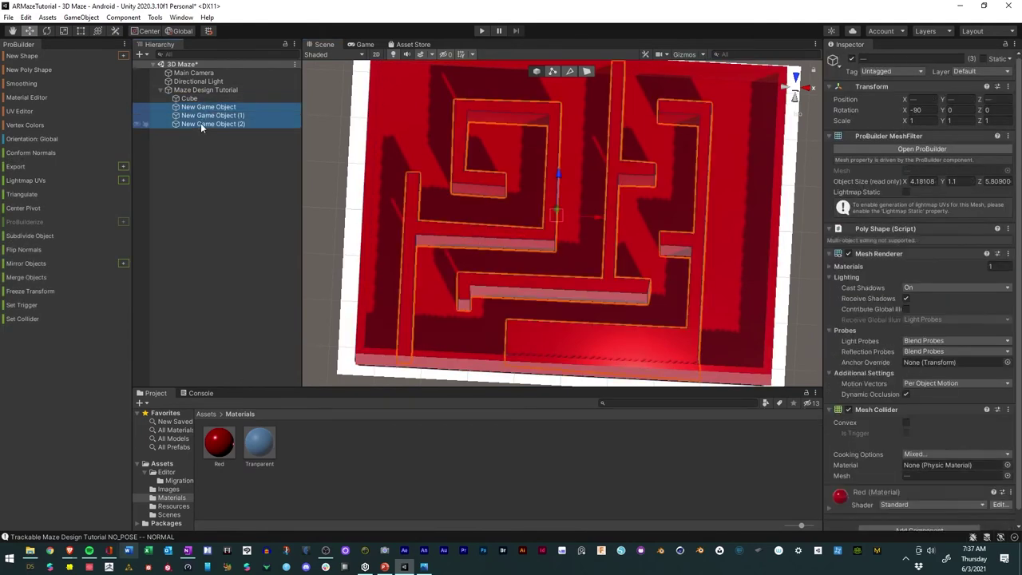
drag(208, 112, 203, 98)
- Rename the Cube to 'Base'
double_click(192, 99)
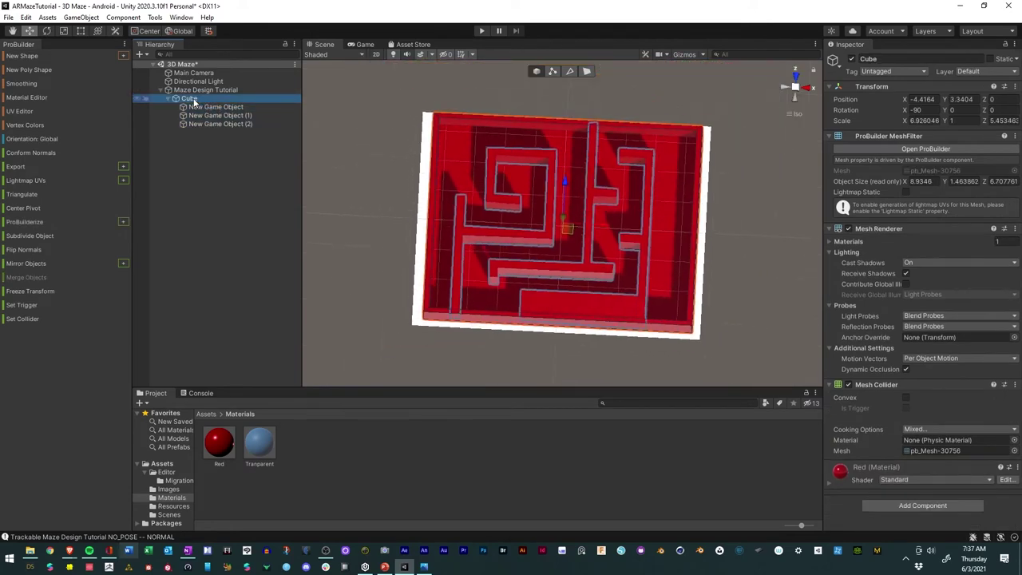
click(192, 99)
text(B)
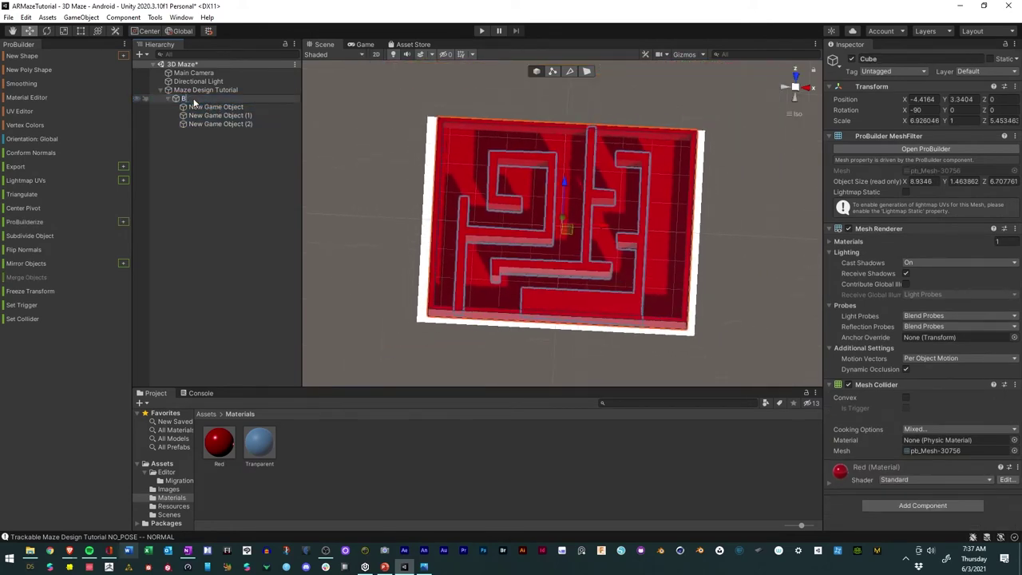
text(ase)
key(Return)
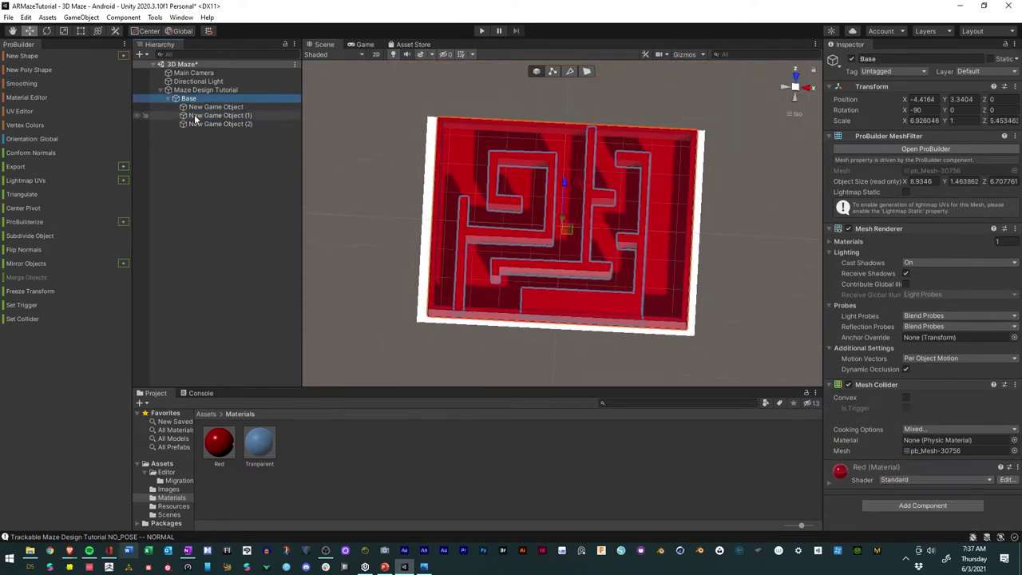
- Collapse Base's children and briefly hide Base to check the maze image beneath
click(203, 141)
click(168, 97)
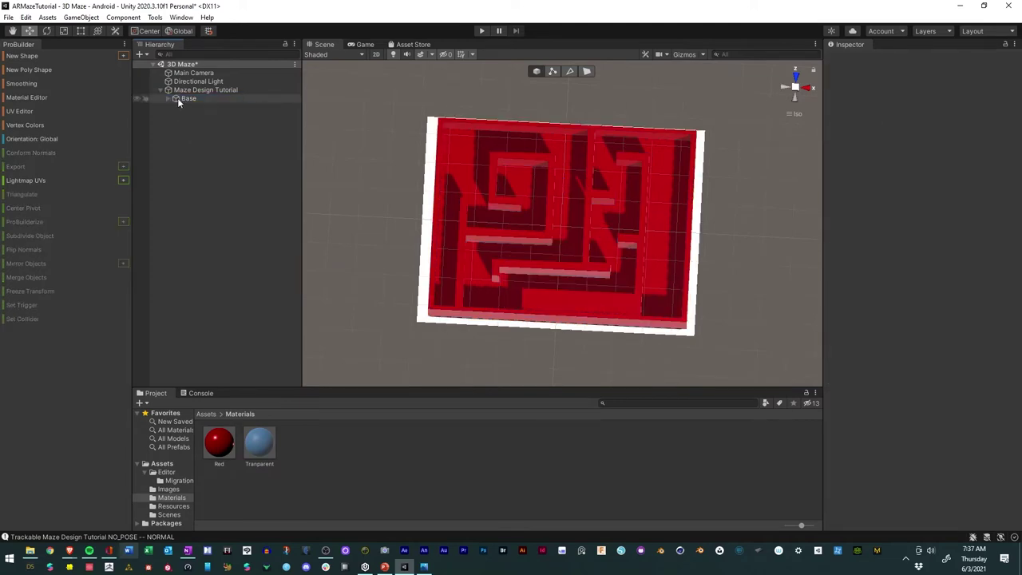
click(177, 97)
click(137, 99)
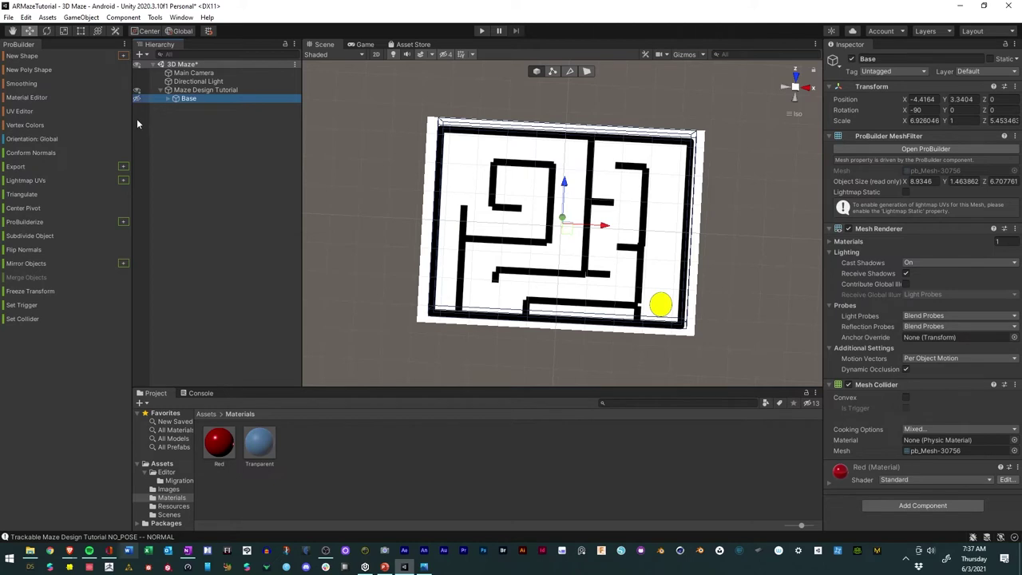
click(138, 99)
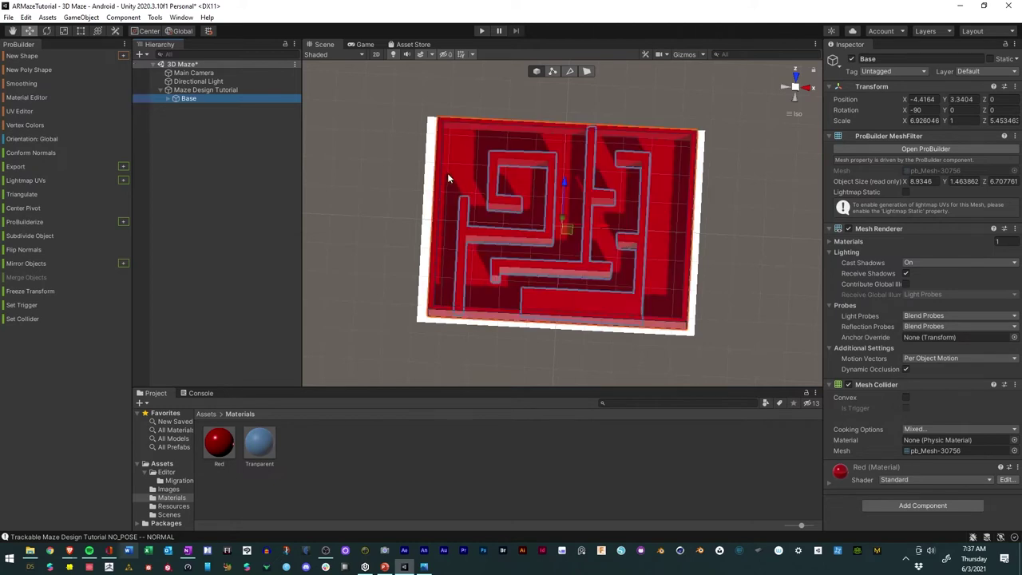
- Select the maze image object and shrink it uniformly with the Scale tool
click(200, 81)
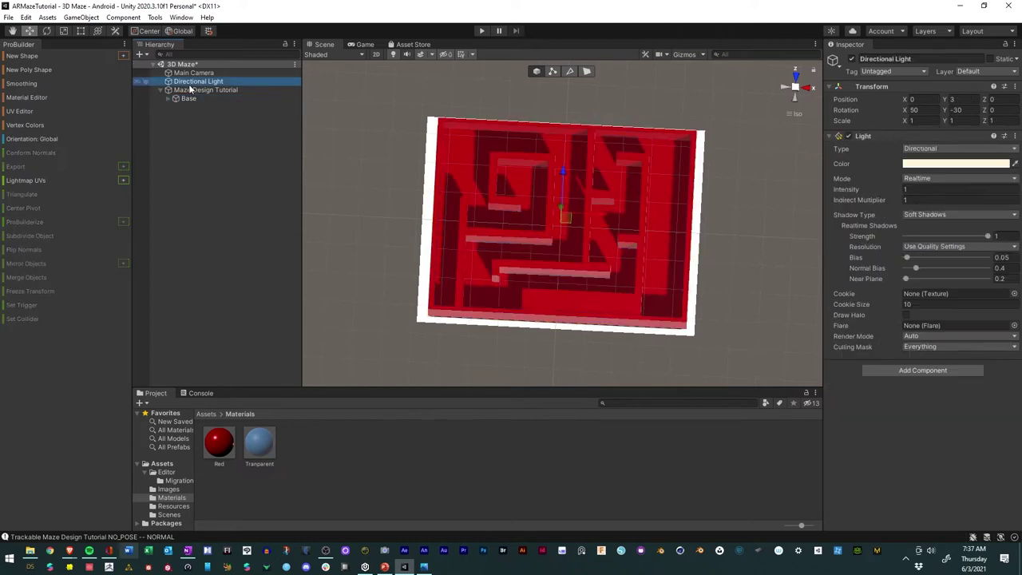
click(204, 89)
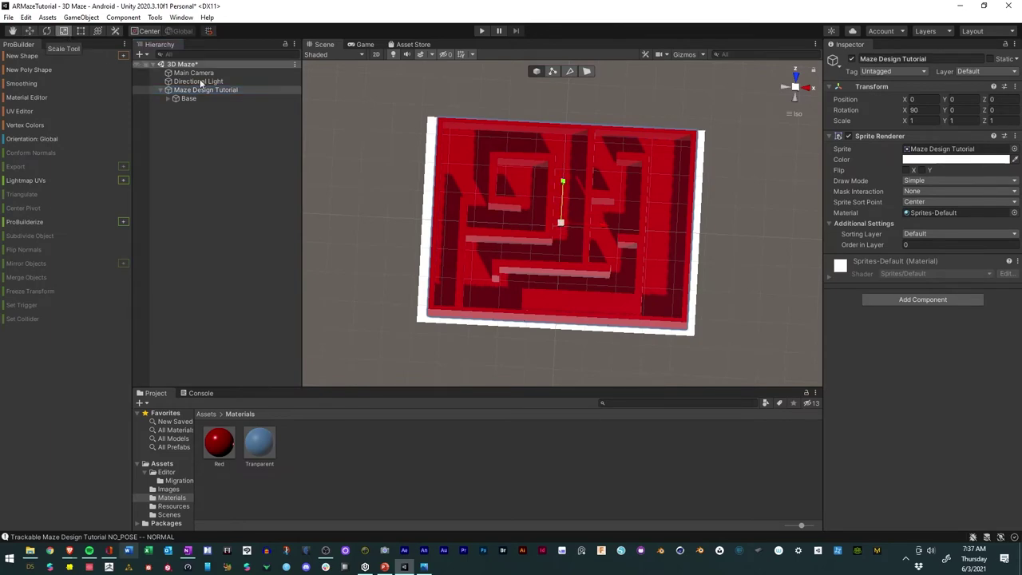
alt+drag(559, 268, 565, 154)
alt+drag(561, 225, 582, 256)
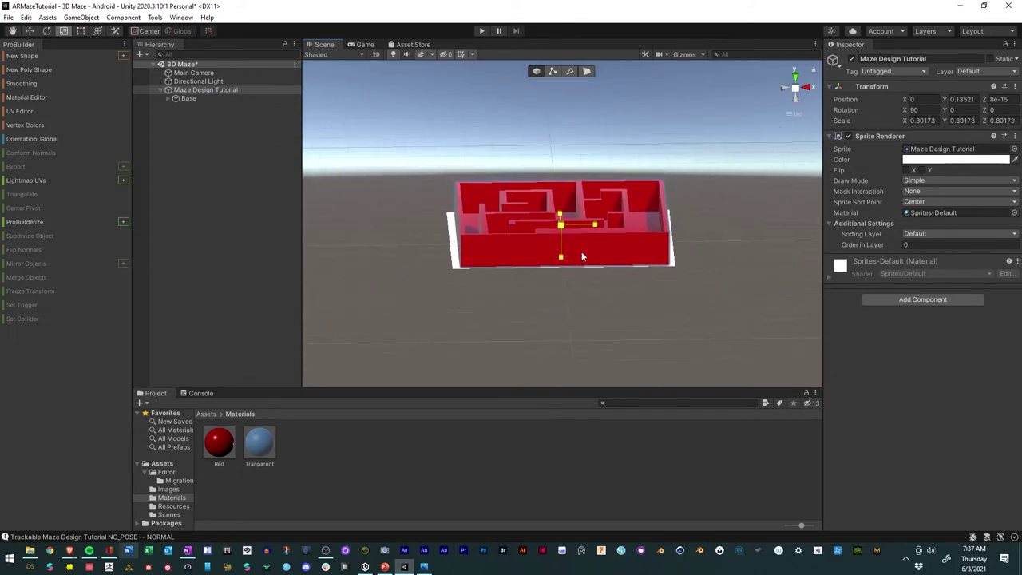
- Check the image by toggling Base's visibility, then shrink the maze further to about 0.53
click(194, 99)
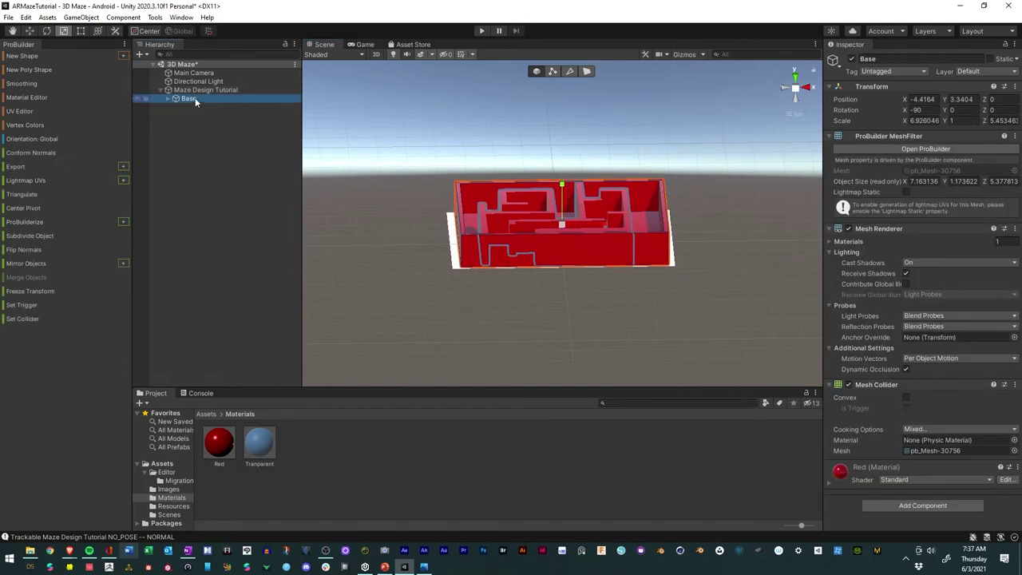
click(137, 99)
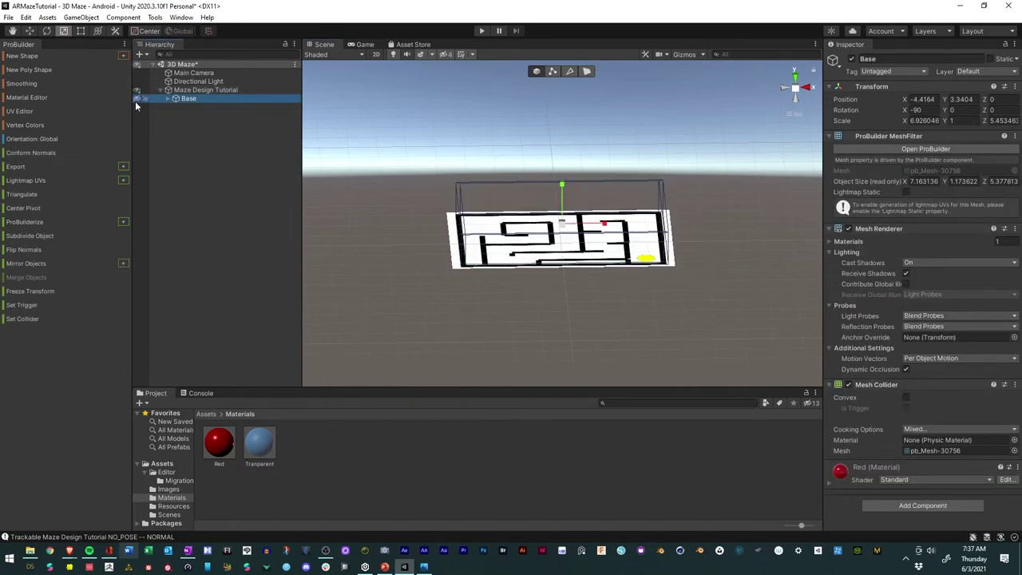
click(135, 99)
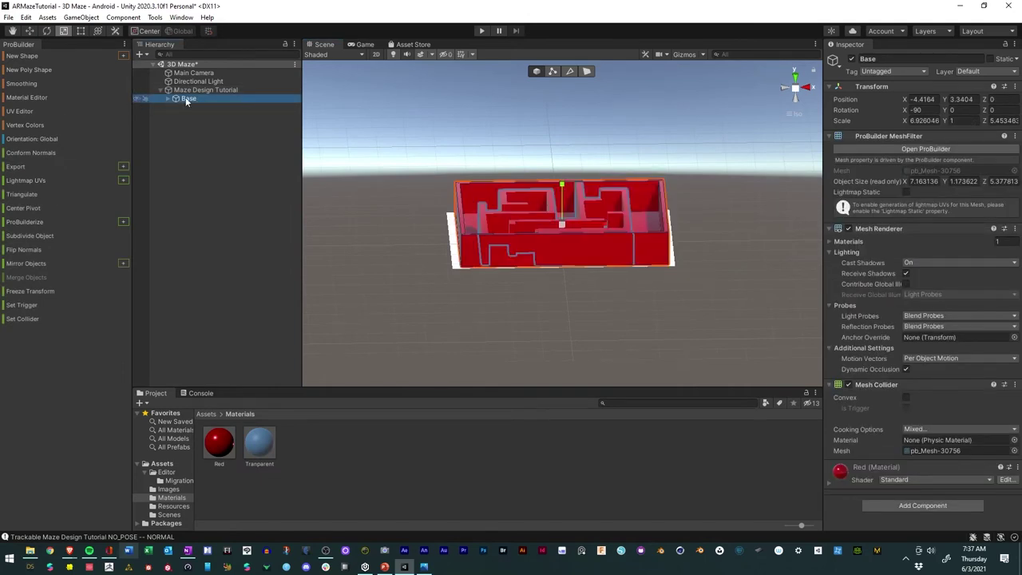
click(201, 90)
drag(561, 230, 545, 233)
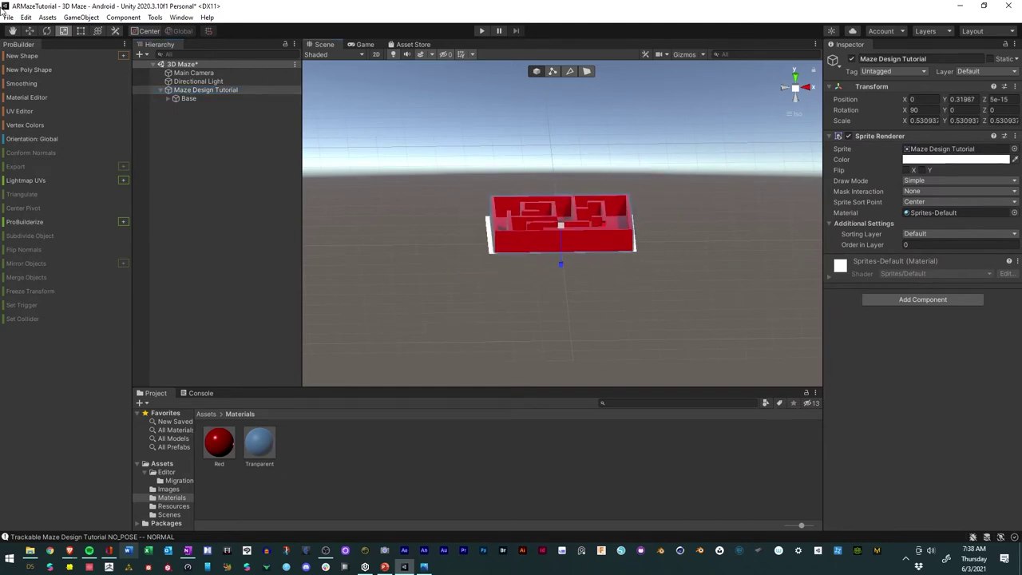
- Save the 3D Maze scene and return the Project window to the top-level Assets folder
click(9, 16)
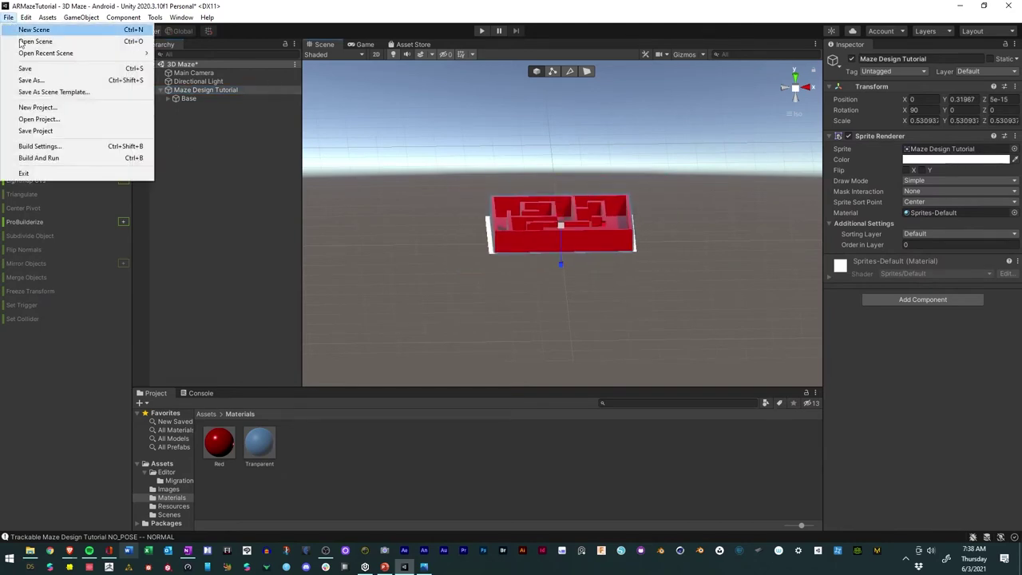
click(36, 69)
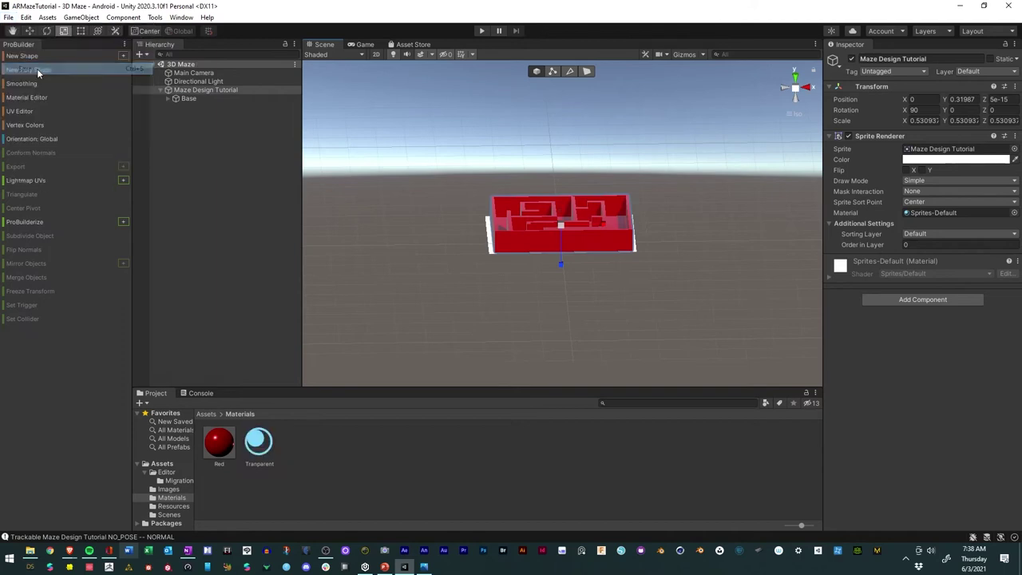
click(165, 472)
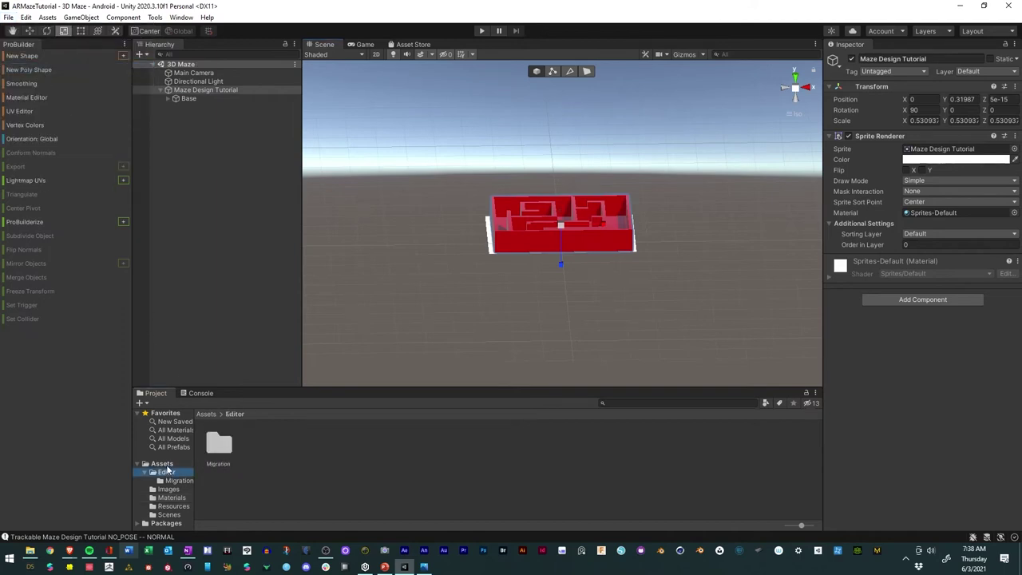
click(163, 464)
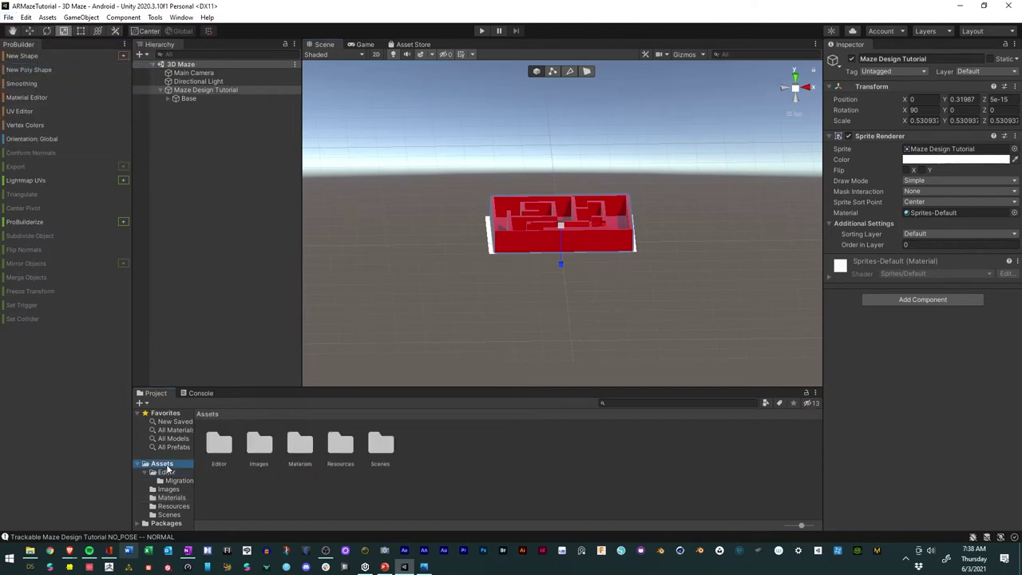
right_click(440, 464)
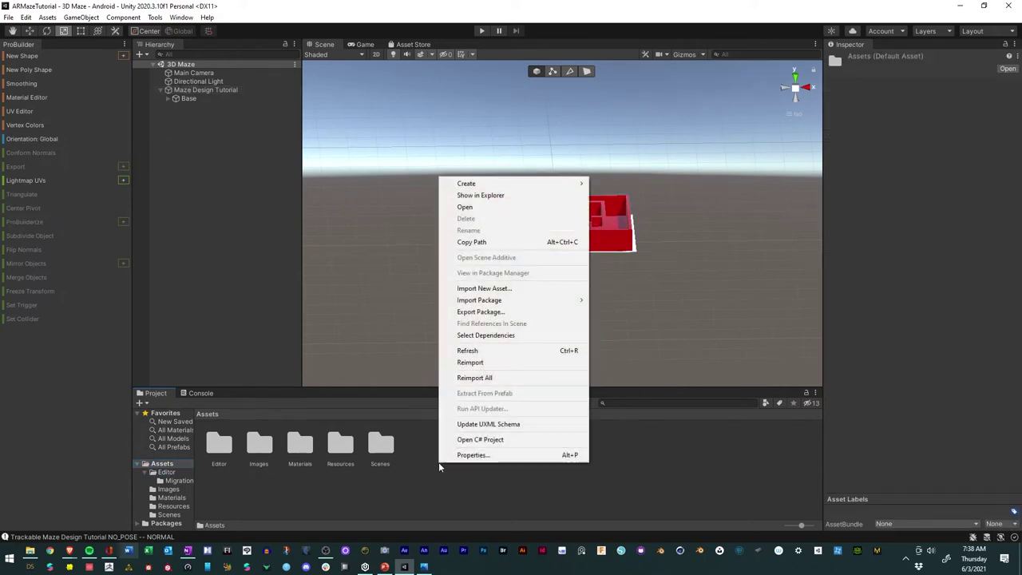
click(494, 491)
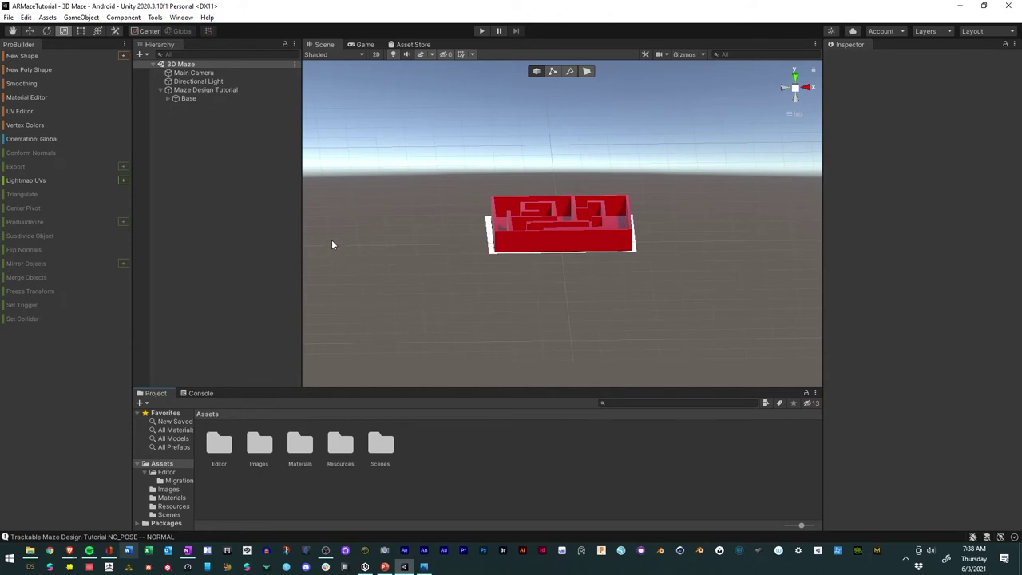
- Create a new folder named 'Prefabs' in the project's Assets
right_click(459, 458)
mouse_move(542, 181)
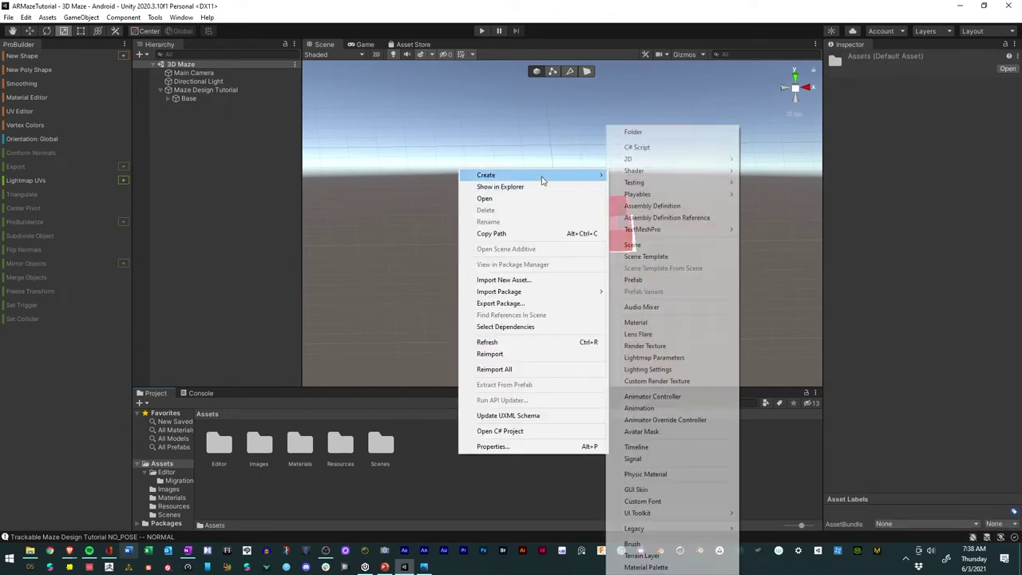
click(651, 138)
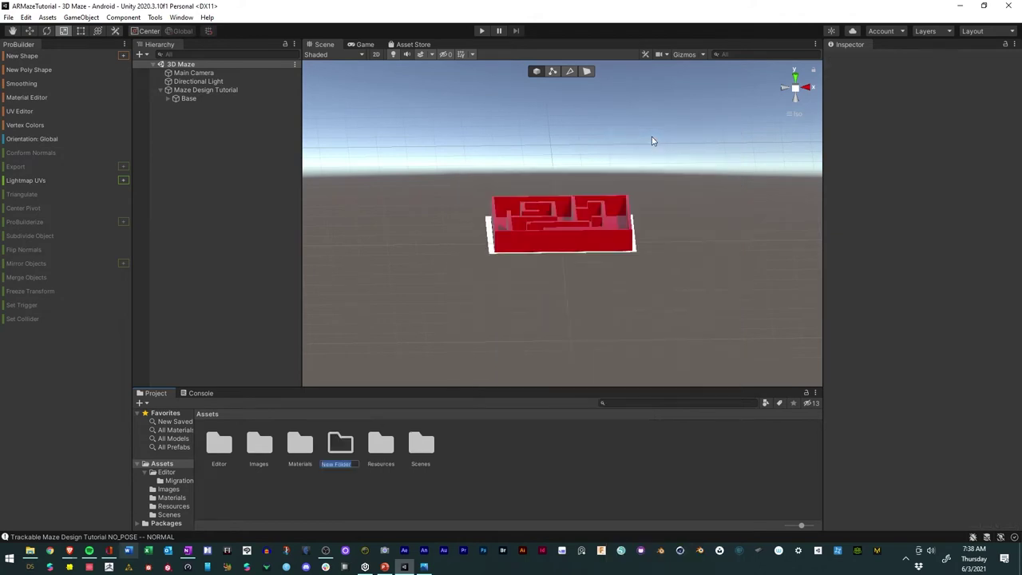
text(Pre)
text(fabs)
key(Return)
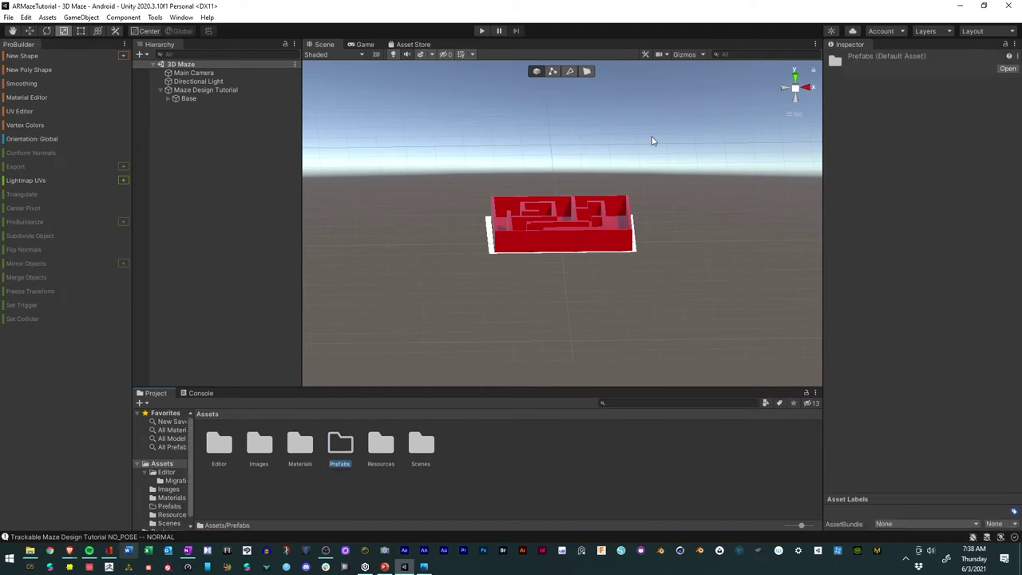
- Open the Prefabs folder and rename Maze Design Tutorial to Maze3DDesign in the Hierarchy
double_click(340, 447)
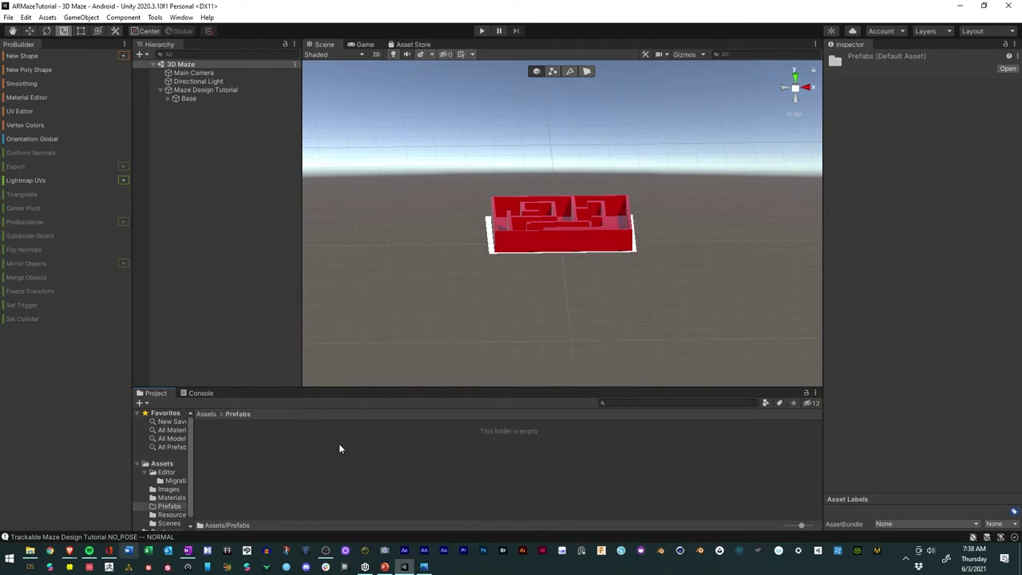
click(160, 90)
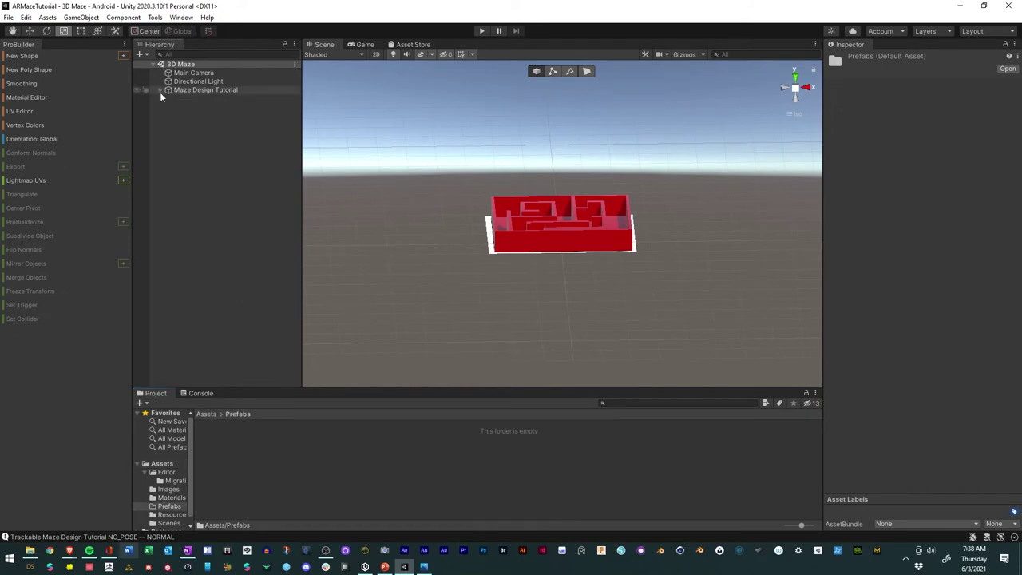
click(205, 88)
click(197, 92)
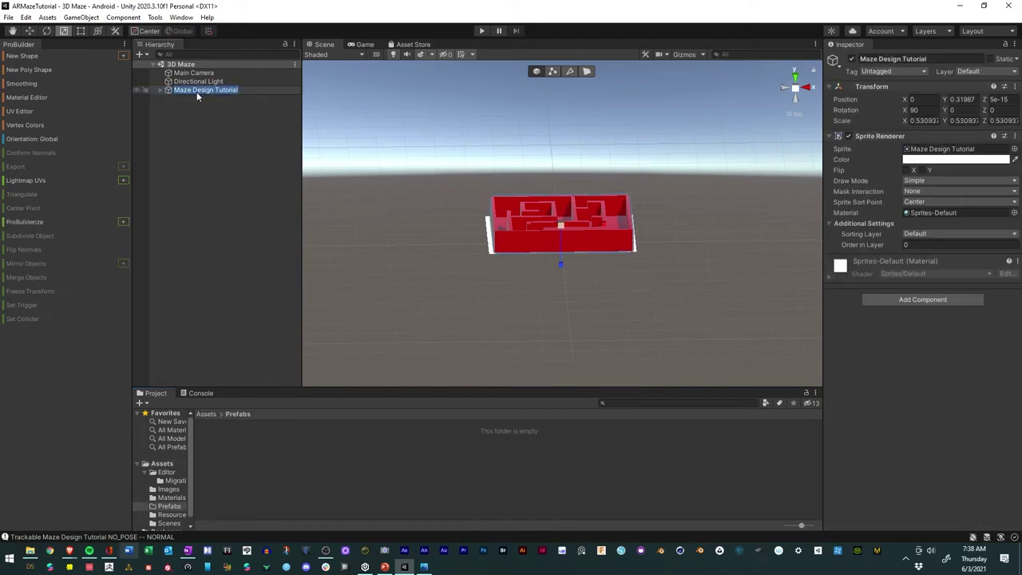
drag(193, 90, 301, 90)
text(3DDesign)
click(210, 112)
- Drag Maze3DDesign into Prefabs to make it a prefab and inspect it in Prefab mode
drag(190, 90, 319, 467)
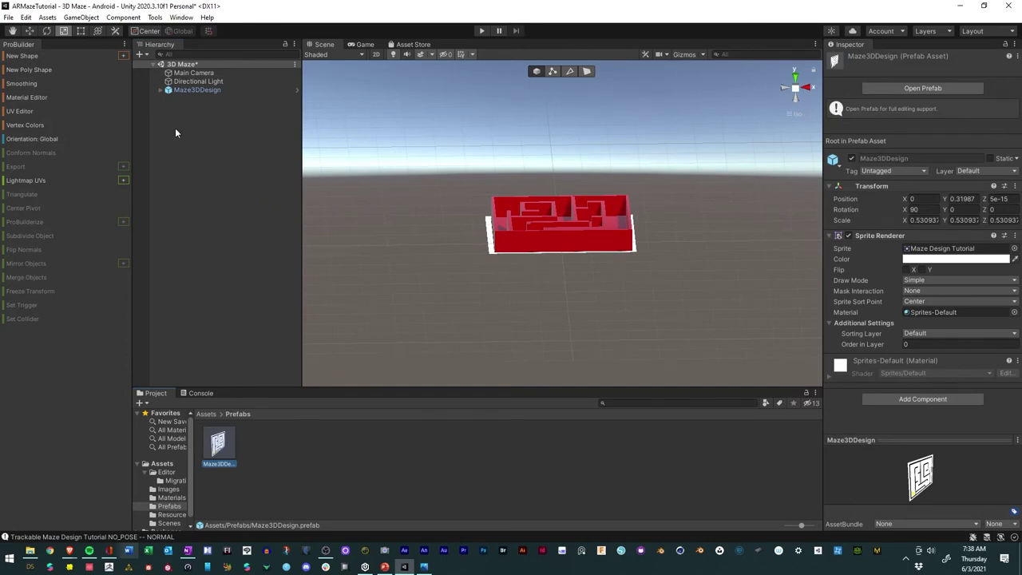
click(183, 90)
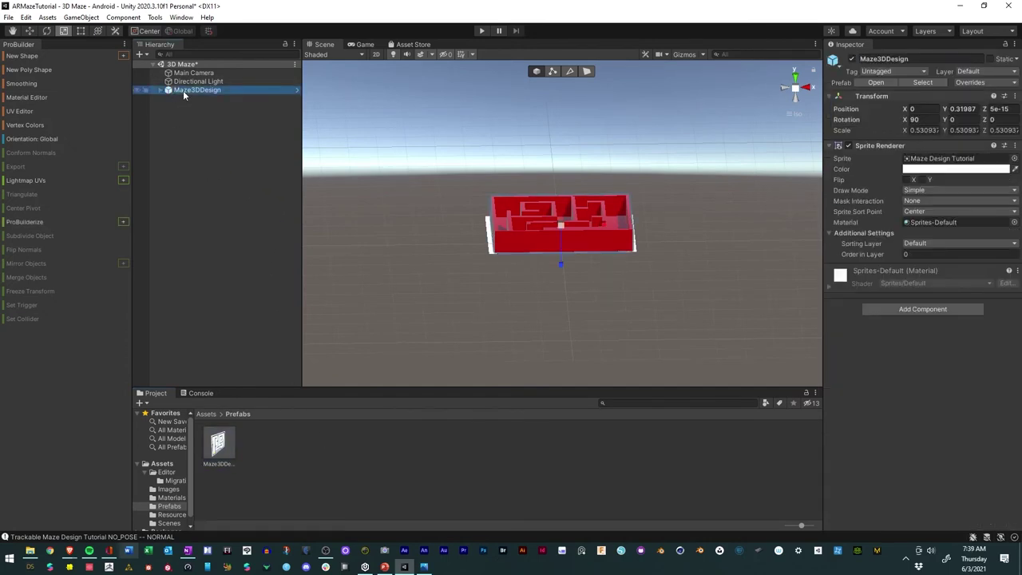
click(221, 444)
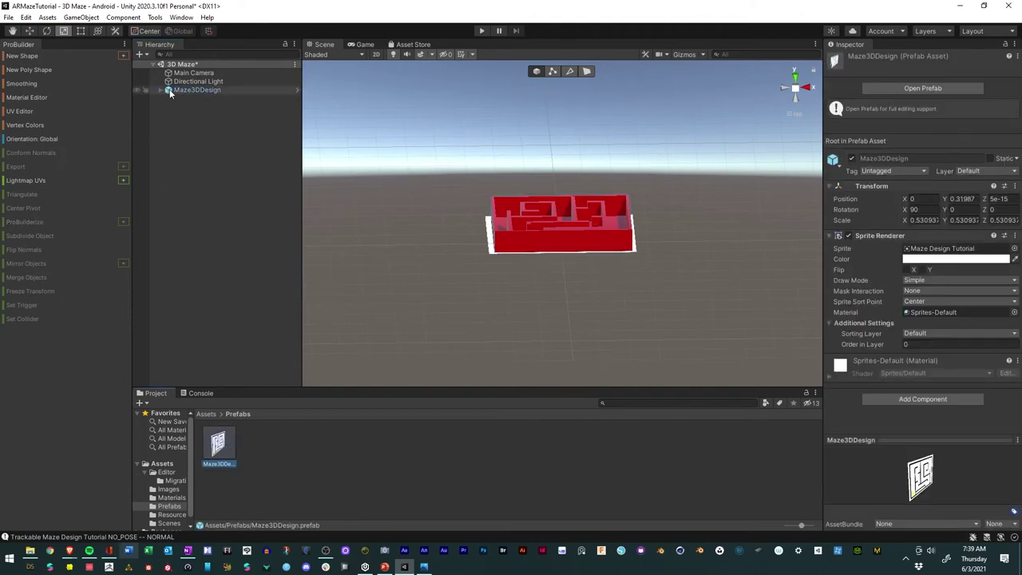
click(297, 89)
alt+drag(495, 254, 530, 249)
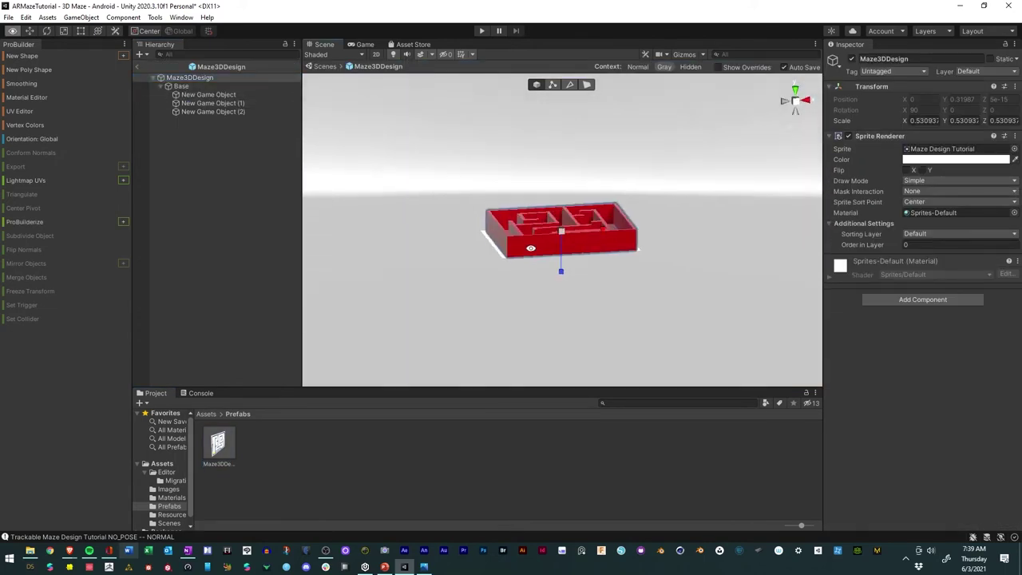
click(138, 67)
click(218, 444)
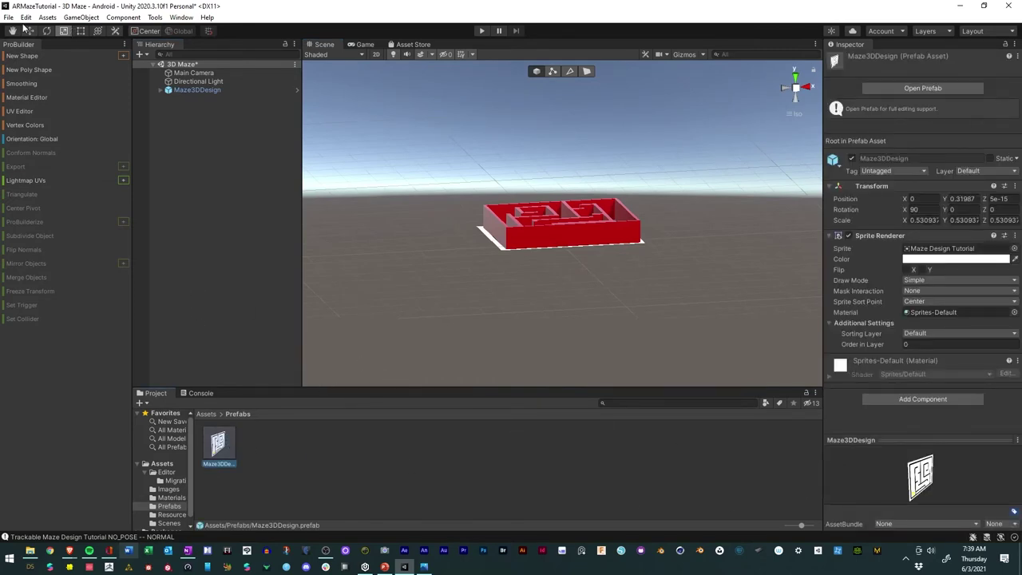
click(8, 17)
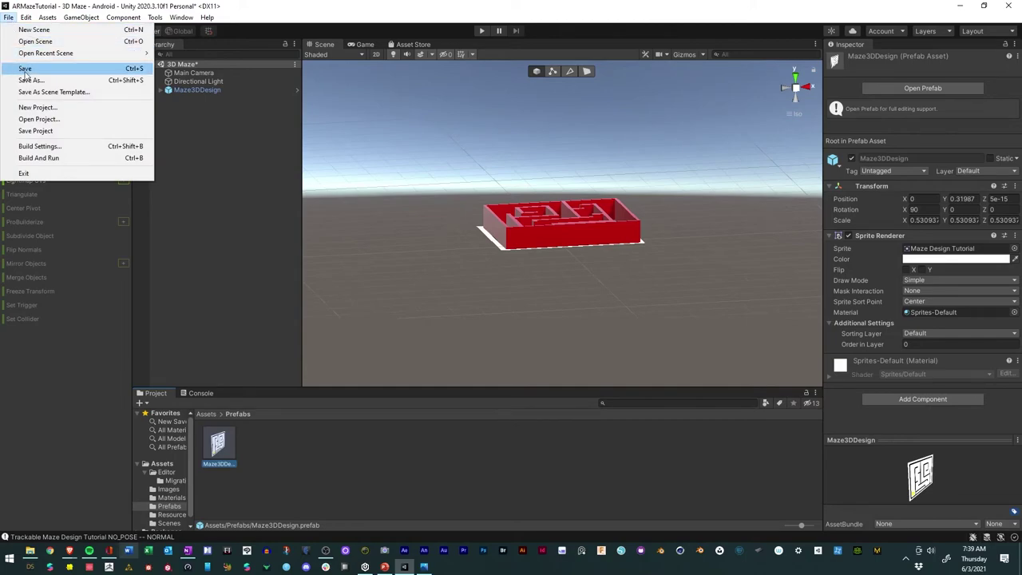
- Save the 3D Maze scene from the File menu
click(25, 70)
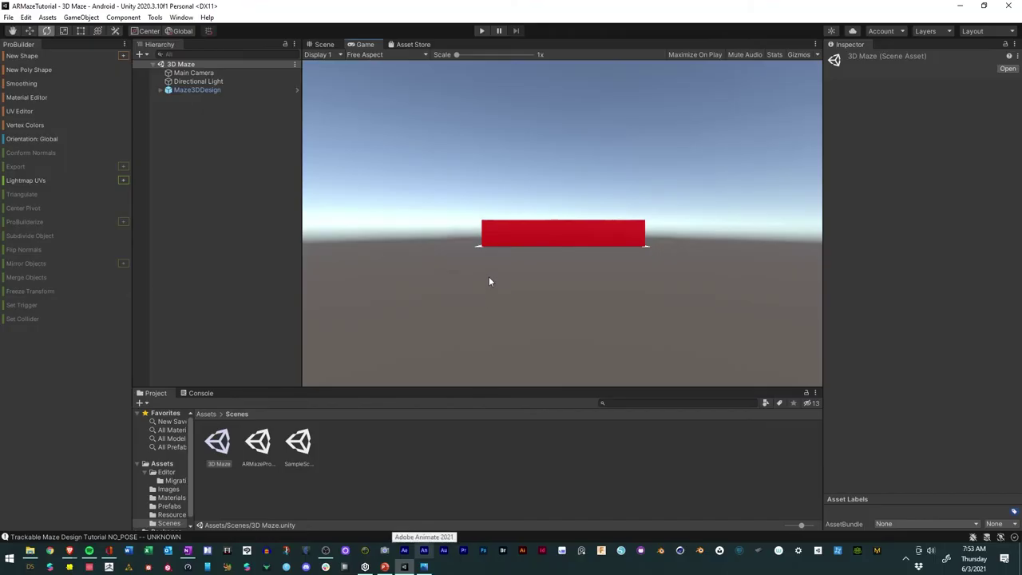
- Switch to the Scene view and orbit to a top-down view of the red maze
click(323, 44)
alt+drag(516, 182, 501, 264)
click(363, 44)
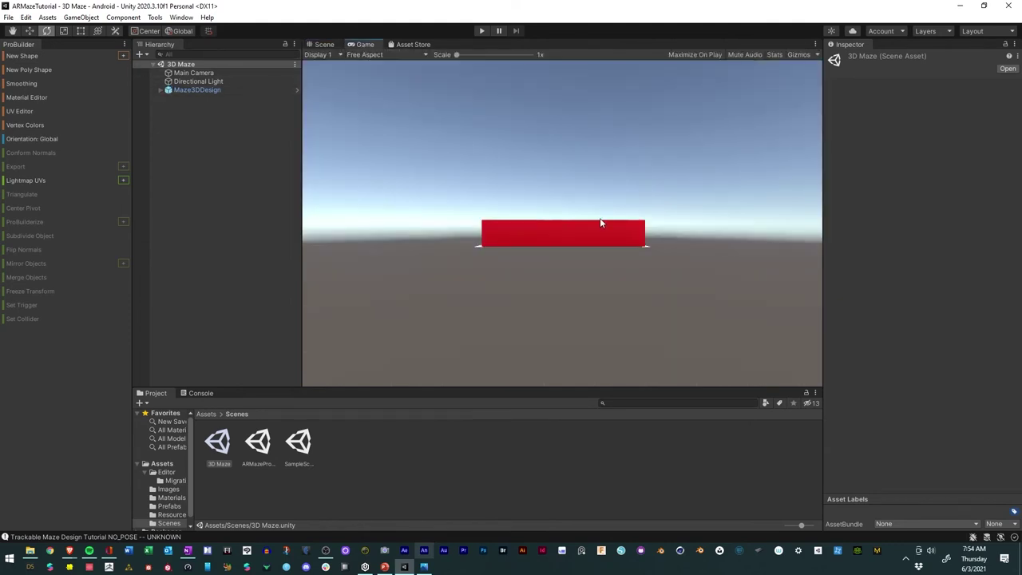
click(321, 44)
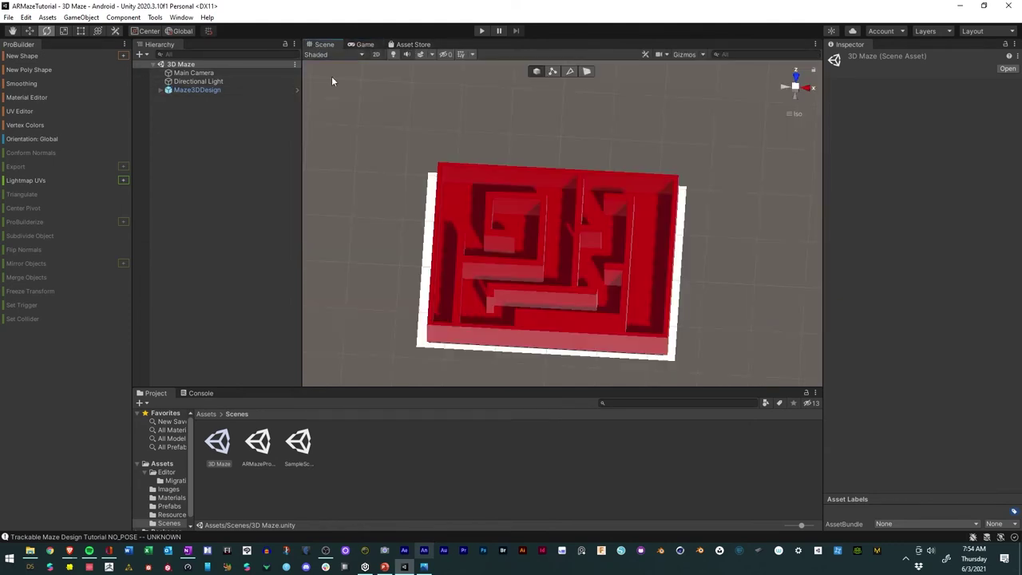
alt+drag(500, 245, 506, 266)
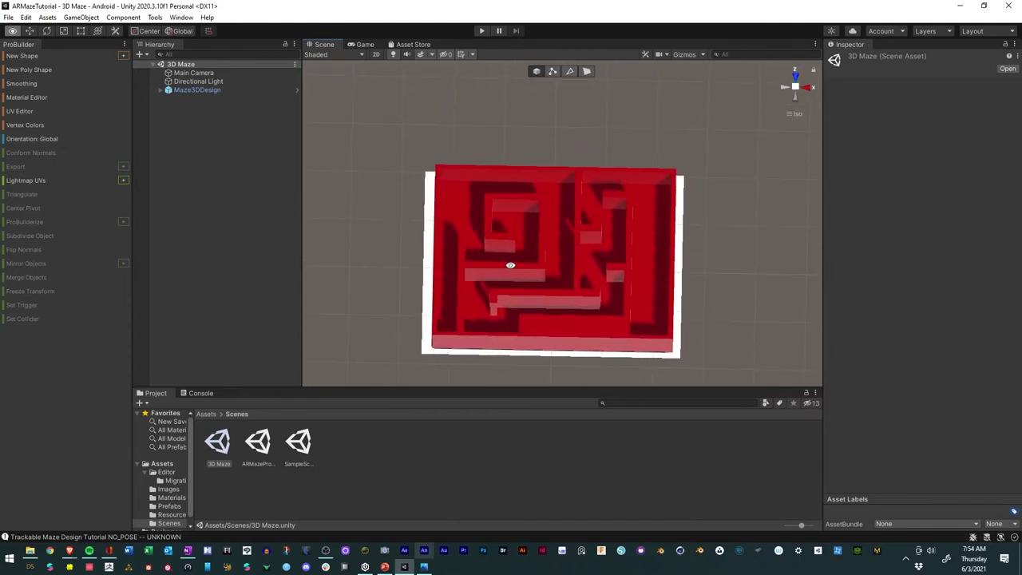
click(47, 17)
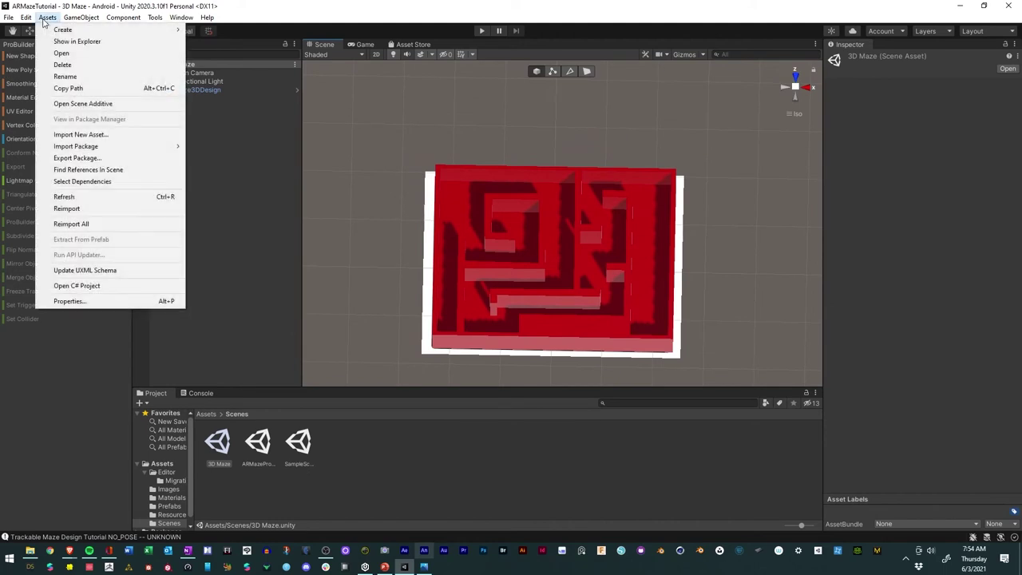
- Align the Main Camera with the current Scene view using GameObject > Align With View
click(280, 170)
click(193, 73)
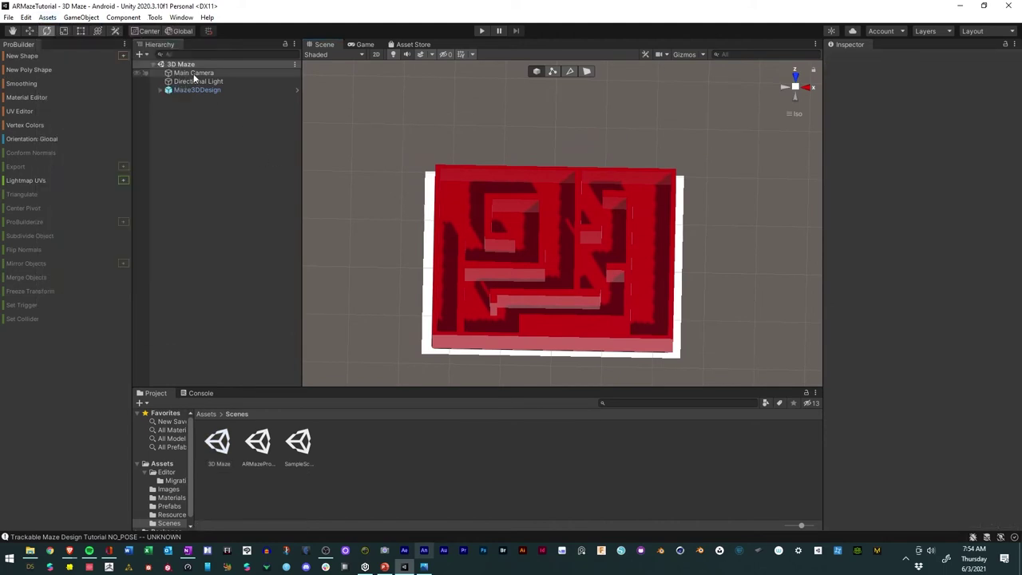
click(54, 17)
mouse_move(28, 18)
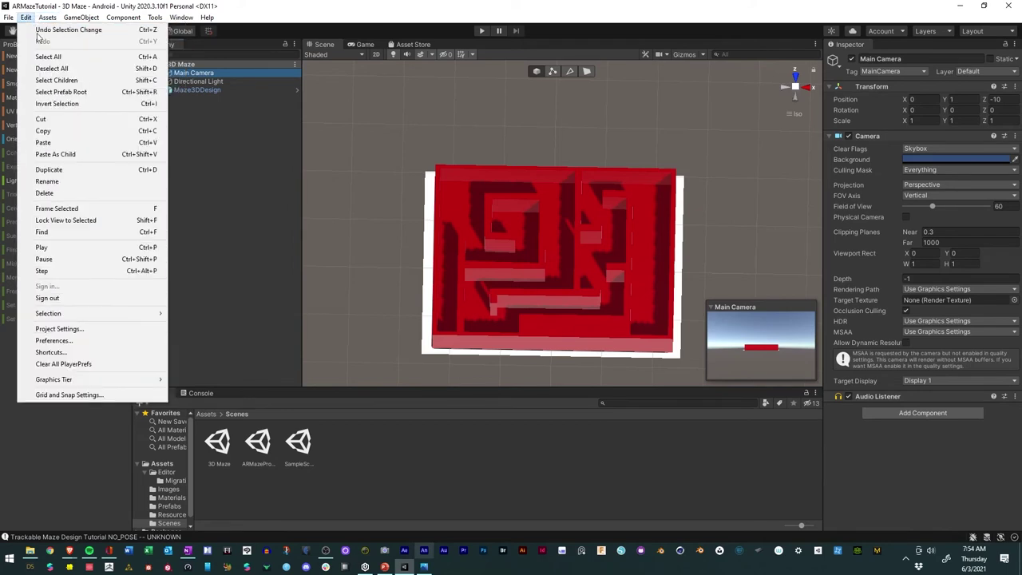
mouse_move(81, 17)
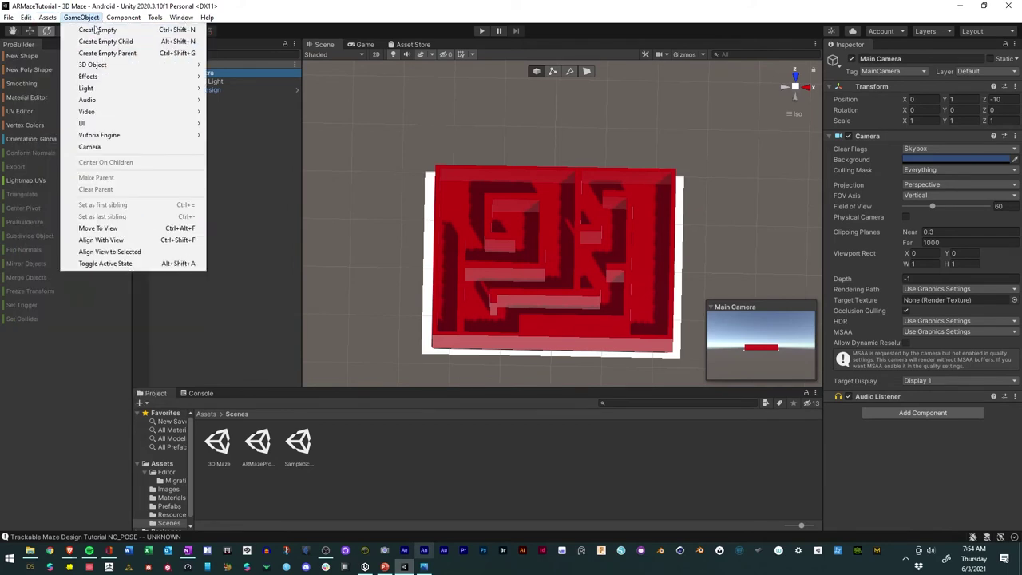
click(117, 241)
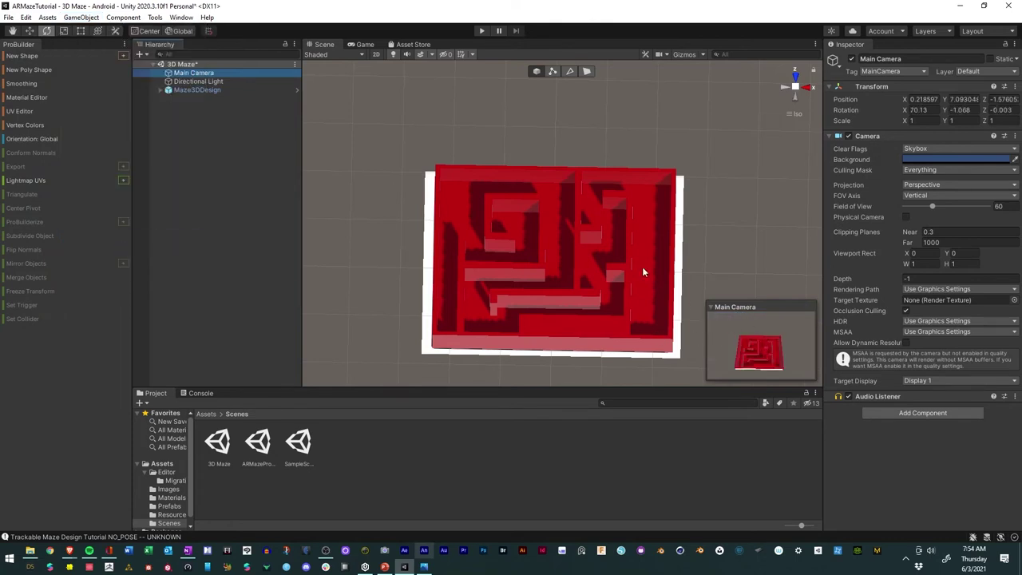
- Nudge the camera to Position X 0.16 and dock the Game view beside the Scene view
click(364, 44)
key(e)
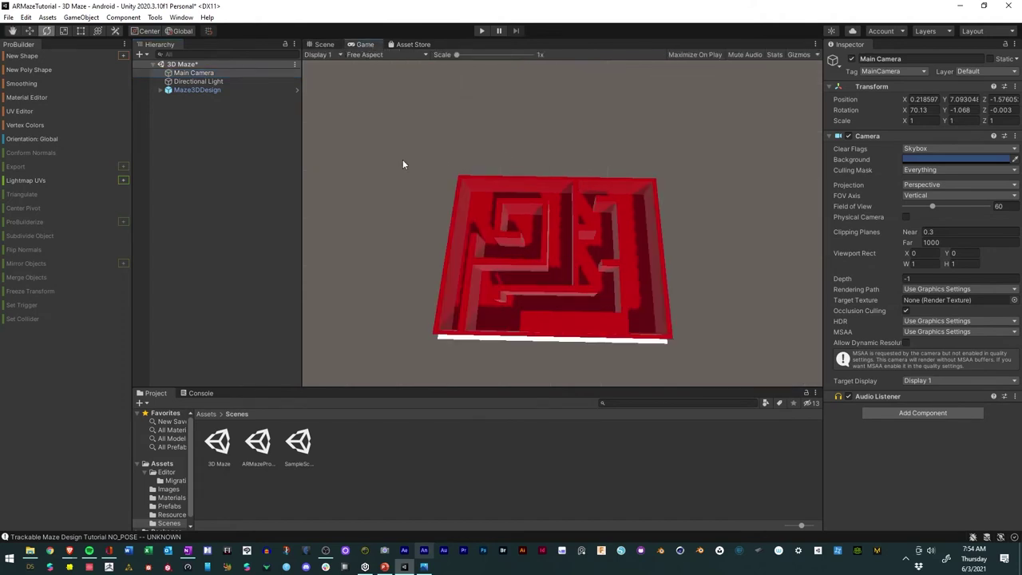
click(323, 44)
key(q)
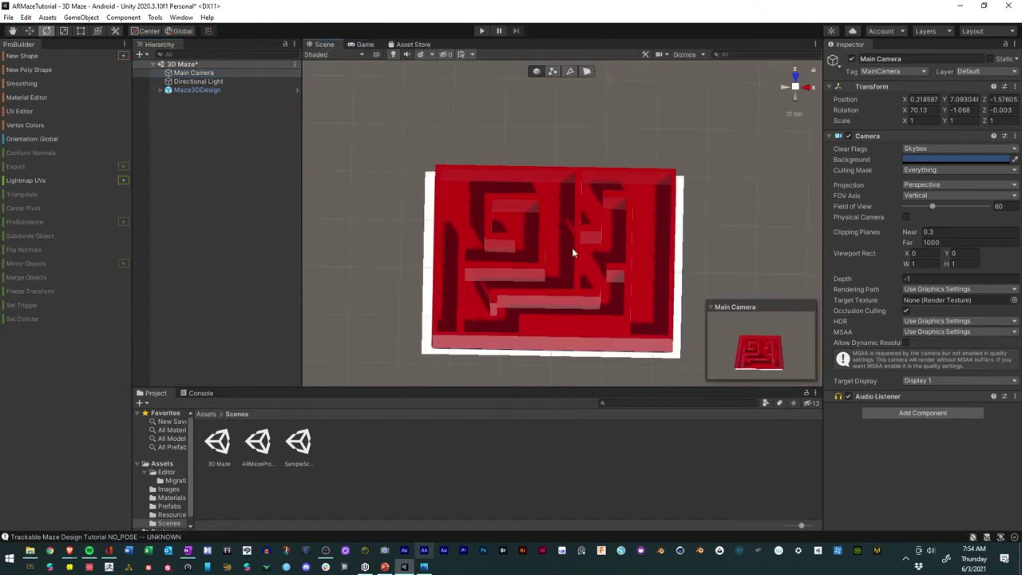
drag(562, 221, 567, 200)
key(e)
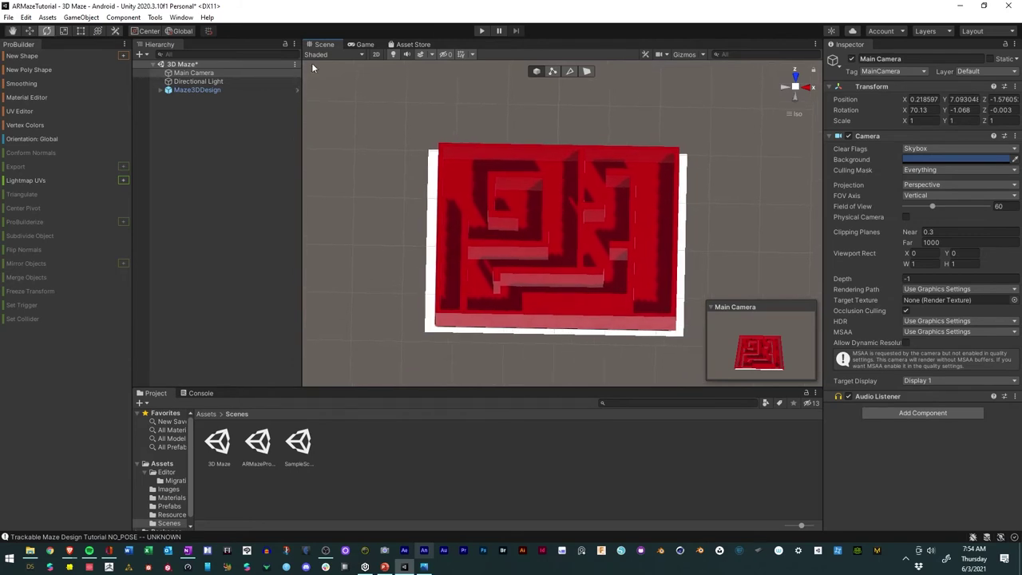
click(359, 45)
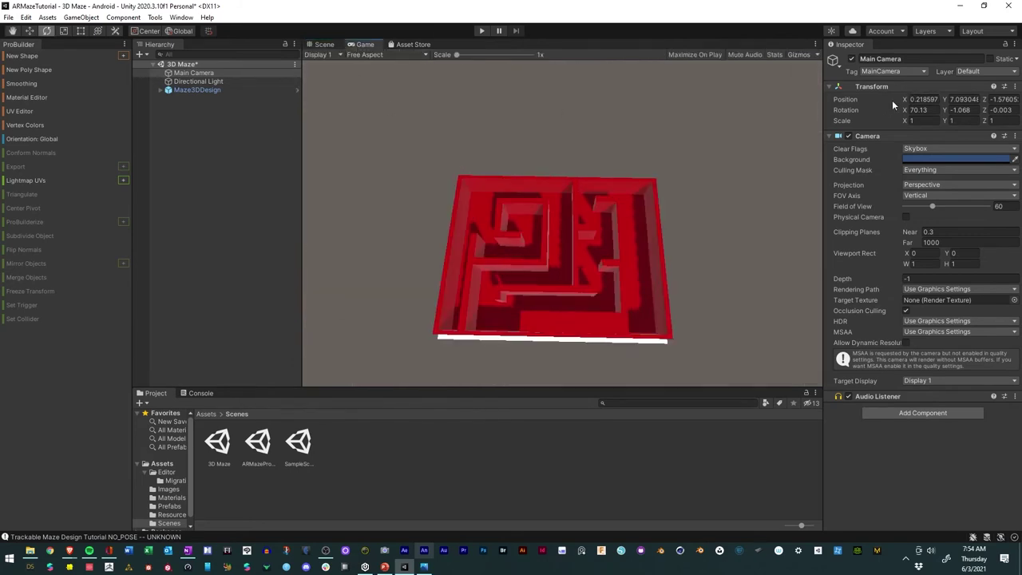
drag(901, 97, 937, 100)
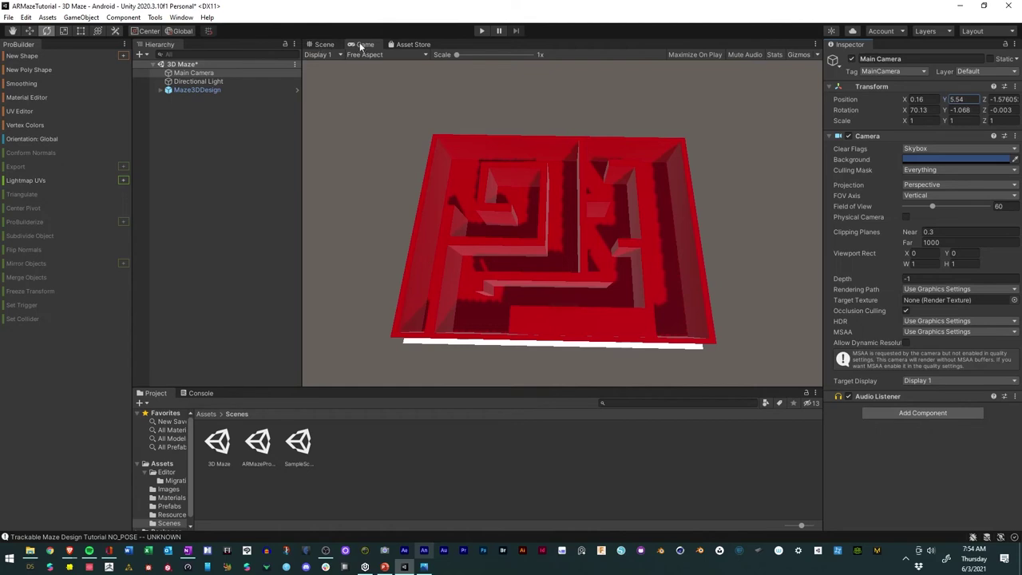
drag(361, 45, 781, 137)
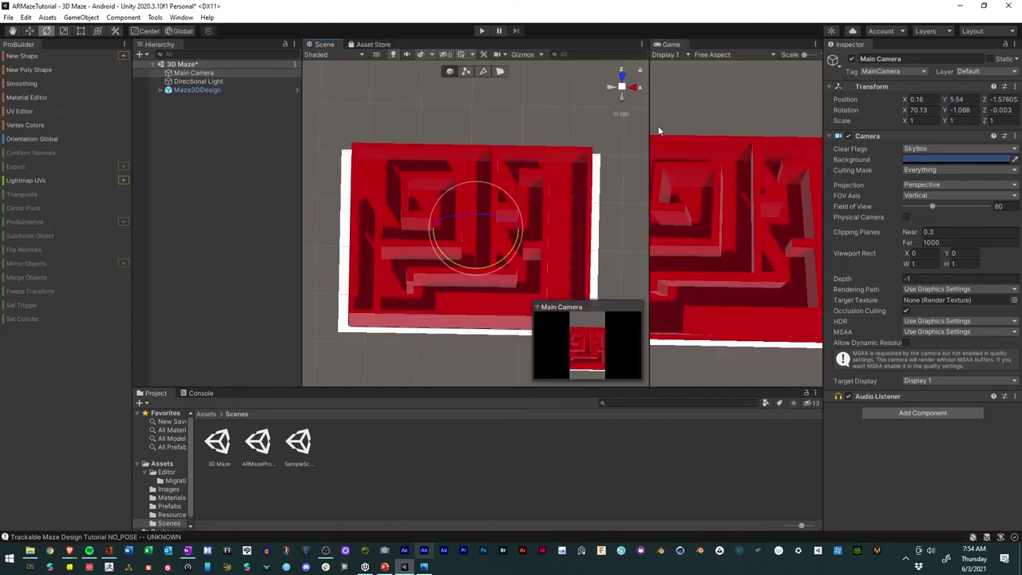
- Set the Game view aspect to 1920x1080 Landscape
click(645, 121)
click(717, 55)
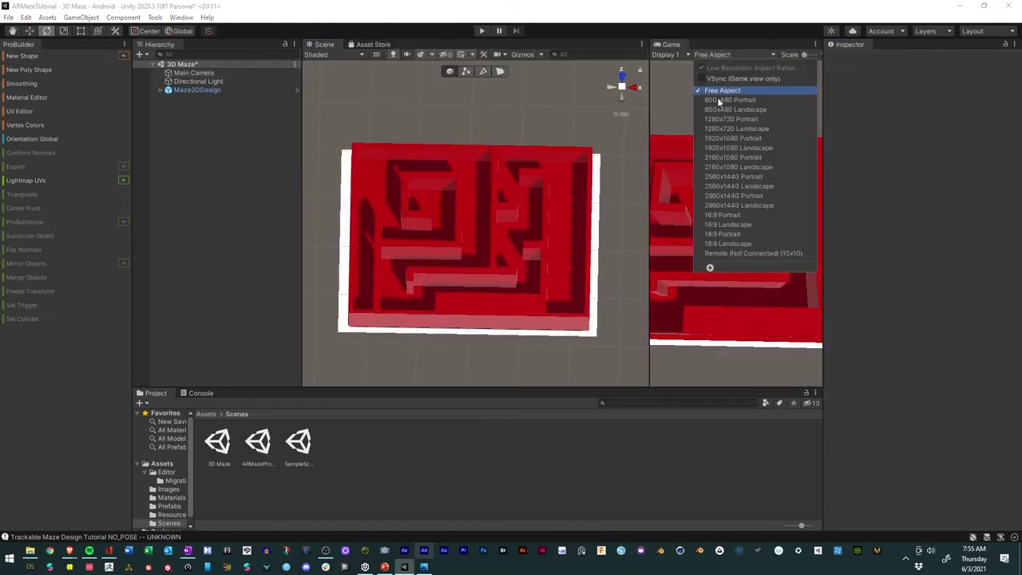
click(729, 139)
drag(648, 133, 619, 132)
click(720, 52)
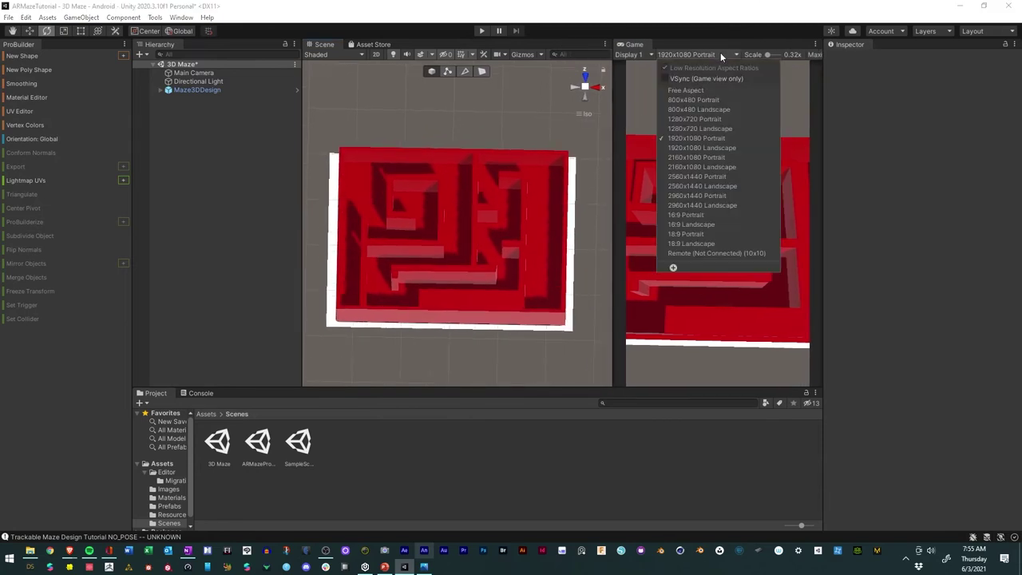
click(688, 150)
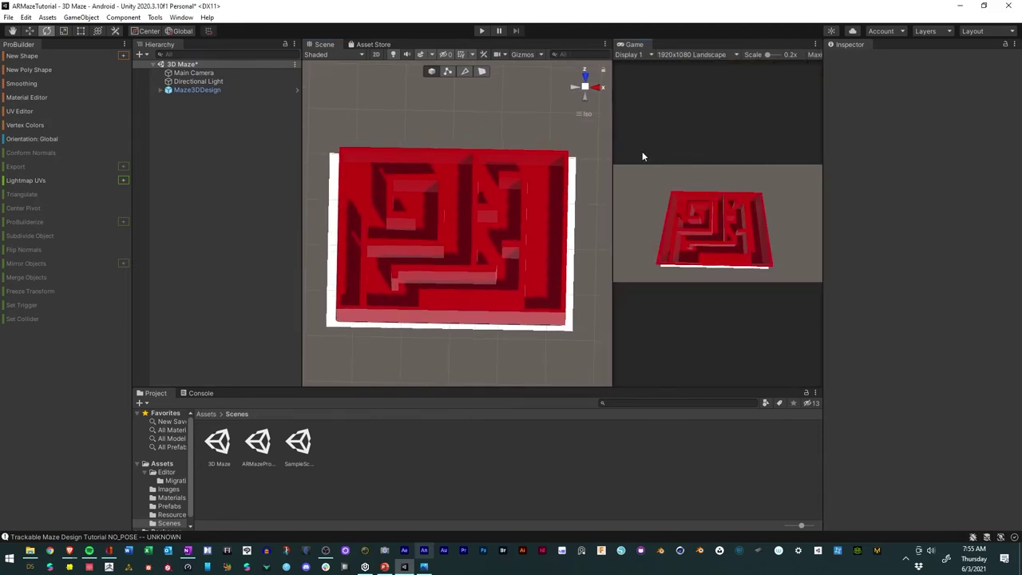
mouse_move(612, 139)
mouse_down()
mouse_move(598, 139)
mouse_move(627, 137)
mouse_move(611, 139)
mouse_up()
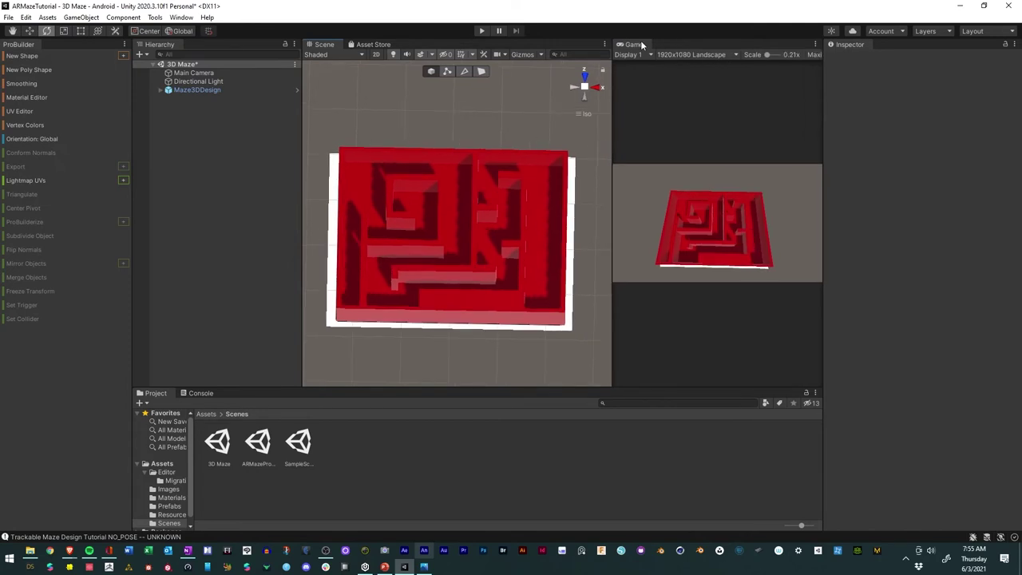
- Dock the Game view above the Scene view and enlarge it slightly
drag(640, 40, 471, 110)
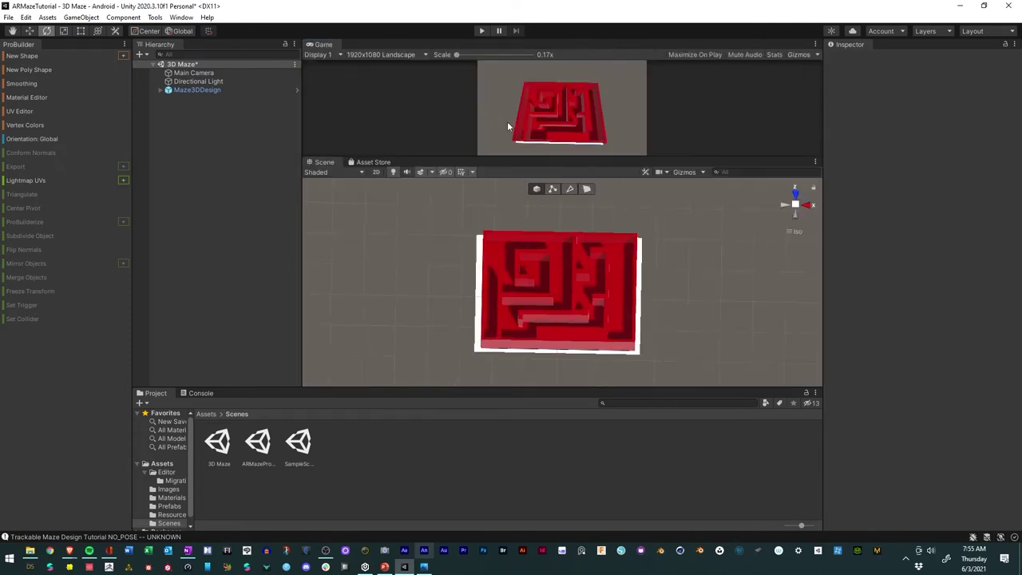
drag(520, 154, 526, 175)
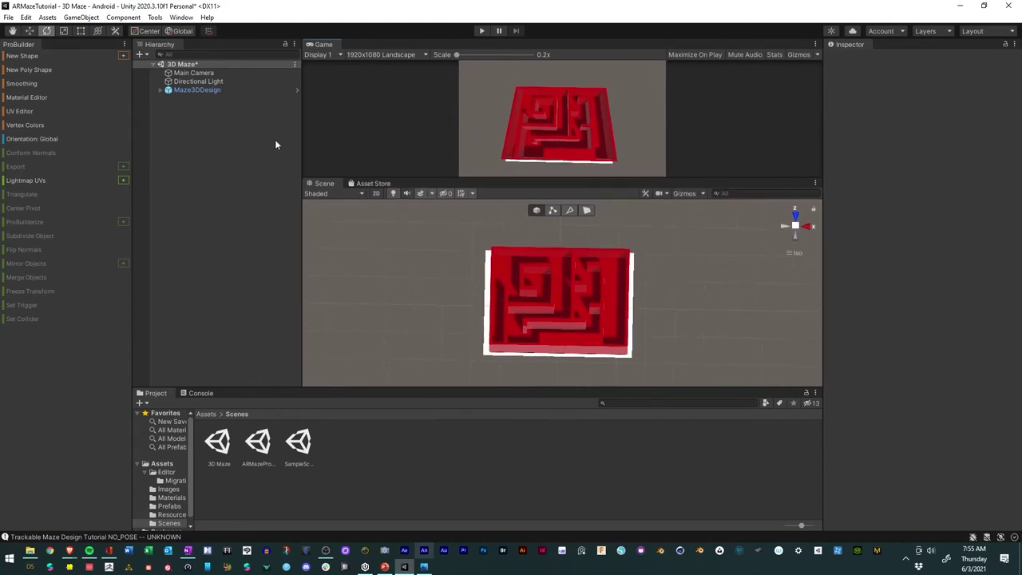
click(204, 88)
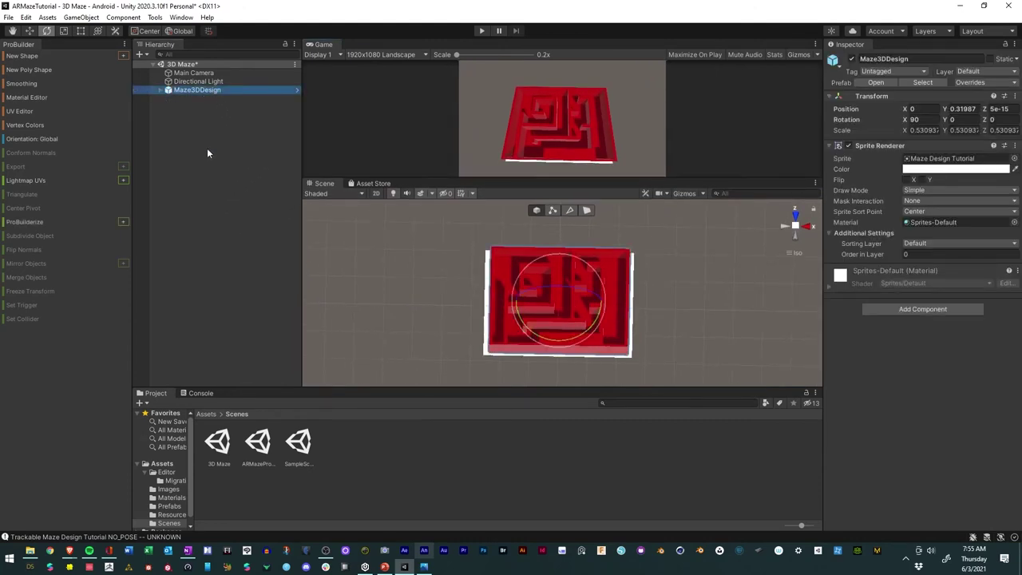
- Create a 3D Object > Sphere from the Hierarchy context menu
right_click(222, 181)
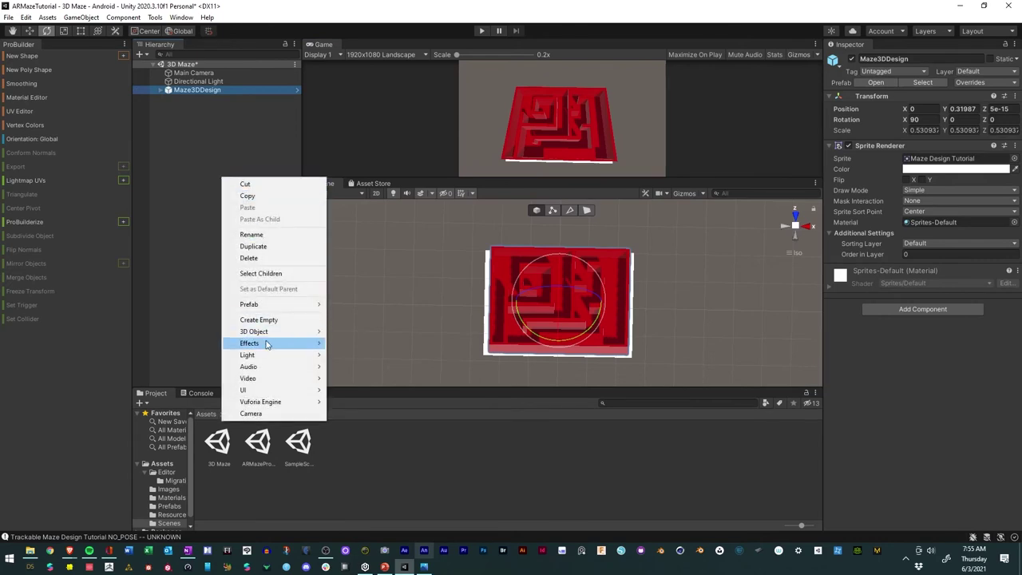
mouse_move(281, 336)
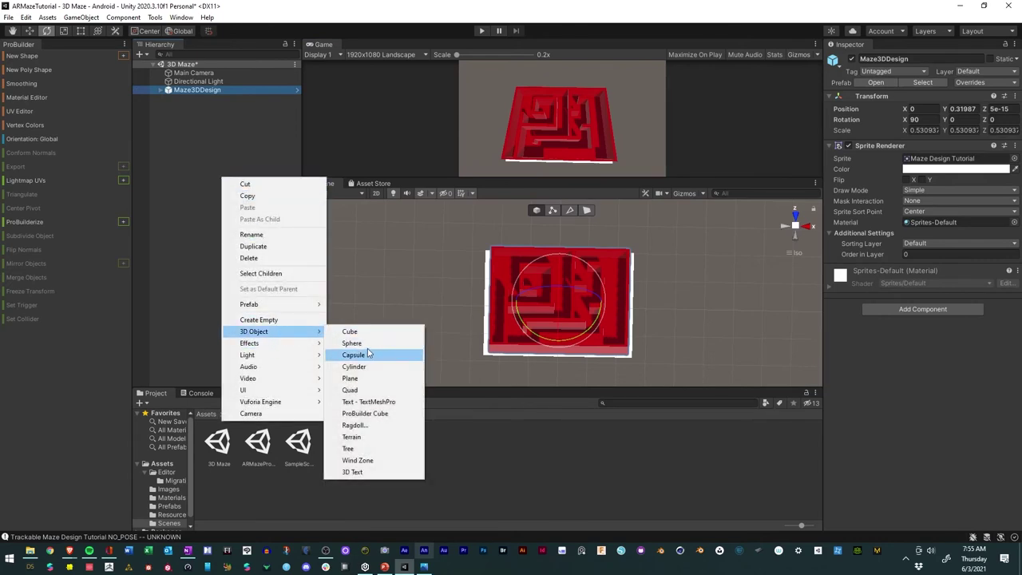
click(367, 345)
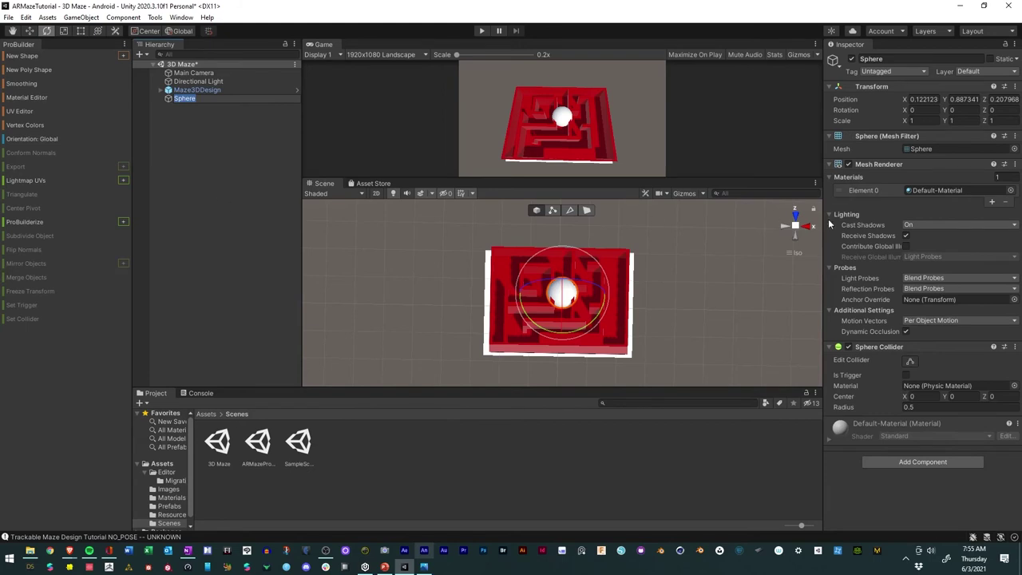
scroll(584, 370, up, 3)
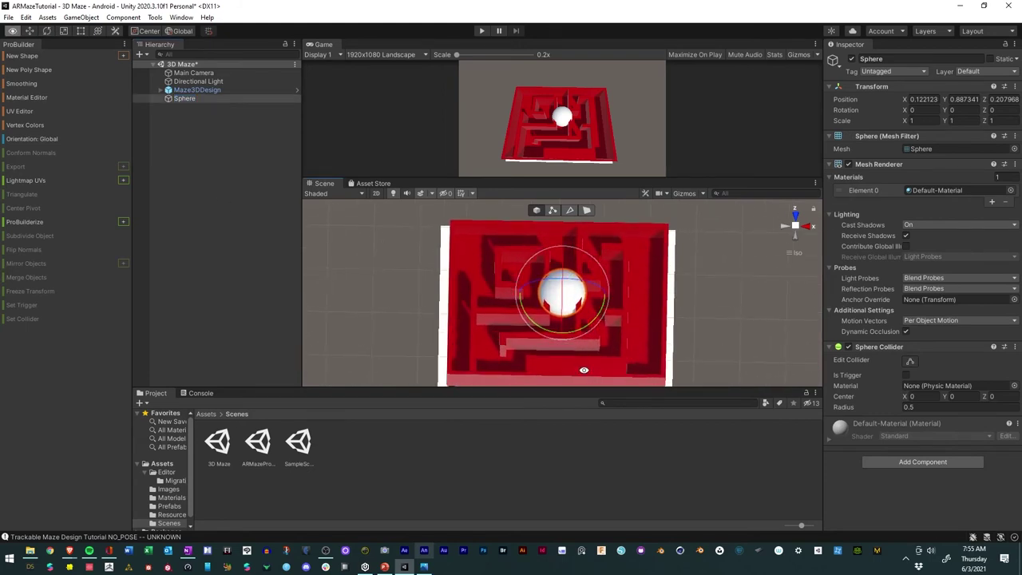
alt+drag(583, 370, 581, 343)
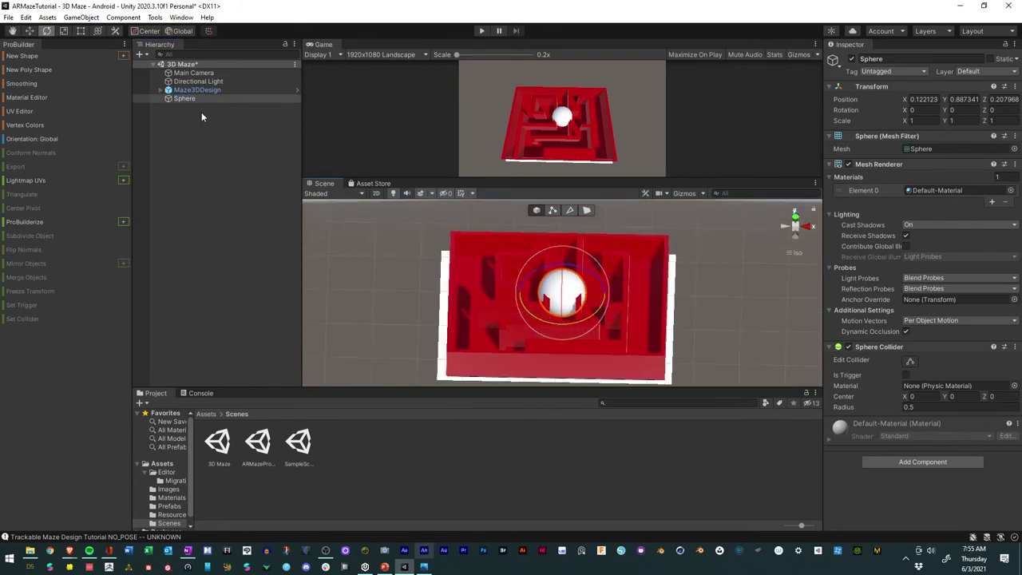
- Scale the sphere down uniformly to about 0.39 with the Scale tool
click(63, 30)
drag(560, 292, 538, 300)
alt+right_drag(538, 300, 598, 336)
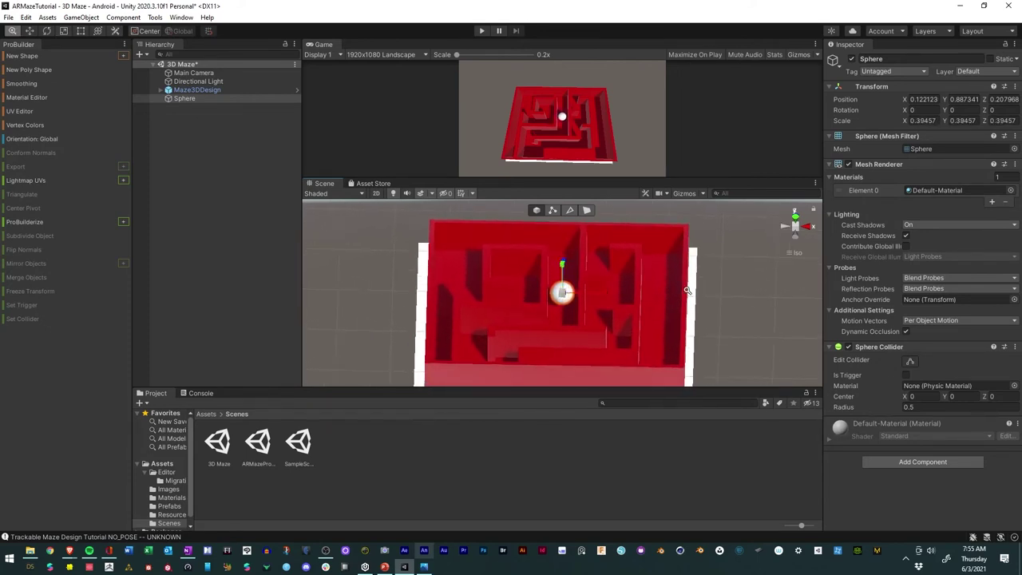
alt+drag(607, 352, 614, 269)
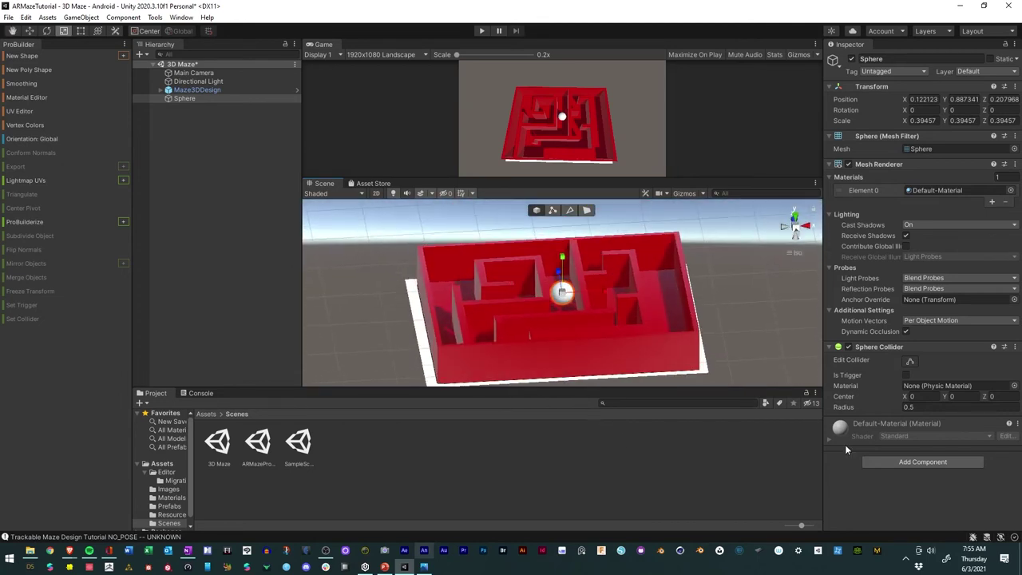
- Add a Rigidbody component to the sphere and set its Mass to 1.51
click(922, 461)
click(978, 383)
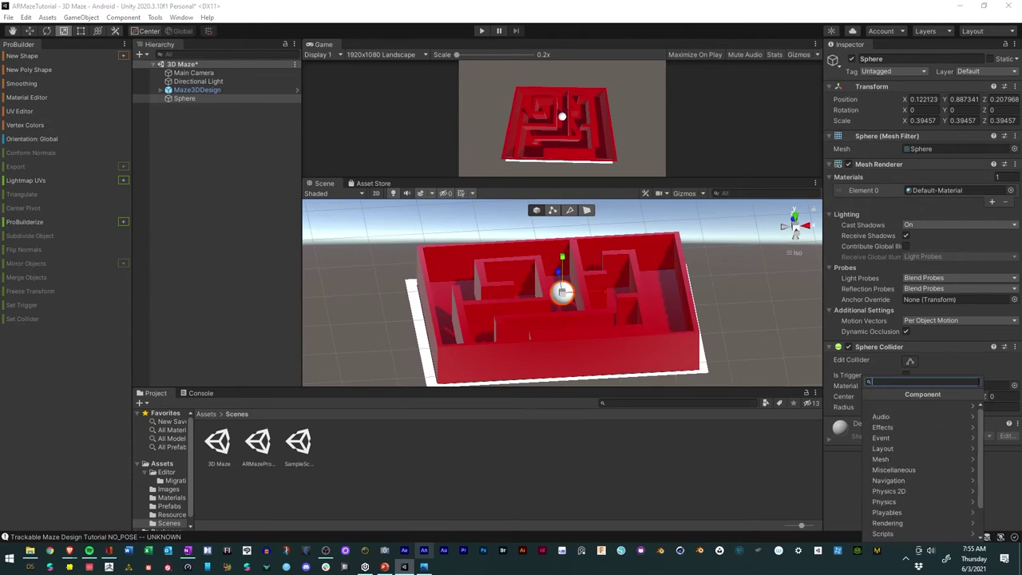
text(riogit)
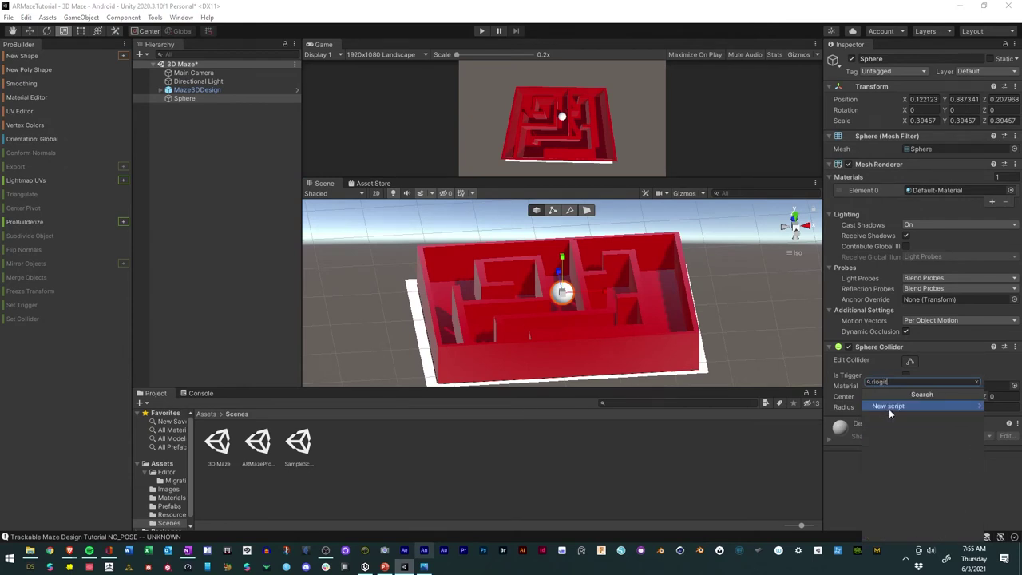
key(BackSpace)
key(BackSpace)
text(gi)
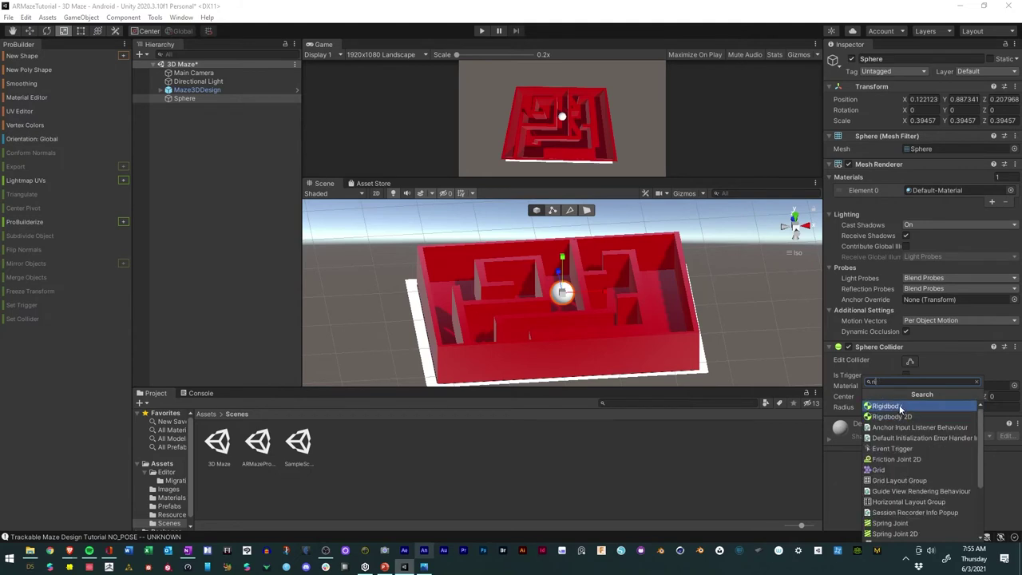
click(889, 408)
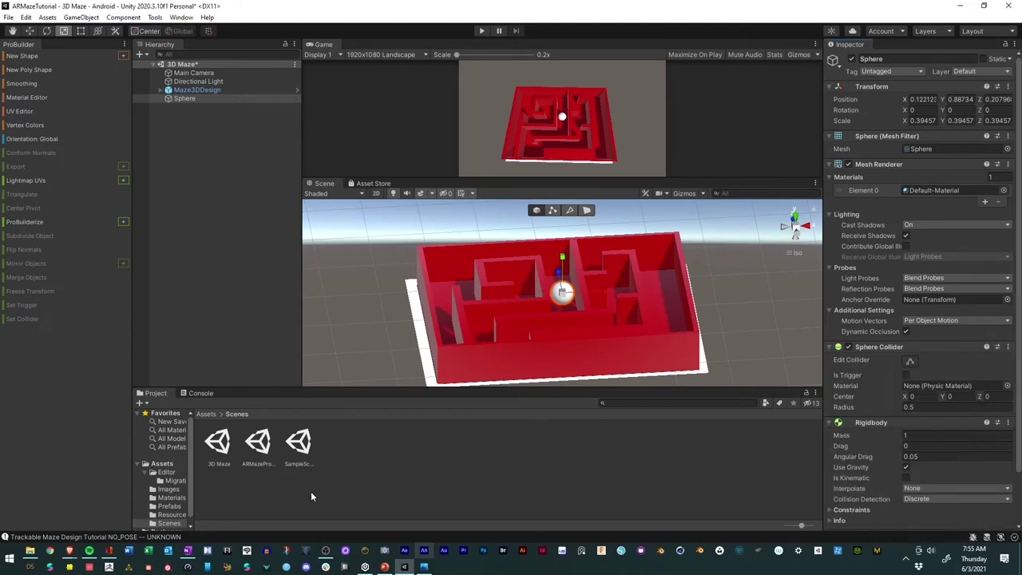
click(854, 433)
text(.35)
- Apply the Yellow material to the sphere and parent it under Maze3DDesign
click(170, 498)
click(307, 452)
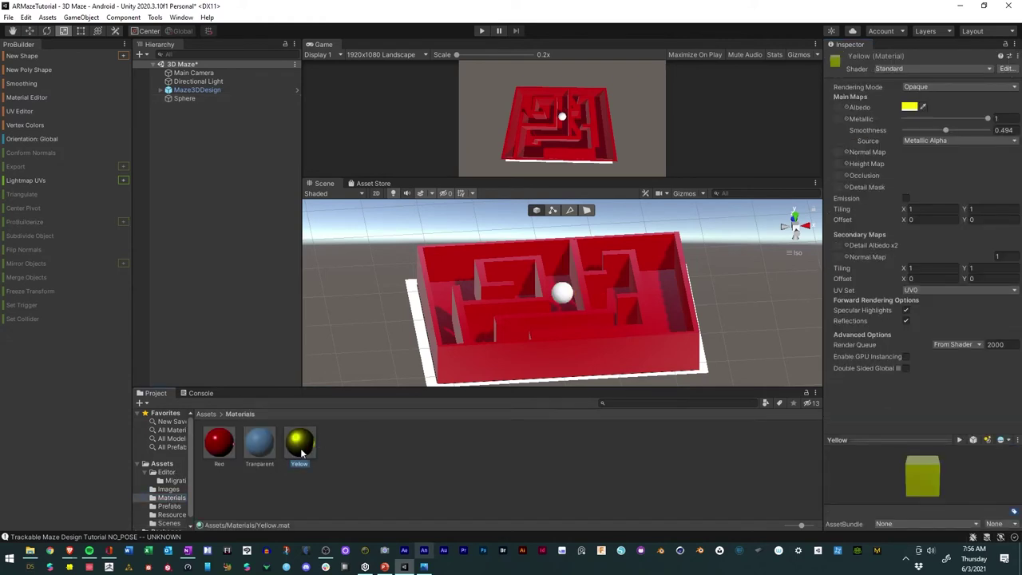
drag(301, 453, 563, 302)
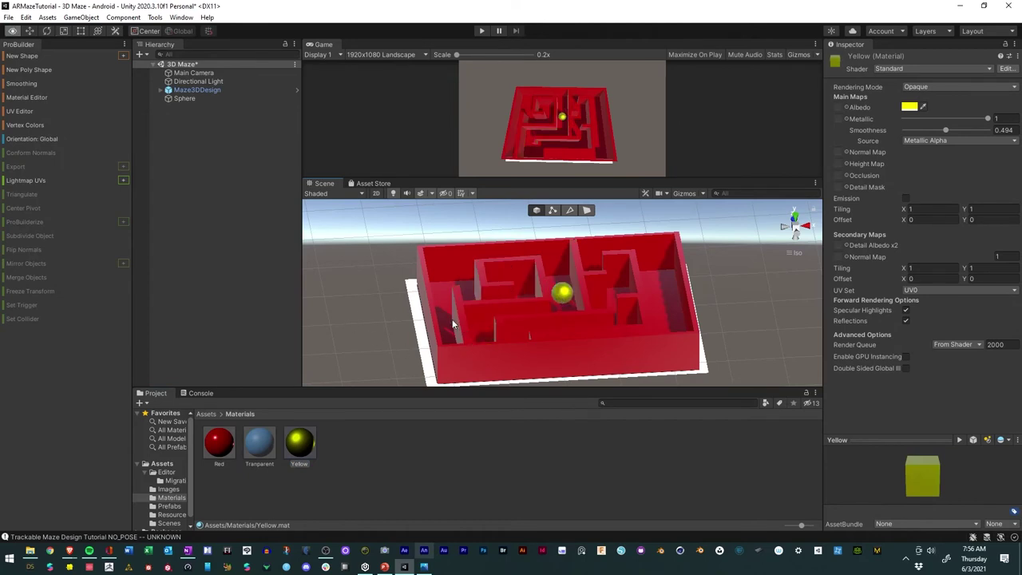
alt+drag(451, 319, 461, 297)
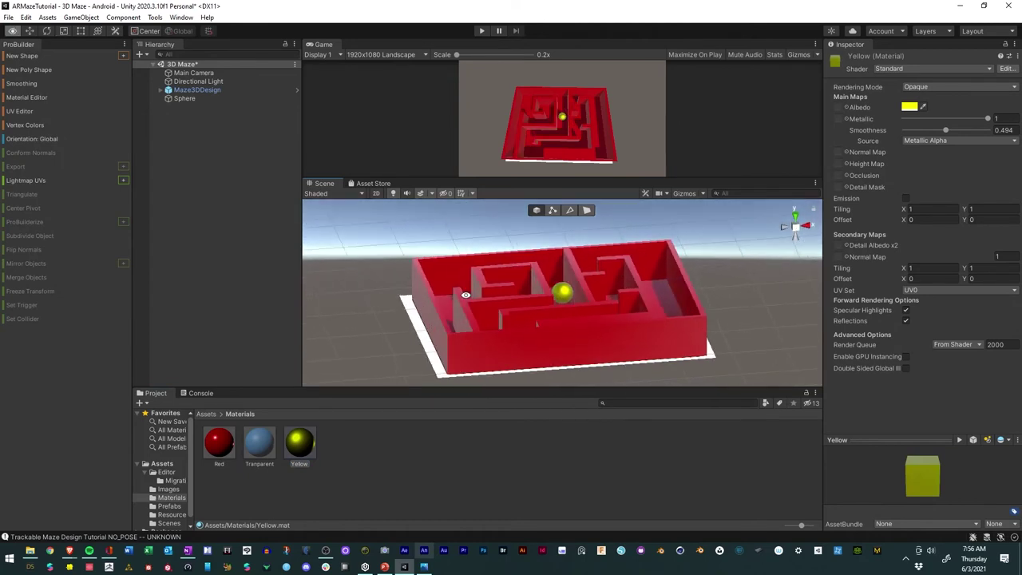
click(161, 90)
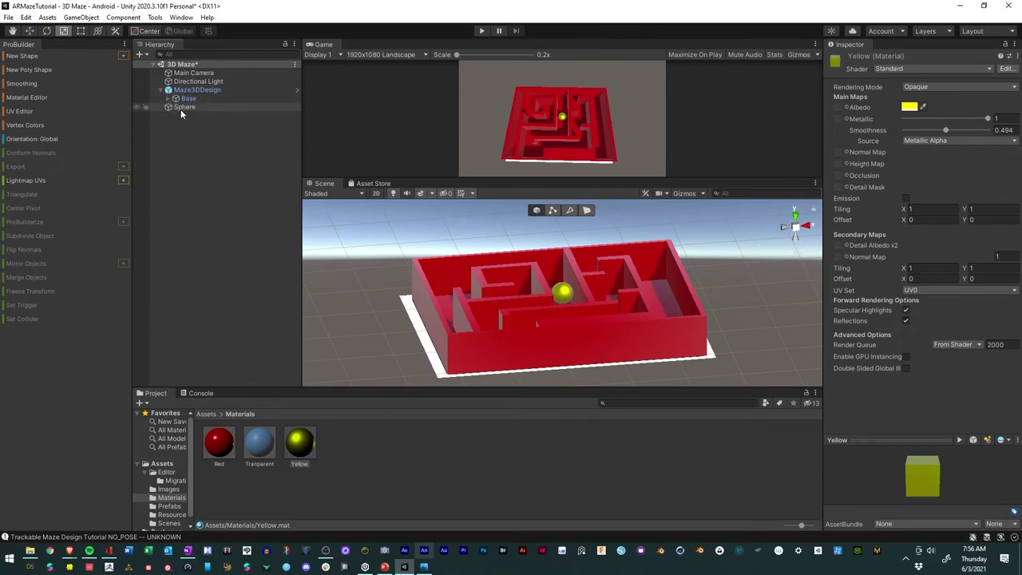
drag(181, 107, 189, 91)
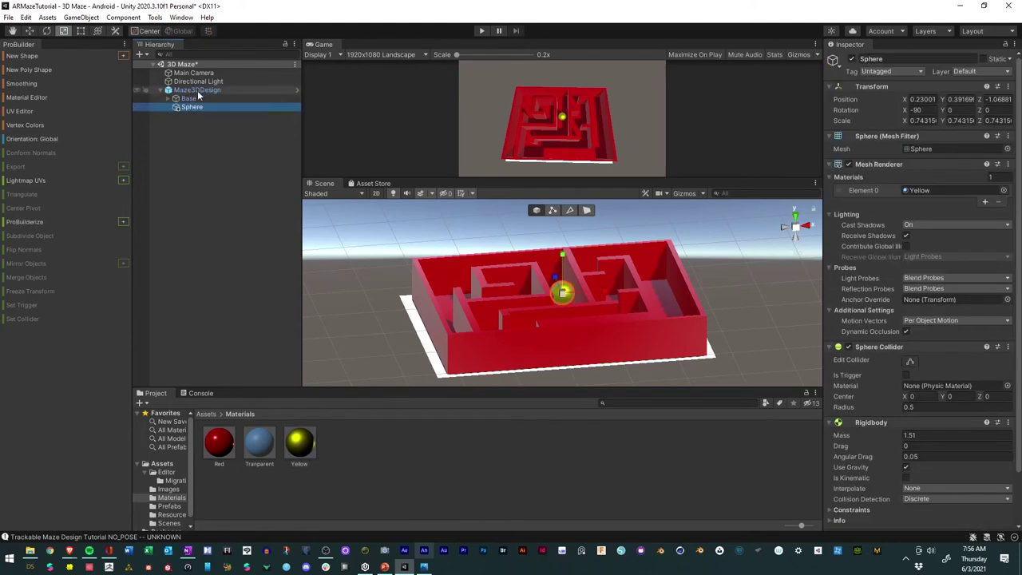
- Save the 3D Maze scene
click(181, 168)
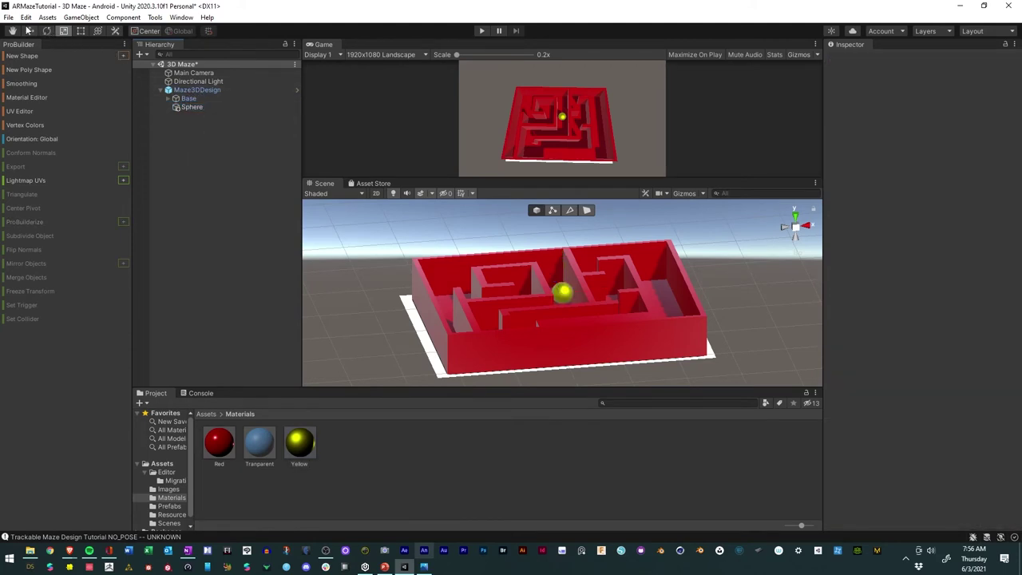
click(8, 18)
click(26, 69)
- Test-tilt Maze3DDesign with the Rotate tool, undo it, and enlarge the Game view
alt+drag(615, 307, 582, 280)
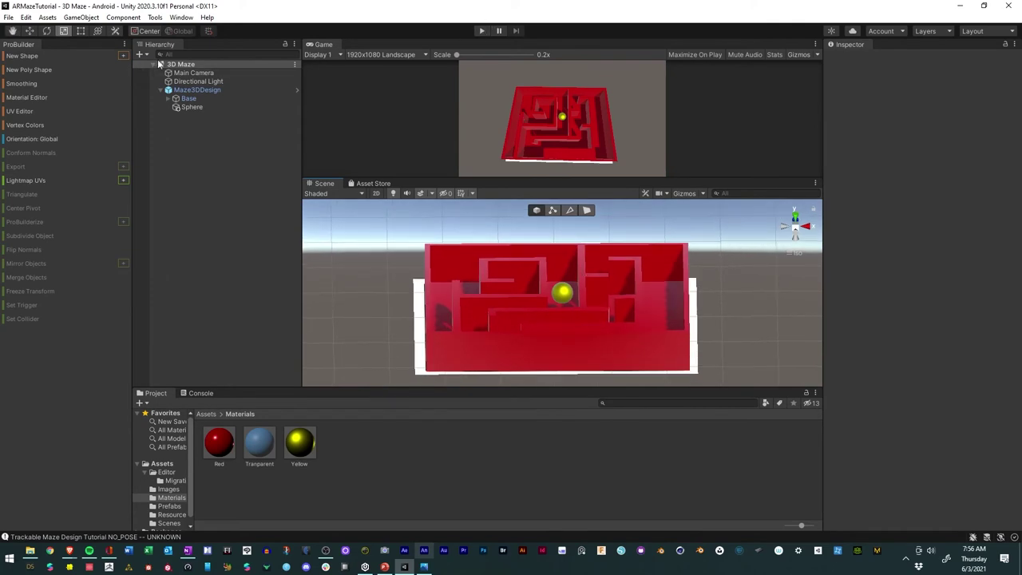
click(187, 90)
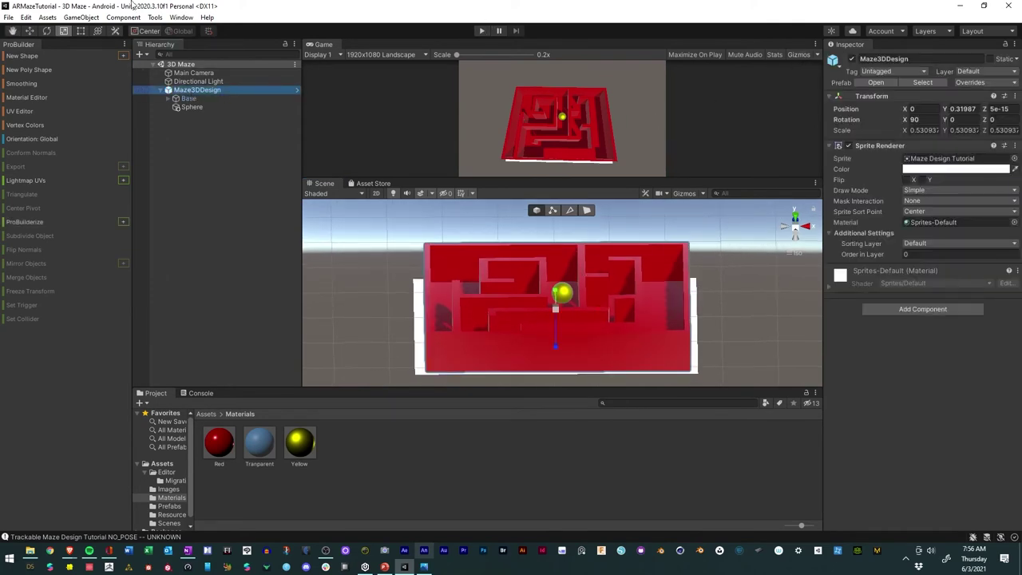
click(46, 31)
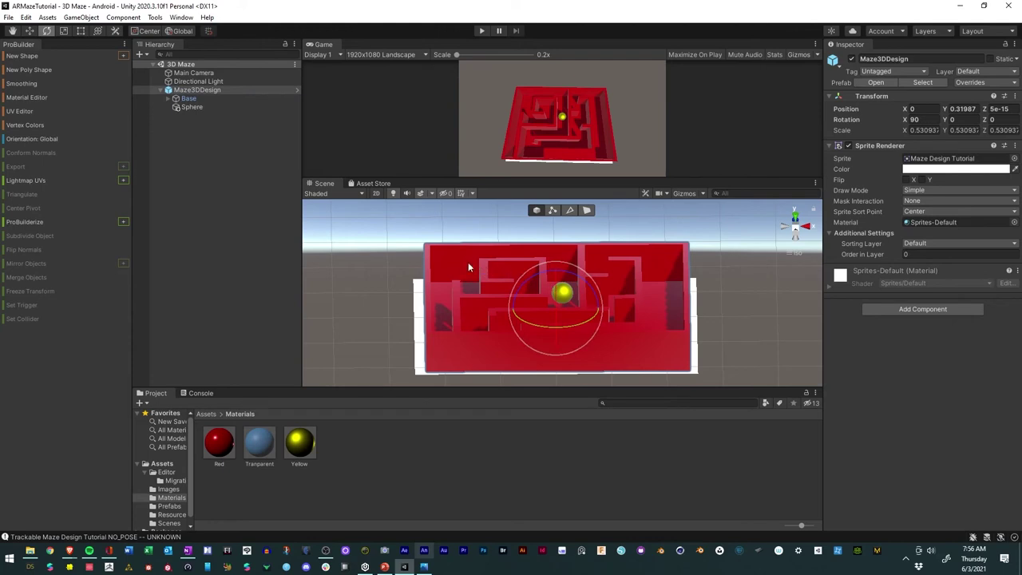
mouse_move(569, 281)
mouse_down()
mouse_move(579, 280)
mouse_move(564, 277)
mouse_up()
key(ctrl+z)
drag(537, 178, 539, 239)
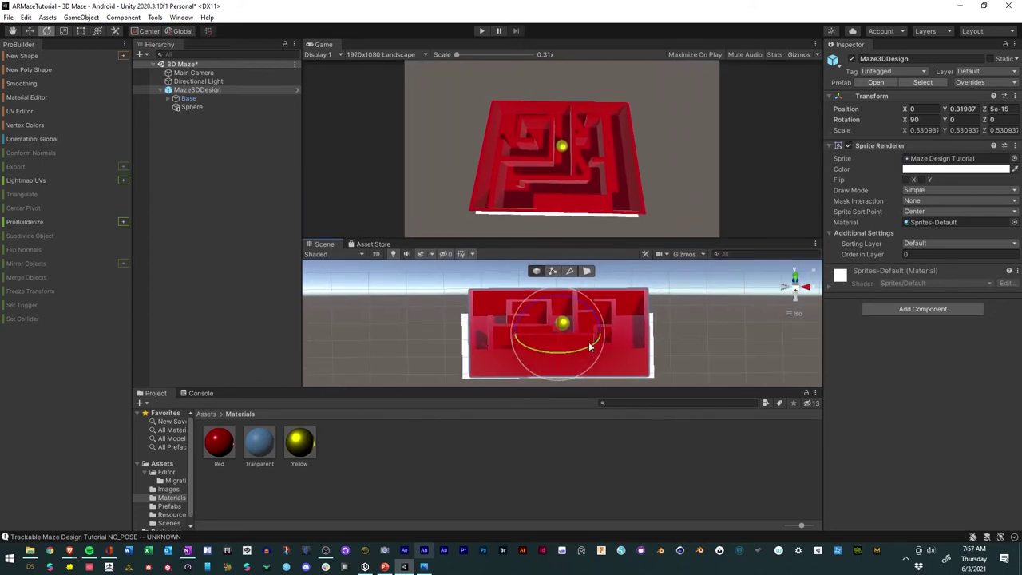
drag(509, 240, 509, 244)
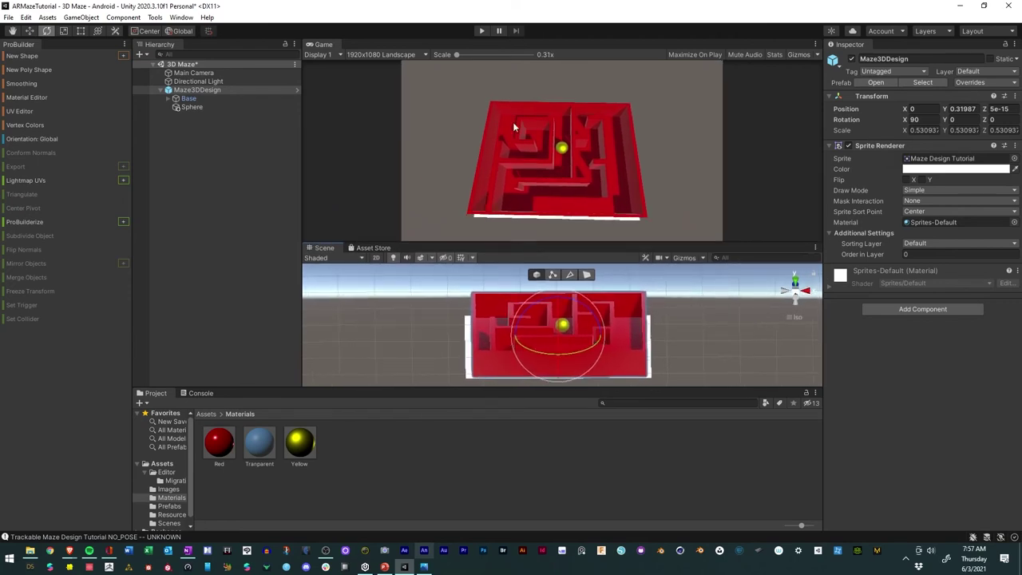
- Start Play mode, tilt the maze to about 79° on X, and shrink the yellow ball slightly
click(482, 32)
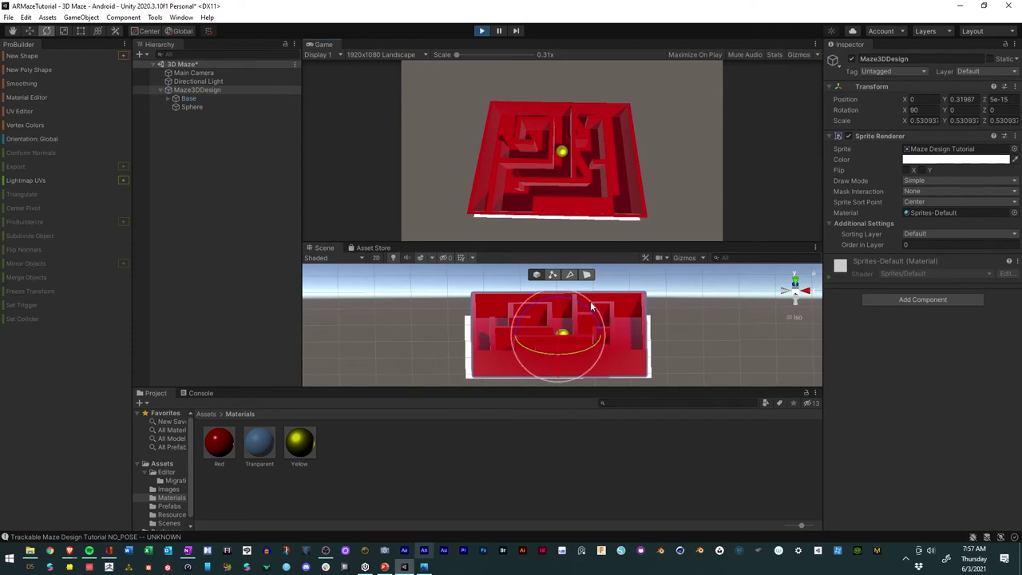
drag(560, 324, 561, 369)
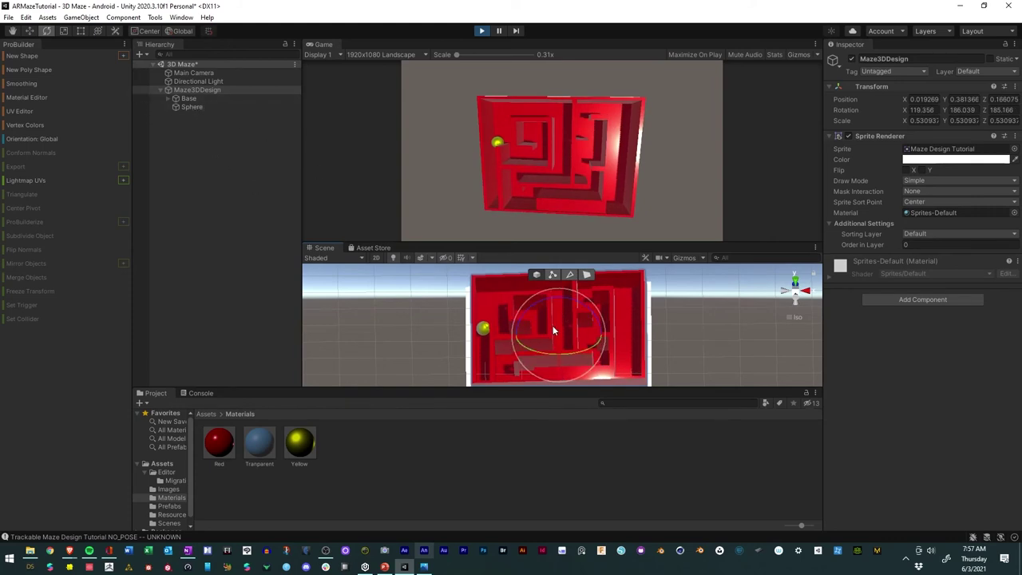
click(191, 106)
click(64, 31)
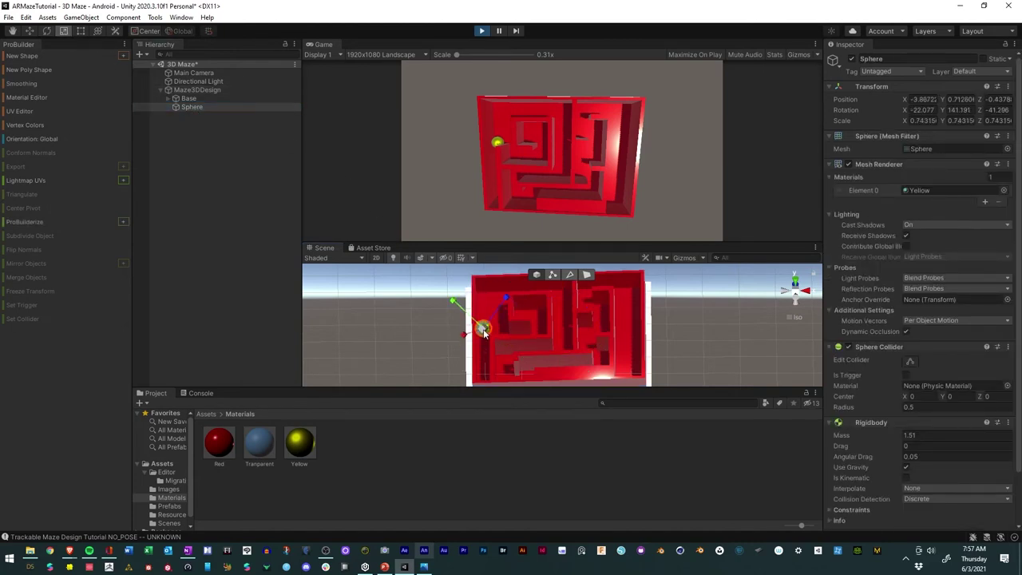
drag(483, 332, 480, 329)
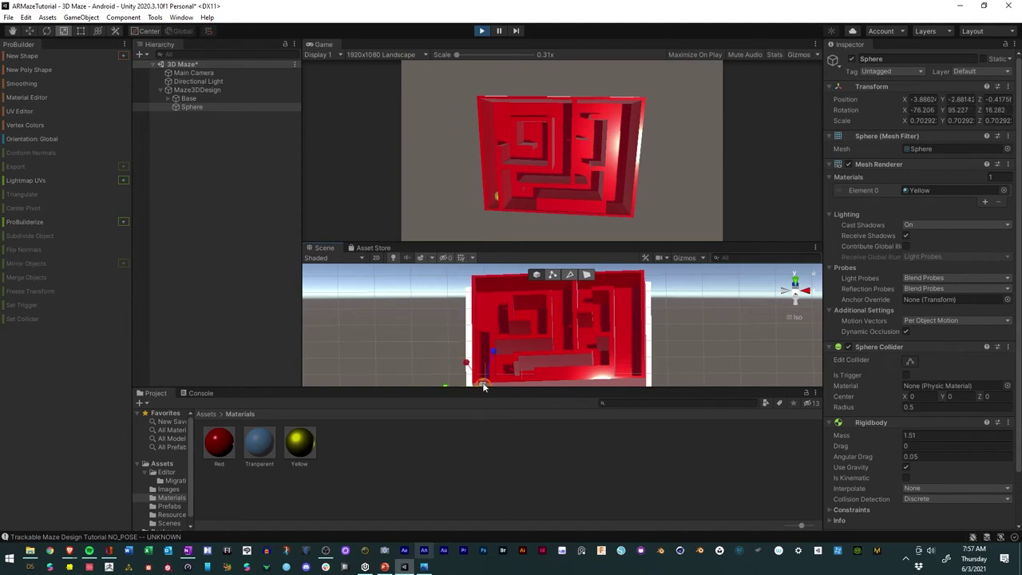
drag(483, 385, 482, 385)
- Tilt Maze3DDesign back and forth with the Rotate tool so the ball rolls, then reselect the ball
click(181, 90)
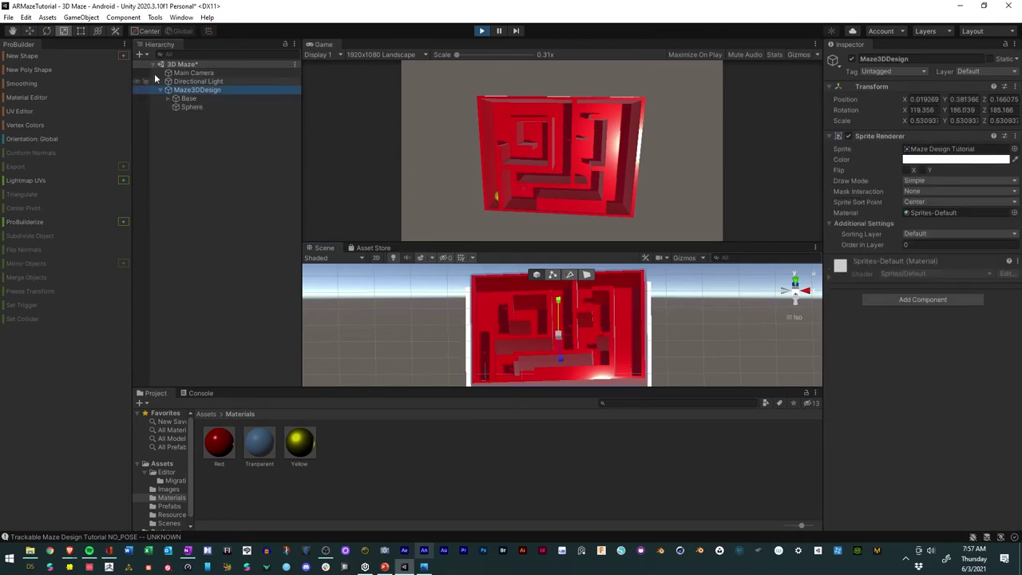
key(e)
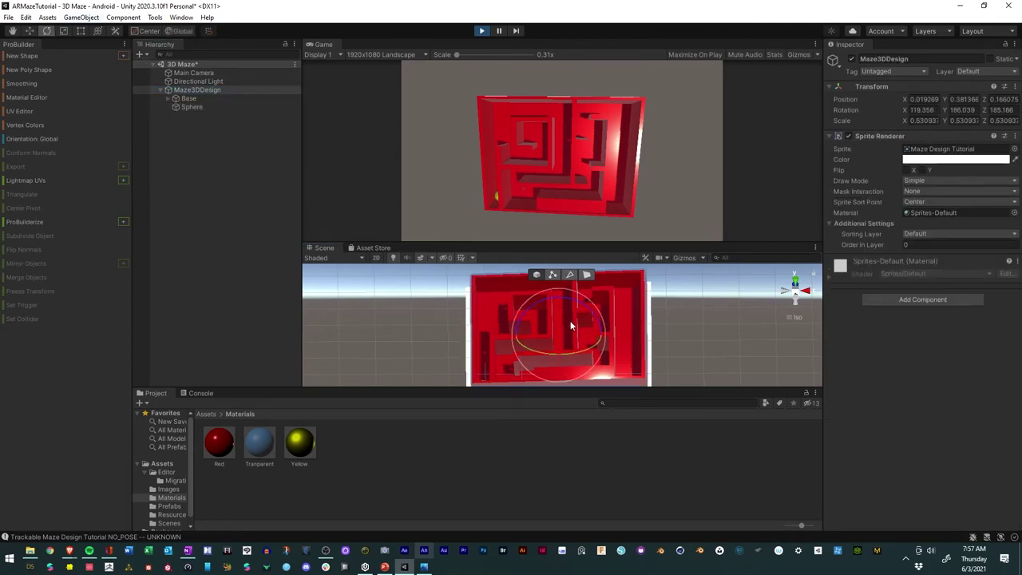
drag(561, 291, 563, 239)
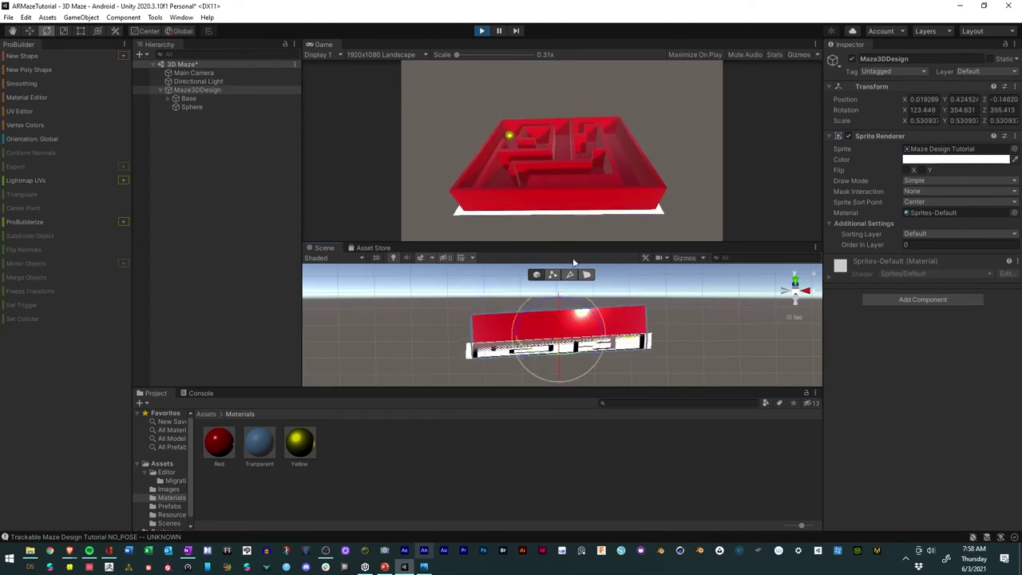
drag(585, 300, 556, 299)
drag(505, 291, 549, 300)
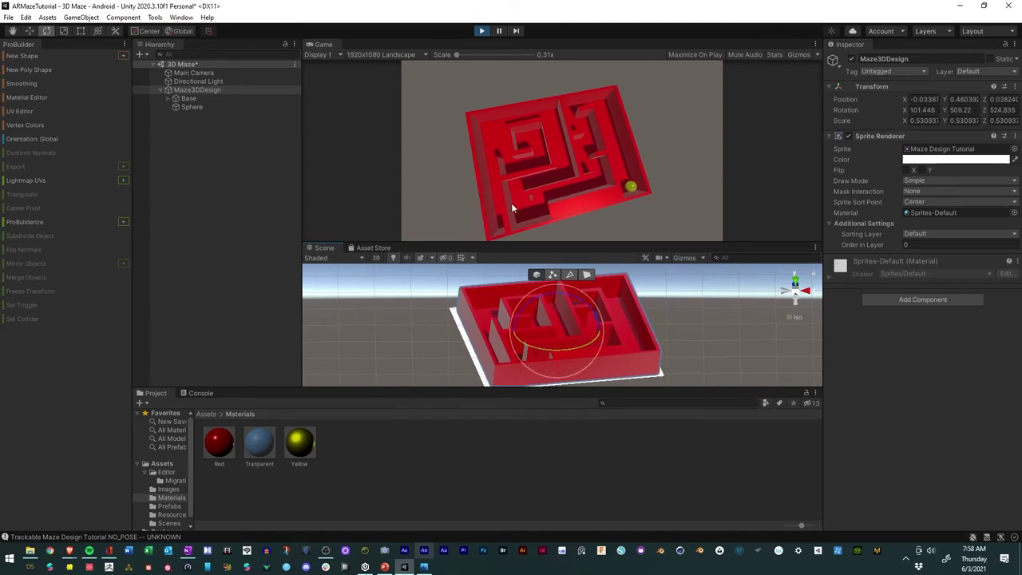
click(192, 106)
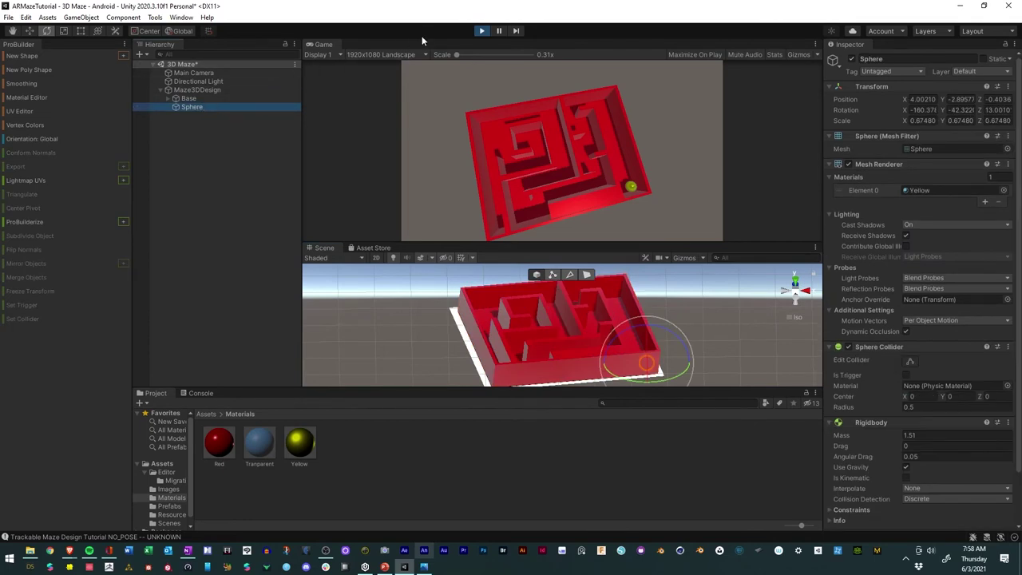
- Stop Play mode and set the Sphere's Transform scale to 0.6 on X, Y and Z
click(480, 31)
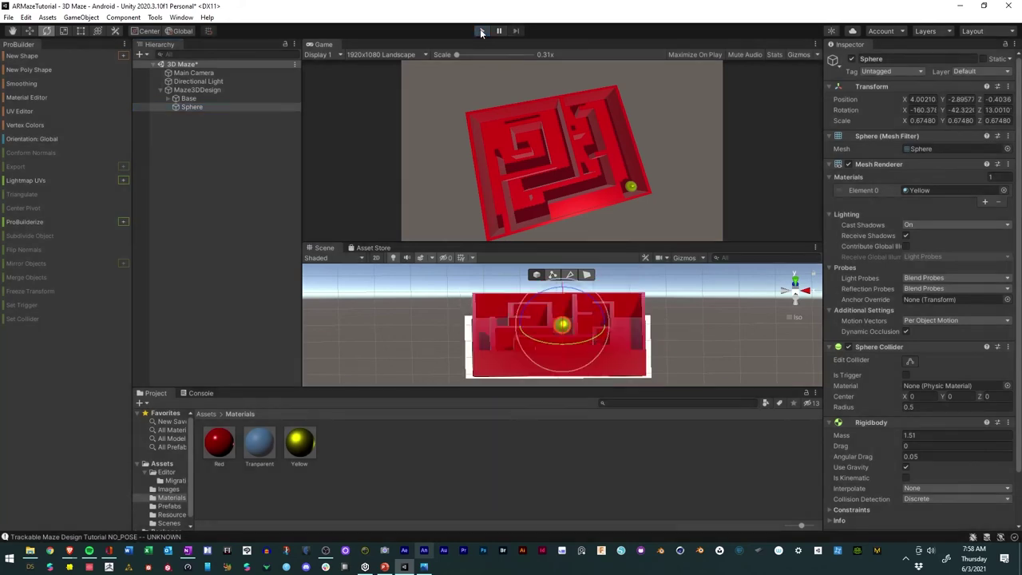
click(923, 121)
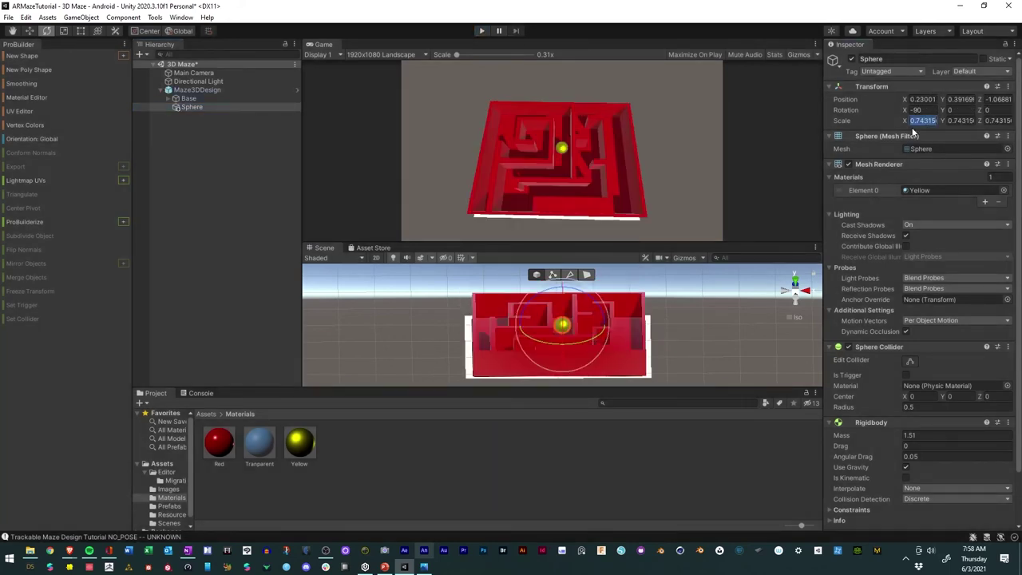
text(0.6)
key(Tab)
text(0.6)
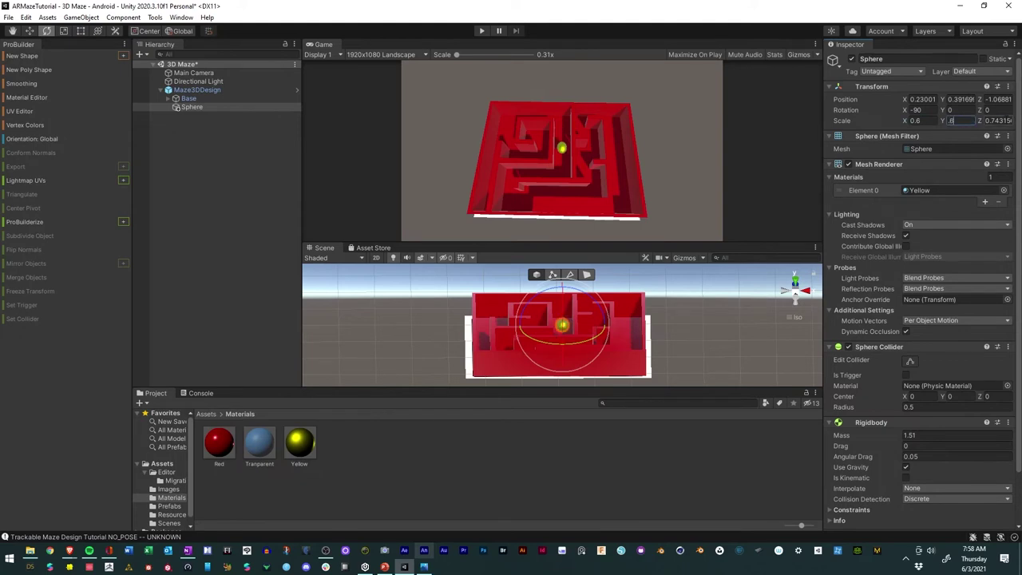
key(Tab)
text(0.6)
click(8, 17)
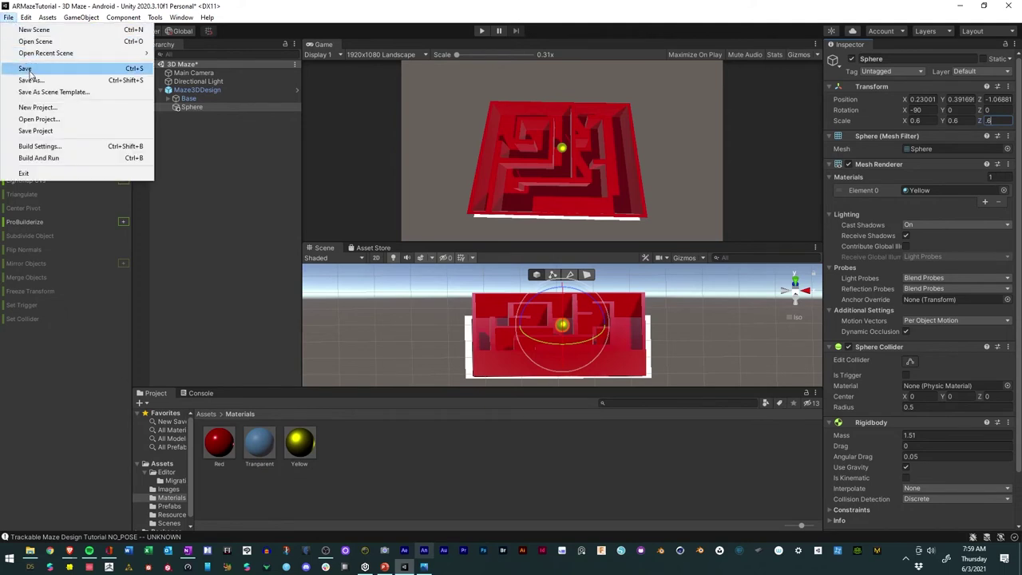
- Save the 3D Maze scene and select Maze3DDesign in the Hierarchy
click(29, 68)
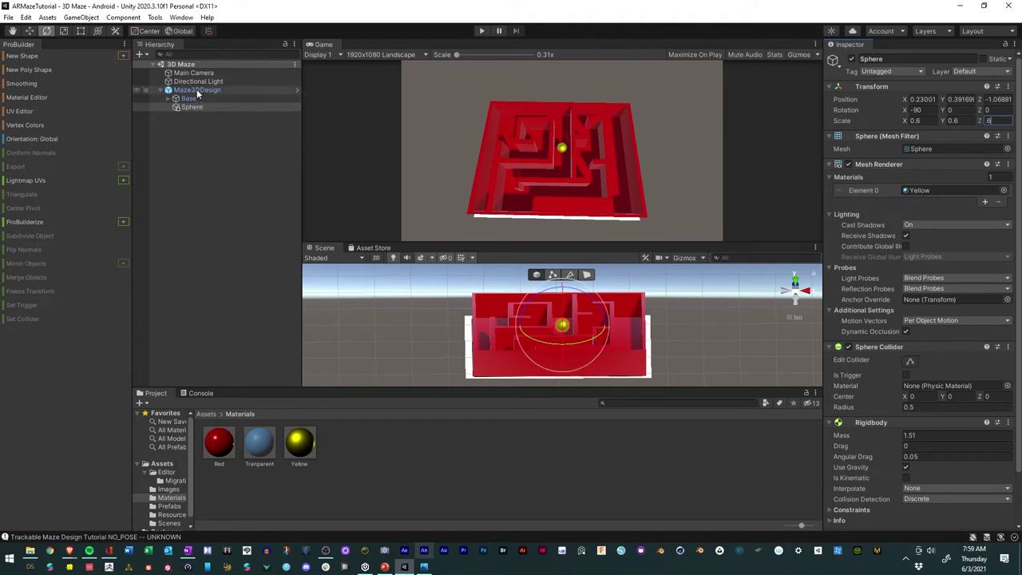
click(194, 125)
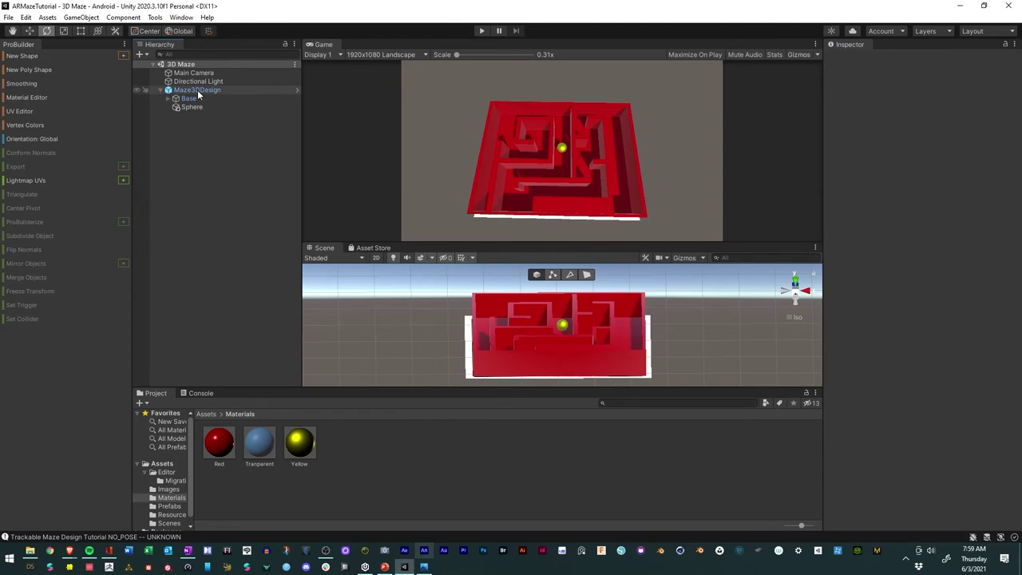
click(198, 89)
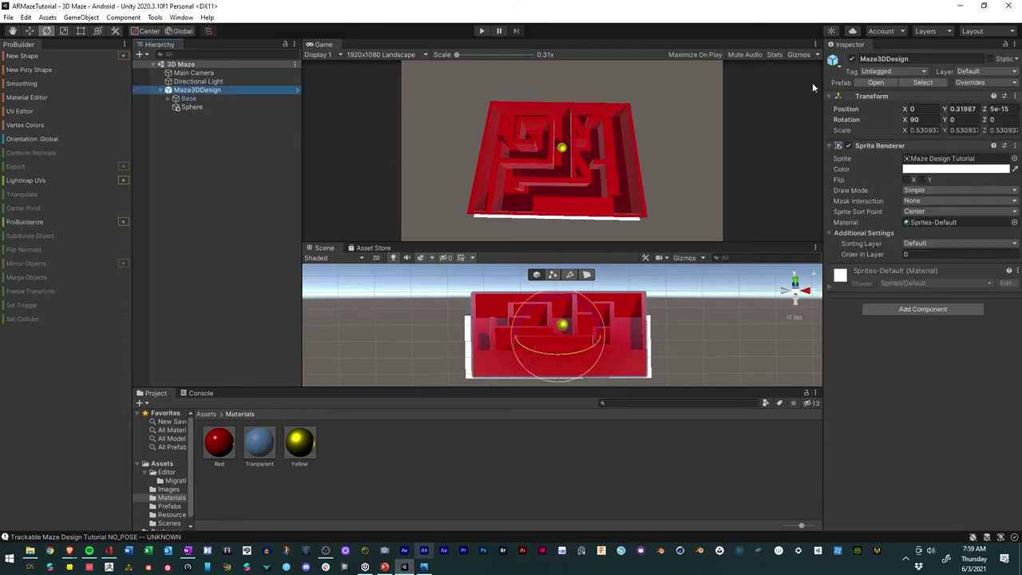
- Apply all of Maze3DDesign's prefab overrides, deselect it, and enter Play mode
click(1010, 83)
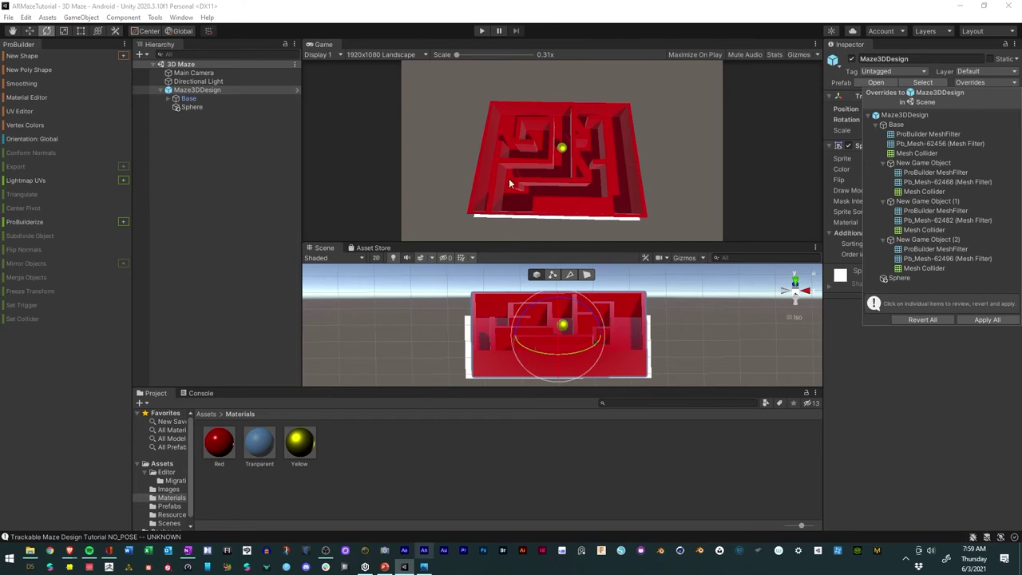
click(988, 320)
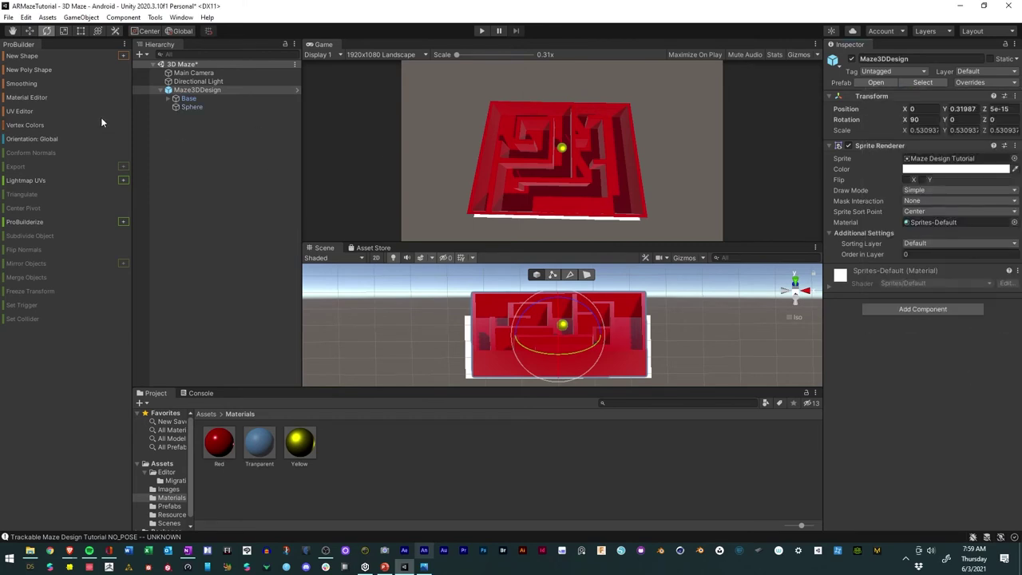
click(185, 119)
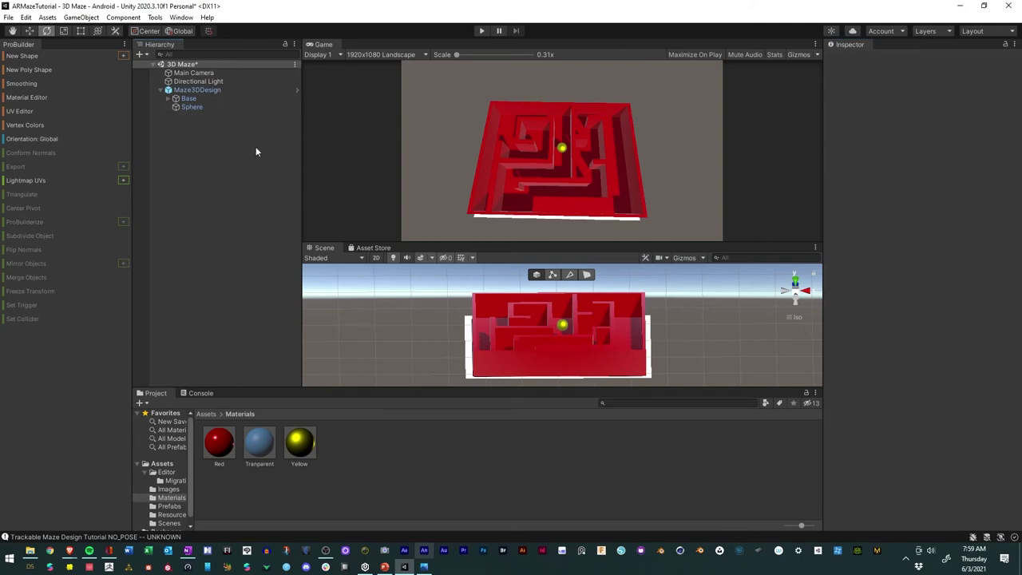
click(480, 30)
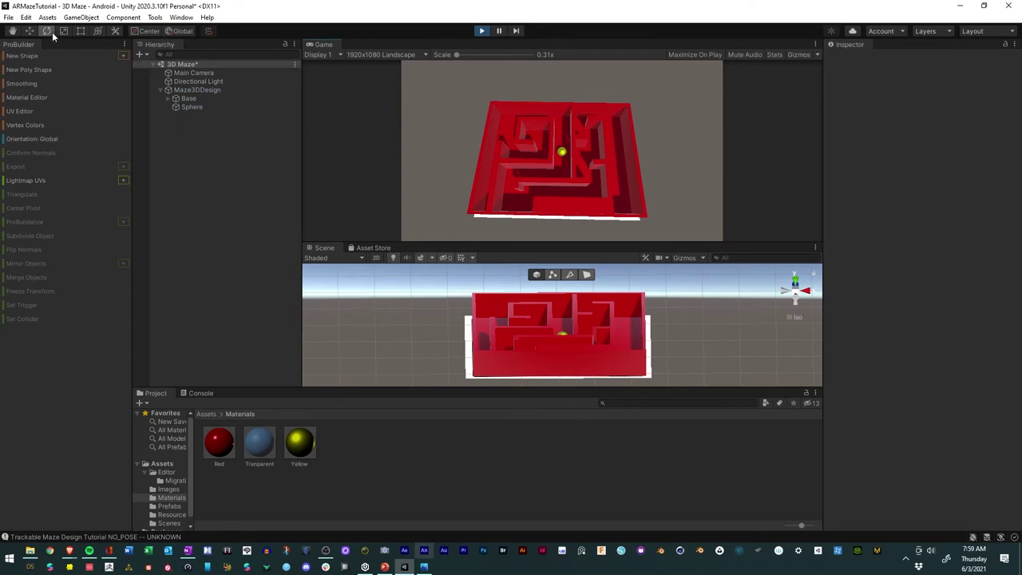
- Tilt Maze3DDesign in Play mode to test the ball, stop playing, and save the scene
click(212, 90)
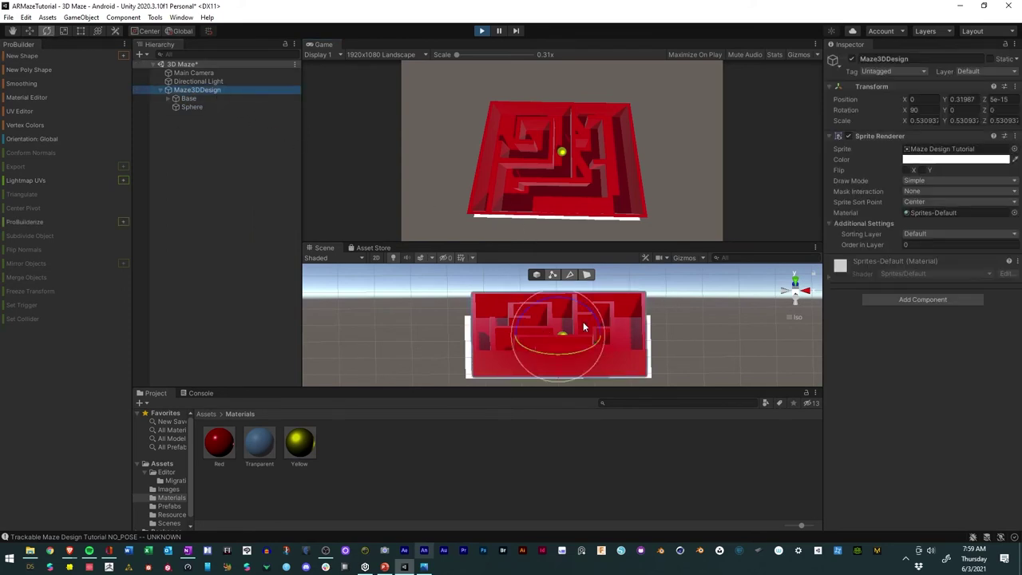
drag(559, 318, 574, 274)
click(482, 30)
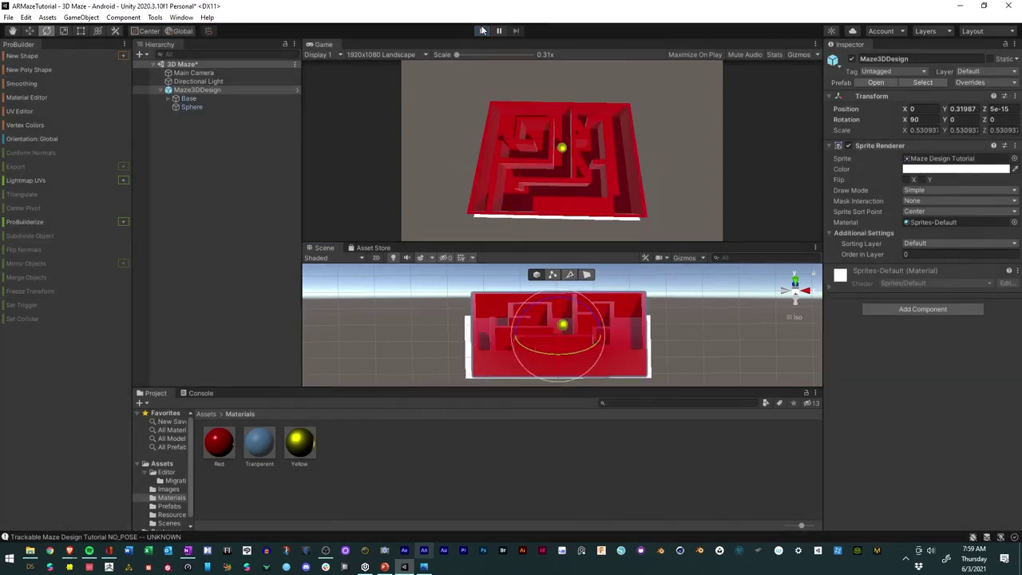
click(8, 17)
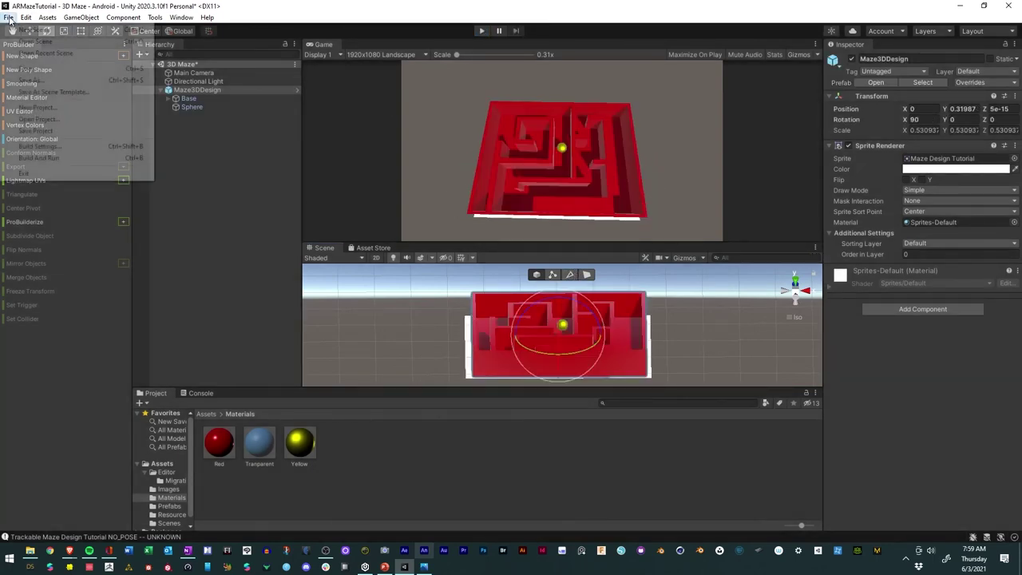
click(32, 68)
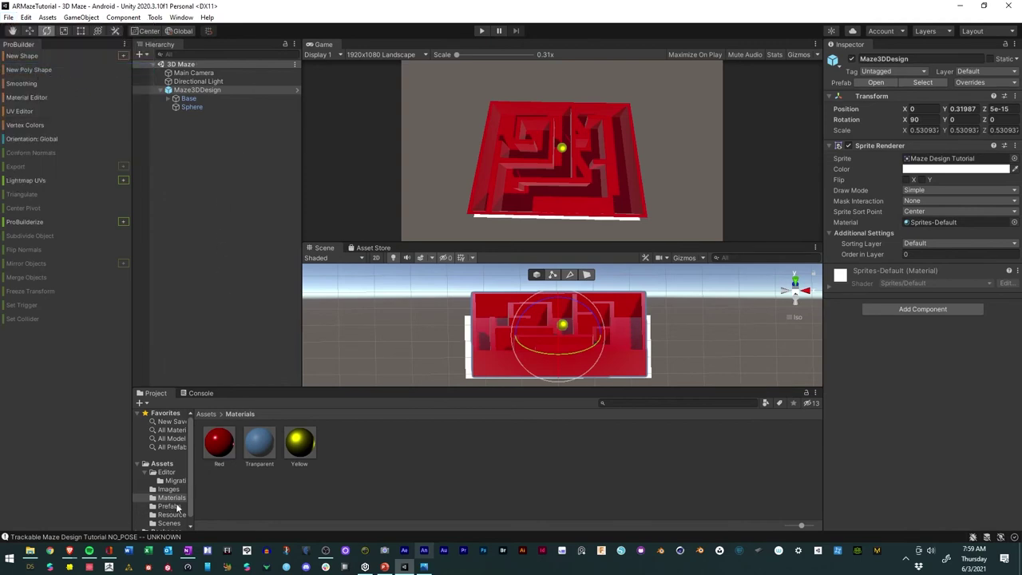
- Show the Scenes folder's contents in the Project window
scroll(170, 499, down, 1)
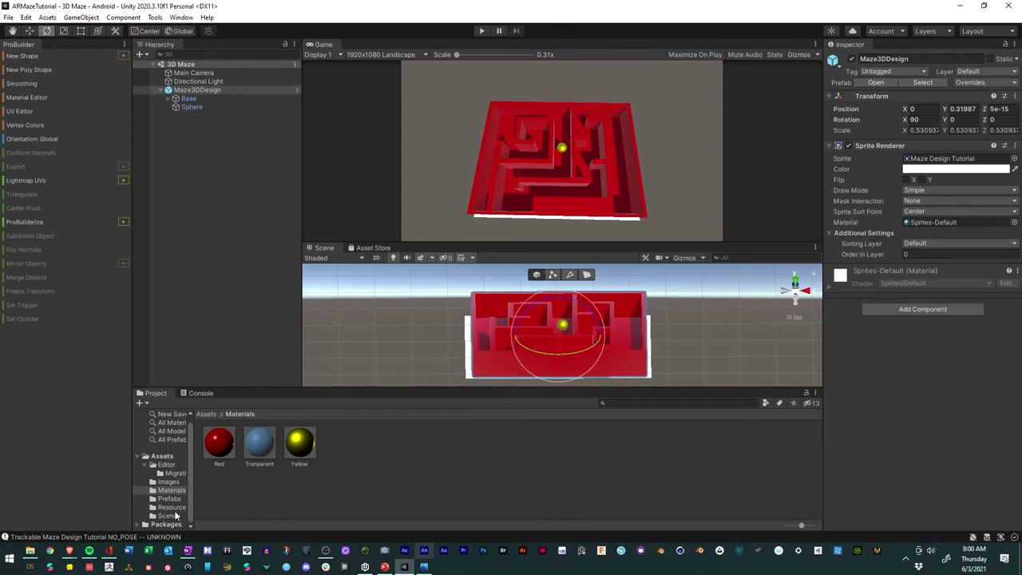
click(175, 510)
click(169, 516)
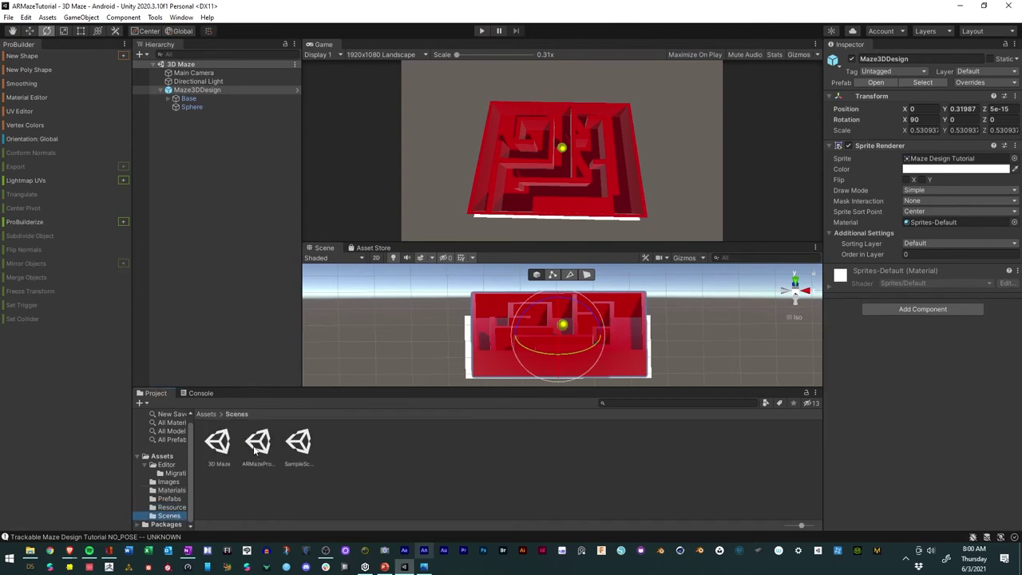
- Open the ARMazeProject scene, enlarge the Scene view, and expand ARMaze down to AR content
double_click(257, 443)
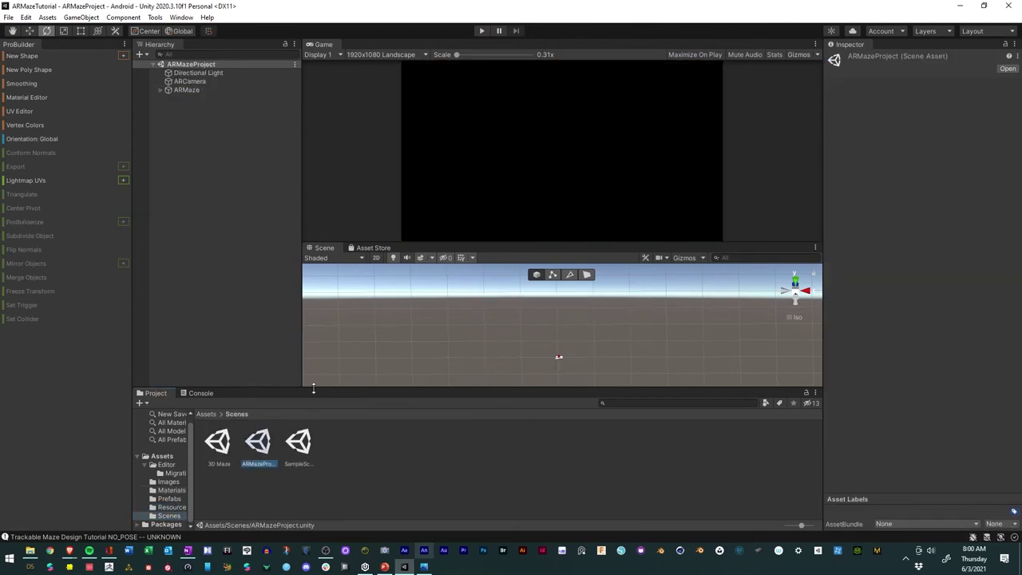
double_click(168, 90)
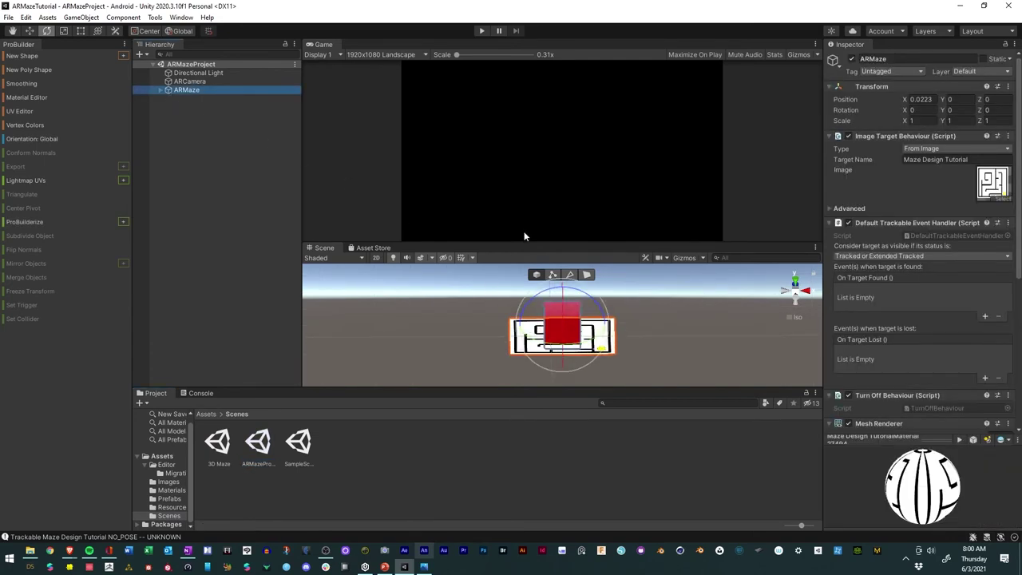
drag(524, 240, 531, 131)
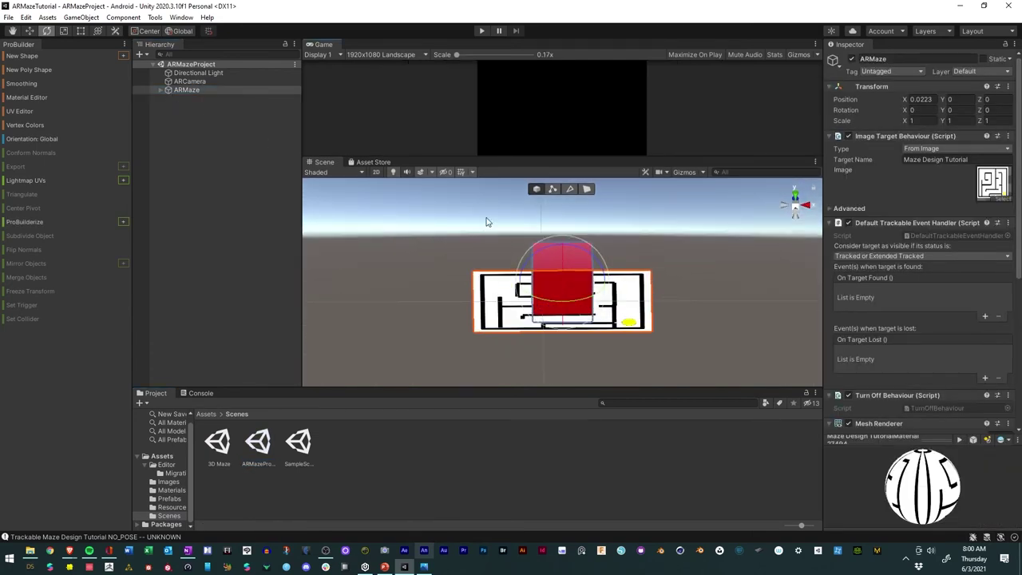
drag(323, 45, 366, 171)
click(314, 46)
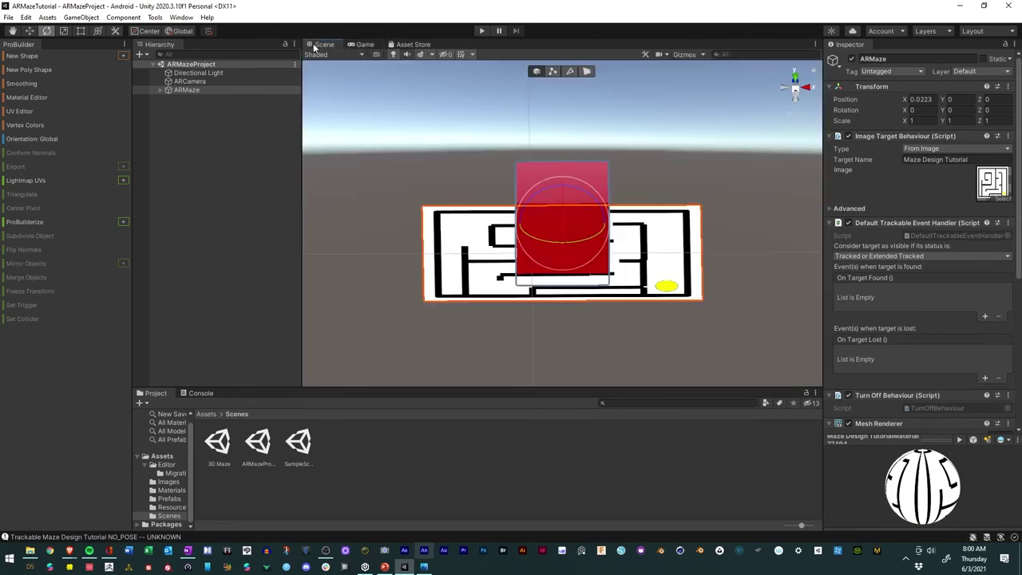
scroll(578, 242, down, 4)
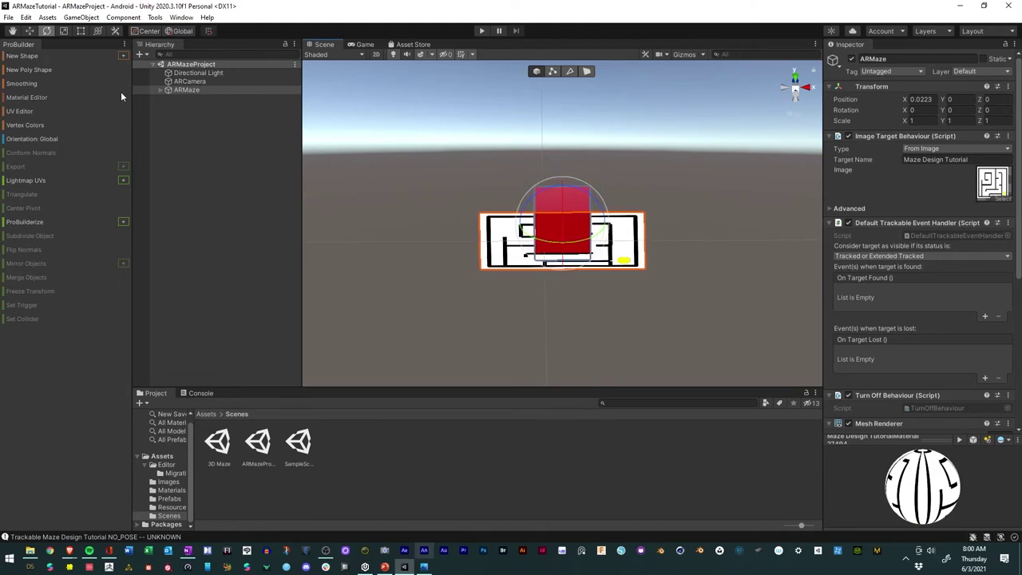
click(160, 90)
click(168, 99)
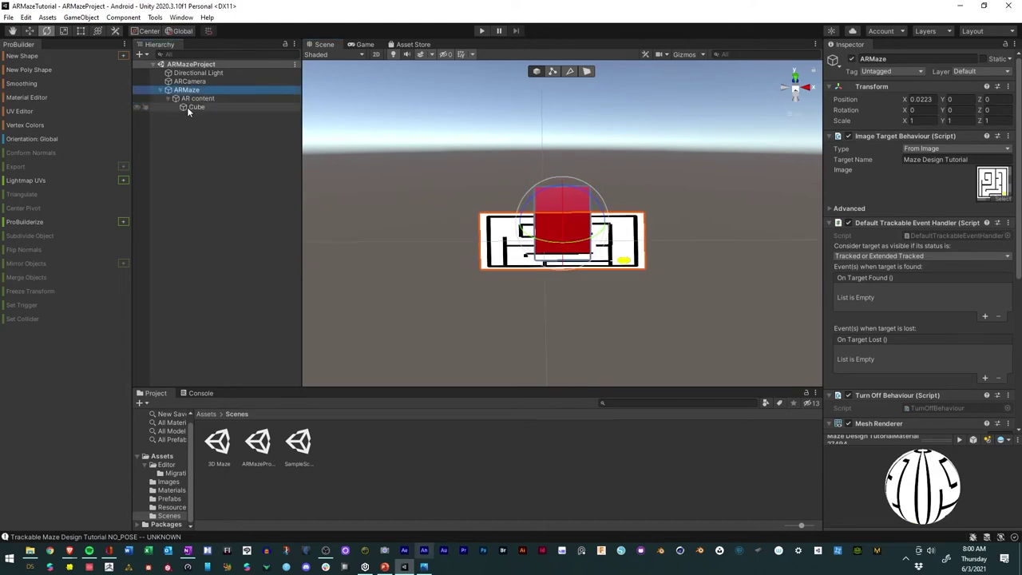
- Place the Maze3DDesign prefab from Assets/Prefabs under AR content and shrink it to about 0.021 scale
click(169, 499)
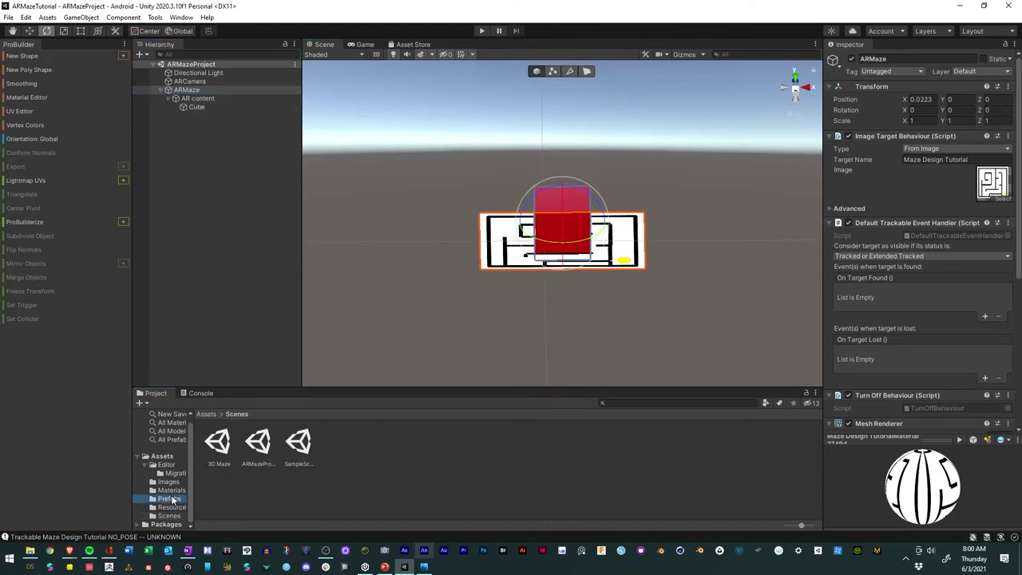
drag(220, 444, 202, 99)
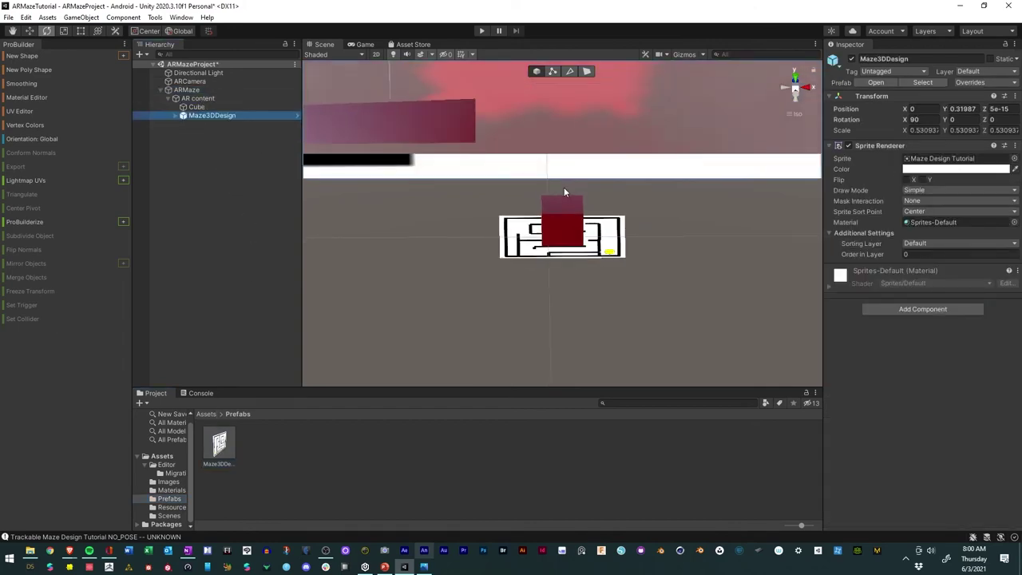
scroll(569, 198, up, 10)
scroll(571, 210, down, 10)
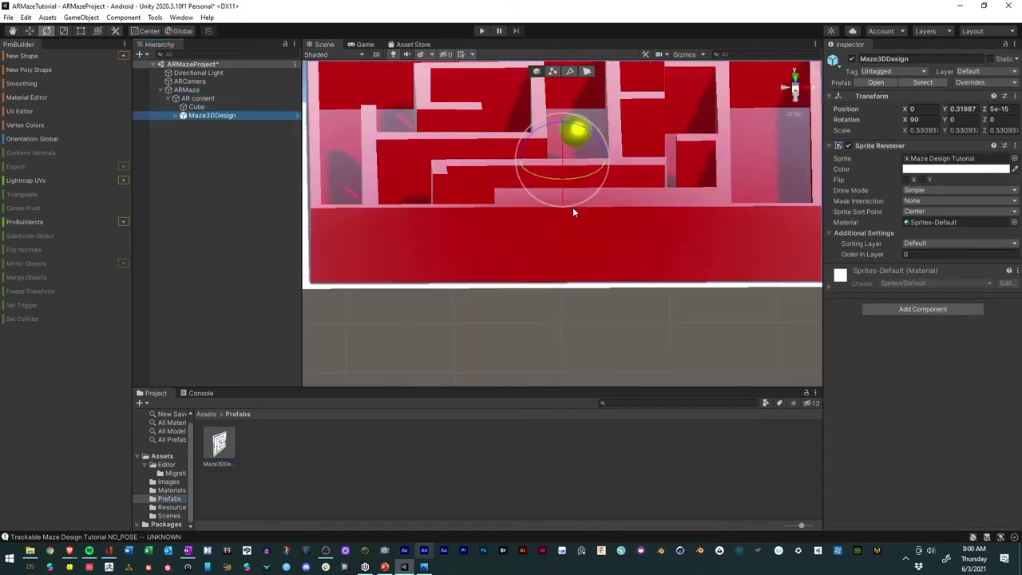
click(63, 31)
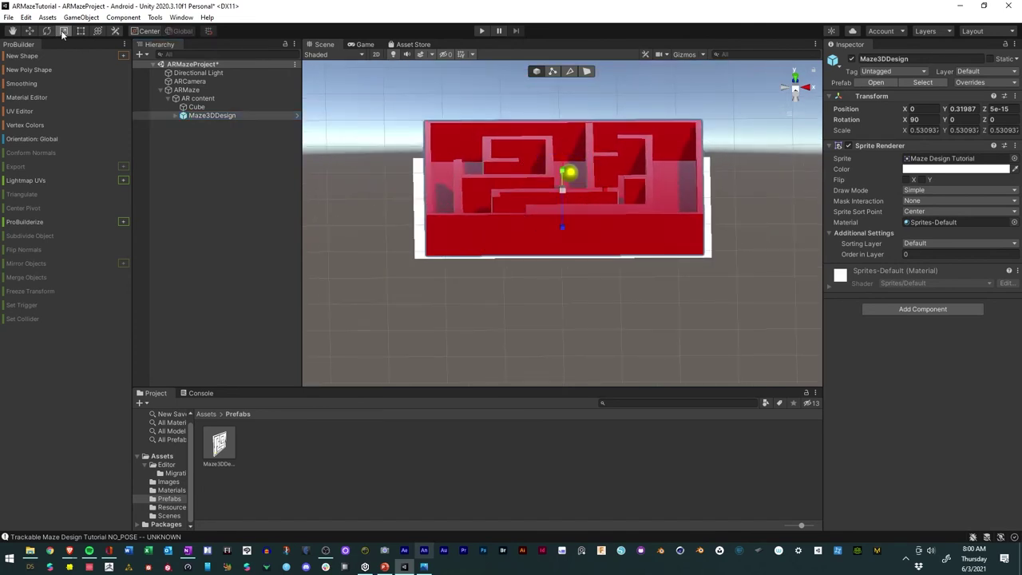
drag(552, 187, 532, 210)
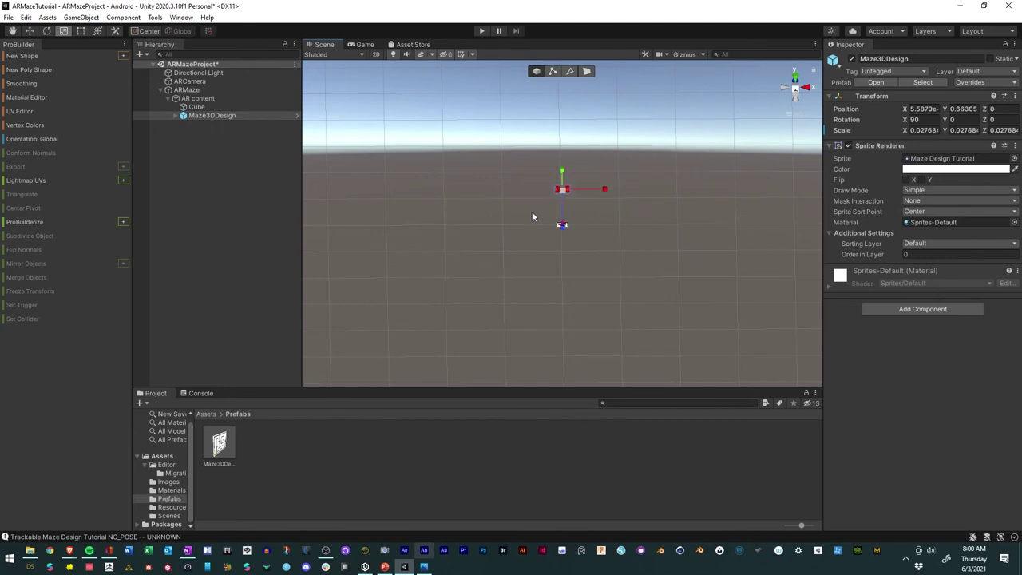
alt+right_drag(543, 210, 737, 251)
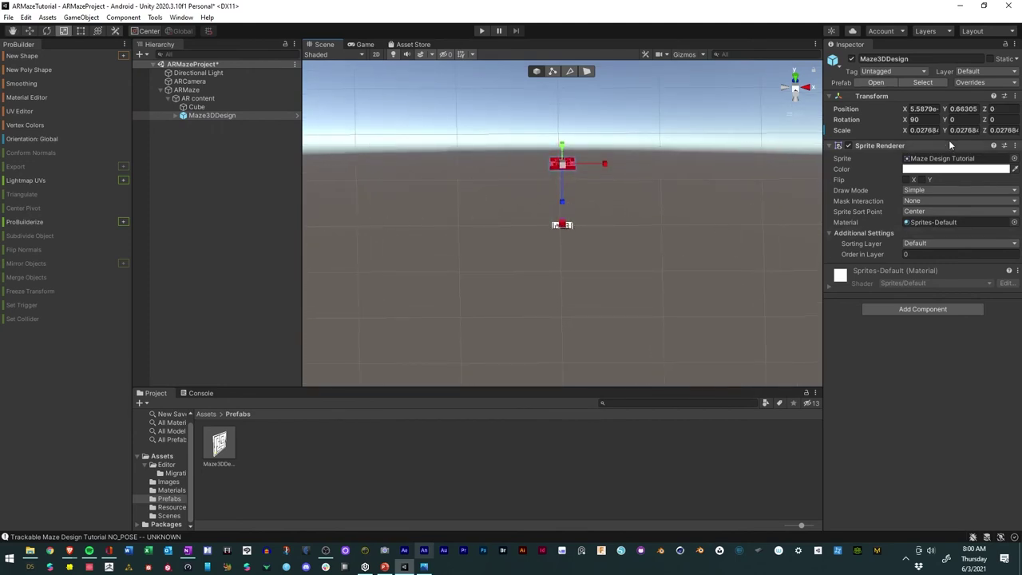
- Centre the maze at position 0, 0, 0 in the Inspector
click(923, 109)
text(0)
key(Tab)
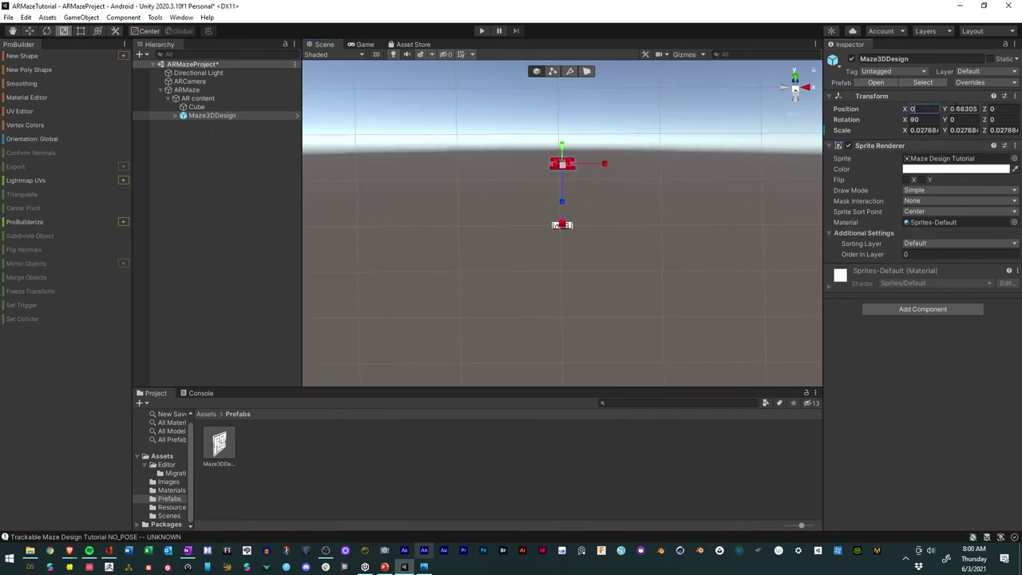
text(0)
scroll(587, 240, up, 5)
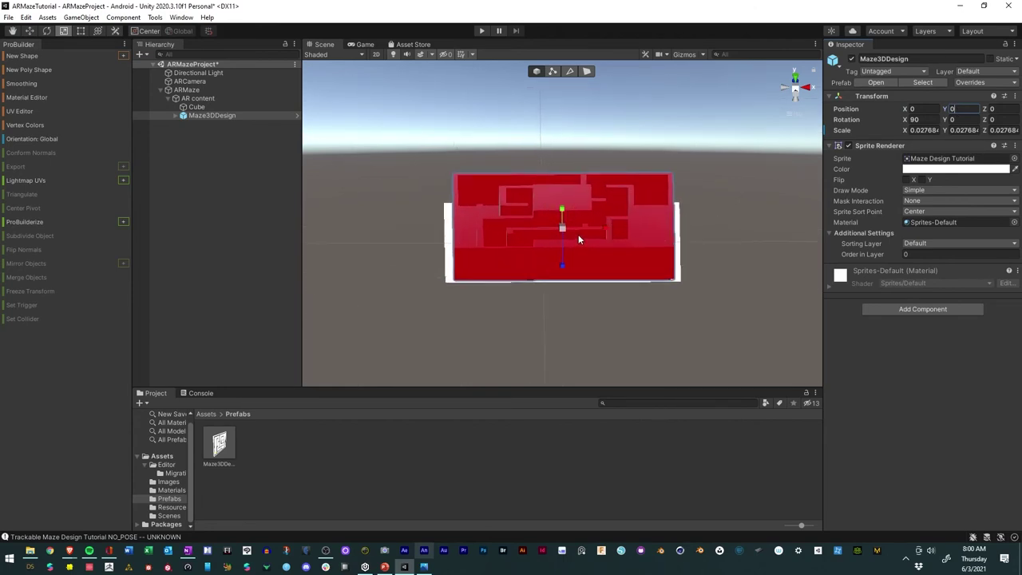
mouse_move(578, 236)
alt+mouse_down()
mouse_move(568, 166)
mouse_move(580, 179)
mouse_move(576, 201)
mouse_move(555, 238)
mouse_move(570, 237)
alt+mouse_up()
click(964, 109)
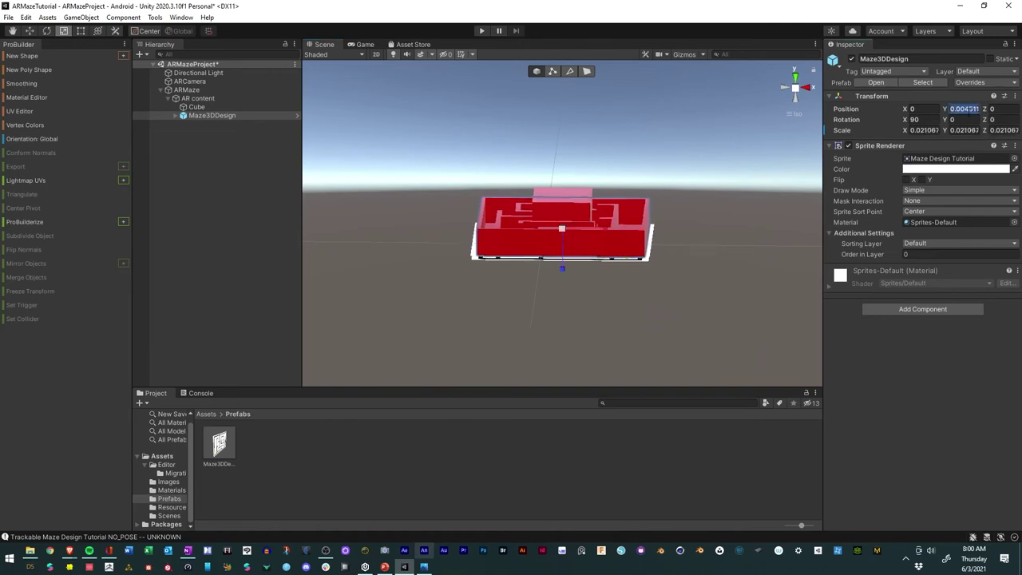
text(0)
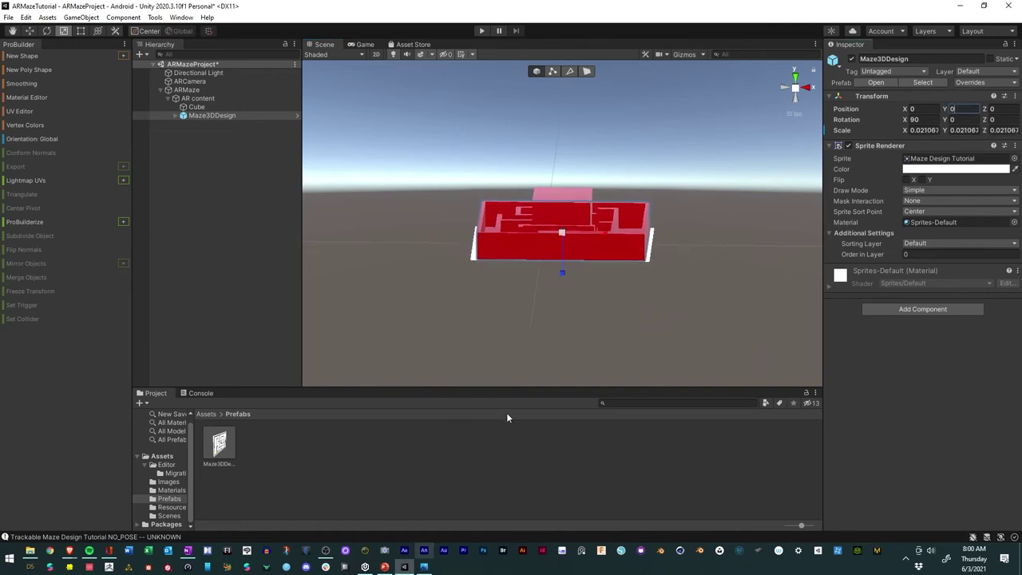
alt+drag(523, 331, 389, 237)
click(196, 107)
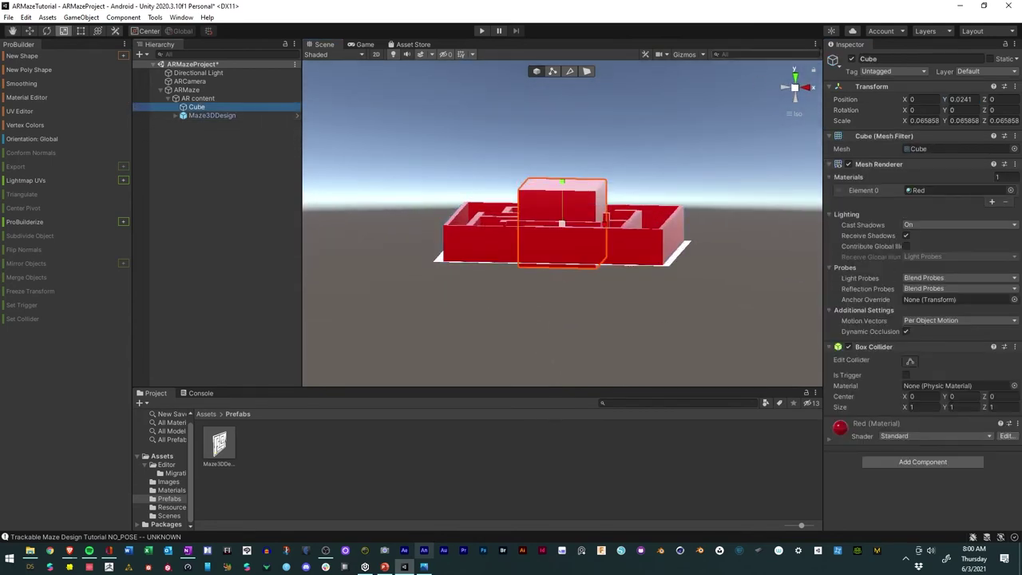
- Deactivate the placeholder Cube and save the ARMazeProject scene
click(853, 60)
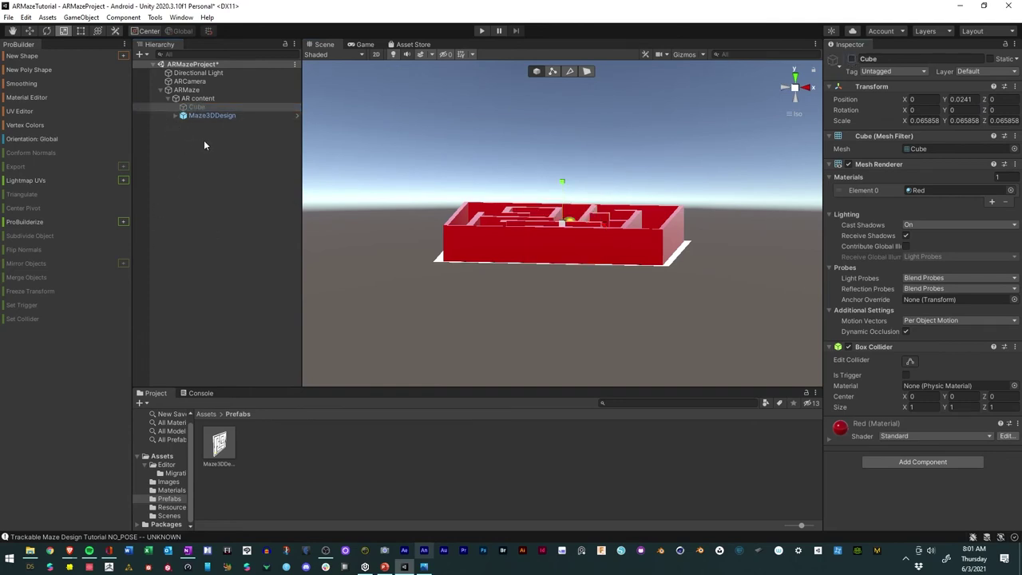
click(8, 17)
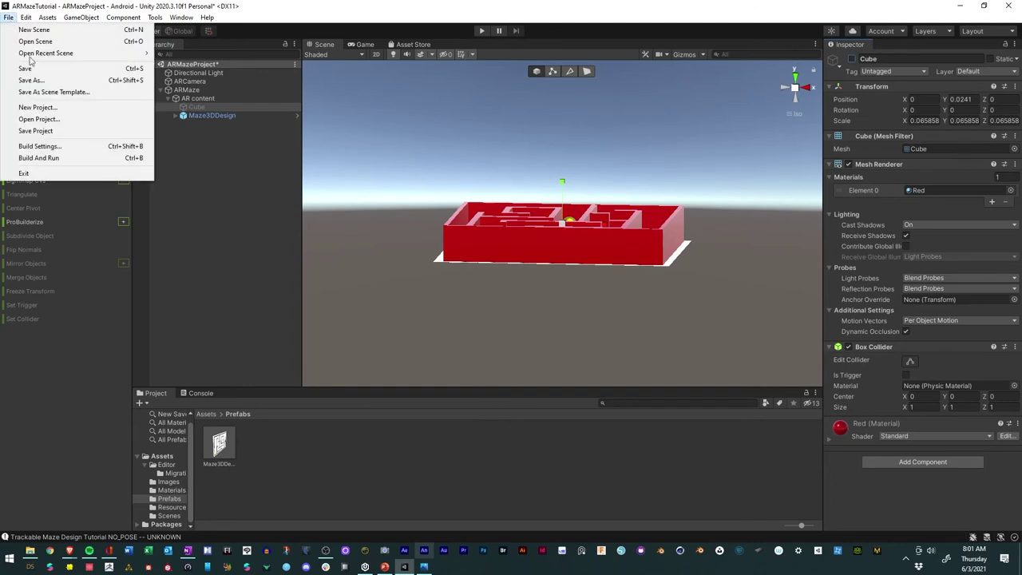
click(40, 70)
alt+drag(403, 227, 404, 310)
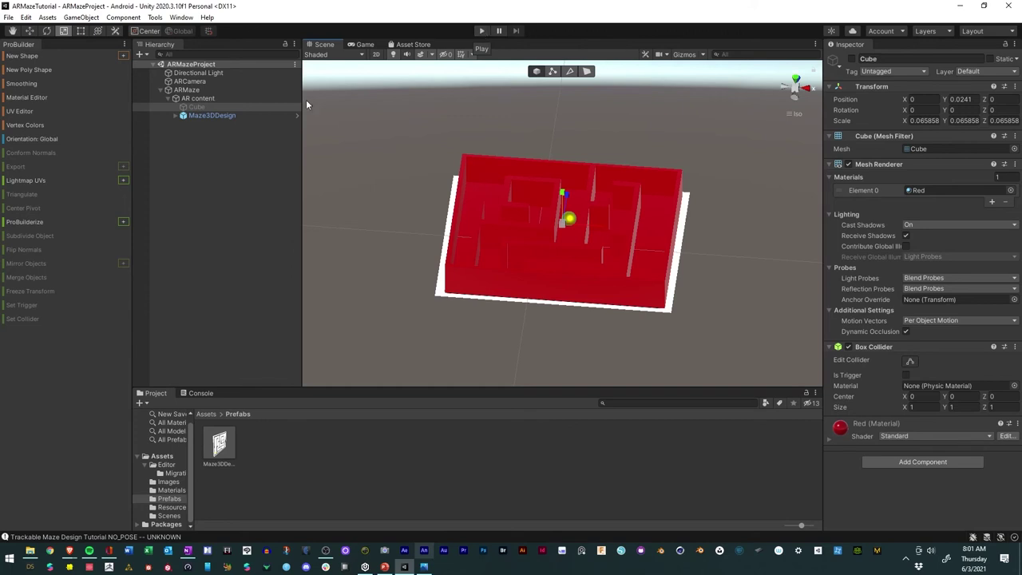
click(482, 32)
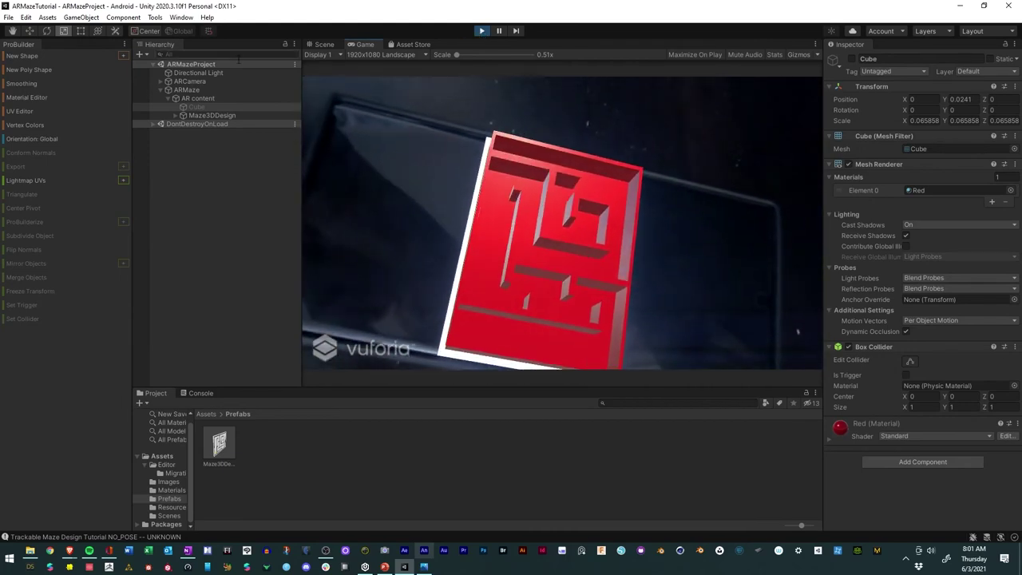
click(327, 44)
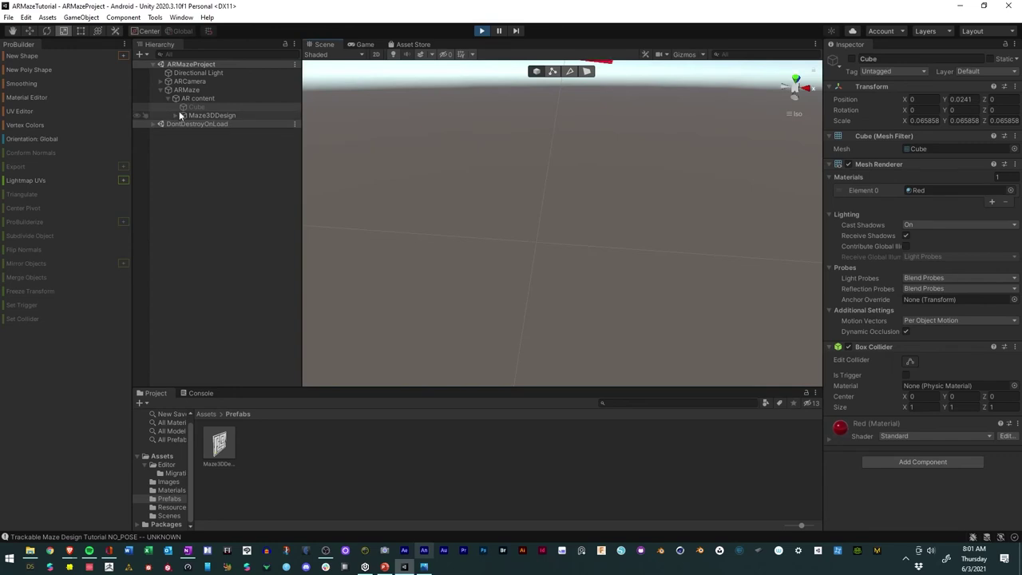
click(177, 116)
click(196, 125)
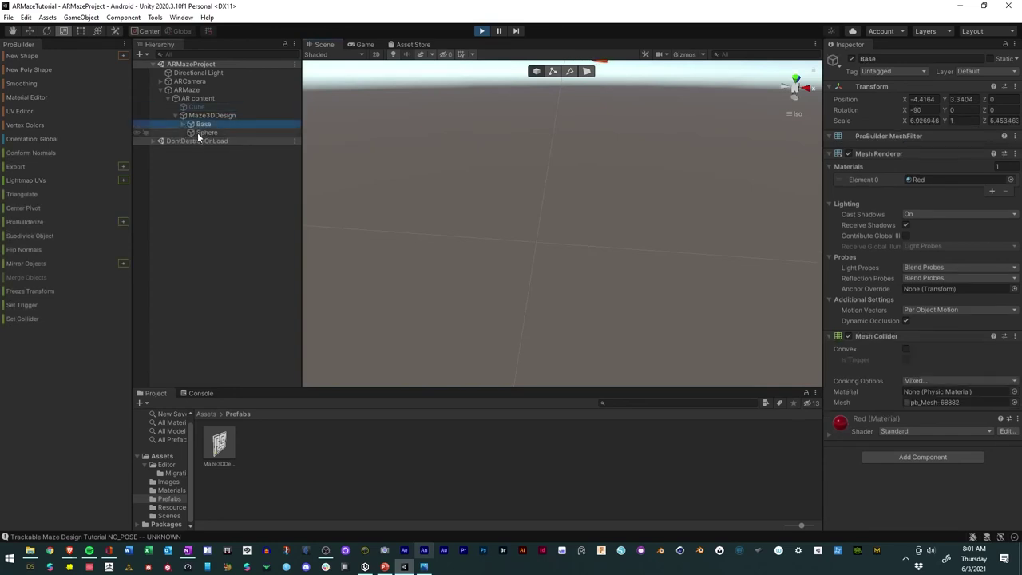
click(200, 132)
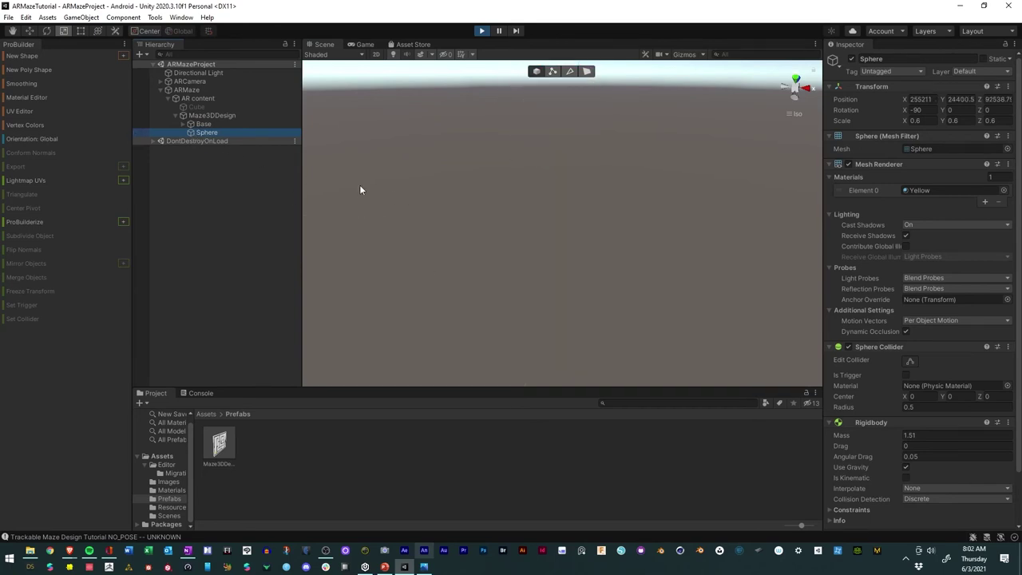
click(203, 124)
click(201, 116)
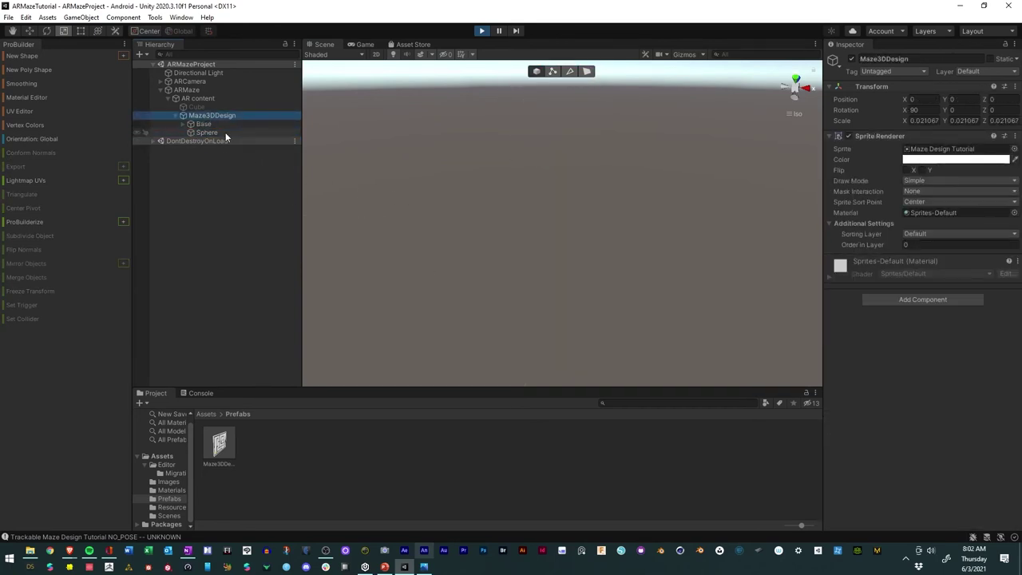
click(197, 98)
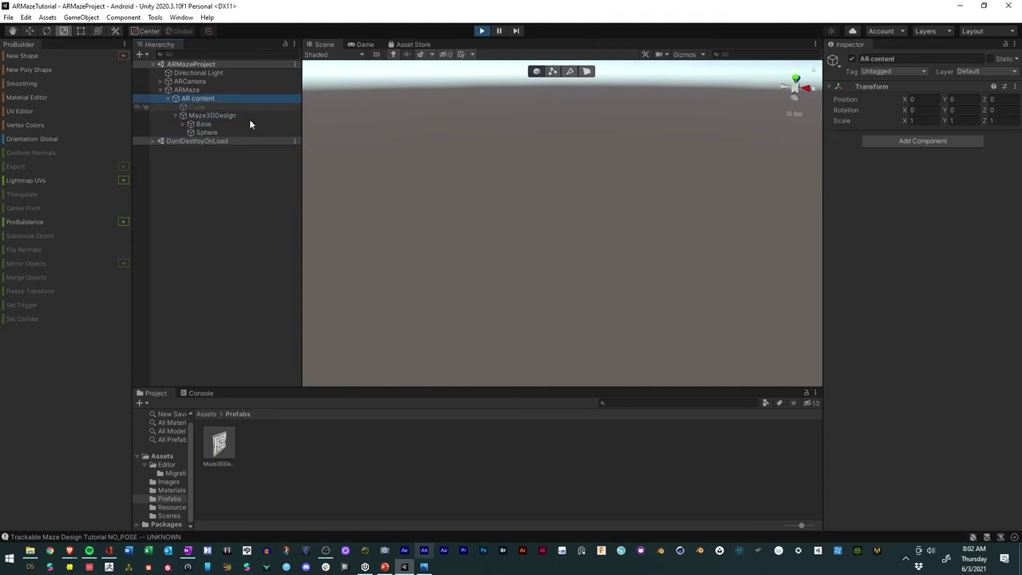
click(186, 115)
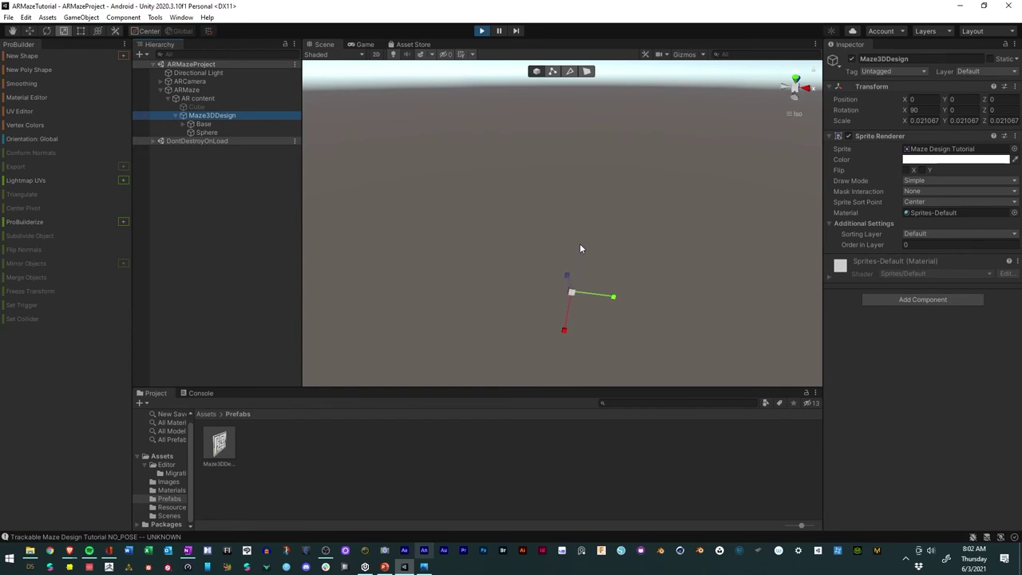
click(482, 31)
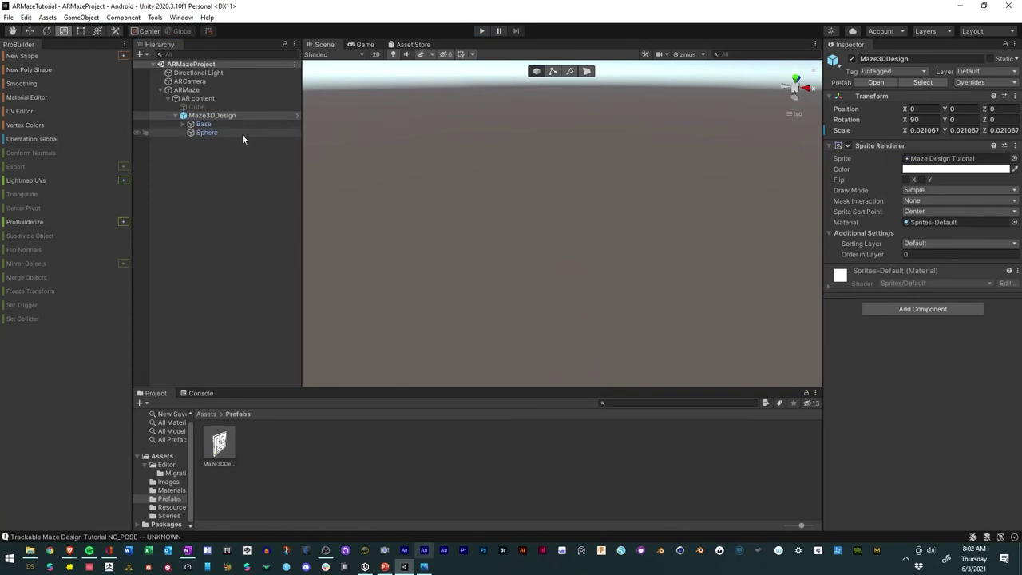
- Add a new 3D Plane from Maze3DDesign's context menu
click(184, 117)
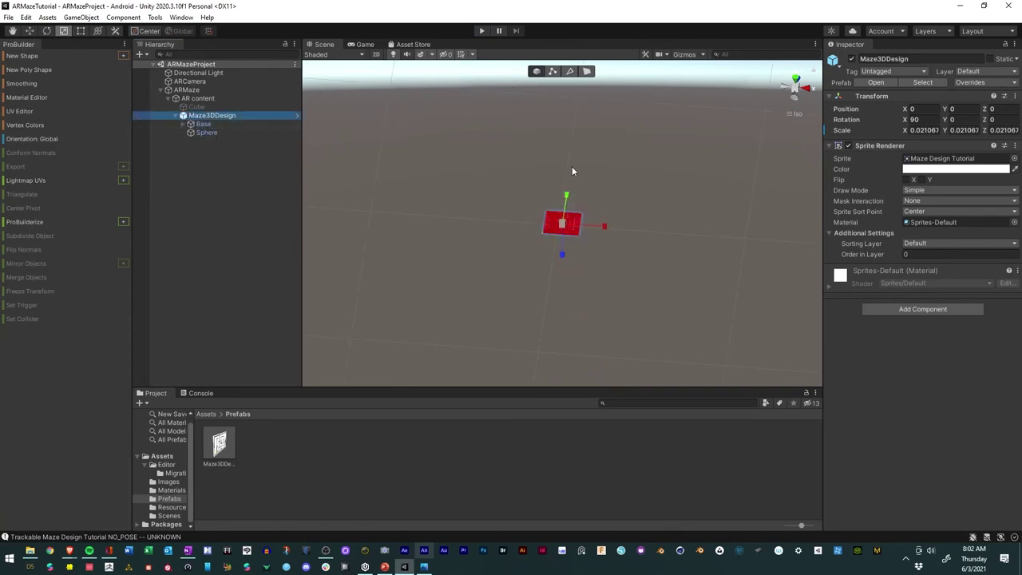
scroll(569, 191, up, 8)
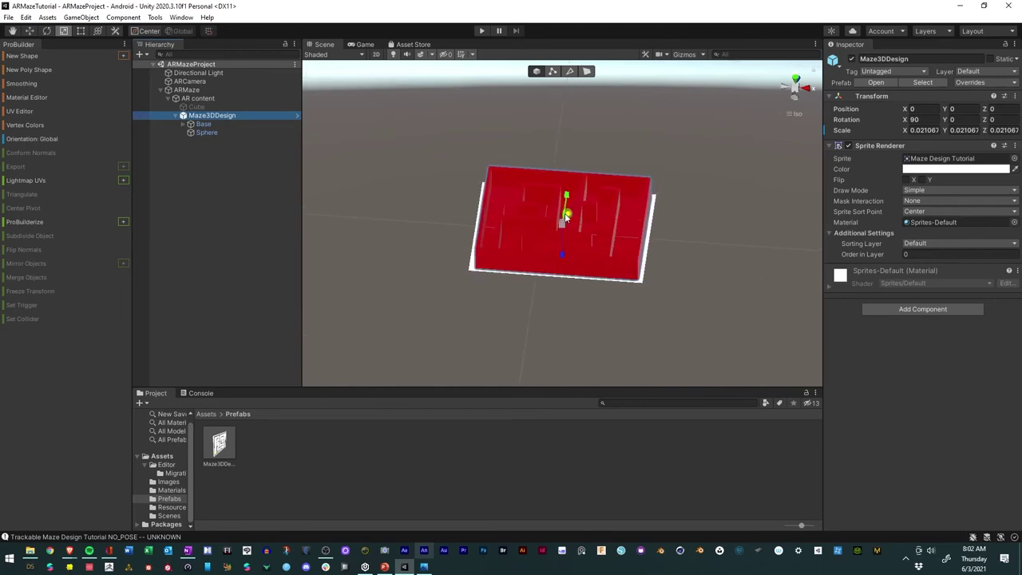
scroll(566, 215, up, 3)
alt+drag(600, 275, 617, 220)
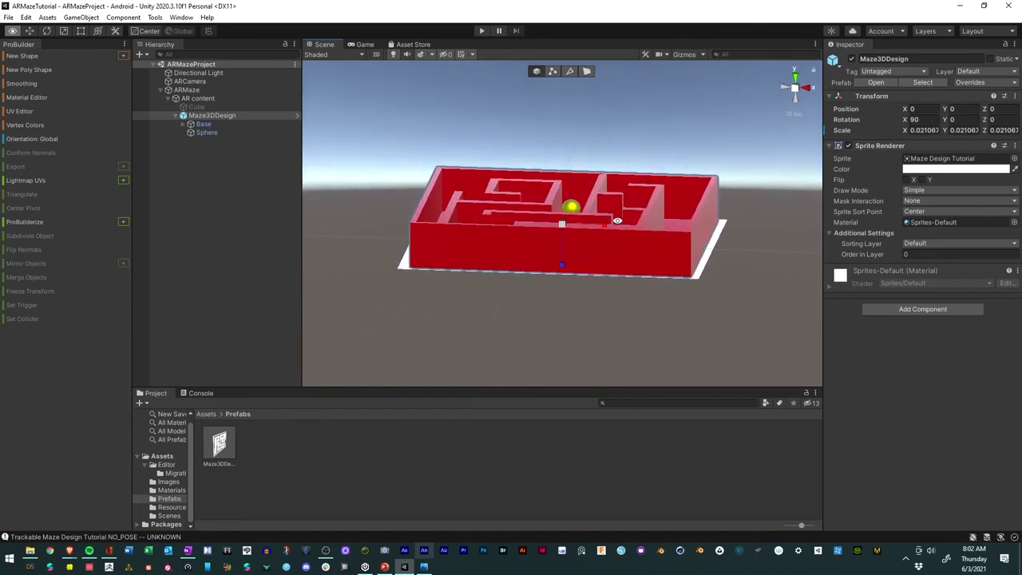
right_click(217, 154)
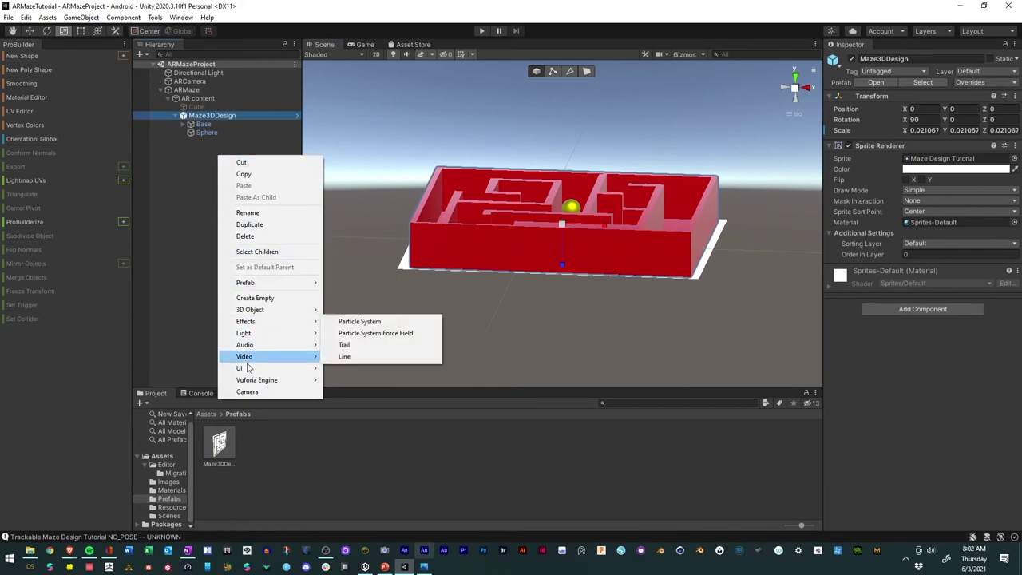
mouse_move(269, 314)
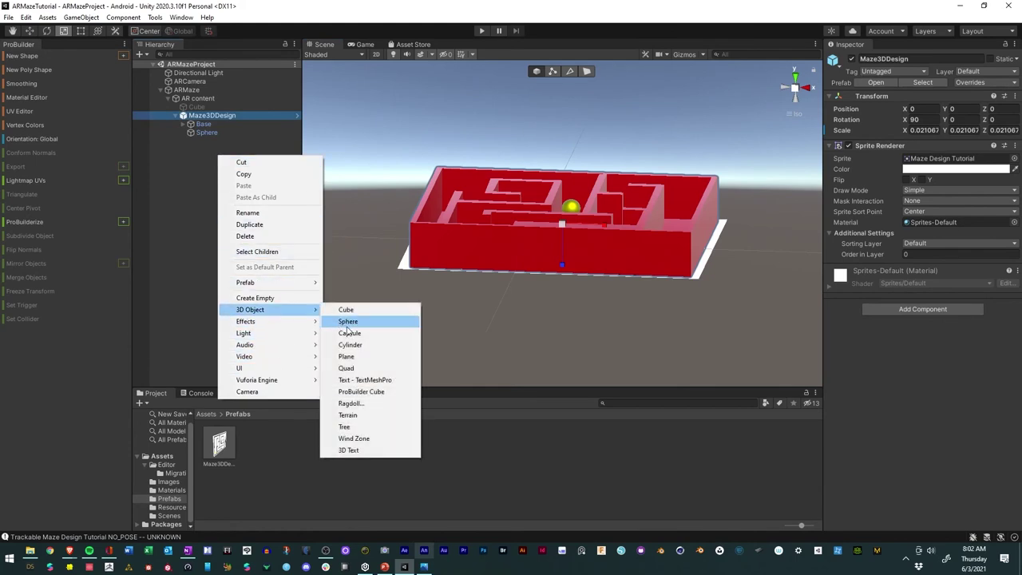
click(348, 357)
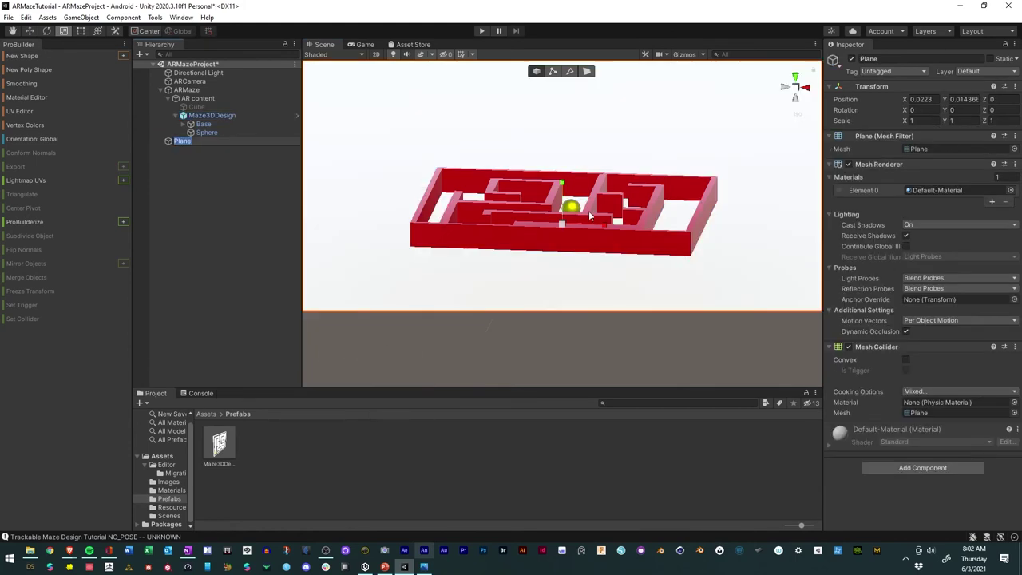
- Shrink the plane to a tiny size and set its Rotation X to 180
drag(562, 226, 535, 264)
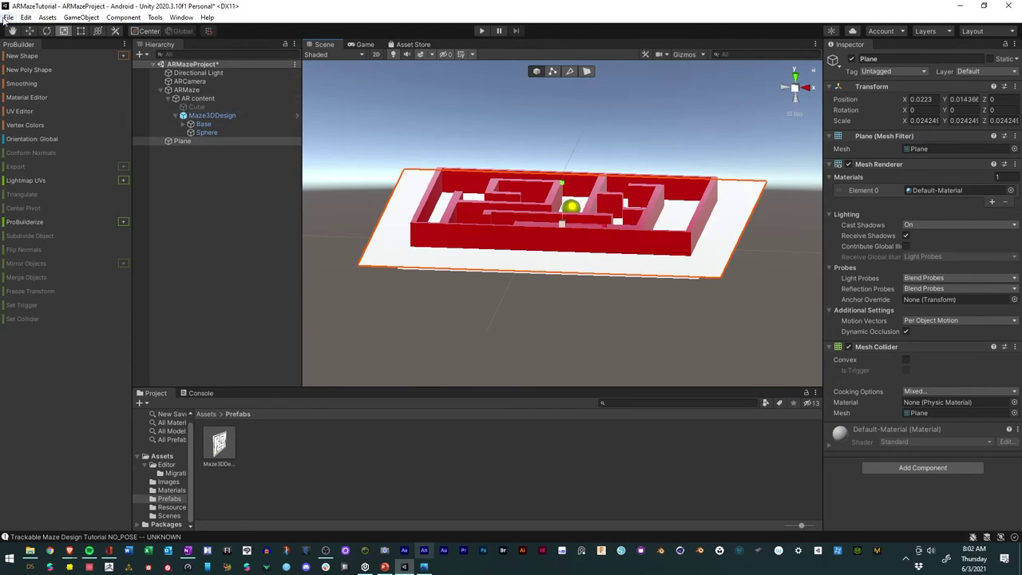
click(29, 32)
click(46, 32)
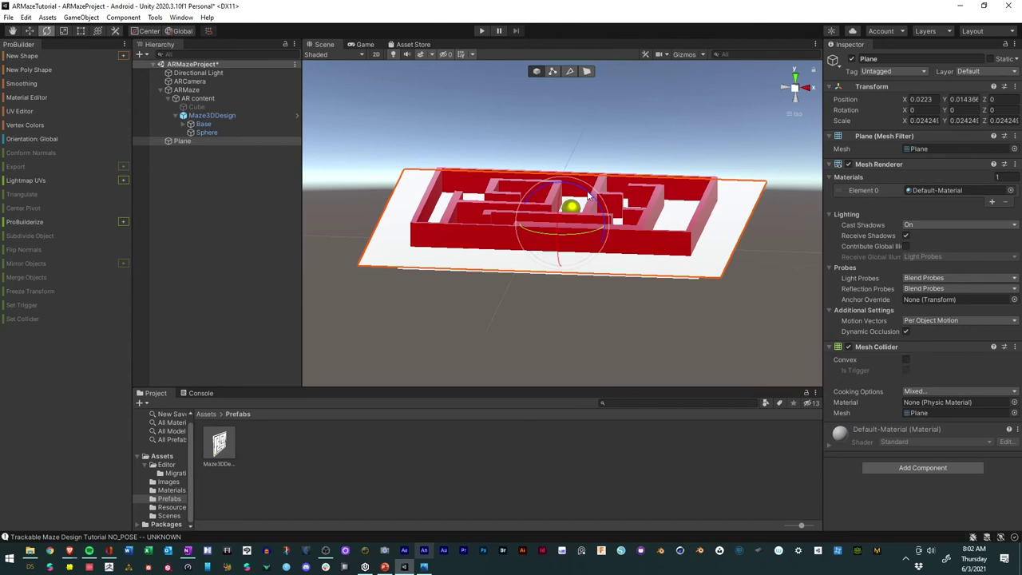
click(920, 110)
text(180)
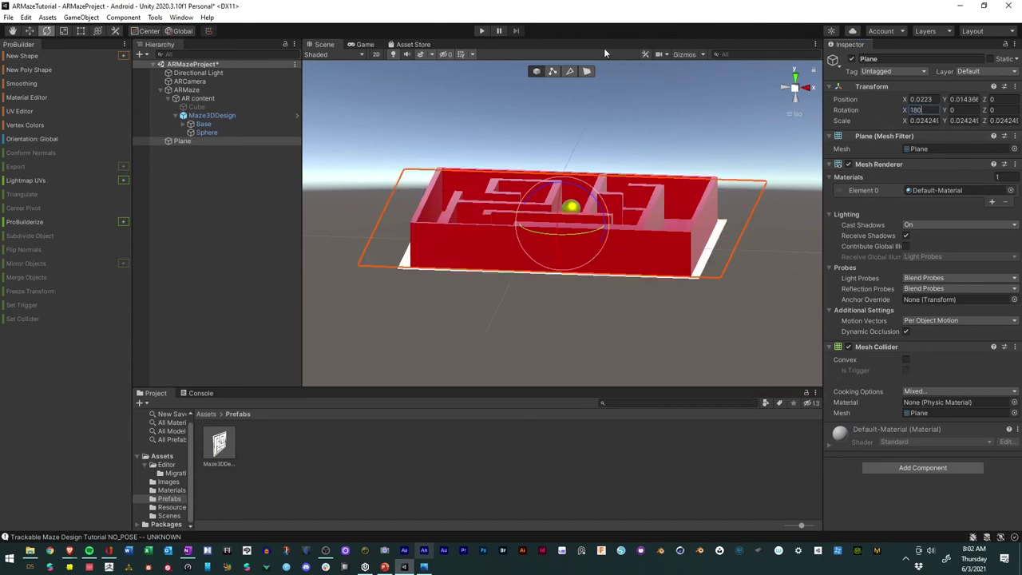
- Position the plane just beneath the red maze and make it a child of Base
click(30, 31)
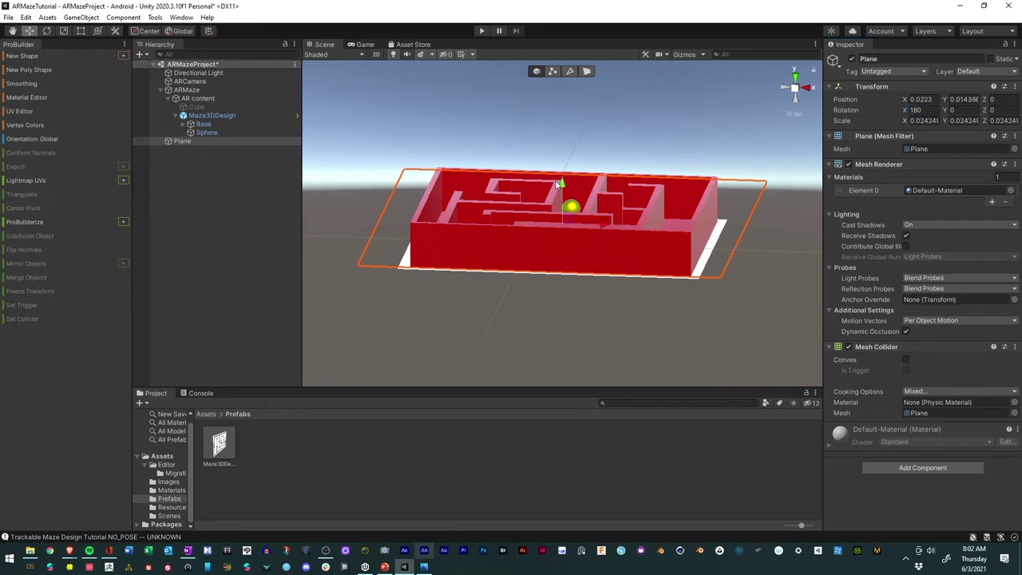
drag(562, 185, 573, 249)
drag(563, 150, 563, 155)
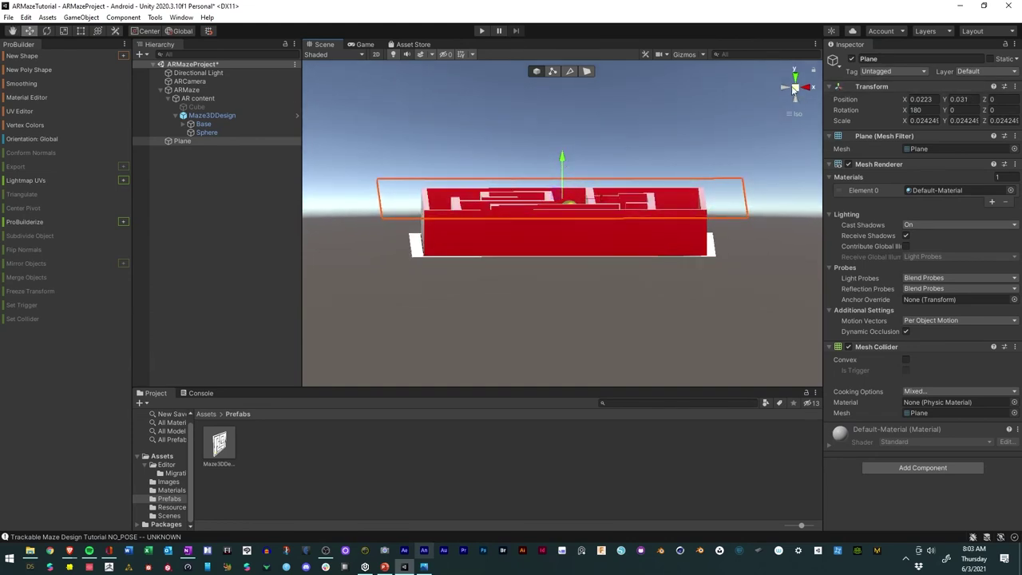
click(794, 87)
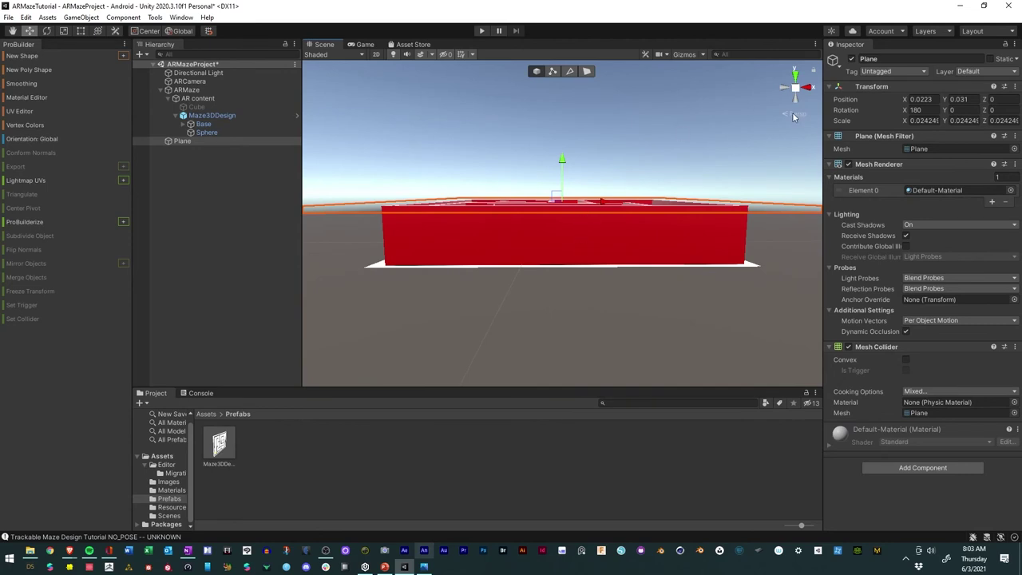
click(795, 89)
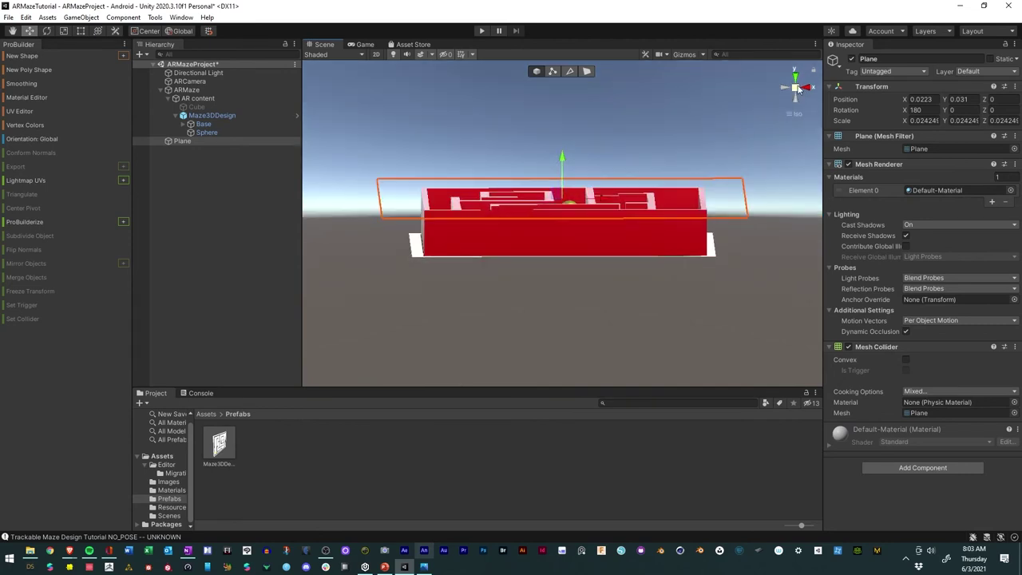
right_click(798, 89)
click(822, 125)
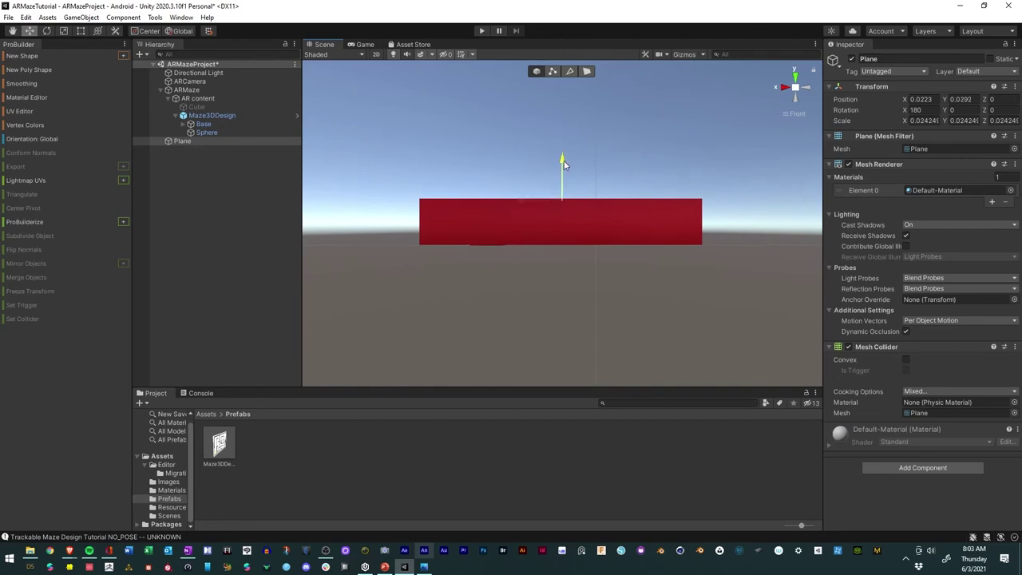
alt+drag(568, 158, 411, 279)
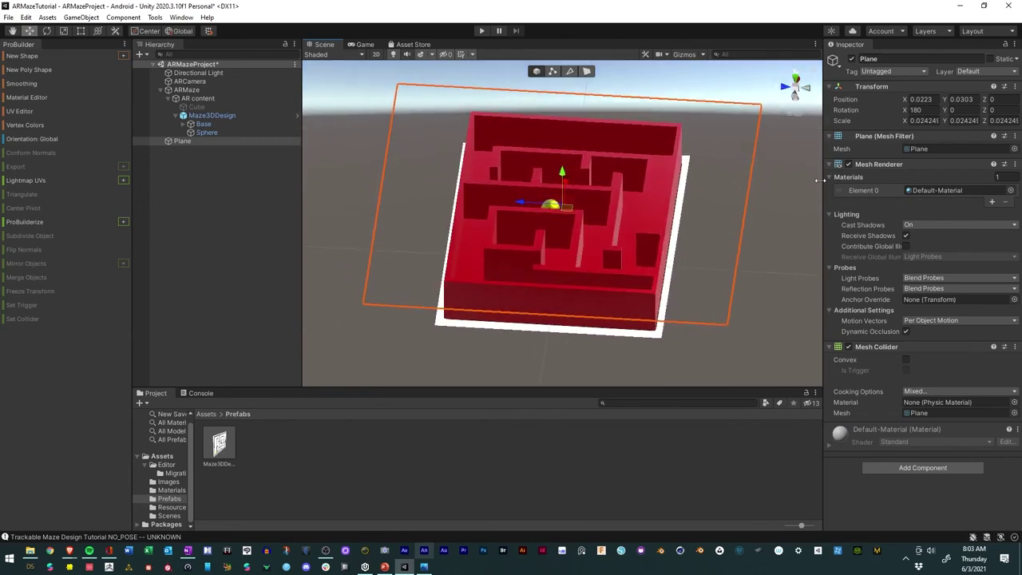
drag(176, 143, 200, 124)
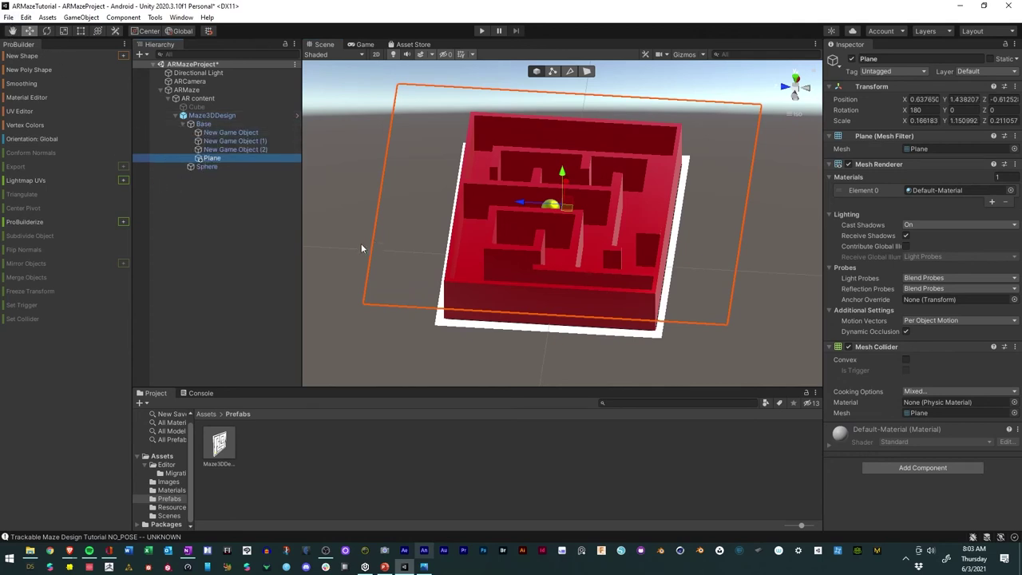
- In Prefab Mode, move Sphere under Base in Maze3DDesign, then return to the scene
drag(206, 166, 213, 134)
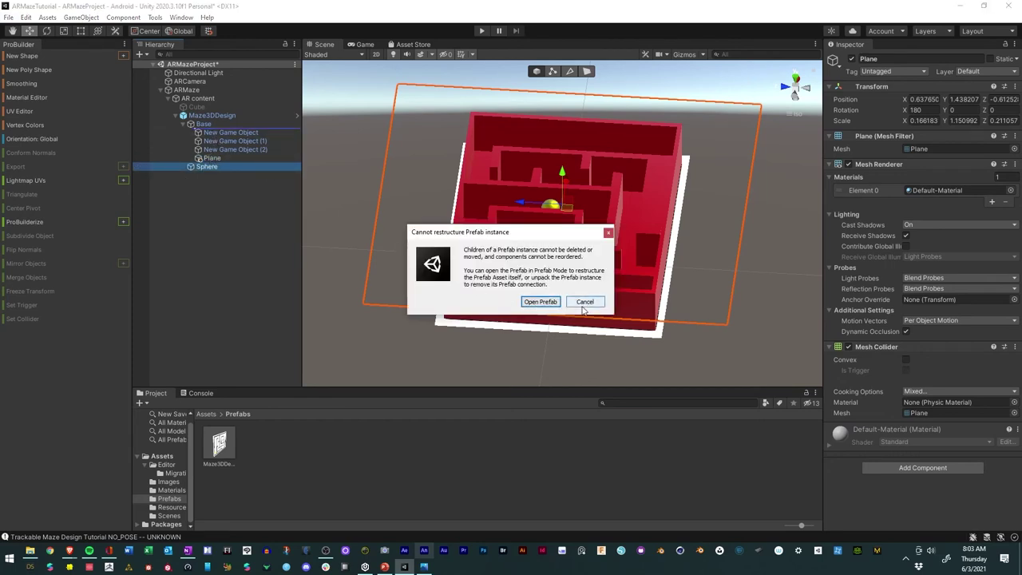
click(540, 301)
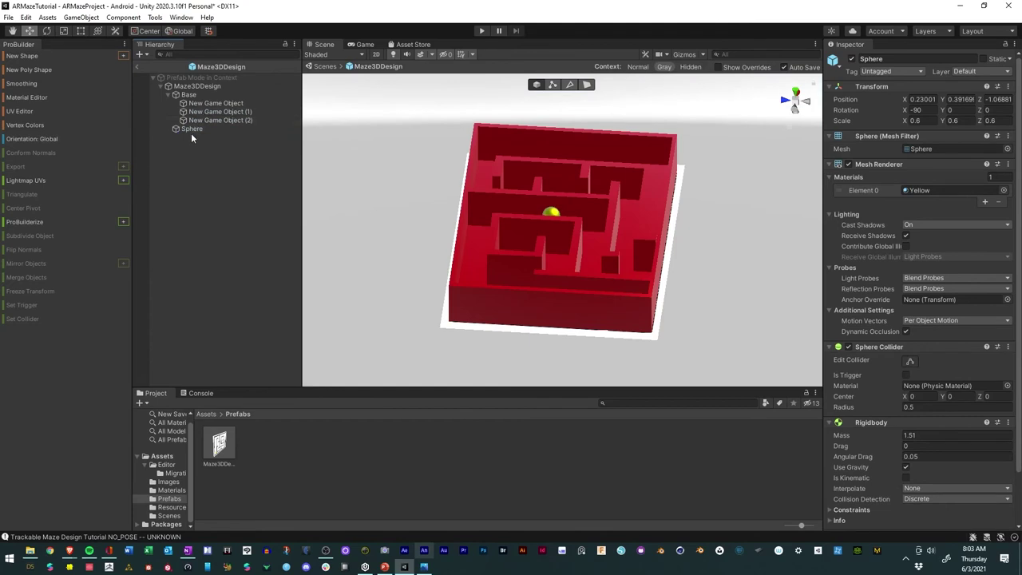
drag(191, 133, 196, 103)
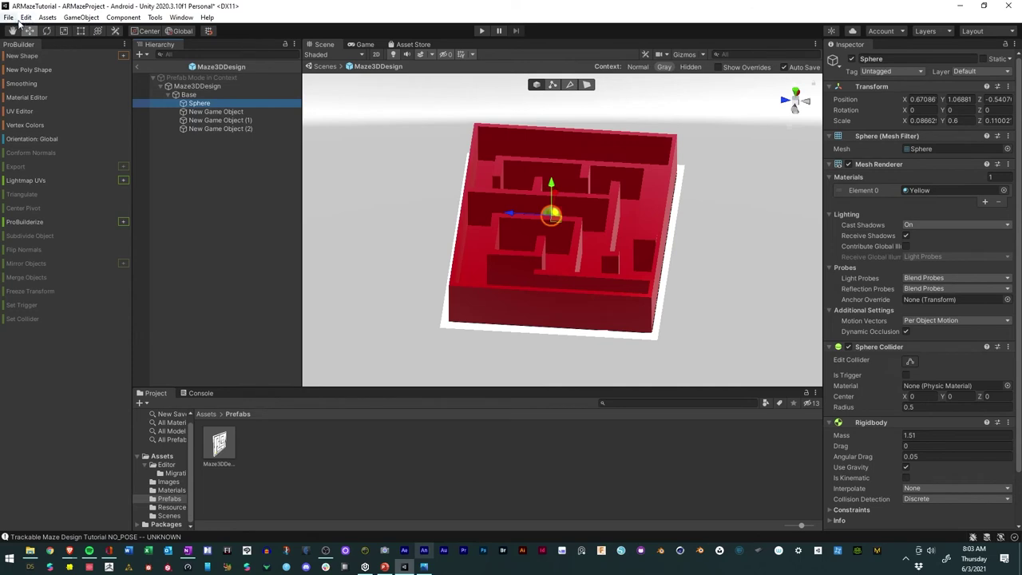
click(138, 67)
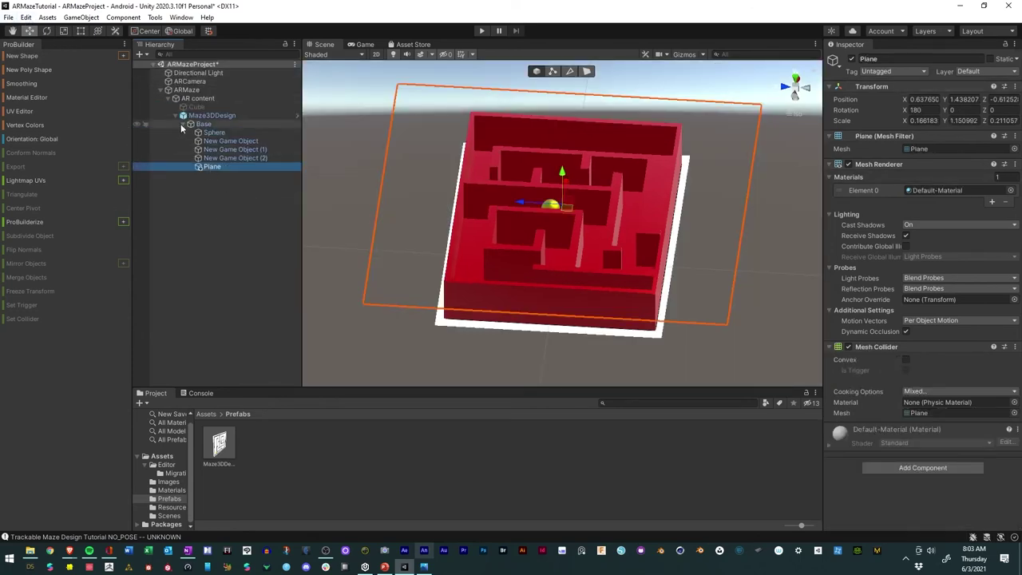
click(201, 124)
- Apply all overrides to the Maze3DDesign prefab
click(211, 115)
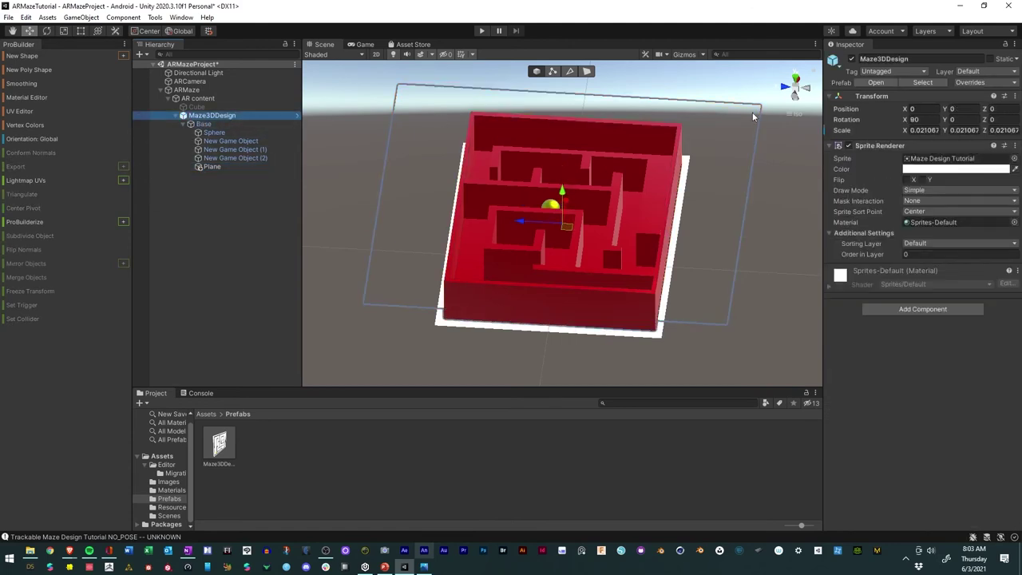
click(969, 82)
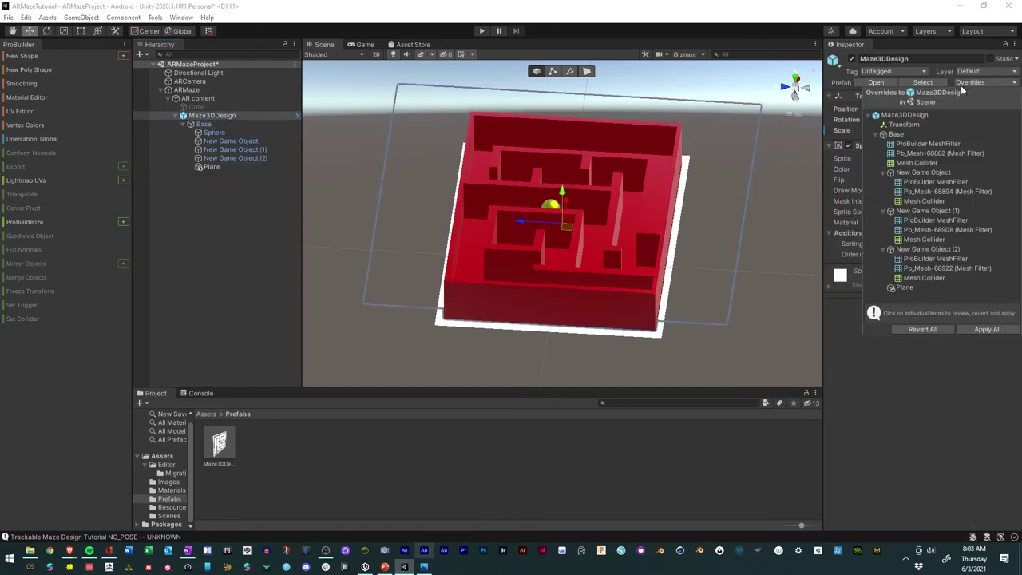
click(974, 330)
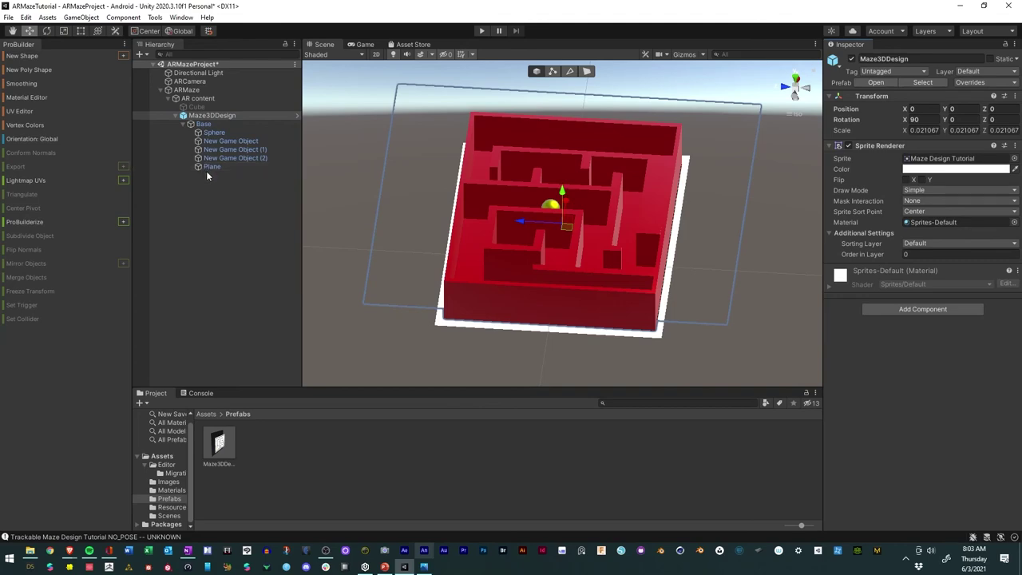
alt+drag(595, 291, 471, 264)
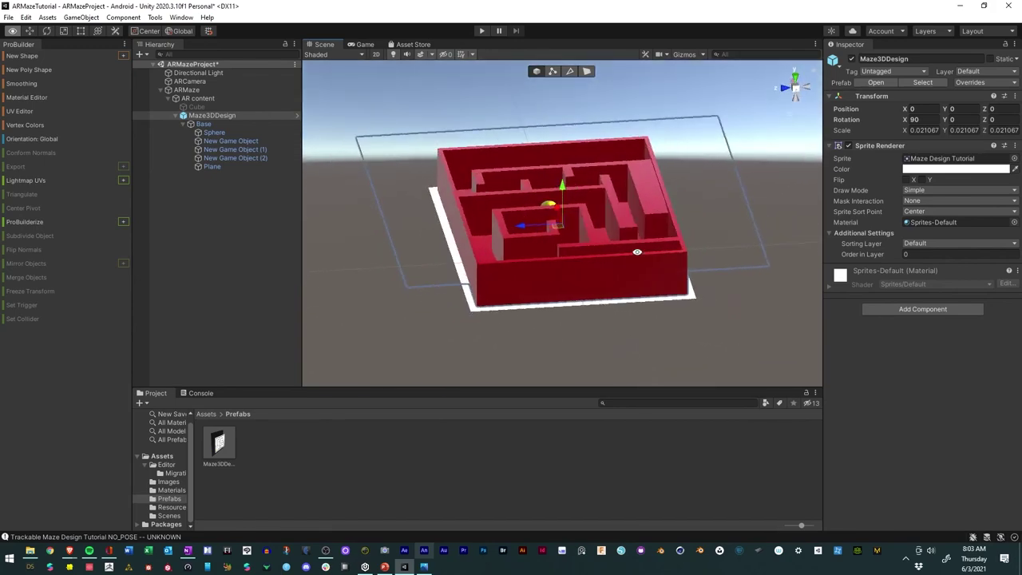
- Save the ARMazeProject scene and open the 3D Maze scene from Assets/Scenes
click(27, 17)
mouse_move(8, 17)
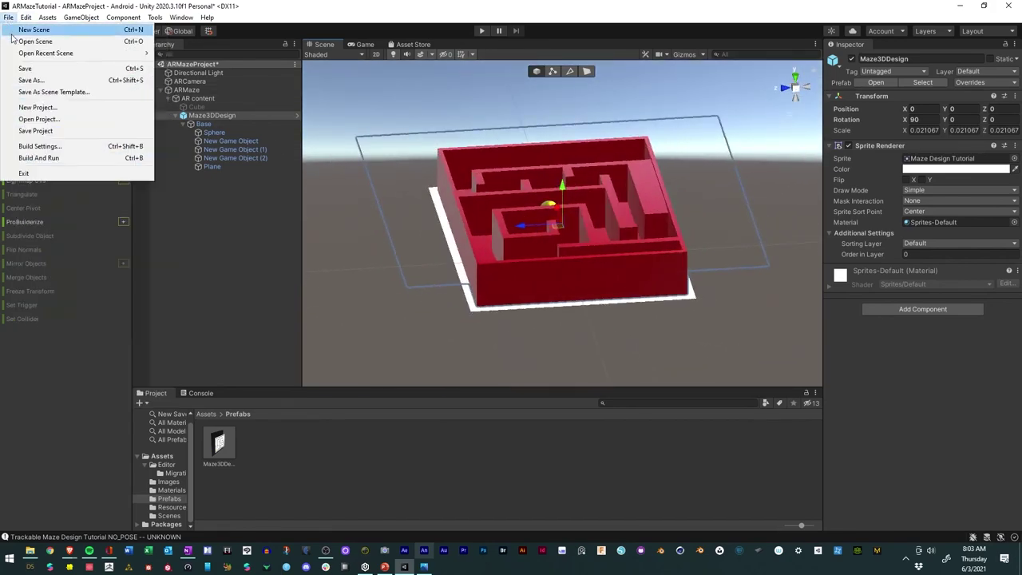
click(24, 70)
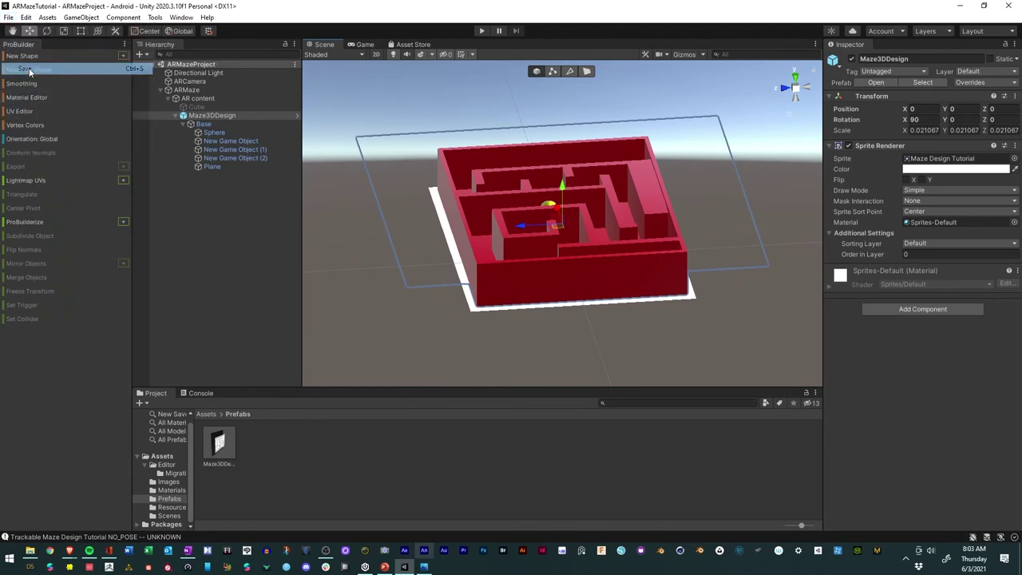
click(165, 523)
click(169, 515)
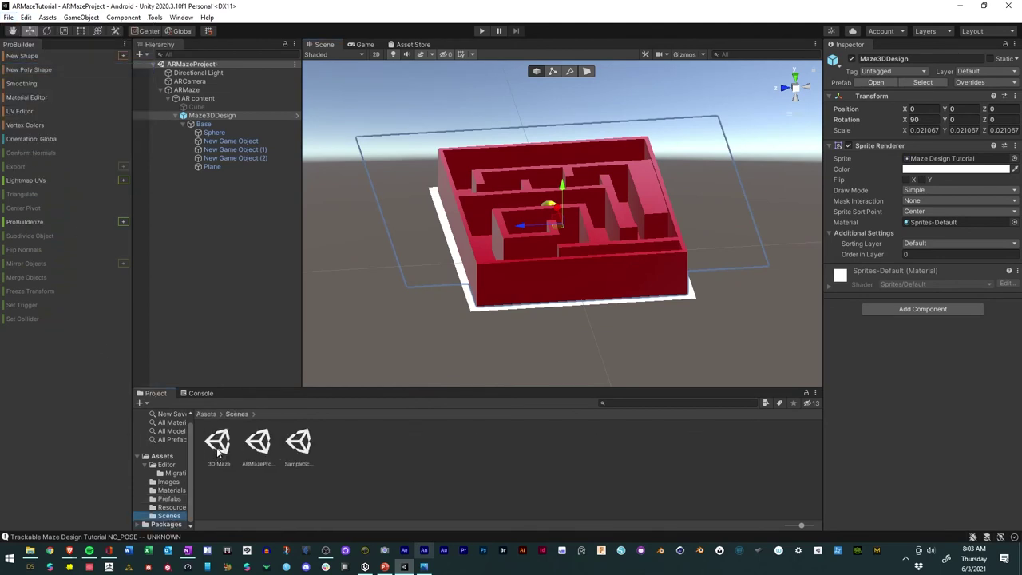
double_click(217, 452)
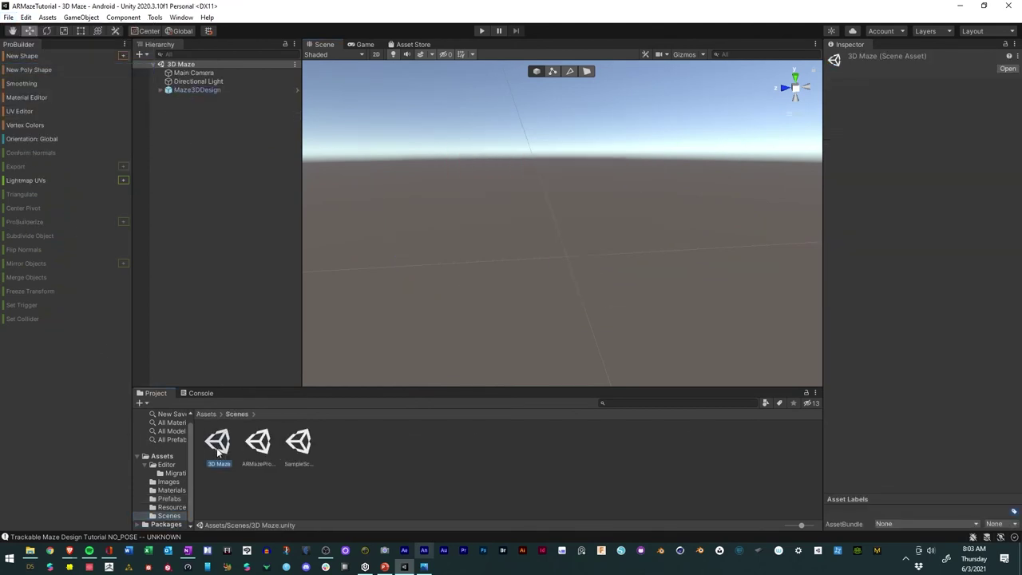
- Expand Maze3DDesign and Base, frame the maze, and dock the Game view above a smaller Scene view
click(160, 89)
click(167, 99)
click(196, 141)
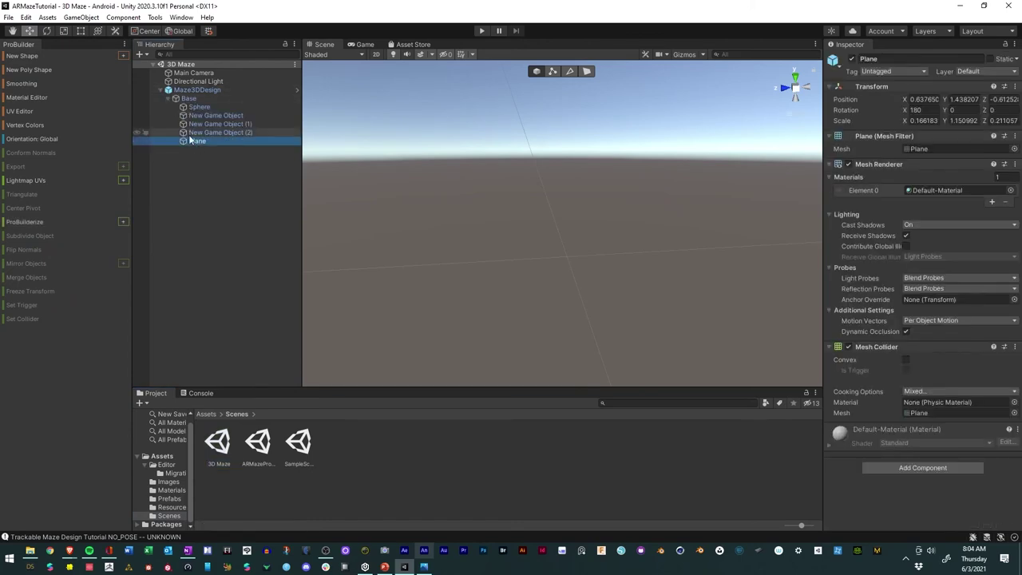
double_click(197, 89)
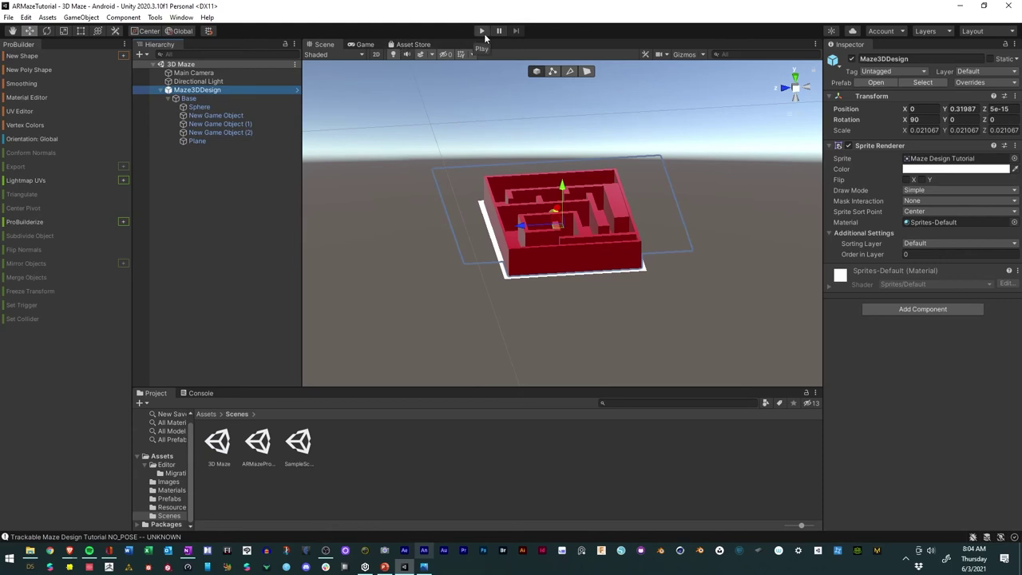
drag(353, 47, 406, 75)
drag(447, 155, 433, 273)
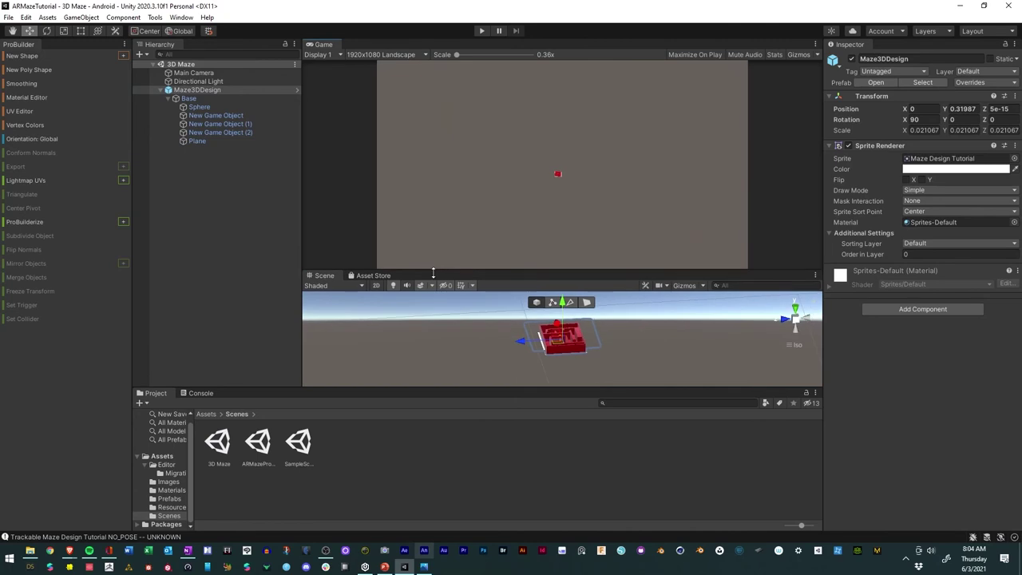
- Select the Main Camera and align it with a closer Scene view of the maze from above
click(194, 74)
scroll(571, 331, up, 5)
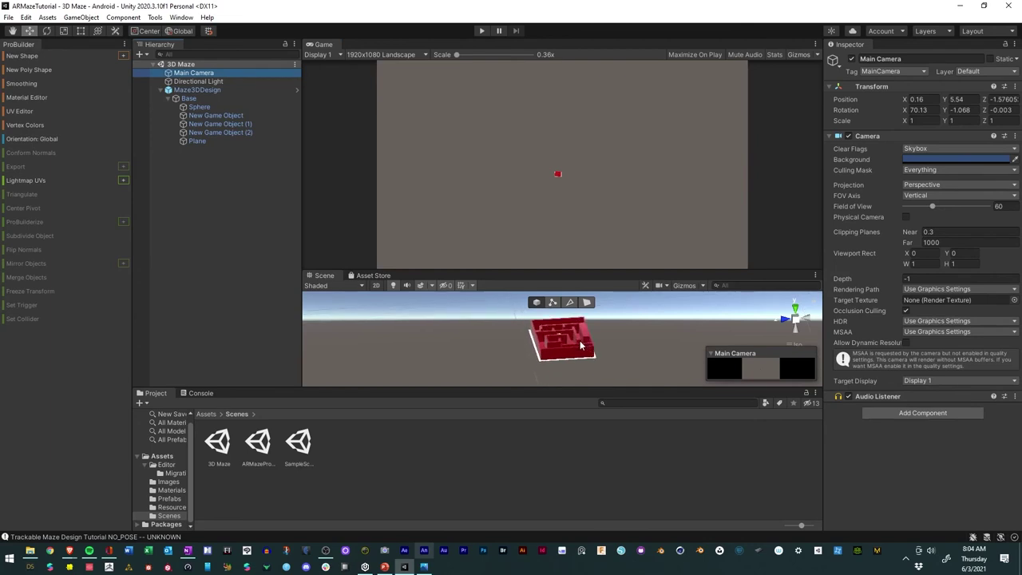
mouse_move(571, 332)
middle_down()
mouse_move(539, 348)
mouse_move(563, 344)
middle_up()
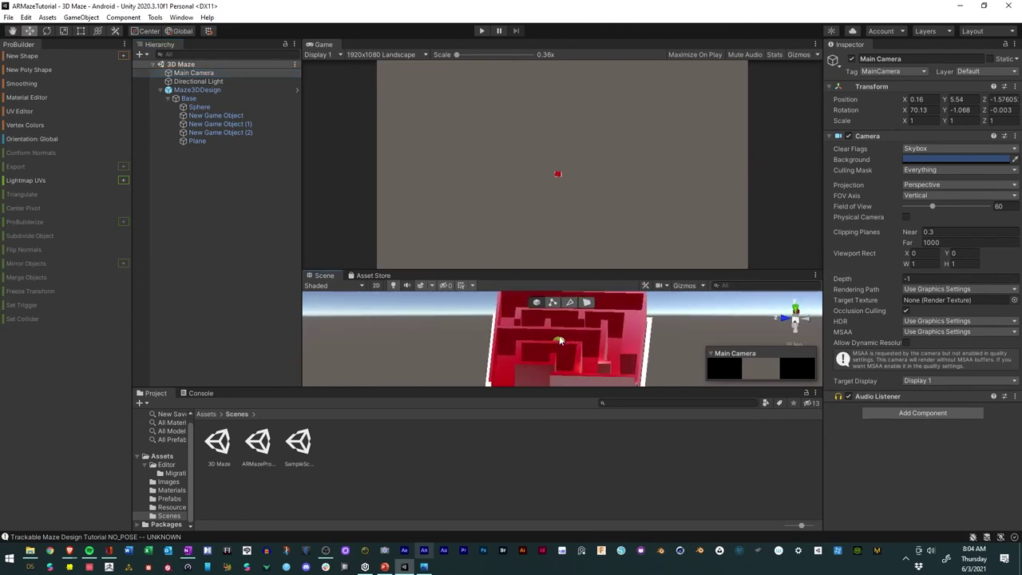
click(71, 19)
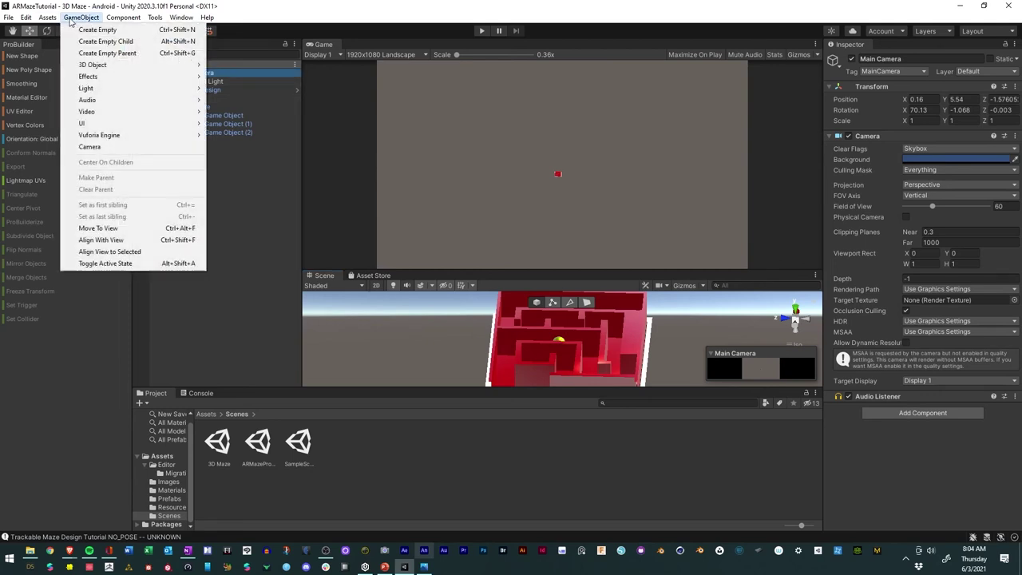
click(127, 239)
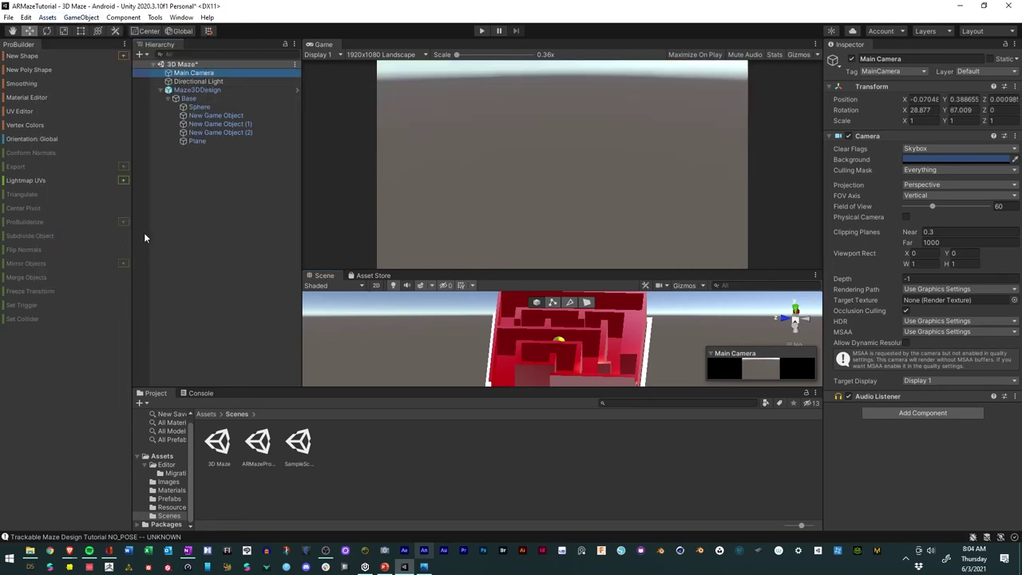
- Enlarge the Scene view, frame the Main Camera, and realign it to X -0.17895, Y 0.44855
click(198, 73)
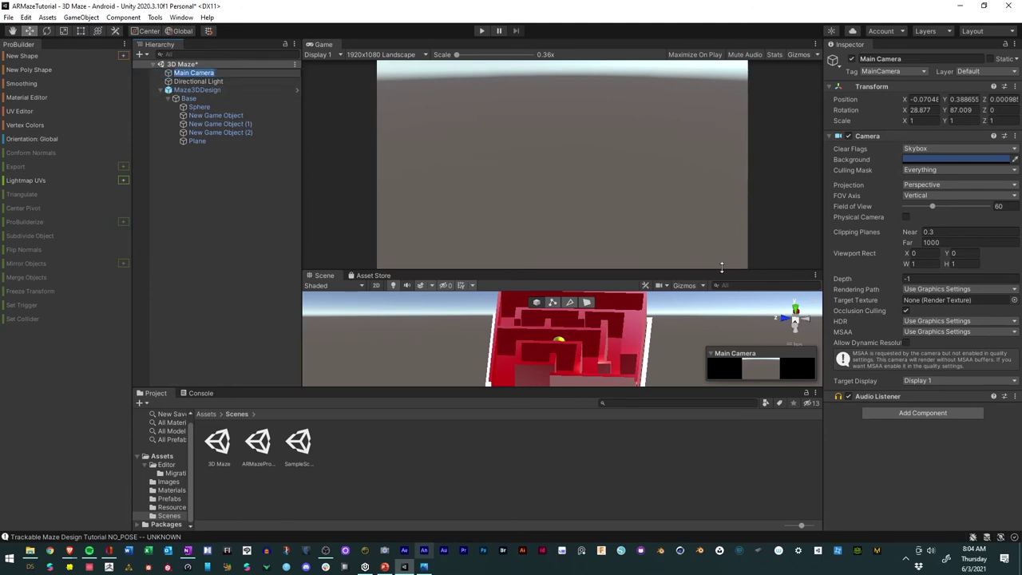
drag(600, 272, 598, 214)
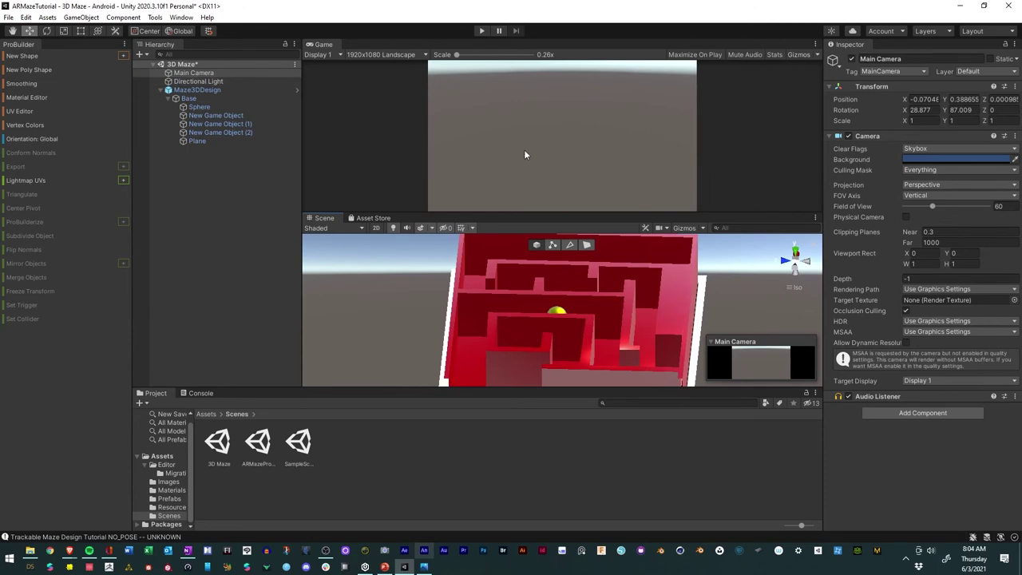
double_click(193, 72)
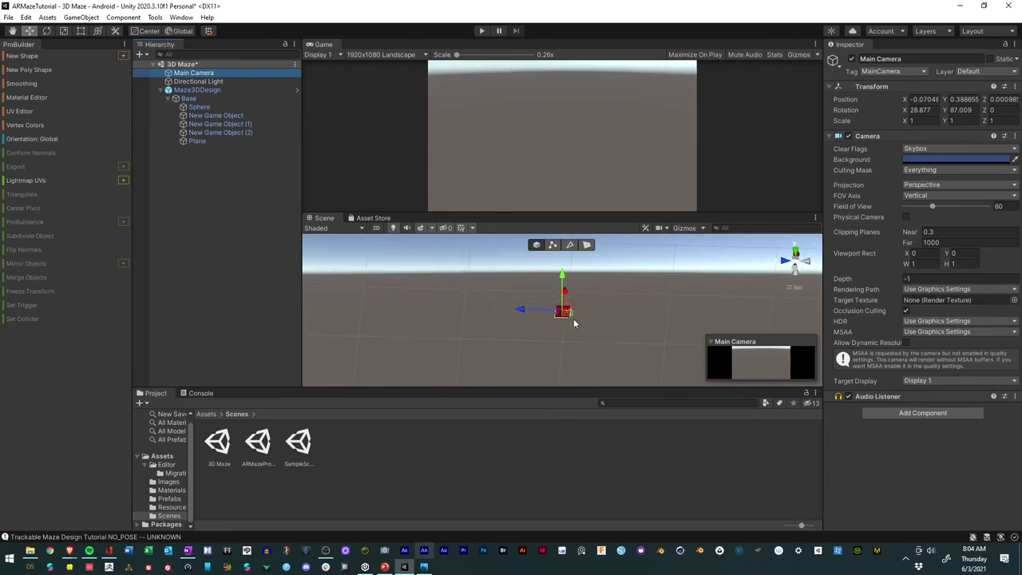
scroll(575, 320, up, 10)
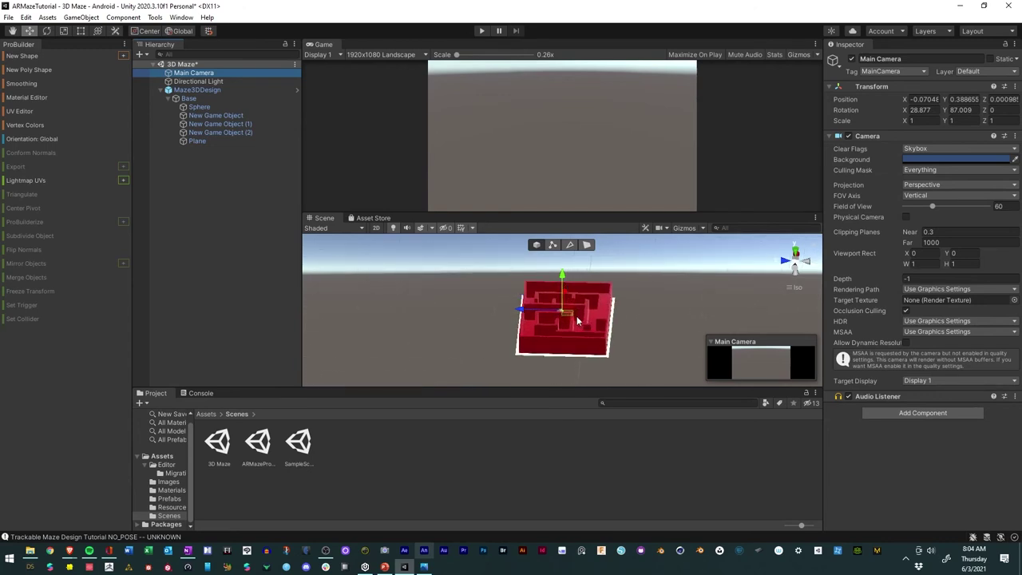
scroll(567, 317, up, 2)
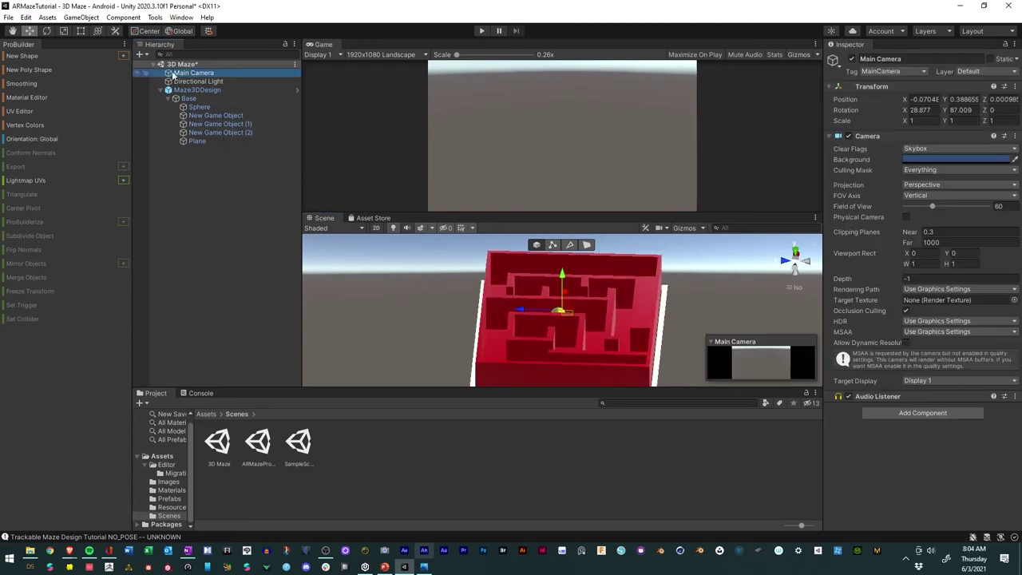
click(80, 17)
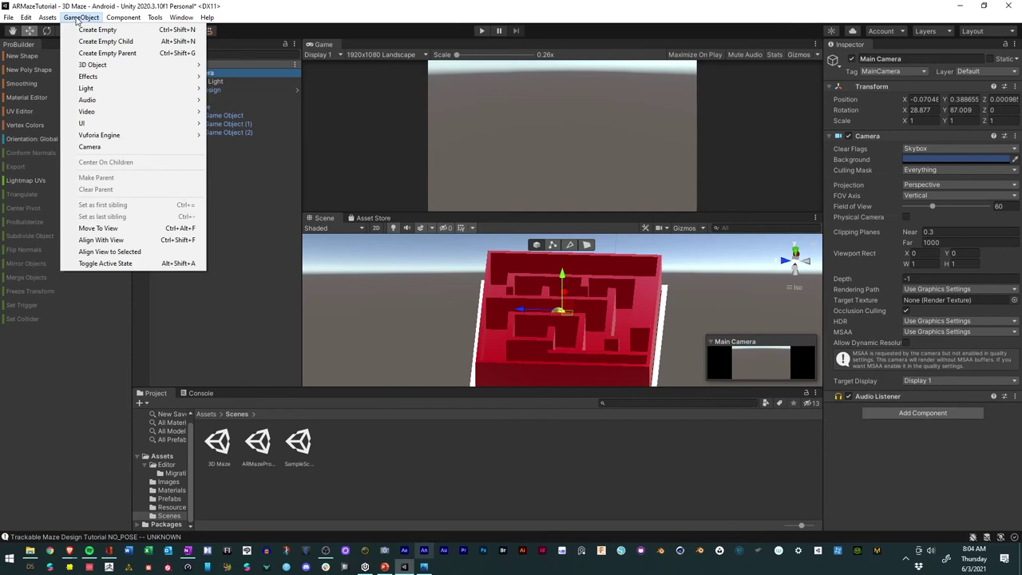
click(149, 241)
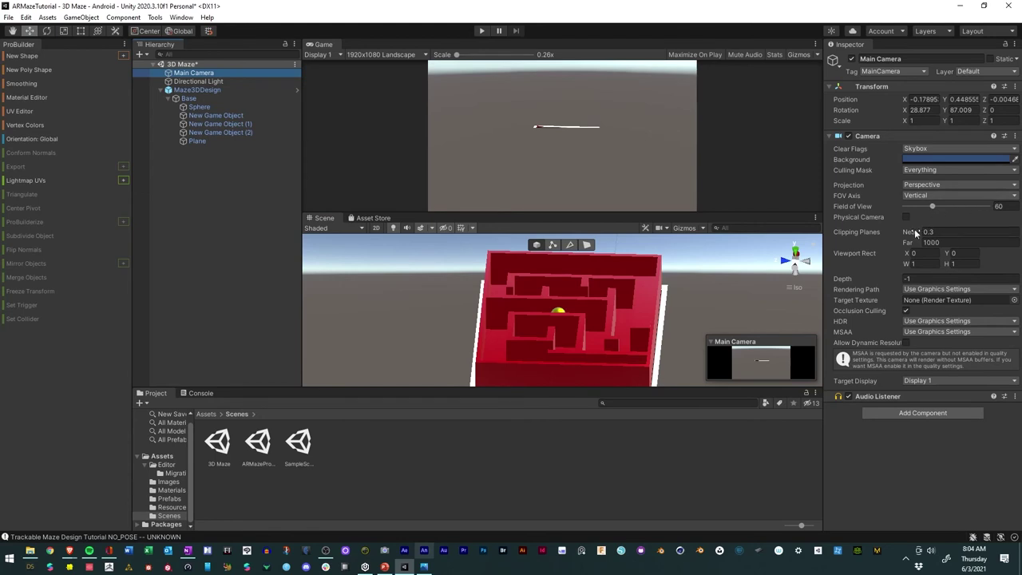
- Set the camera's Near clipping to 0.04, realign it over the whole maze, and select Maze3DDesign
drag(915, 231, 894, 234)
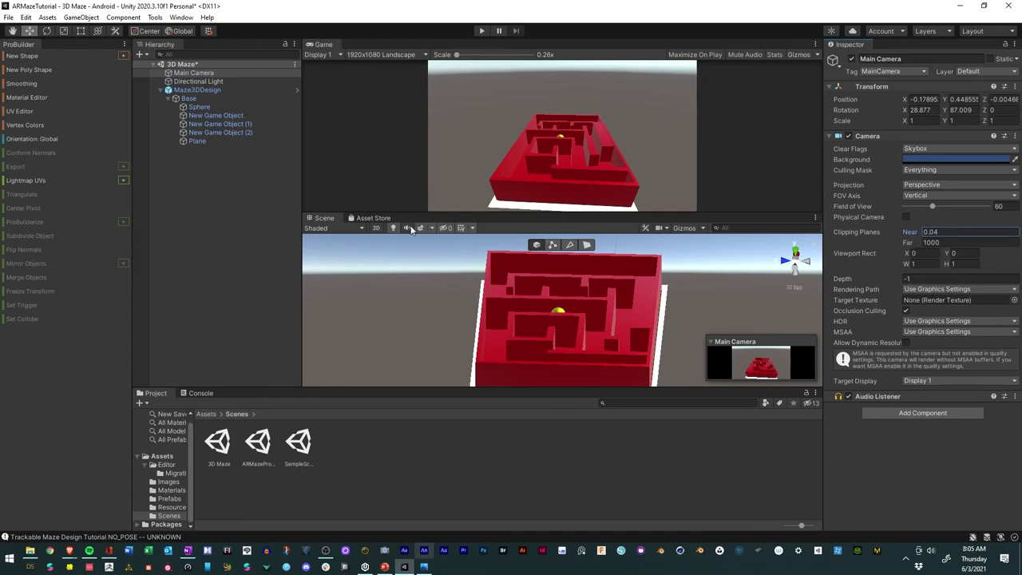
scroll(475, 262, down, 2)
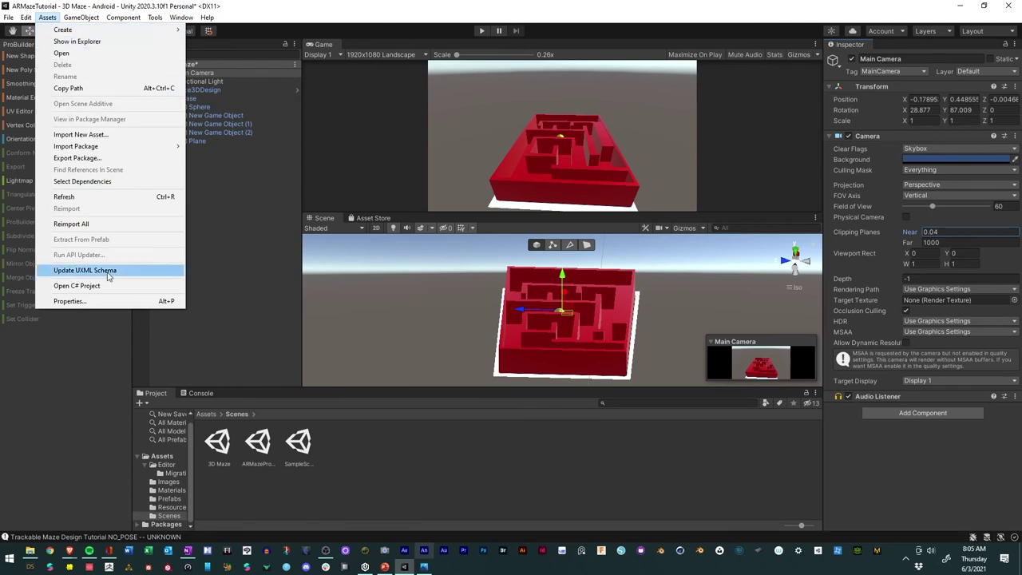
mouse_move(81, 17)
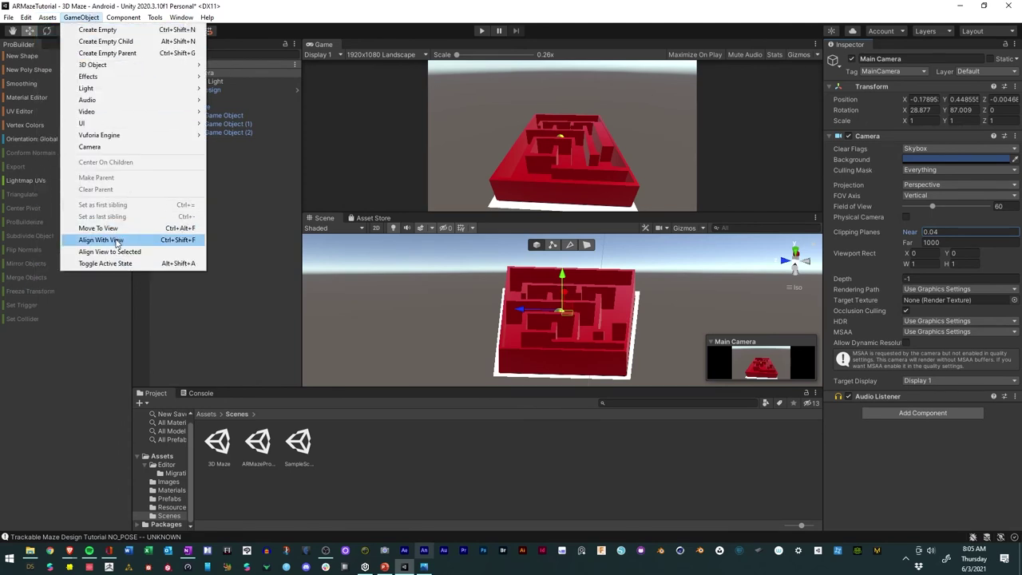
click(116, 240)
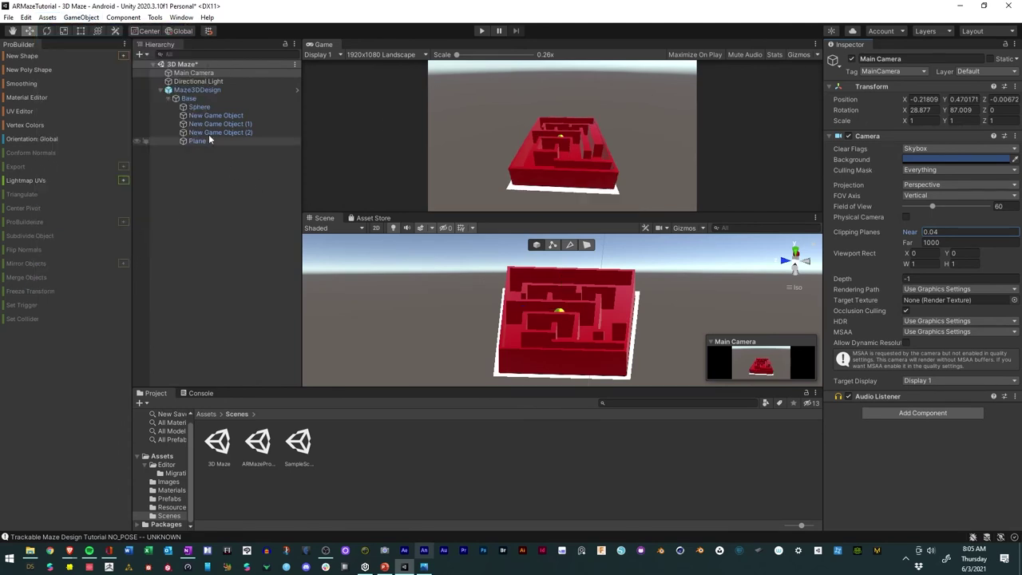
click(239, 90)
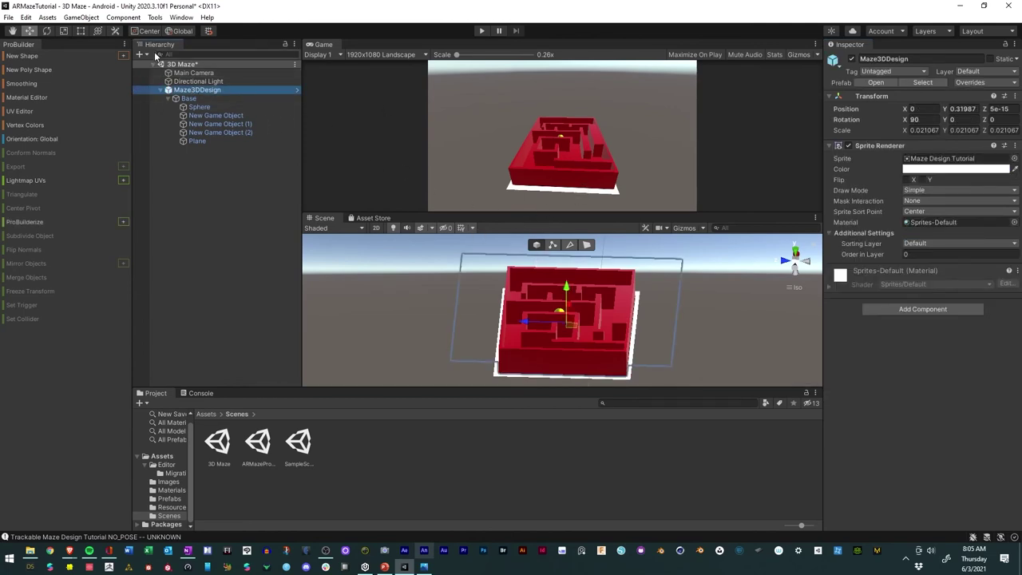
click(482, 31)
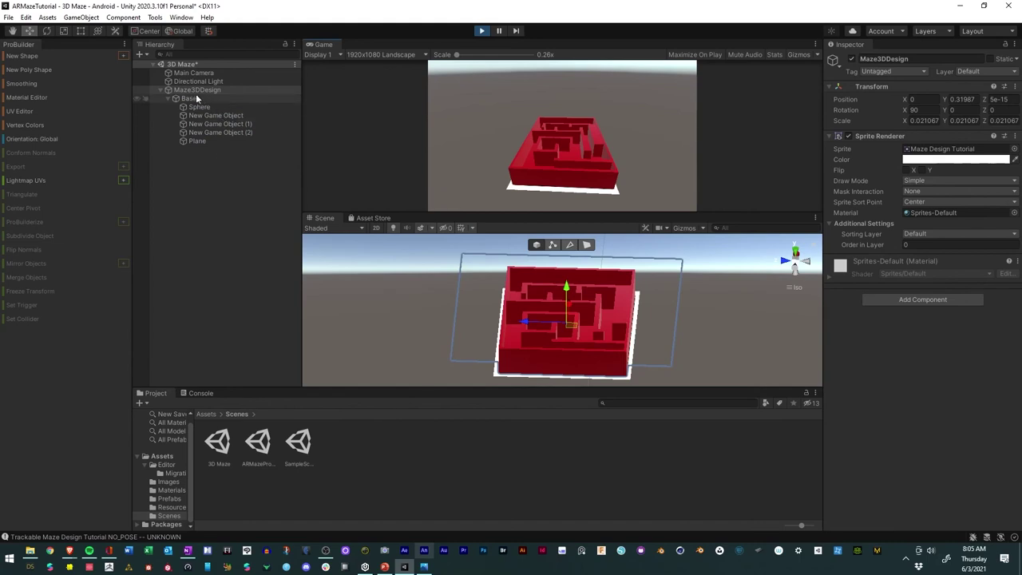
click(47, 32)
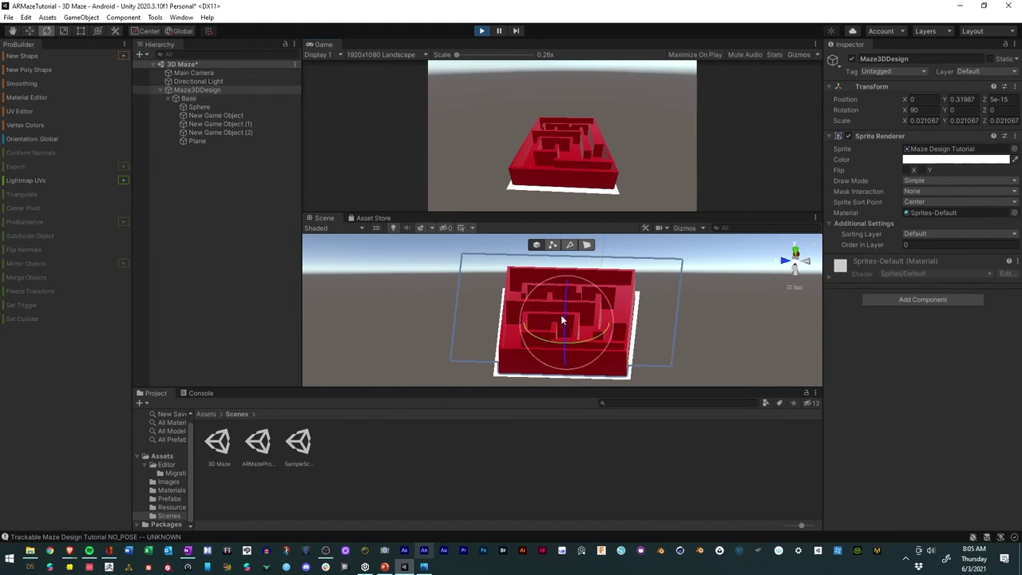
mouse_move(562, 320)
mouse_down()
mouse_move(545, 341)
mouse_move(557, 352)
mouse_move(570, 318)
mouse_up()
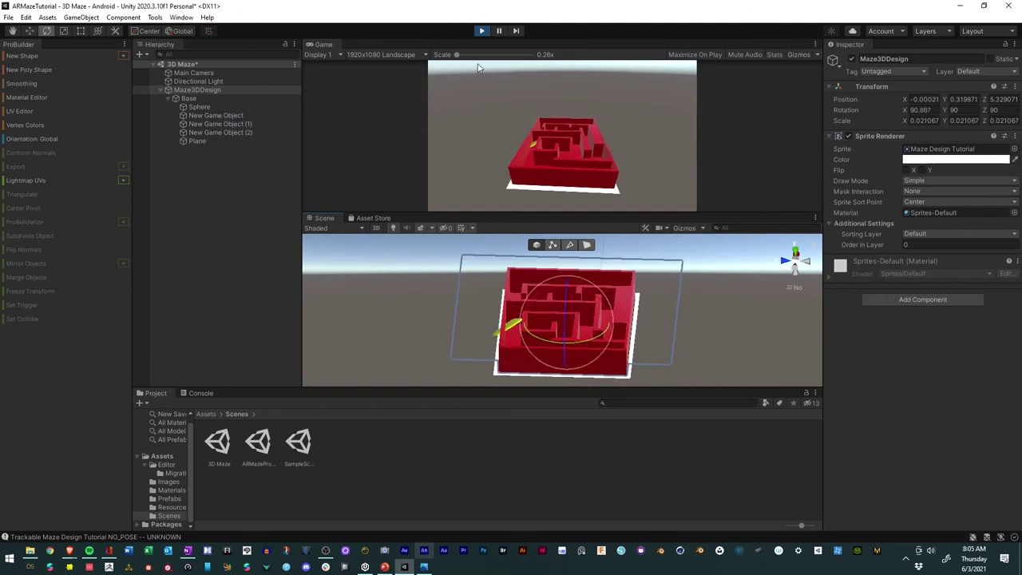
click(481, 31)
click(197, 107)
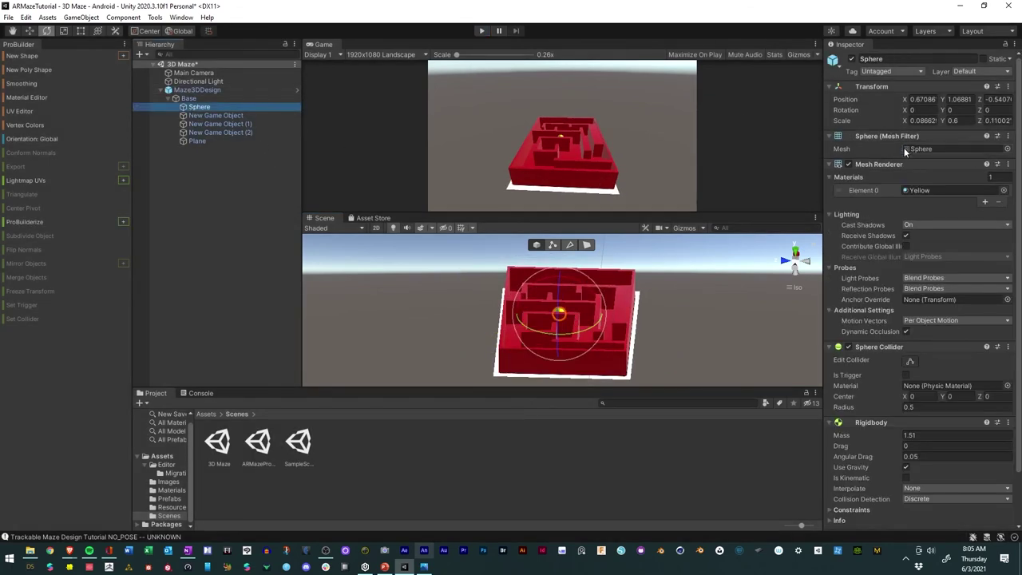
- Set the Sphere's X and Z scale to 0.6 and orbit the Scene view to face the maze front-on
click(923, 121)
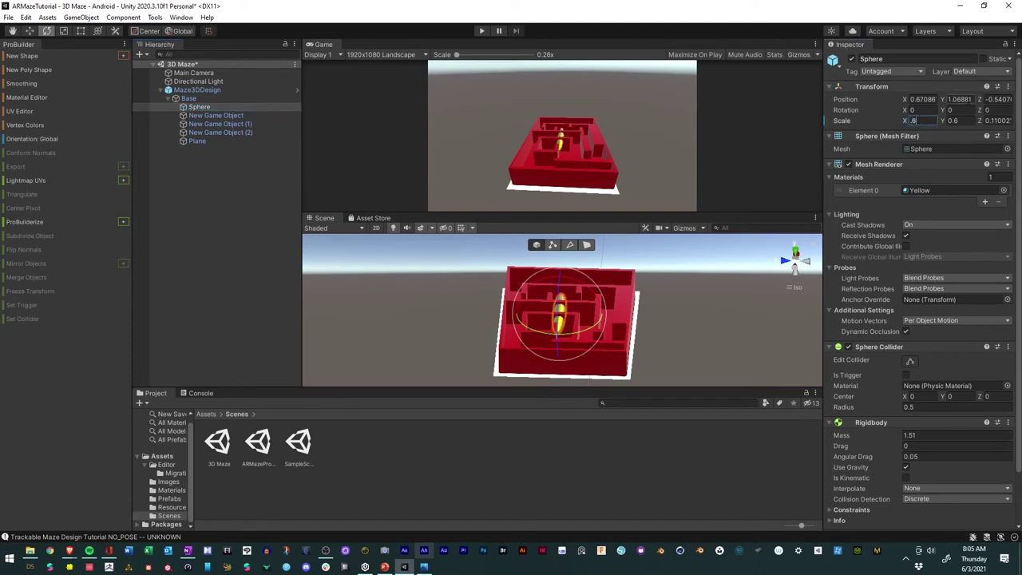
key(BackSpace)
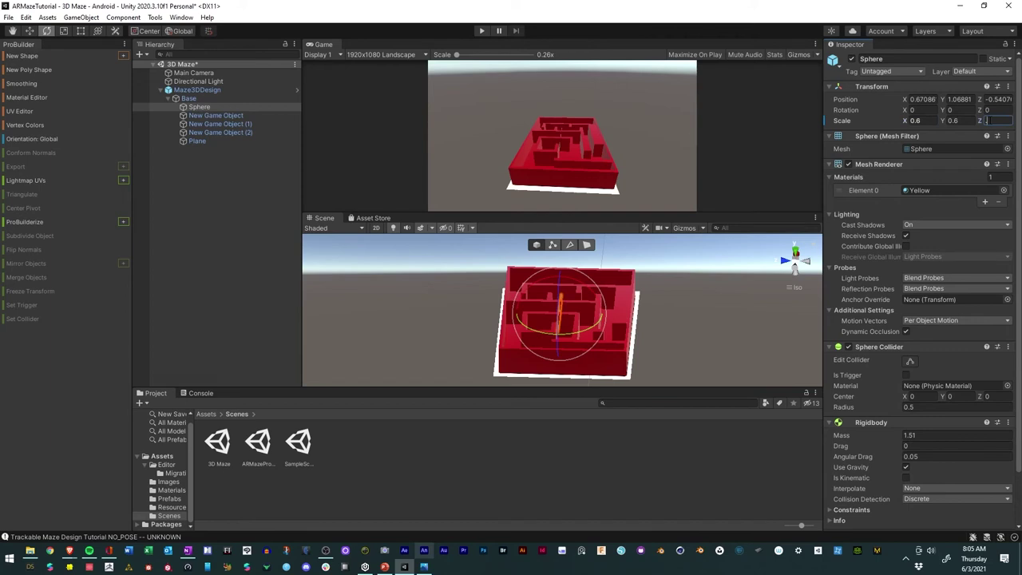
text(0.6)
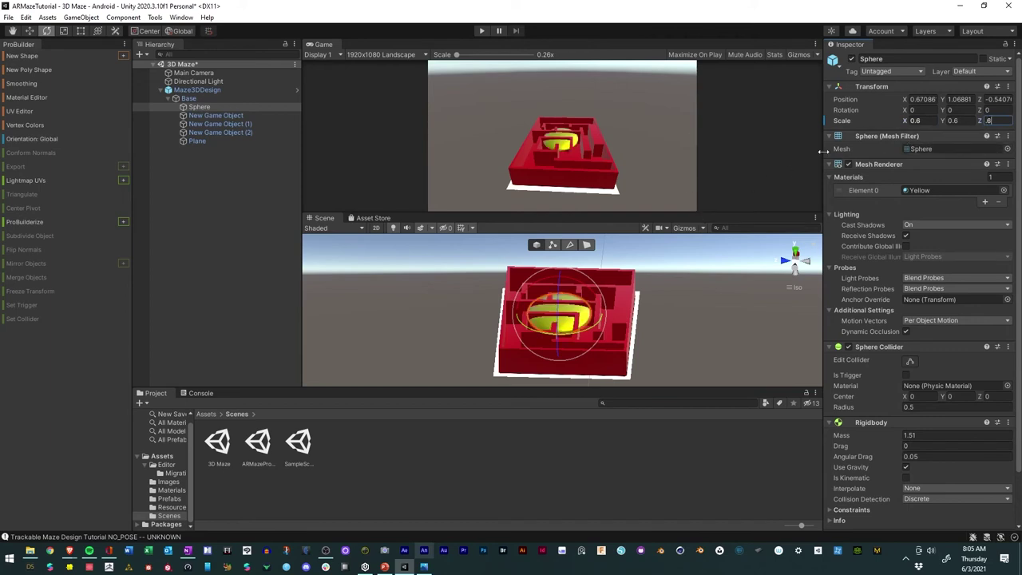
mouse_move(657, 270)
alt+mouse_down()
mouse_move(631, 217)
mouse_move(662, 266)
alt+mouse_up()
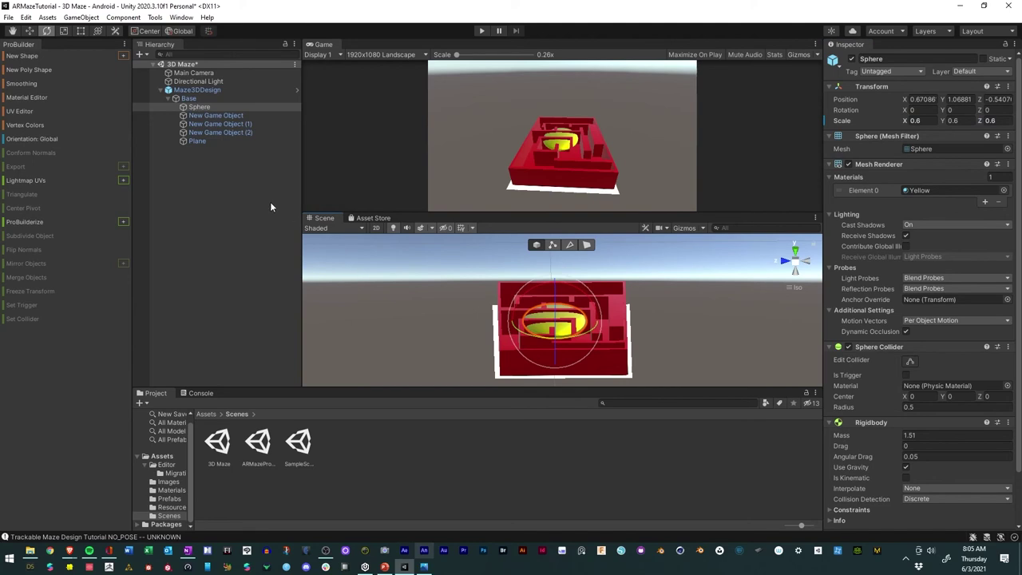
right_click(191, 90)
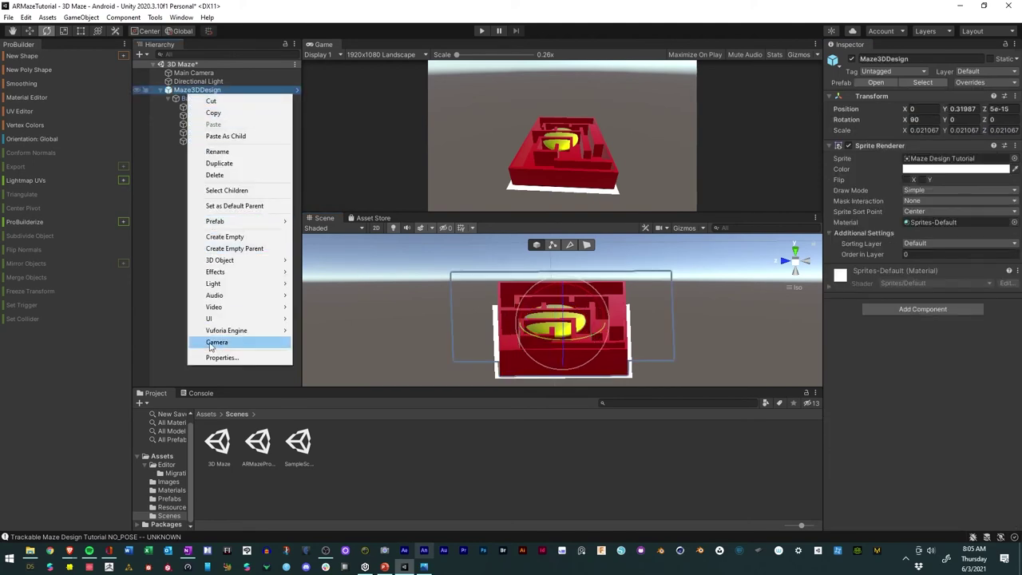
- Open Maze3DDesign in context, drag Sphere out of Base under the root, then exit Prefab Mode
click(295, 91)
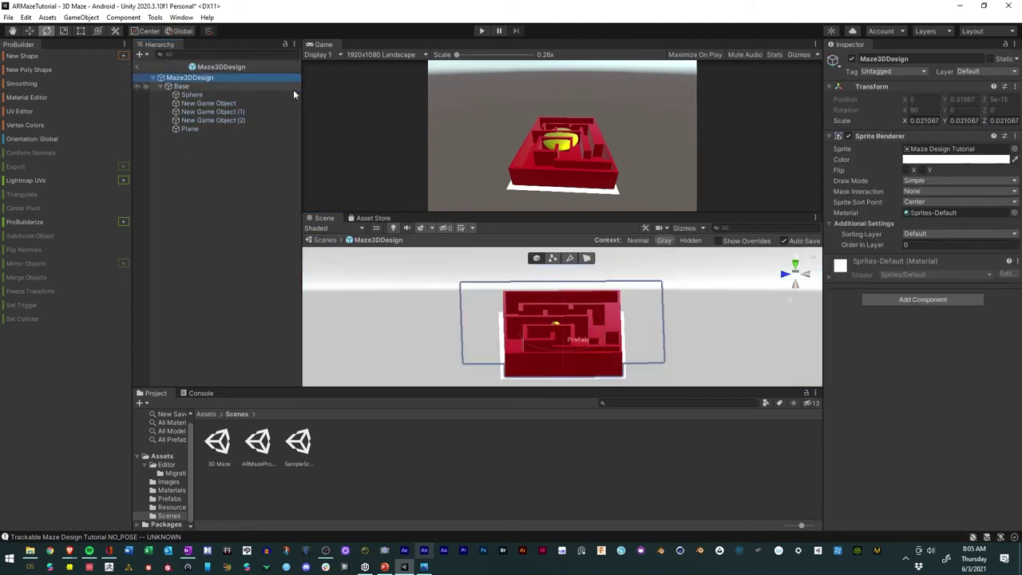
click(188, 95)
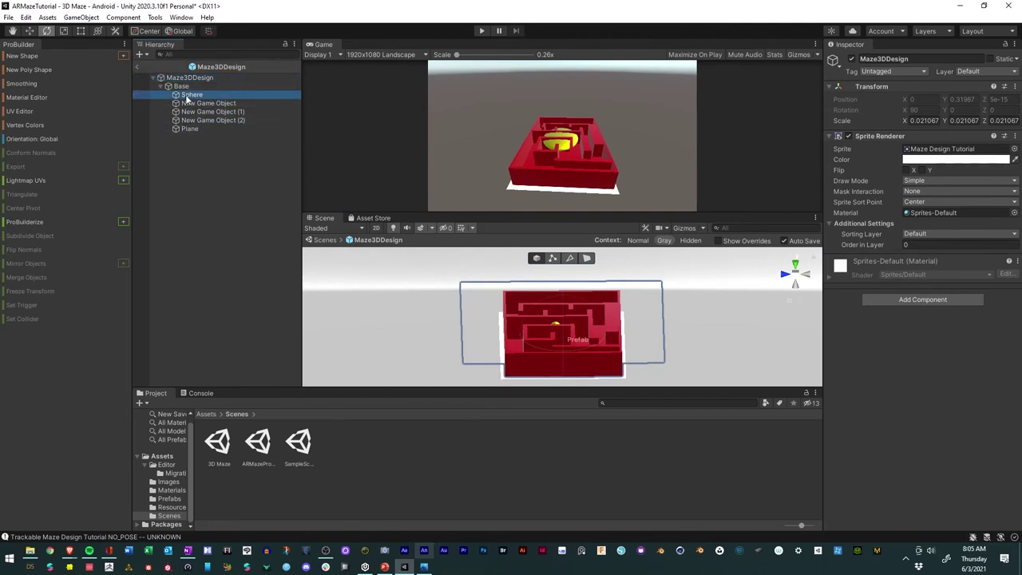
drag(185, 86, 186, 82)
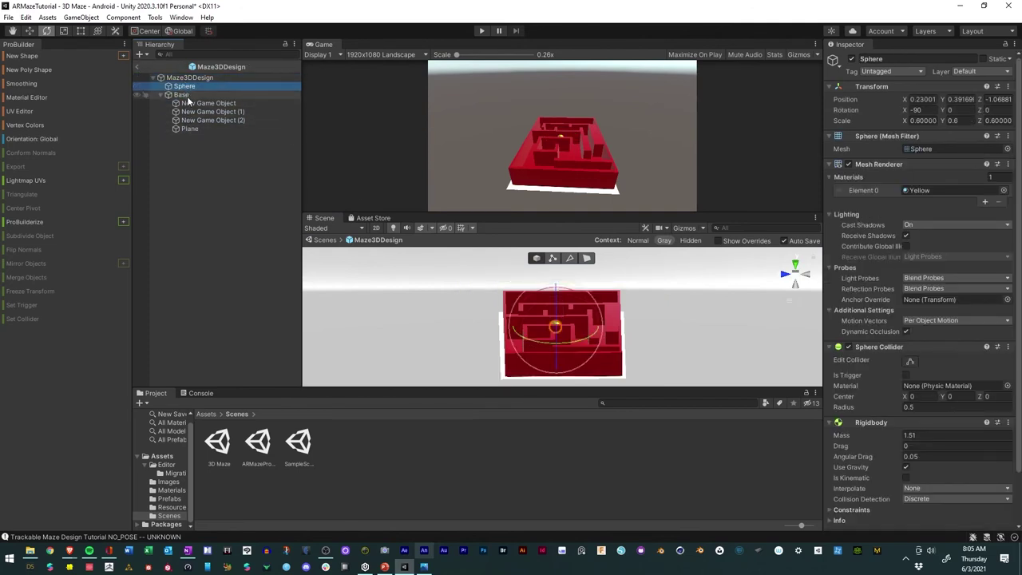
click(239, 151)
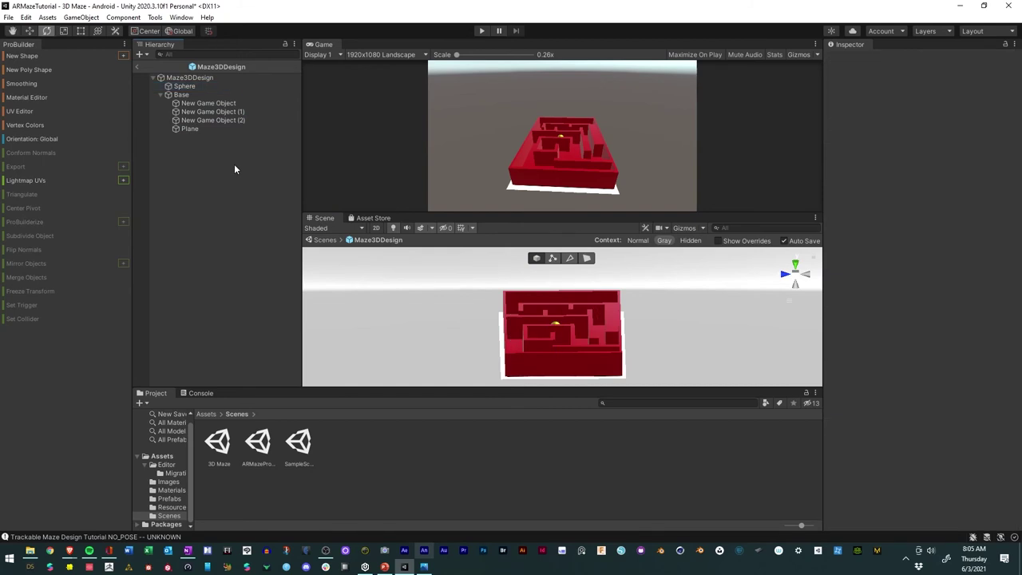
click(139, 69)
key(q)
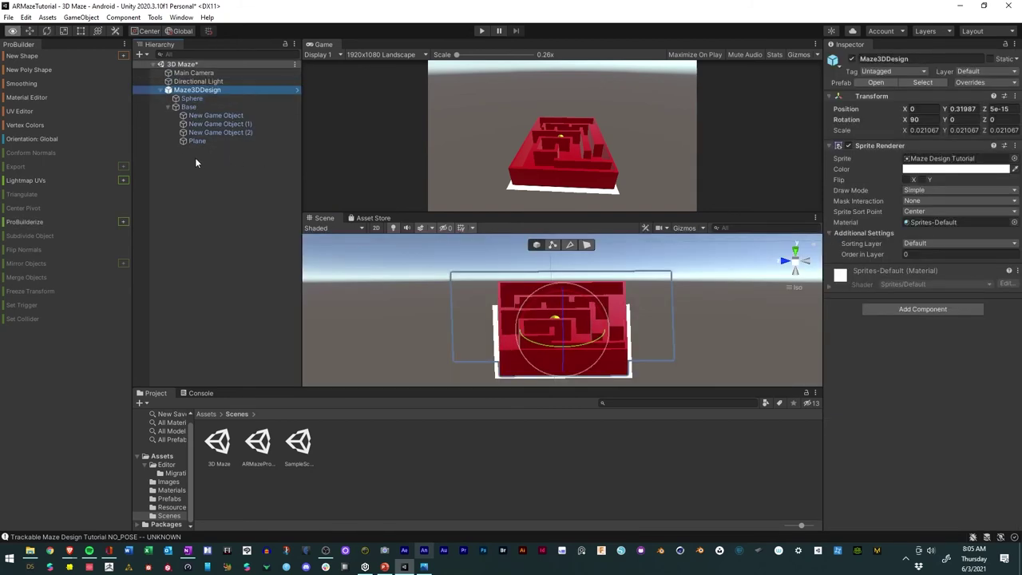
click(180, 168)
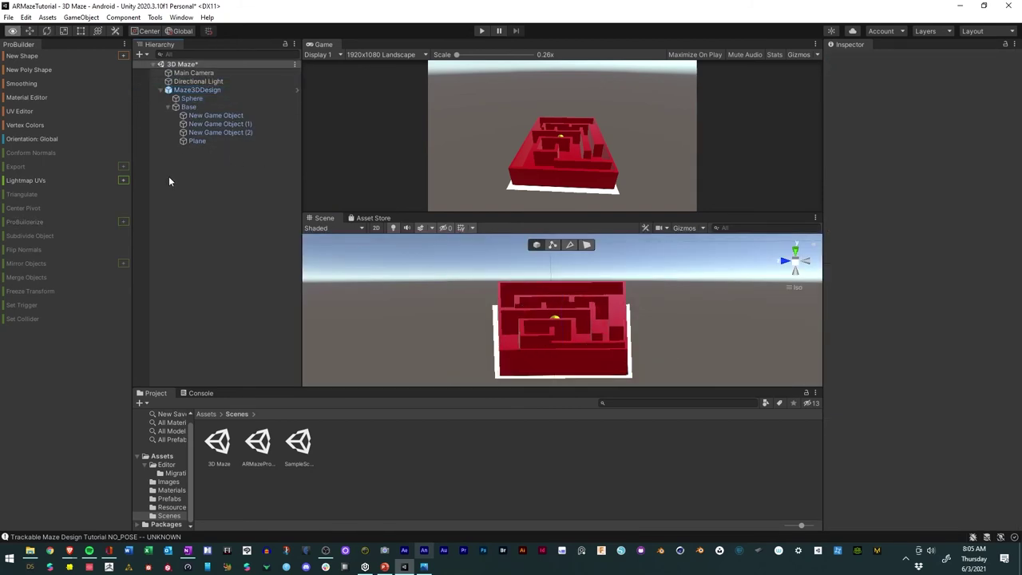
click(11, 17)
click(28, 70)
alt+drag(585, 308, 590, 361)
alt+drag(507, 303, 392, 246)
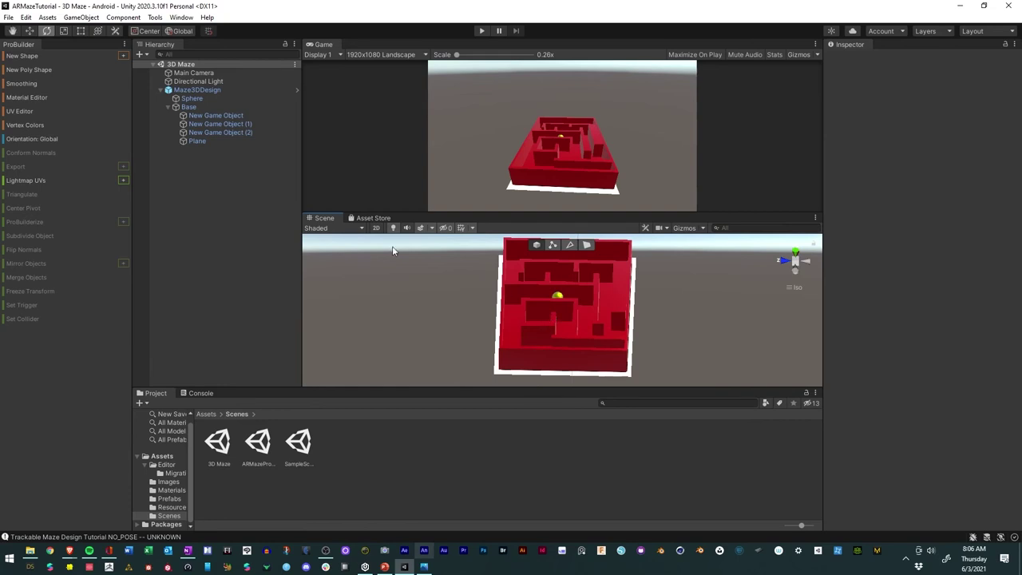
click(476, 32)
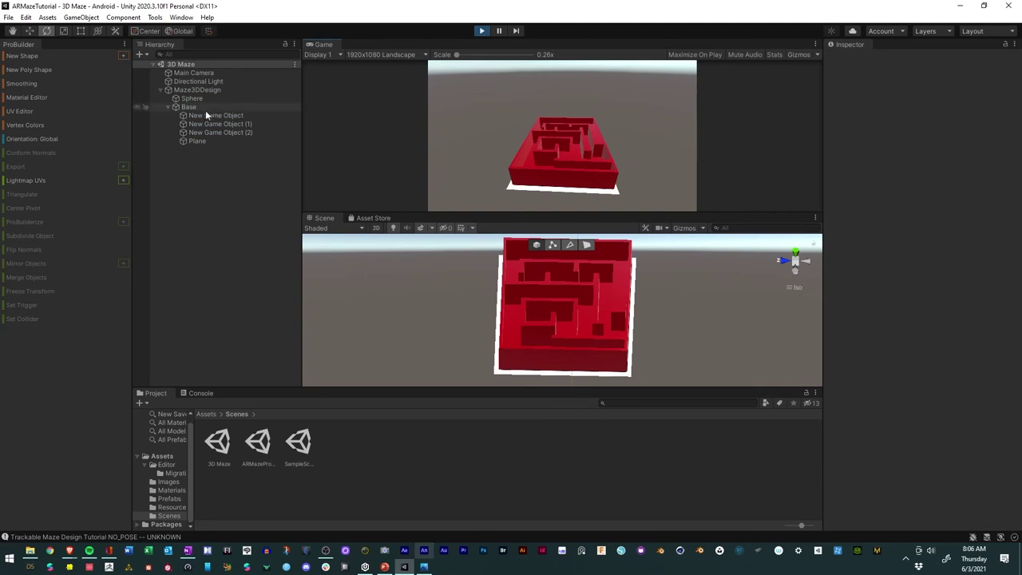
click(197, 90)
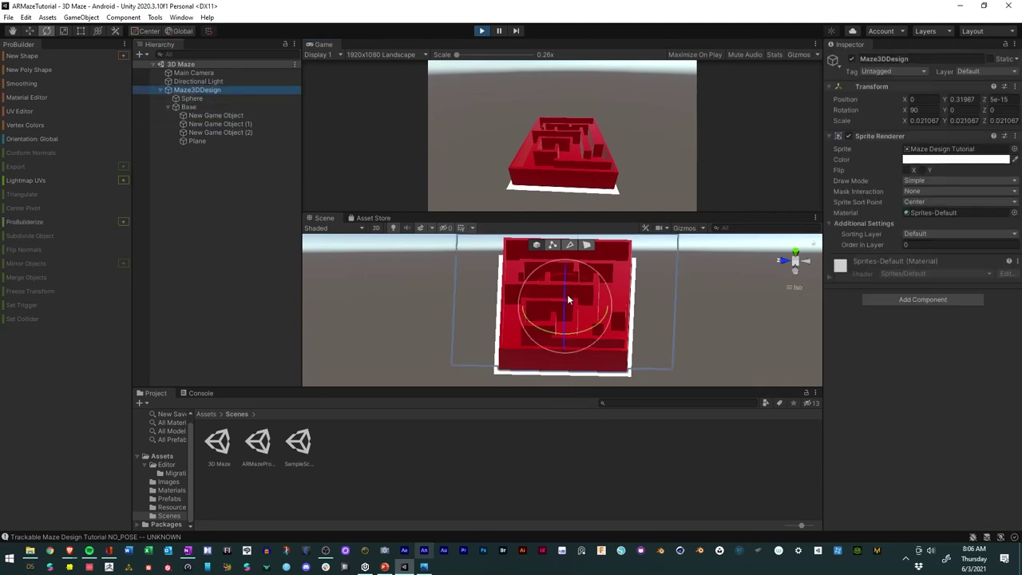
drag(566, 294, 586, 465)
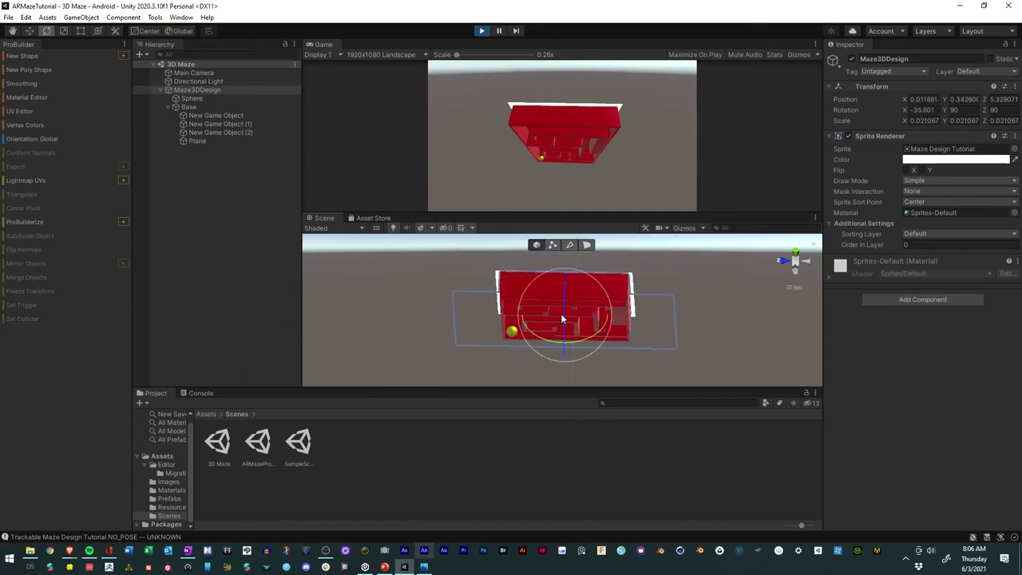
drag(556, 288, 503, 325)
drag(545, 299, 573, 262)
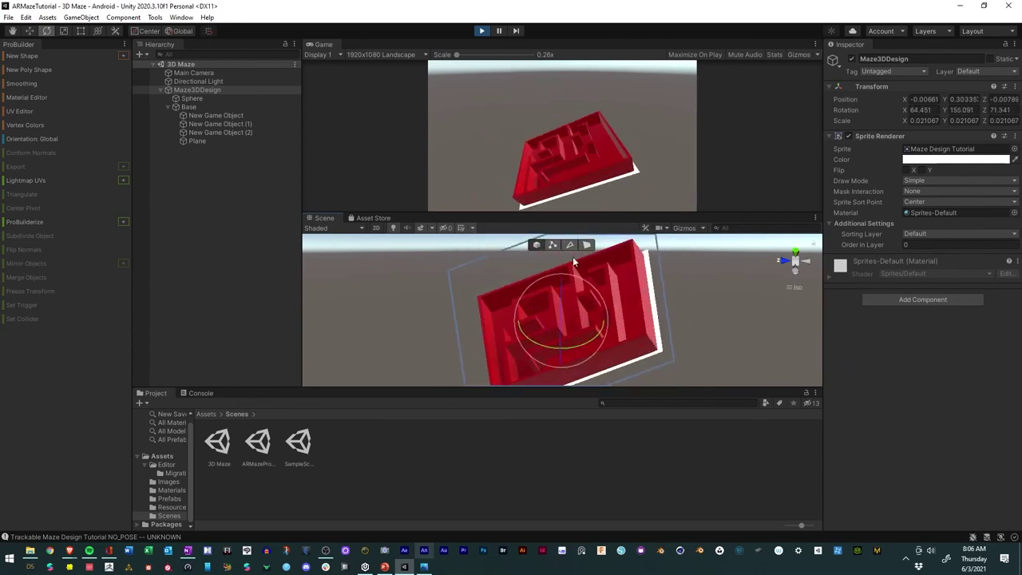
click(482, 31)
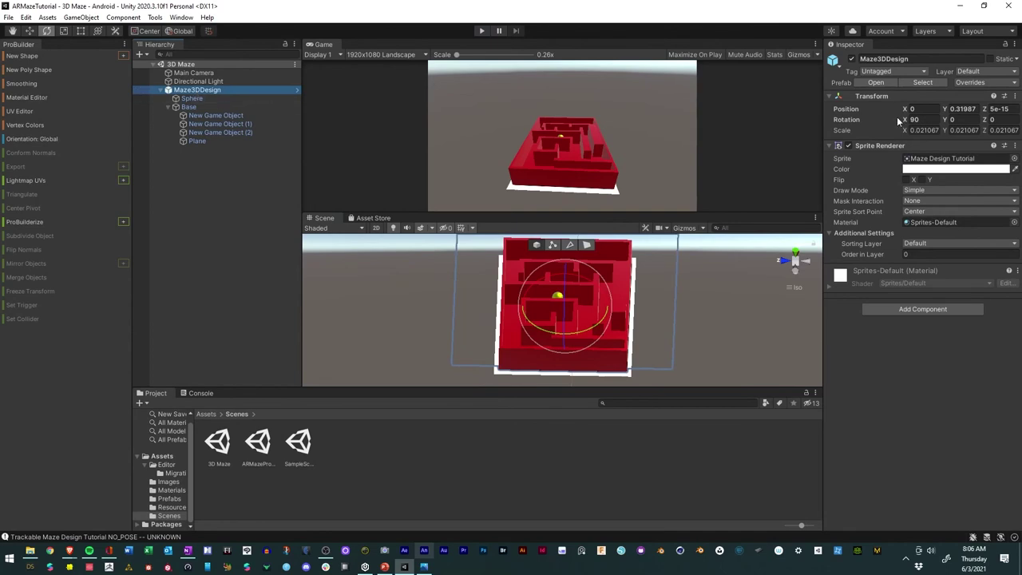
- Apply all Maze3DDesign prefab overrides and save the 3D Maze scene while opening ARMazeProject
click(970, 82)
click(986, 329)
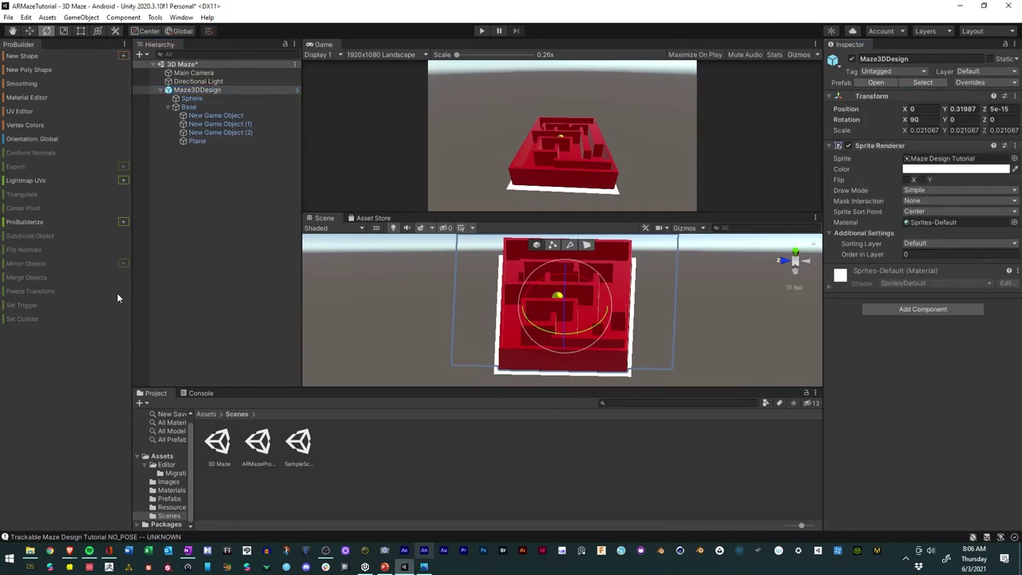
double_click(261, 456)
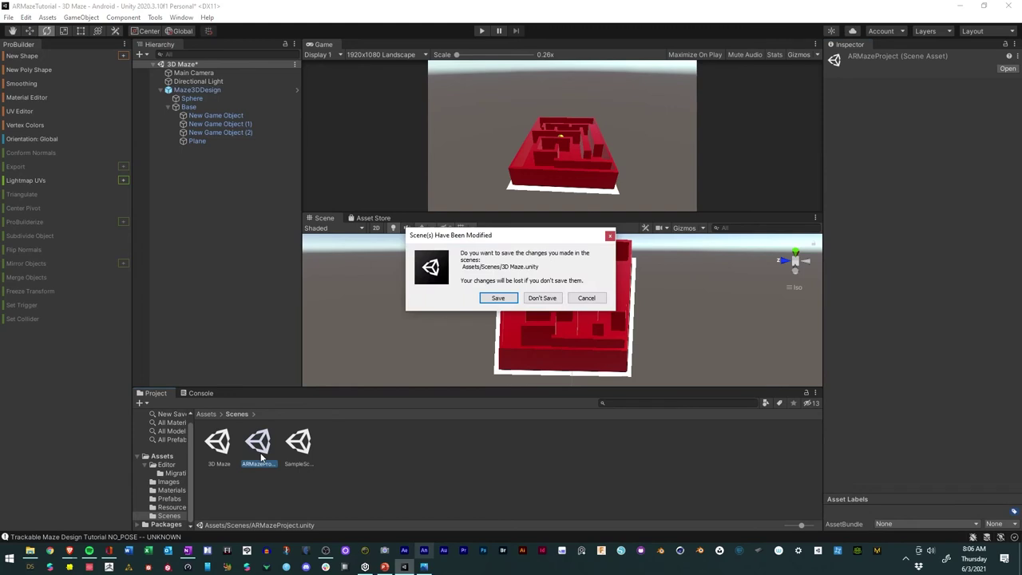
click(496, 298)
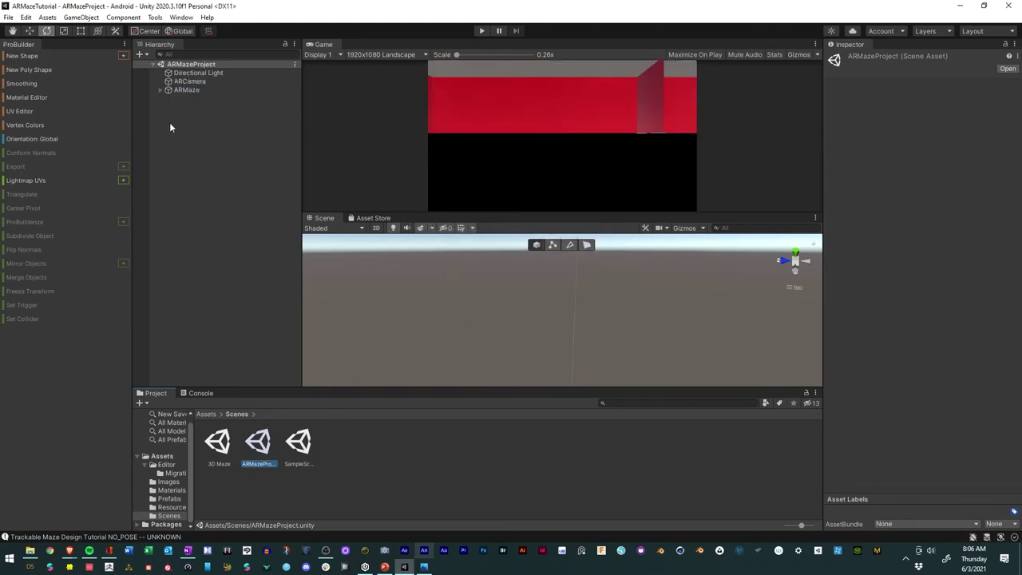
- Expand ARMaze > AR content > Maze3DDesign > Base in the Hierarchy
click(179, 89)
click(161, 91)
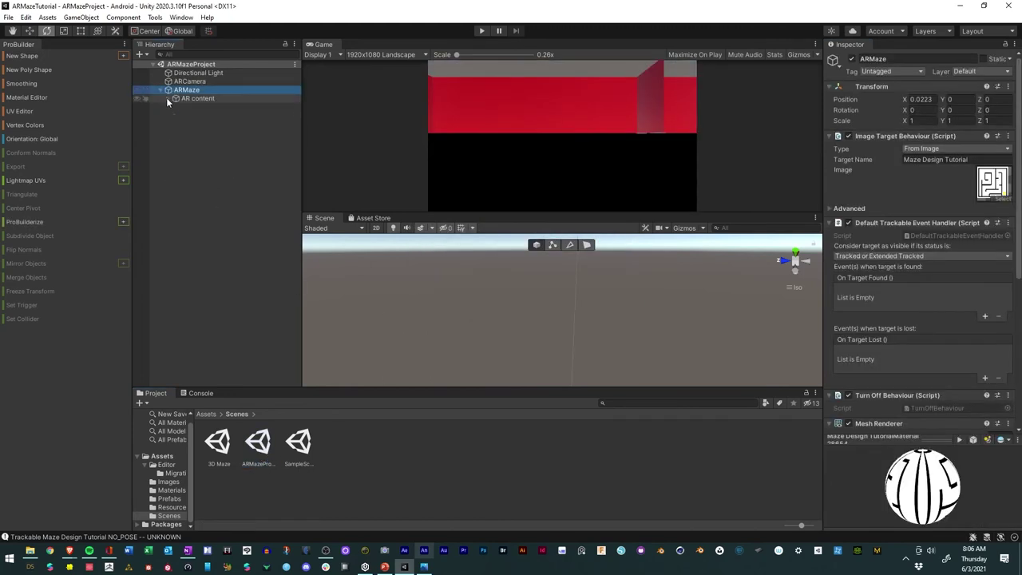
click(169, 98)
click(187, 116)
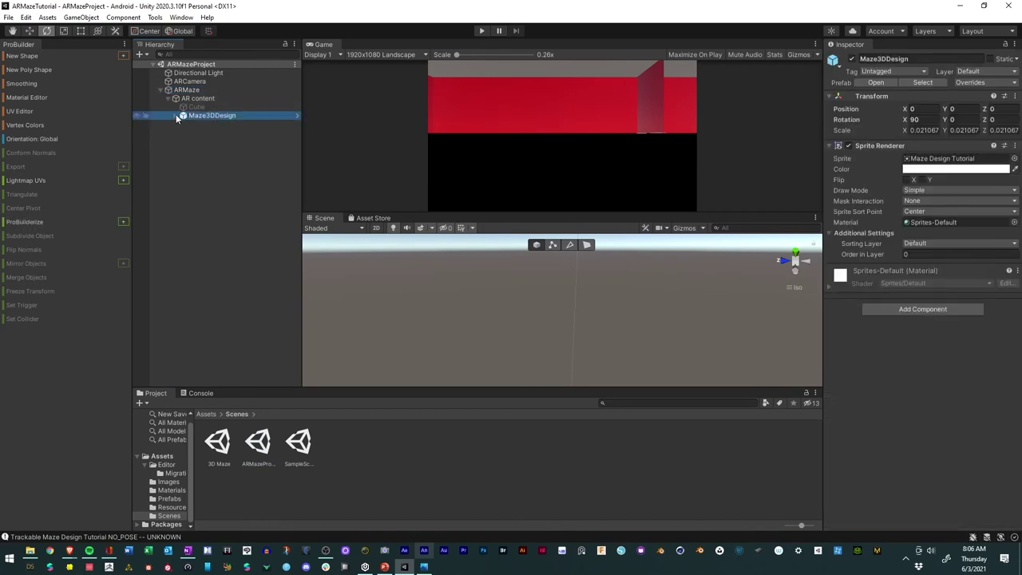
click(176, 116)
click(184, 133)
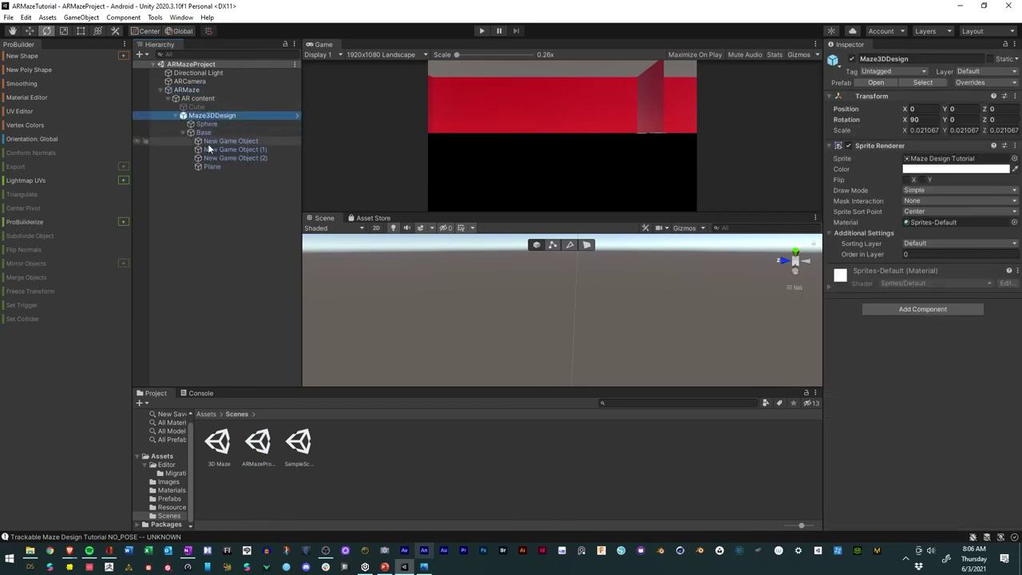
- Frame the maze in the Scene view and run ARMazeProject in Play mode
click(585, 151)
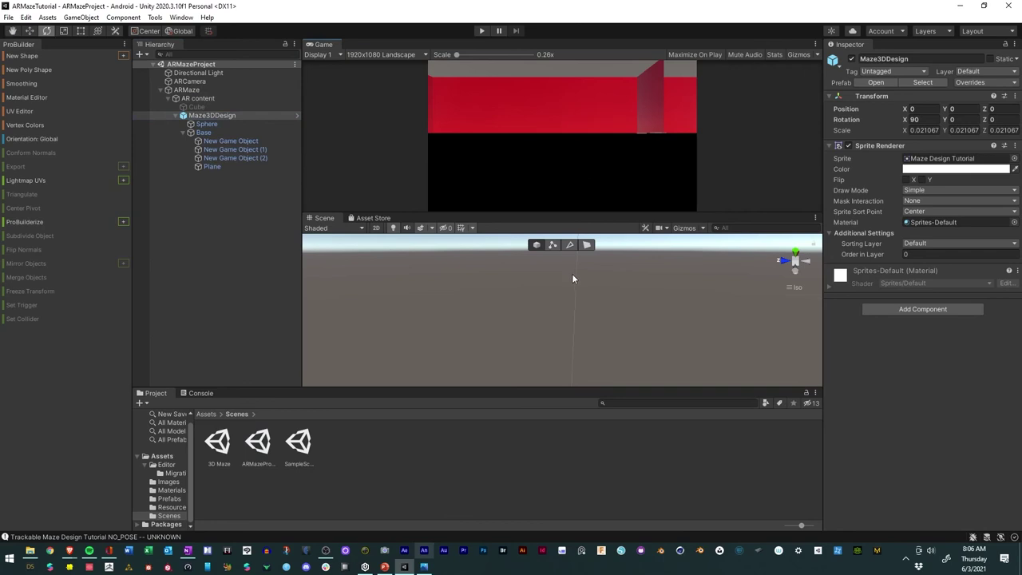
double_click(212, 115)
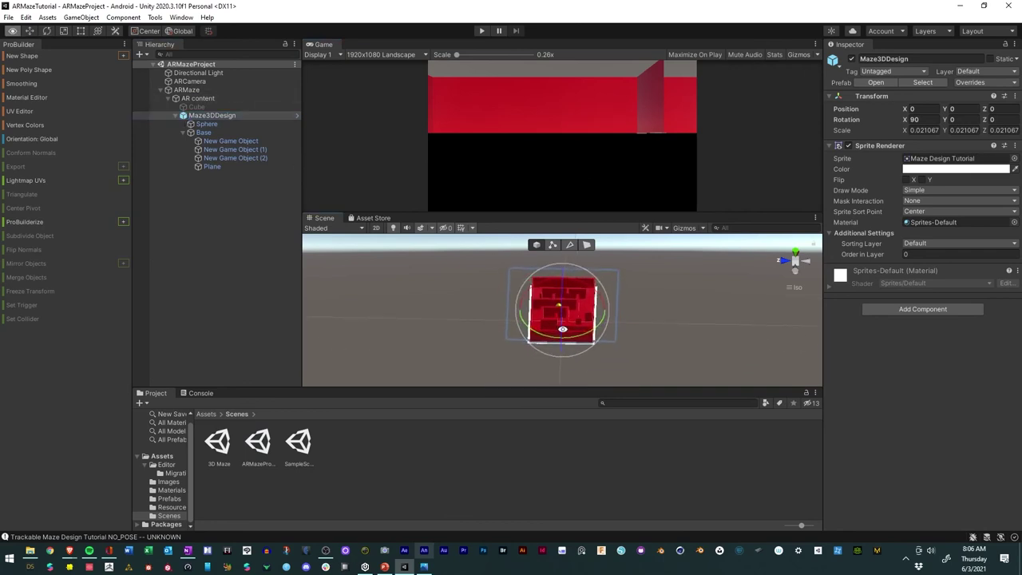
mouse_move(562, 329)
alt+mouse_down()
mouse_move(531, 221)
mouse_move(625, 285)
mouse_move(563, 319)
alt+mouse_up()
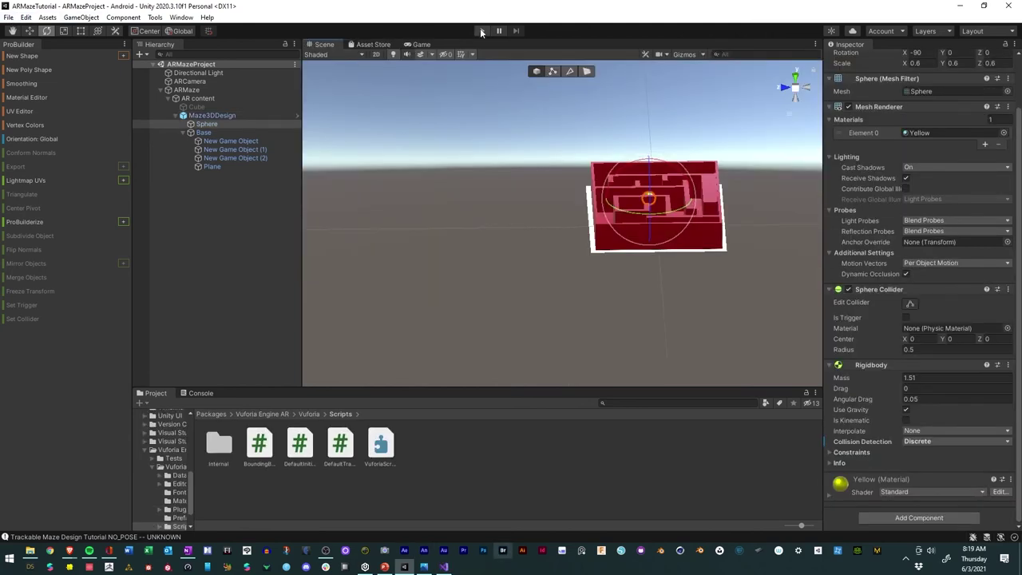
click(481, 31)
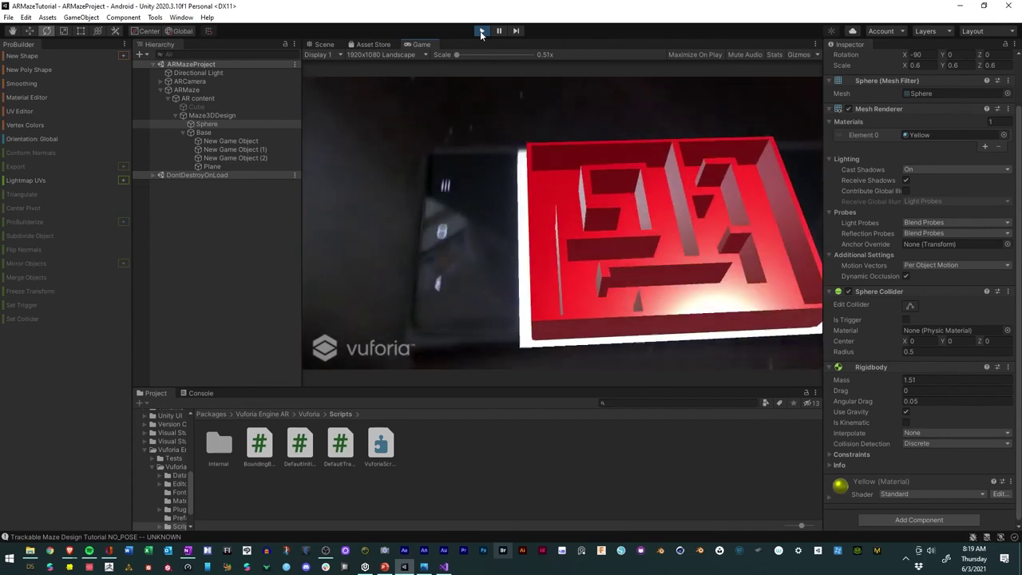
- Switch to the Scene view, select Sphere, frame Maze3DDesign, and dismiss the GeForce notification
click(324, 44)
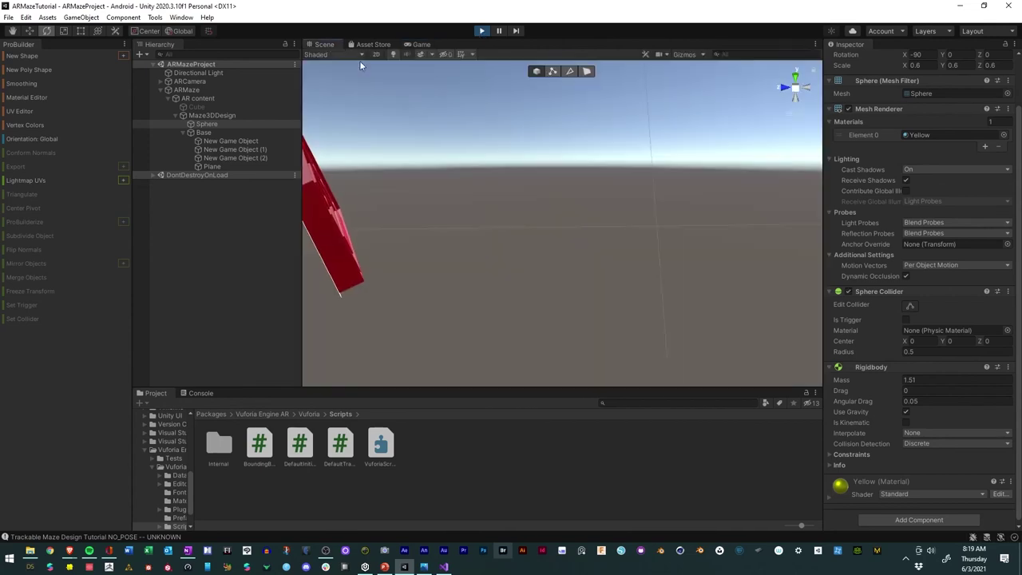
click(209, 125)
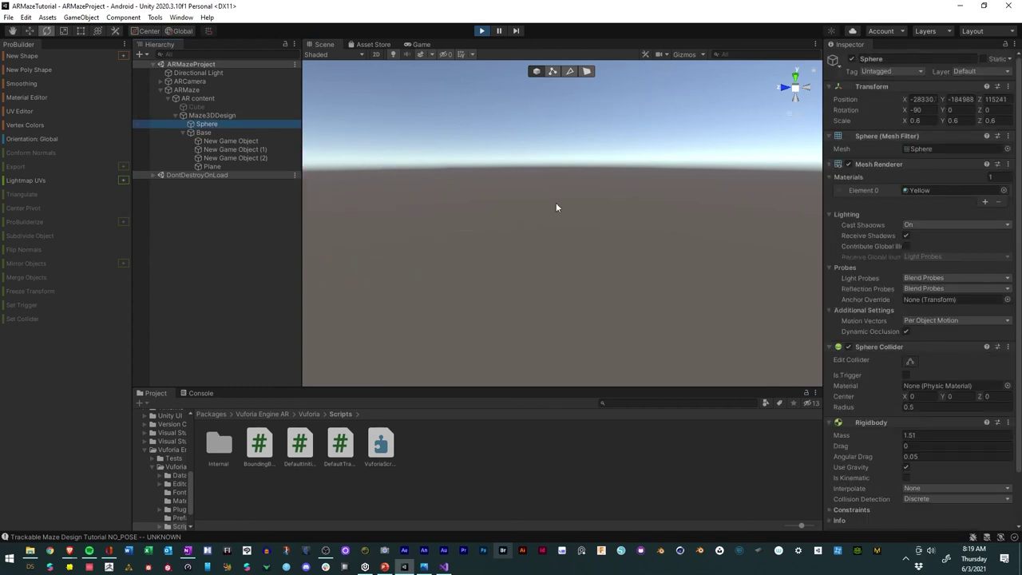
double_click(220, 116)
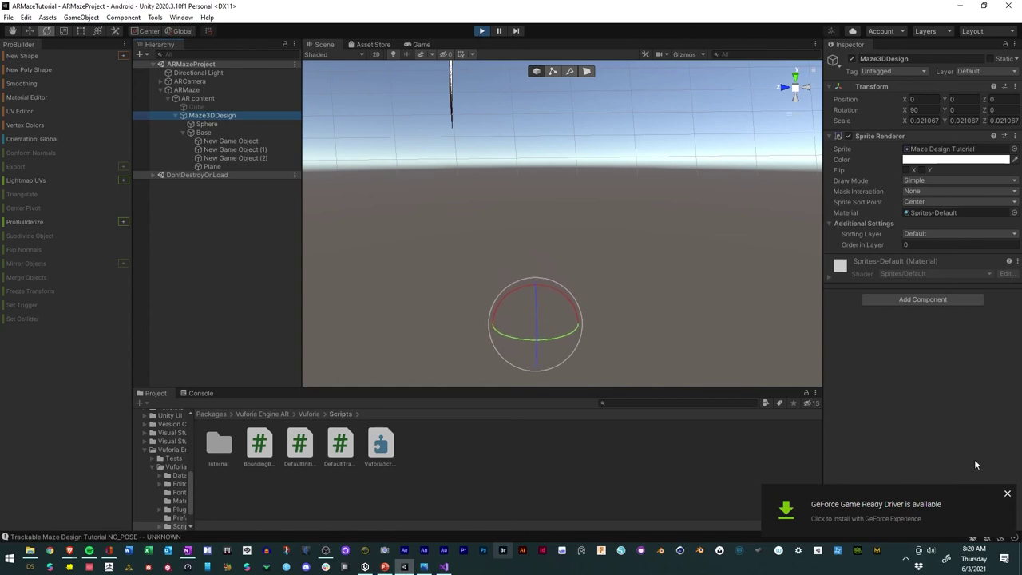
click(1007, 494)
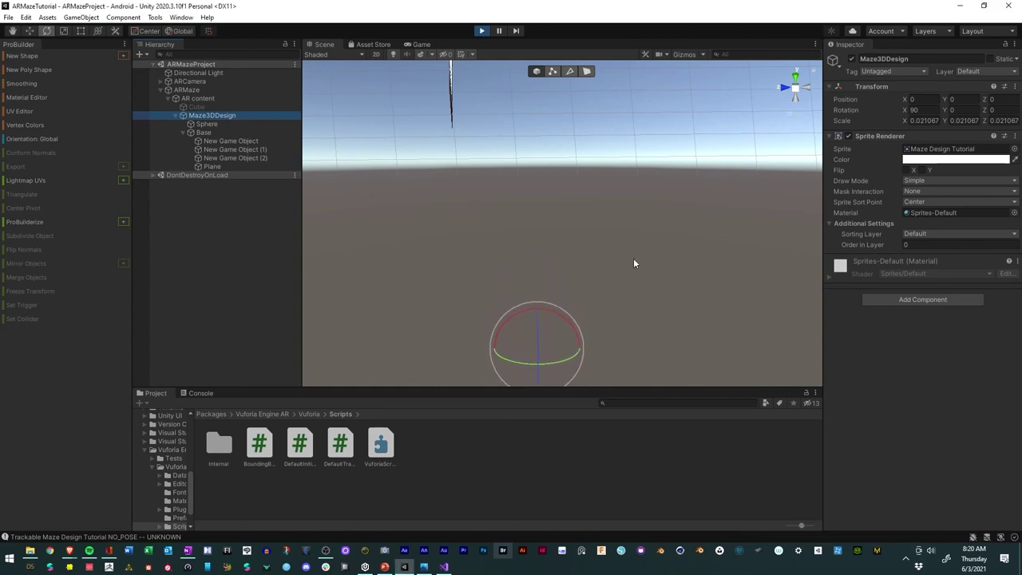
- Stop Play mode and set the Sphere's Rigidbody Collision Detection to Continuous
click(482, 31)
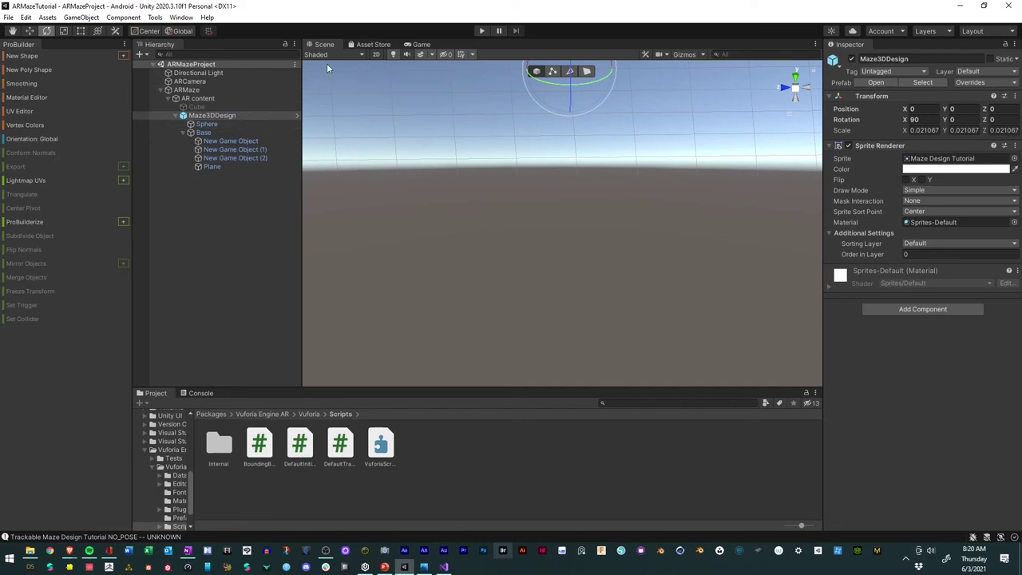
click(205, 126)
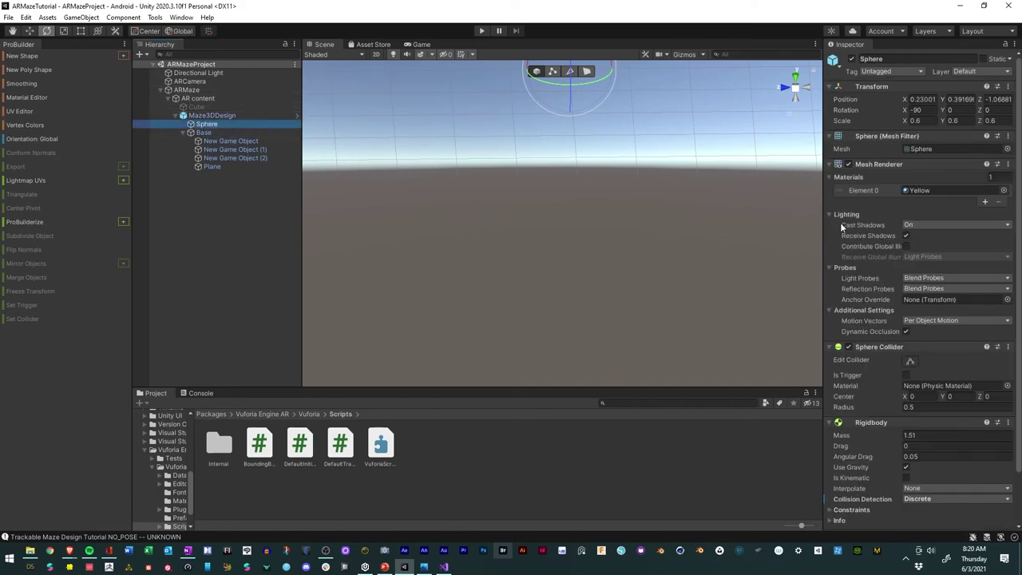
scroll(902, 275, down, 2)
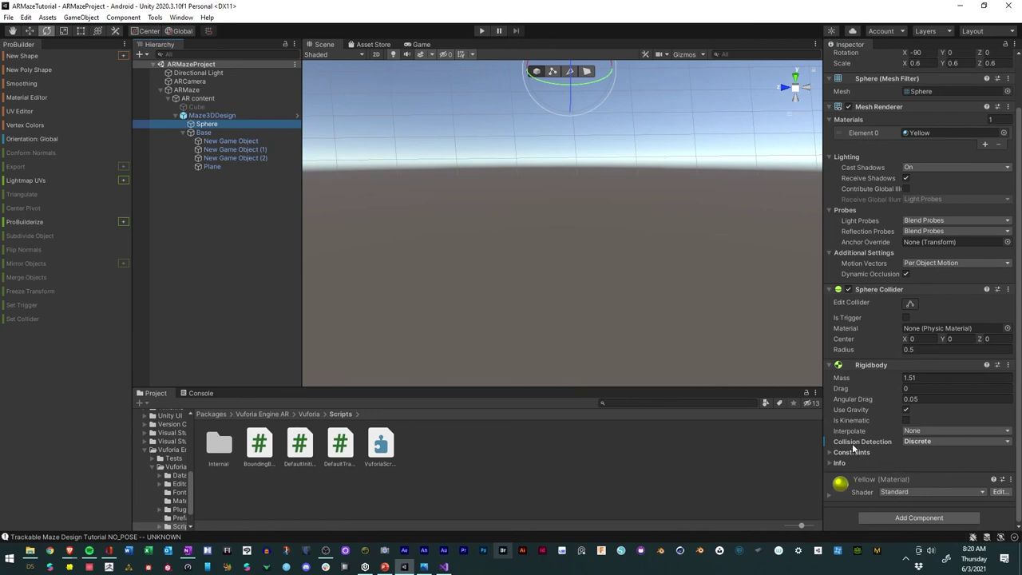
click(922, 444)
click(934, 464)
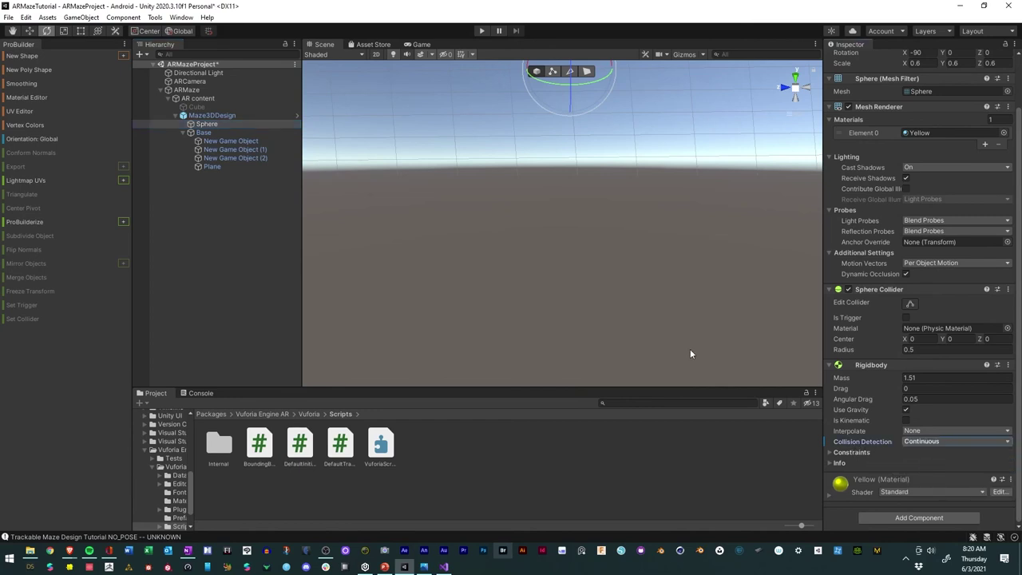
- Select ARMaze and locate its DefaultTrackableEventHandler script in the project
click(193, 117)
click(184, 91)
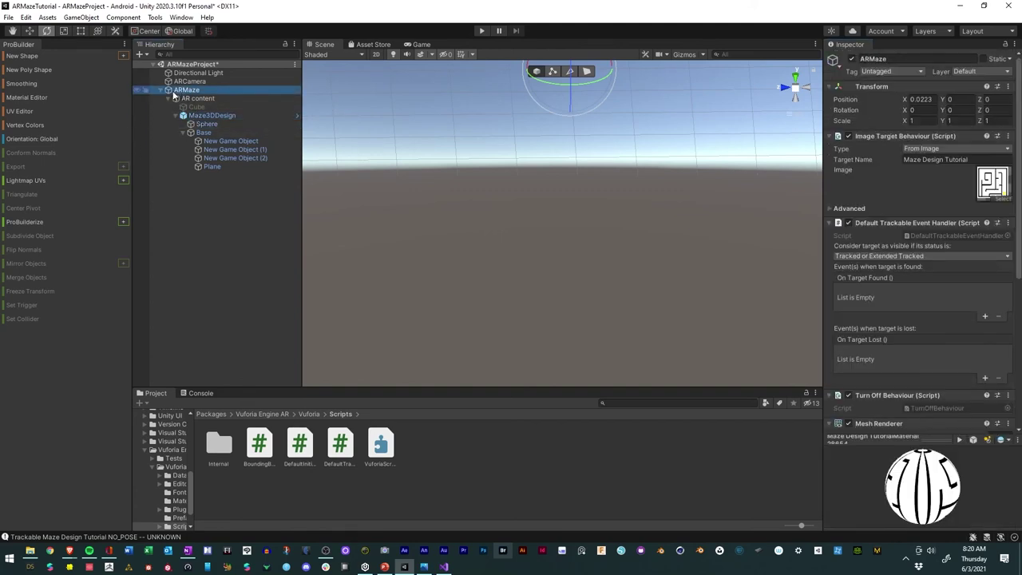
click(910, 235)
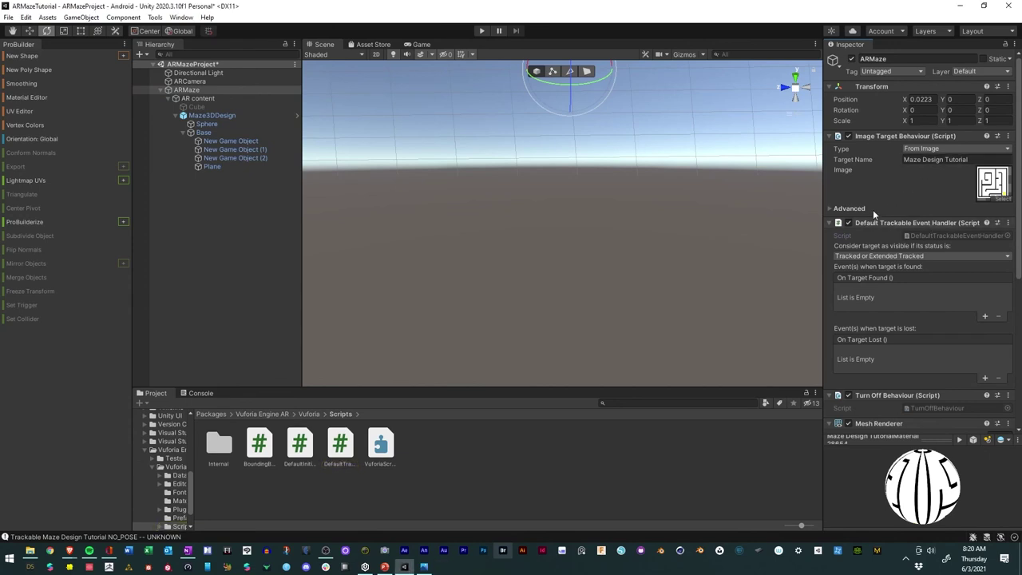
- Open DefaultTrackableEventHandler.cs in Visual Studio and scroll to OnTrackingLost() near line 181
double_click(908, 236)
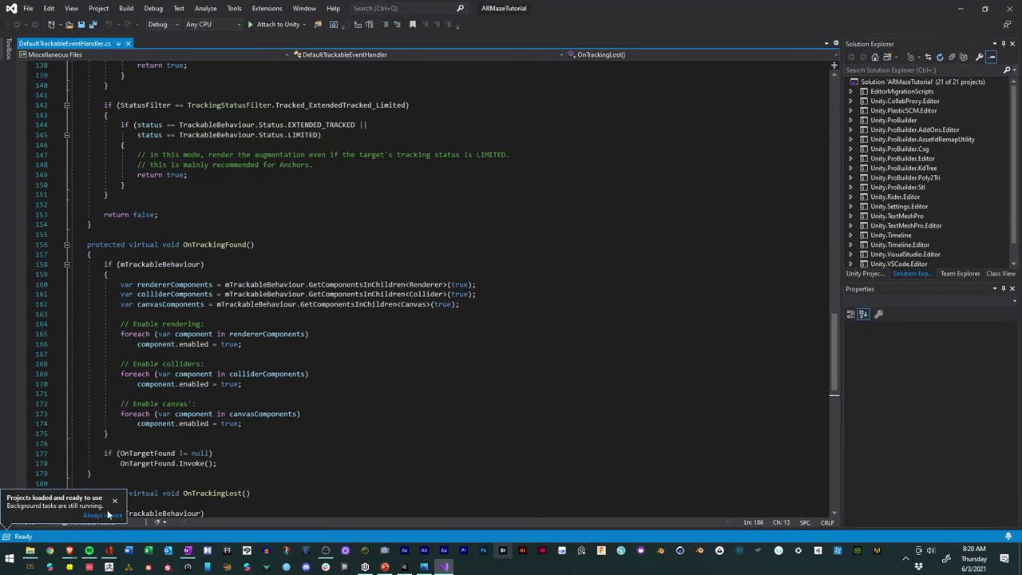
click(114, 501)
scroll(382, 281, down, 13)
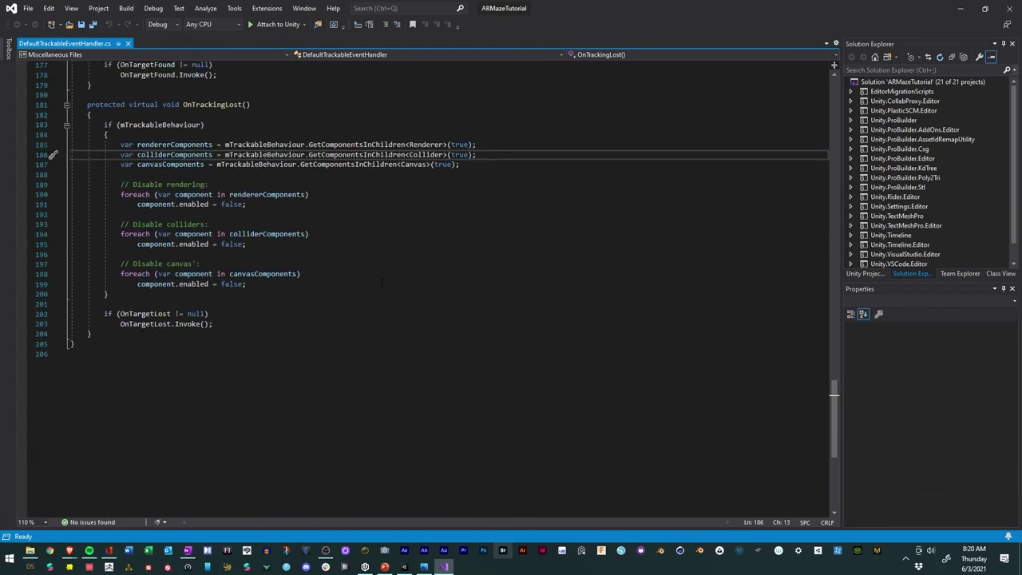
scroll(382, 282, up, 4)
scroll(287, 258, up, 20)
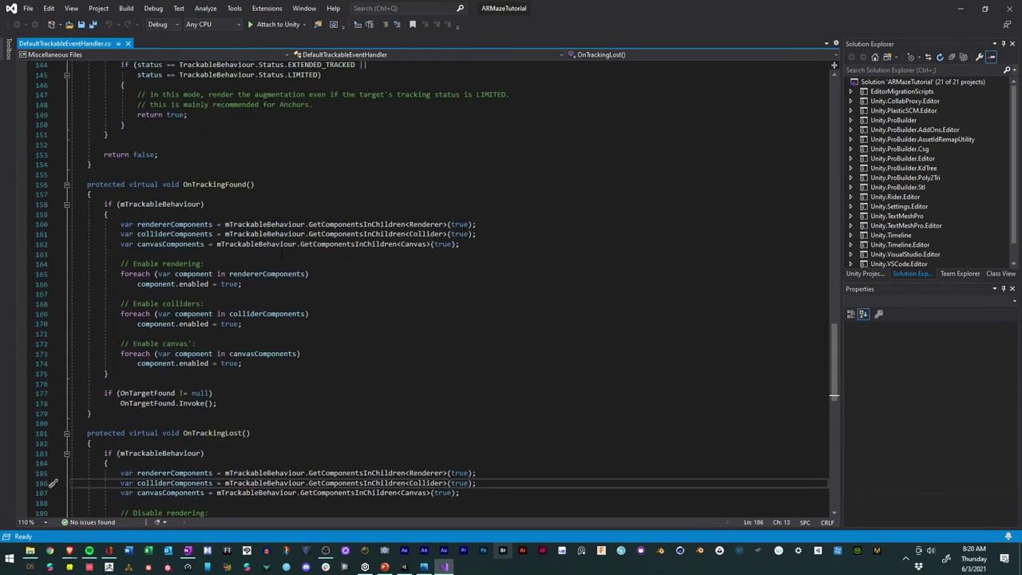
scroll(289, 257, up, 20)
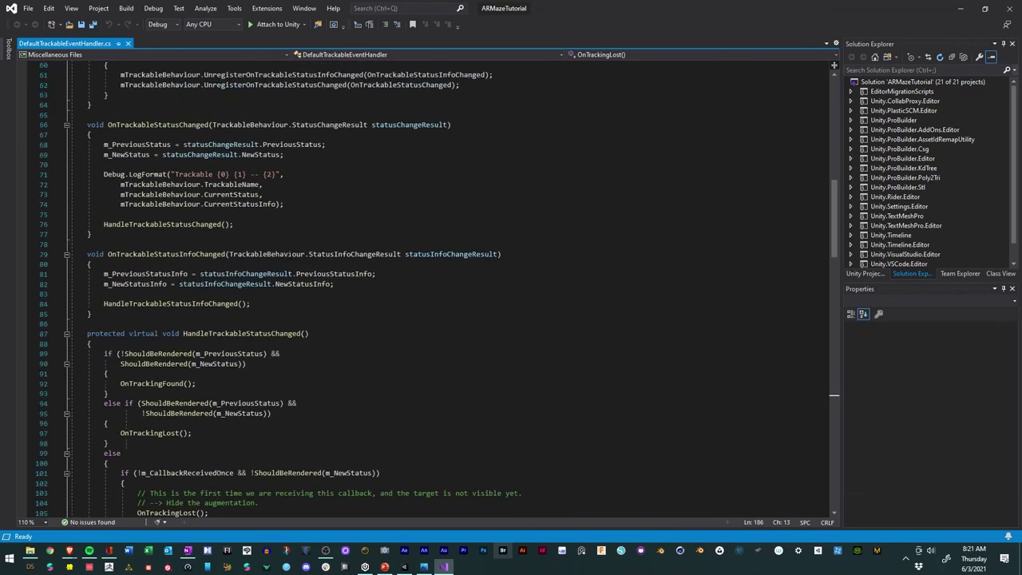
scroll(293, 255, up, 6)
scroll(295, 253, down, 20)
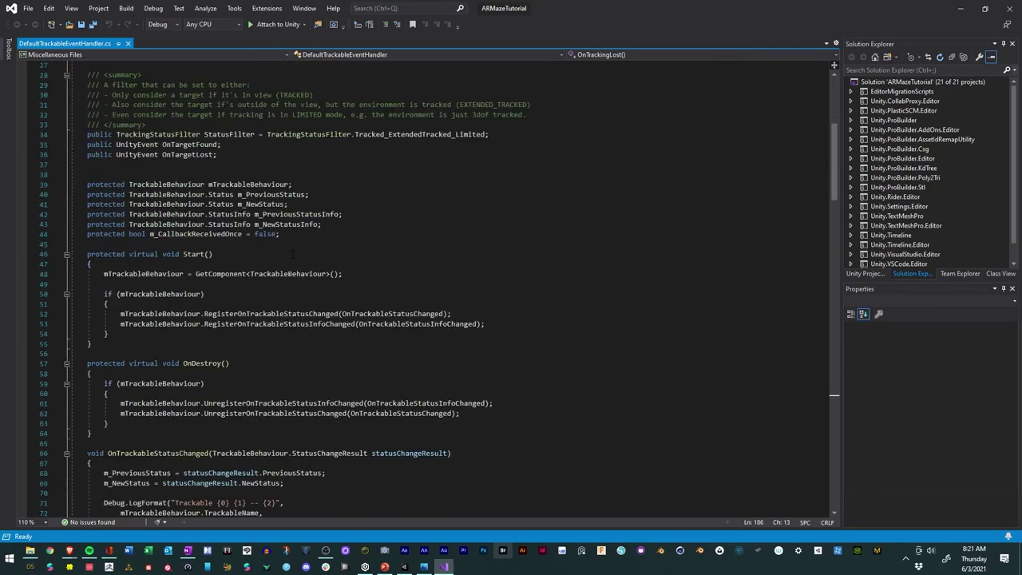
scroll(297, 252, down, 20)
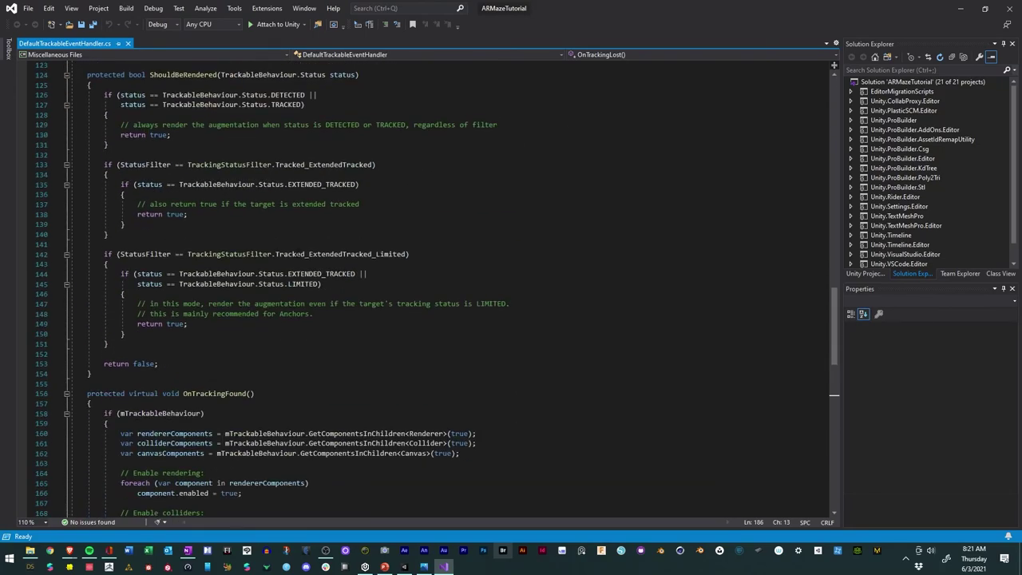
scroll(298, 254, down, 6)
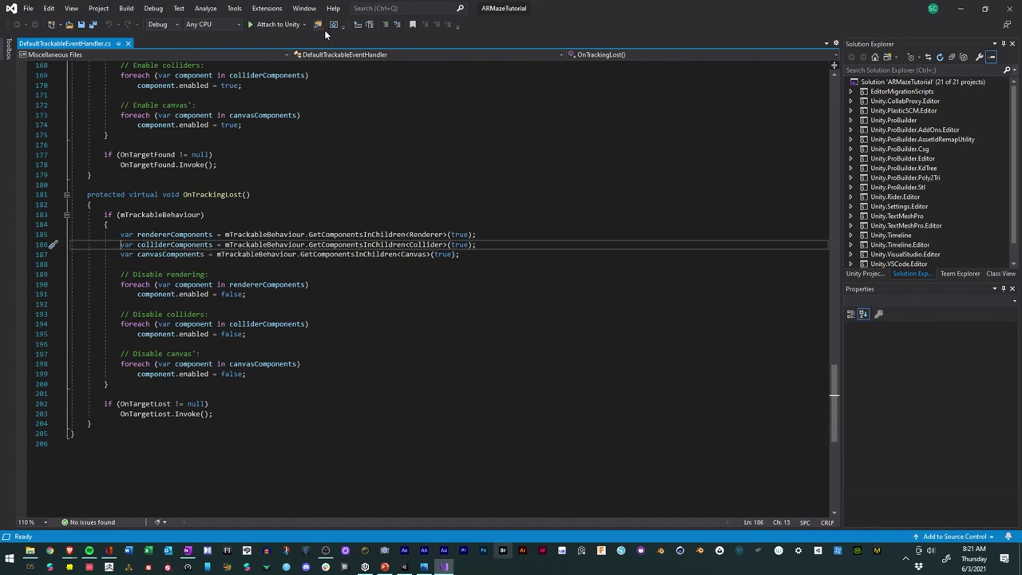
- Comment out the colliderComponents declaration on line 186, undoing a stray rendering-loop comment
click(385, 25)
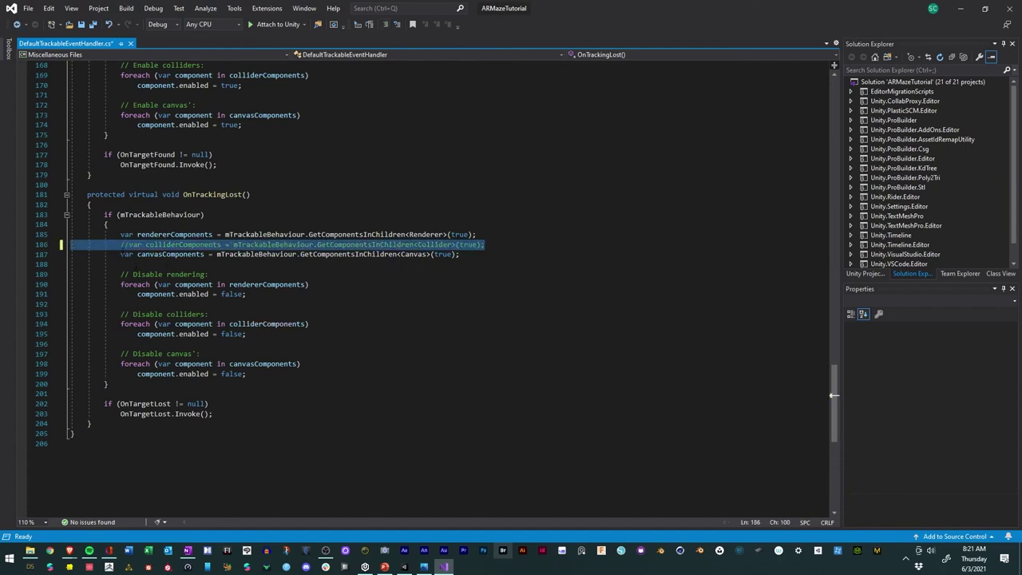
click(122, 250)
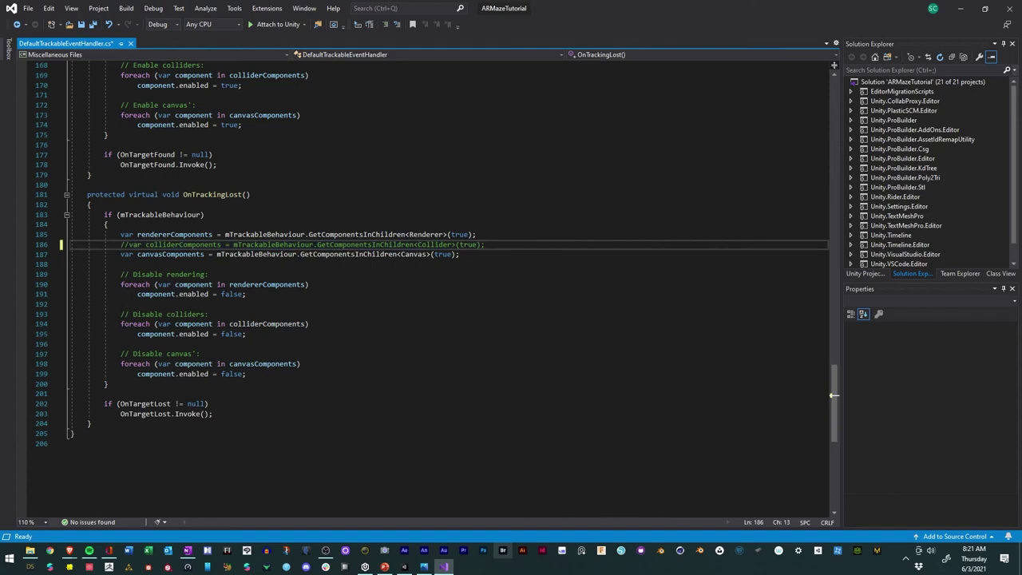
click(122, 284)
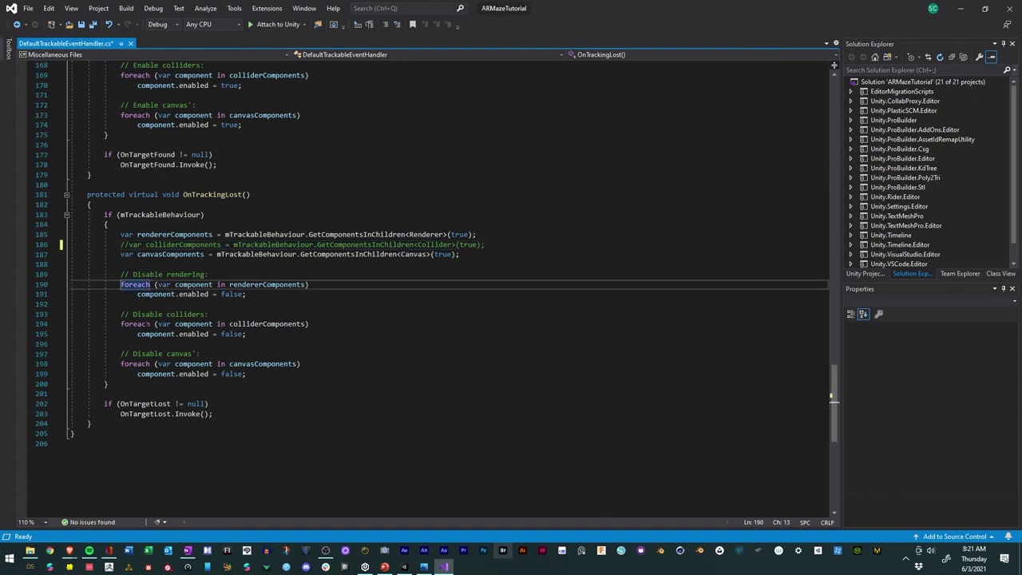
text(//)
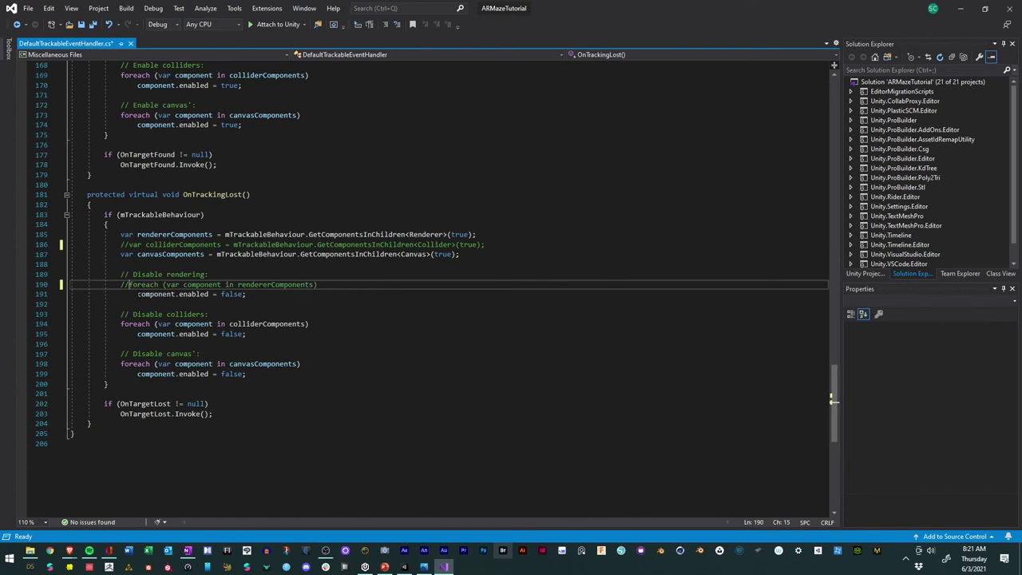
click(138, 294)
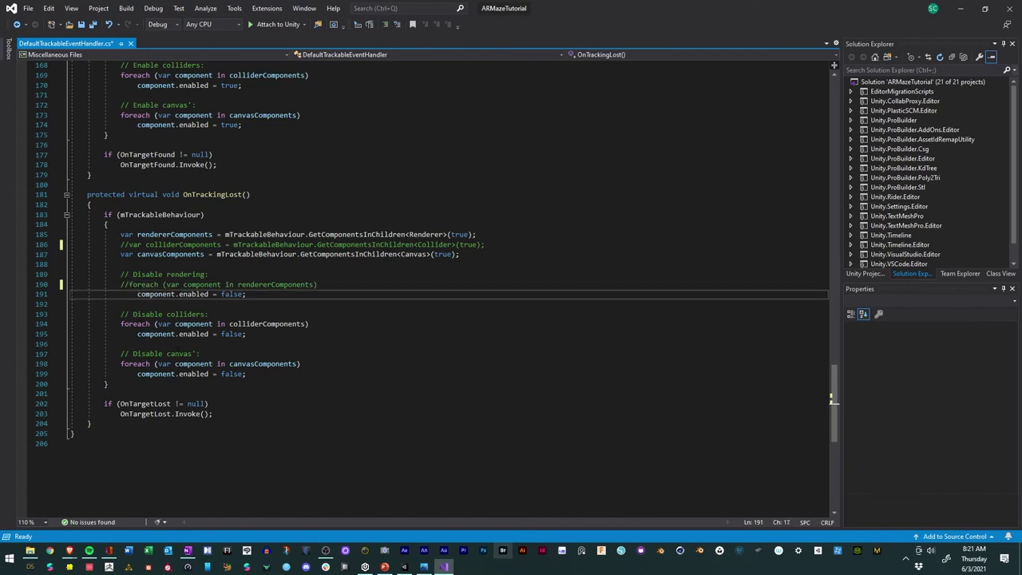
text(//)
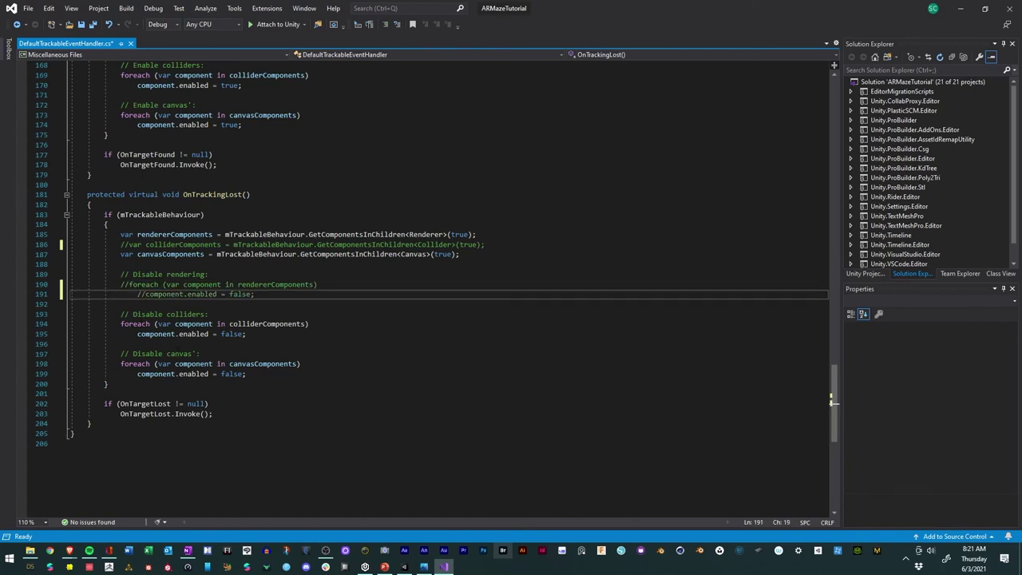
key(ctrl+z)
key(ctrl+z)
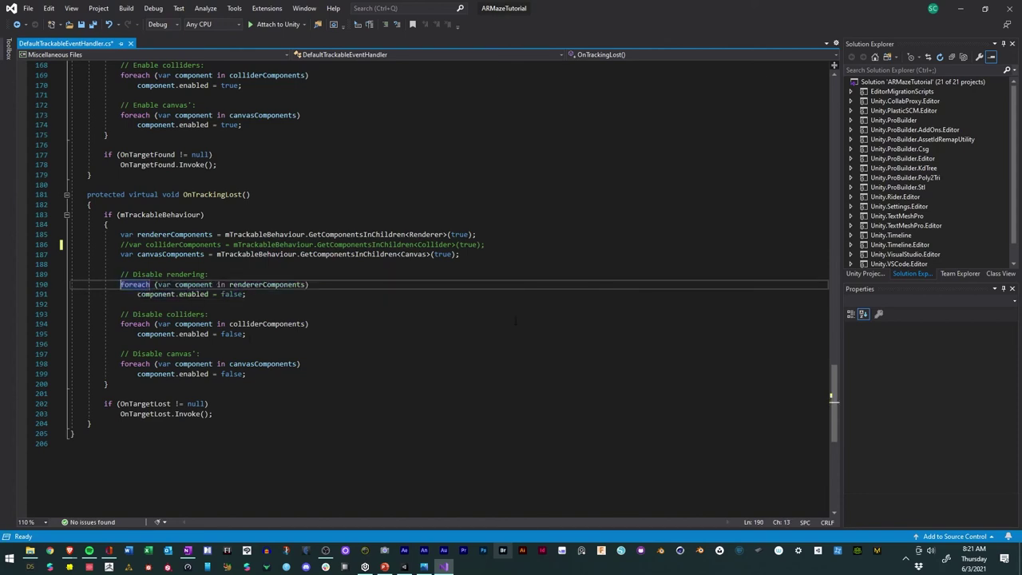
- Comment out the collider-disabling loop on lines 194–195, save the script, and return to Unity
click(121, 324)
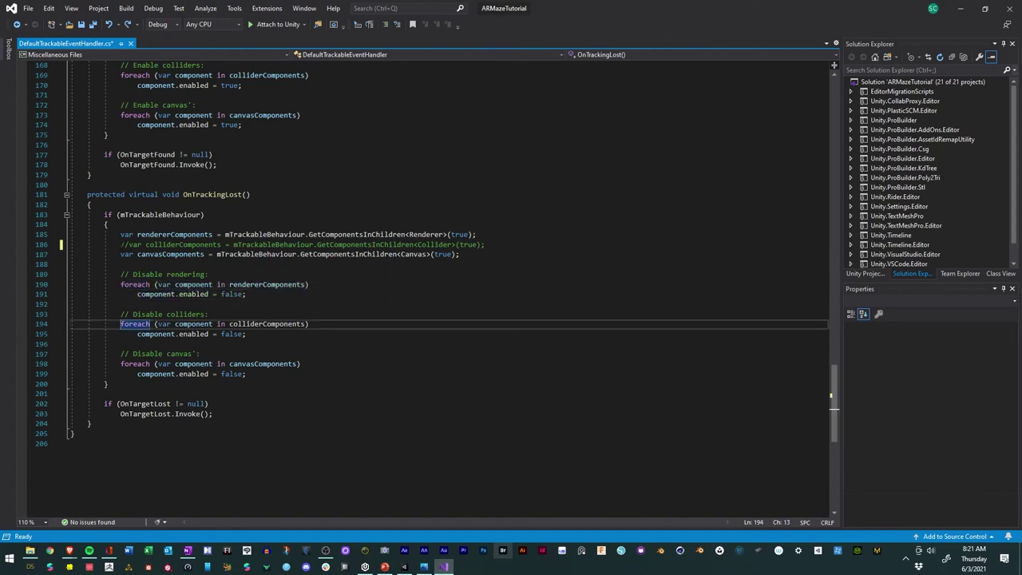
click(121, 244)
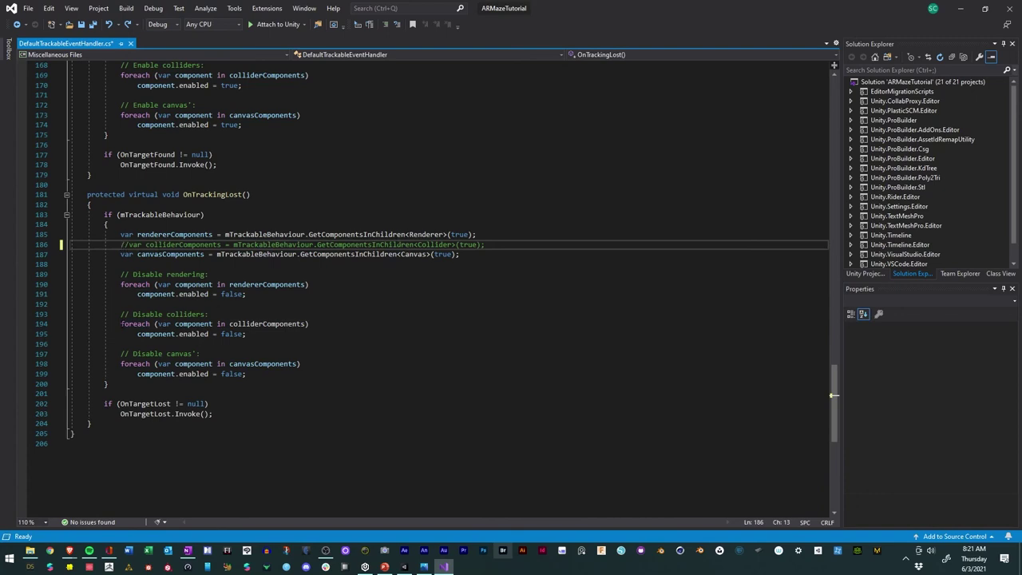
click(120, 324)
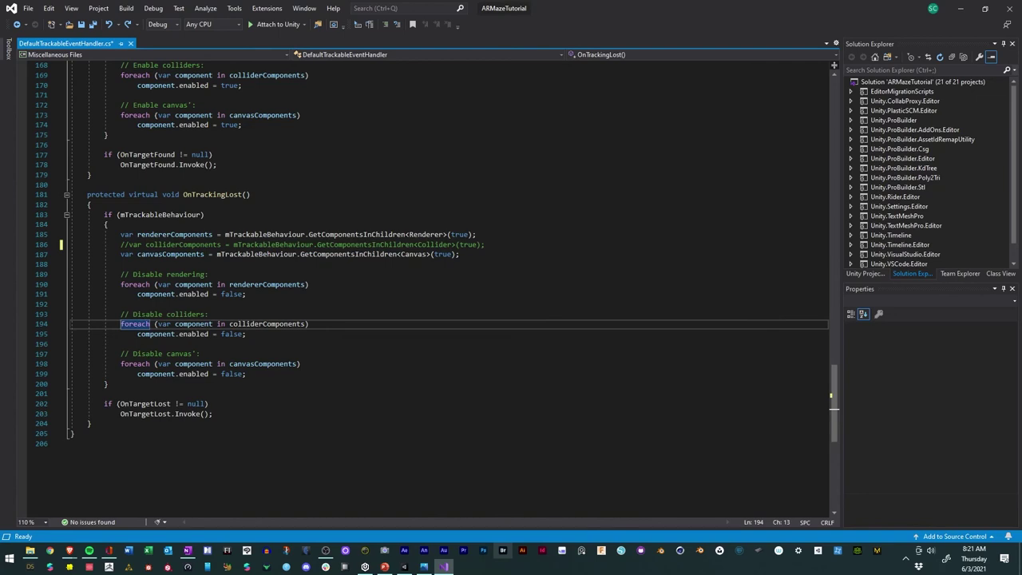
text(//)
click(137, 334)
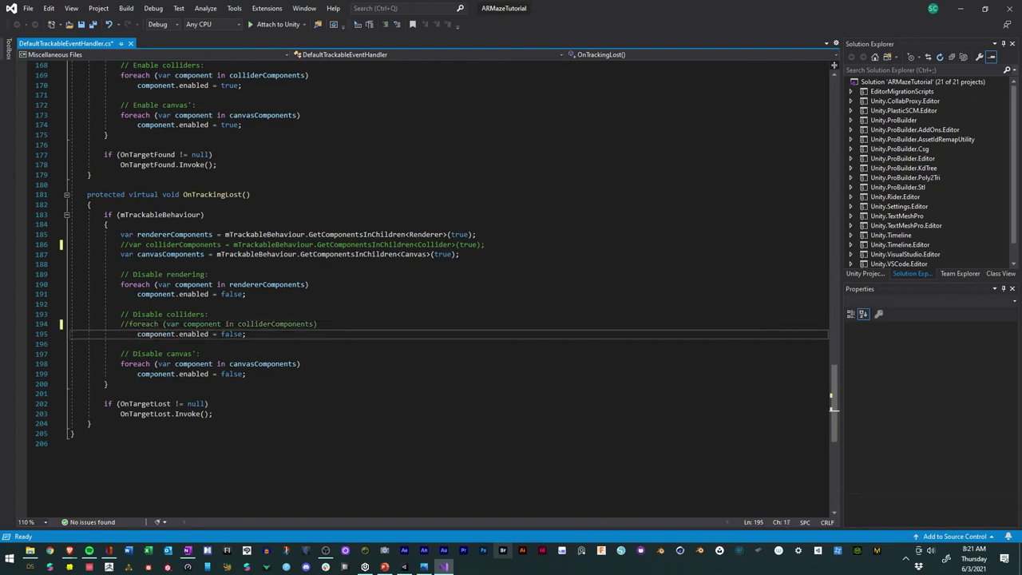
text(//)
click(429, 414)
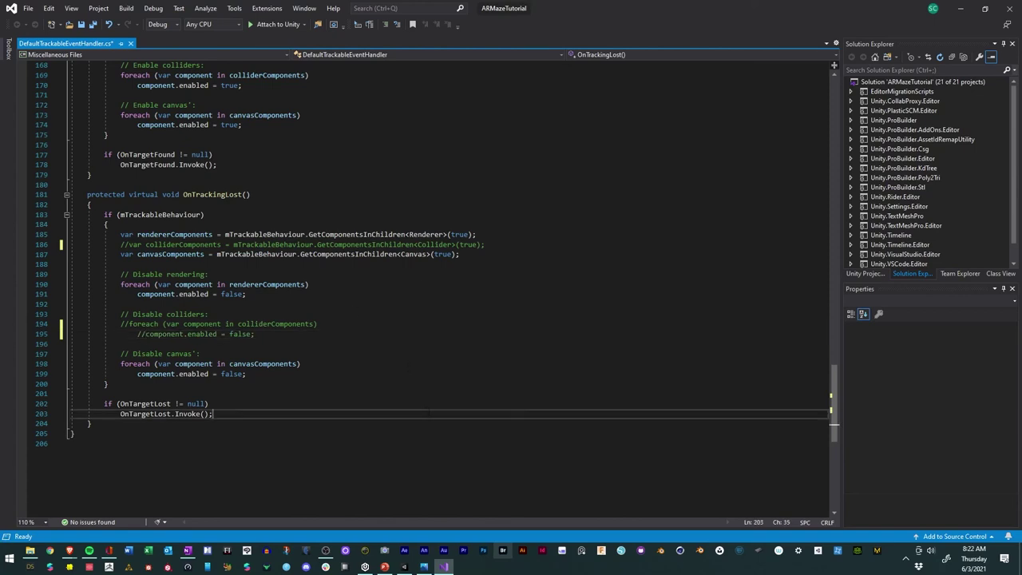
click(82, 25)
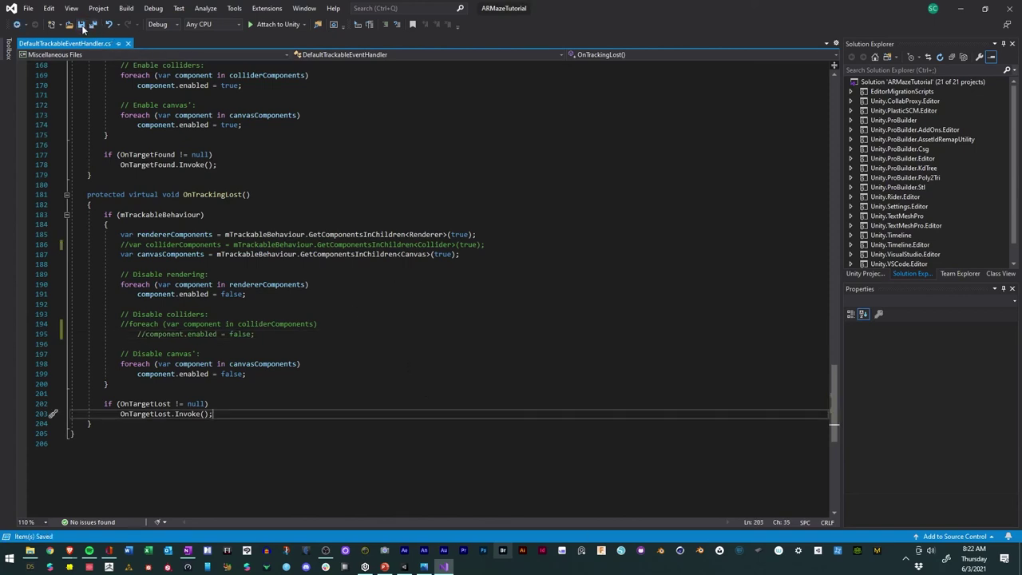
click(960, 12)
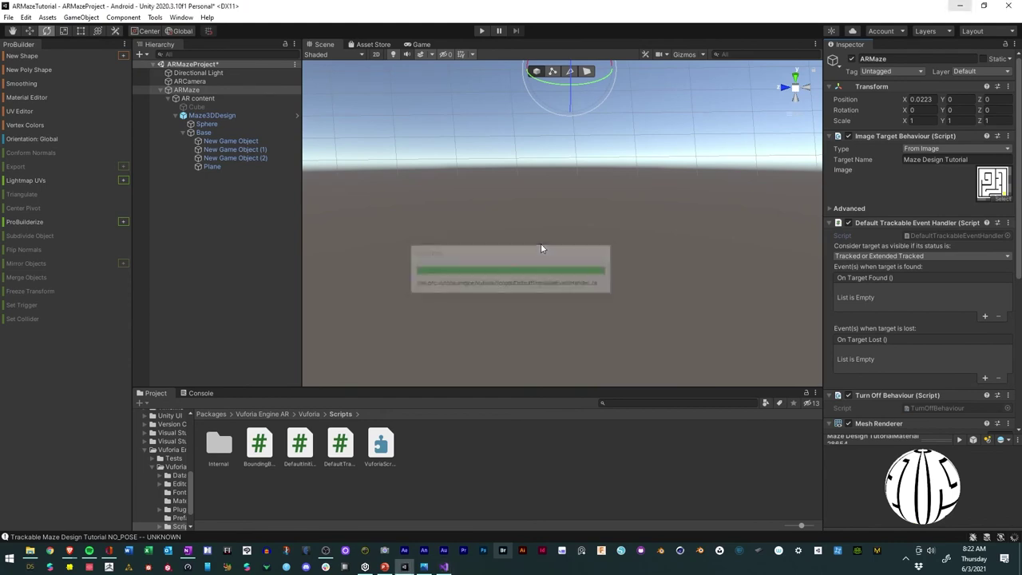
click(443, 567)
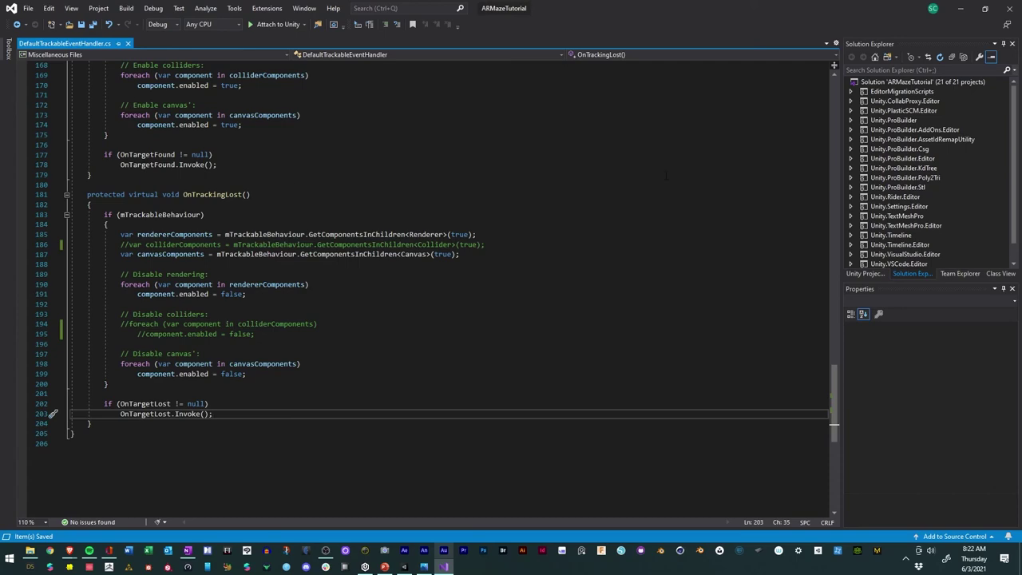
click(959, 9)
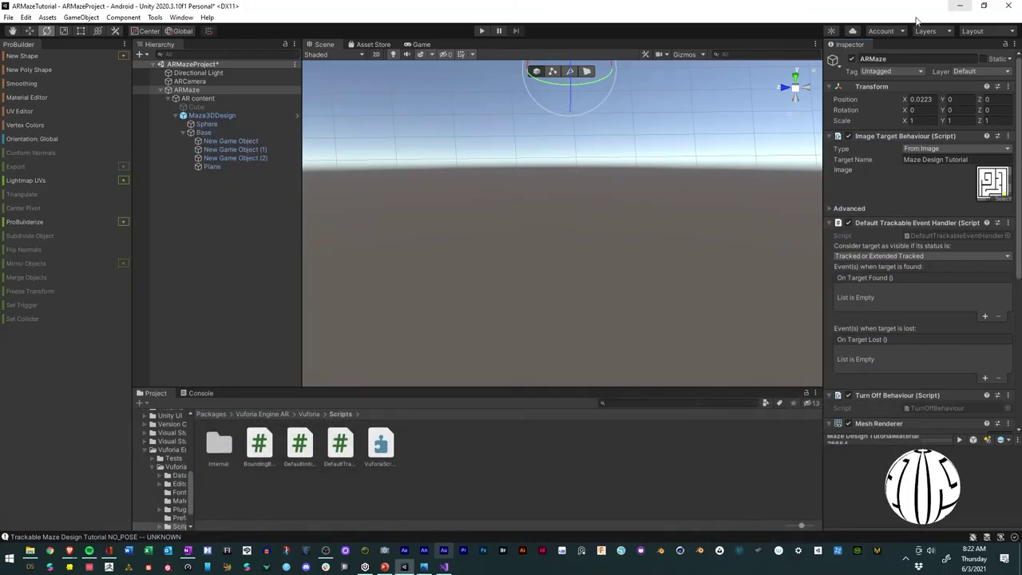
- Save the ARMazeProject scene, inspect the Sphere's components, and start Play mode
click(9, 17)
click(36, 71)
click(239, 125)
scroll(950, 319, down, 2)
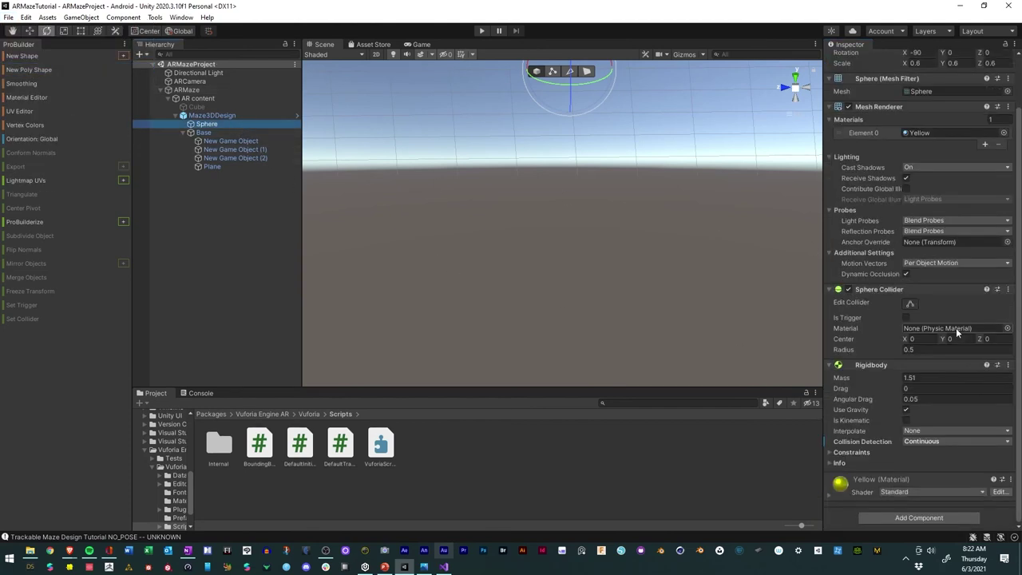
scroll(945, 328, up, 2)
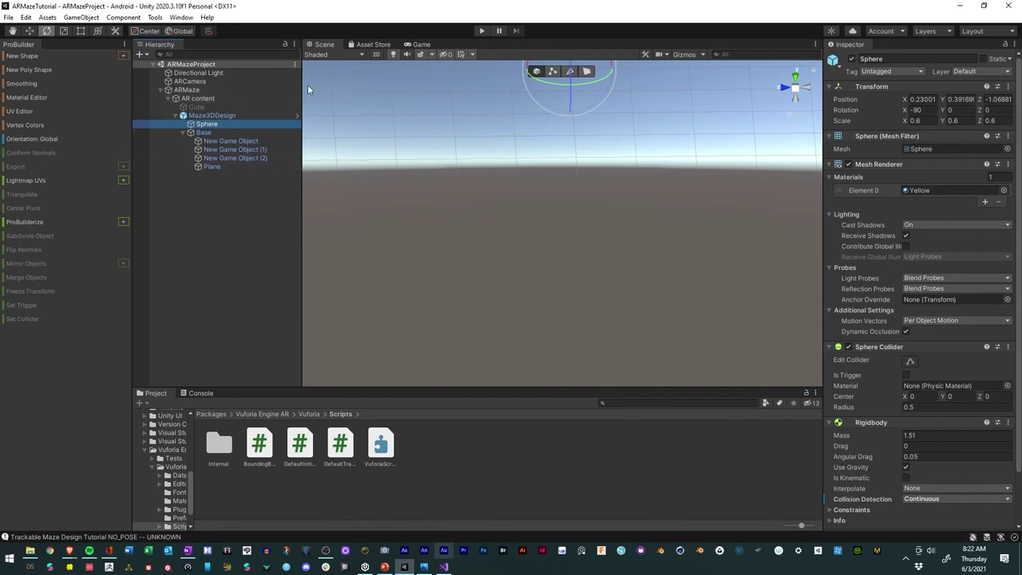
click(483, 32)
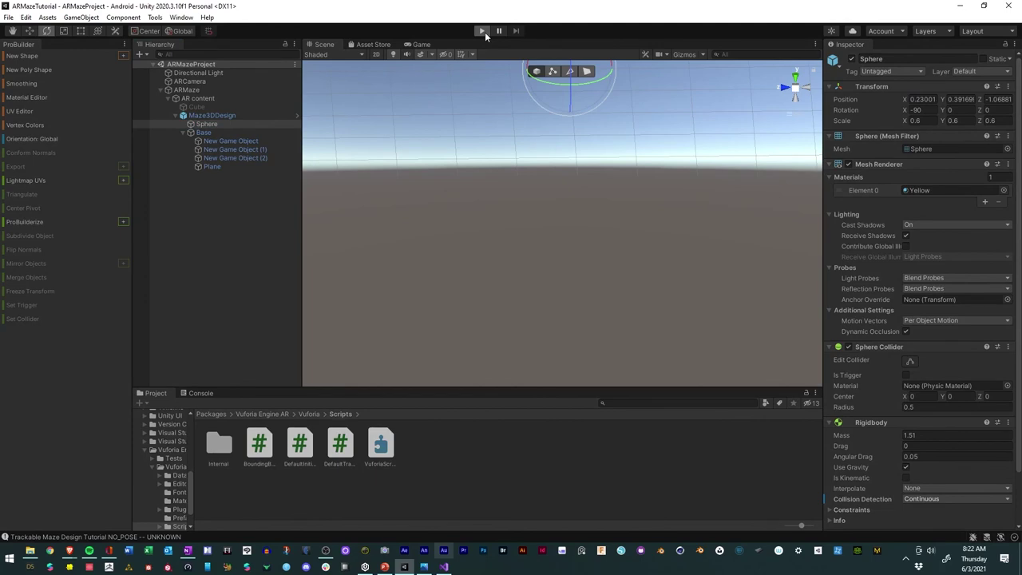